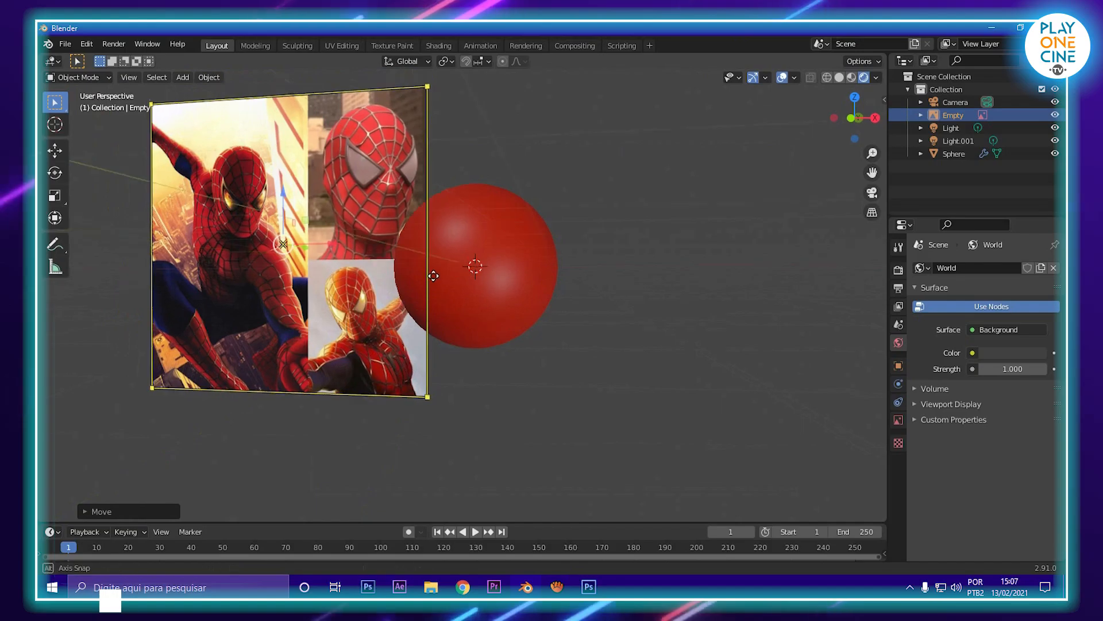
# - Select the red sphere beside the reference image and review its material settings, collapsing the surface section
pyautogui.moveTo(428, 256); pyautogui.dragTo(542, 287, button='middle')
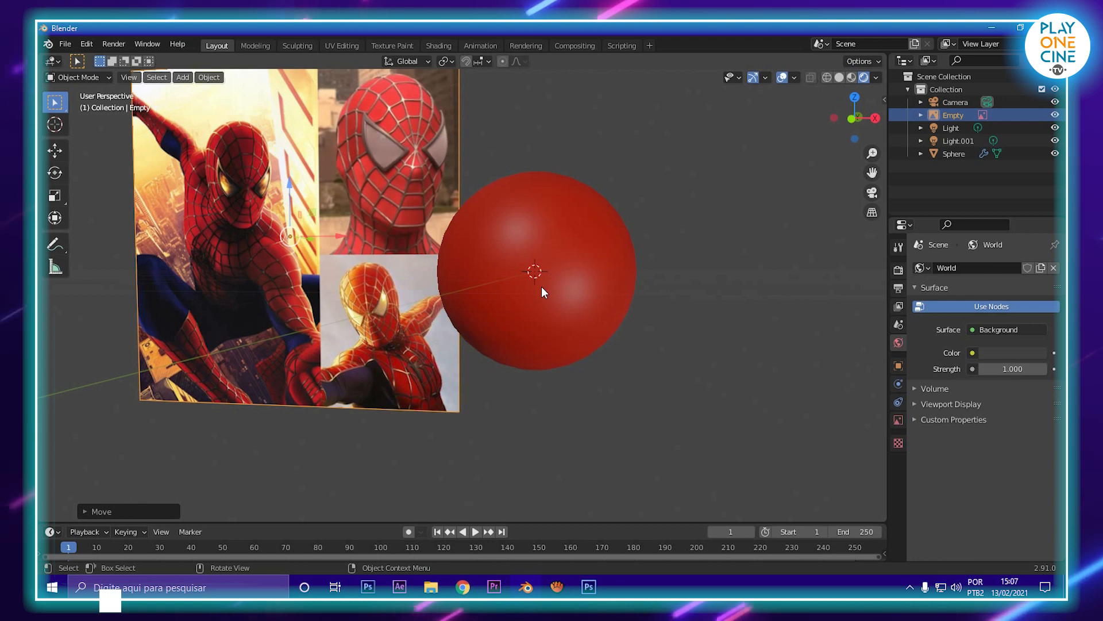
pyautogui.moveTo(542, 286); pyautogui.dragTo(588, 334, button='middle')
pyautogui.click(547, 331)
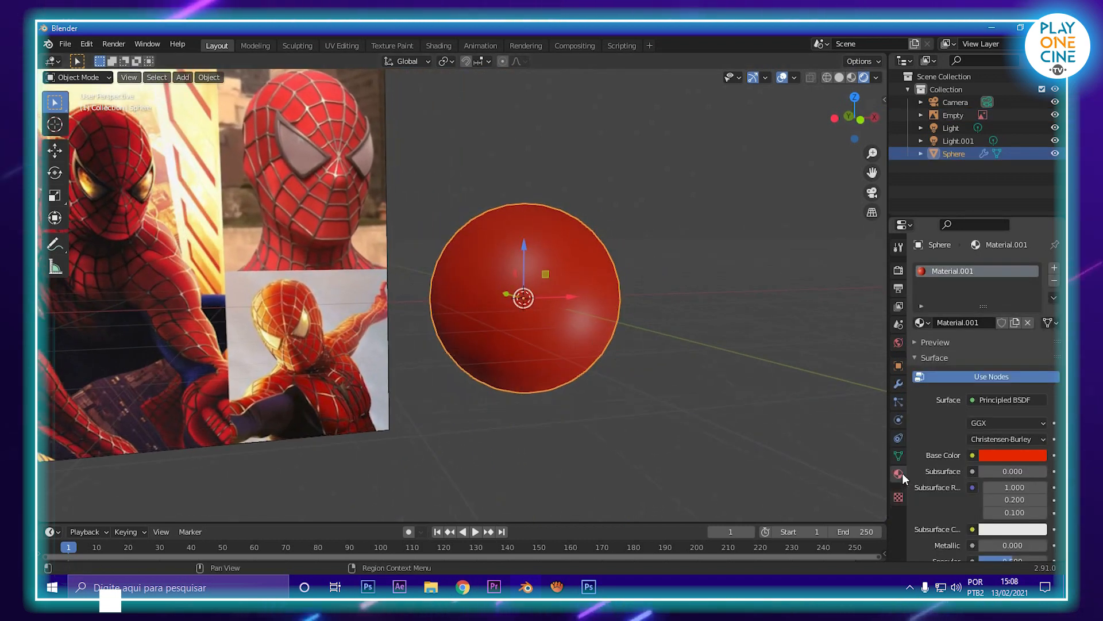
pyautogui.click(918, 357)
pyautogui.click(912, 388)
pyautogui.moveTo(534, 329); pyautogui.dragTo(534, 351, button='middle')
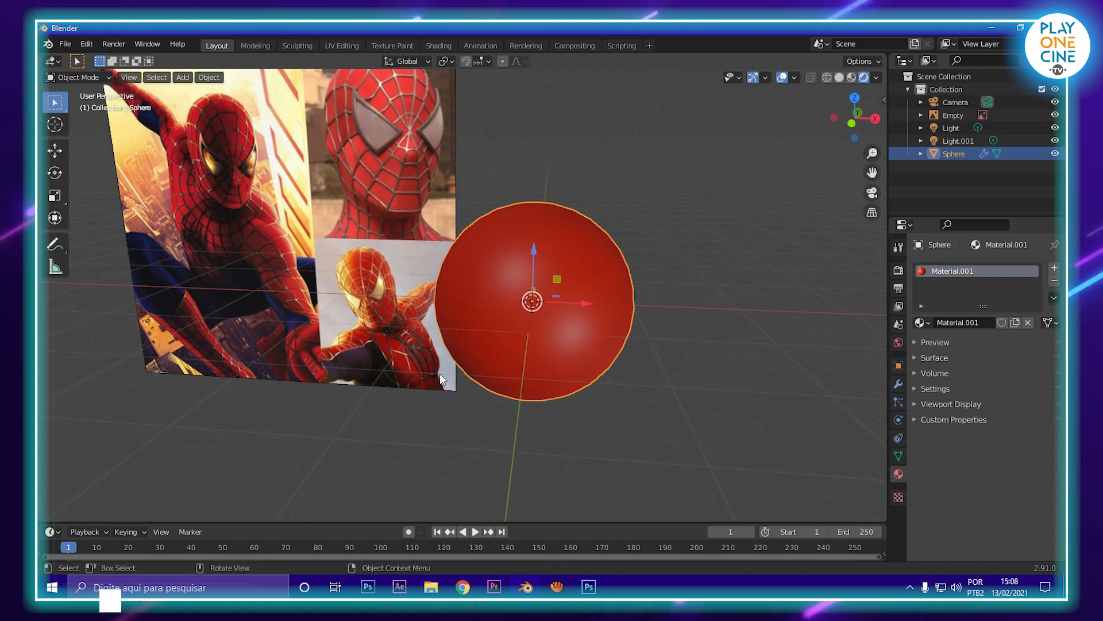
# - Add a UV sphere, move it beside the red sphere, and delete it again
pyautogui.hotkey('shift', 'a')
pyautogui.moveTo(473, 312)
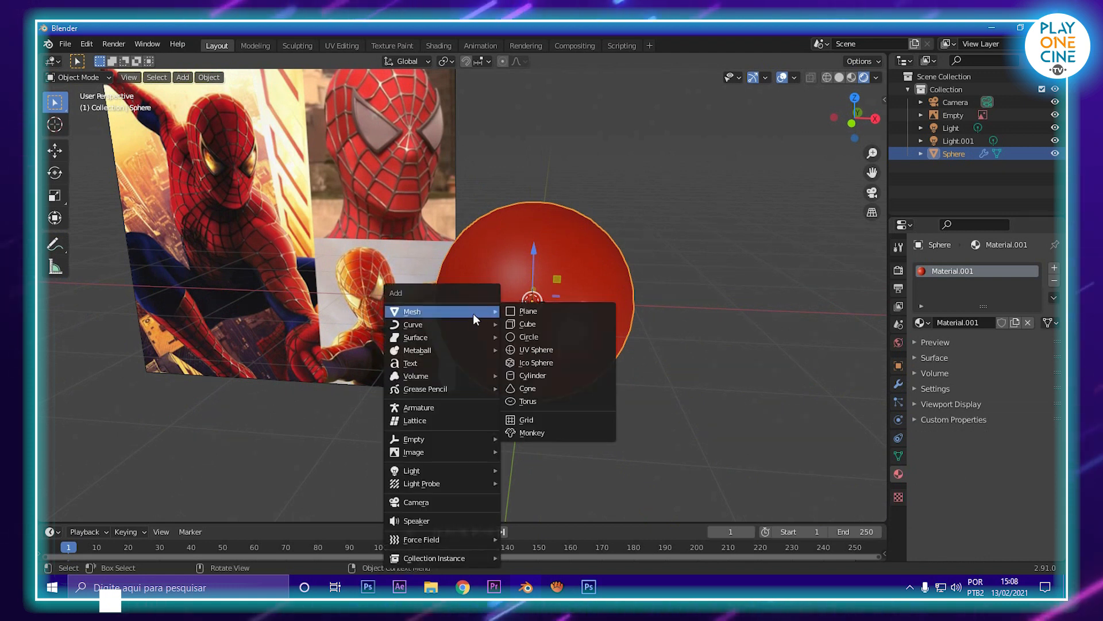
pyautogui.click(532, 349)
pyautogui.moveTo(581, 351); pyautogui.dragTo(581, 315, button='middle')
pyautogui.moveTo(581, 315); pyautogui.dragTo(381, 284)
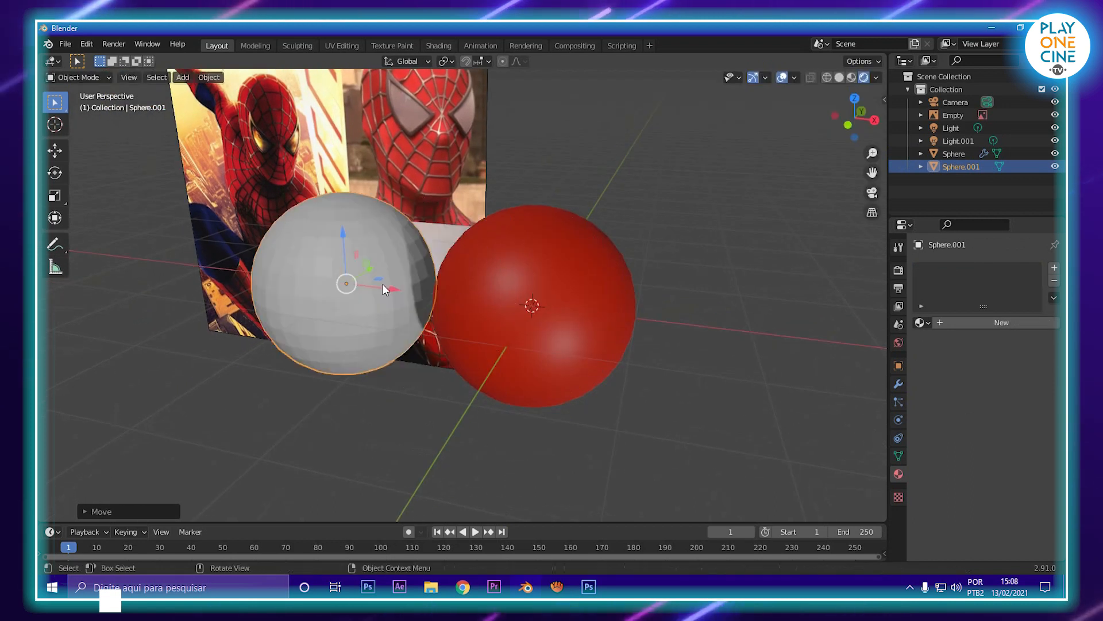
pyautogui.press('Delete')
# - Apply Shade Smooth to the red sphere
pyautogui.click(598, 301)
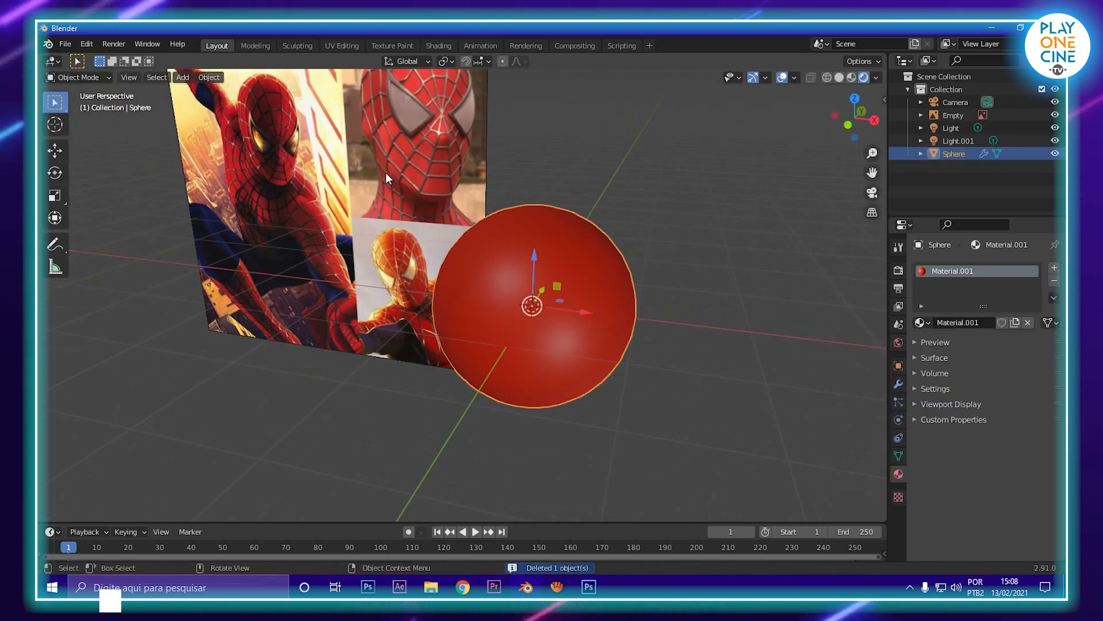
pyautogui.click(216, 79)
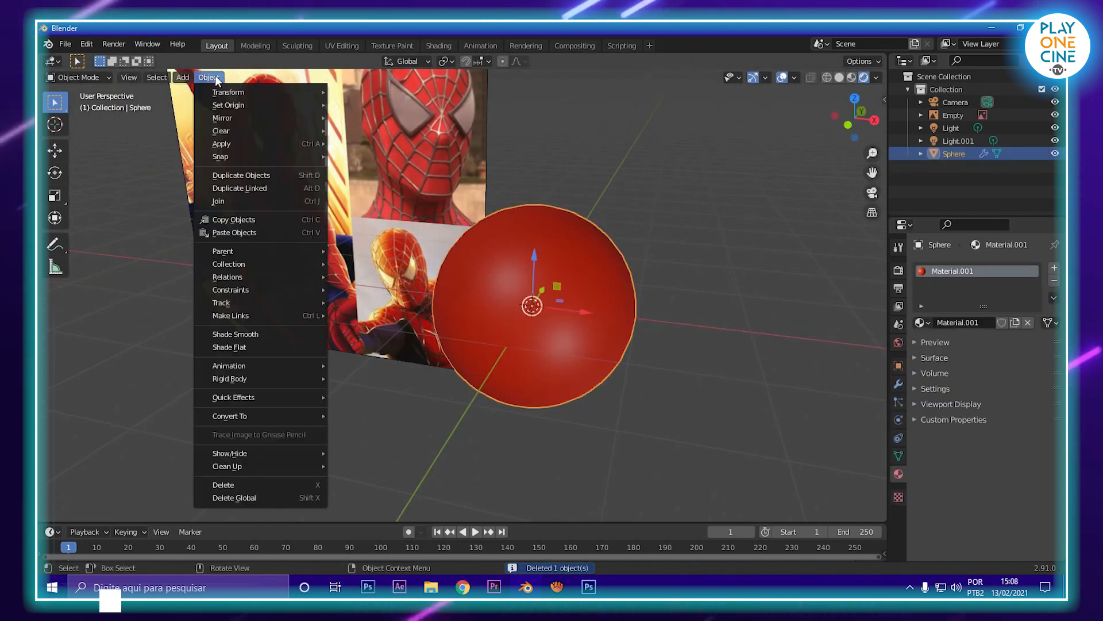
pyautogui.click(274, 335)
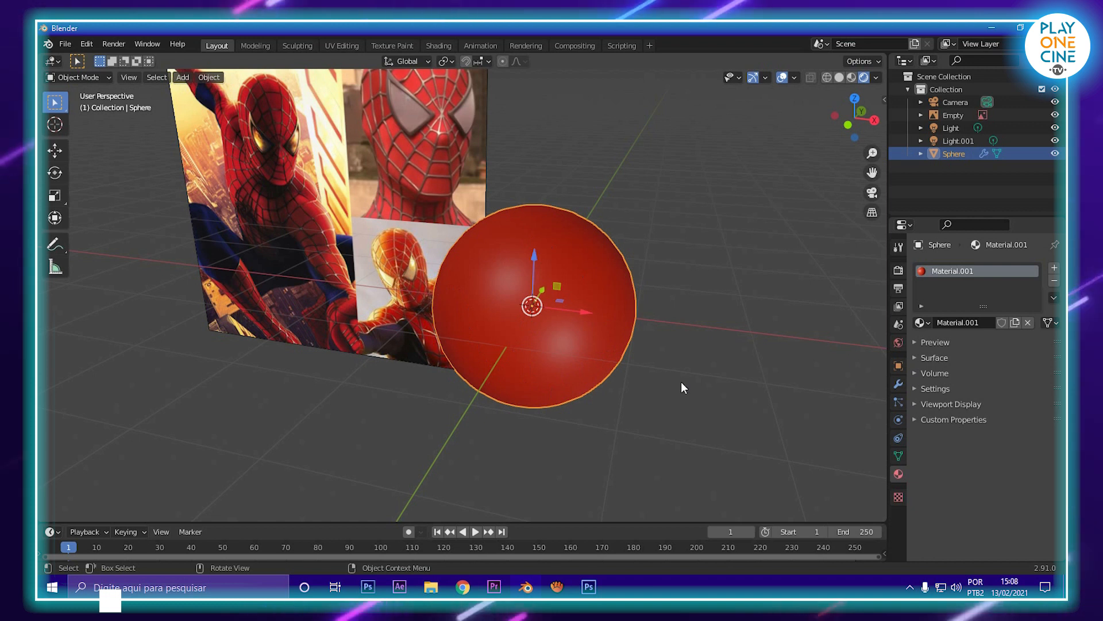
pyautogui.moveTo(485, 379); pyautogui.dragTo(566, 349, button='middle')
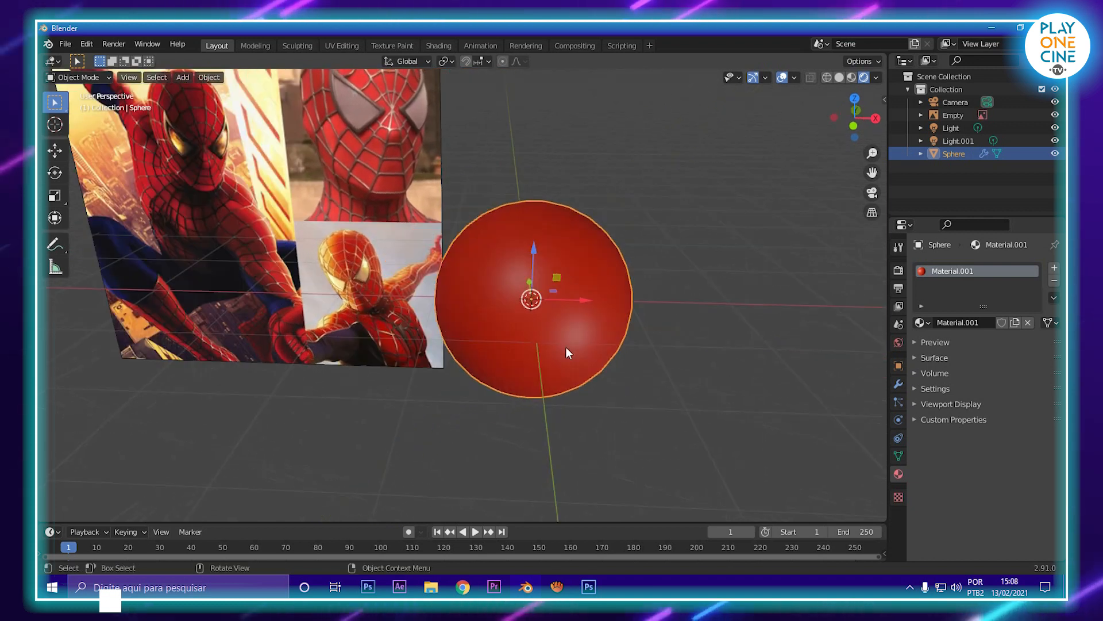
# - Enter Edit Mode on the red sphere and review its Mirror modifier and the available modifier types
pyautogui.press('Tab')
pyautogui.moveTo(581, 305); pyautogui.dragTo(577, 276, button='middle')
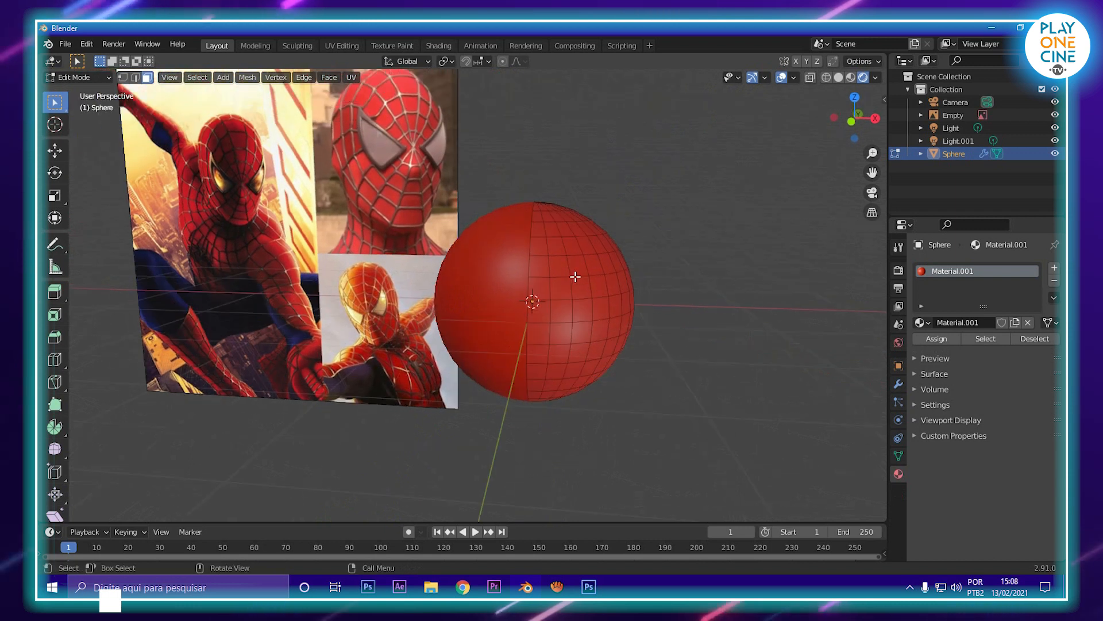
pyautogui.scroll(4, 579, 280)
pyautogui.scroll(-3, 579, 281)
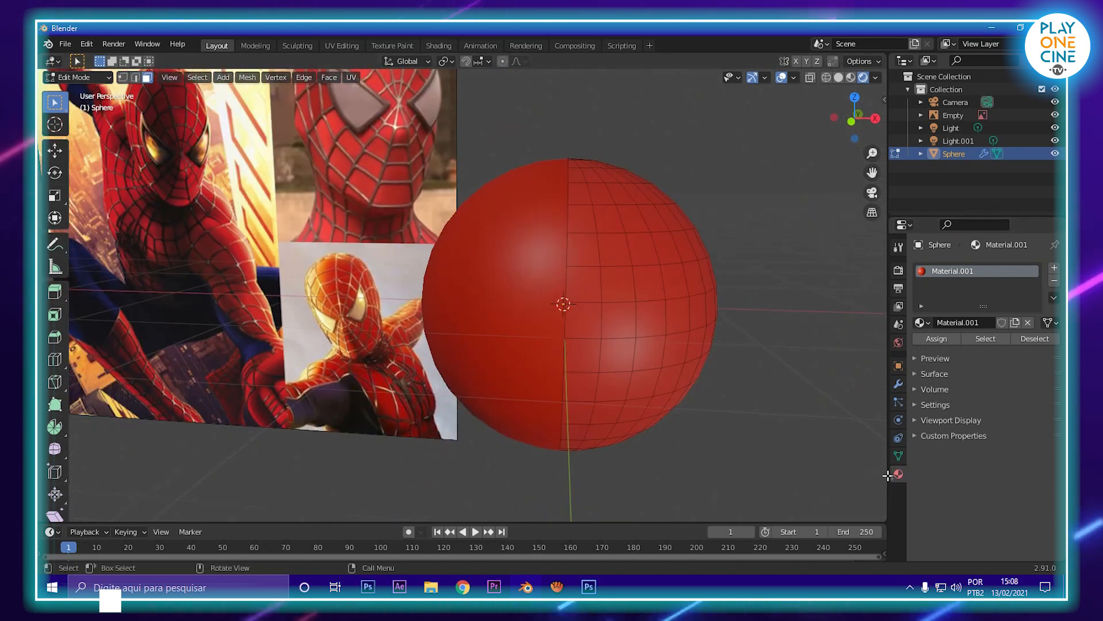
pyautogui.click(900, 385)
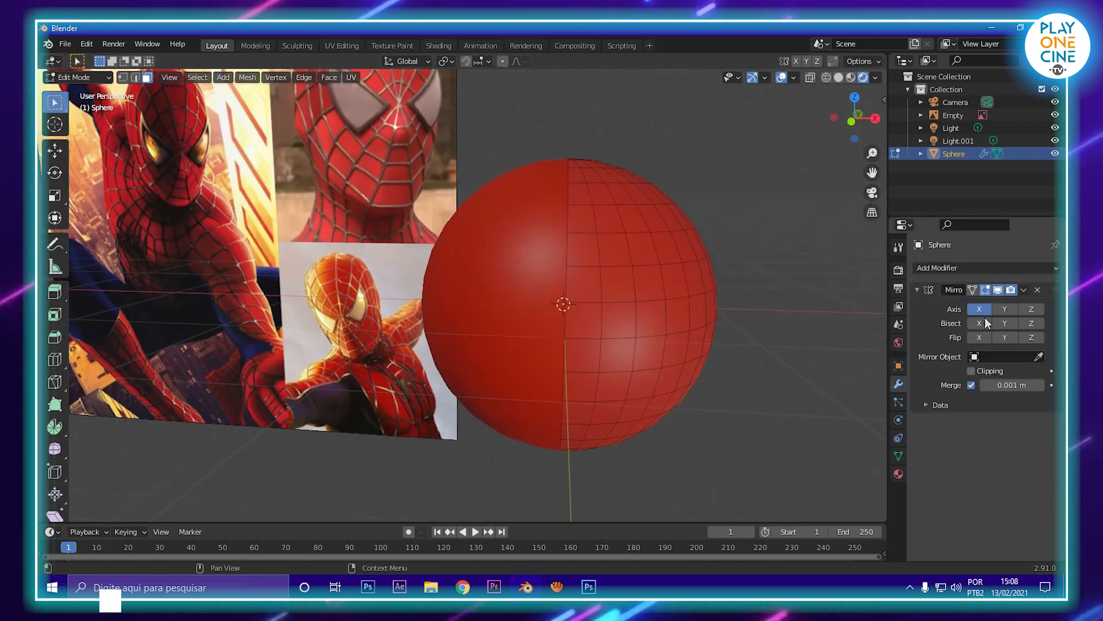
pyautogui.click(932, 267)
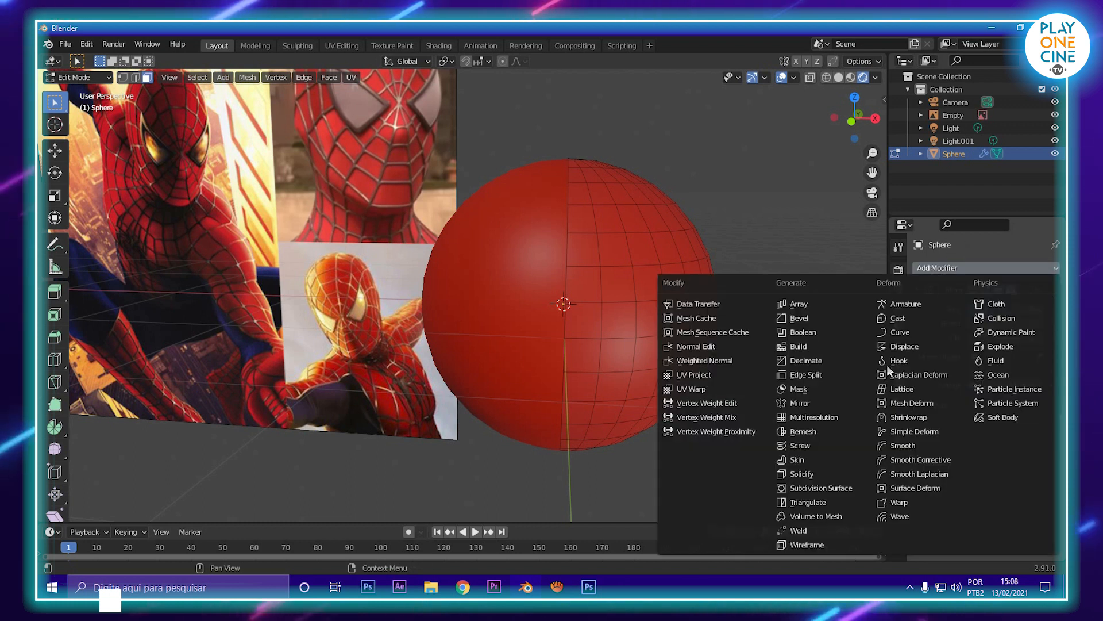
pyautogui.click(796, 403)
# - Extrude the lower front faces of the half sphere and move them about 0.34 m down along Z
pyautogui.moveTo(633, 291); pyautogui.dragTo(517, 320, button='middle')
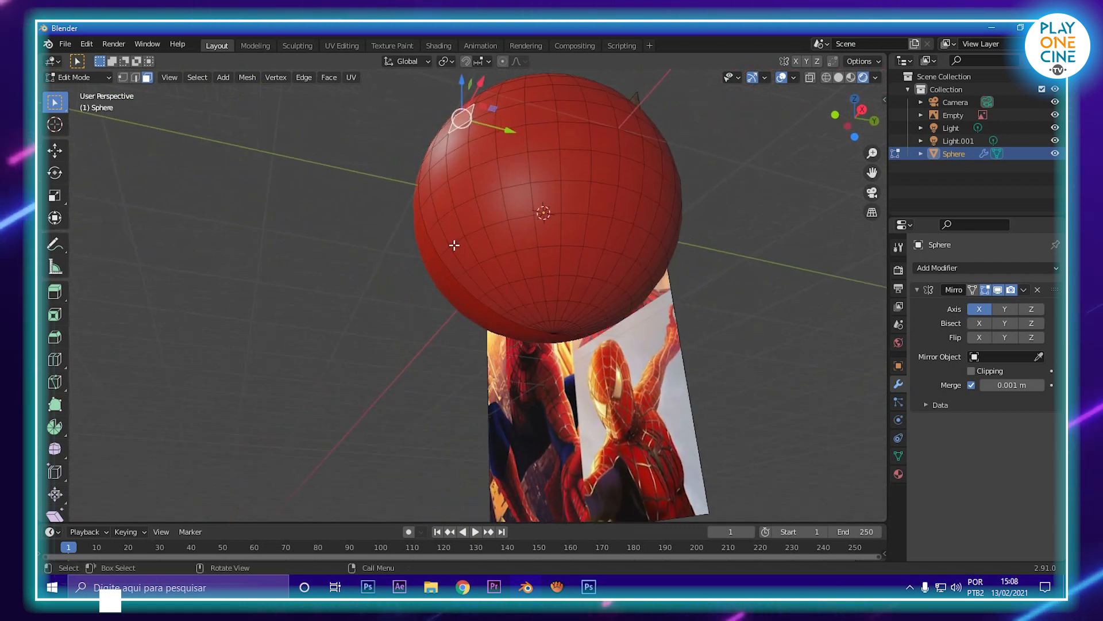
pyautogui.moveTo(448, 248); pyautogui.dragTo(567, 355)
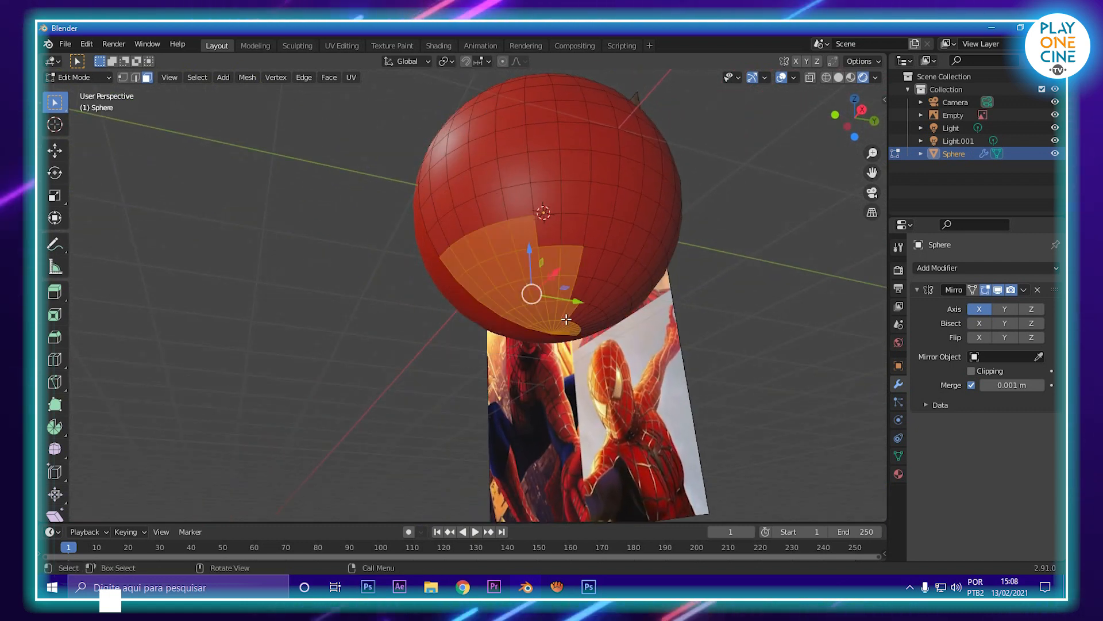
pyautogui.moveTo(566, 299); pyautogui.dragTo(520, 263, button='middle')
pyautogui.moveTo(550, 247); pyautogui.dragTo(506, 316)
pyautogui.keyDown('ctrl'); pyautogui.moveTo(575, 311); pyautogui.dragTo(505, 181); pyautogui.keyUp('ctrl')
pyautogui.moveTo(499, 194); pyautogui.dragTo(505, 291, button='middle')
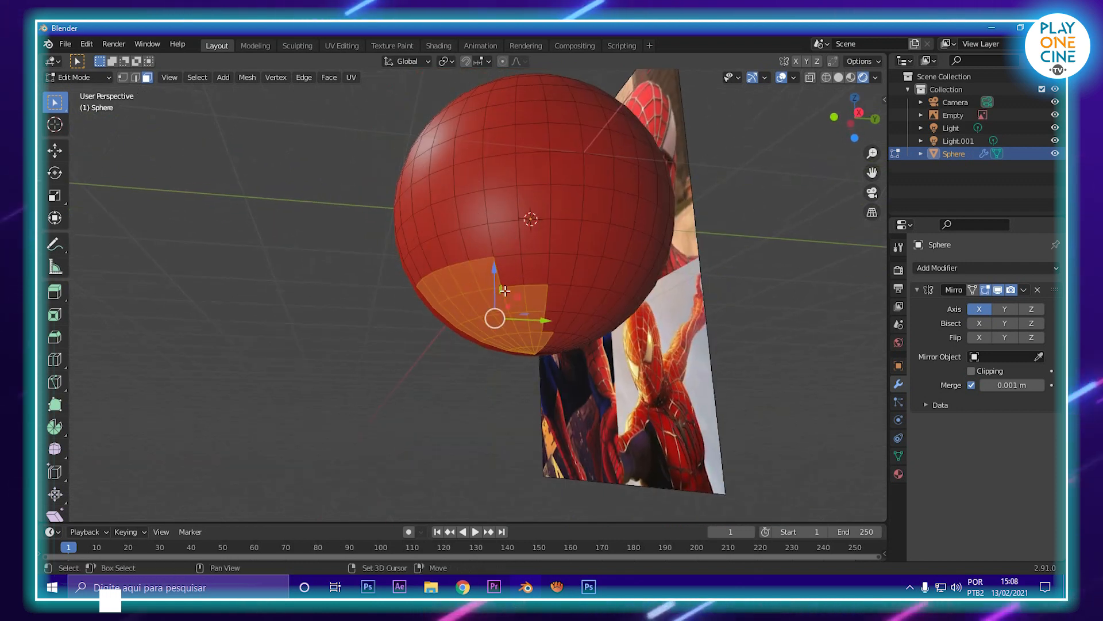
pyautogui.keyDown('shift'); pyautogui.moveTo(470, 269); pyautogui.dragTo(550, 313); pyautogui.keyUp('shift')
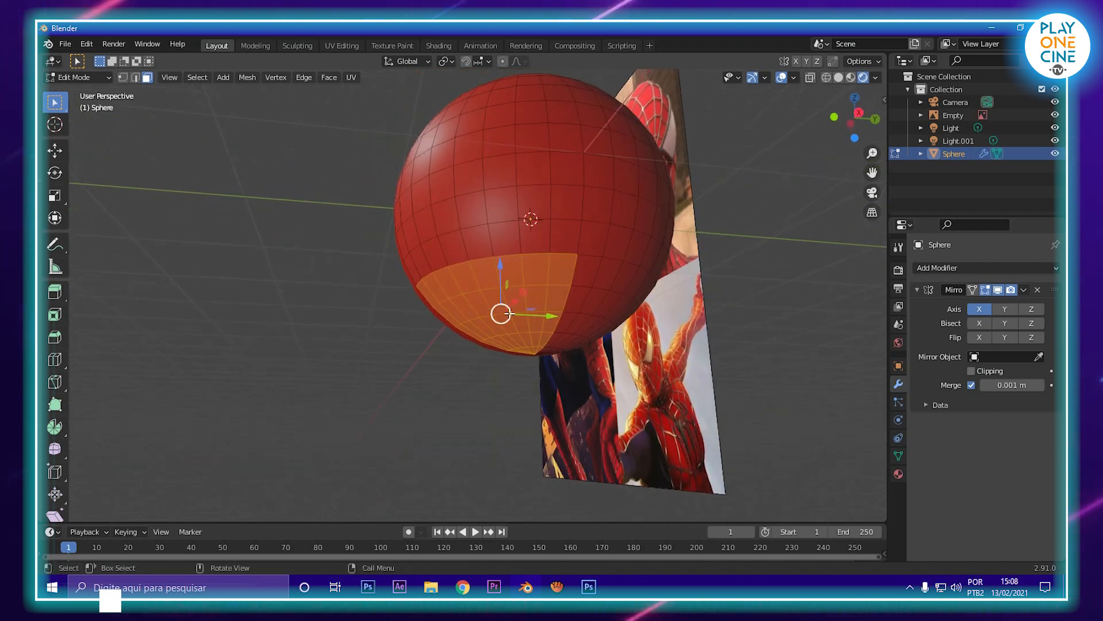
pyautogui.moveTo(505, 304); pyautogui.dragTo(505, 317, button='middle')
pyautogui.moveTo(502, 295); pyautogui.dragTo(503, 325)
pyautogui.moveTo(504, 325)
pyautogui.mouseDown(button='middle')
pyautogui.moveTo(397, 281)
pyautogui.moveTo(359, 300)
pyautogui.moveTo(359, 313)
pyautogui.moveTo(495, 343)
pyautogui.moveTo(460, 299)
pyautogui.moveTo(426, 288)
pyautogui.moveTo(503, 331)
pyautogui.mouseUp(button='middle')
pyautogui.moveTo(504, 329); pyautogui.dragTo(504, 294)
pyautogui.press('g')
pyautogui.press('z')
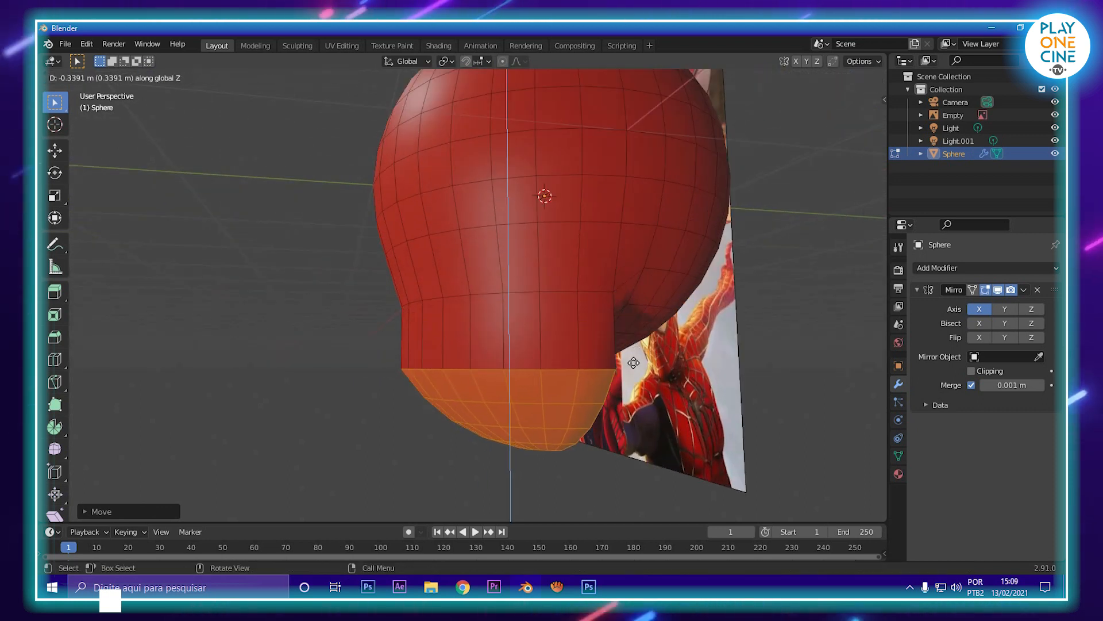
pyautogui.click(632, 362)
# - Scale the extruded end faces down and shift them slightly toward the front to taper the lower head
pyautogui.press('s')
pyautogui.click(652, 440)
pyautogui.moveTo(652, 439); pyautogui.dragTo(622, 450, button='middle')
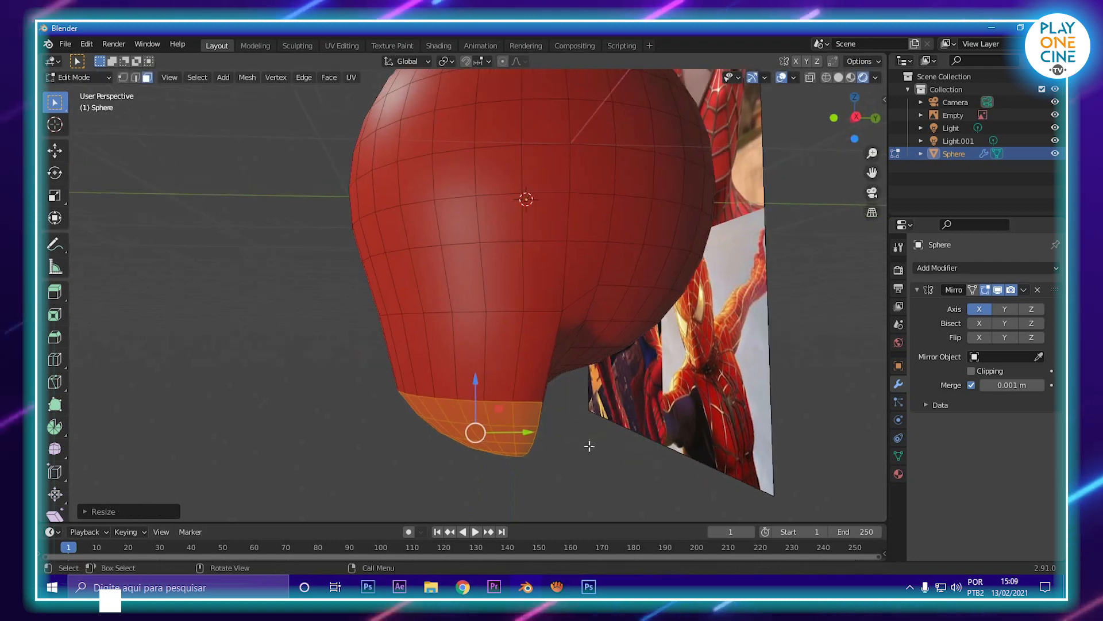
pyautogui.moveTo(518, 435)
pyautogui.mouseDown()
pyautogui.moveTo(496, 438)
pyautogui.moveTo(504, 432)
pyautogui.mouseUp()
pyautogui.moveTo(468, 370); pyautogui.dragTo(469, 353)
# - Extrude the end faces about 0.24 m further down, shift them forward, and scale them smaller, lastly by about 0.94
pyautogui.press('e')
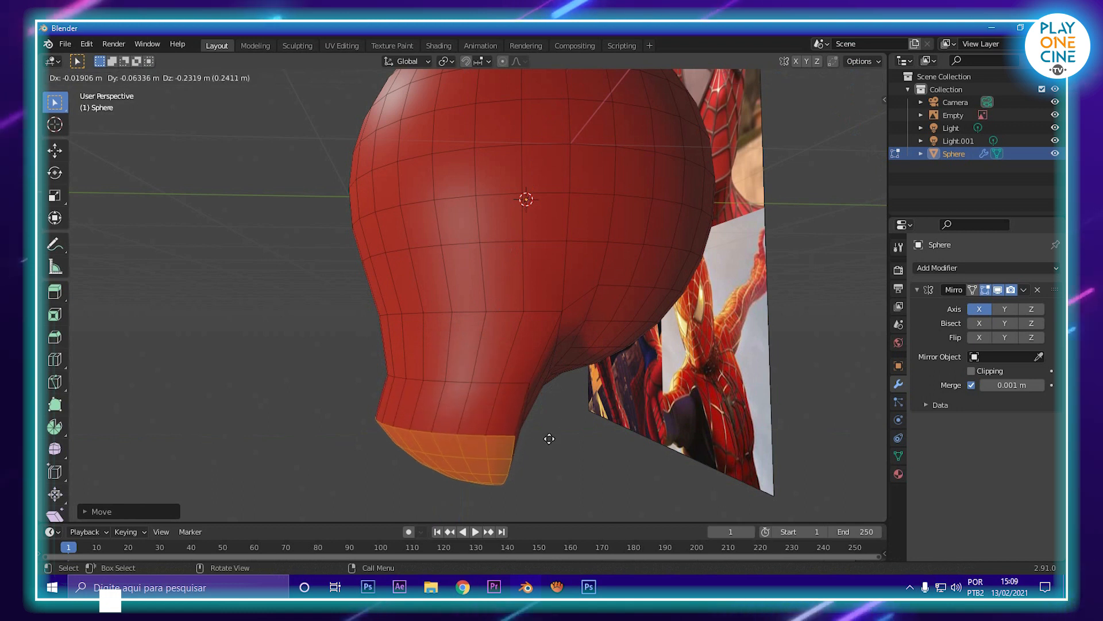
pyautogui.click(547, 446)
pyautogui.press('s')
pyautogui.click(642, 503)
pyautogui.moveTo(520, 470); pyautogui.dragTo(495, 466)
pyautogui.press('s')
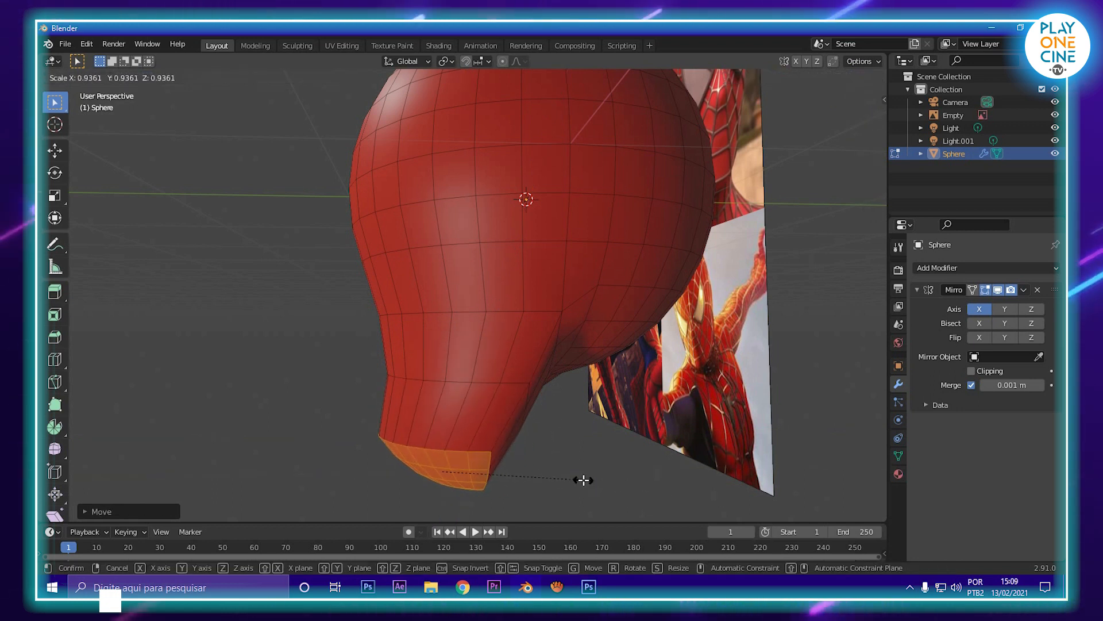
pyautogui.click(584, 478)
# - Delete the inner wall faces of the extruded part along the mirror seam
pyautogui.moveTo(584, 478); pyautogui.dragTo(575, 251, button='middle')
pyautogui.scroll(3, 591, 394)
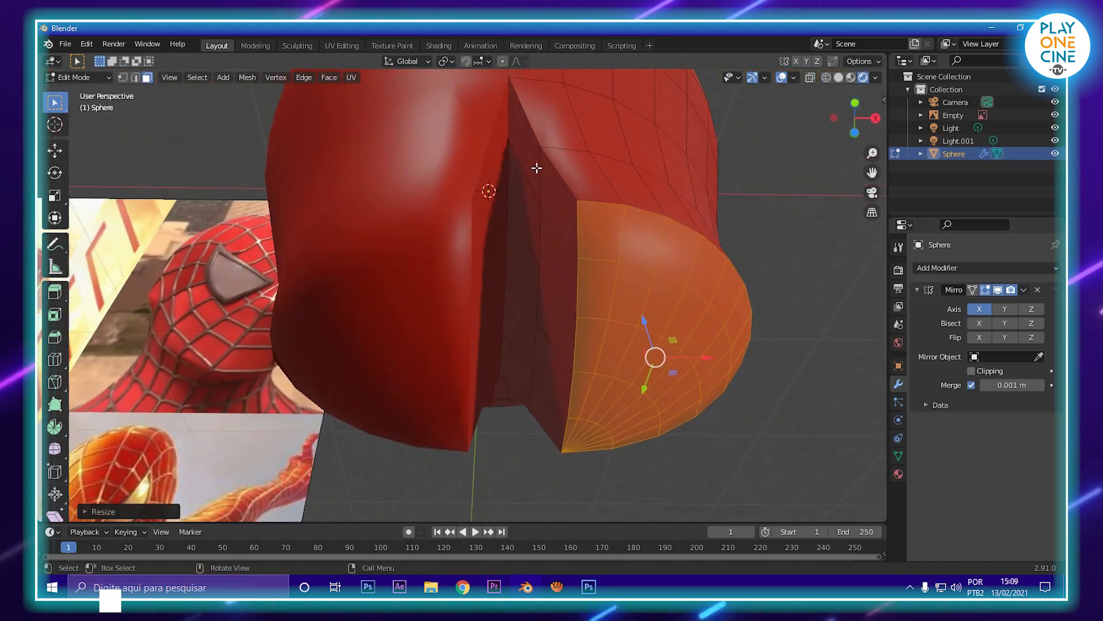
pyautogui.click(535, 171)
pyautogui.moveTo(508, 381)
pyautogui.mouseDown(button='middle')
pyautogui.moveTo(490, 355)
pyautogui.moveTo(513, 369)
pyautogui.mouseUp(button='middle')
pyautogui.keyDown('shift'); pyautogui.click(516, 369); pyautogui.keyUp('shift')
pyautogui.keyDown('shift'); pyautogui.click(547, 377); pyautogui.keyUp('shift')
pyautogui.keyDown('shift'); pyautogui.click(542, 342); pyautogui.keyUp('shift')
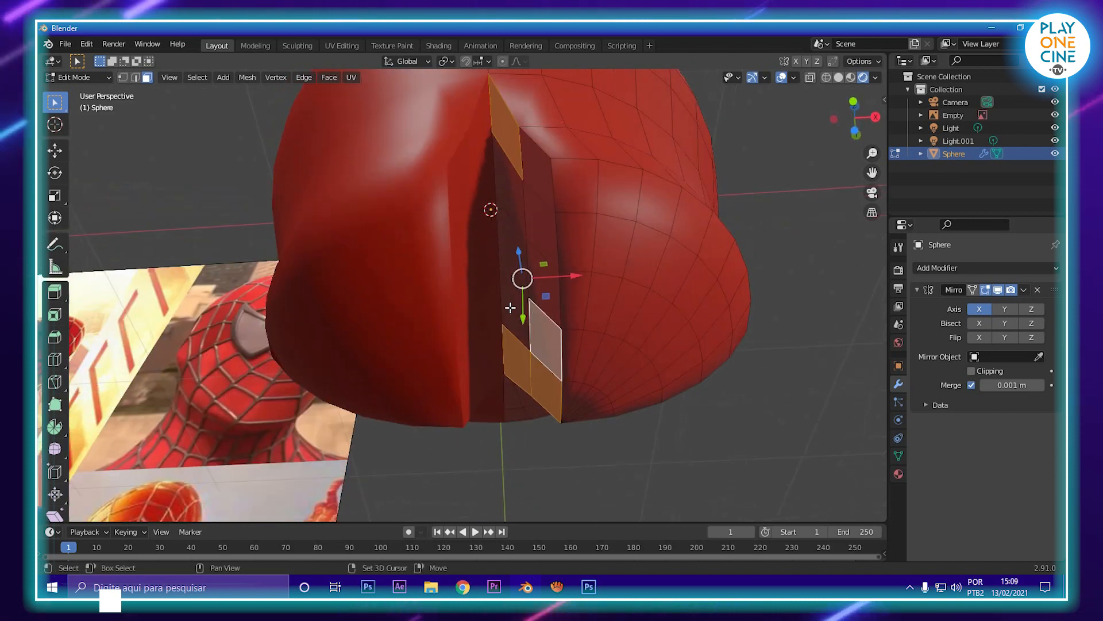
pyautogui.keyDown('shift'); pyautogui.click(511, 308); pyautogui.keyUp('shift')
pyautogui.keyDown('shift'); pyautogui.click(514, 252); pyautogui.keyUp('shift')
pyautogui.keyDown('shift'); pyautogui.moveTo(540, 253); pyautogui.dragTo(532, 230); pyautogui.keyUp('shift')
pyautogui.keyDown('shift'); pyautogui.click(534, 225); pyautogui.keyUp('shift')
pyautogui.keyDown('shift'); pyautogui.click(505, 192); pyautogui.keyUp('shift')
pyautogui.keyDown('shift'); pyautogui.click(541, 265); pyautogui.keyUp('shift')
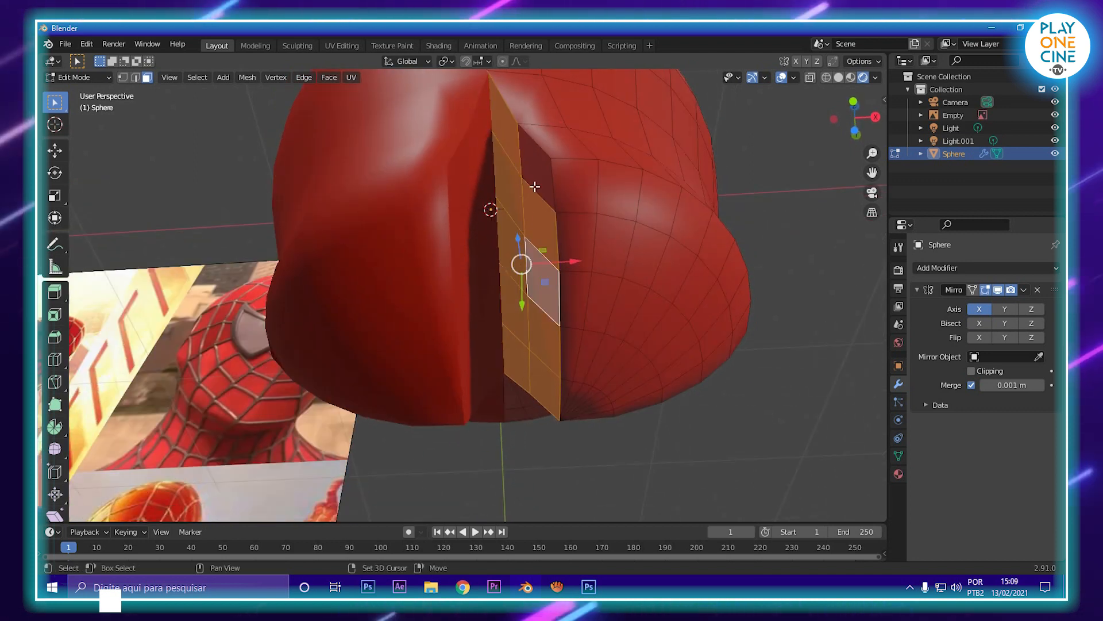
pyautogui.keyDown('shift'); pyautogui.click(539, 214); pyautogui.keyUp('shift')
pyautogui.press('x')
pyautogui.click(530, 172)
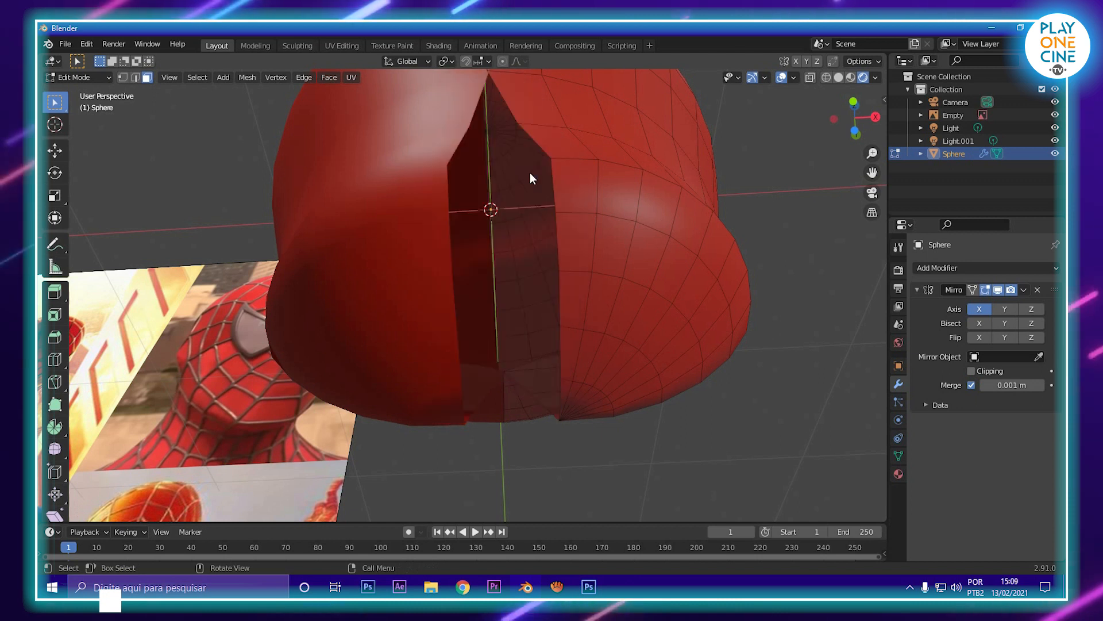
# - Enable Clipping on the sphere's Mirror modifier
pyautogui.moveTo(658, 229); pyautogui.dragTo(896, 333, button='middle')
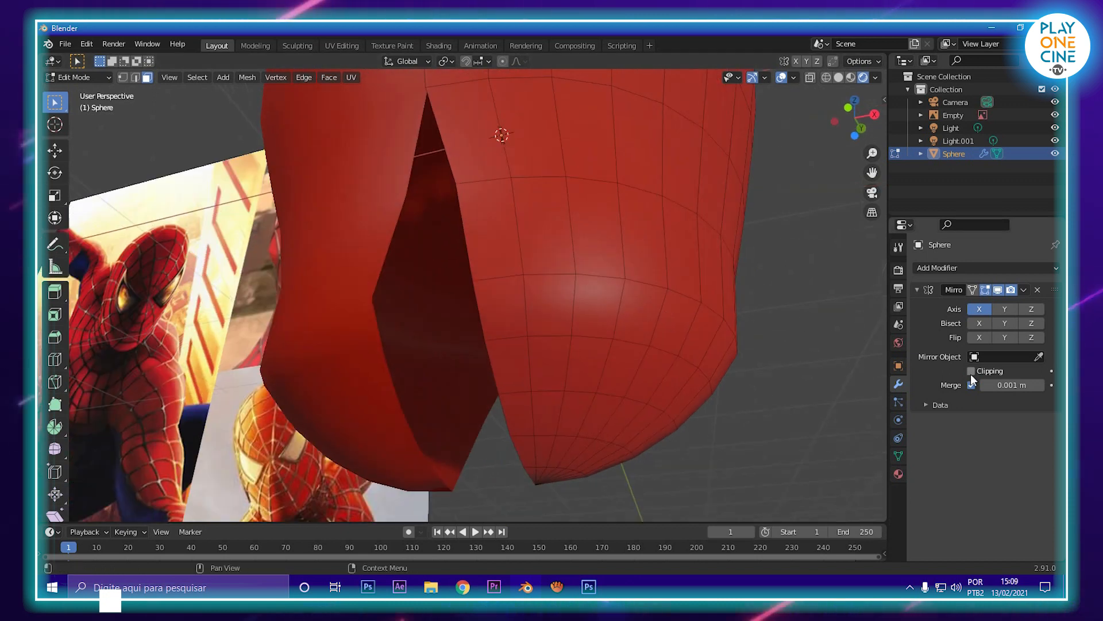
pyautogui.moveTo(493, 424); pyautogui.dragTo(548, 424, button='middle')
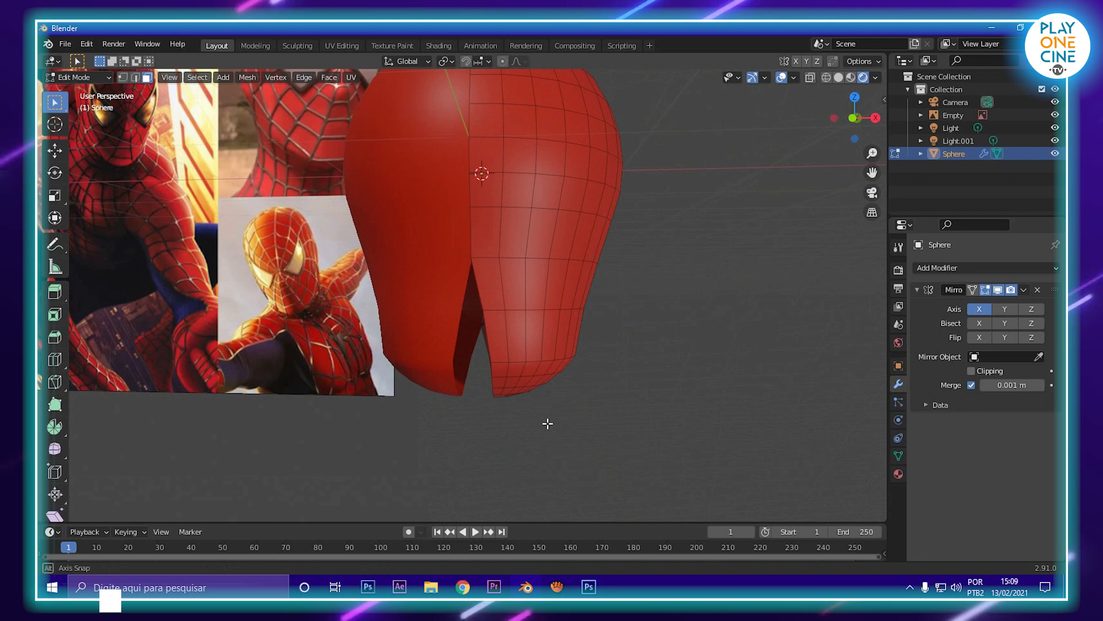
pyautogui.click(971, 372)
pyautogui.moveTo(455, 402); pyautogui.dragTo(492, 362, button='middle')
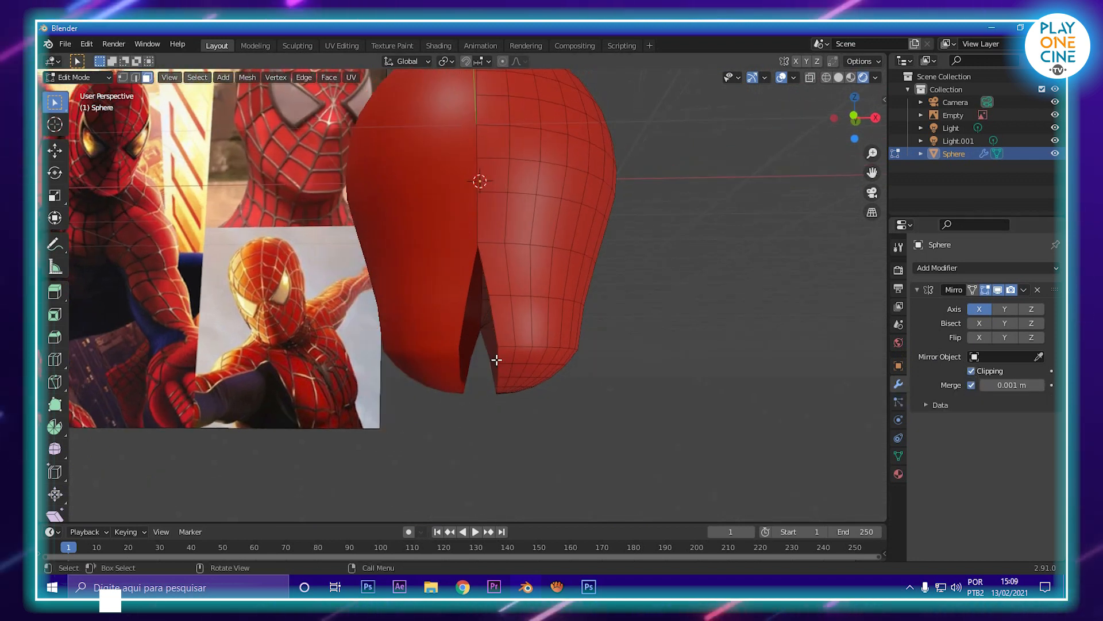
# - Select all extruded lower faces in wireframe, return to solid shading, and try moving them along X toward the mirror seam
pyautogui.press('z')
pyautogui.click(359, 361)
pyautogui.moveTo(552, 327); pyautogui.dragTo(534, 351, button='middle')
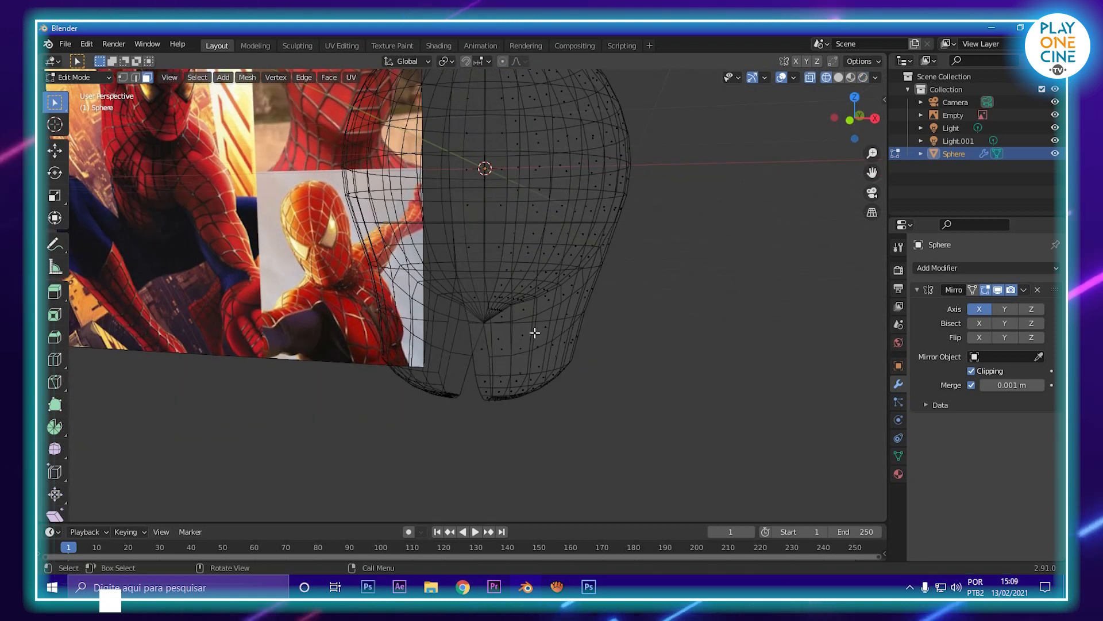
pyautogui.keyDown('alt'); pyautogui.click(522, 311); pyautogui.keyUp('alt')
pyautogui.keyDown('alt'); pyautogui.click(566, 310); pyautogui.keyUp('alt')
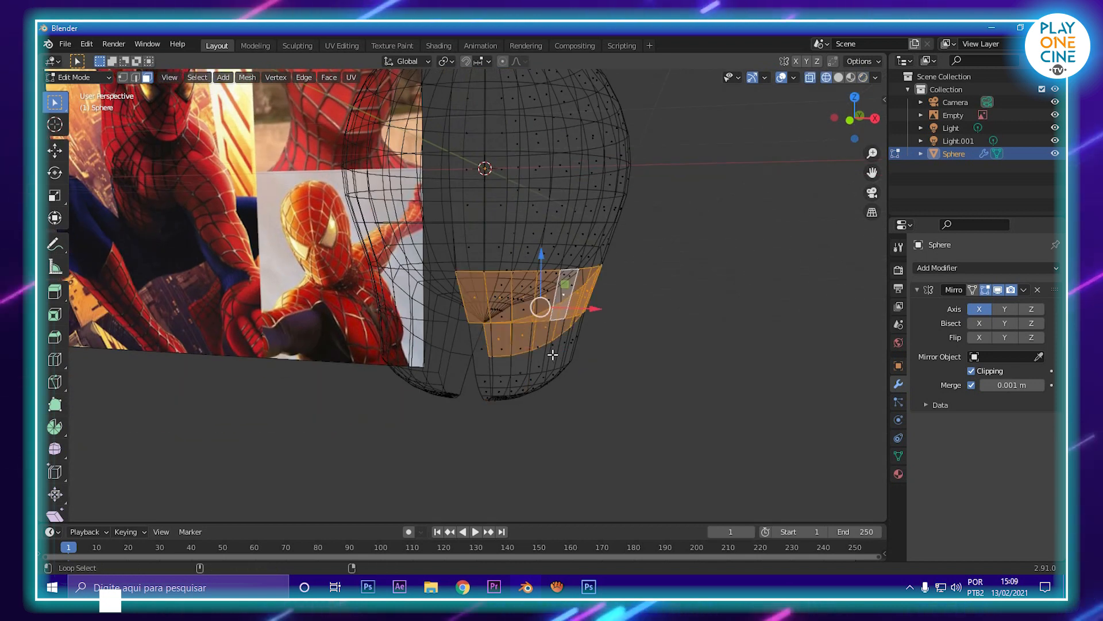
pyautogui.keyDown('alt'); pyautogui.keyDown('shift'); pyautogui.click(553, 355); pyautogui.keyUp('shift'); pyautogui.keyUp('alt')
pyautogui.moveTo(542, 381); pyautogui.dragTo(557, 373, button='middle')
pyautogui.keyDown('shift'); pyautogui.moveTo(467, 426); pyautogui.dragTo(601, 357); pyautogui.keyUp('shift')
pyautogui.moveTo(609, 369)
pyautogui.mouseDown(button='middle')
pyautogui.moveTo(536, 379)
pyautogui.moveTo(575, 374)
pyautogui.moveTo(596, 353)
pyautogui.mouseUp(button='middle')
pyautogui.press('z')
pyautogui.click(631, 374)
pyautogui.press('g')
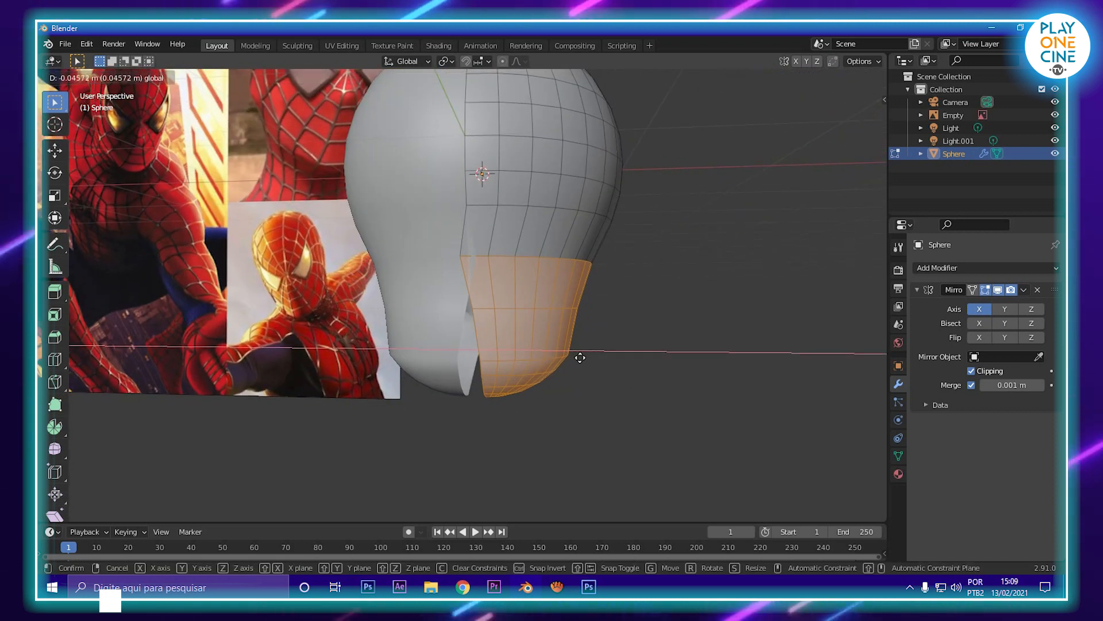
pyautogui.click(579, 358)
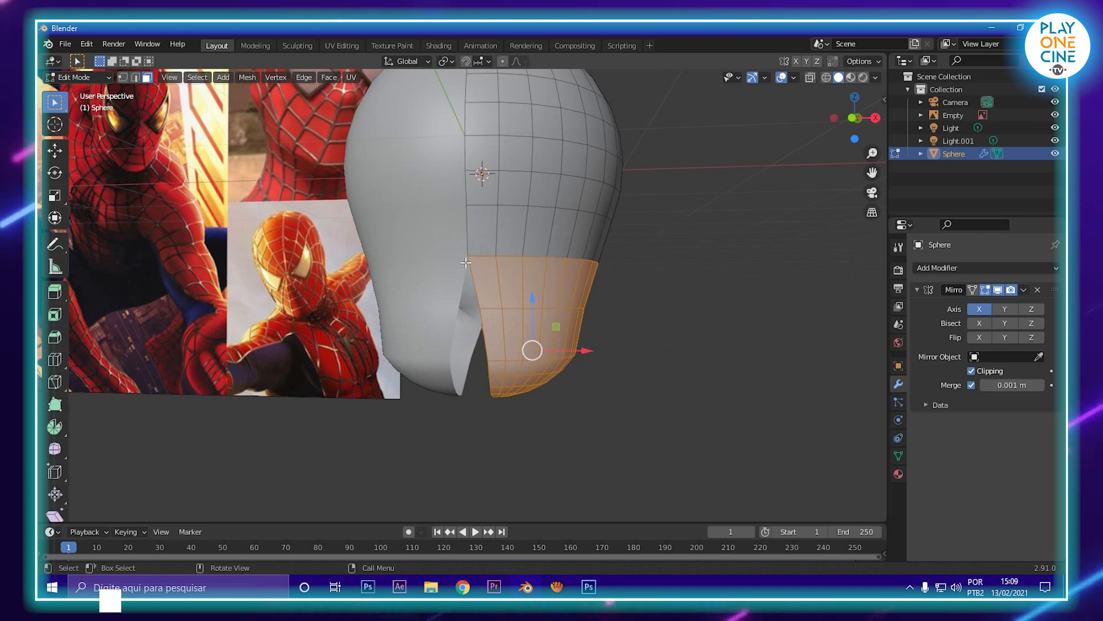
# - In edge select mode, deselect the upper edges of the extruded section and move the remaining lower selection along X to the mirror seam
pyautogui.click(137, 77)
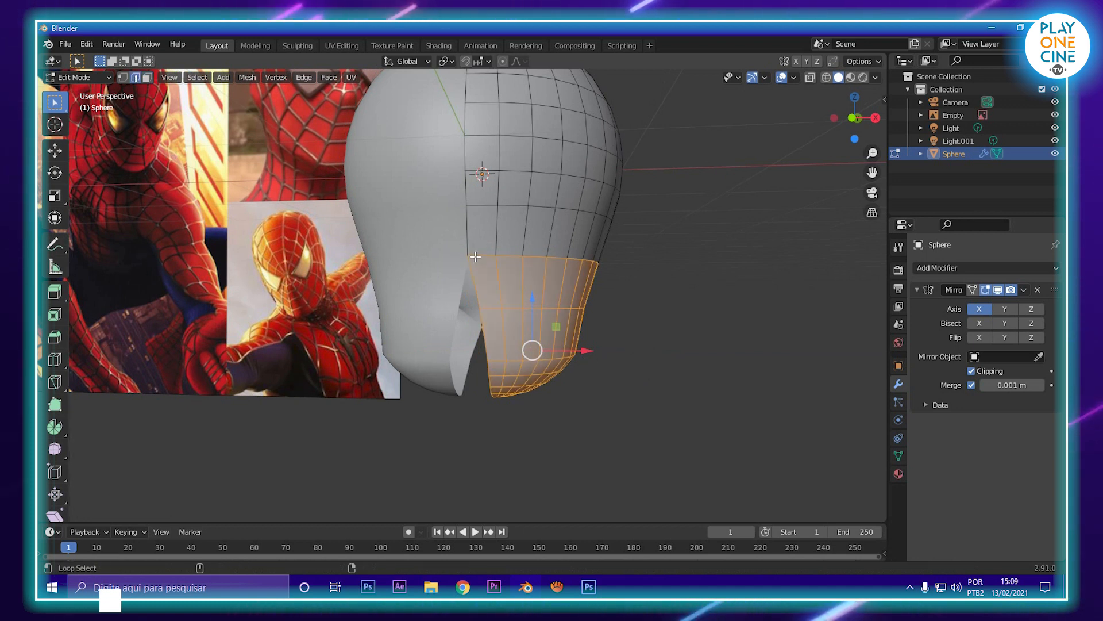
pyautogui.moveTo(631, 295)
pyautogui.mouseDown(button='middle')
pyautogui.moveTo(671, 299)
pyautogui.moveTo(632, 298)
pyautogui.mouseUp(button='middle')
pyautogui.scroll(2, 631, 298)
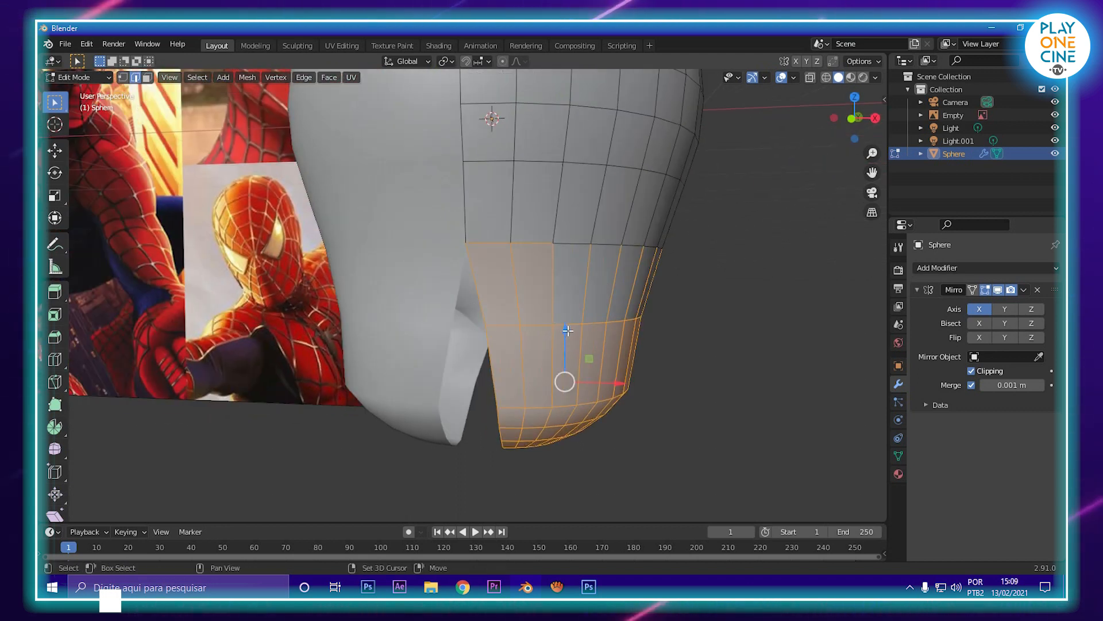
pyautogui.keyDown('ctrl'); pyautogui.moveTo(439, 216); pyautogui.dragTo(593, 346); pyautogui.keyUp('ctrl')
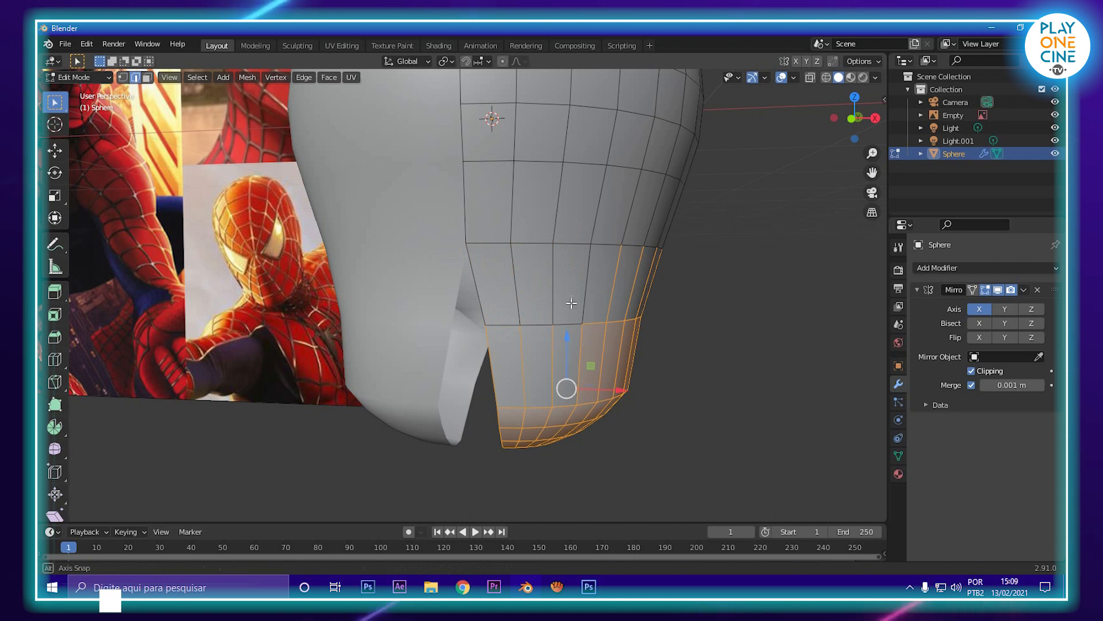
pyautogui.moveTo(583, 301); pyautogui.dragTo(516, 222, button='middle')
pyautogui.moveTo(381, 215); pyautogui.dragTo(402, 241, button='middle')
pyautogui.moveTo(374, 220); pyautogui.dragTo(514, 276)
pyautogui.moveTo(506, 368); pyautogui.dragTo(658, 391, button='middle')
pyautogui.moveTo(627, 387); pyautogui.dragTo(603, 391)
pyautogui.moveTo(603, 390); pyautogui.dragTo(601, 392, button='middle')
pyautogui.moveTo(601, 392); pyautogui.dragTo(605, 390)
# - In vertex select mode, move the corner vertex under the head along X to the mirror seam, then shift its neighbouring vertex along X
pyautogui.moveTo(601, 392); pyautogui.dragTo(587, 327, button='middle')
pyautogui.scroll(5, 393, 326)
pyautogui.scroll(-3, 455, 359)
pyautogui.scroll(3, 587, 326)
pyautogui.click(122, 77)
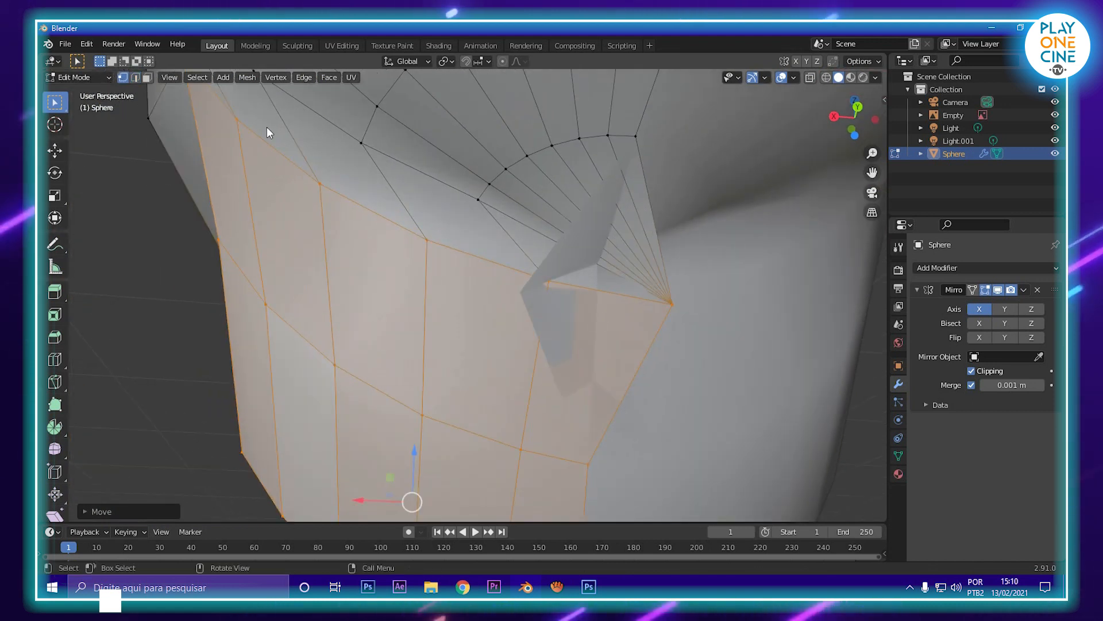
pyautogui.click(670, 306)
pyautogui.press('g')
pyautogui.press('x')
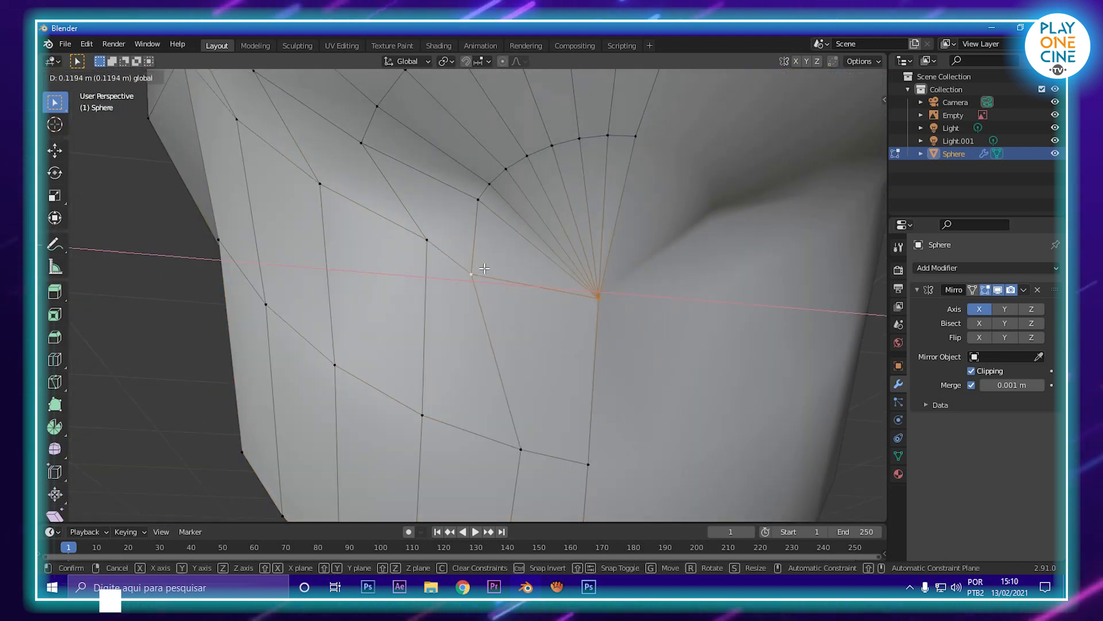
pyautogui.click(460, 274)
pyautogui.moveTo(421, 269); pyautogui.dragTo(479, 275)
# - Scale the horizontal edge loop around the jaw by about 1.08 along X and shift it about 0.09 m outward
pyautogui.press('Tab')
pyautogui.scroll(-4, 464, 330)
pyautogui.moveTo(465, 330); pyautogui.dragTo(534, 344, button='middle')
pyautogui.moveTo(533, 346); pyautogui.dragTo(453, 391, button='middle')
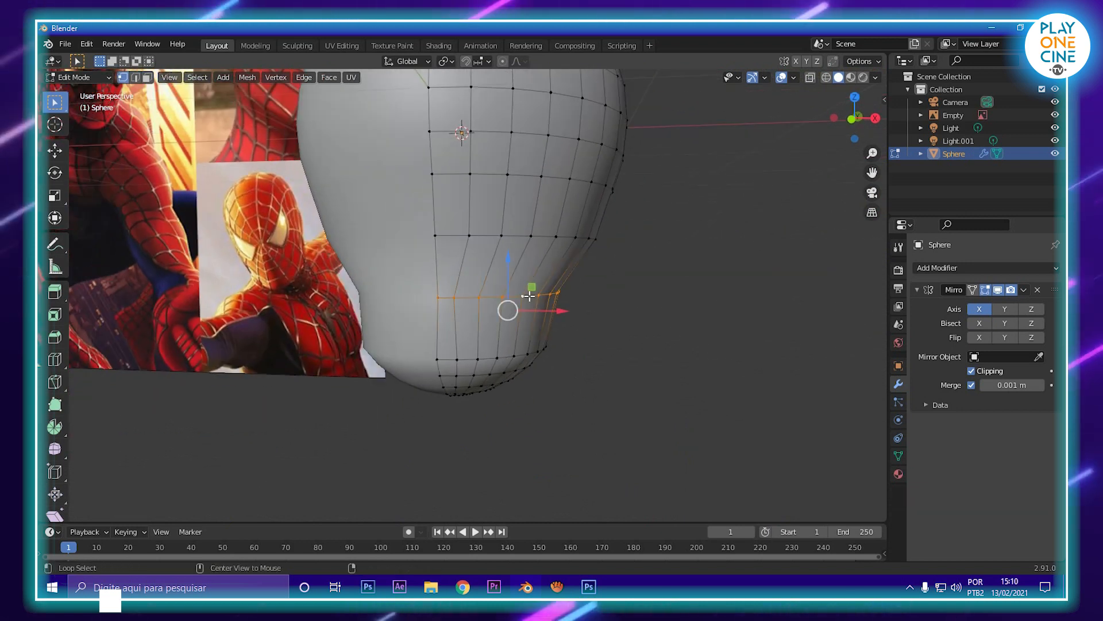
pyautogui.press('s')
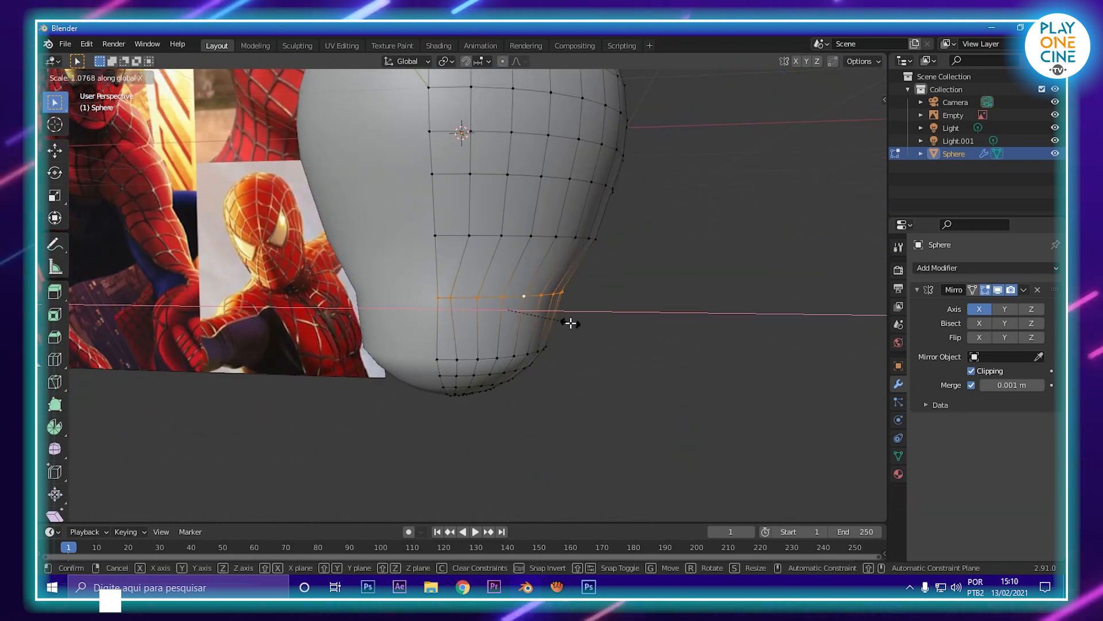
pyautogui.click(572, 323)
pyautogui.moveTo(562, 306); pyautogui.dragTo(583, 310)
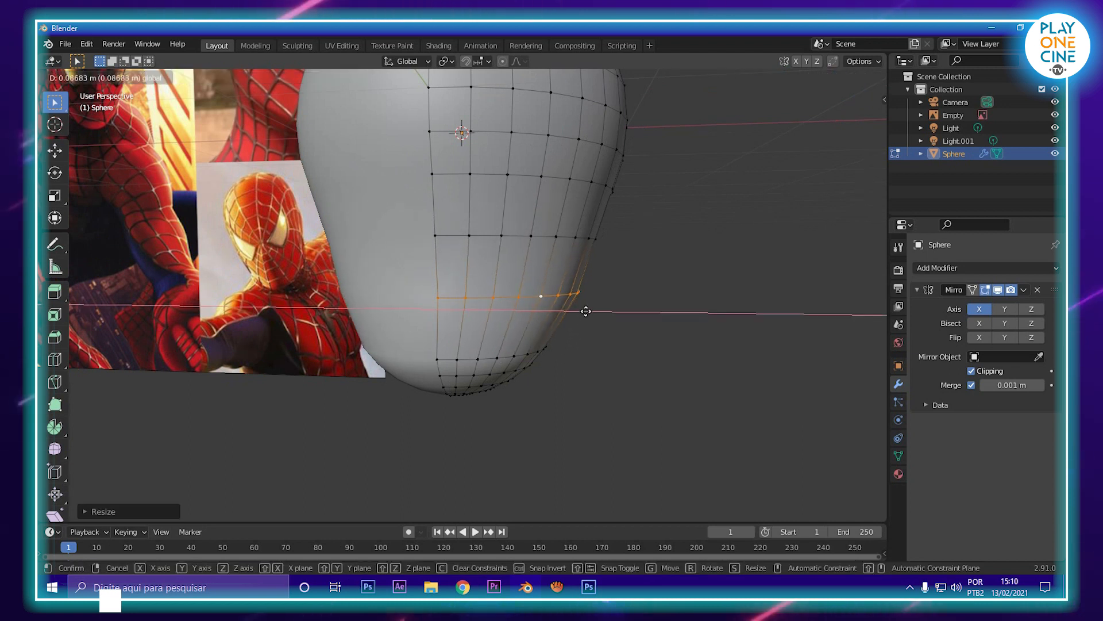
pyautogui.click(586, 310)
# - Select the vertical edge loop along the rear of the jaw, raise it slightly, and shift it along Y
pyautogui.scroll(-3, 584, 310)
pyautogui.moveTo(581, 310); pyautogui.dragTo(407, 300, button='middle')
pyautogui.scroll(5, 458, 363)
pyautogui.keyDown('shift'); pyautogui.moveTo(458, 353); pyautogui.dragTo(504, 304, button='middle'); pyautogui.keyUp('shift')
pyautogui.keyDown('alt'); pyautogui.click(437, 329); pyautogui.keyUp('alt')
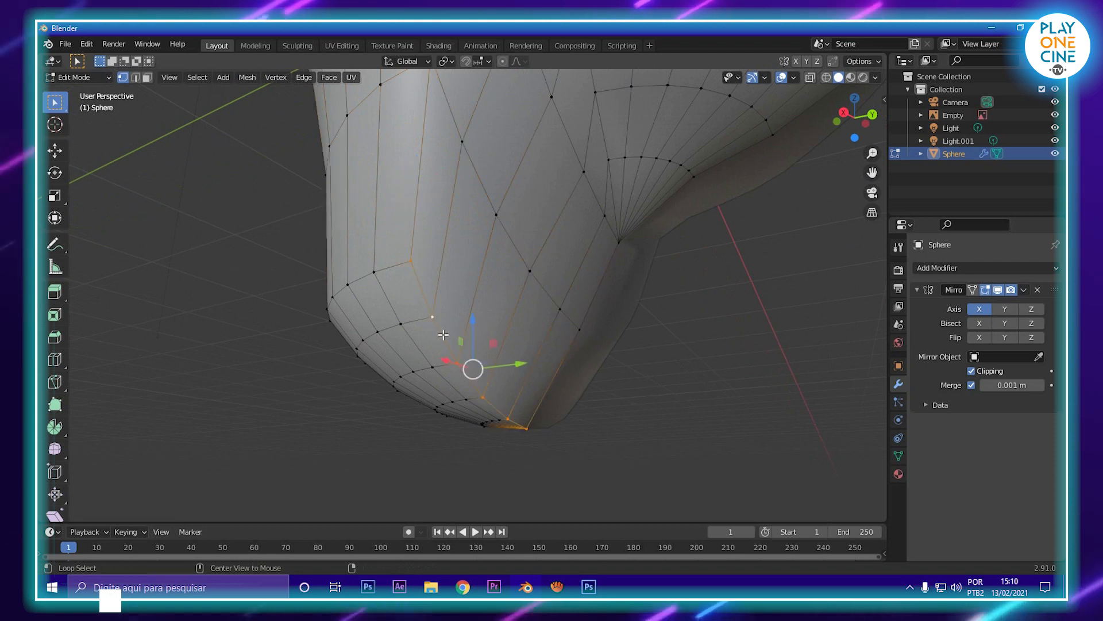
pyautogui.moveTo(474, 321); pyautogui.dragTo(475, 303)
pyautogui.scroll(-3, 497, 329)
pyautogui.moveTo(498, 330); pyautogui.dragTo(566, 316, button='middle')
pyautogui.press('g')
pyautogui.press('y')
pyautogui.click(532, 341)
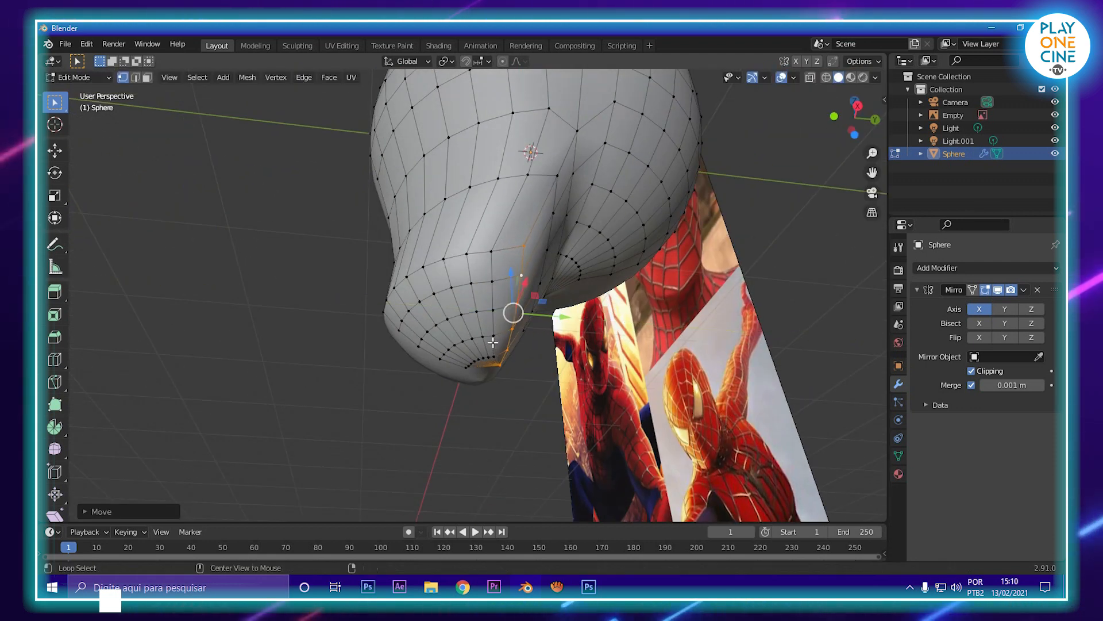
# - Box-select the lower vertices of the column near the jaw's rear edge and nudge them to smooth the contour
pyautogui.moveTo(493, 321); pyautogui.dragTo(497, 241, button='middle')
pyautogui.moveTo(496, 208); pyautogui.dragTo(512, 374)
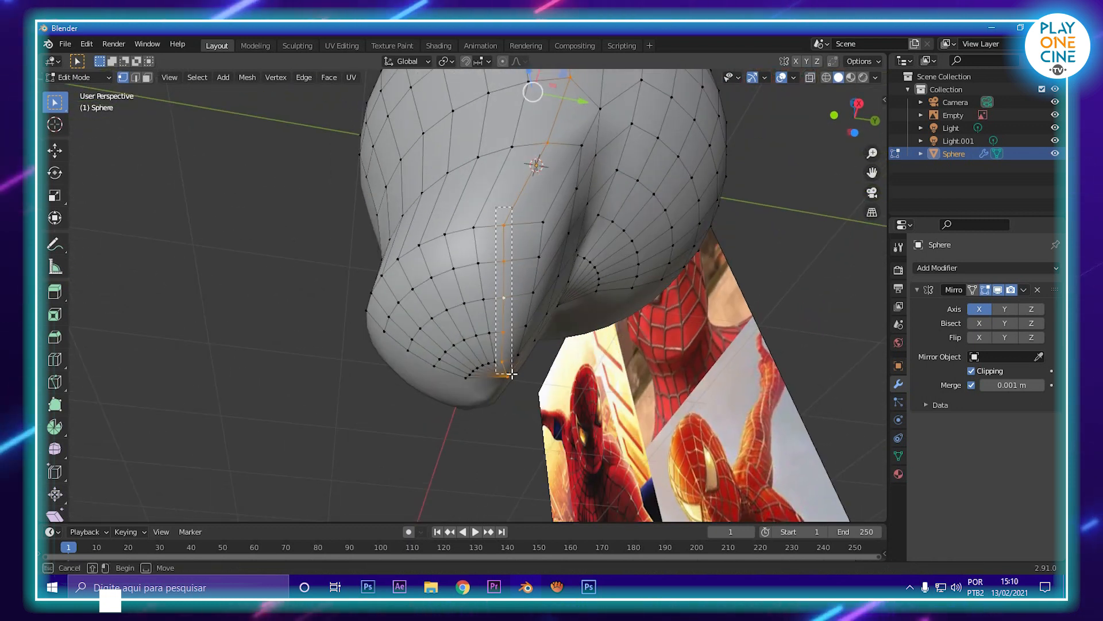
pyautogui.moveTo(532, 256); pyautogui.dragTo(497, 348, button='middle')
pyautogui.moveTo(477, 332); pyautogui.dragTo(480, 328)
pyautogui.moveTo(530, 368); pyautogui.dragTo(523, 369)
pyautogui.moveTo(523, 369); pyautogui.dragTo(522, 330, button='middle')
pyautogui.scroll(3, 567, 393)
pyautogui.scroll(-3, 523, 326)
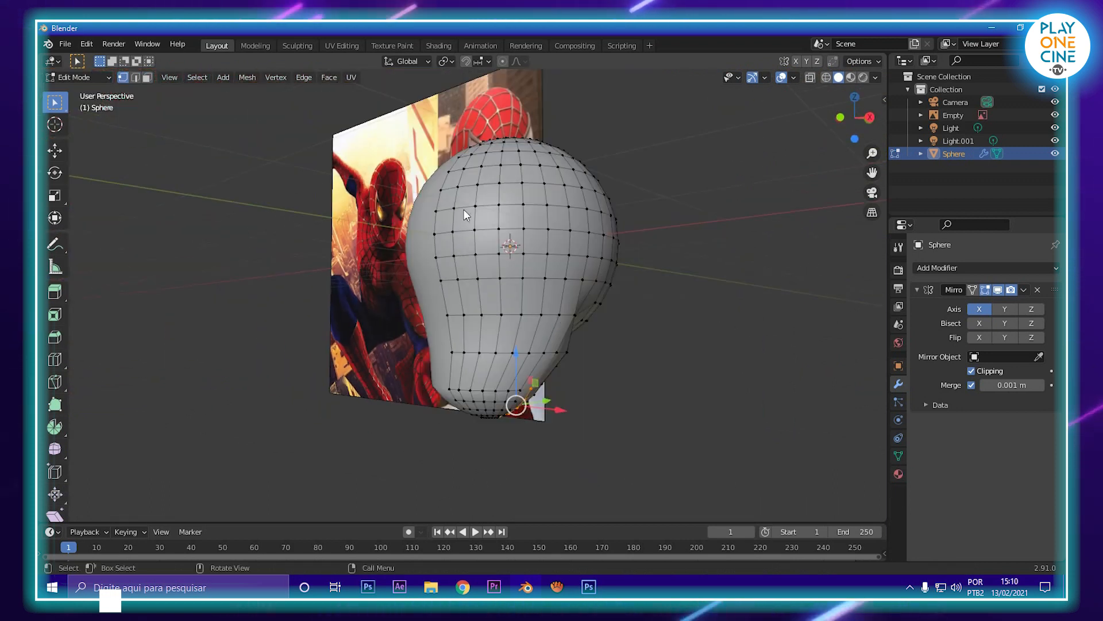
# - Switch to the Sculpting workspace and examine the overall shape of the head
pyautogui.moveTo(456, 321); pyautogui.dragTo(467, 375, button='middle')
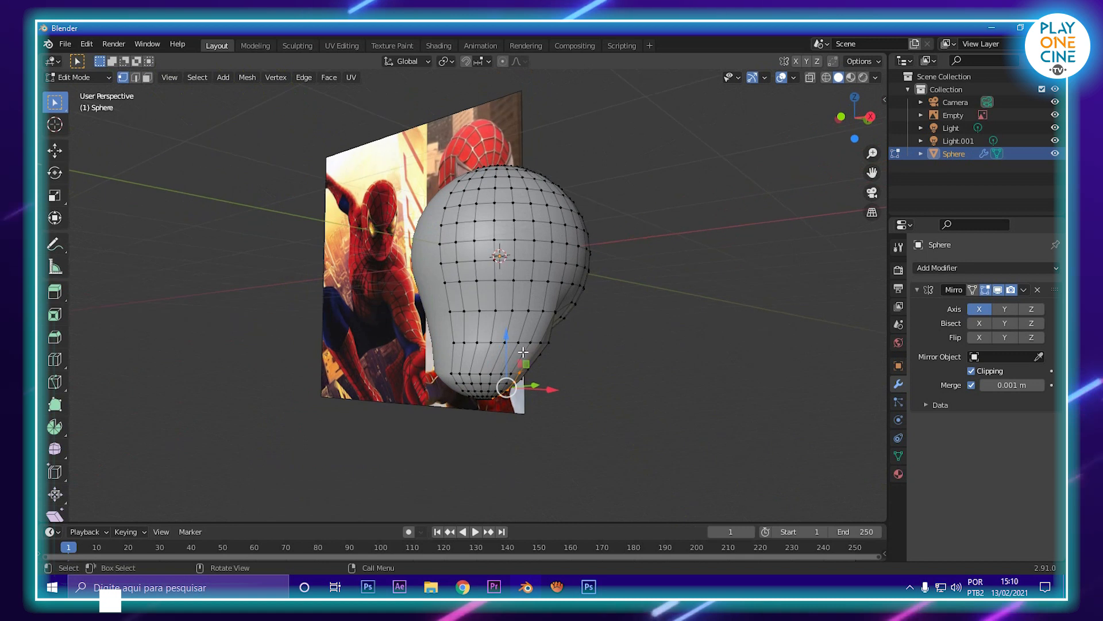
pyautogui.scroll(3, 467, 375)
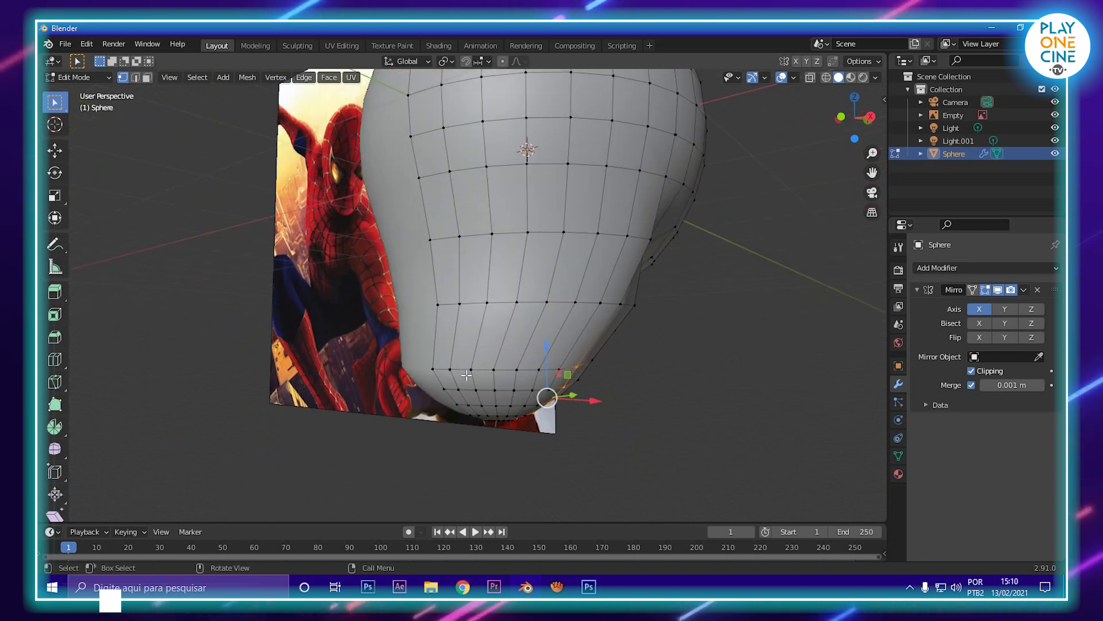
pyautogui.click(297, 45)
pyautogui.scroll(3, 482, 394)
pyautogui.moveTo(483, 394)
pyautogui.mouseDown(button='middle')
pyautogui.moveTo(351, 340)
pyautogui.moveTo(490, 371)
pyautogui.moveTo(456, 395)
pyautogui.moveTo(492, 352)
pyautogui.moveTo(456, 320)
pyautogui.moveTo(465, 301)
pyautogui.mouseUp(button='middle')
pyautogui.scroll(-2, 418, 359)
pyautogui.scroll(4, 490, 371)
pyautogui.scroll(-4, 490, 371)
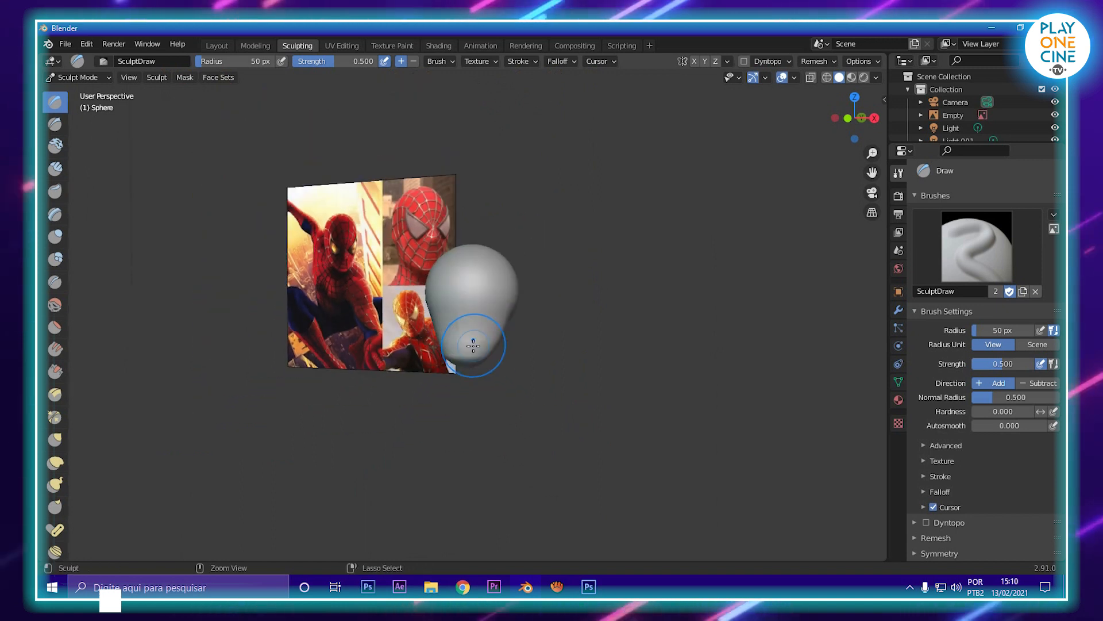
pyautogui.scroll(5, 472, 344)
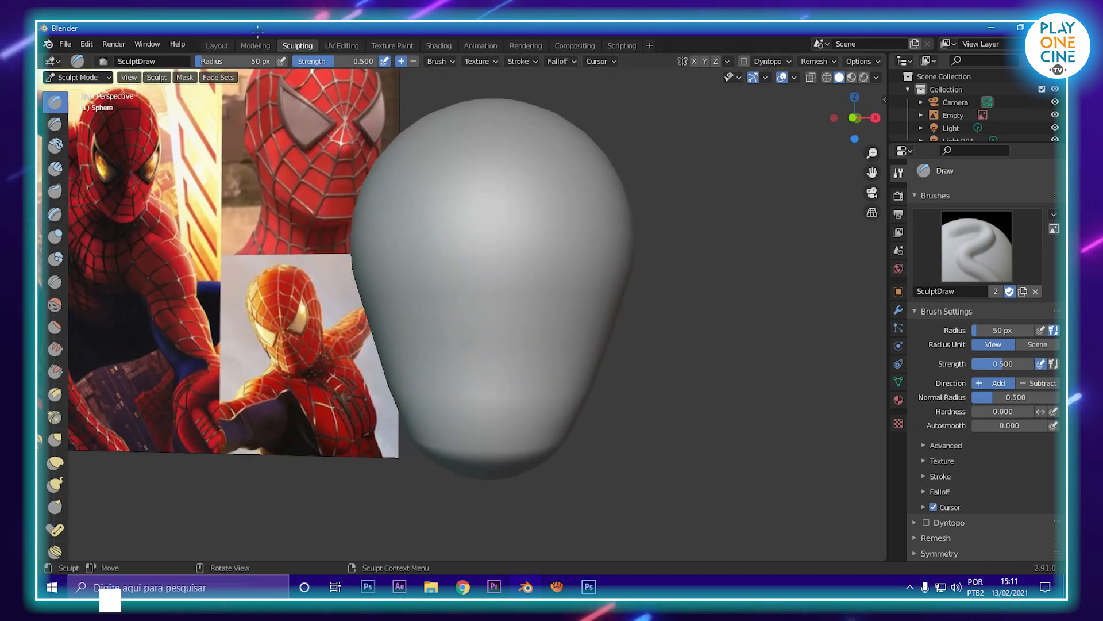
# - Return to the Layout workspace and move the front seam vertex on the lower face along Y to adjust the profile
pyautogui.hotkey('ctrl', 'pageup')
pyautogui.scroll(5, 529, 332)
pyautogui.moveTo(541, 357); pyautogui.dragTo(490, 433, button='middle')
pyautogui.scroll(5, 479, 400)
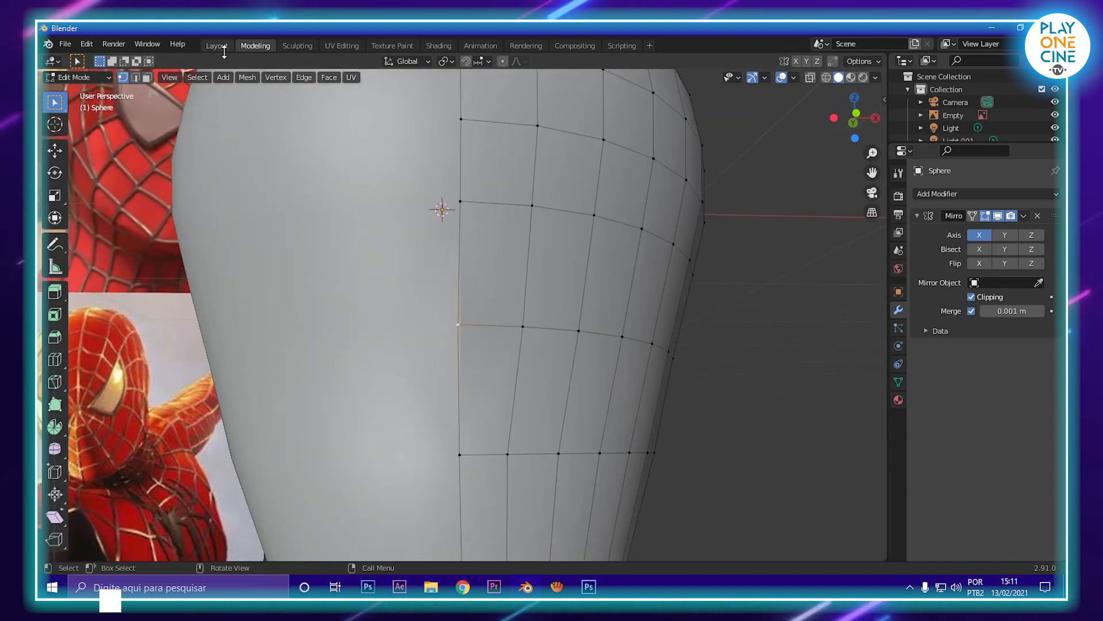
pyautogui.hotkey('ctrl', 'pageup')
pyautogui.scroll(5, 462, 269)
pyautogui.moveTo(494, 289); pyautogui.dragTo(499, 254, button='middle')
pyautogui.moveTo(485, 234); pyautogui.dragTo(534, 245)
pyautogui.keyDown('shift'); pyautogui.moveTo(451, 188); pyautogui.dragTo(409, 308, button='middle'); pyautogui.keyUp('shift')
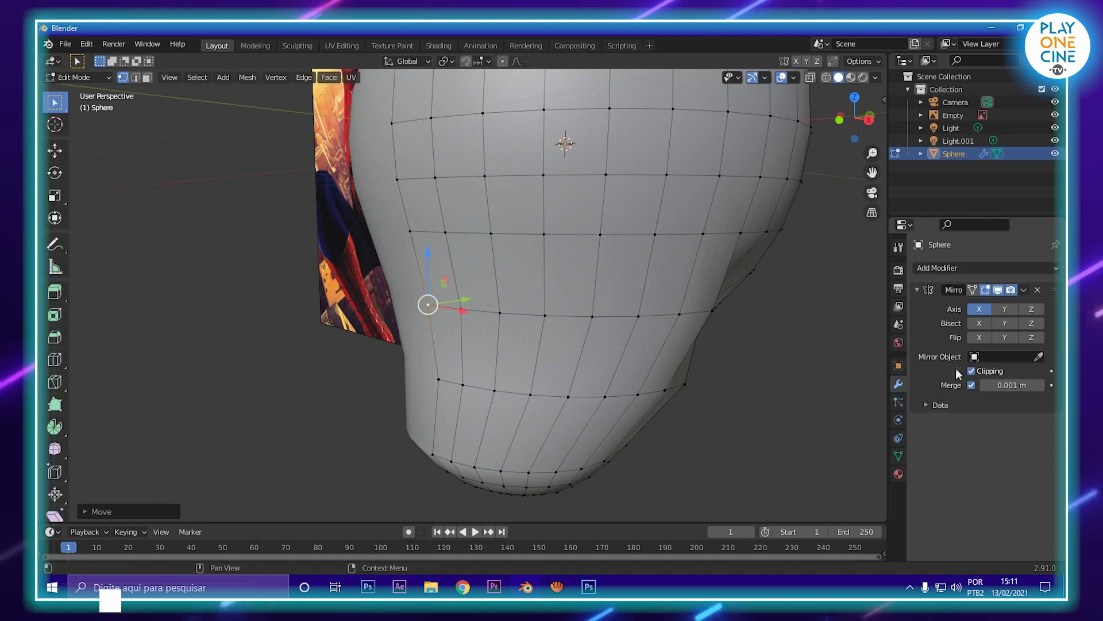
# - Compare the head's proportions with the Spider-Man reference images in the Sculpting workspace and check its mesh in the Modeling workspace
pyautogui.scroll(-5, 486, 308)
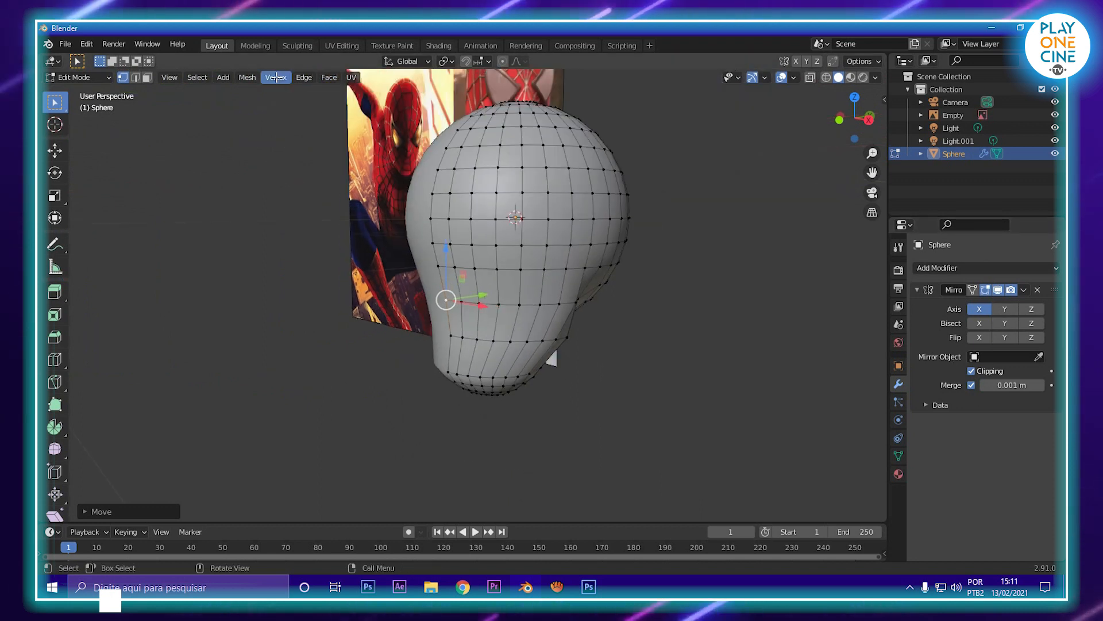
pyautogui.click(294, 45)
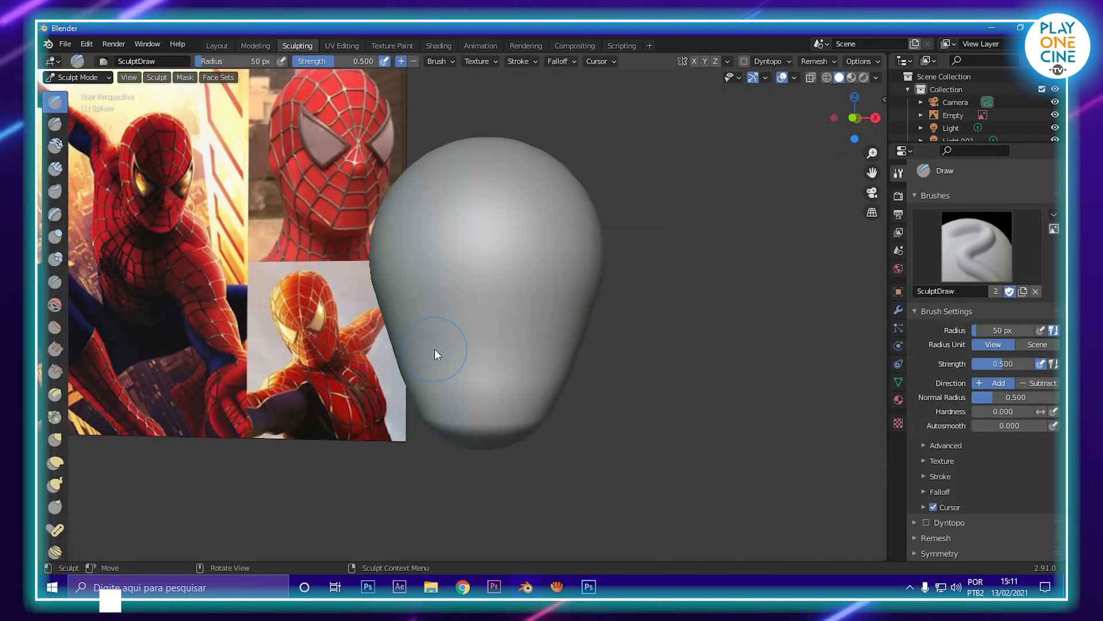
pyautogui.scroll(-4, 443, 339)
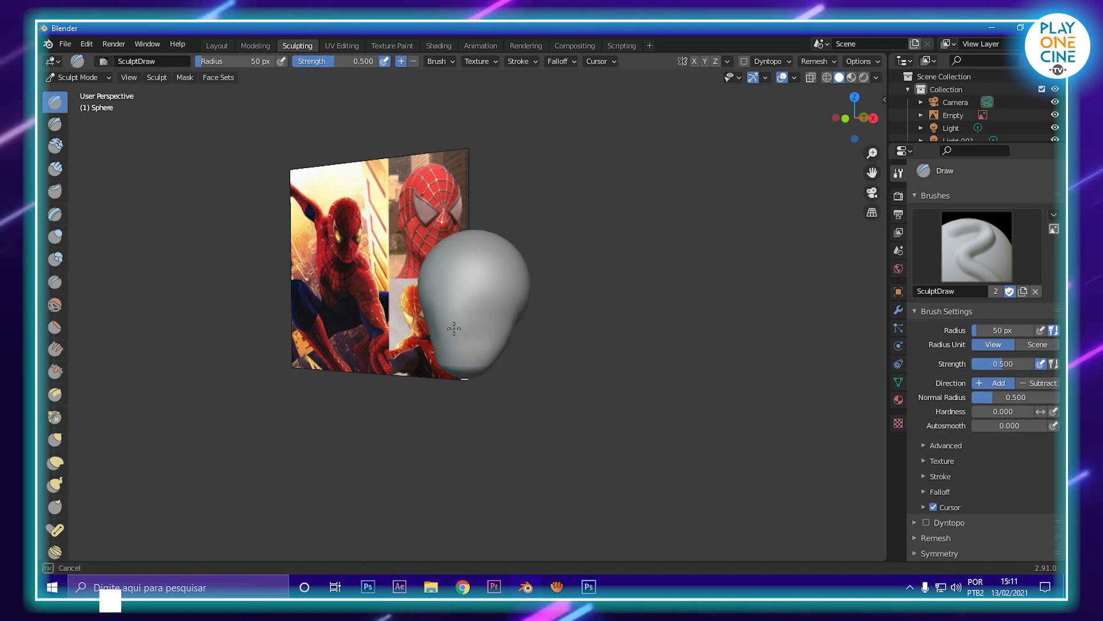
pyautogui.moveTo(464, 342); pyautogui.dragTo(545, 307, button='middle')
pyautogui.scroll(2, 545, 307)
pyautogui.keyDown('shift'); pyautogui.moveTo(481, 263); pyautogui.dragTo(540, 349, button='middle'); pyautogui.keyUp('shift')
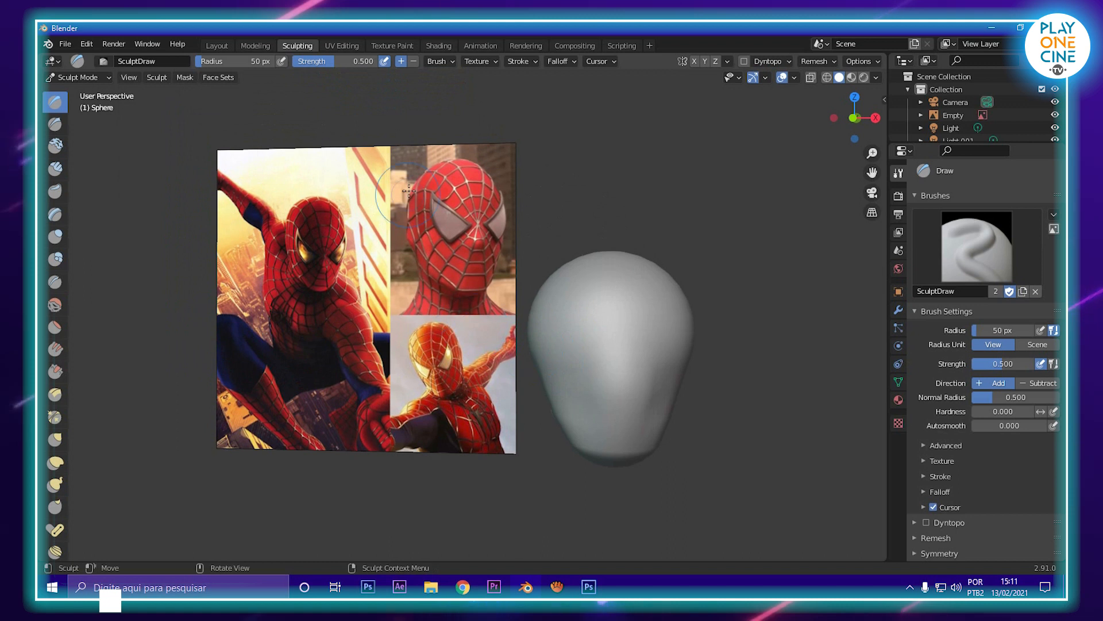
pyautogui.keyDown('shift'); pyautogui.moveTo(645, 320); pyautogui.dragTo(566, 273, button='middle'); pyautogui.keyUp('shift')
pyautogui.scroll(2, 594, 263)
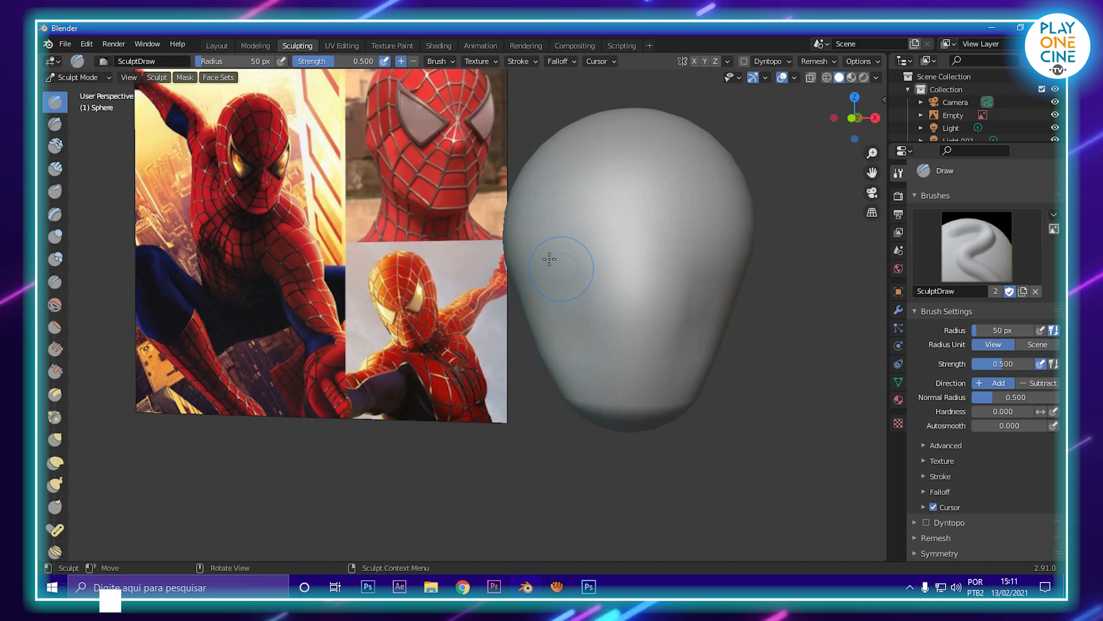
pyautogui.scroll(-1, 441, 148)
pyautogui.moveTo(442, 148)
pyautogui.mouseDown(button='middle')
pyautogui.moveTo(535, 199)
pyautogui.moveTo(603, 264)
pyautogui.moveTo(621, 253)
pyautogui.moveTo(512, 323)
pyautogui.mouseUp(button='middle')
pyautogui.scroll(-1, 621, 254)
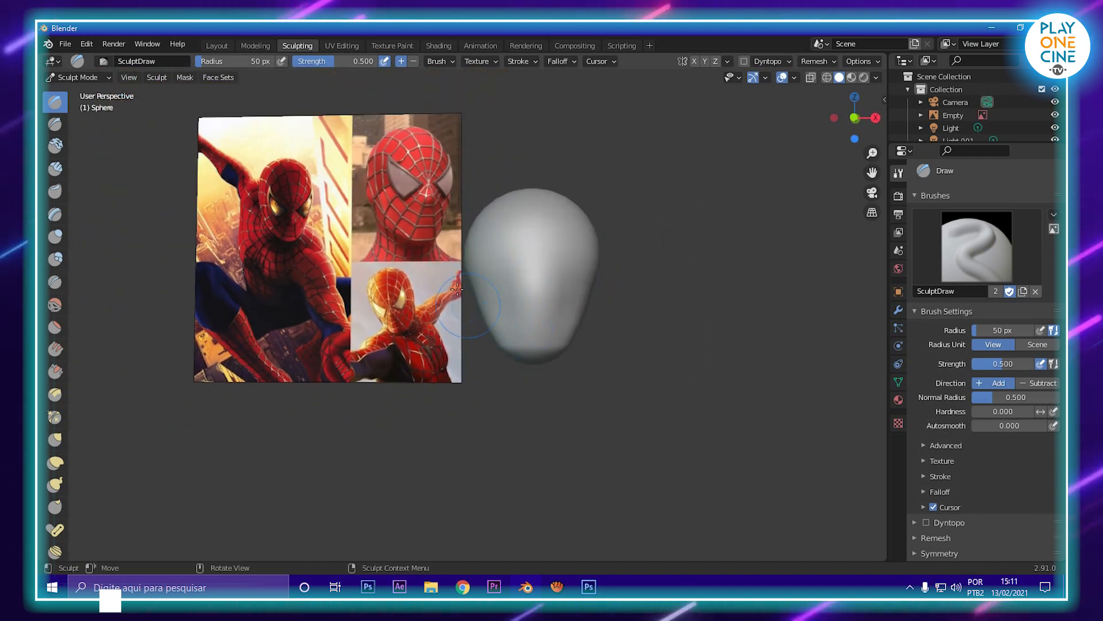
pyautogui.scroll(4, 581, 341)
pyautogui.scroll(-2, 512, 312)
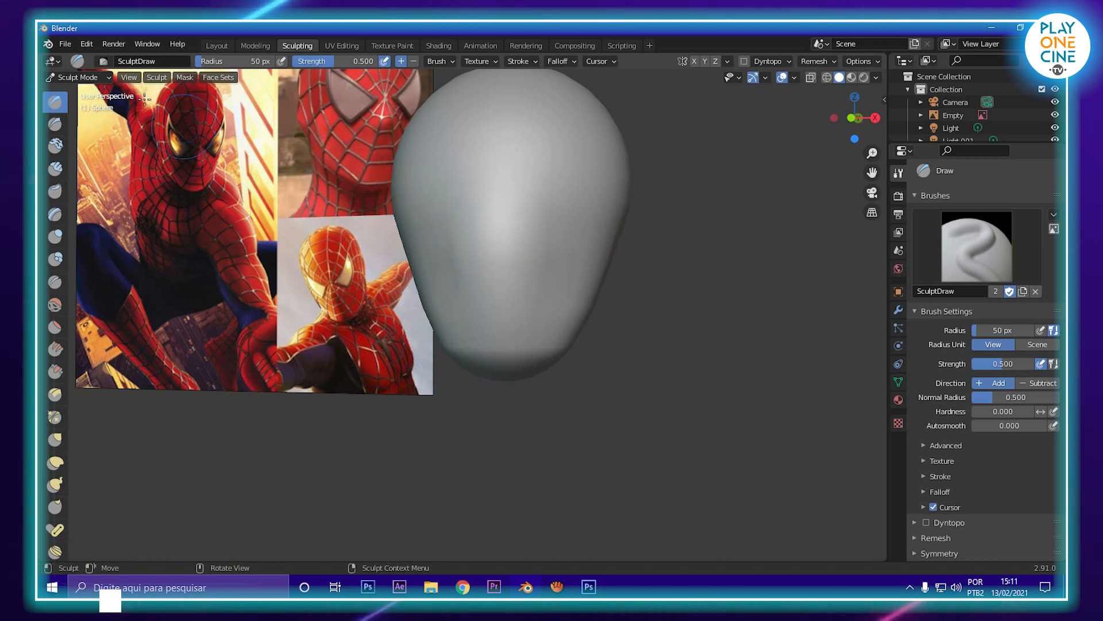
pyautogui.click(255, 46)
pyautogui.scroll(-5, 529, 327)
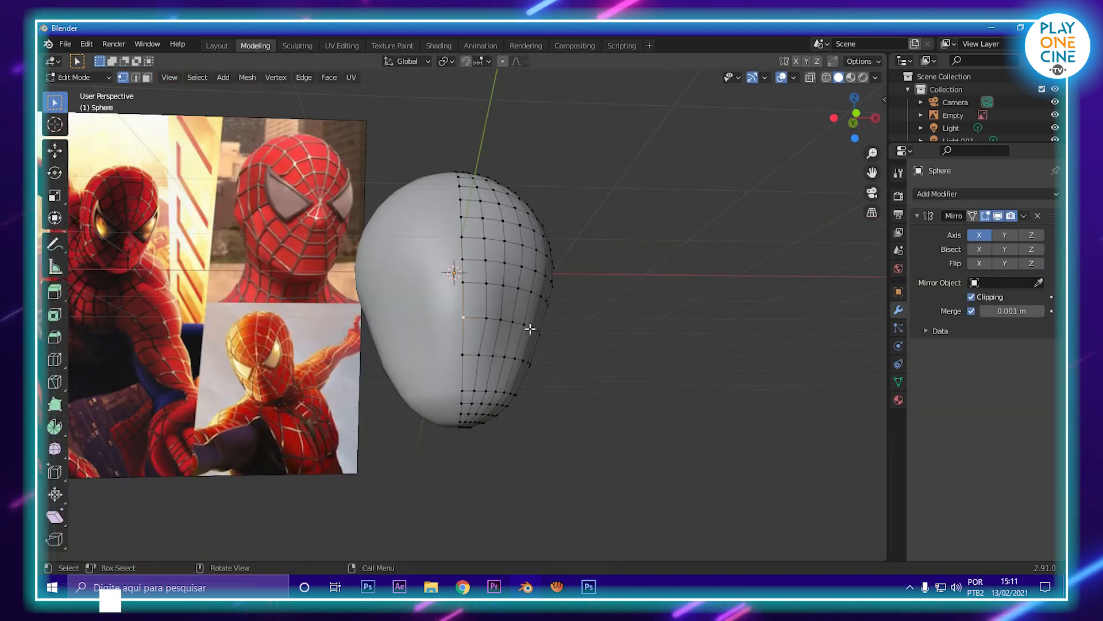
pyautogui.scroll(4, 494, 294)
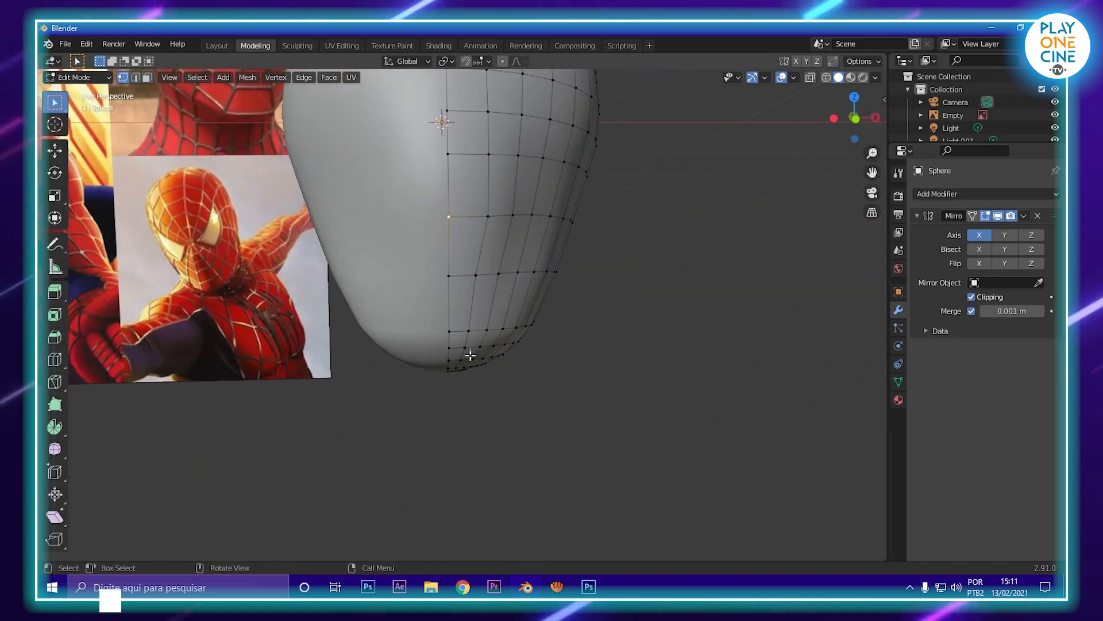
# - In the Sculpting workspace, sculpt the cheeks, jaw and chin with the Draw brush at 50 px radius and 0.500 strength
pyautogui.click(297, 45)
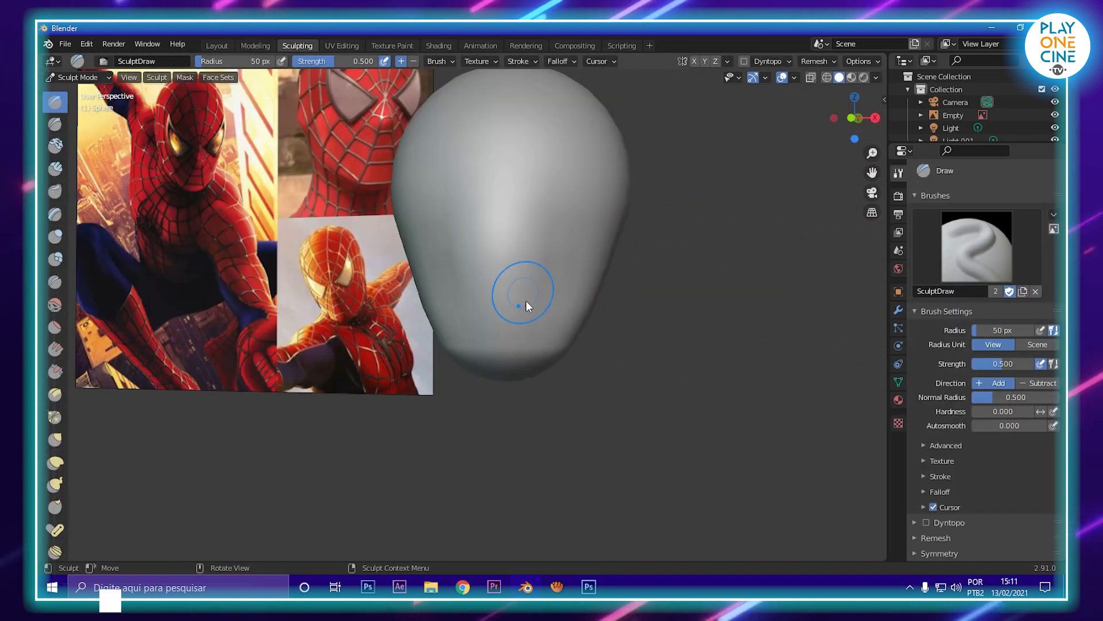
pyautogui.scroll(-2, 524, 302)
pyautogui.moveTo(519, 305)
pyautogui.mouseDown(button='middle')
pyautogui.moveTo(490, 344)
pyautogui.moveTo(476, 338)
pyautogui.moveTo(534, 346)
pyautogui.moveTo(536, 323)
pyautogui.moveTo(596, 309)
pyautogui.moveTo(528, 317)
pyautogui.moveTo(409, 301)
pyautogui.moveTo(518, 303)
pyautogui.moveTo(371, 283)
pyautogui.moveTo(416, 300)
pyautogui.moveTo(521, 289)
pyautogui.moveTo(485, 320)
pyautogui.moveTo(453, 309)
pyautogui.mouseUp(button='middle')
pyautogui.scroll(-3, 451, 294)
pyautogui.scroll(3, 382, 289)
pyautogui.scroll(3, 521, 290)
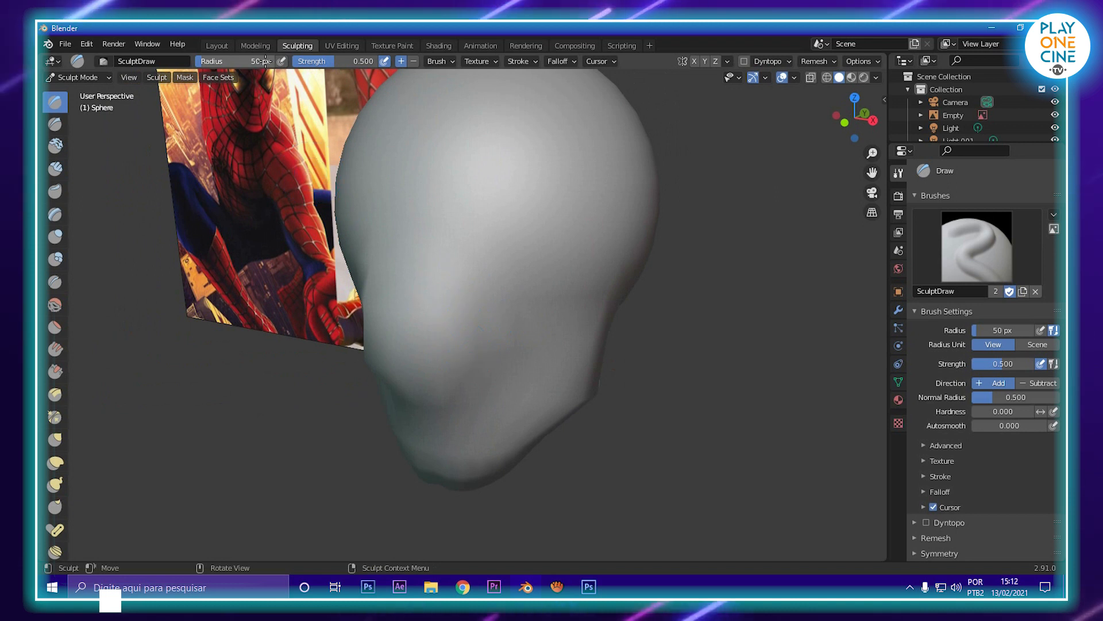
# - Carve the lower face with the Crease brush at 50 px radius and 0.250 strength
pyautogui.click(55, 281)
pyautogui.scroll(-3, 444, 406)
pyautogui.moveTo(443, 406)
pyautogui.mouseDown(button='middle')
pyautogui.moveTo(467, 284)
pyautogui.moveTo(477, 296)
pyautogui.moveTo(451, 332)
pyautogui.moveTo(392, 310)
pyautogui.mouseUp(button='middle')
pyautogui.scroll(5, 392, 310)
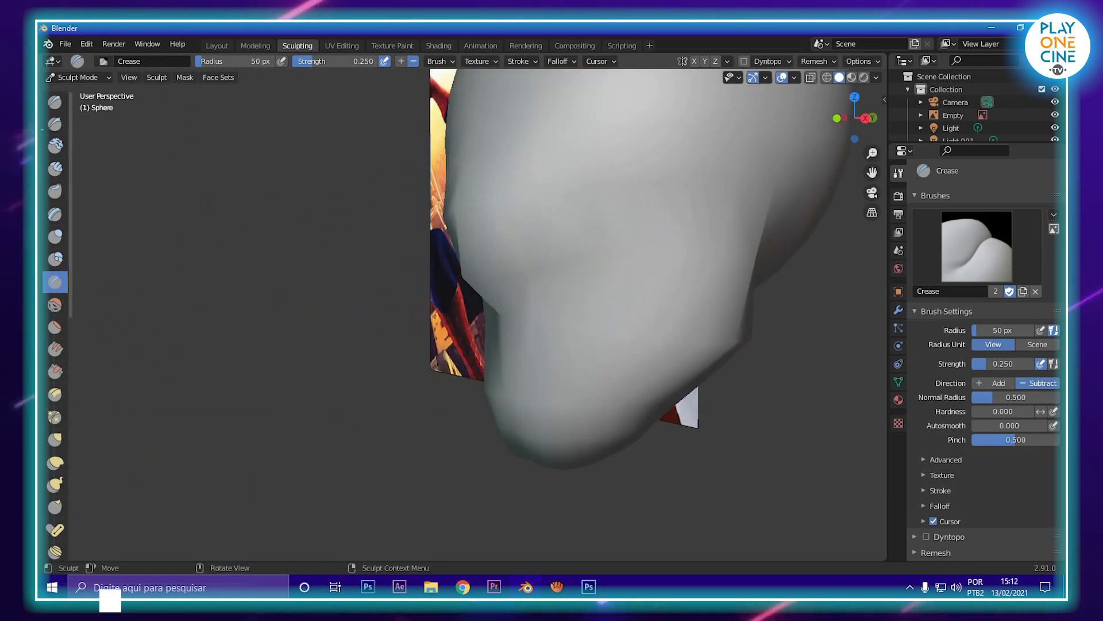
# - Reshape the jaw area with the Draw brush
pyautogui.click(57, 105)
pyautogui.scroll(-4, 591, 300)
pyautogui.moveTo(591, 300)
pyautogui.mouseDown(button='middle')
pyautogui.moveTo(442, 299)
pyautogui.moveTo(591, 260)
pyautogui.moveTo(542, 313)
pyautogui.moveTo(597, 305)
pyautogui.moveTo(476, 302)
pyautogui.moveTo(517, 276)
pyautogui.mouseUp(button='middle')
# - Refine the cheeks and tapered jawline with the Crease brush at 0.250 strength
pyautogui.click(55, 282)
pyautogui.scroll(-3, 551, 274)
pyautogui.scroll(4, 561, 288)
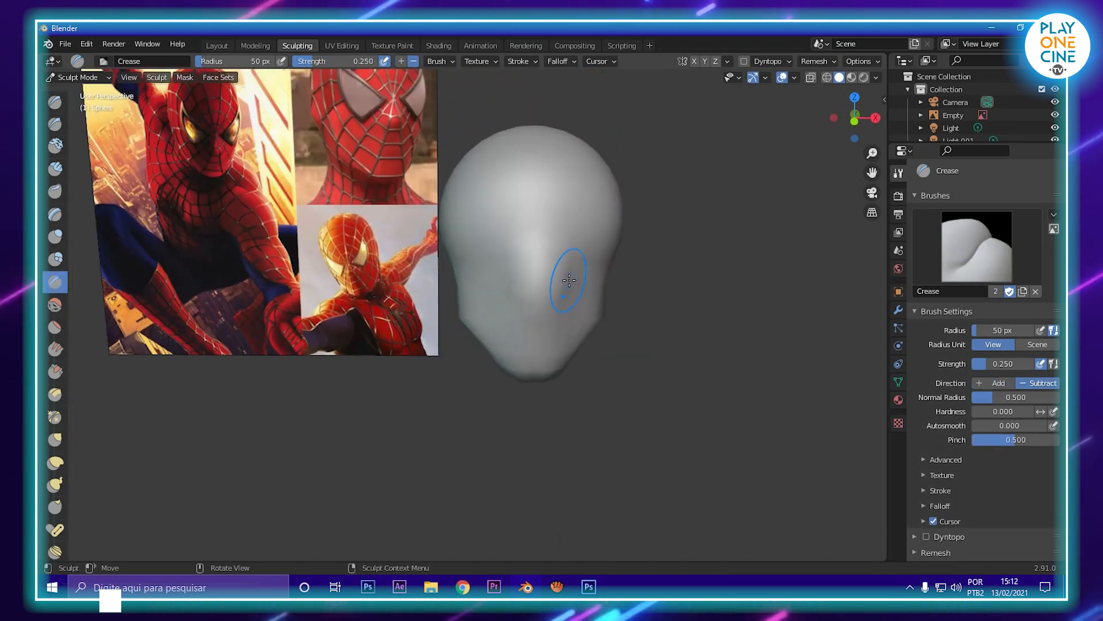
pyautogui.moveTo(530, 328)
pyautogui.mouseDown(button='middle')
pyautogui.moveTo(492, 327)
pyautogui.moveTo(632, 313)
pyautogui.moveTo(547, 301)
pyautogui.moveTo(559, 264)
pyautogui.moveTo(500, 251)
pyautogui.moveTo(542, 256)
pyautogui.moveTo(465, 263)
pyautogui.moveTo(503, 339)
pyautogui.moveTo(436, 303)
pyautogui.moveTo(473, 303)
pyautogui.moveTo(546, 362)
pyautogui.moveTo(732, 345)
pyautogui.moveTo(414, 351)
pyautogui.moveTo(522, 321)
pyautogui.moveTo(524, 372)
pyautogui.moveTo(487, 369)
pyautogui.mouseUp(button='middle')
pyautogui.scroll(-4, 731, 346)
pyautogui.scroll(3, 529, 318)
pyautogui.press('Tab')
pyautogui.press('Tab')
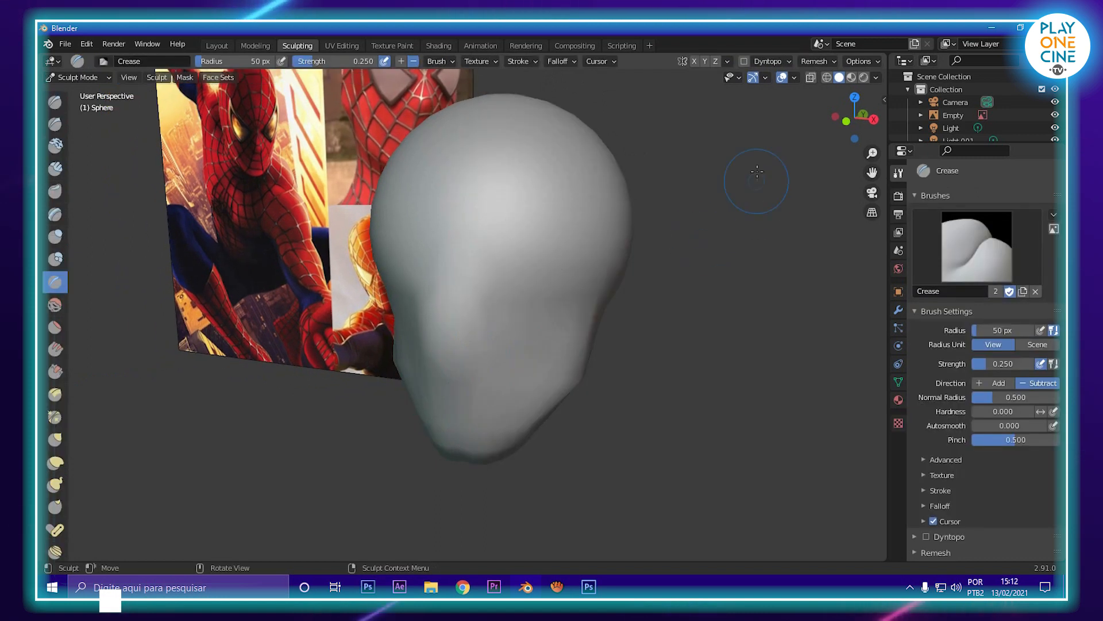
# - Switch the viewport to Rendered shading and examine the sculpted head from several angles
pyautogui.click(863, 77)
pyautogui.moveTo(661, 275)
pyautogui.mouseDown(button='middle')
pyautogui.moveTo(615, 281)
pyautogui.moveTo(658, 282)
pyautogui.mouseUp(button='middle')
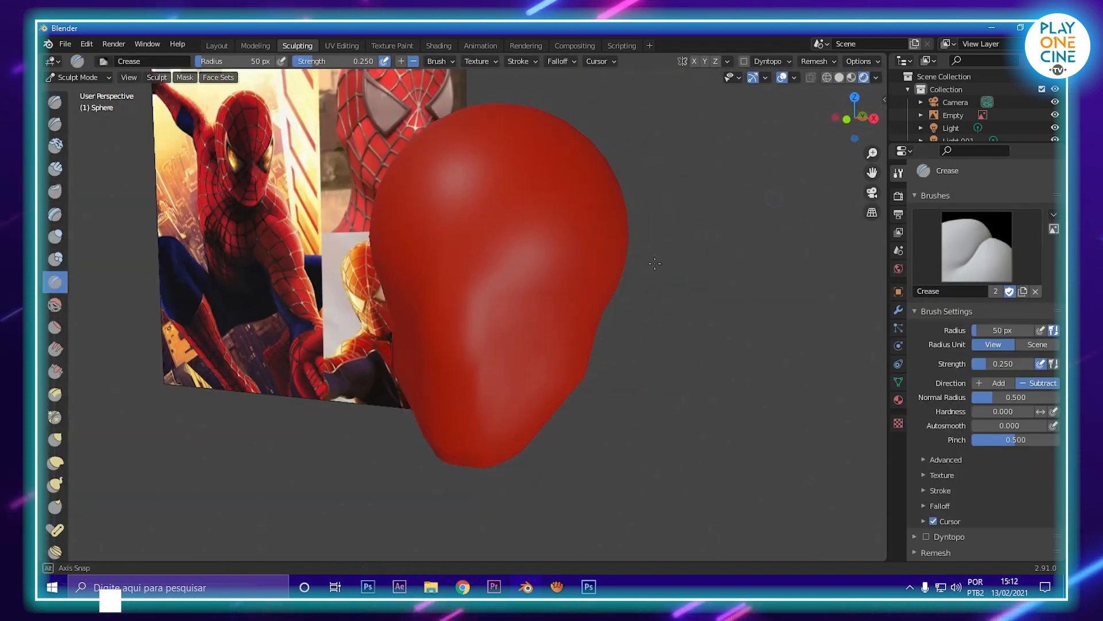
pyautogui.scroll(-2, 557, 374)
pyautogui.moveTo(557, 373); pyautogui.dragTo(612, 295, button='middle')
pyautogui.scroll(3, 599, 361)
pyautogui.moveTo(520, 269); pyautogui.dragTo(489, 282, button='middle')
pyautogui.scroll(-3, 489, 281)
pyautogui.scroll(2, 511, 317)
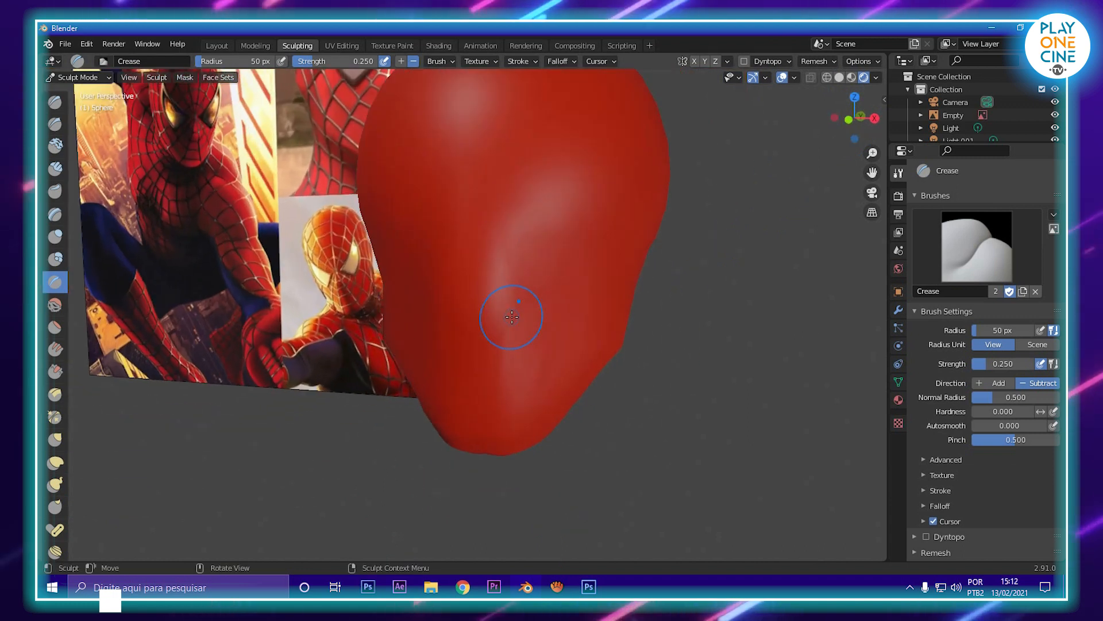
# - Add a Subdivision Surface modifier to the head and set its viewport levels to 2
pyautogui.click(898, 311)
pyautogui.click(966, 195)
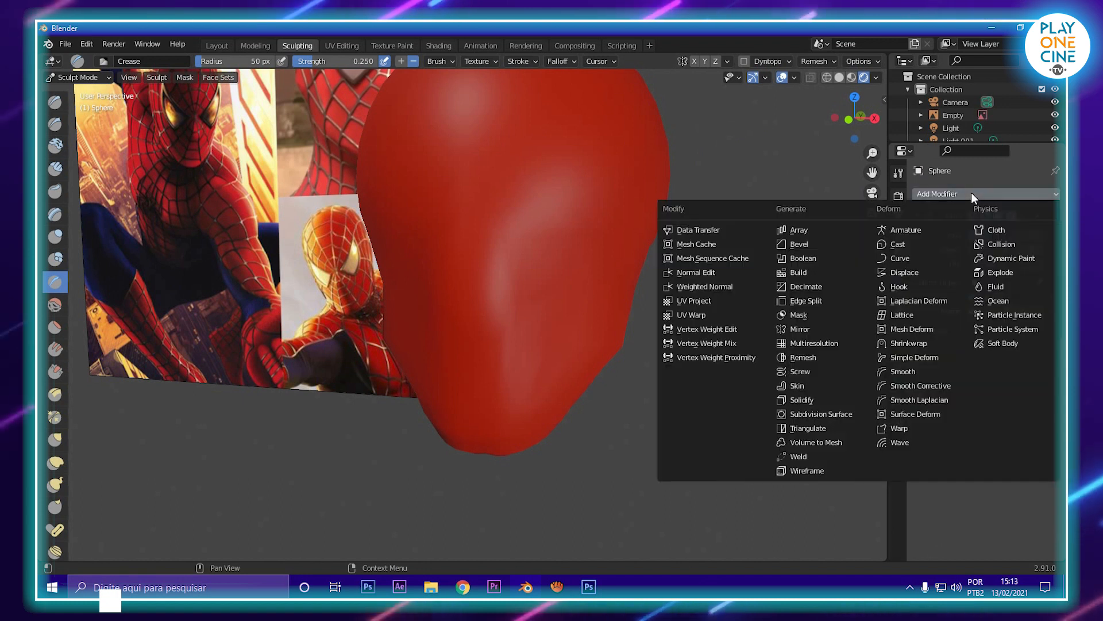
pyautogui.click(801, 413)
pyautogui.moveTo(591, 369)
pyautogui.mouseDown(button='middle')
pyautogui.moveTo(381, 347)
pyautogui.moveTo(574, 380)
pyautogui.moveTo(580, 410)
pyautogui.moveTo(569, 375)
pyautogui.moveTo(544, 385)
pyautogui.moveTo(575, 396)
pyautogui.moveTo(1062, 367)
pyautogui.mouseUp(button='middle')
pyautogui.press('Tab')
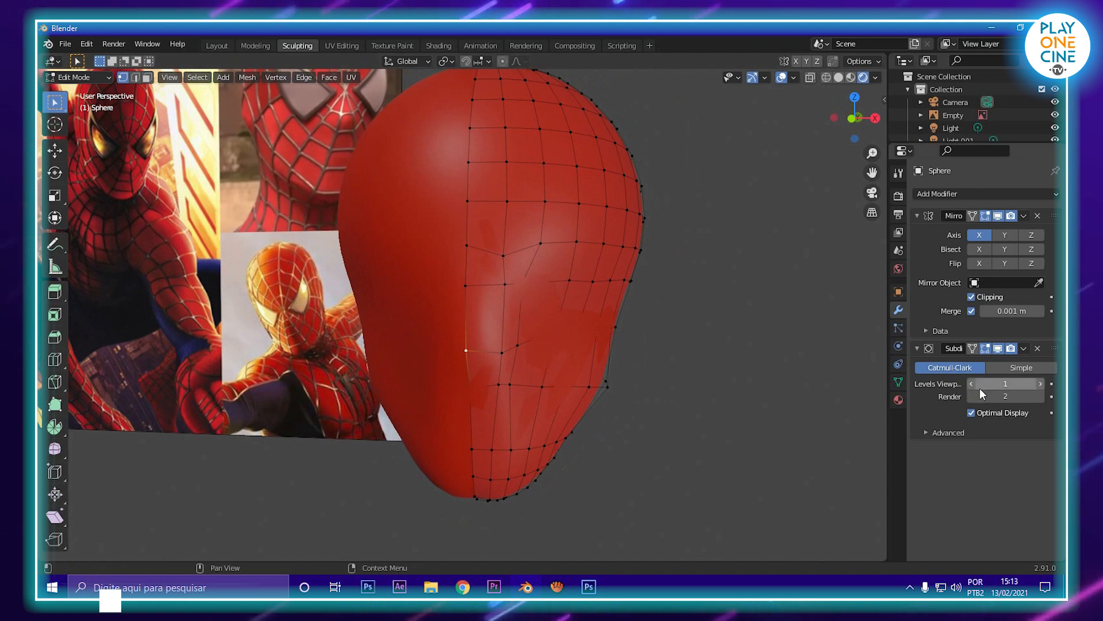
pyautogui.click(1040, 384)
pyautogui.click(1039, 384)
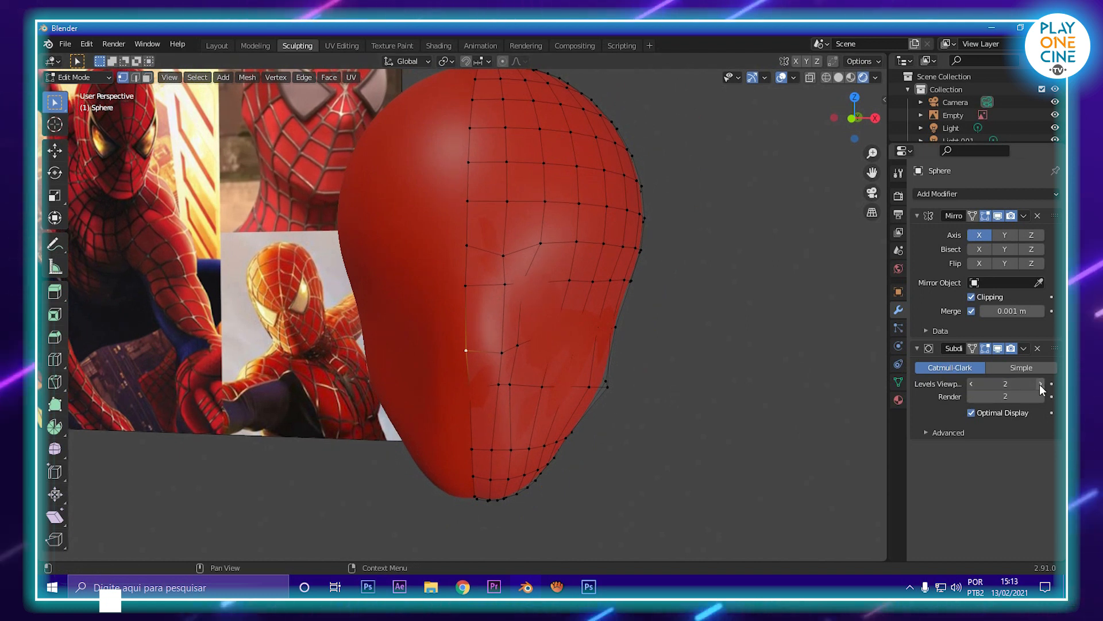
pyautogui.click(971, 384)
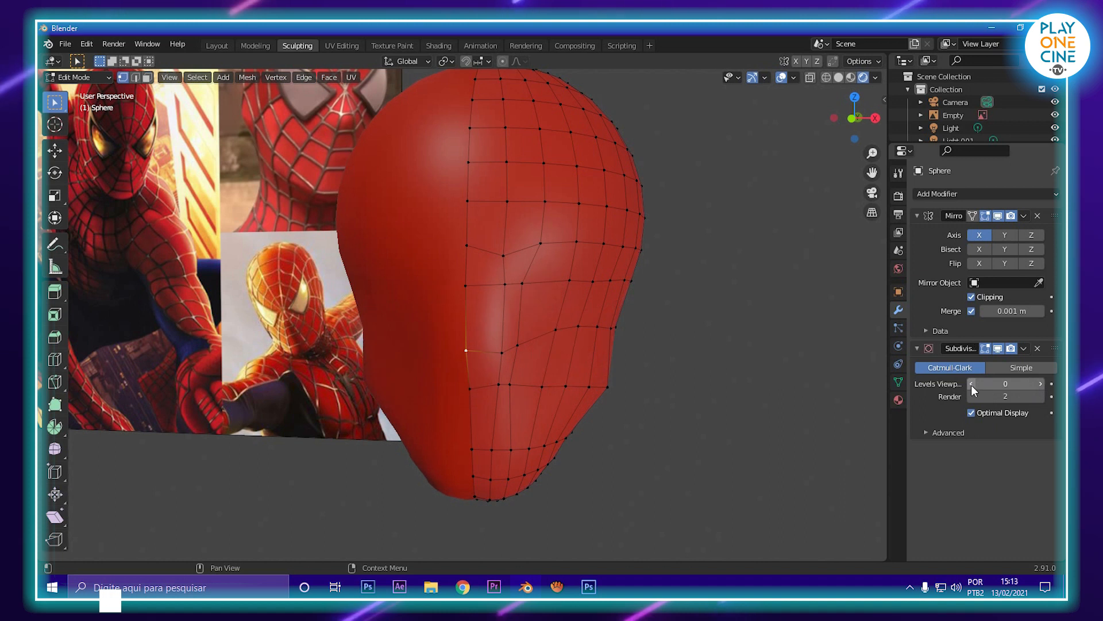
pyautogui.click(1041, 383)
pyautogui.click(1041, 383)
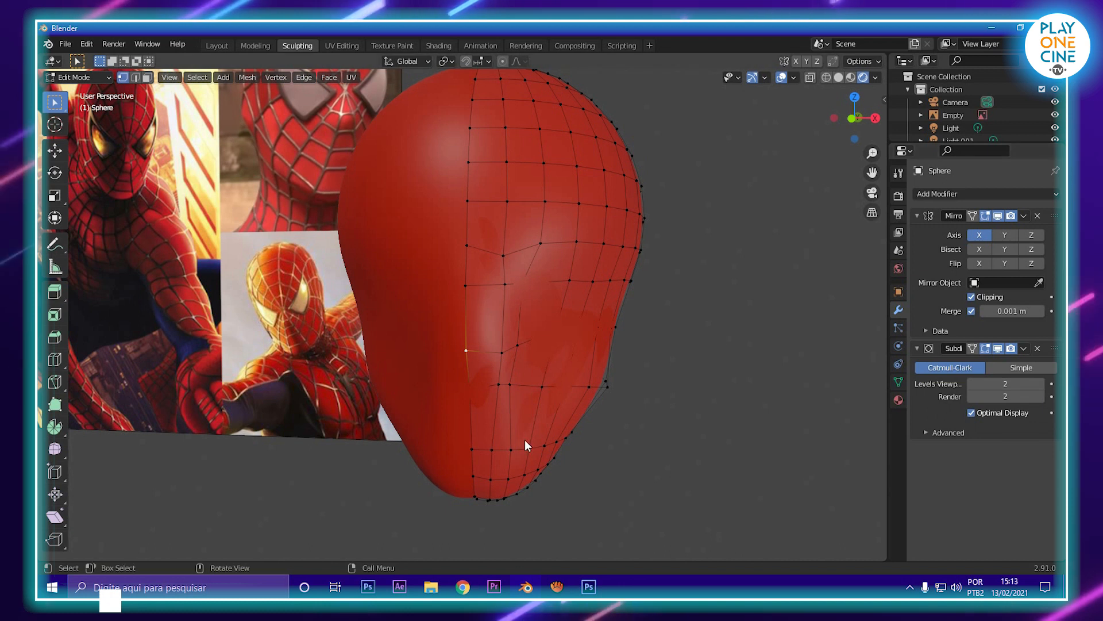
# - Return to Object Mode in the Layout workspace and display the head with Rendered shading
pyautogui.moveTo(569, 408); pyautogui.dragTo(475, 281, button='middle')
pyautogui.press('Tab')
pyautogui.click(227, 43)
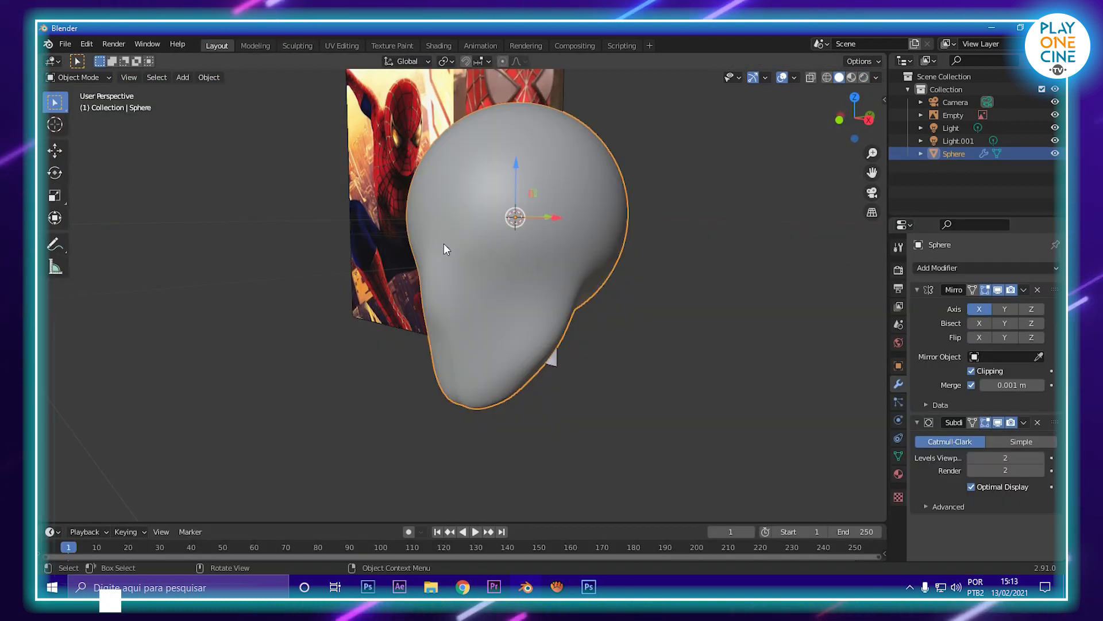
pyautogui.click(444, 245)
pyautogui.moveTo(556, 304); pyautogui.dragTo(581, 209, button='middle')
pyautogui.click(581, 209)
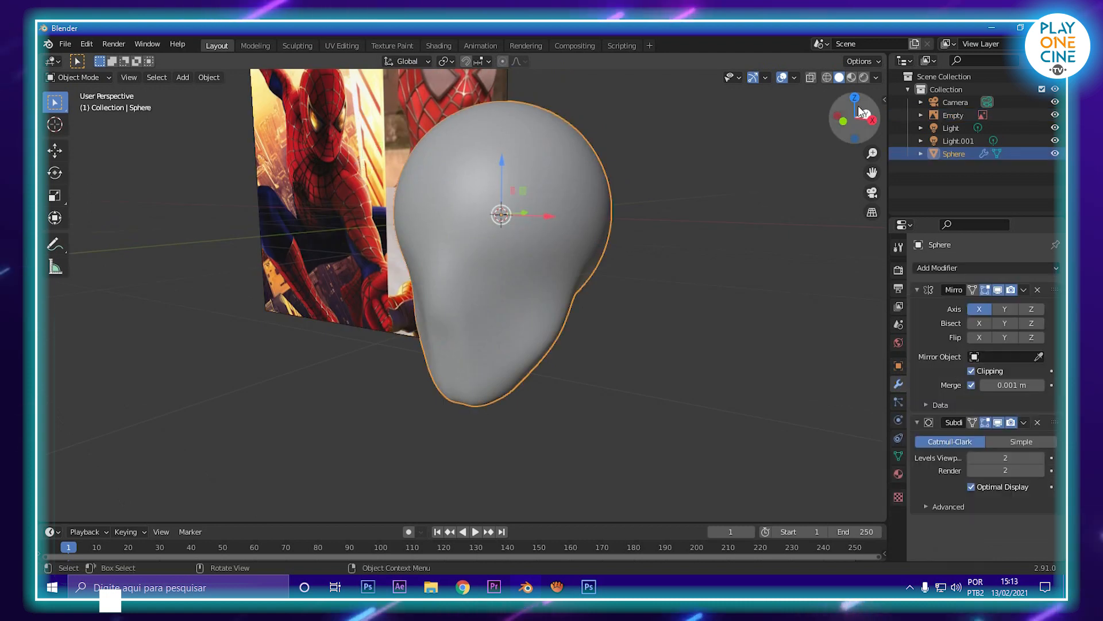
pyautogui.click(863, 77)
pyautogui.scroll(4, 638, 254)
pyautogui.scroll(-2, 592, 303)
pyautogui.moveTo(592, 303); pyautogui.dragTo(575, 354, button='middle')
# - Add a cube, scale it down to eye size and move it along Y in front of the face
pyautogui.hotkey('shift', 'a')
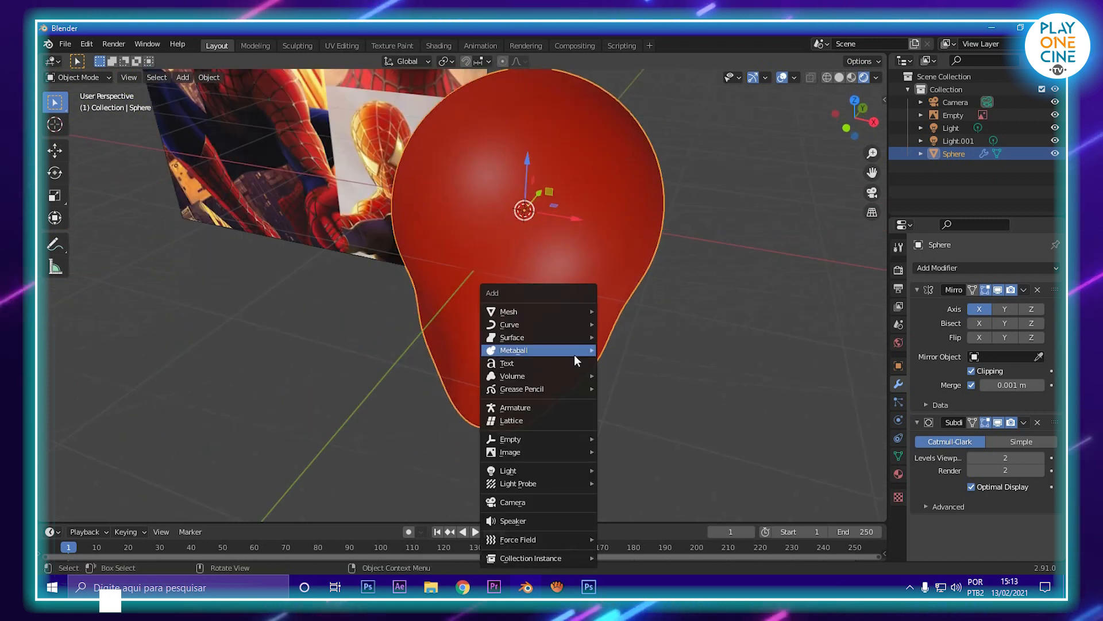
pyautogui.moveTo(571, 307)
pyautogui.click(634, 323)
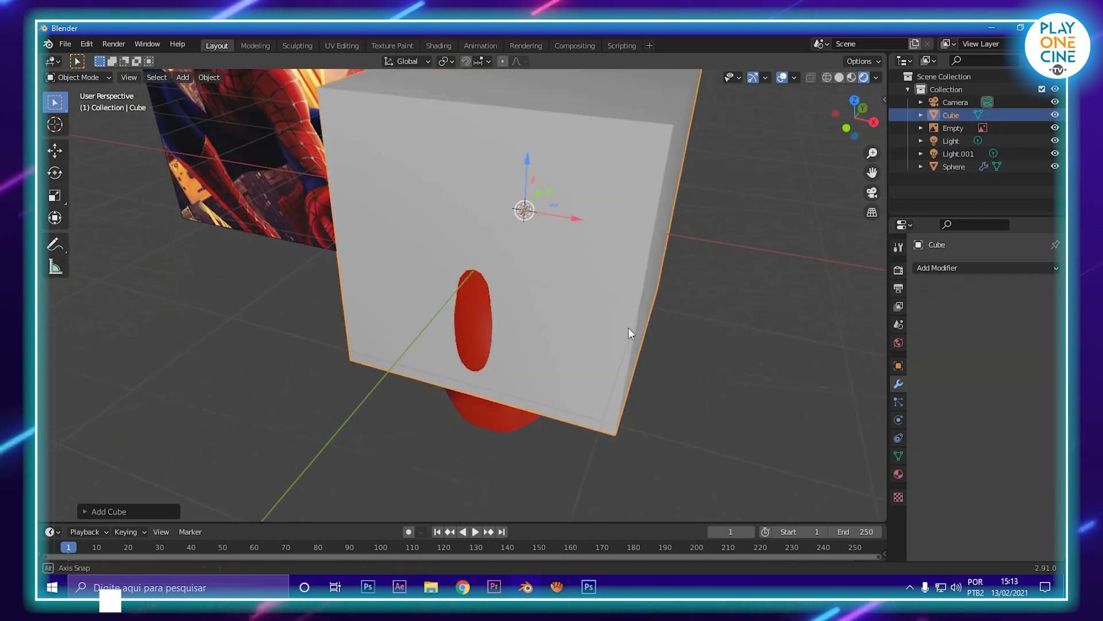
pyautogui.moveTo(628, 328); pyautogui.dragTo(550, 399, button='middle')
pyautogui.press('s')
pyautogui.click(548, 333)
pyautogui.moveTo(523, 340); pyautogui.dragTo(585, 285, button='middle')
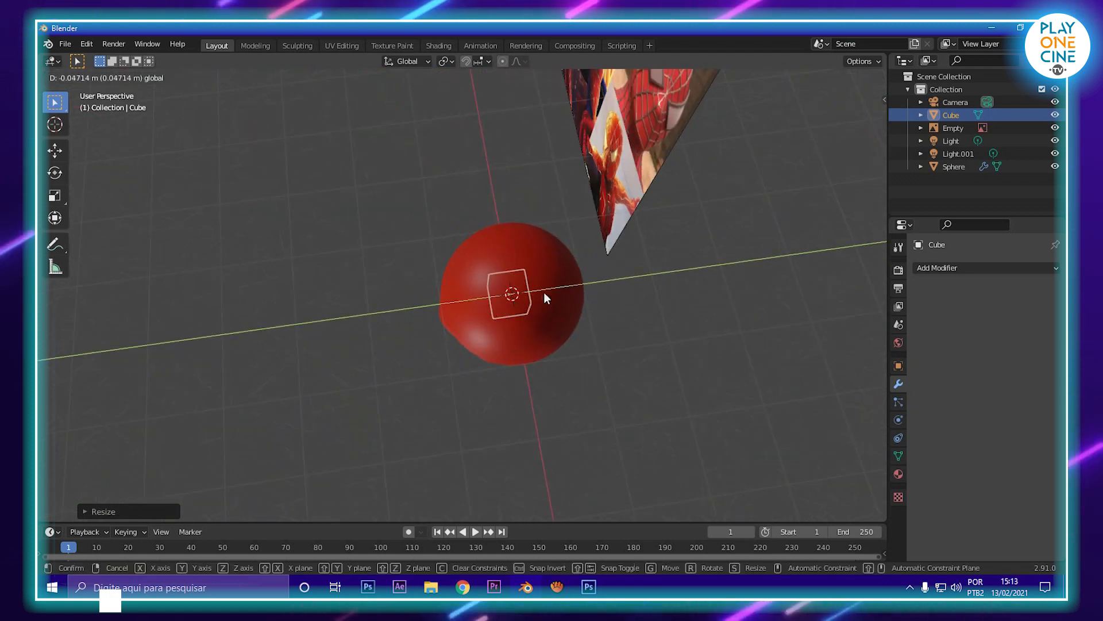
pyautogui.moveTo(544, 291); pyautogui.dragTo(434, 307)
pyautogui.moveTo(434, 307); pyautogui.dragTo(574, 301, button='middle')
# - Try a centred vertical loop cut through the cube in Edit Mode
pyautogui.press('Tab')
pyautogui.scroll(2, 577, 296)
pyautogui.hotkey('ctrl', 'r')
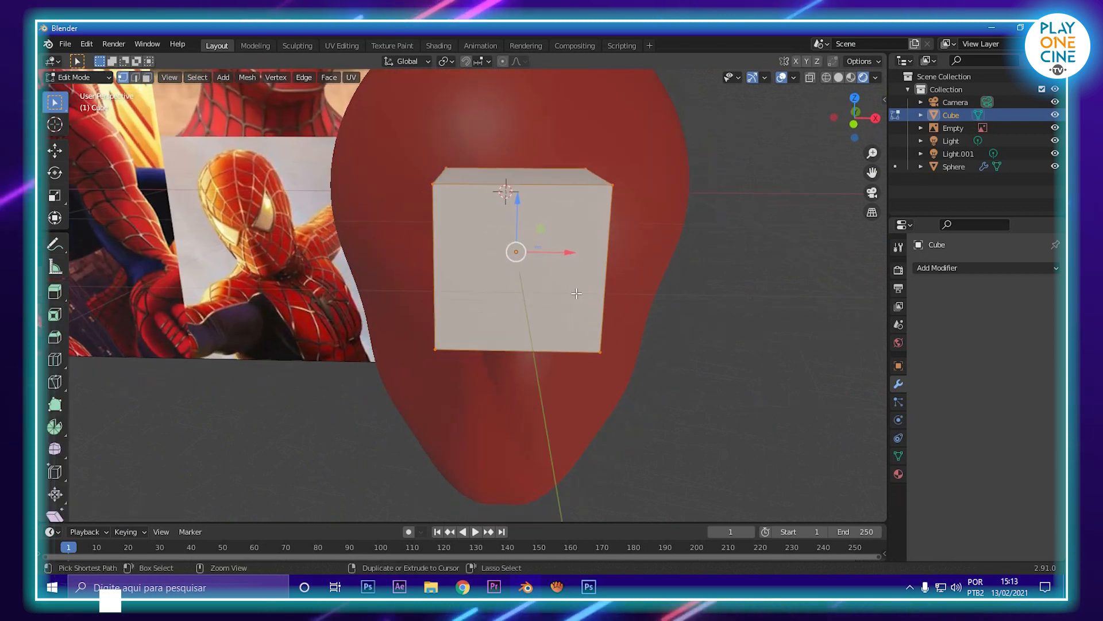
pyautogui.click(523, 189)
pyautogui.rightClick(523, 188)
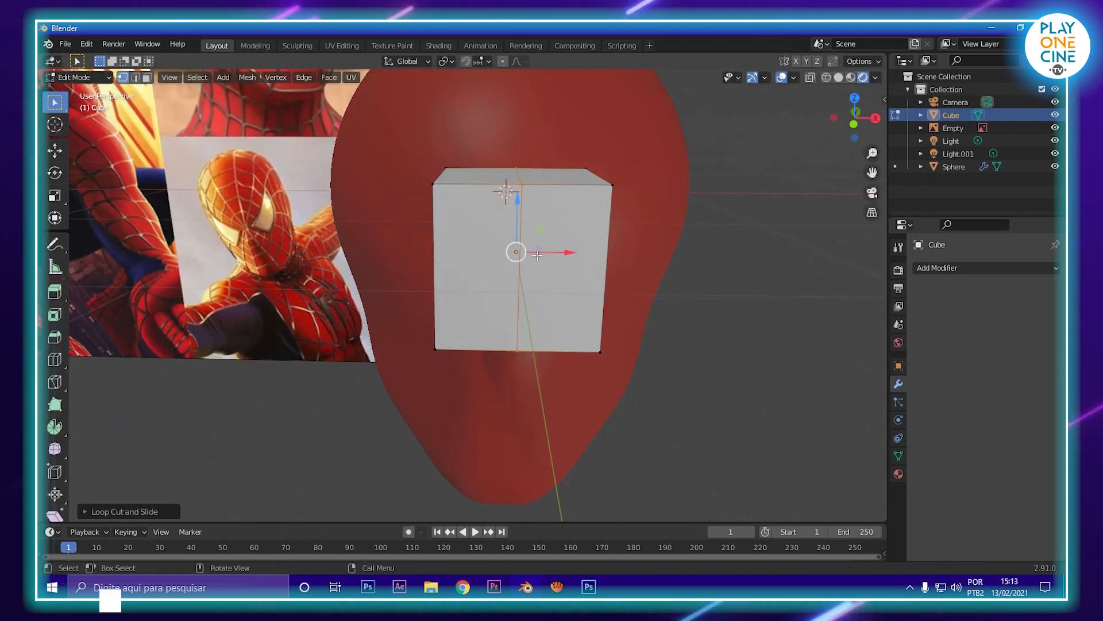
pyautogui.press('Tab')
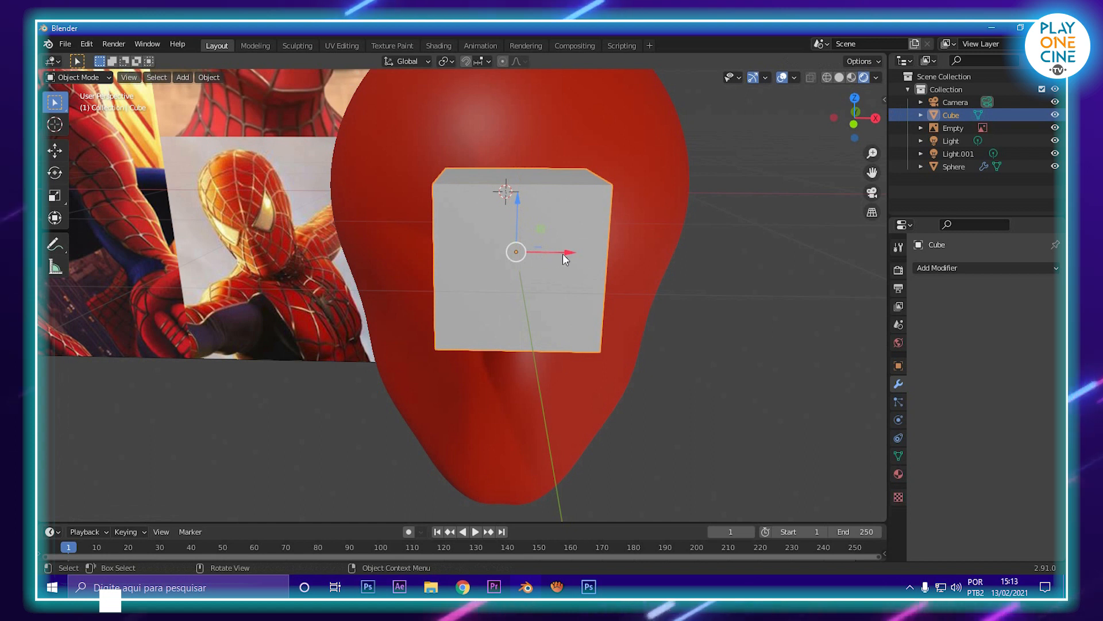
pyautogui.moveTo(563, 254); pyautogui.dragTo(607, 256)
pyautogui.hotkey('ctrl', 'z')
pyautogui.hotkey('ctrl', 'z')
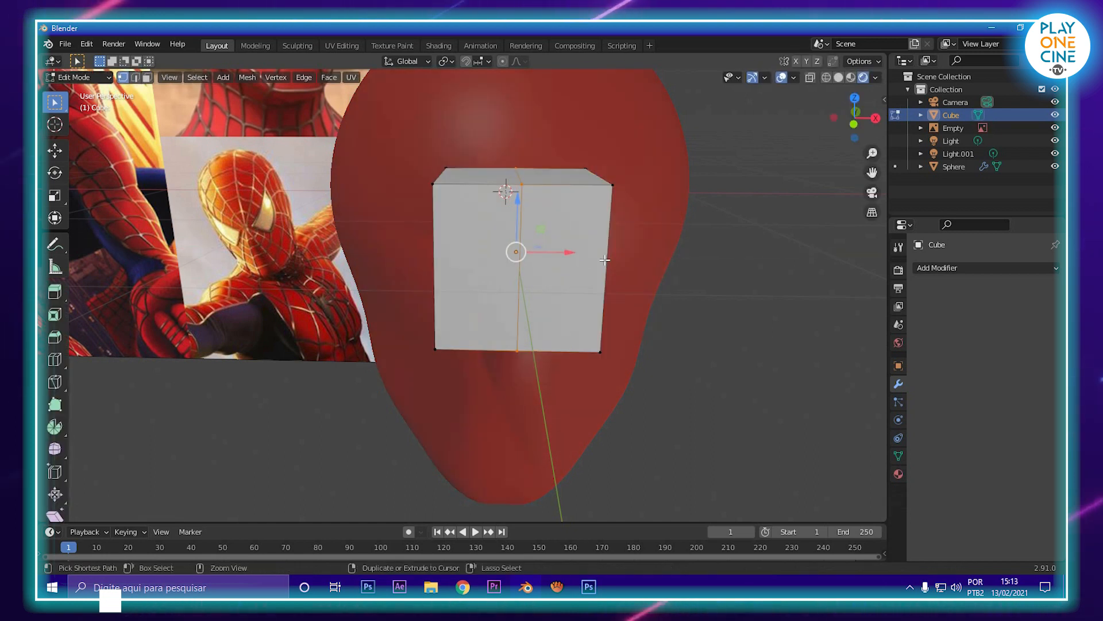
# - Offset the whole cube mesh sideways along X in Edit Mode and add a Mirror modifier on the X axis
pyautogui.press('Tab')
pyautogui.press('Tab')
pyautogui.moveTo(570, 252); pyautogui.dragTo(715, 254)
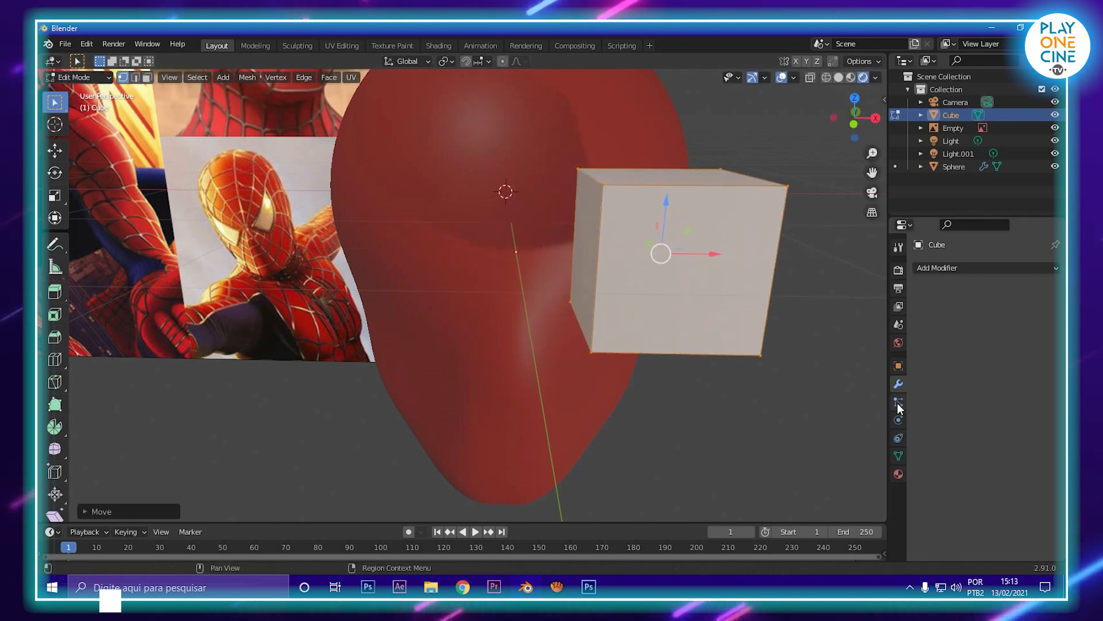
pyautogui.click(936, 266)
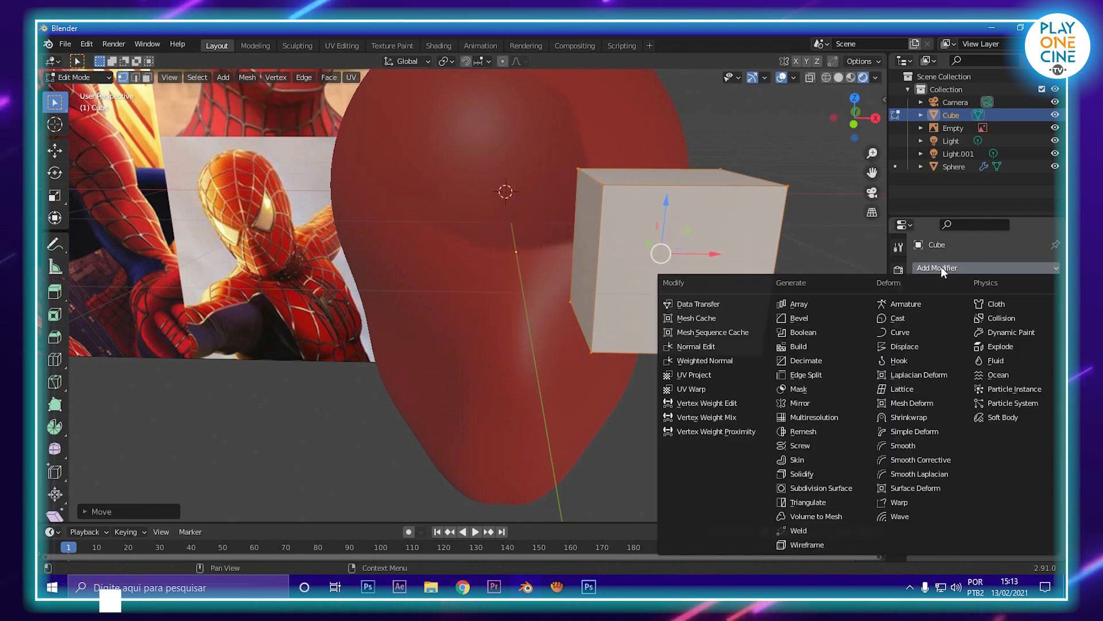
pyautogui.click(822, 406)
# - Reposition the mirrored cube mesh along Y in front of the face
pyautogui.moveTo(636, 370); pyautogui.dragTo(469, 377, button='middle')
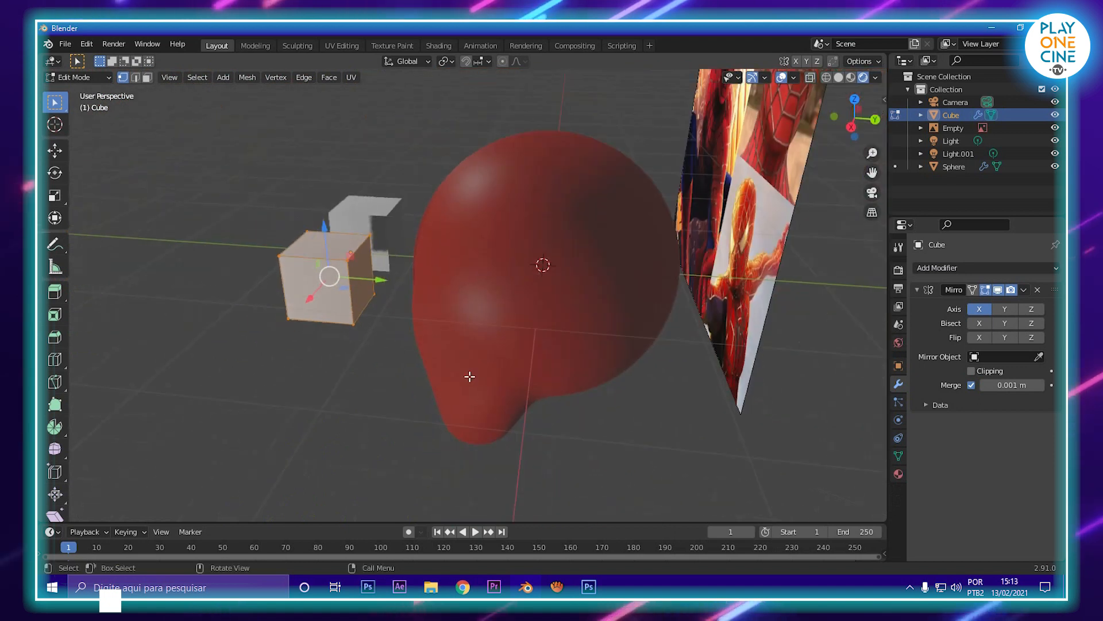
pyautogui.moveTo(385, 280); pyautogui.dragTo(481, 278)
pyautogui.moveTo(481, 278); pyautogui.dragTo(472, 326, button='middle')
pyautogui.scroll(3, 554, 192)
pyautogui.scroll(-2, 554, 191)
pyautogui.moveTo(466, 322); pyautogui.dragTo(393, 317)
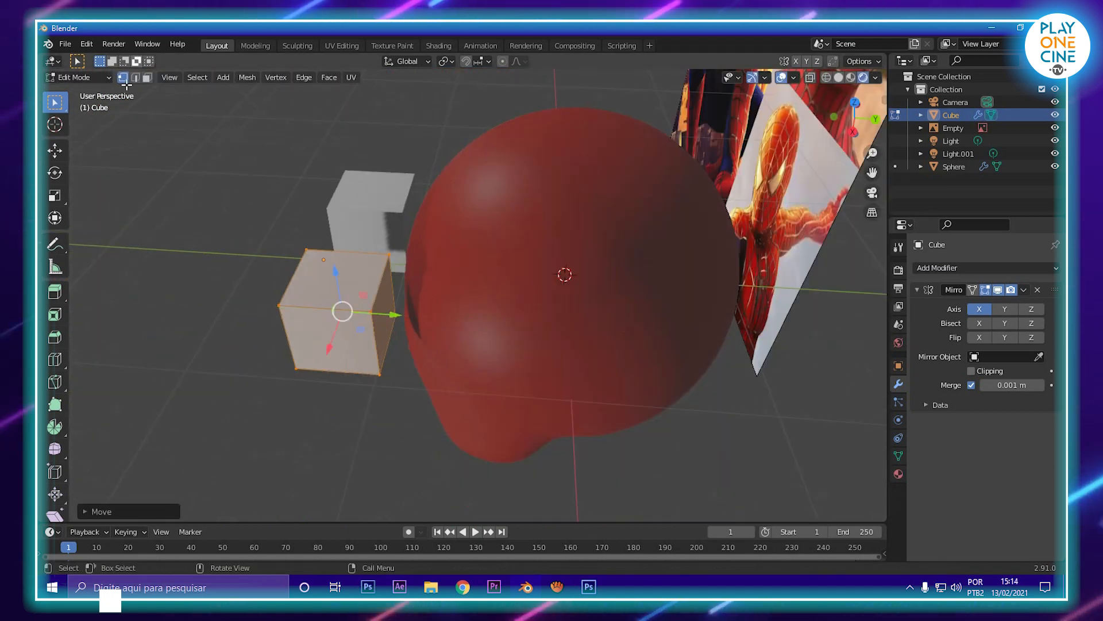
# - Select the cube's unneeded faces in face select mode and delete them, keeping only the flat front face
pyautogui.click(148, 77)
pyautogui.click(387, 323)
pyautogui.keyDown('shift'); pyautogui.click(347, 290); pyautogui.keyUp('shift')
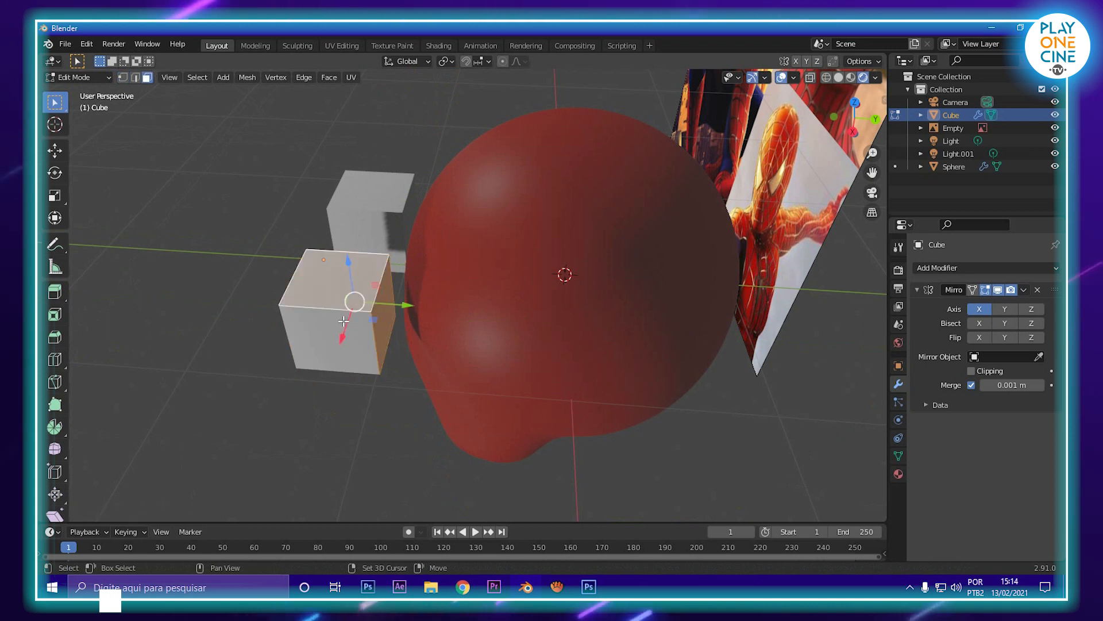
pyautogui.moveTo(325, 308); pyautogui.dragTo(412, 320, button='middle')
pyautogui.keyDown('shift'); pyautogui.click(367, 323); pyautogui.keyUp('shift')
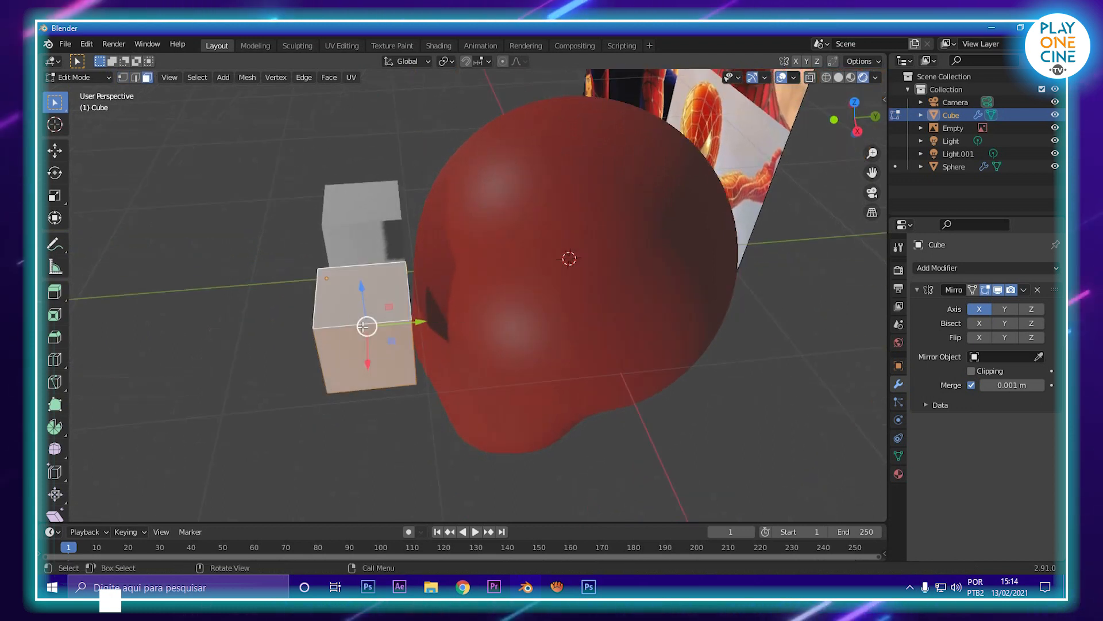
pyautogui.press('x')
pyautogui.click(363, 327)
# - Select the remaining front face and lower it slightly along Z to eye height in front orthographic view
pyautogui.moveTo(363, 326); pyautogui.dragTo(599, 254, button='middle')
pyautogui.click(579, 262)
pyautogui.press('KP_1')
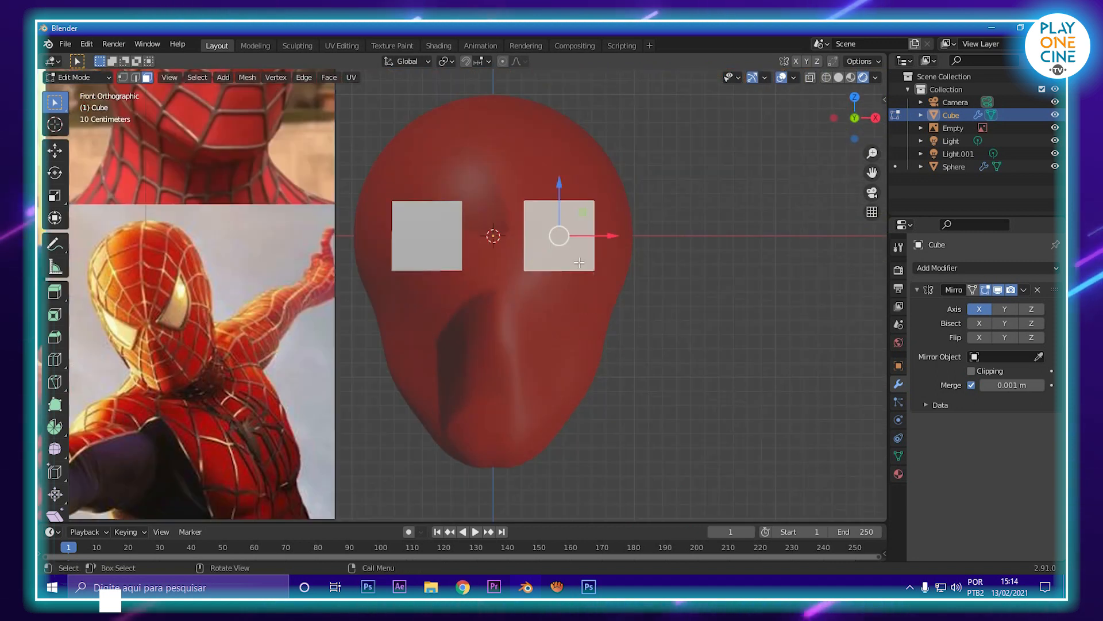
pyautogui.scroll(-3, 579, 262)
pyautogui.moveTo(519, 216); pyautogui.dragTo(520, 230)
pyautogui.scroll(3, 549, 257)
pyautogui.keyDown('shift'); pyautogui.moveTo(549, 257); pyautogui.dragTo(526, 327, button='middle'); pyautogui.keyUp('shift')
pyautogui.scroll(1, 498, 311)
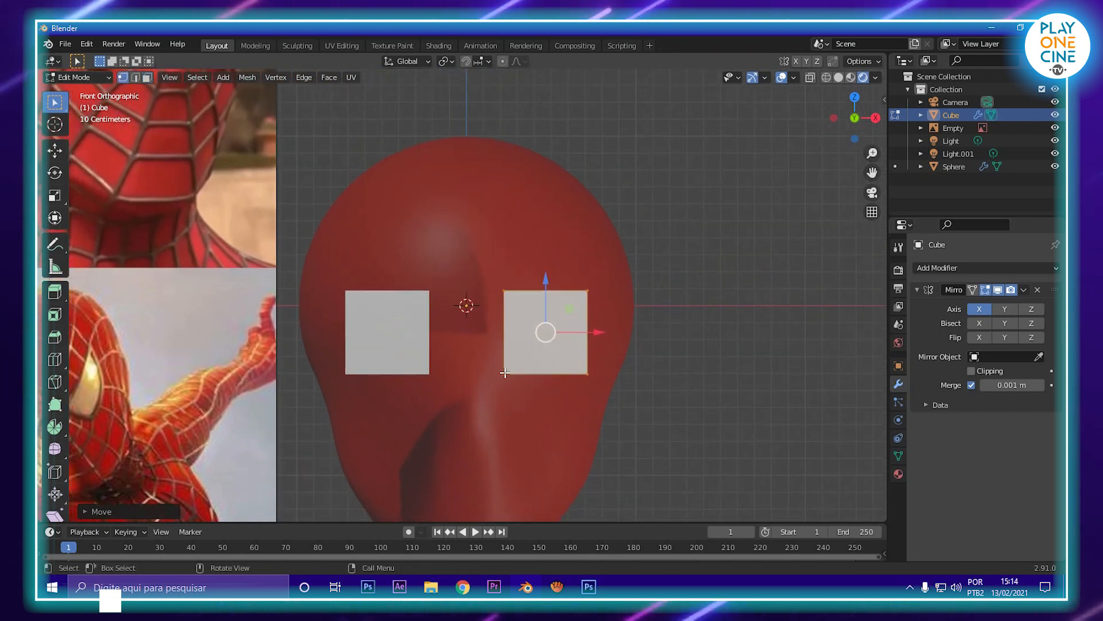
# - Pull the eye face's lower inner corner toward the nose, and move its lower outer corner downward and inward
pyautogui.moveTo(560, 376); pyautogui.dragTo(530, 374)
pyautogui.scroll(-2, 565, 332)
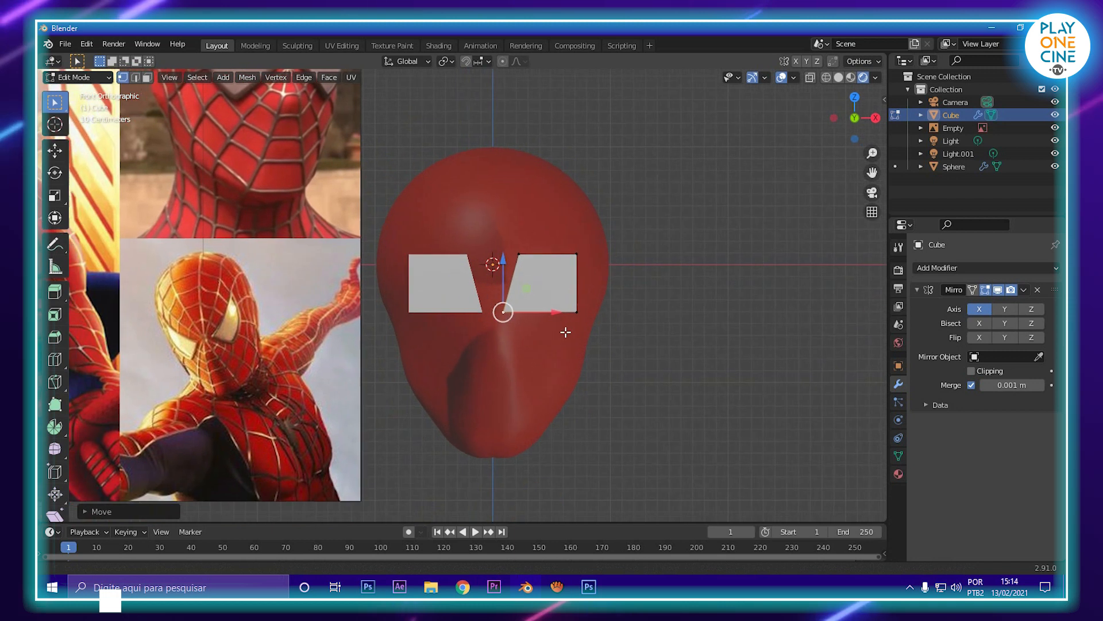
pyautogui.scroll(-2, 578, 265)
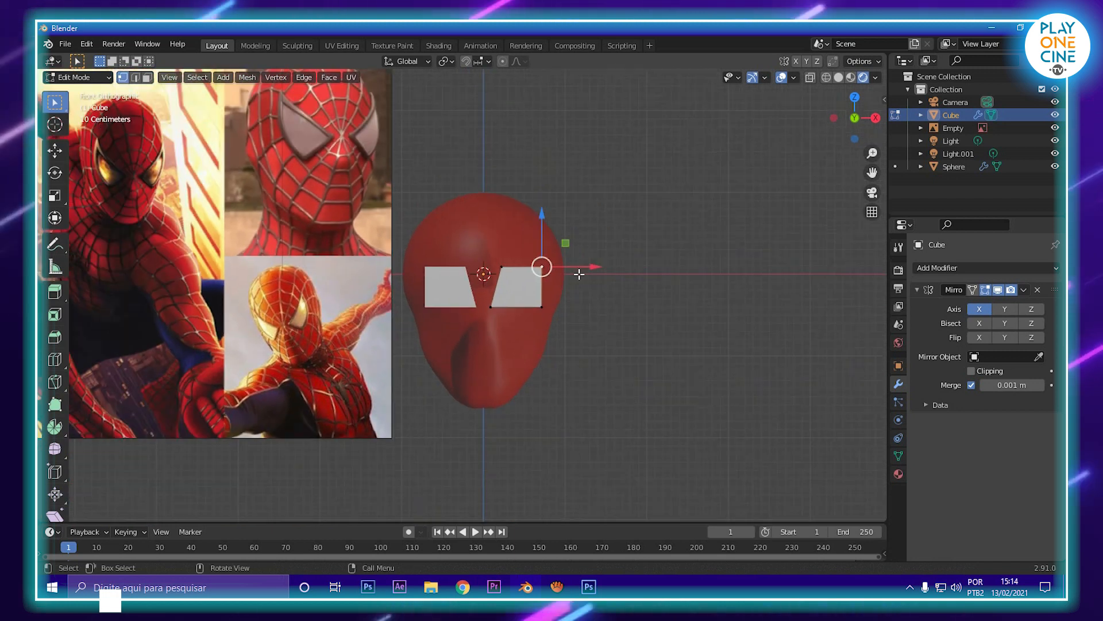
pyautogui.scroll(2, 579, 274)
pyautogui.click(577, 312)
pyautogui.press('g')
pyautogui.press('z')
pyautogui.moveTo(578, 288); pyautogui.dragTo(580, 331)
pyautogui.moveTo(609, 375); pyautogui.dragTo(588, 375)
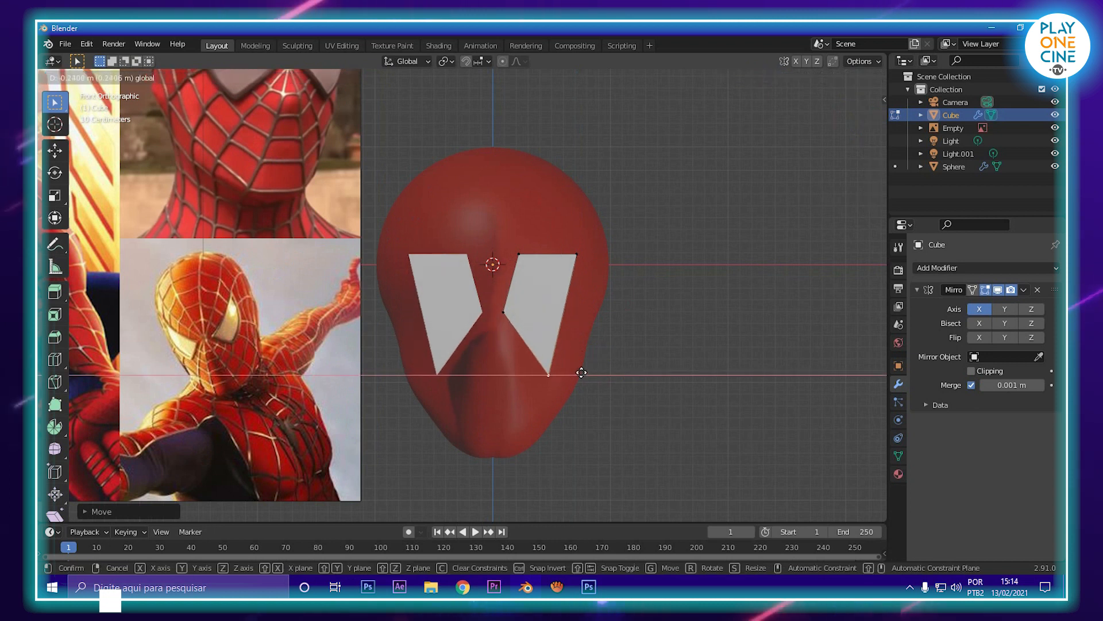
pyautogui.click(581, 373)
# - Move the eye face's two upper corners outward to form a slanted brow edge like the reference mask
pyautogui.keyDown('shift'); pyautogui.moveTo(540, 257); pyautogui.dragTo(535, 328, button='middle'); pyautogui.keyUp('shift')
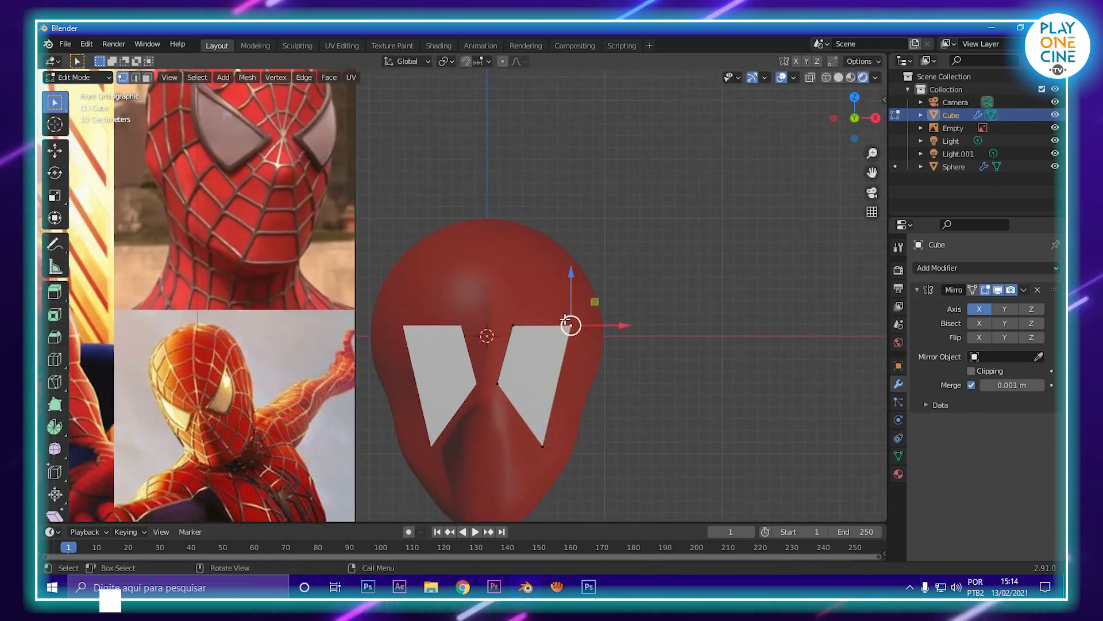
pyautogui.moveTo(573, 275); pyautogui.dragTo(622, 325)
pyautogui.click(509, 324)
pyautogui.scroll(-1, 552, 391)
pyautogui.keyDown('shift'); pyautogui.moveTo(551, 391); pyautogui.dragTo(546, 334, button='middle'); pyautogui.keyUp('shift')
pyautogui.scroll(2, 547, 334)
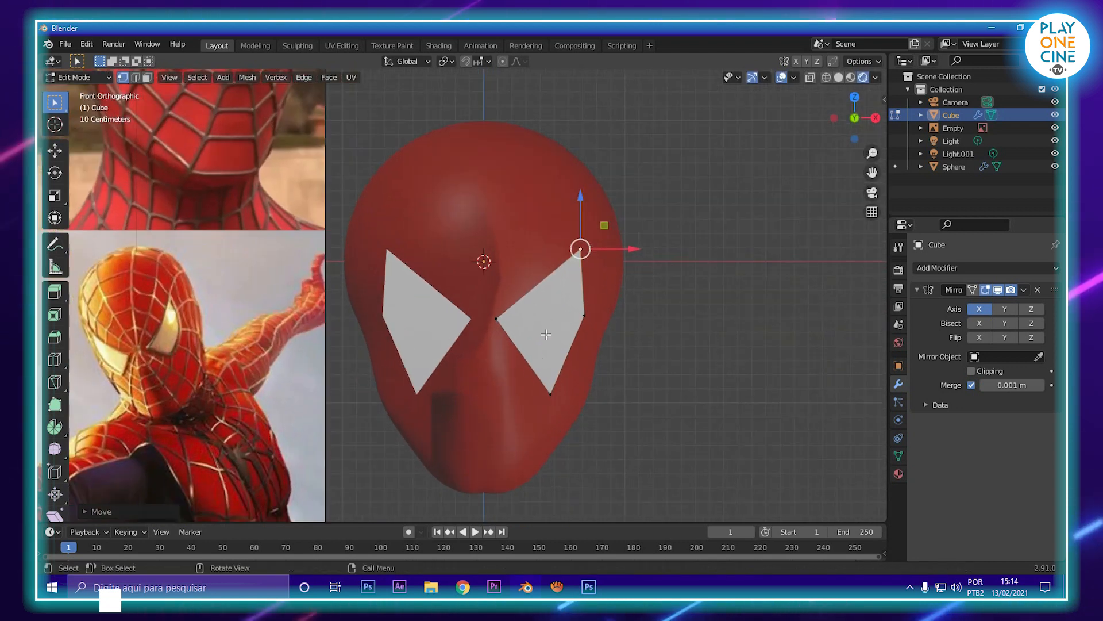
# - Lower the eye face's outer corner along Z and push it back along Y toward the head's surface
pyautogui.moveTo(585, 262); pyautogui.dragTo(586, 282)
pyautogui.scroll(-2, 585, 296)
pyautogui.scroll(2, 580, 266)
pyautogui.keyDown('shift'); pyautogui.moveTo(584, 298); pyautogui.dragTo(382, 402, button='middle'); pyautogui.keyUp('shift')
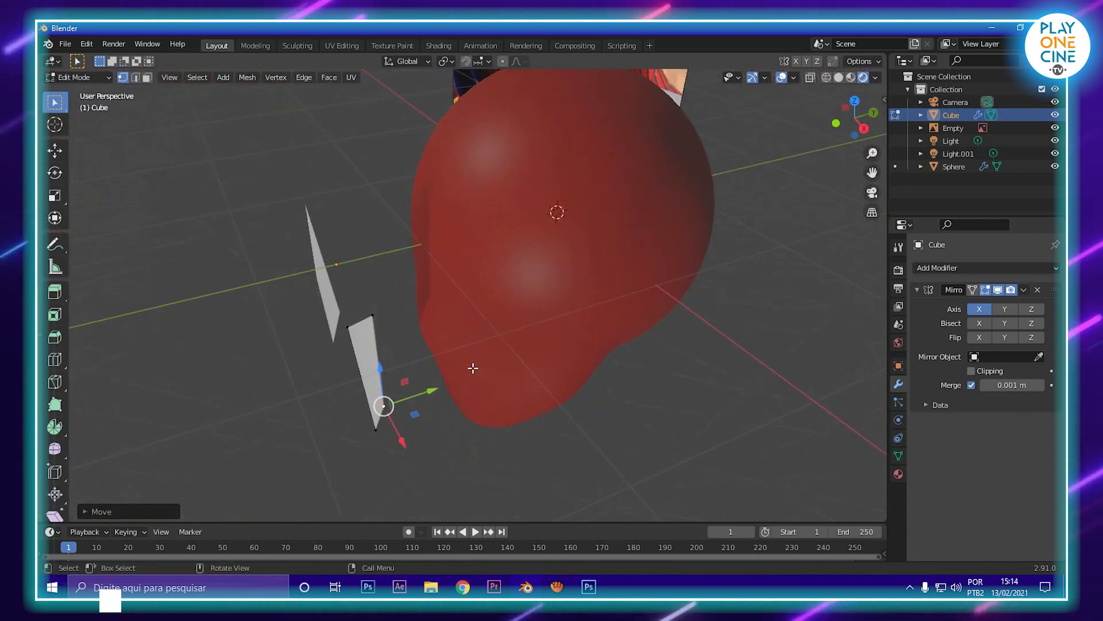
pyautogui.press('g')
pyautogui.moveTo(435, 236); pyautogui.dragTo(463, 226)
pyautogui.press('Tab')
pyautogui.moveTo(466, 264); pyautogui.dragTo(538, 295, button='middle')
pyautogui.press('KP_5')
pyautogui.press('KP_1')
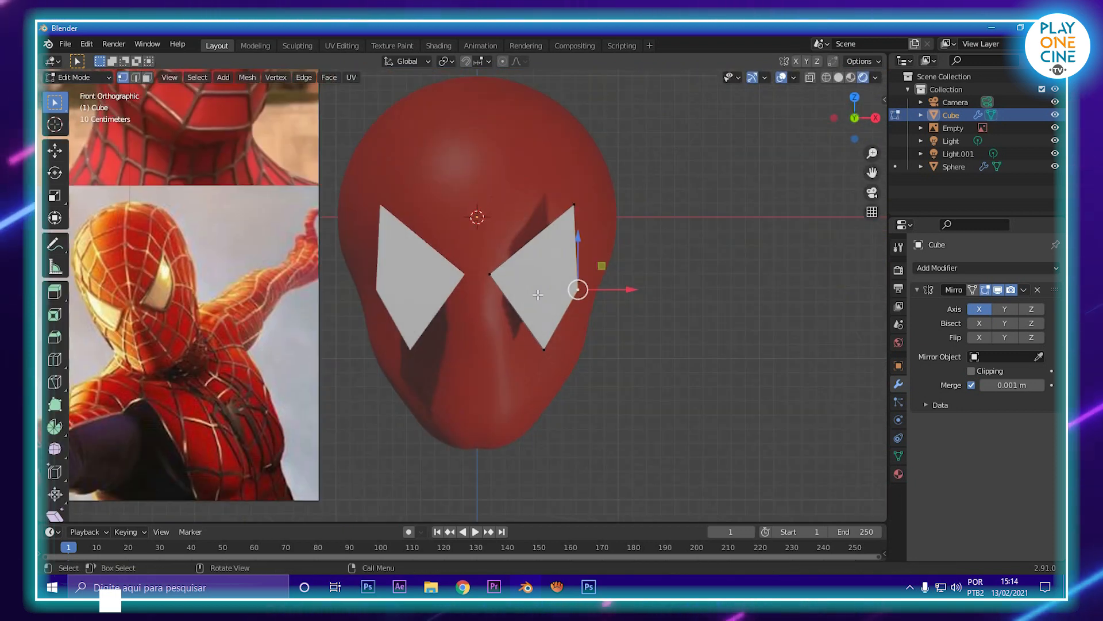
pyautogui.scroll(2, 571, 293)
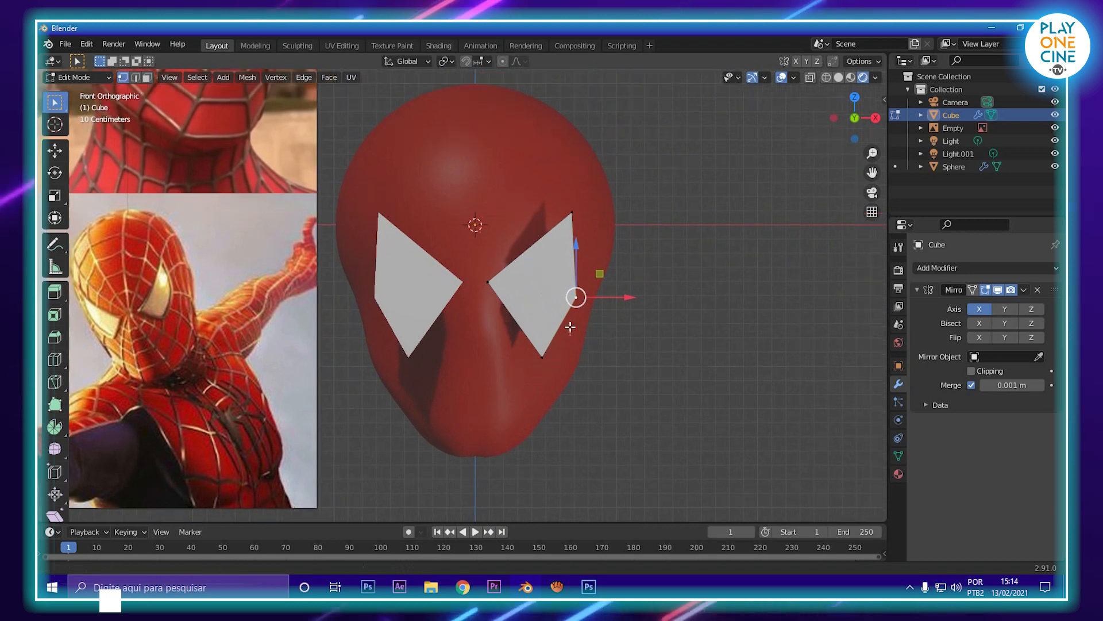
pyautogui.scroll(-3, 570, 339)
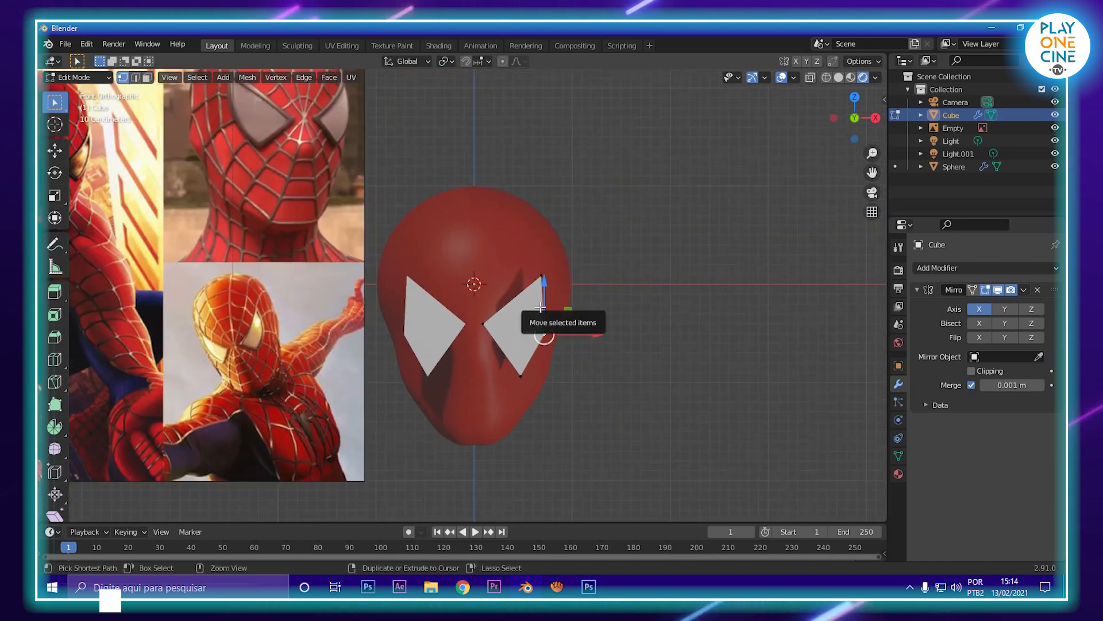
# - Add a loop cut across the eye face between brow and lower edge, and move its lower vertex outward along X
pyautogui.hotkey('ctrl', 'r')
pyautogui.click(529, 309)
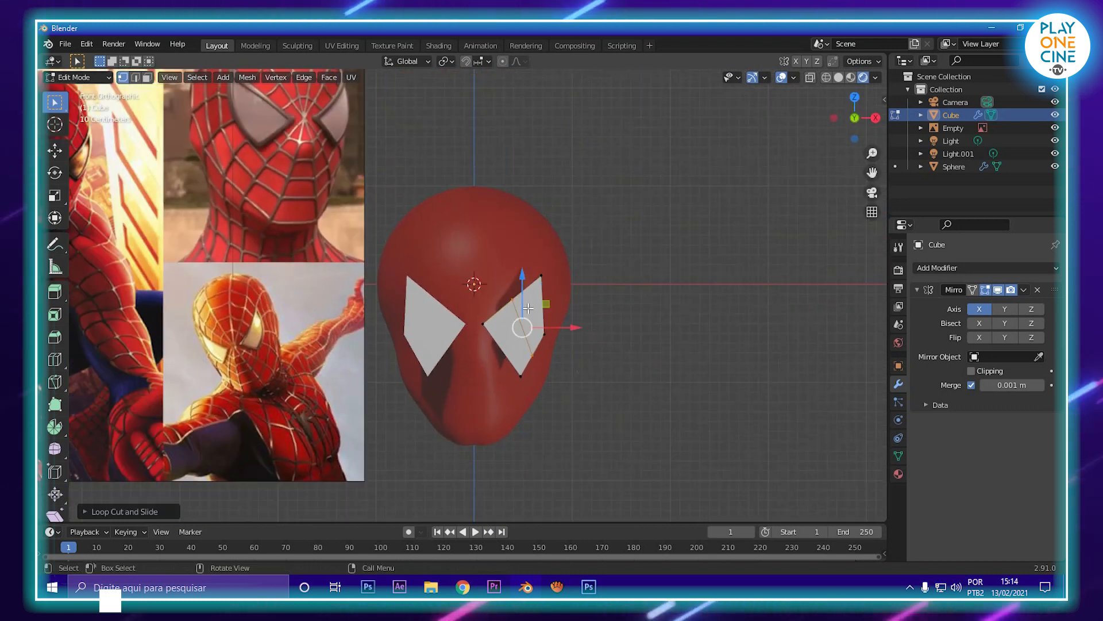
pyautogui.scroll(1, 544, 339)
pyautogui.click(544, 365)
pyautogui.keyDown('shift'); pyautogui.moveTo(544, 365); pyautogui.dragTo(582, 407, button='middle'); pyautogui.keyUp('shift')
pyautogui.scroll(-2, 576, 411)
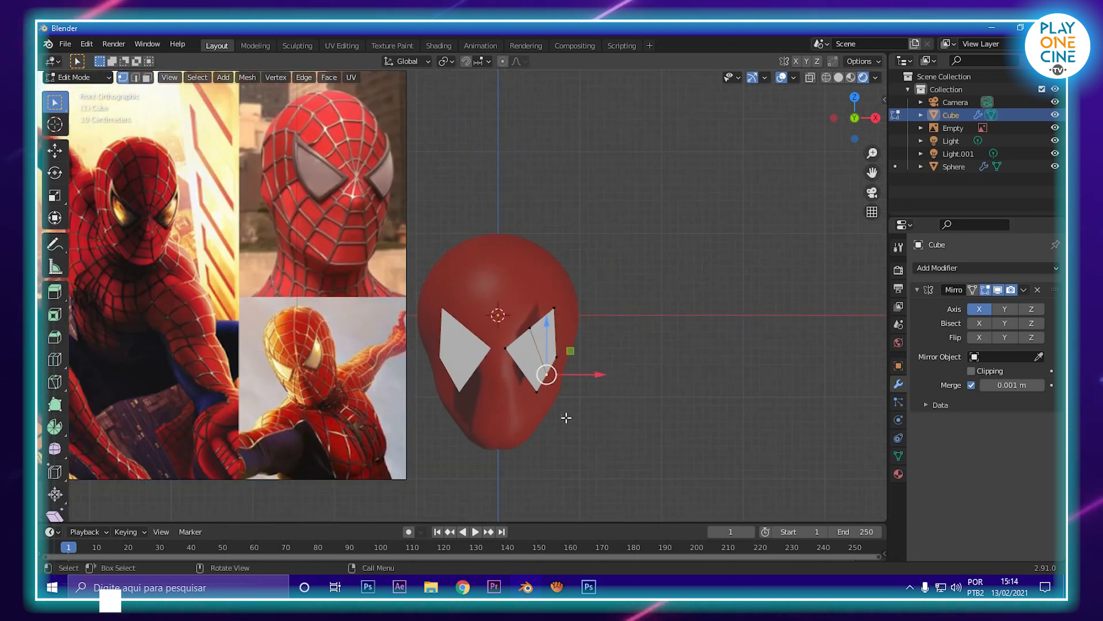
pyautogui.scroll(2, 595, 381)
pyautogui.moveTo(614, 409); pyautogui.dragTo(625, 408)
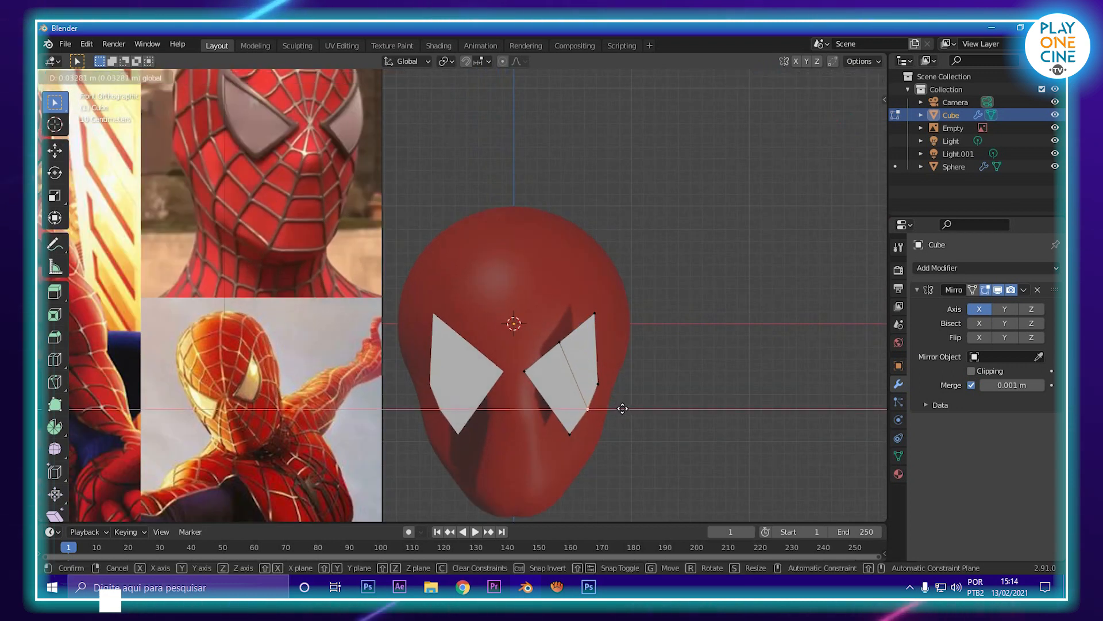
pyautogui.click(622, 408)
# - Lower the cut's upper vertex slightly along Z and fine-tune its X position to curve the brow edge
pyautogui.click(559, 343)
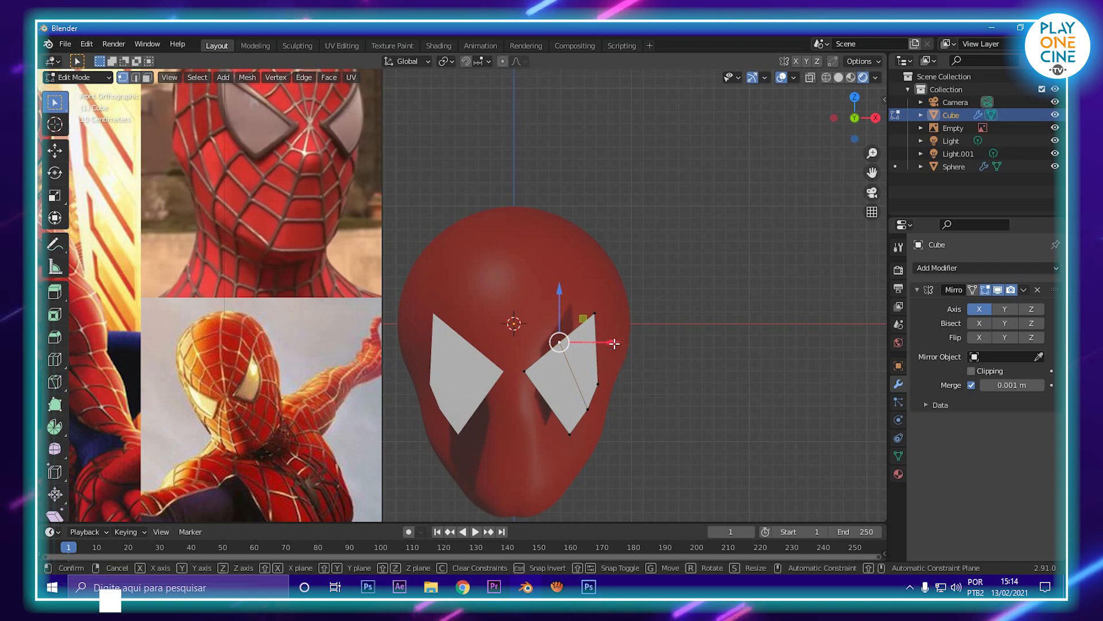
pyautogui.moveTo(614, 343); pyautogui.dragTo(621, 343)
pyautogui.moveTo(569, 296); pyautogui.dragTo(569, 304)
pyautogui.moveTo(617, 348); pyautogui.dragTo(610, 350)
# - Add a second loop cut lengthwise through the eye, crossing the first cut
pyautogui.click(600, 383)
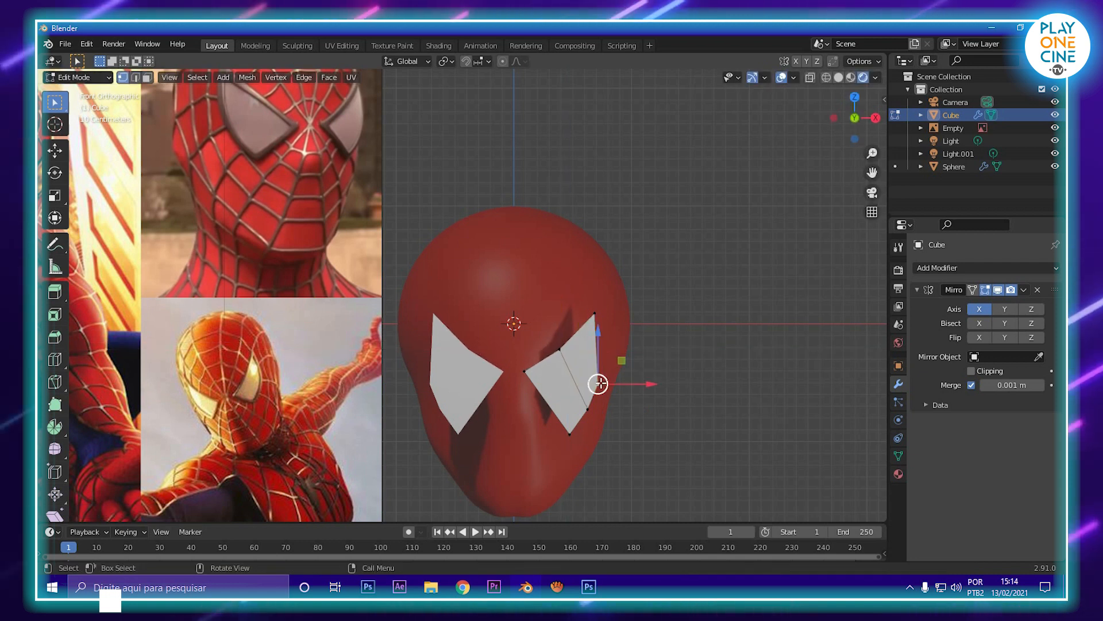
pyautogui.hotkey('ctrl', 'r')
pyautogui.click(586, 341)
pyautogui.rightClick(586, 340)
pyautogui.hotkey('ctrl', 'r')
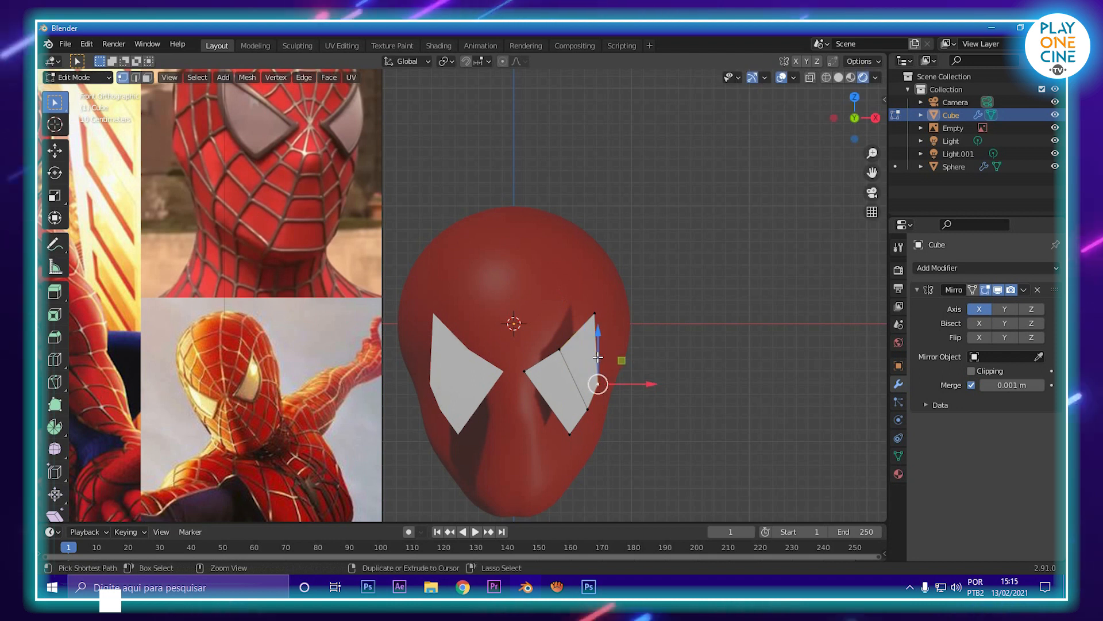
pyautogui.click(604, 357)
pyautogui.rightClick(603, 358)
# - Nudge the eye's new outer-edge vertex outward along X and lower the inner corner slightly along Z
pyautogui.click(601, 350)
pyautogui.moveTo(631, 356); pyautogui.dragTo(632, 357)
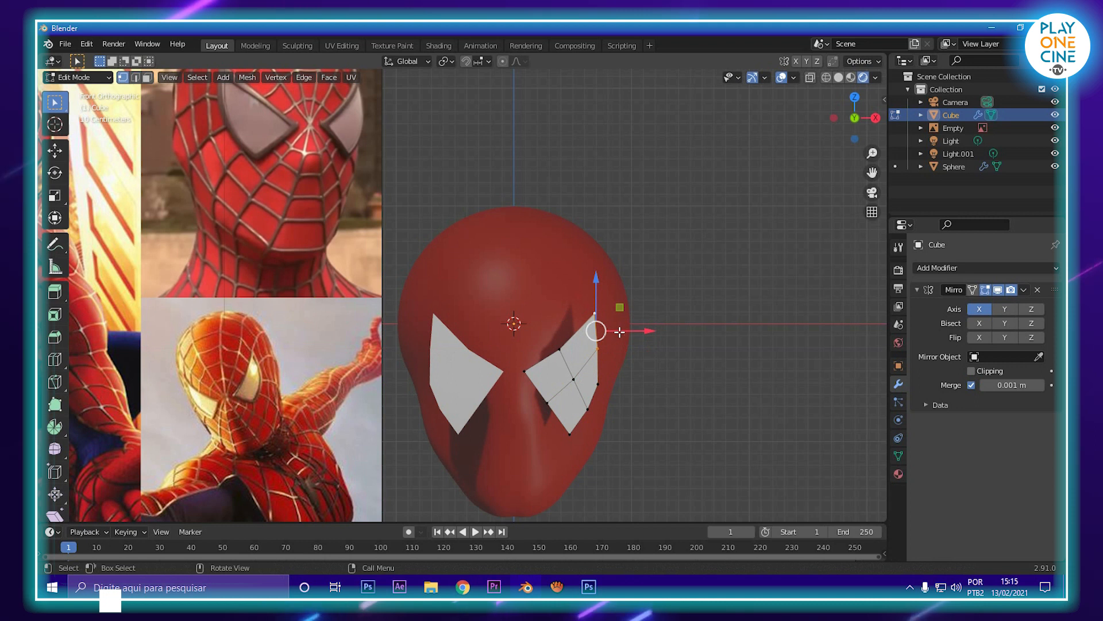
pyautogui.moveTo(619, 336); pyautogui.dragTo(625, 332)
pyautogui.keyDown('shift'); pyautogui.moveTo(625, 333); pyautogui.dragTo(614, 295, button='middle'); pyautogui.keyUp('shift')
pyautogui.click(534, 336)
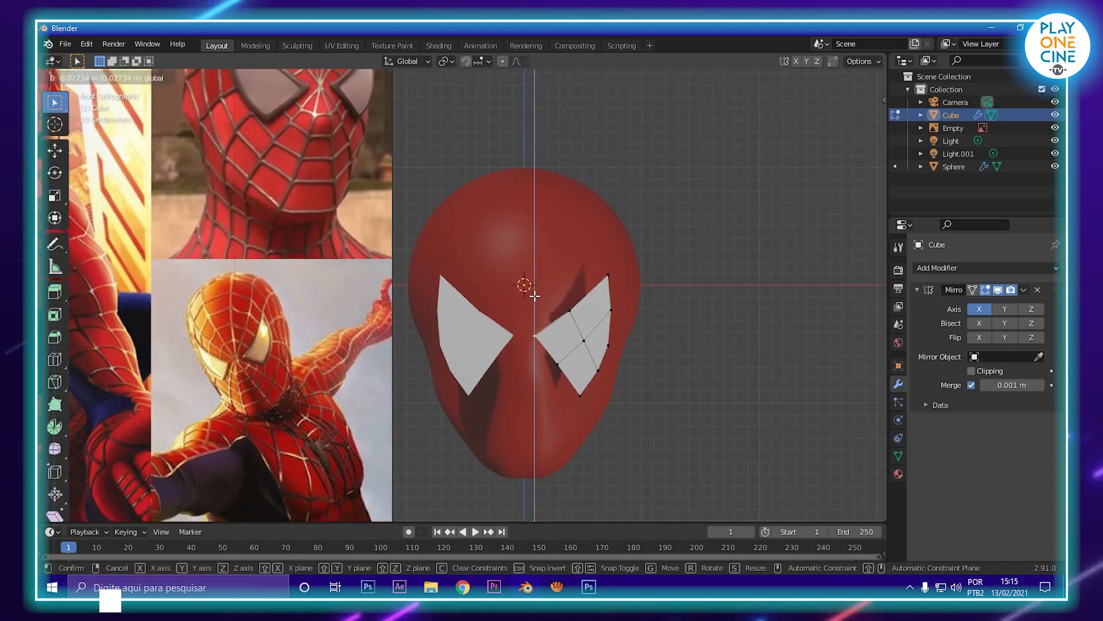
# - Reposition the eye's lower-edge, bottom-tip and centre vertices to form a shallower, rounded lower outline like the reference
pyautogui.click(557, 364)
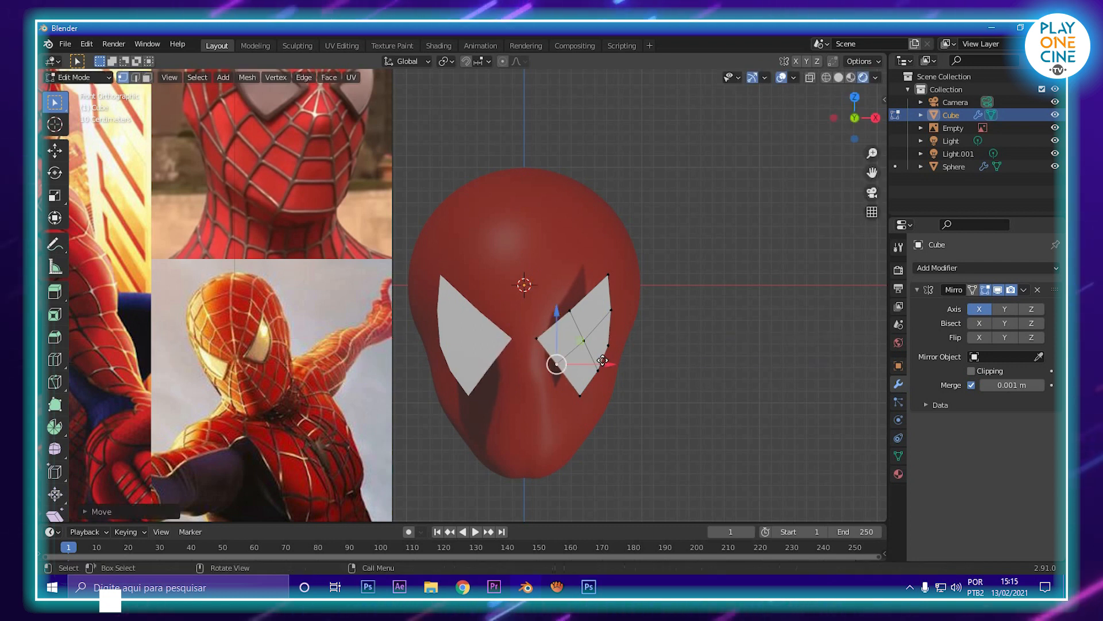
pyautogui.keyDown('shift'); pyautogui.moveTo(287, 384); pyautogui.dragTo(356, 328, button='middle'); pyautogui.keyUp('shift')
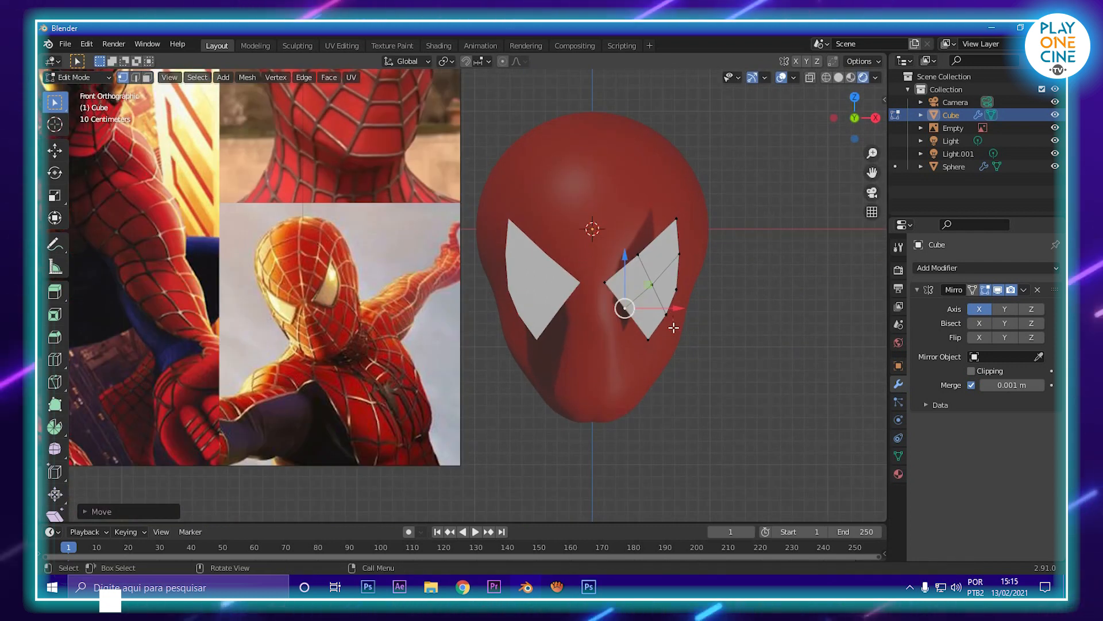
pyautogui.moveTo(604, 359); pyautogui.dragTo(645, 258)
pyautogui.moveTo(697, 308)
pyautogui.mouseDown()
pyautogui.moveTo(641, 265)
pyautogui.moveTo(685, 283)
pyautogui.mouseUp()
pyautogui.click(651, 284)
pyautogui.moveTo(643, 239); pyautogui.dragTo(648, 233)
pyautogui.moveTo(687, 279); pyautogui.dragTo(664, 299)
pyautogui.click(682, 292)
pyautogui.moveTo(659, 244); pyautogui.dragTo(706, 272)
# - Add two more lengthwise loop cuts through the eye, one on each side of the existing lengthwise cut
pyautogui.hotkey('ctrl', 'r')
pyautogui.doubleClick(679, 276)
pyautogui.click(675, 274)
pyautogui.hotkey('ctrl', 'r')
pyautogui.doubleClick(676, 242)
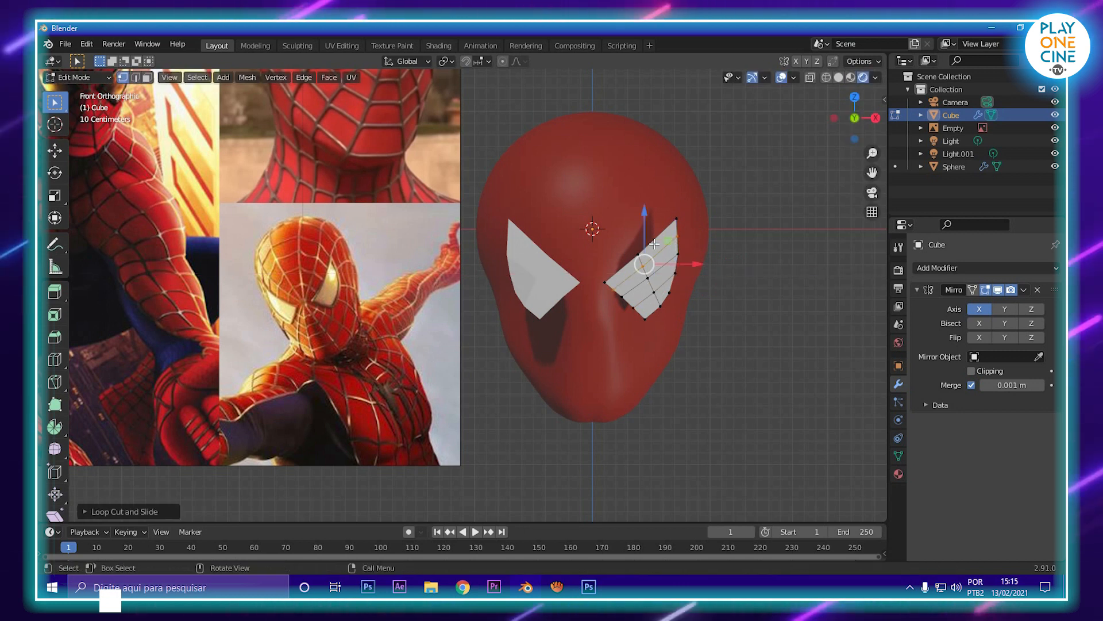
# - Push the eye's upper outer tip back along Y toward the side of the head
pyautogui.moveTo(653, 244)
pyautogui.mouseDown(button='middle')
pyautogui.moveTo(586, 295)
pyautogui.moveTo(554, 253)
pyautogui.moveTo(660, 260)
pyautogui.mouseUp(button='middle')
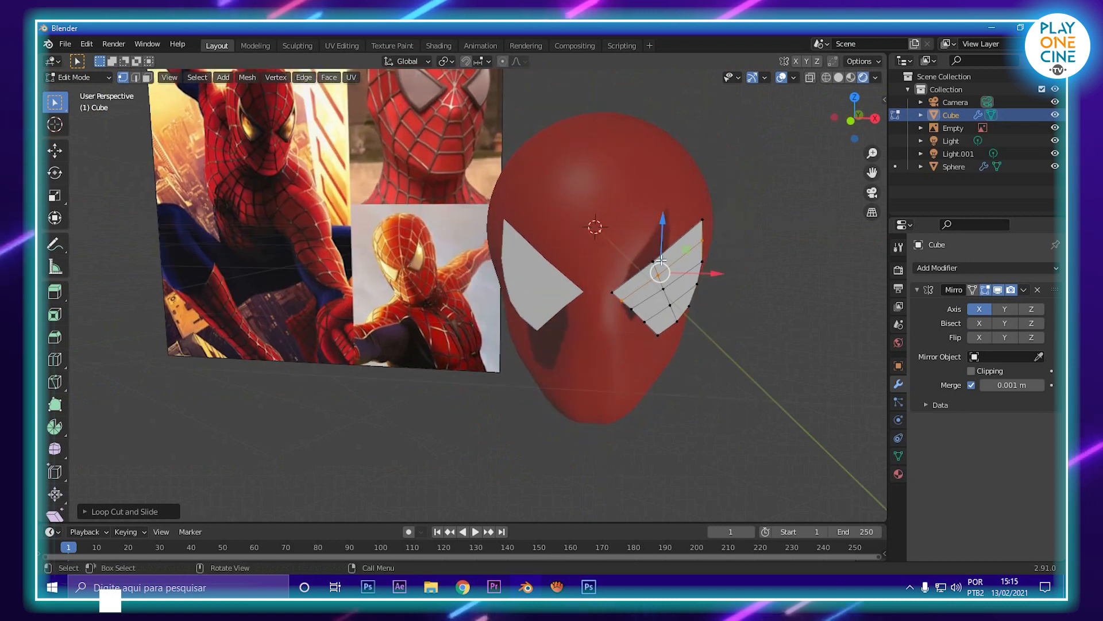
pyautogui.press('KP_1')
pyautogui.scroll(-7, 660, 260)
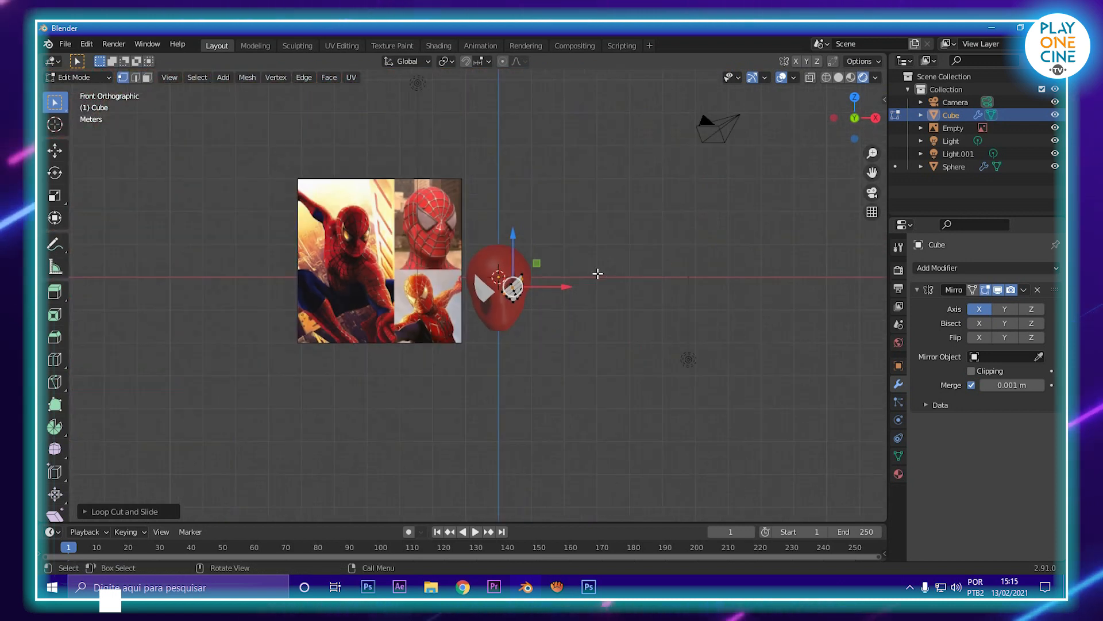
pyautogui.scroll(8, 598, 274)
pyautogui.scroll(2, 592, 341)
pyautogui.moveTo(592, 341); pyautogui.dragTo(446, 298, button='middle')
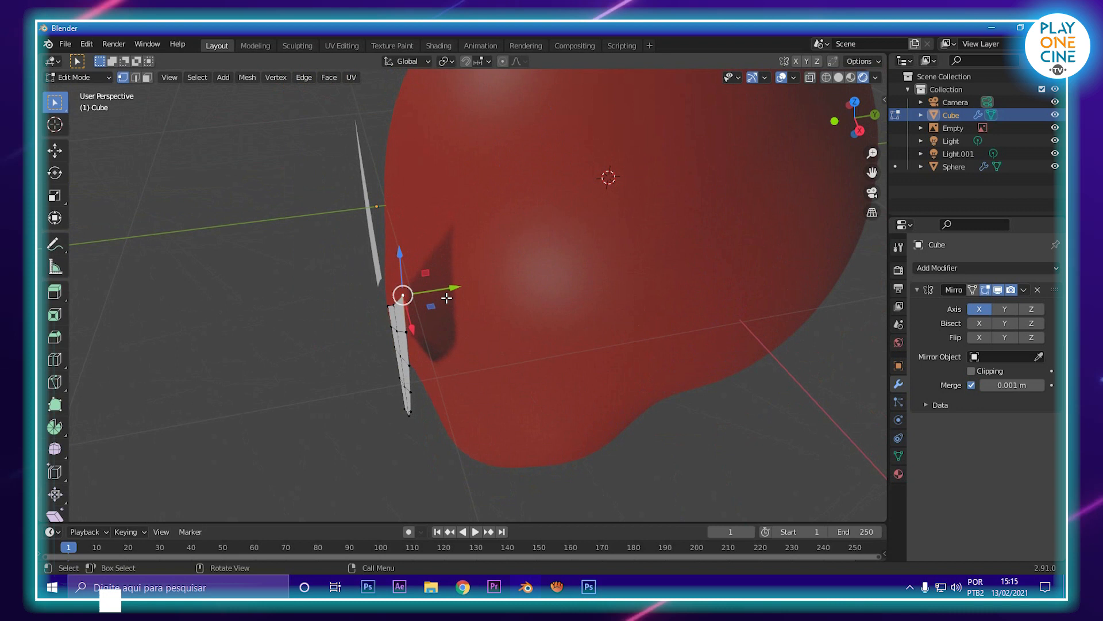
pyautogui.moveTo(449, 291); pyautogui.dragTo(564, 283)
pyautogui.moveTo(563, 283); pyautogui.dragTo(498, 318, button='middle')
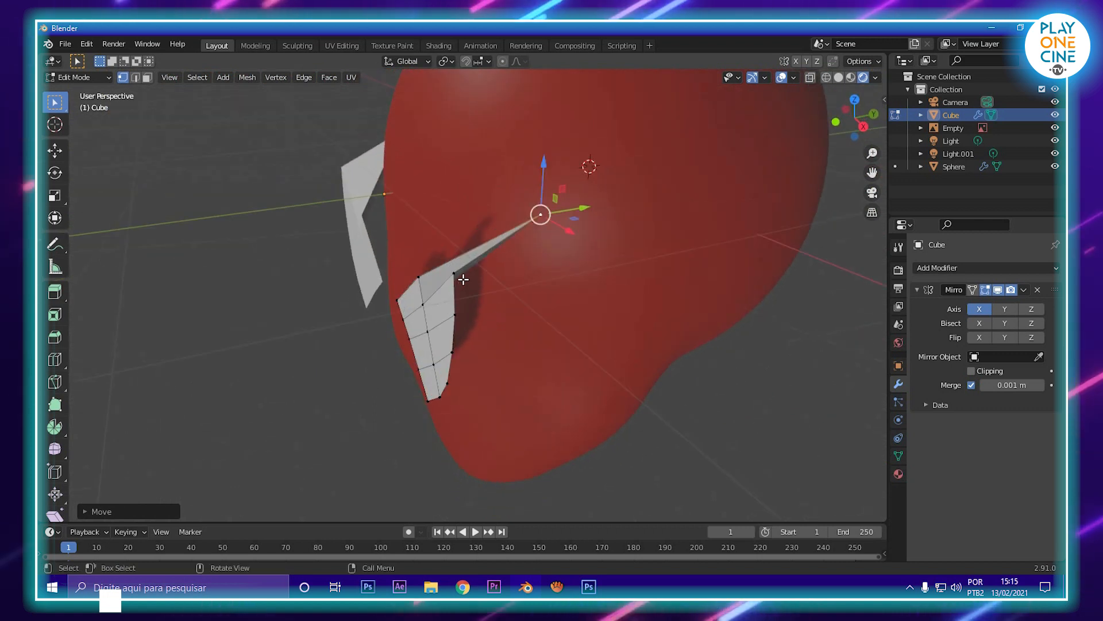
# - Select the remaining outer-edge vertices of the eye and move them back about 0.38 m along Y
pyautogui.click(455, 276)
pyautogui.click(454, 317)
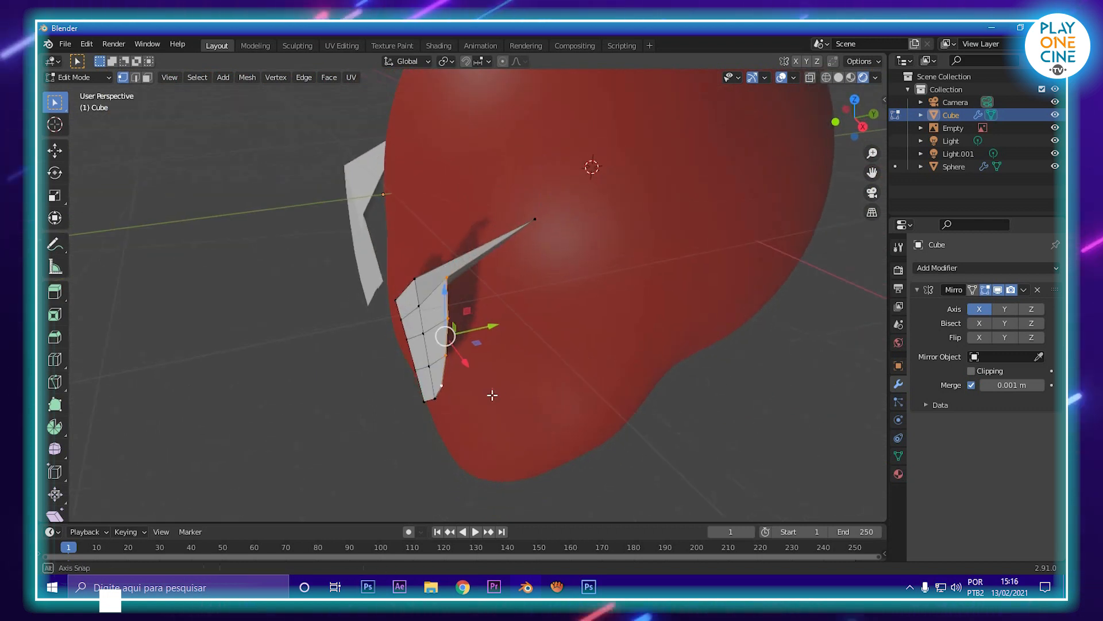
pyautogui.press('e')
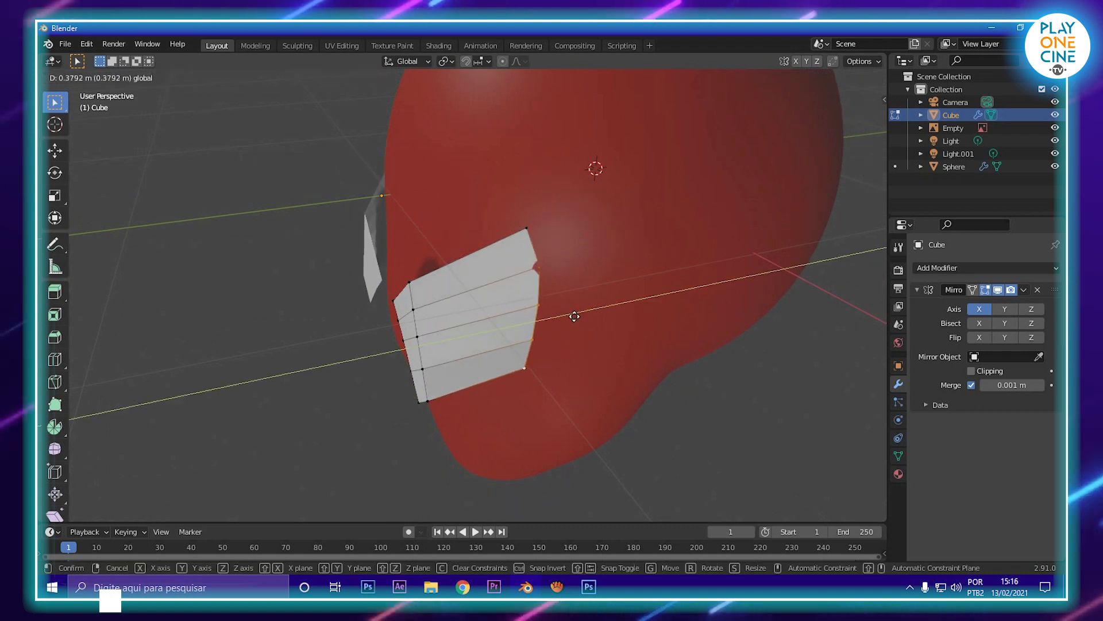
pyautogui.click(573, 318)
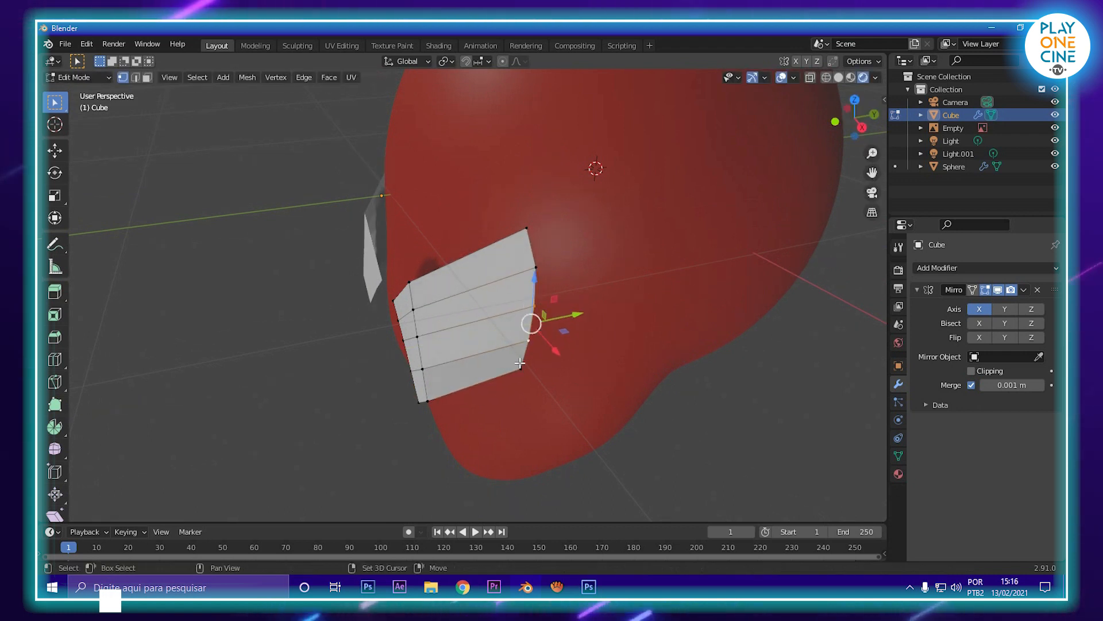
# - Move the lower outer-edge vertices progressively farther back along Y to follow the curve of the head
pyautogui.press('g')
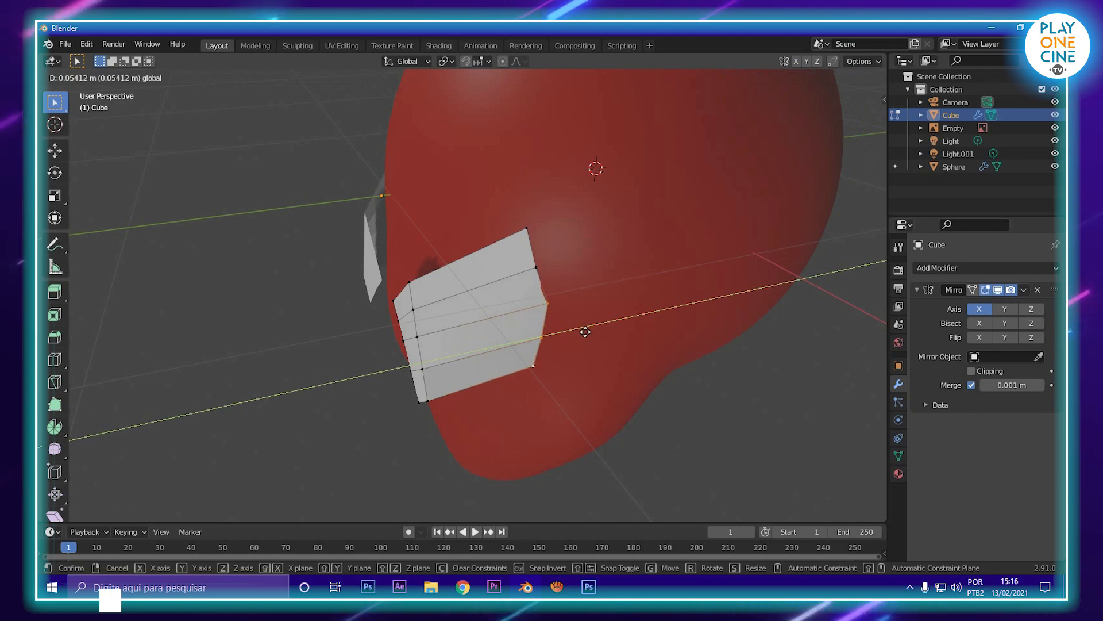
pyautogui.click(582, 334)
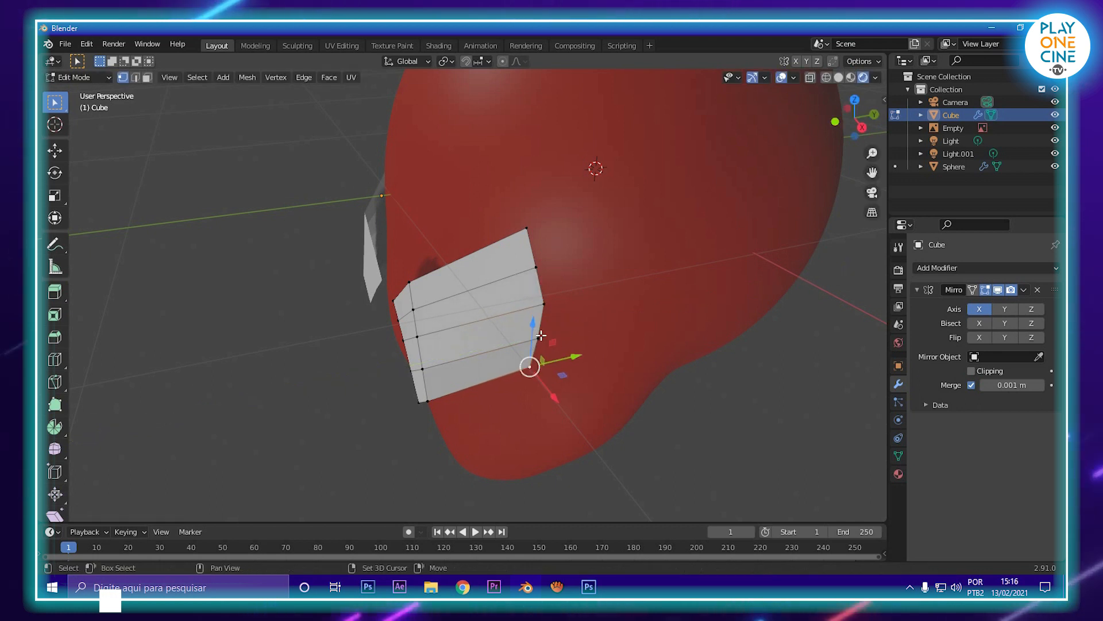
pyautogui.press('g')
pyautogui.click(548, 353)
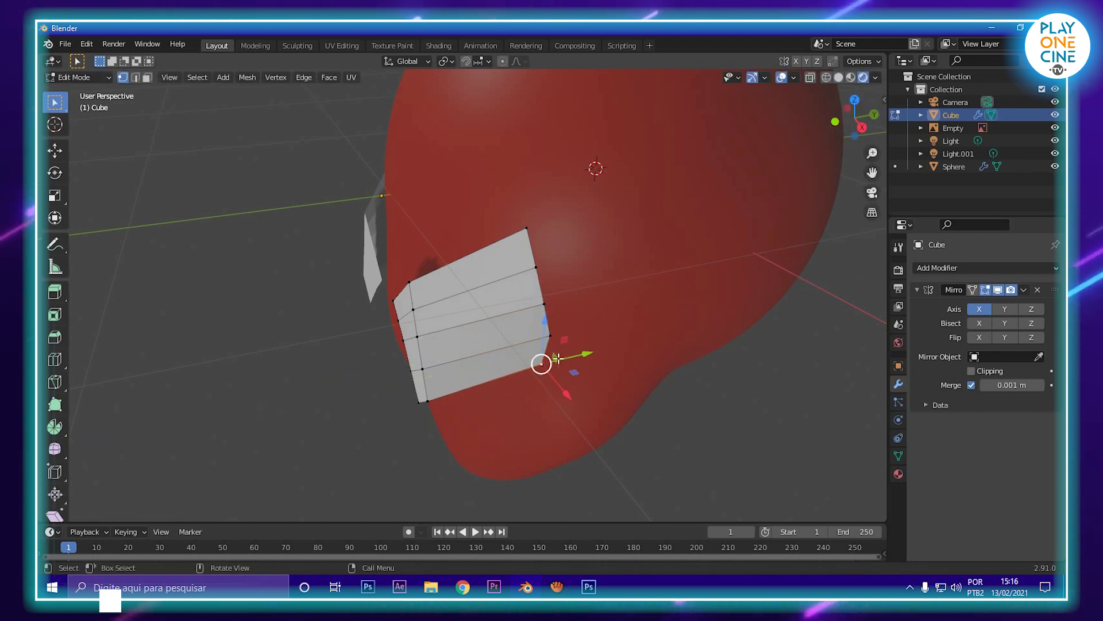
pyautogui.press('g')
pyautogui.click(584, 356)
pyautogui.moveTo(584, 356); pyautogui.dragTo(471, 341, button='middle')
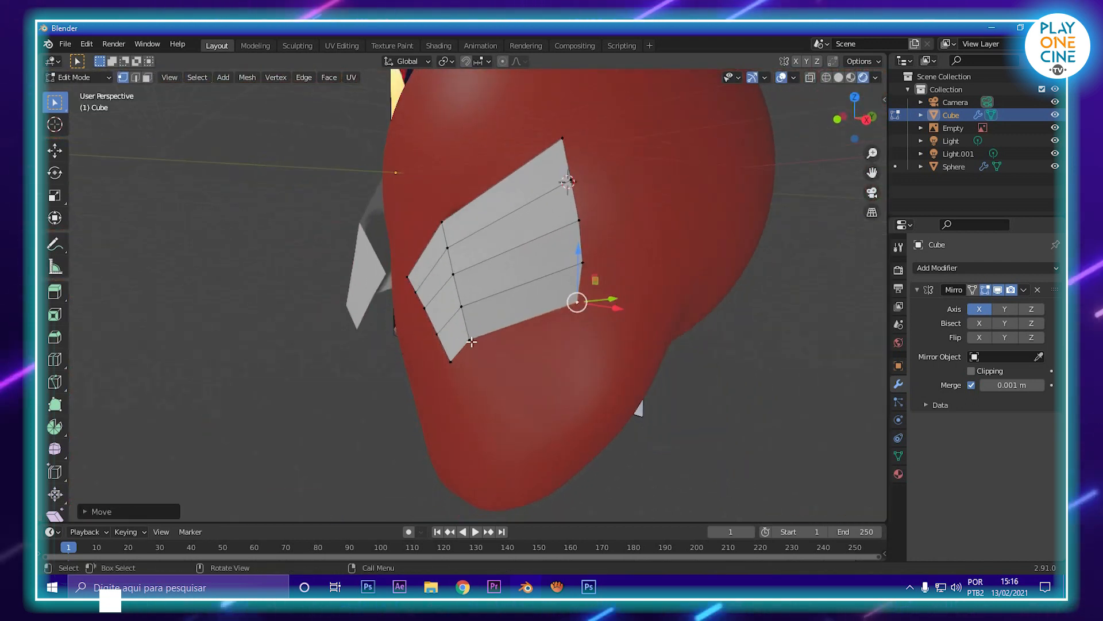
# - Select the eye's middle column of vertices and move it back along Y toward the head surface
pyautogui.click(471, 341)
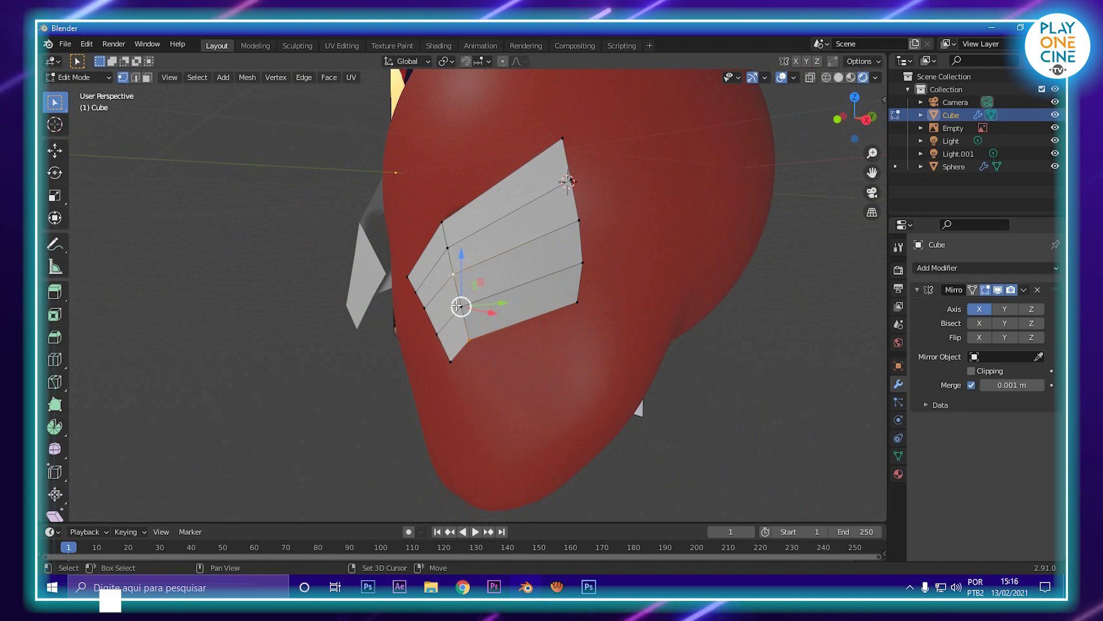
pyautogui.moveTo(439, 223); pyautogui.dragTo(374, 323, button='middle')
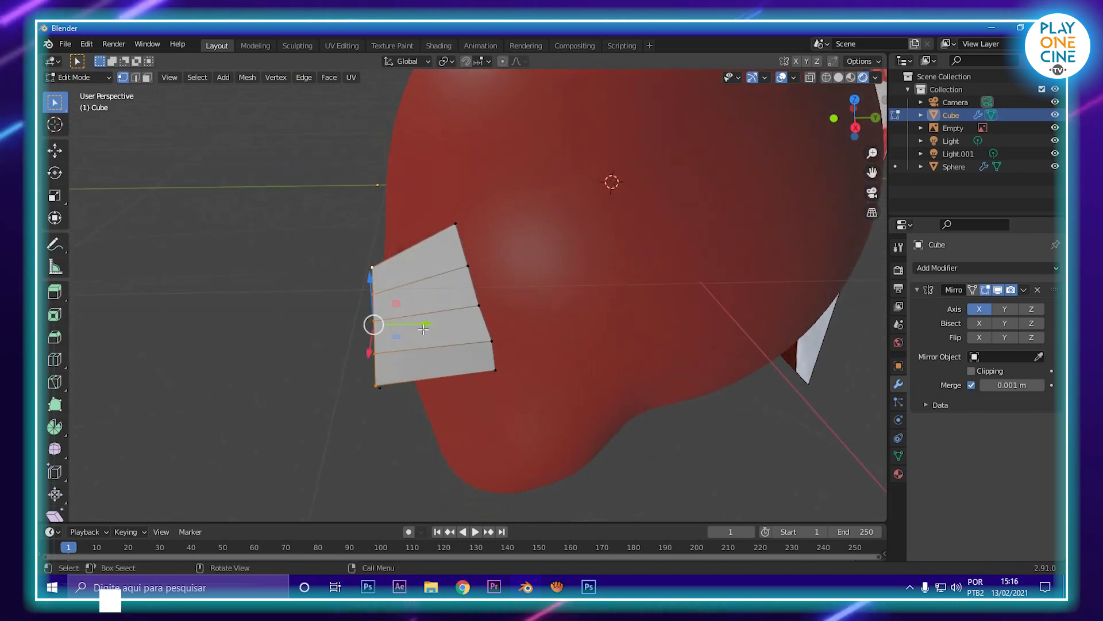
pyautogui.press('g')
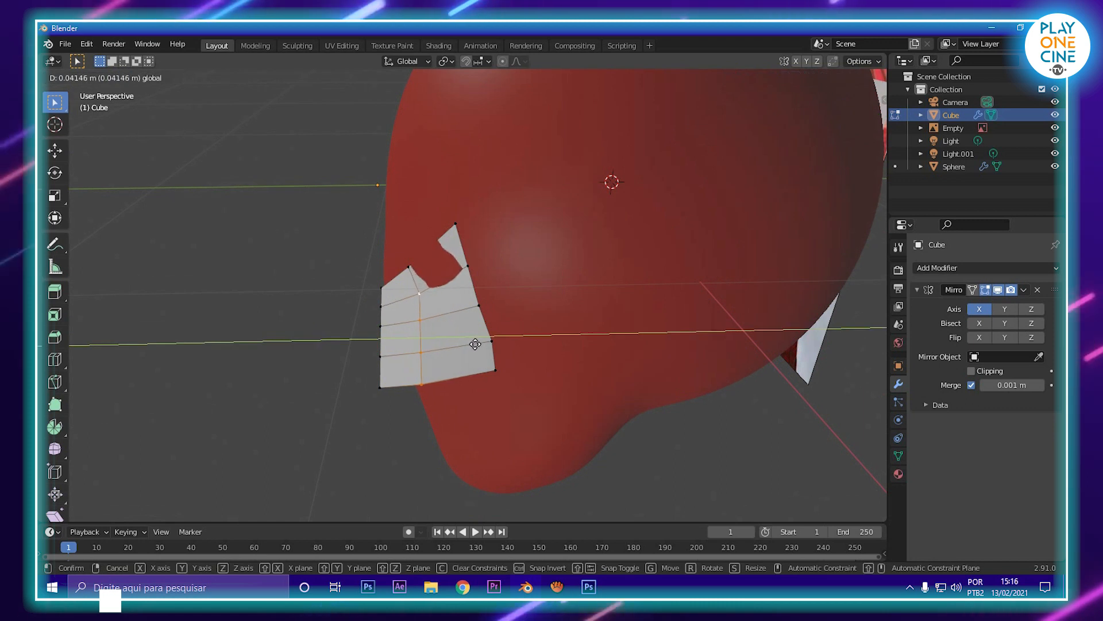
pyautogui.click(476, 344)
pyautogui.moveTo(471, 344); pyautogui.dragTo(483, 343)
pyautogui.hotkey('ctrl', 'z')
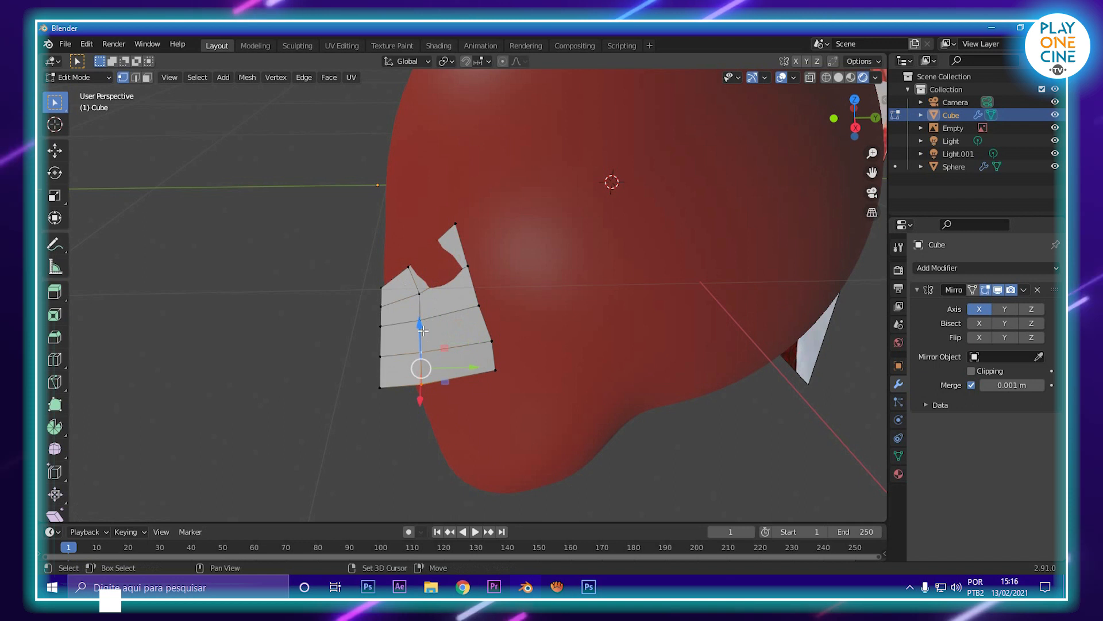
# - Push the lower vertices of the eye's middle column farther back along Y toward the cheek
pyautogui.moveTo(436, 327)
pyautogui.mouseDown(button='middle')
pyautogui.moveTo(428, 343)
pyautogui.moveTo(435, 334)
pyautogui.mouseUp(button='middle')
pyautogui.moveTo(446, 352); pyautogui.dragTo(490, 375)
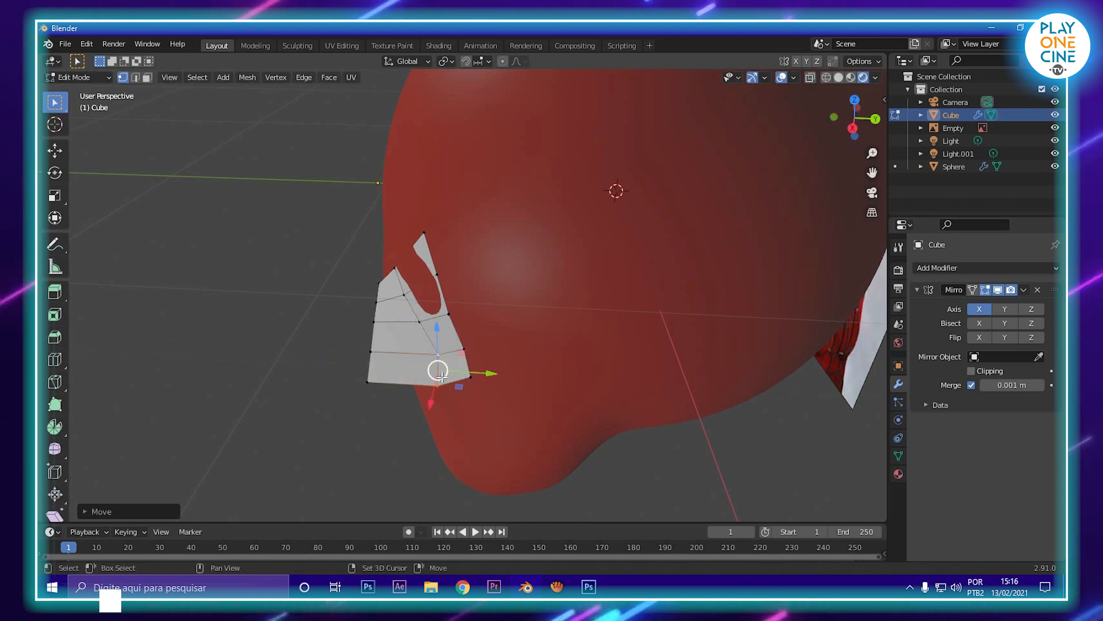
pyautogui.press('g')
pyautogui.press('y')
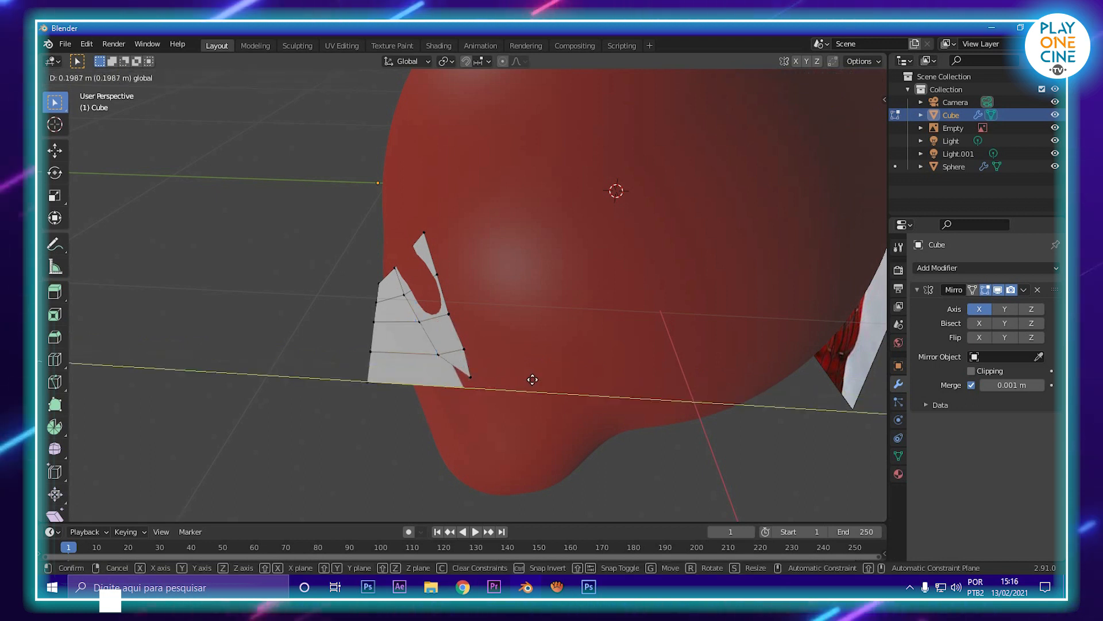
pyautogui.click(515, 382)
# - Move the eye's lower inner-edge vertices back along Y to bring them close to the face
pyautogui.moveTo(514, 382); pyautogui.dragTo(458, 276, button='middle')
pyautogui.moveTo(505, 362); pyautogui.dragTo(446, 303, button='middle')
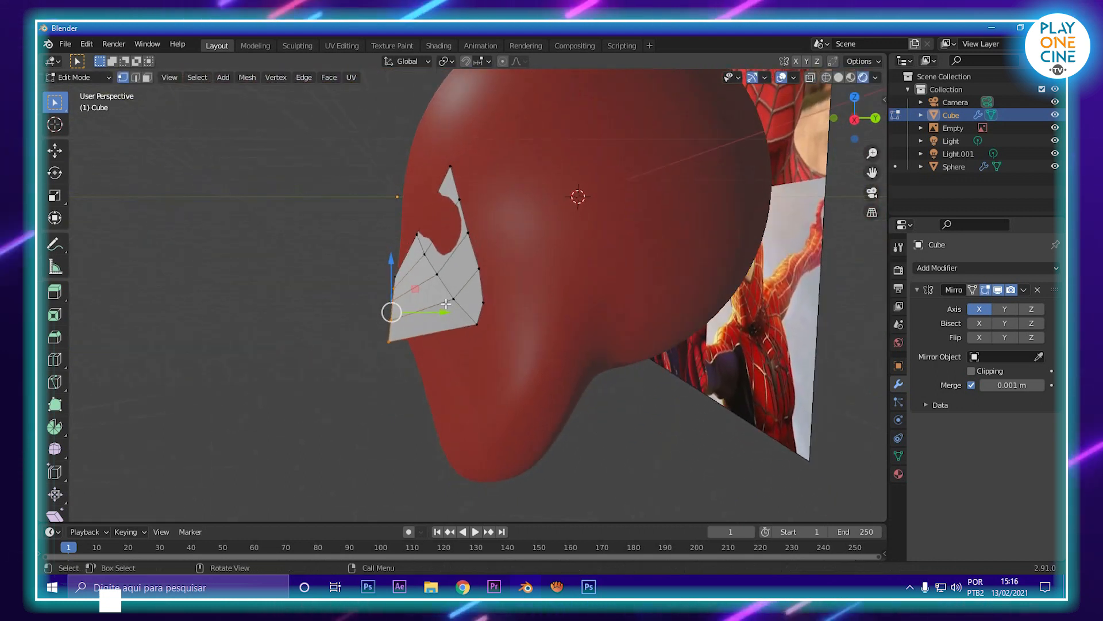
pyautogui.moveTo(446, 311); pyautogui.dragTo(499, 345)
pyautogui.moveTo(499, 345); pyautogui.dragTo(479, 324, button='middle')
pyautogui.press('g')
pyautogui.click(461, 294)
# - Adjust the upper vertices of the eye's middle column along Y to follow the head surface
pyautogui.scroll(5, 535, 278)
pyautogui.moveTo(438, 318); pyautogui.dragTo(424, 349, button='middle')
pyautogui.press('g')
pyautogui.press('y')
pyautogui.moveTo(462, 344); pyautogui.dragTo(463, 343)
pyautogui.moveTo(467, 340); pyautogui.dragTo(568, 259, button='middle')
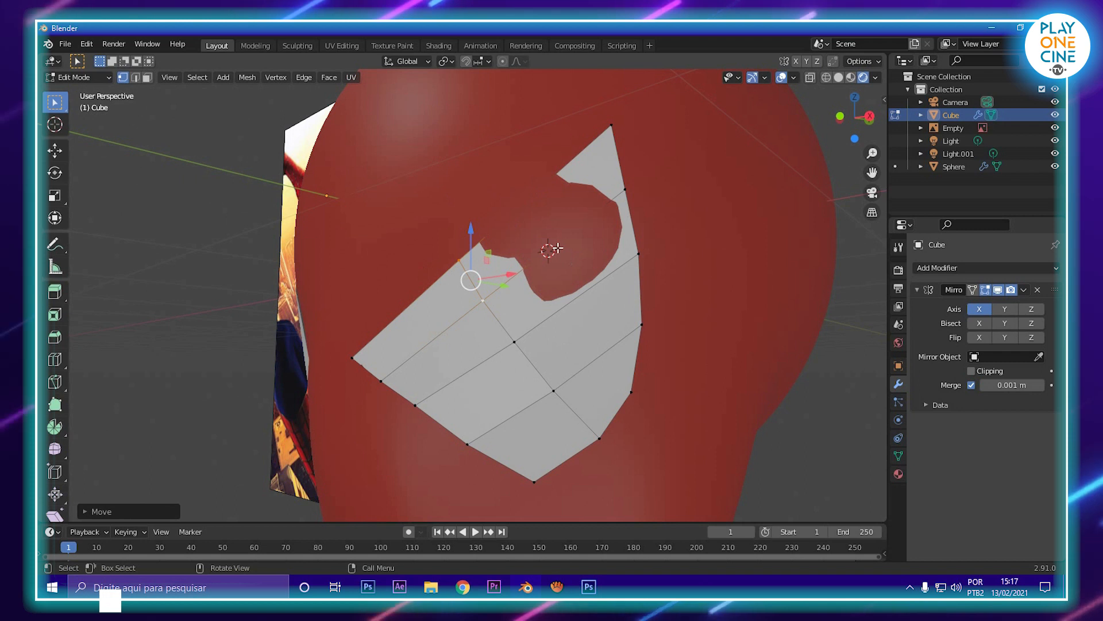
# - Add a loop cut between the eye's middle and outer columns, and shift it along Y to sit over the head surface
pyautogui.click(564, 232)
pyautogui.moveTo(564, 233); pyautogui.dragTo(486, 348, button='middle')
pyautogui.press('g')
pyautogui.press('y')
pyautogui.click(517, 408)
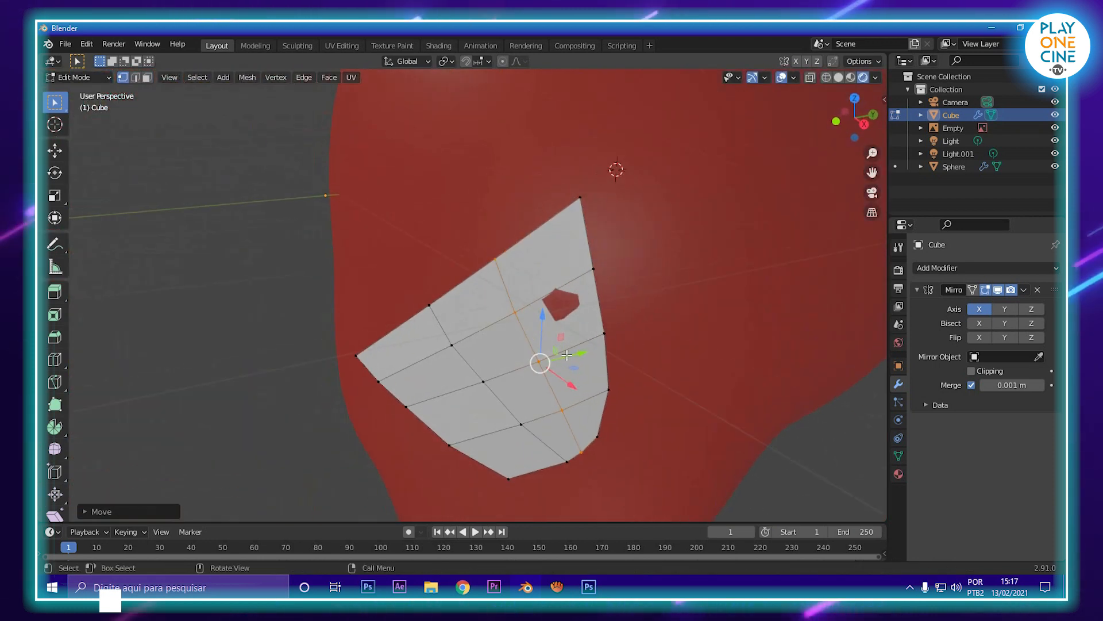
# - Nudge the upper outer-edge vertices outward along X to clear the head, and check the eye in Object Mode
pyautogui.moveTo(499, 253); pyautogui.dragTo(620, 321, button='middle')
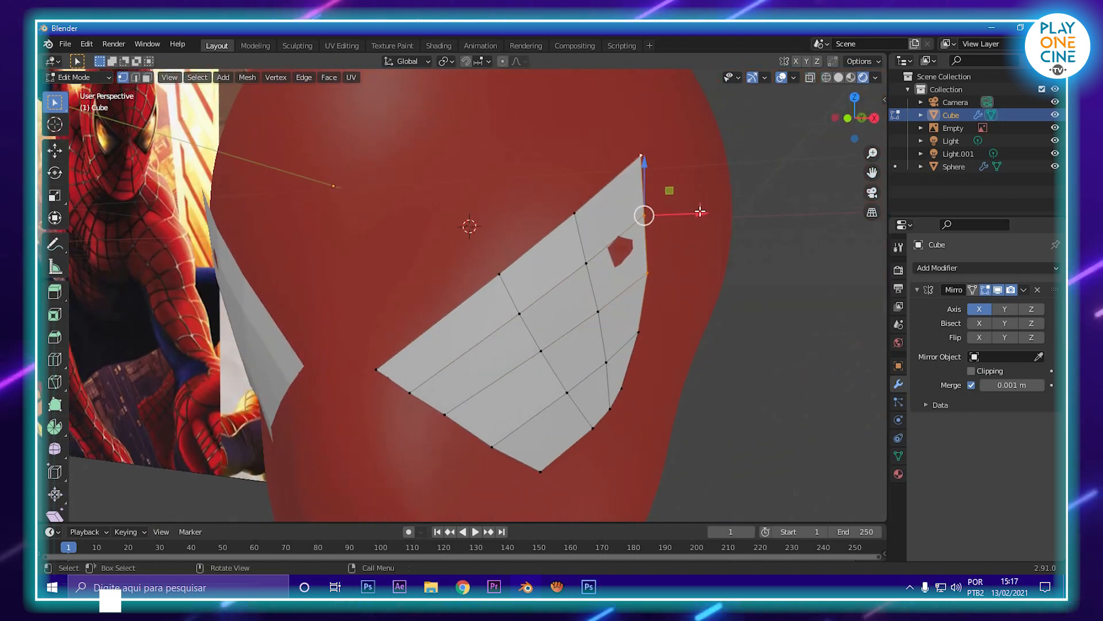
pyautogui.press('Tab')
pyautogui.scroll(-5, 716, 223)
pyautogui.moveTo(594, 328); pyautogui.dragTo(619, 313, button='middle')
# - Compare the eye mesh with the lens outline and frame of the reference mask
pyautogui.press('Tab')
pyautogui.scroll(4, 482, 258)
pyautogui.keyDown('shift'); pyautogui.moveTo(290, 149); pyautogui.dragTo(447, 289, button='middle'); pyautogui.keyUp('shift')
pyautogui.scroll(5, 447, 289)
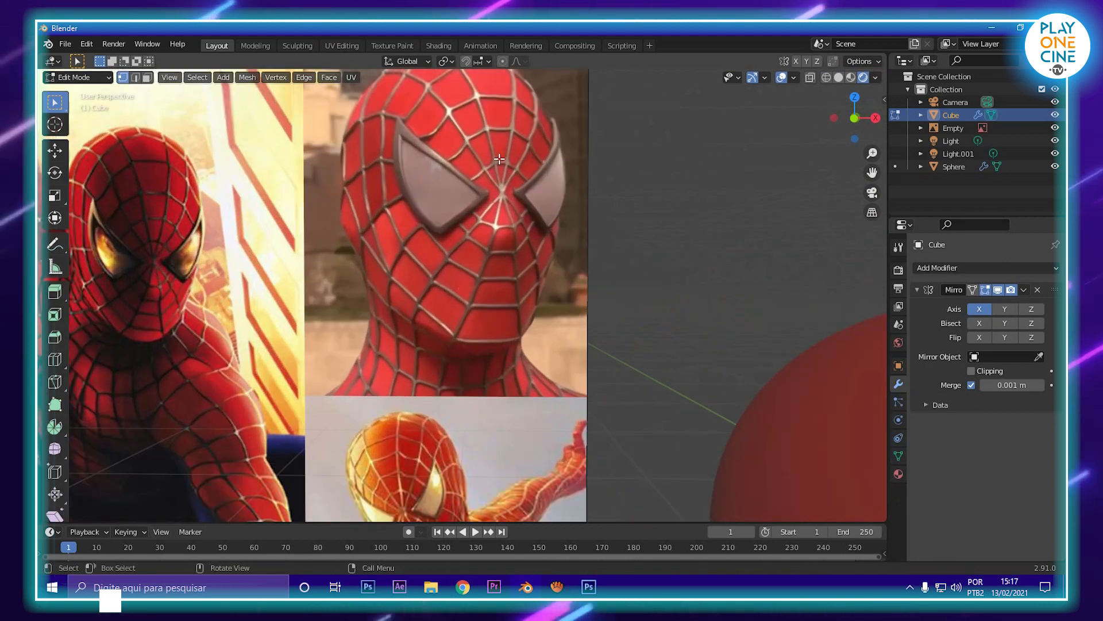
pyautogui.scroll(-5, 494, 168)
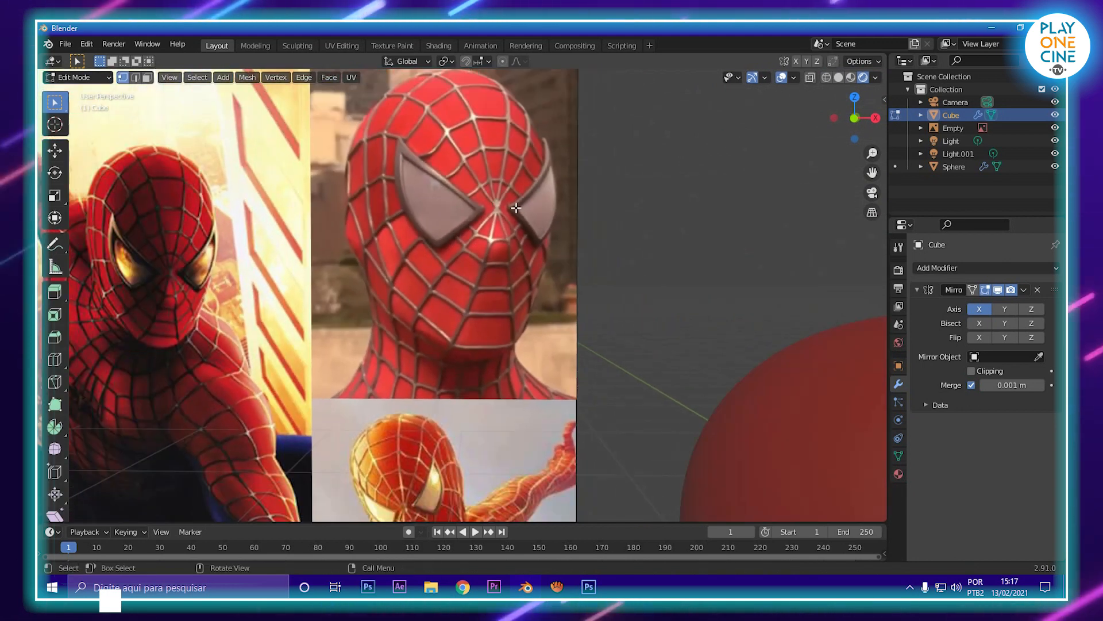
pyautogui.scroll(6, 525, 263)
pyautogui.keyDown('shift'); pyautogui.moveTo(544, 323); pyautogui.dragTo(513, 337, button='middle'); pyautogui.keyUp('shift')
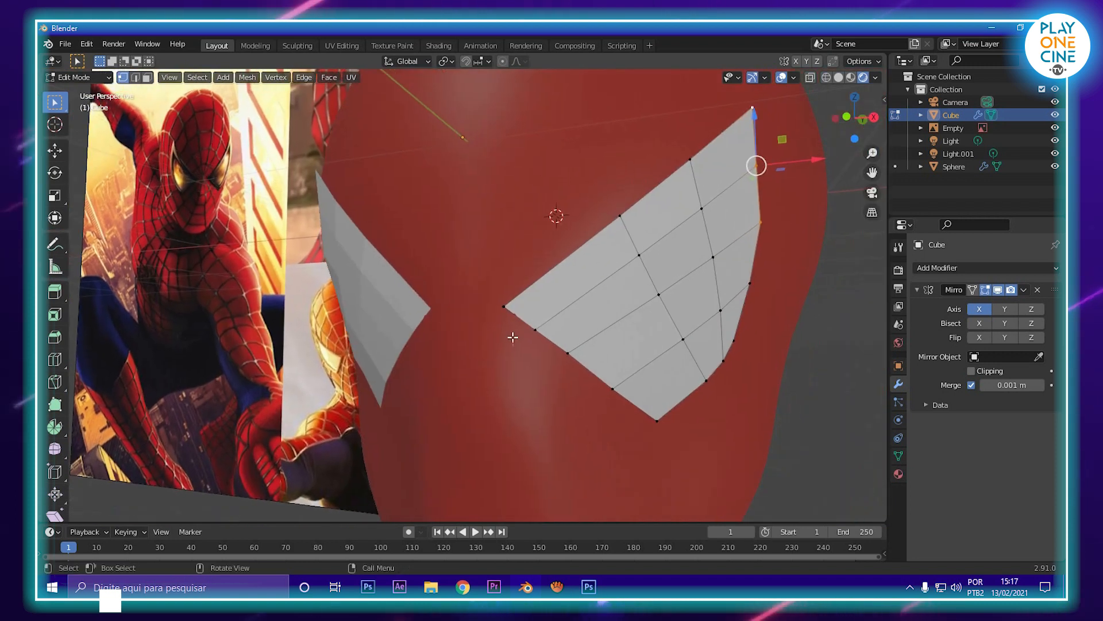
# - Add a loop cut close to the eye's lower inner edge, and extrude the inner corner's short edge upward along Z by about 0.03 m
pyautogui.click(521, 297)
pyautogui.click(480, 337)
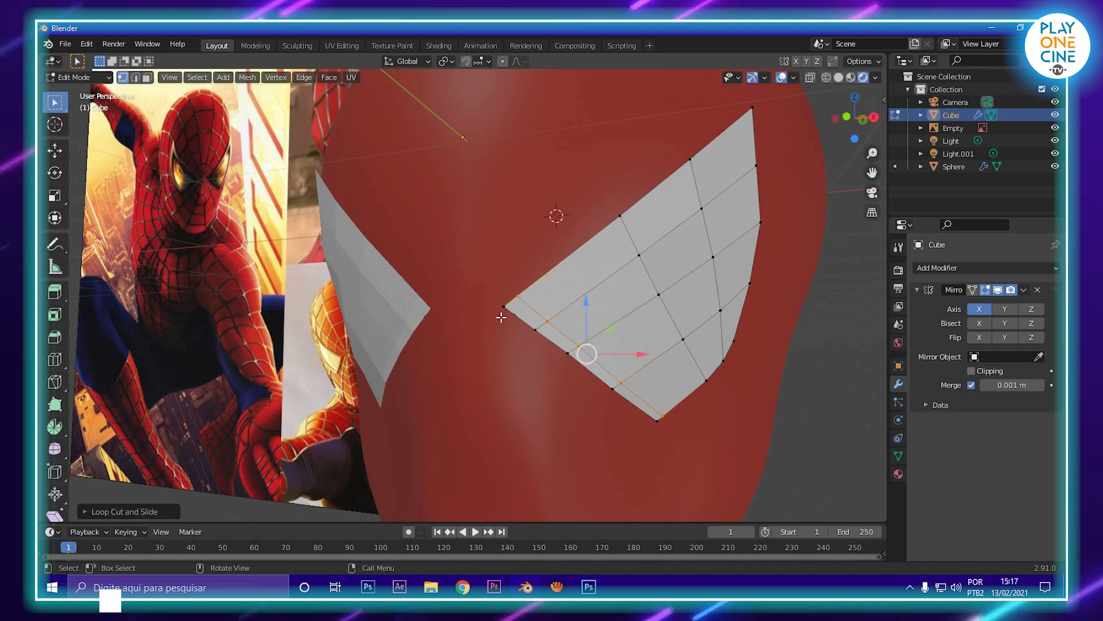
pyautogui.keyDown('shift'); pyautogui.click(503, 306); pyautogui.keyUp('shift')
pyautogui.click(516, 296)
pyautogui.keyDown('shift'); pyautogui.click(500, 305); pyautogui.keyUp('shift')
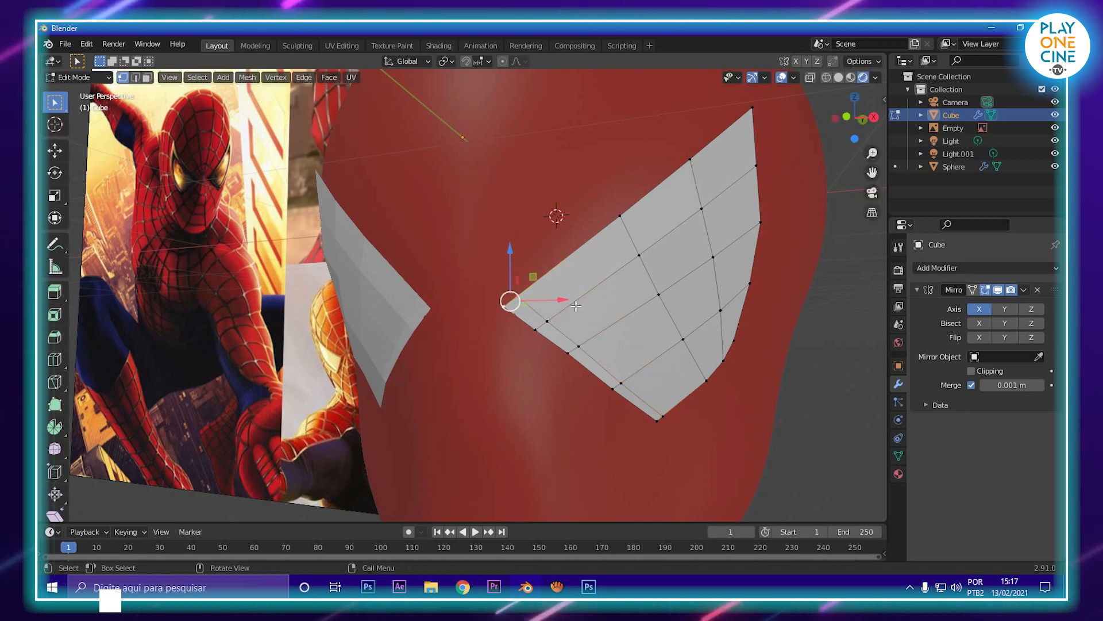
pyautogui.press('g')
pyautogui.press('x')
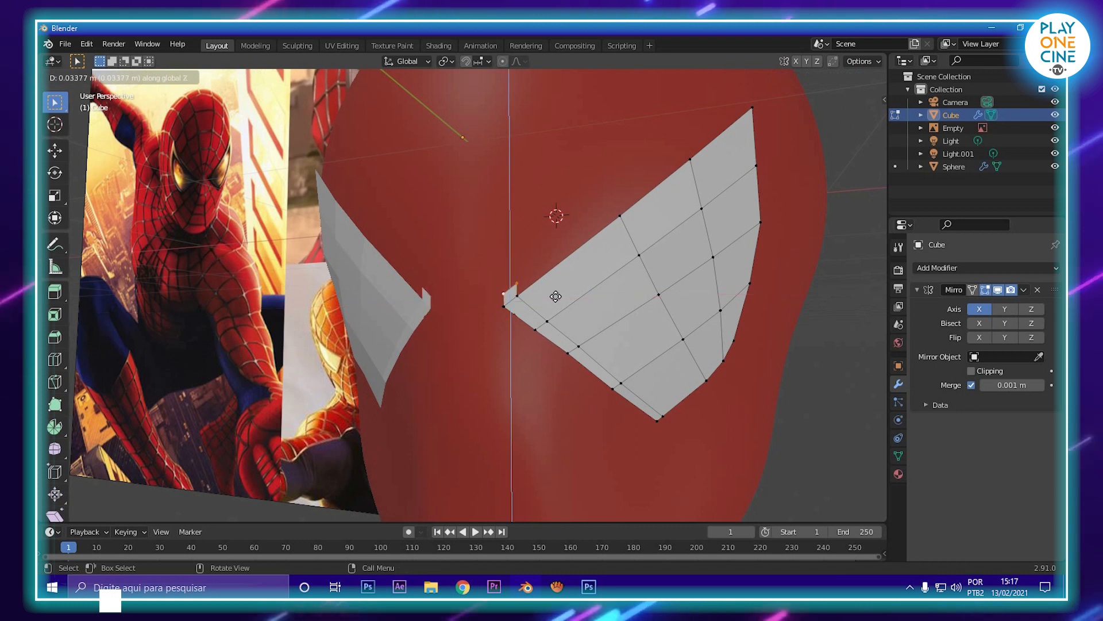
pyautogui.click(553, 294)
# - Narrow the extruded inner-corner tip along X and reposition it to sit against the head
pyautogui.press('s')
pyautogui.press('x')
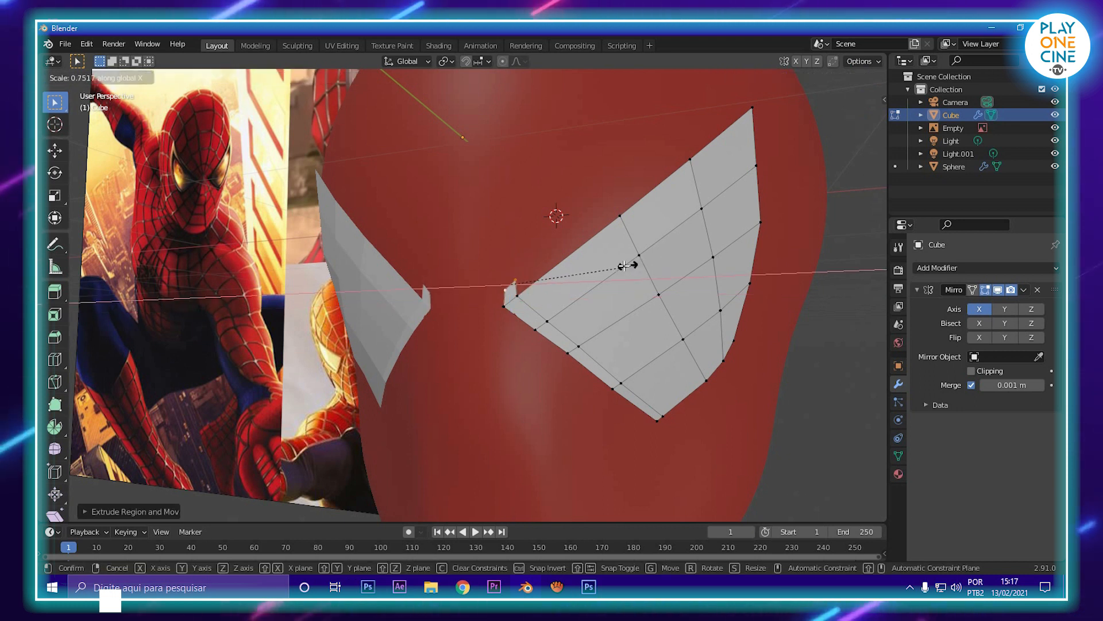
pyautogui.click(556, 274)
pyautogui.moveTo(563, 282); pyautogui.dragTo(441, 371, button='middle')
pyautogui.press('g')
pyautogui.moveTo(437, 374); pyautogui.dragTo(435, 376)
pyautogui.moveTo(435, 375); pyautogui.dragTo(524, 271, button='middle')
pyautogui.moveTo(524, 198); pyautogui.dragTo(523, 203)
# - Check the eye's new inner-corner shape in Object Mode and from several angles
pyautogui.scroll(-5, 600, 300)
pyautogui.press('Tab')
pyautogui.moveTo(611, 313); pyautogui.dragTo(590, 354, button='middle')
pyautogui.scroll(3, 612, 350)
pyautogui.press('Tab')
pyautogui.scroll(2, 486, 349)
pyautogui.moveTo(486, 349)
pyautogui.mouseDown(button='middle')
pyautogui.moveTo(461, 346)
pyautogui.moveTo(490, 344)
pyautogui.mouseUp(button='middle')
pyautogui.scroll(2, 461, 346)
pyautogui.scroll(-2, 490, 343)
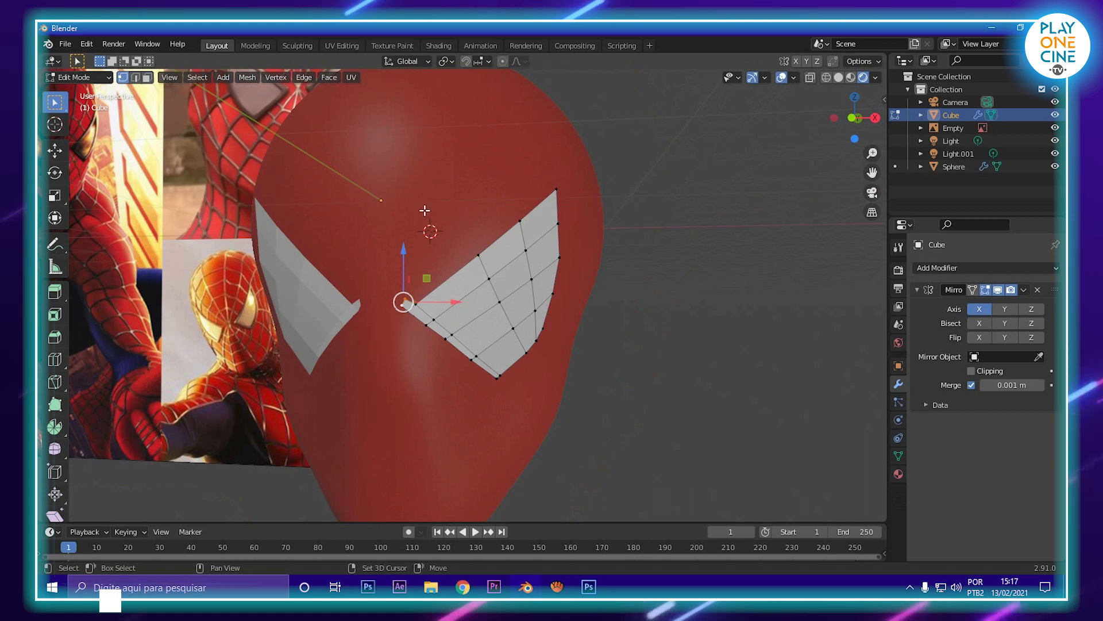
pyautogui.keyDown('shift'); pyautogui.moveTo(425, 211); pyautogui.dragTo(439, 239, button='middle'); pyautogui.keyUp('shift')
pyautogui.scroll(4, 574, 450)
# - Select all the eye's linked faces and extrude them along Y toward the head to give the lens thickness
pyautogui.moveTo(574, 451); pyautogui.dragTo(497, 407, button='middle')
pyautogui.click(351, 365)
pyautogui.keyDown('shift'); pyautogui.click(416, 333); pyautogui.keyUp('shift')
pyautogui.moveTo(370, 140); pyautogui.dragTo(652, 454)
pyautogui.scroll(-4, 665, 411)
pyautogui.moveTo(682, 381); pyautogui.dragTo(669, 410, button='middle')
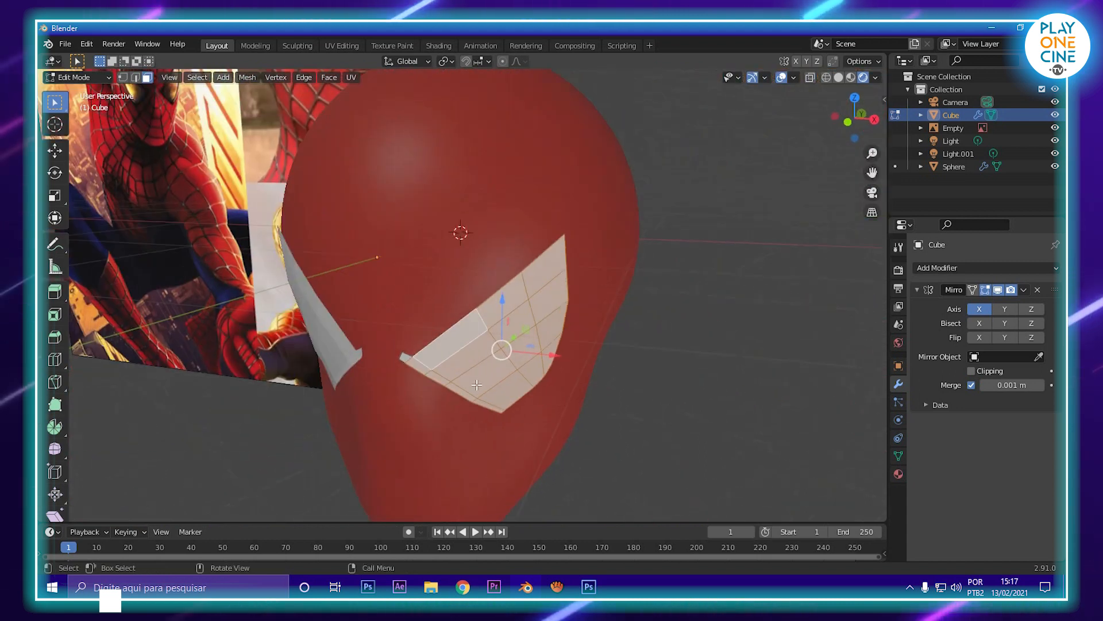
pyautogui.hotkey('ctrl', 'l')
pyautogui.moveTo(552, 369); pyautogui.dragTo(505, 368, button='middle')
pyautogui.scroll(2, 485, 363)
pyautogui.press('g')
pyautogui.press('z')
pyautogui.press('z')
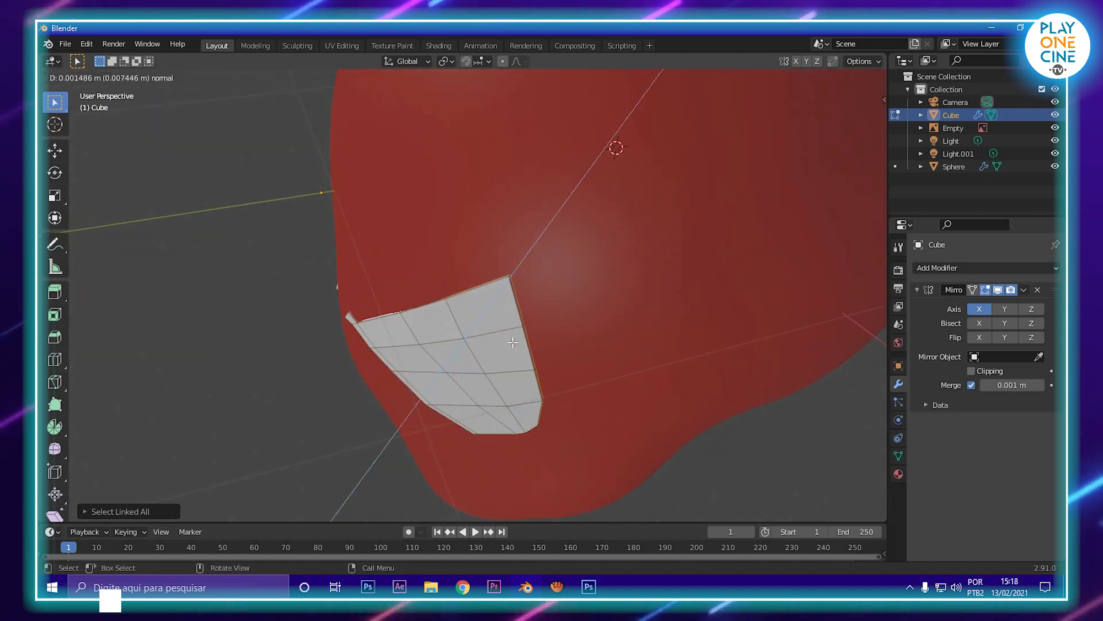
pyautogui.press('y')
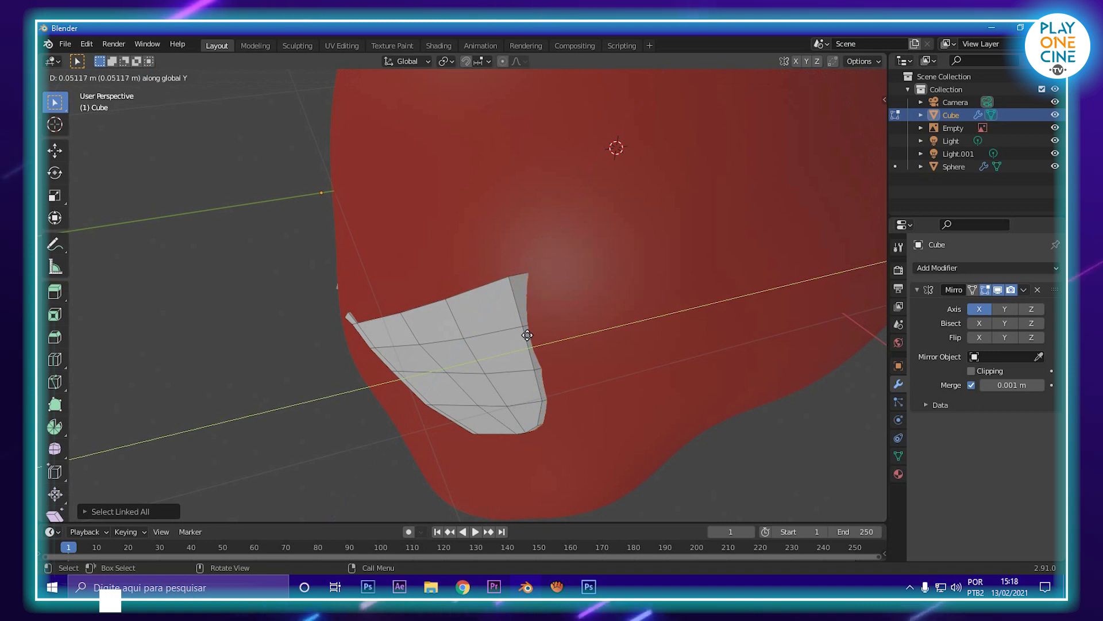
pyautogui.click(533, 332)
# - Move the upper outer side edges of the thickened eye along Y to fit the head
pyautogui.moveTo(533, 332); pyautogui.dragTo(598, 249, button='middle')
pyautogui.press('g')
pyautogui.press('y')
pyautogui.click(484, 280)
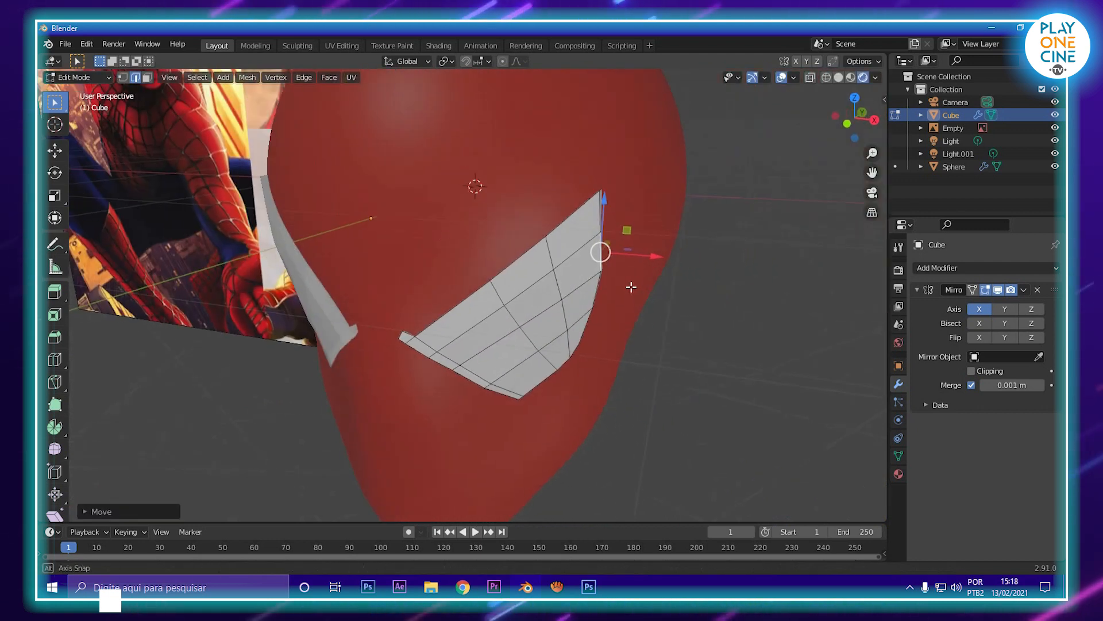
# - Select the eye's front faces in face mode, from the inner corner across to the upper outer corner
pyautogui.moveTo(162, 92); pyautogui.dragTo(437, 282, button='middle')
pyautogui.moveTo(270, 193); pyautogui.dragTo(374, 338, button='middle')
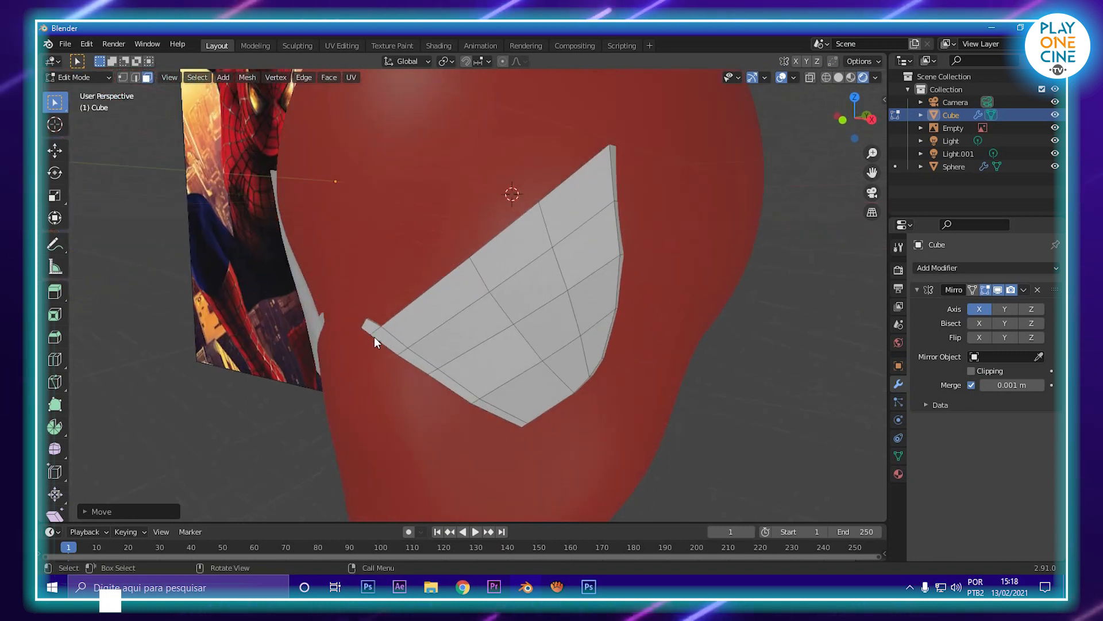
pyautogui.keyDown('shift'); pyautogui.click(439, 348); pyautogui.keyUp('shift')
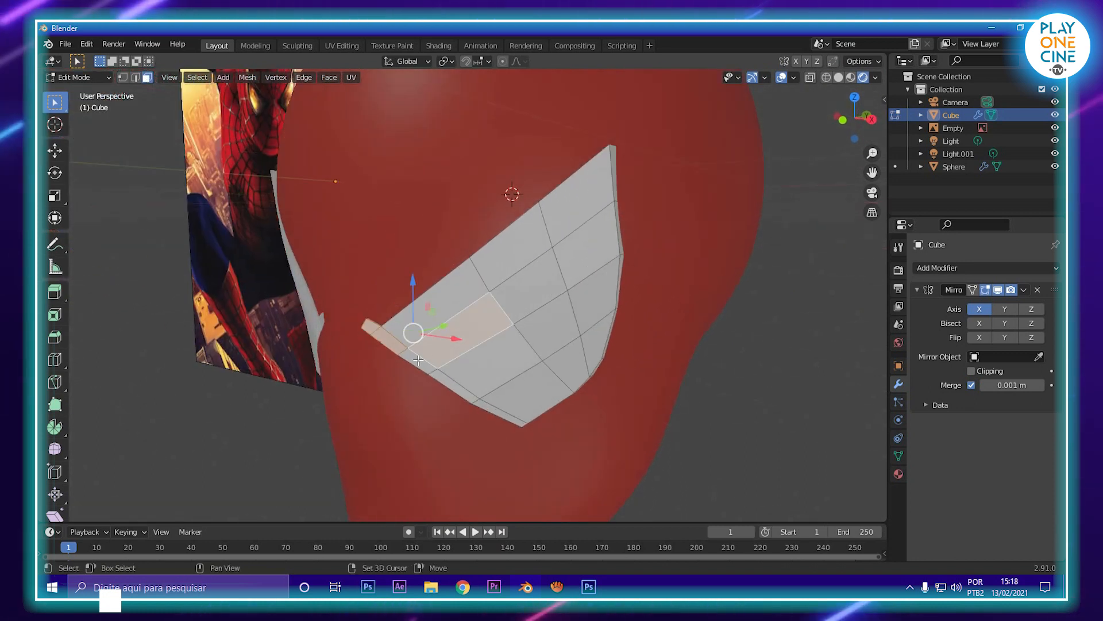
pyautogui.keyDown('shift'); pyautogui.click(418, 360); pyautogui.keyUp('shift')
pyautogui.keyDown('shift'); pyautogui.click(483, 384); pyautogui.keyUp('shift')
pyautogui.keyDown('shift'); pyautogui.click(499, 412); pyautogui.keyUp('shift')
pyautogui.keyDown('shift'); pyautogui.click(528, 392); pyautogui.keyUp('shift')
pyautogui.keyDown('shift'); pyautogui.click(570, 368); pyautogui.keyUp('shift')
pyautogui.keyDown('shift'); pyautogui.click(595, 344); pyautogui.keyUp('shift')
pyautogui.keyDown('shift'); pyautogui.click(593, 300); pyautogui.keyUp('shift')
pyautogui.keyDown('shift'); pyautogui.click(554, 321); pyautogui.keyUp('shift')
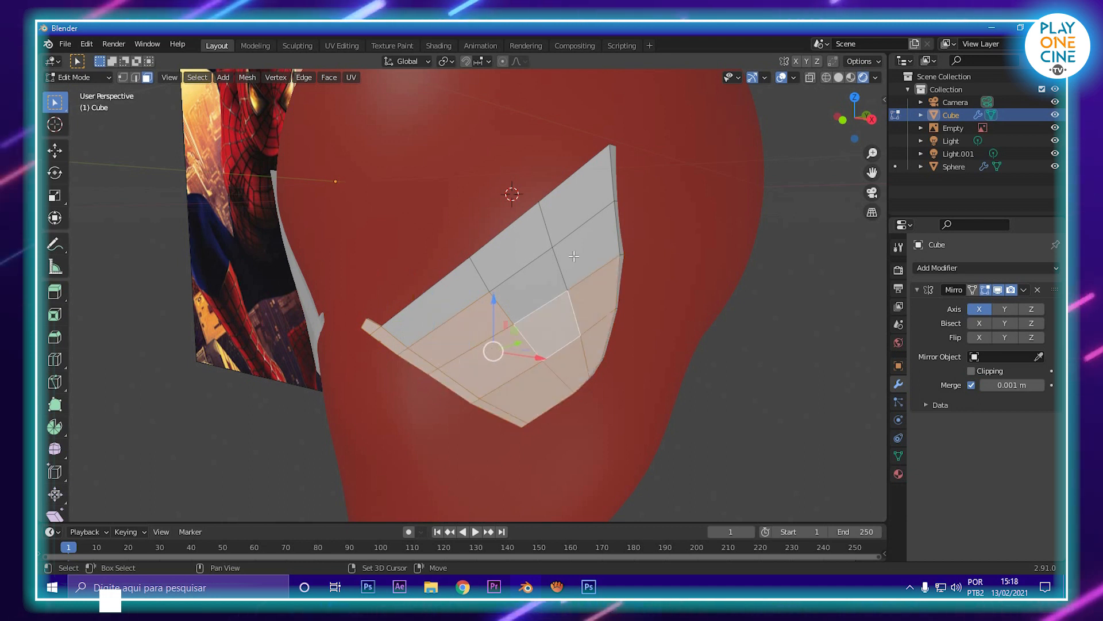
pyautogui.keyDown('shift'); pyautogui.click(575, 255); pyautogui.keyUp('shift')
pyautogui.keyDown('shift'); pyautogui.click(535, 286); pyautogui.keyUp('shift')
pyautogui.keyDown('shift'); pyautogui.click(576, 201); pyautogui.keyUp('shift')
pyautogui.keyDown('shift'); pyautogui.click(447, 296); pyautogui.keyUp('shift')
pyautogui.moveTo(511, 272); pyautogui.dragTo(454, 330, button='middle')
pyautogui.keyDown('shift'); pyautogui.click(496, 282); pyautogui.keyUp('shift')
# - Move the selected front faces slightly away from the head to thicken the lens
pyautogui.moveTo(485, 366); pyautogui.dragTo(475, 371)
pyautogui.moveTo(475, 371); pyautogui.dragTo(602, 373, button='middle')
pyautogui.moveTo(577, 380); pyautogui.dragTo(583, 376)
pyautogui.moveTo(583, 377); pyautogui.dragTo(440, 308, button='middle')
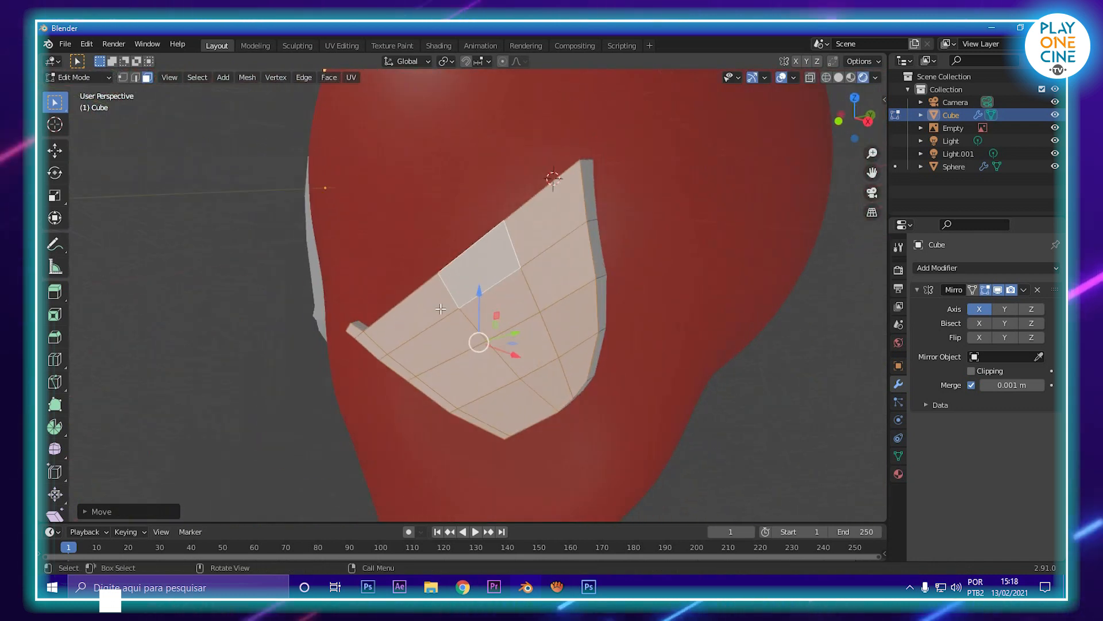
# - Add the inner-corner face to the selection, extrude the front faces in place, and scale them to about 0.85 for a rim
pyautogui.keyDown('shift'); pyautogui.click(353, 332); pyautogui.keyUp('shift')
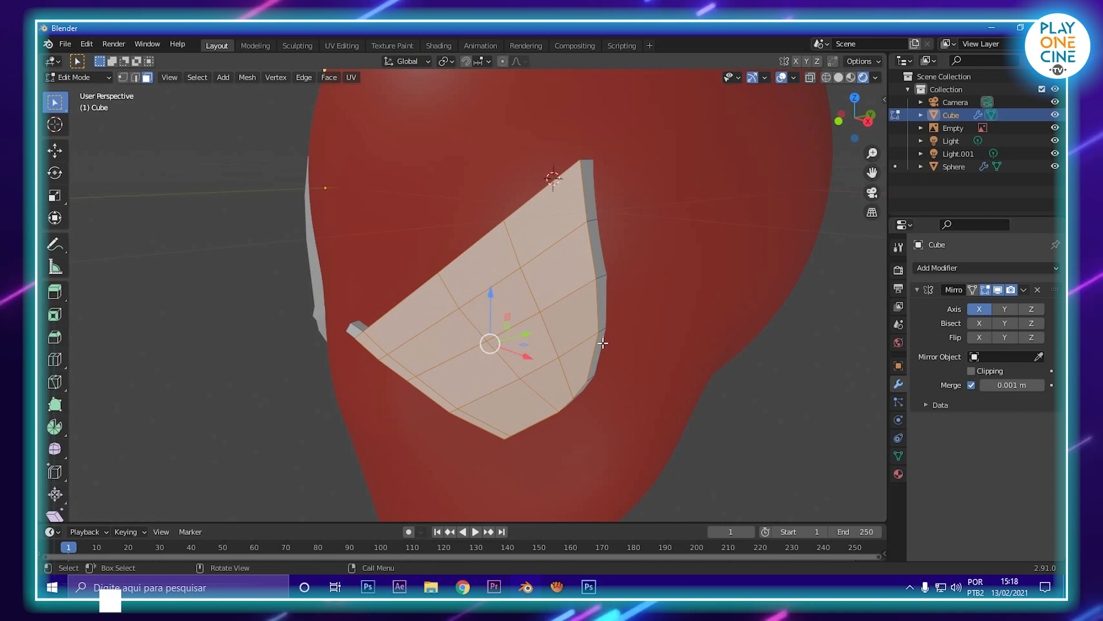
pyautogui.press('e')
pyautogui.rightClick(653, 374)
pyautogui.press('s')
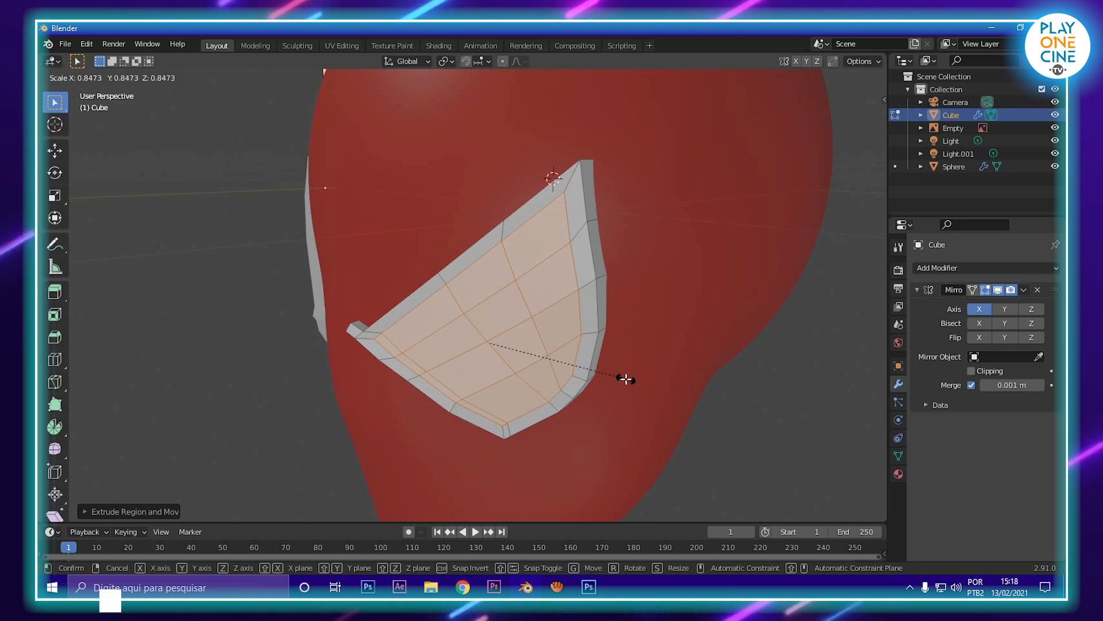
pyautogui.click(627, 382)
pyautogui.moveTo(626, 382); pyautogui.dragTo(595, 443, button='middle')
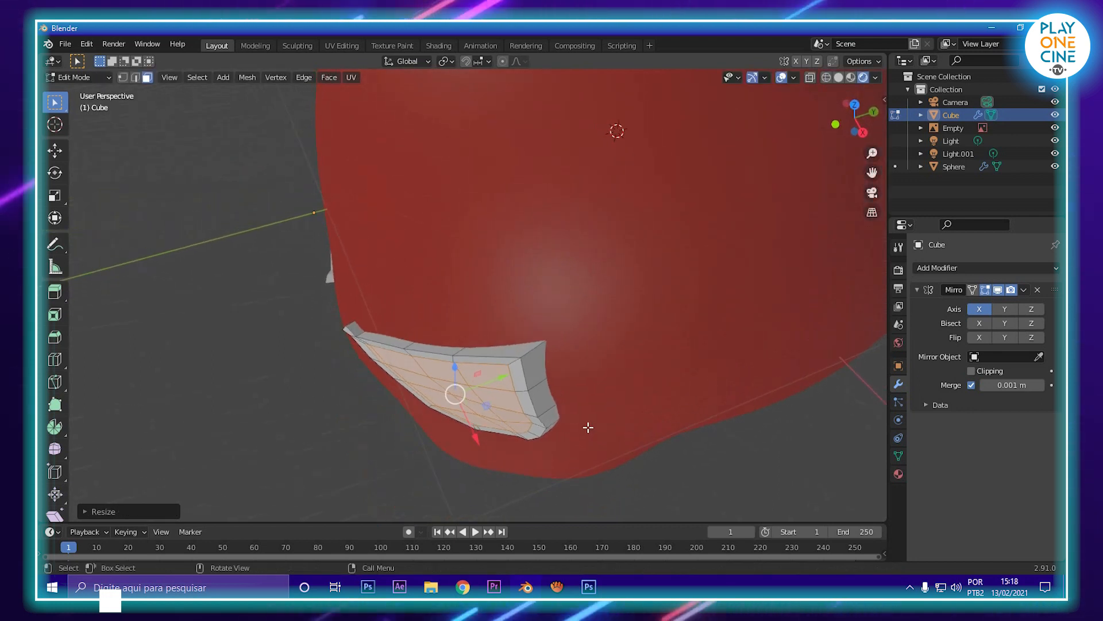
# - Extrude the inner front faces inward to recess the lens within its rim, and check it in Object Mode
pyautogui.press('e')
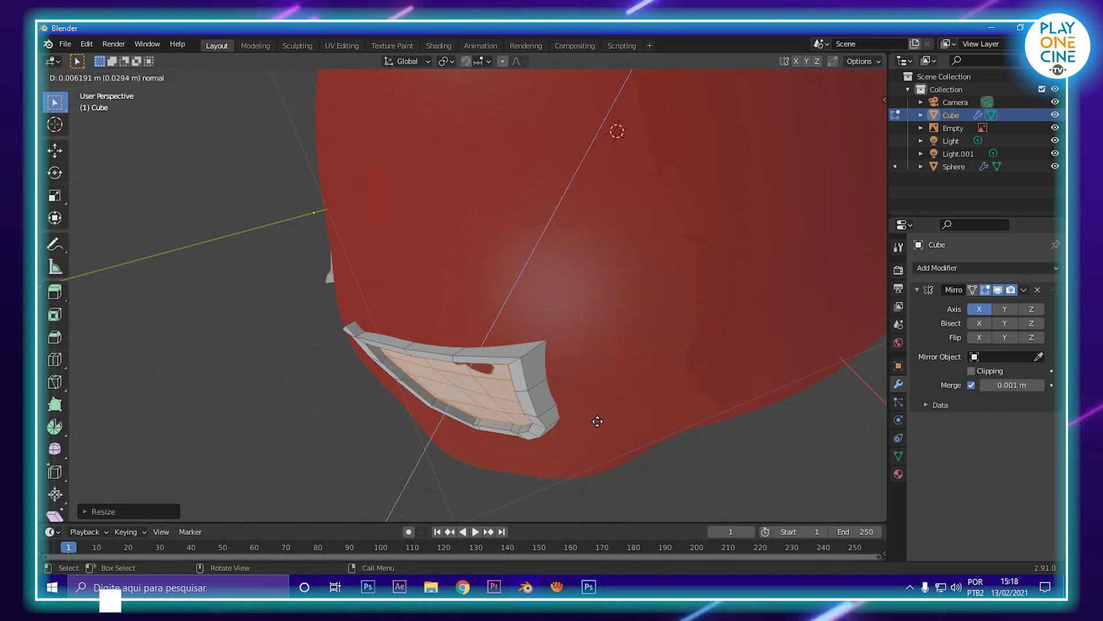
pyautogui.click(594, 422)
pyautogui.moveTo(594, 422); pyautogui.dragTo(557, 217, button='middle')
pyautogui.scroll(-3, 640, 355)
pyautogui.press('Tab')
pyautogui.scroll(3, 650, 336)
pyautogui.press('Tab')
pyautogui.scroll(2, 652, 336)
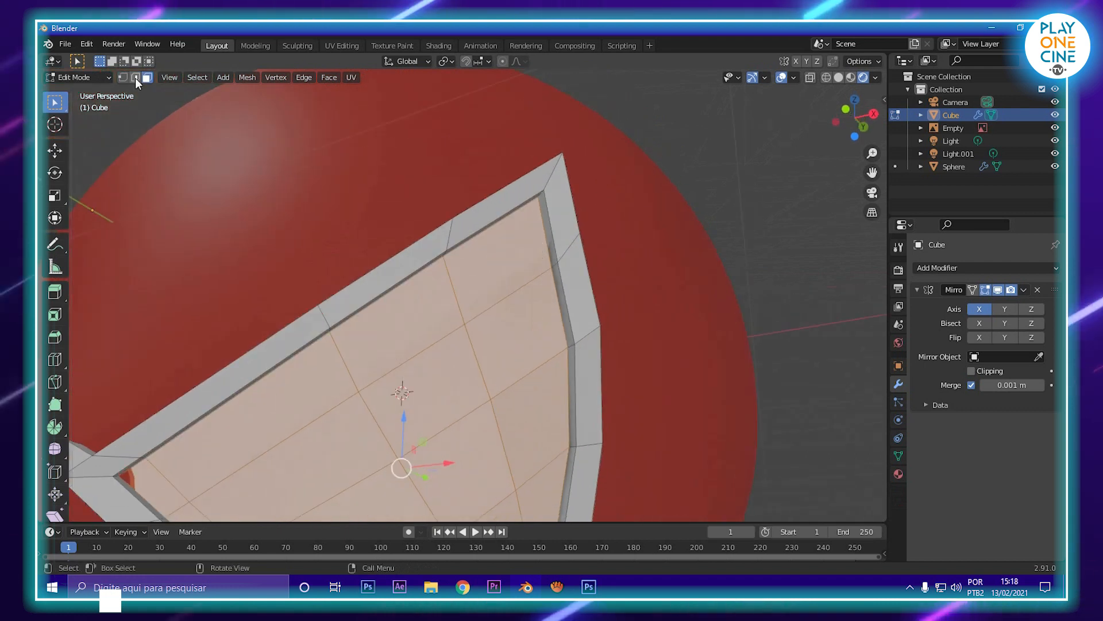
# - Reposition the recess edges near the upper outer corner to adjust the rim's width, and check the eyes in Object Mode
pyautogui.click(545, 196)
pyautogui.moveTo(544, 196); pyautogui.dragTo(544, 222, button='middle')
pyautogui.moveTo(544, 188); pyautogui.dragTo(542, 227)
pyautogui.moveTo(594, 257); pyautogui.dragTo(556, 282)
pyautogui.moveTo(475, 300); pyautogui.dragTo(460, 266, button='middle')
pyautogui.moveTo(448, 232); pyautogui.dragTo(449, 254)
pyautogui.press('Tab')
pyautogui.scroll(-7, 564, 275)
pyautogui.moveTo(564, 278); pyautogui.dragTo(575, 336, button='middle')
pyautogui.scroll(3, 539, 318)
# - Apply Shade Smooth to the eyes
pyautogui.press('Tab')
pyautogui.press('Tab')
pyautogui.scroll(3, 525, 336)
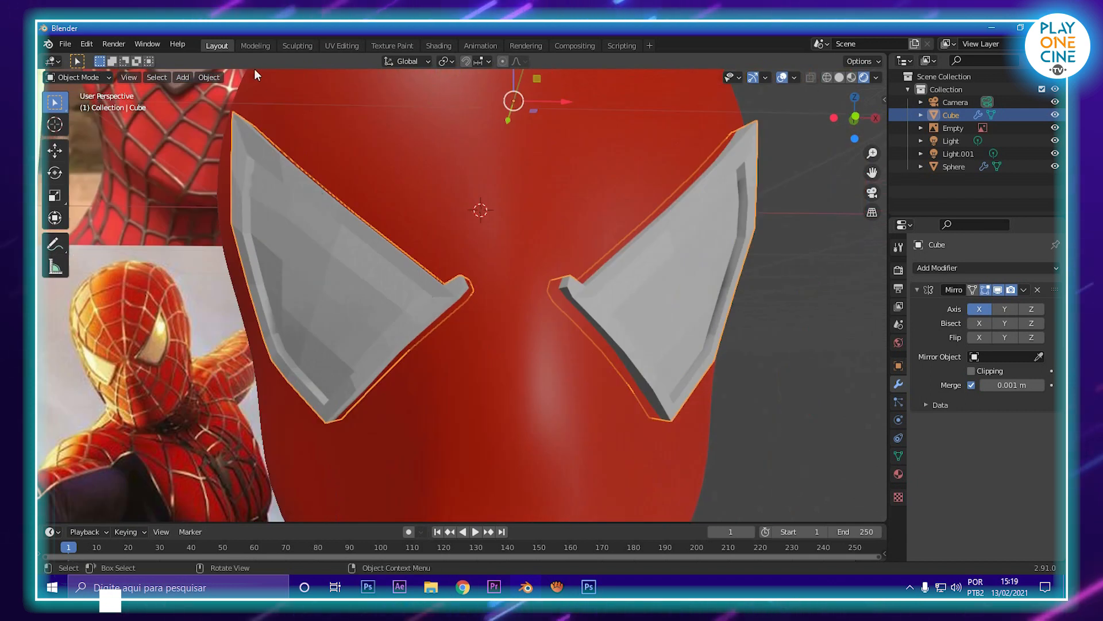
pyautogui.click(207, 77)
pyautogui.click(232, 332)
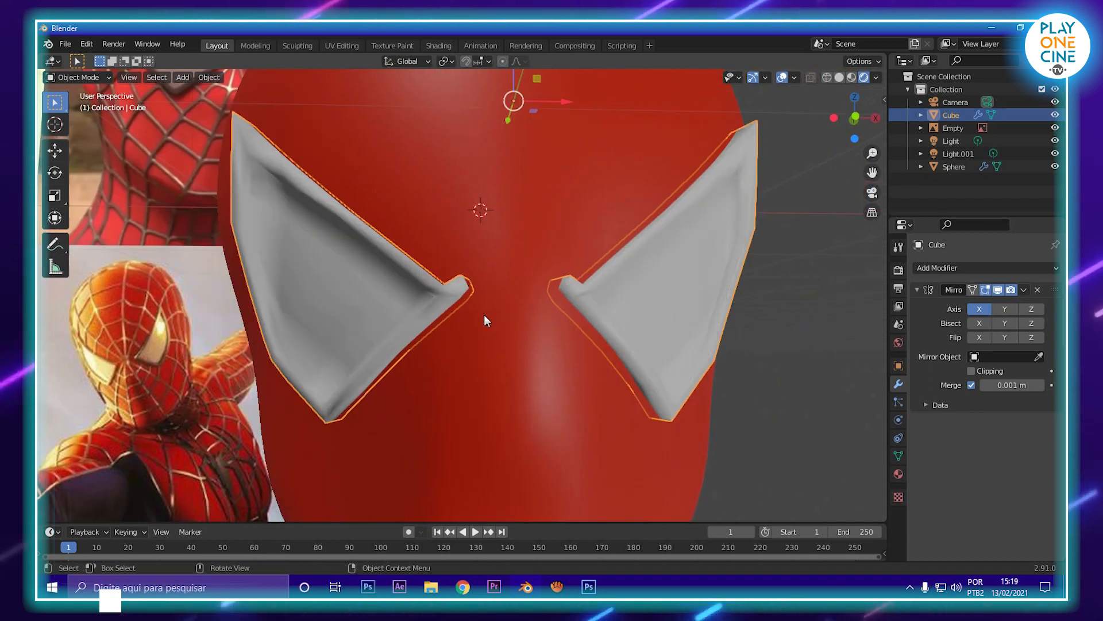
pyautogui.scroll(-3, 483, 315)
pyautogui.scroll(4, 523, 306)
pyautogui.moveTo(478, 322)
pyautogui.mouseDown(button='middle')
pyautogui.moveTo(523, 306)
pyautogui.moveTo(510, 309)
pyautogui.mouseUp(button='middle')
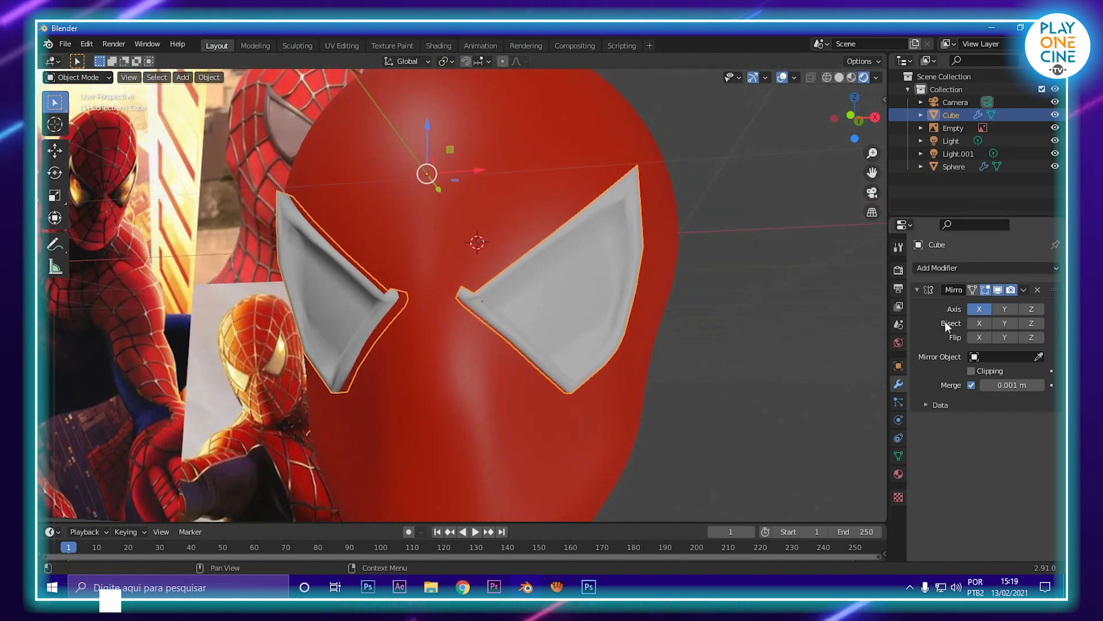
# - Add a Subdivision Surface modifier to the eyes and inspect the rounded rim and recess
pyautogui.click(949, 268)
pyautogui.click(825, 488)
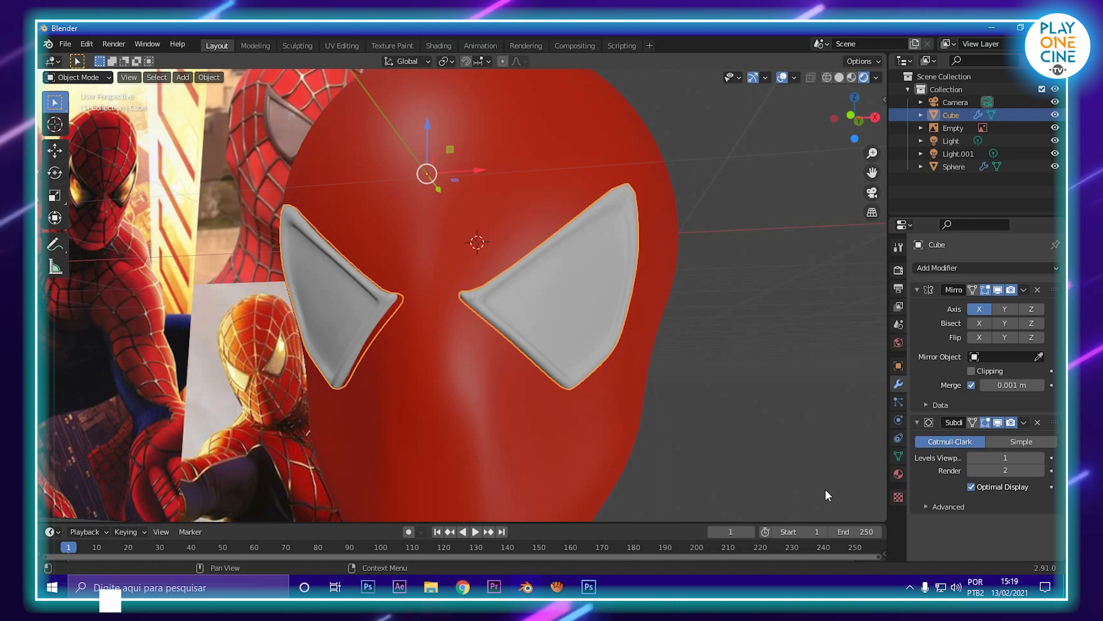
pyautogui.moveTo(525, 330); pyautogui.dragTo(404, 369, button='middle')
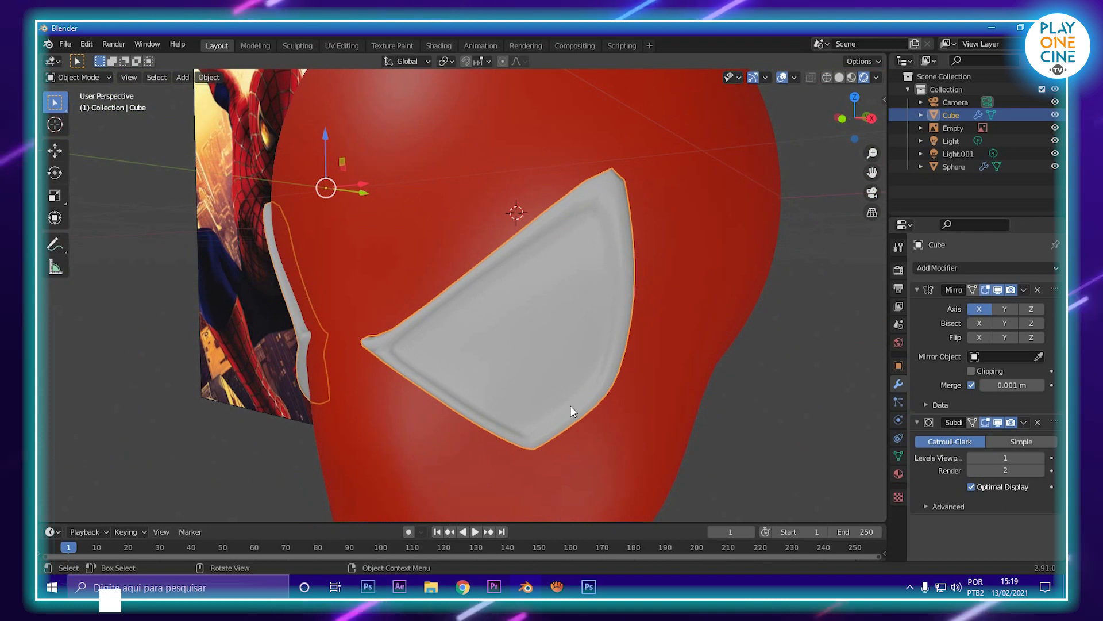
pyautogui.scroll(-1, 648, 400)
pyautogui.moveTo(648, 401); pyautogui.dragTo(722, 173, button='middle')
pyautogui.scroll(1, 693, 262)
pyautogui.scroll(2, 645, 297)
pyautogui.moveTo(547, 320); pyautogui.dragTo(231, 235, button='middle')
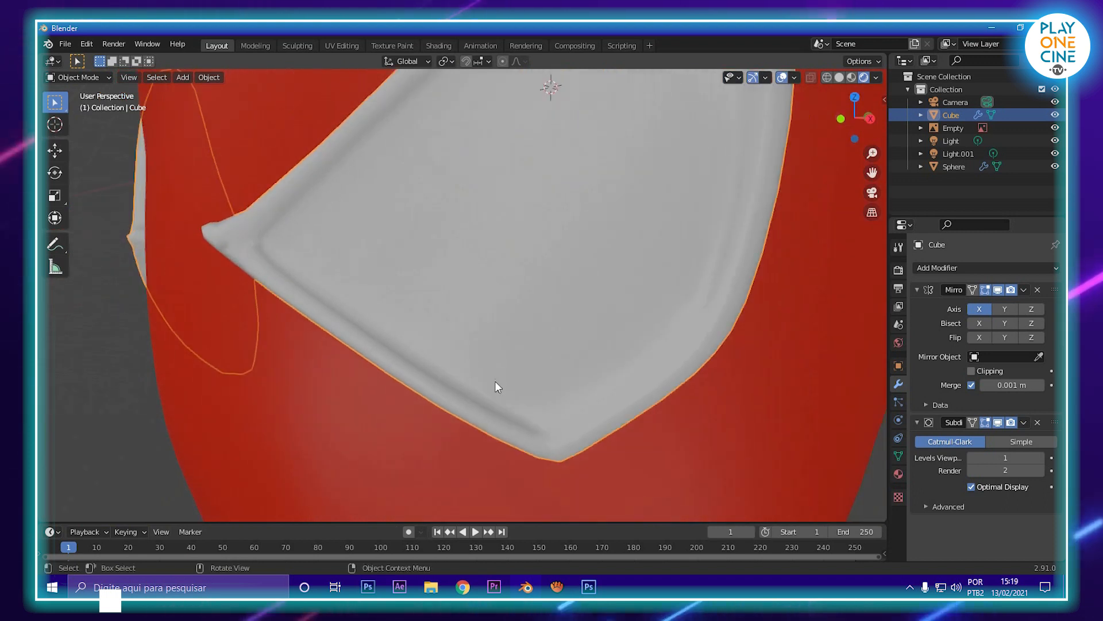
# - Add a loop cut around the recess's inner border, with a slide factor of about 0.66, to sharpen its edge
pyautogui.press('Tab')
pyautogui.moveTo(466, 344); pyautogui.dragTo(417, 348, button='middle')
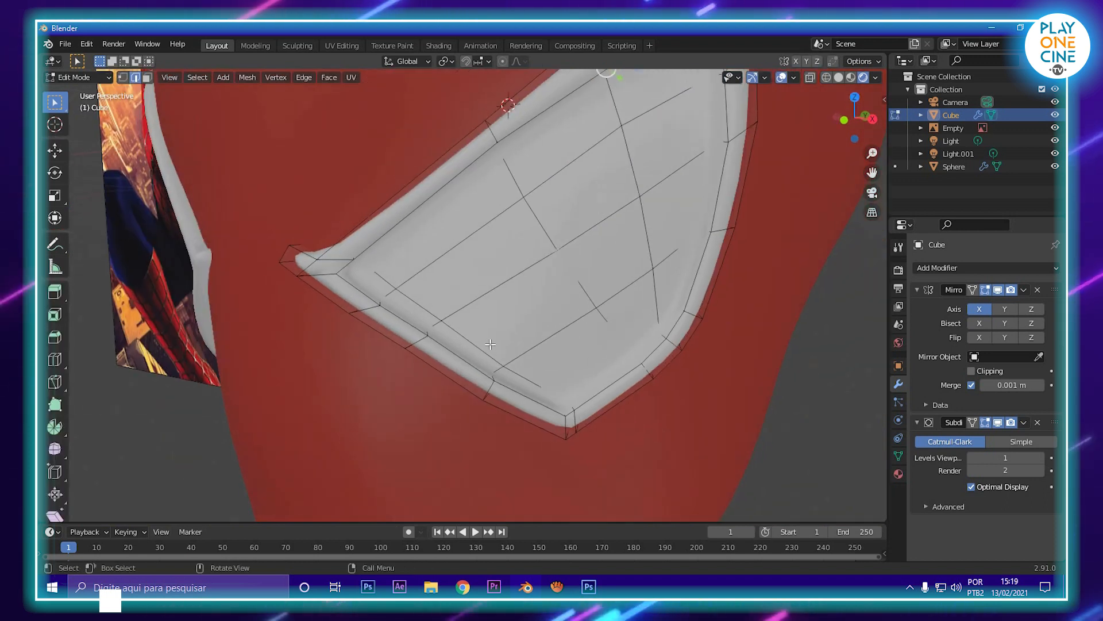
pyautogui.scroll(3, 344, 289)
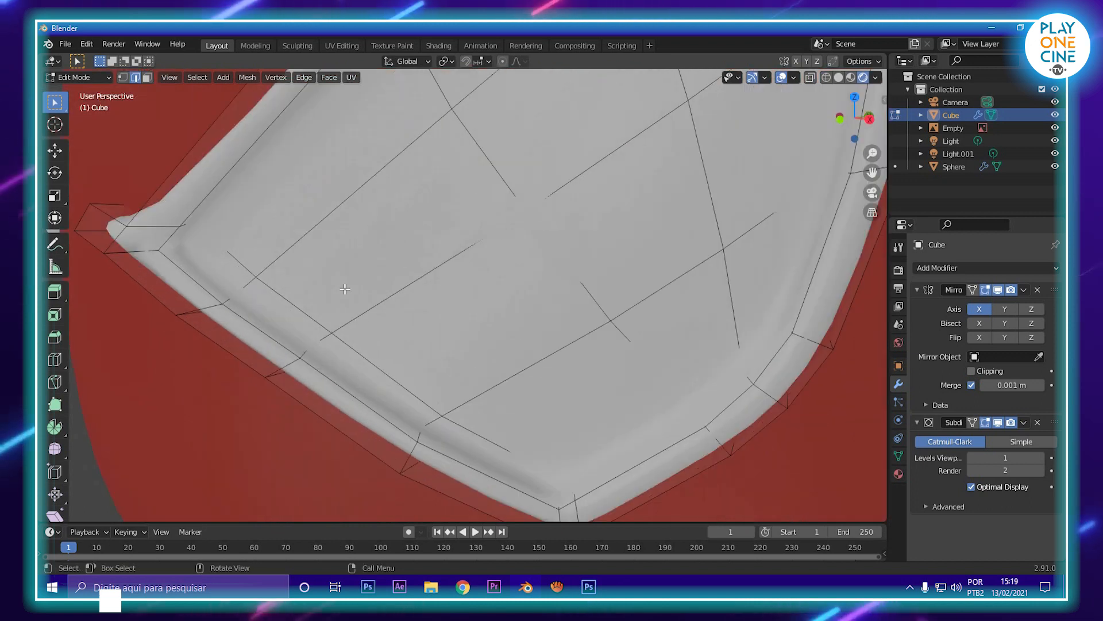
pyautogui.click(172, 247)
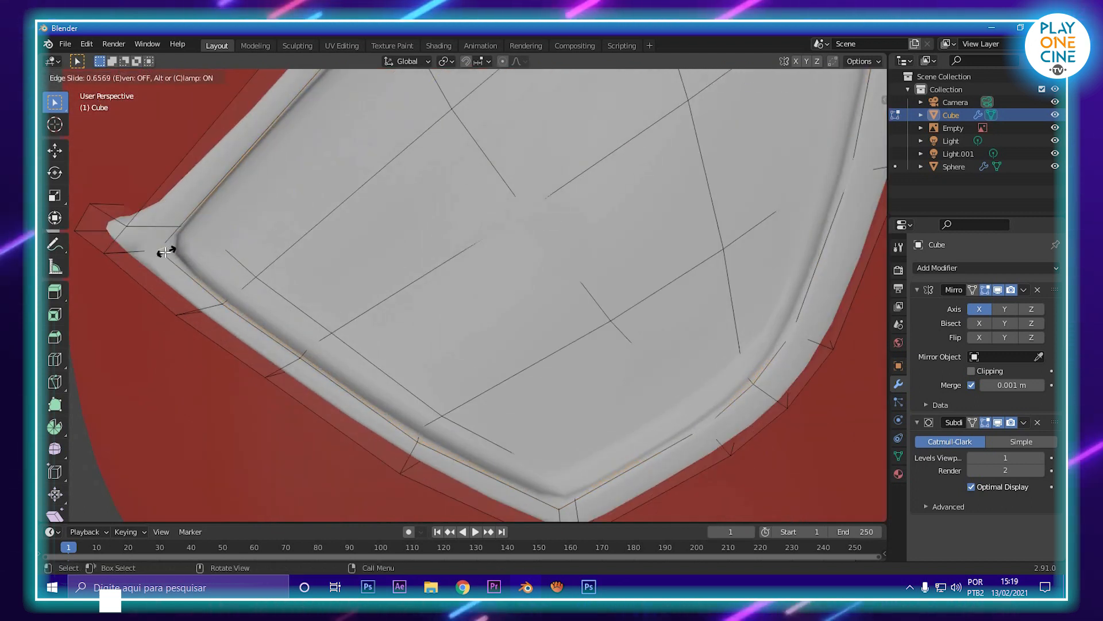
pyautogui.click(167, 251)
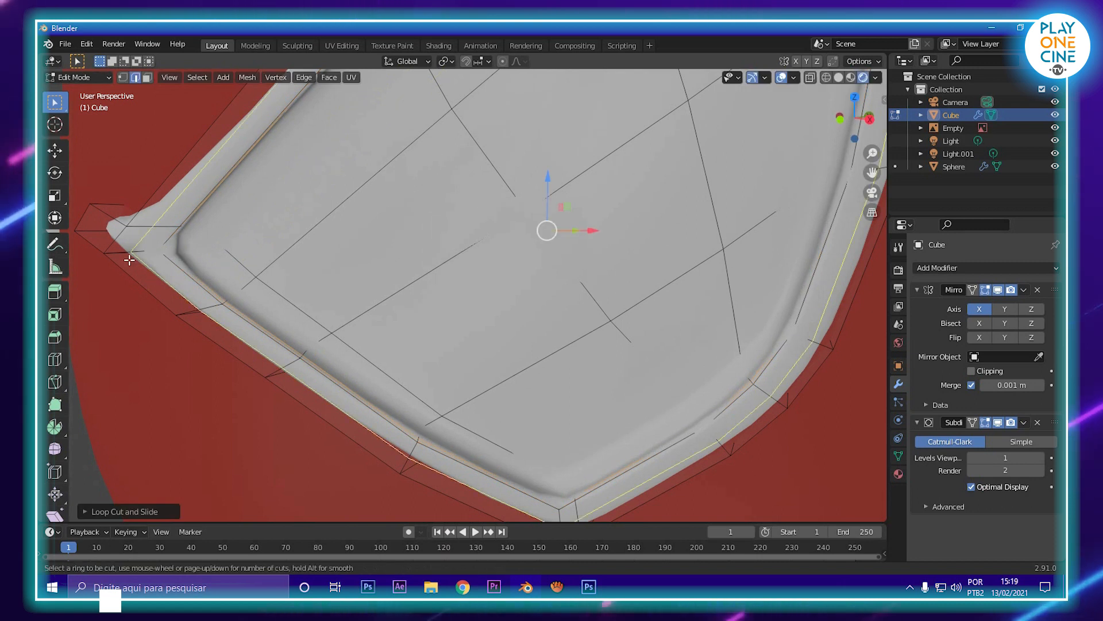
# - Add two loop cuts around the rim, one near the recess and one near the outer border, and check in Object Mode
pyautogui.hotkey('ctrl', 'r')
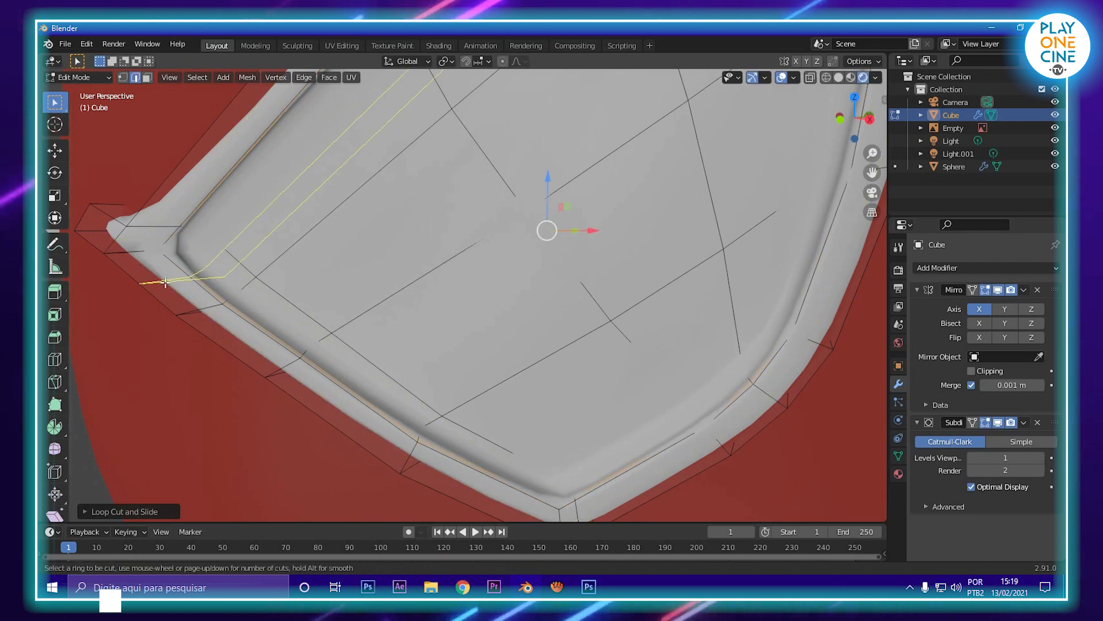
pyautogui.click(216, 317)
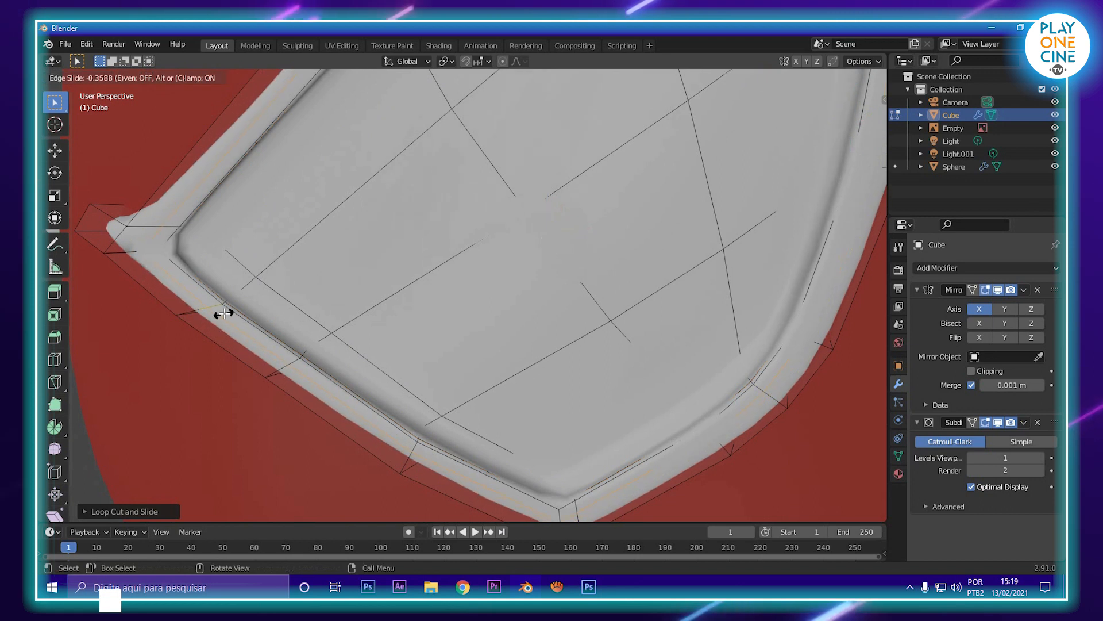
pyautogui.click(229, 310)
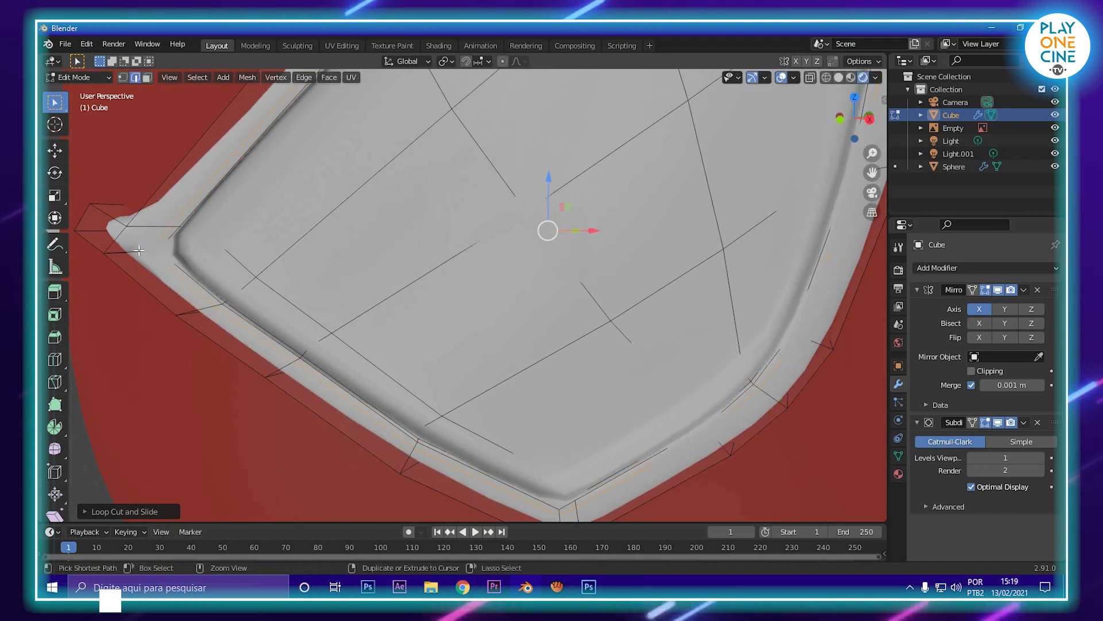
pyautogui.click(115, 247)
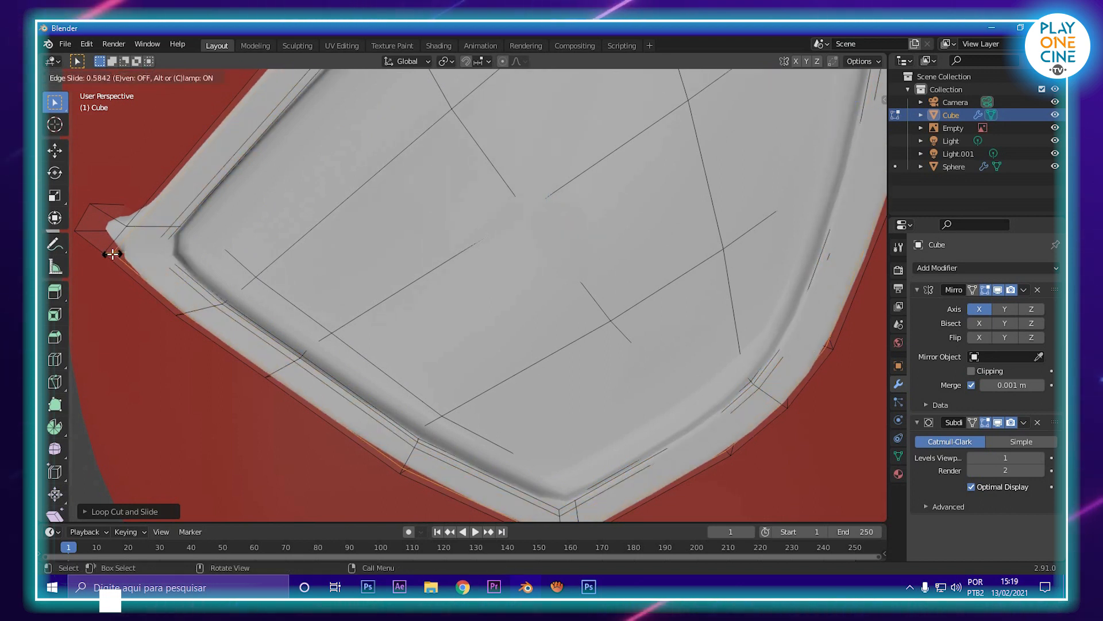
pyautogui.click(113, 254)
pyautogui.scroll(-8, 402, 275)
pyautogui.press('Tab')
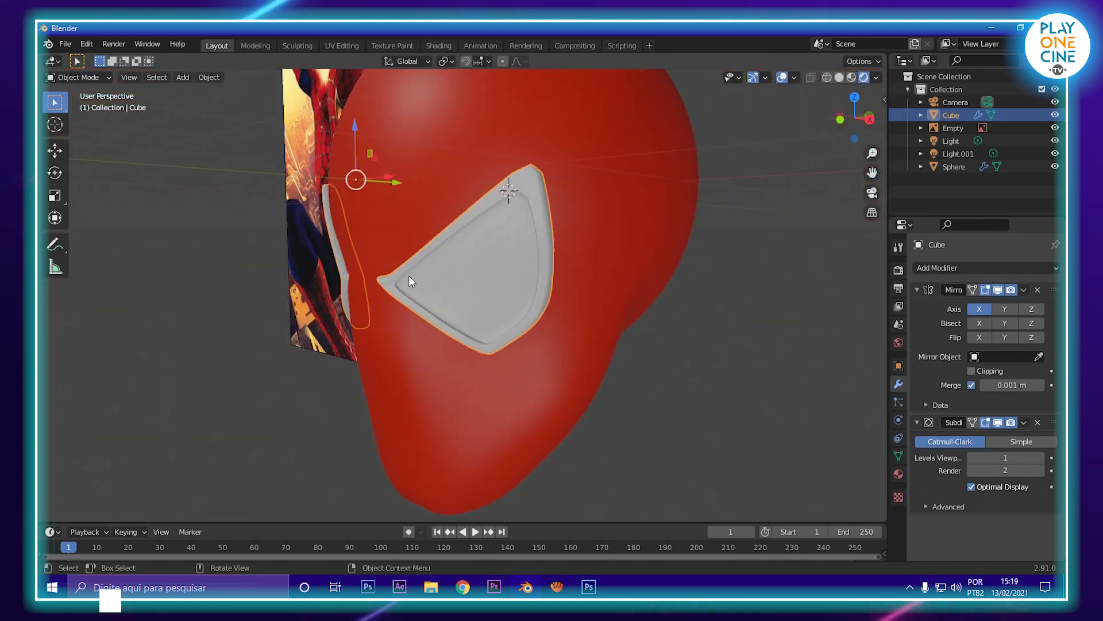
# - Add a loop cut near the eye's upper outer tip, slide it close to the tip, and check both eyes in Object Mode
pyautogui.press('Tab')
pyautogui.scroll(6, 535, 184)
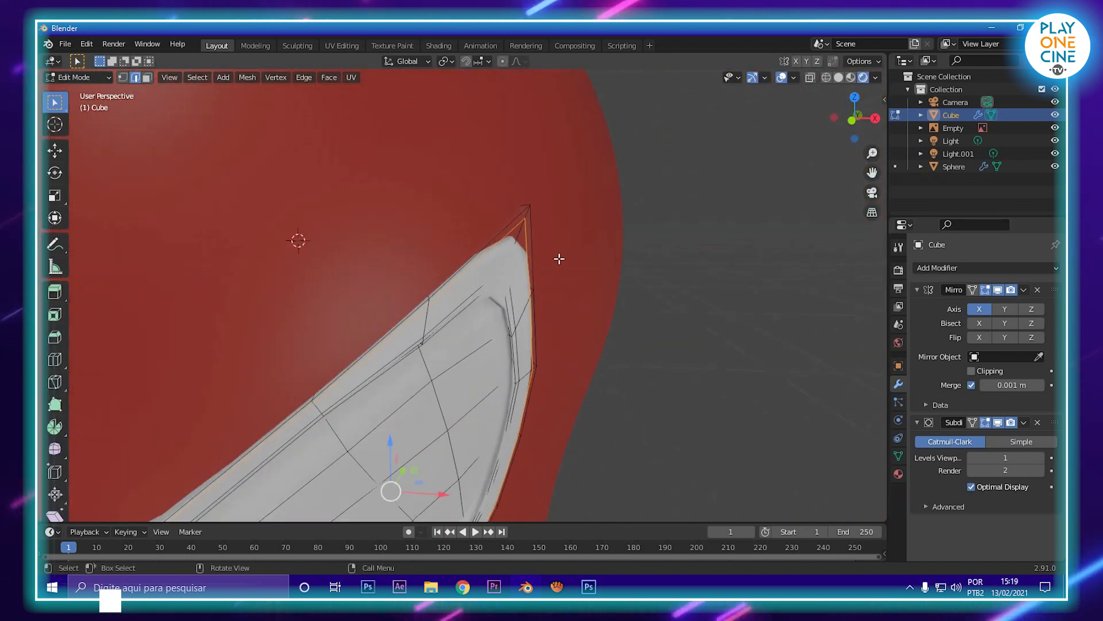
pyautogui.hotkey('ctrl', 'r')
pyautogui.click(580, 141)
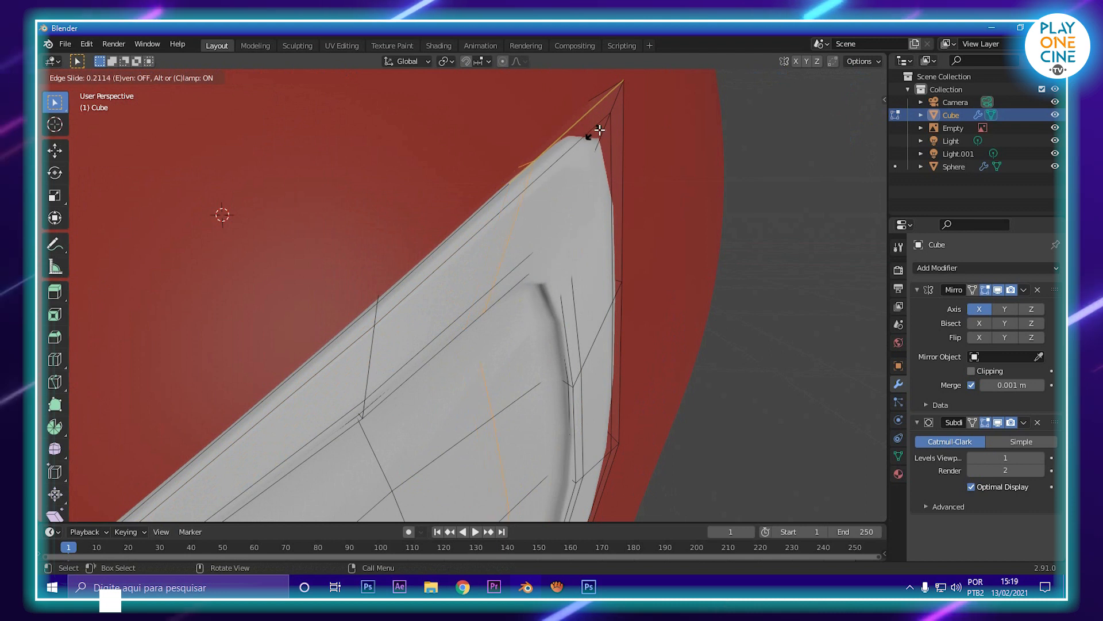
pyautogui.click(680, 69)
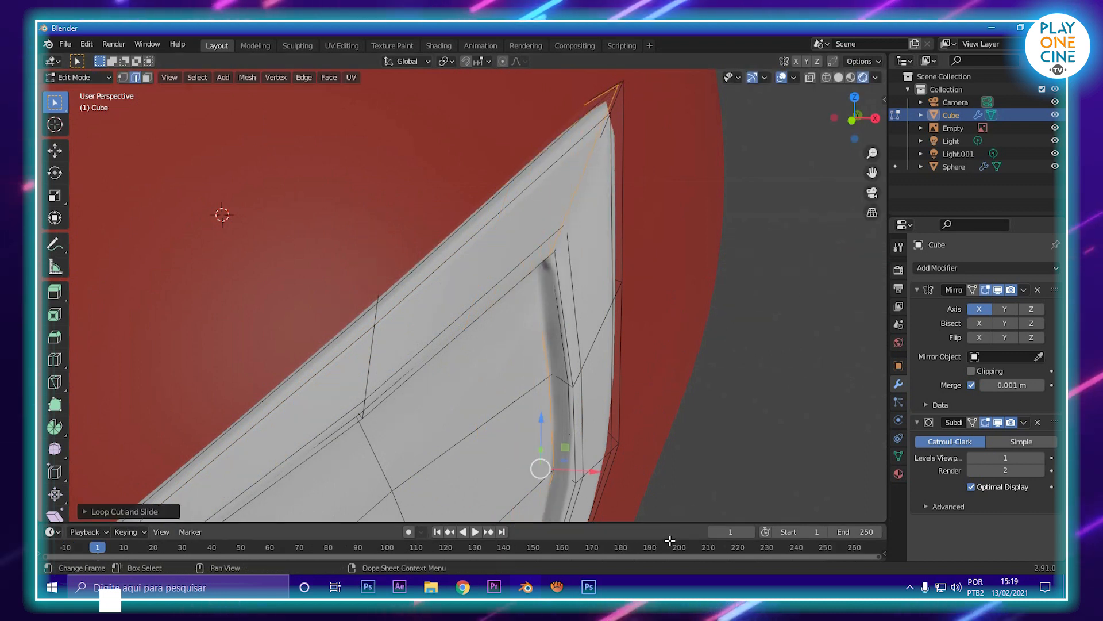
pyautogui.scroll(-5, 673, 388)
pyautogui.press('Tab')
pyautogui.scroll(-4, 674, 388)
pyautogui.moveTo(485, 352); pyautogui.dragTo(648, 370, button='middle')
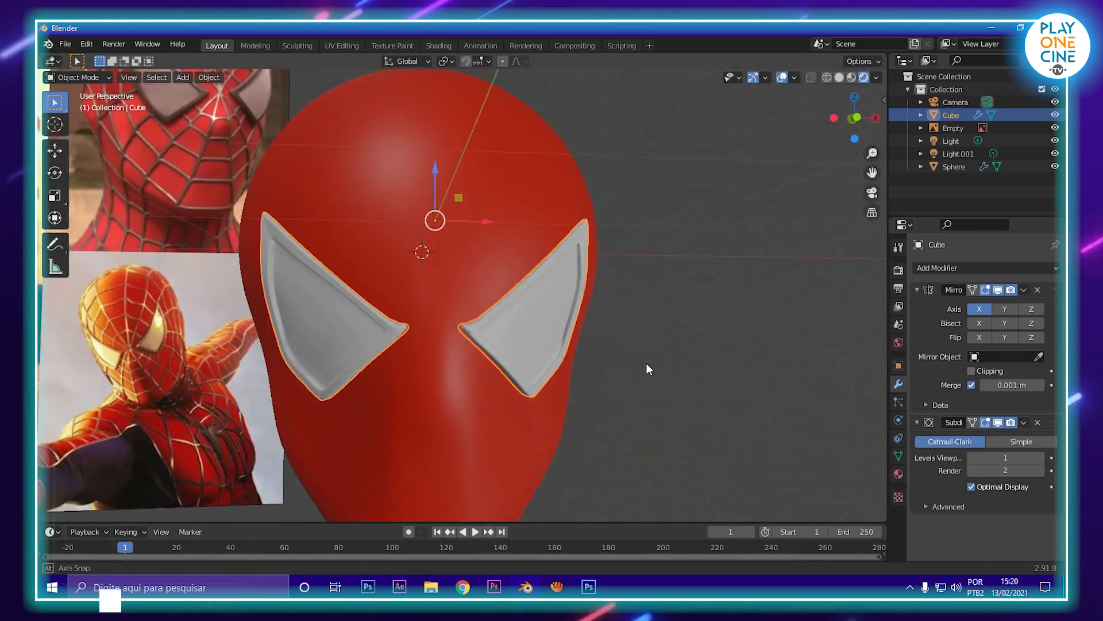
# - Add two loop cuts at the eye's inner corner with slide factors of about -0.69 and -0.66, and inspect both eyes in Object Mode
pyautogui.scroll(3, 626, 371)
pyautogui.scroll(2, 437, 399)
pyautogui.press('Tab')
pyautogui.scroll(5, 443, 374)
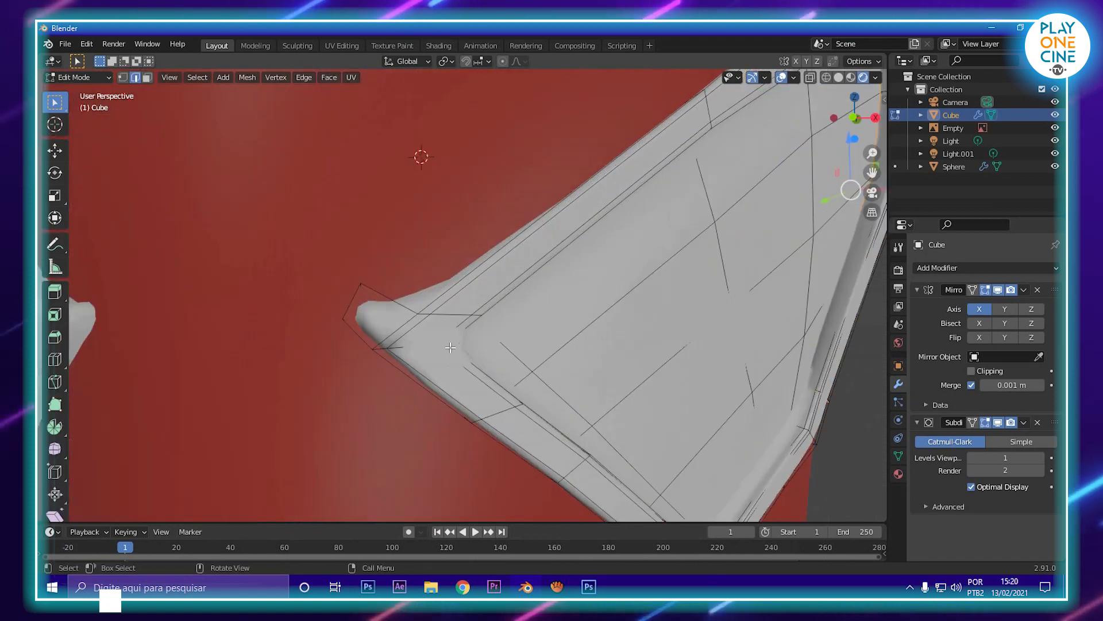
pyautogui.hotkey('ctrl', 'r')
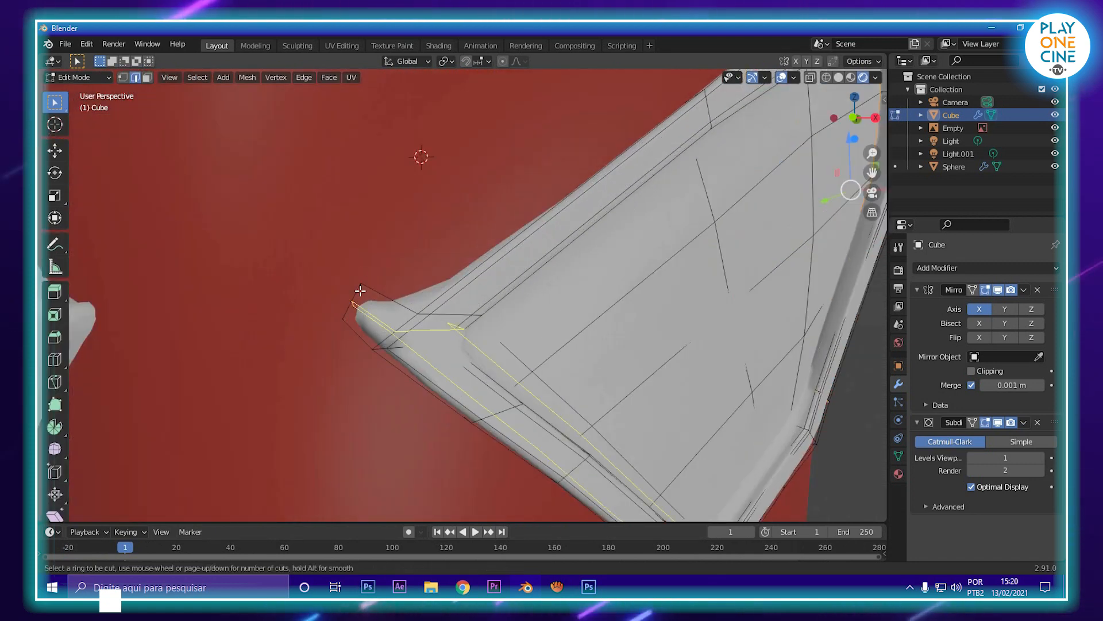
pyautogui.click(364, 315)
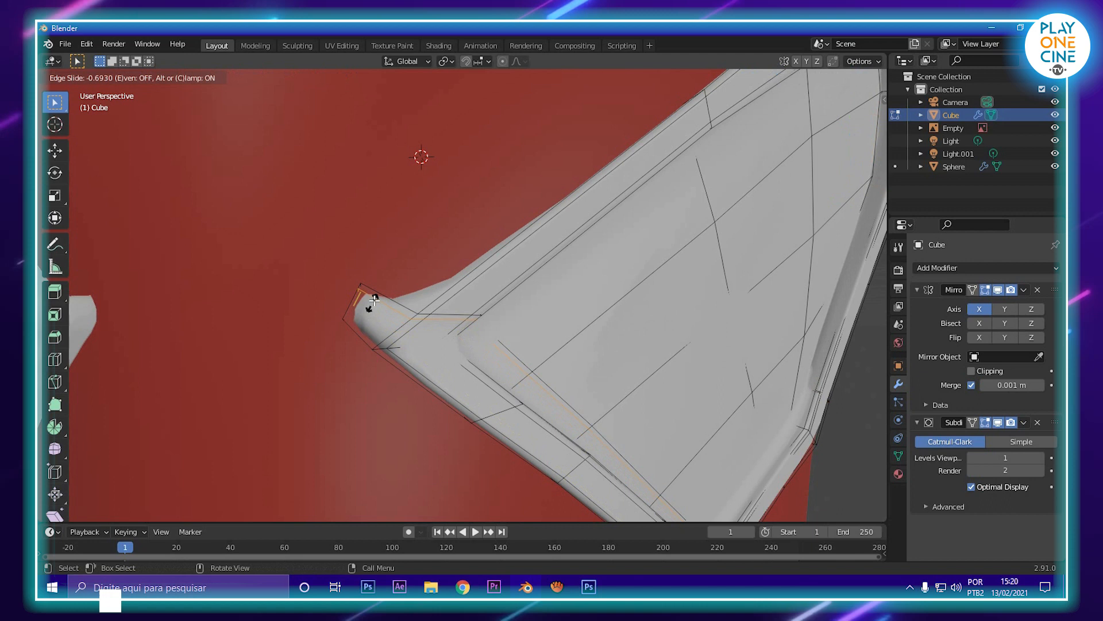
pyautogui.click(366, 302)
pyautogui.hotkey('ctrl', 'r')
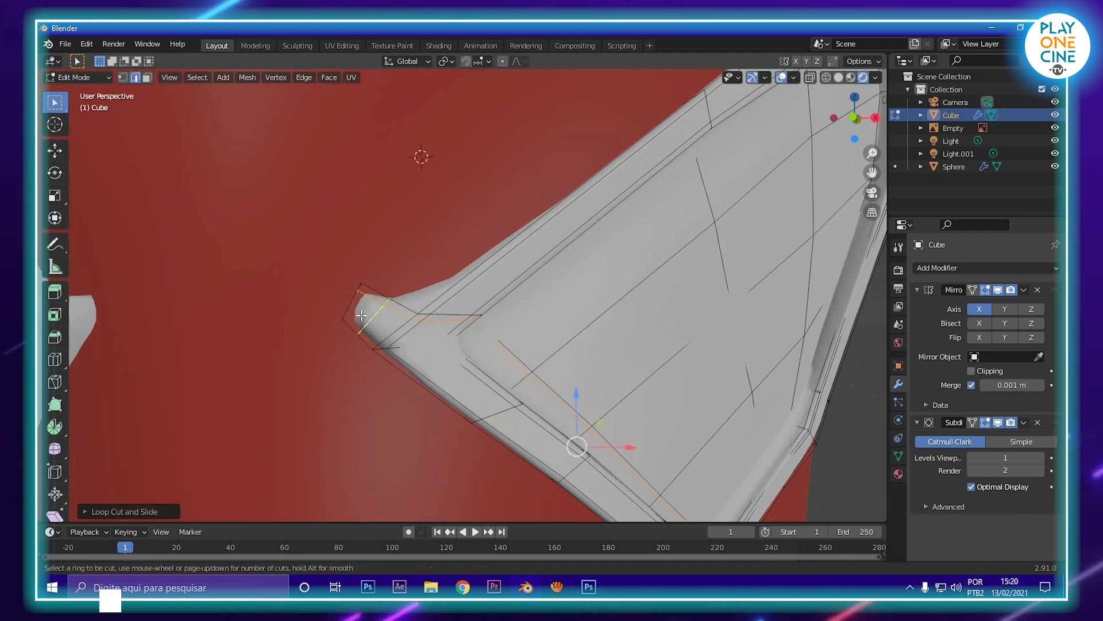
pyautogui.click(355, 315)
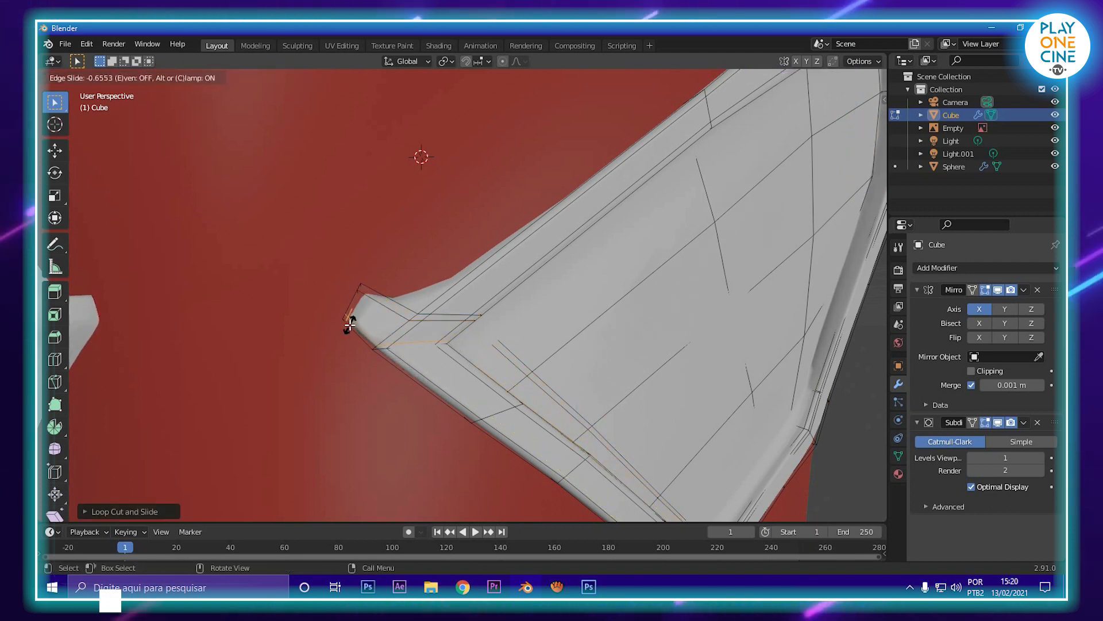
pyautogui.click(350, 324)
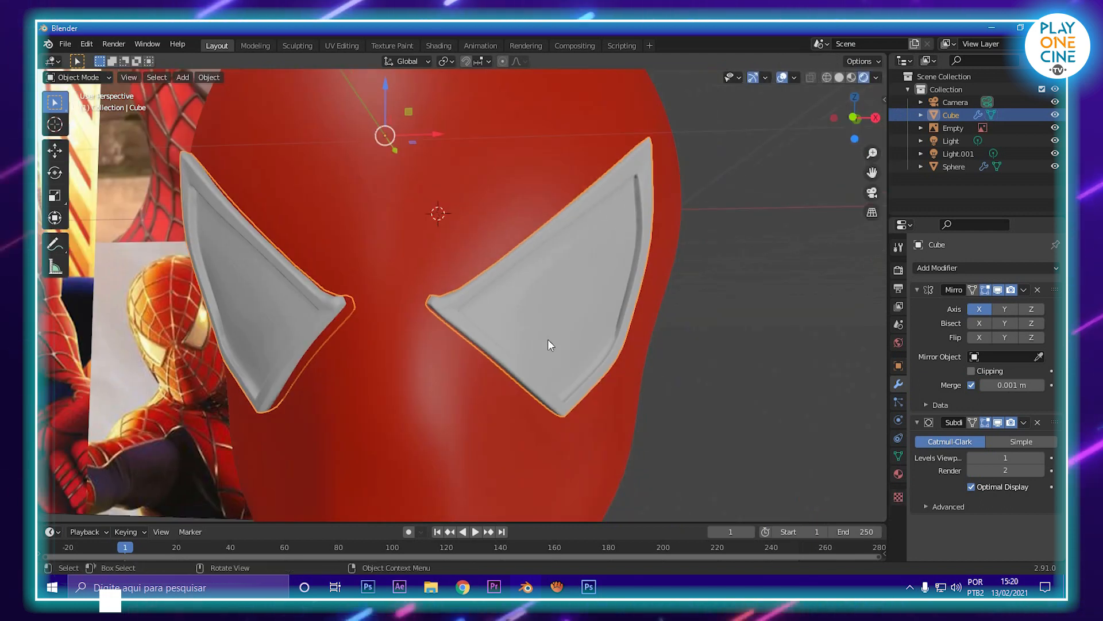
pyautogui.moveTo(547, 339)
pyautogui.mouseDown(button='middle')
pyautogui.moveTo(452, 344)
pyautogui.moveTo(551, 350)
pyautogui.moveTo(578, 370)
pyautogui.moveTo(529, 347)
pyautogui.moveTo(574, 328)
pyautogui.moveTo(457, 367)
pyautogui.moveTo(466, 346)
pyautogui.moveTo(584, 340)
pyautogui.moveTo(551, 340)
pyautogui.mouseUp(button='middle')
pyautogui.moveTo(505, 259); pyautogui.dragTo(648, 268, button='middle')
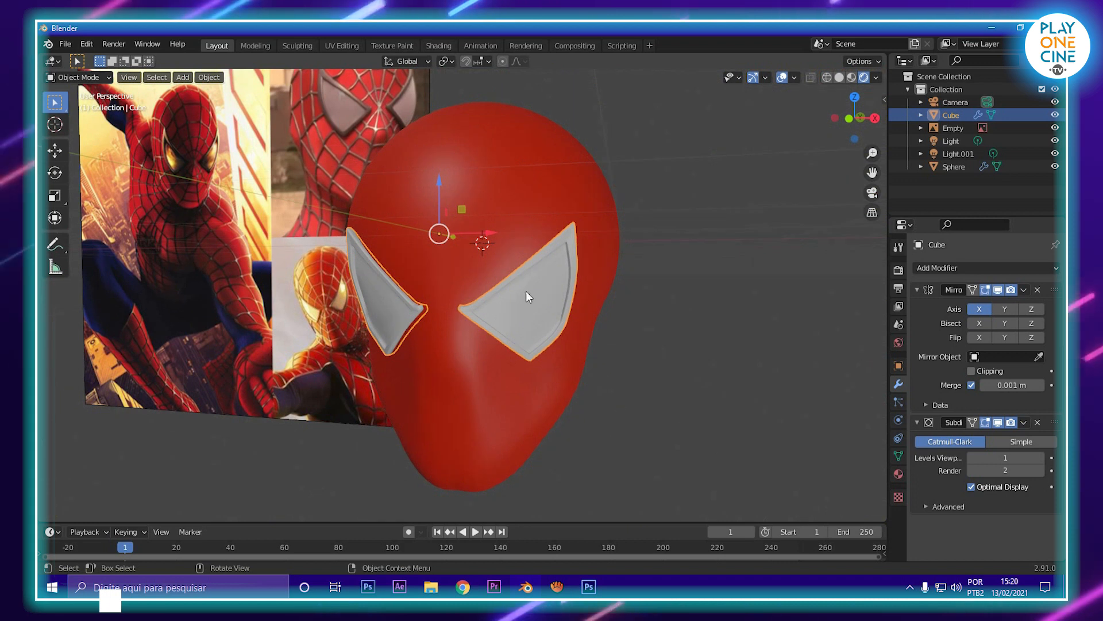
pyautogui.moveTo(592, 231); pyautogui.dragTo(583, 283, button='middle')
pyautogui.scroll(2, 584, 284)
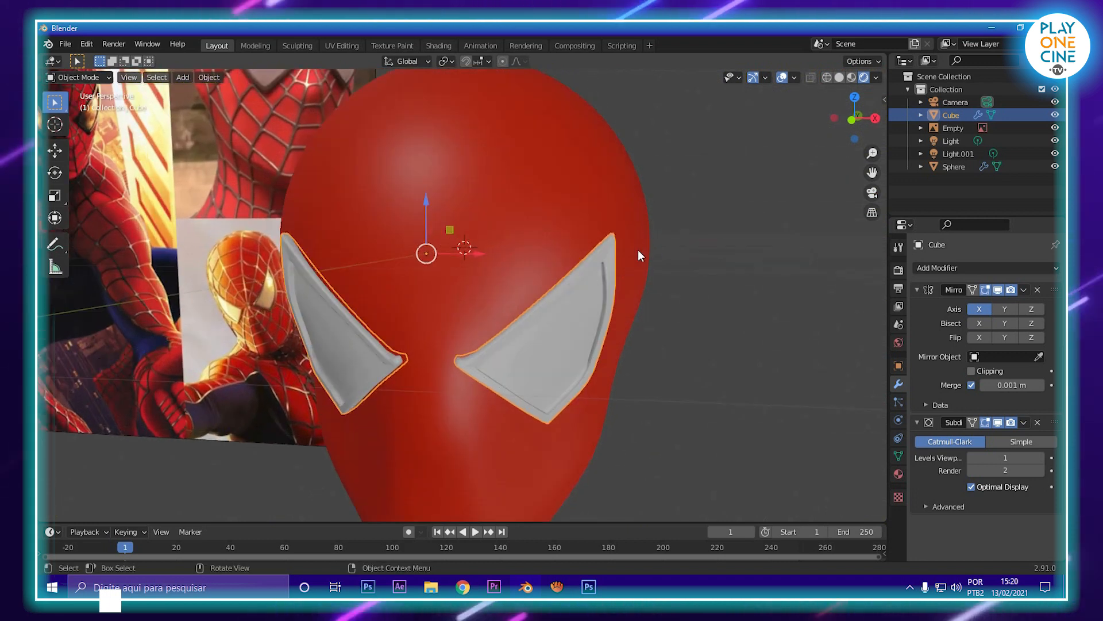
pyautogui.scroll(-3, 601, 250)
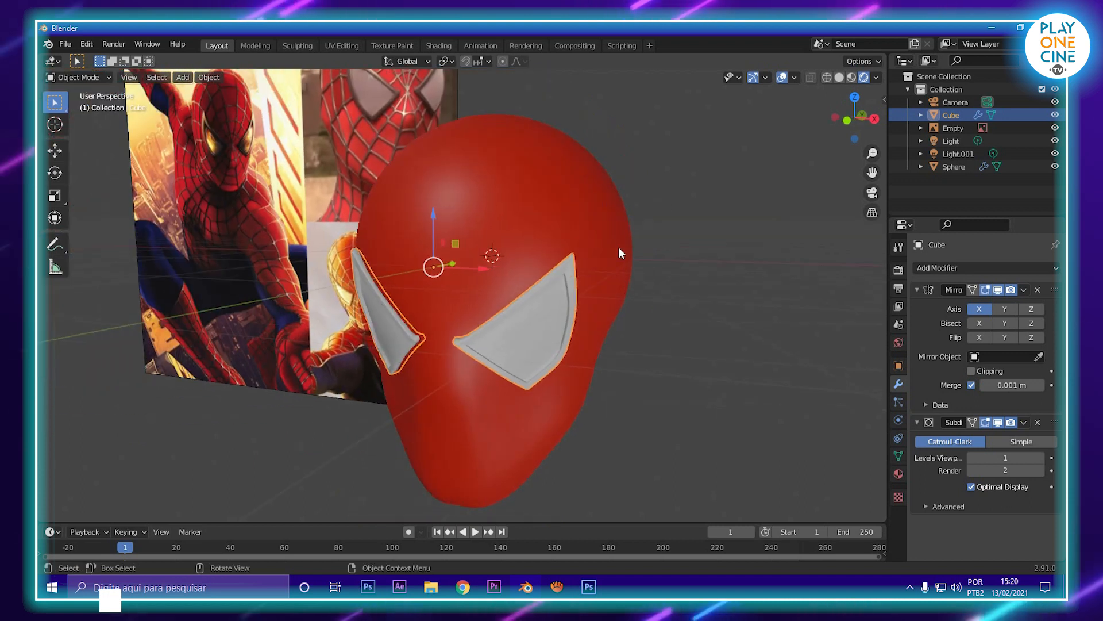
# - Select the adjacent face loops across the head's forehead and upper eye area, scale them along X, and shift them slightly inward
pyautogui.click(619, 247)
pyautogui.press('Tab')
pyautogui.moveTo(618, 247); pyautogui.dragTo(540, 282, button='middle')
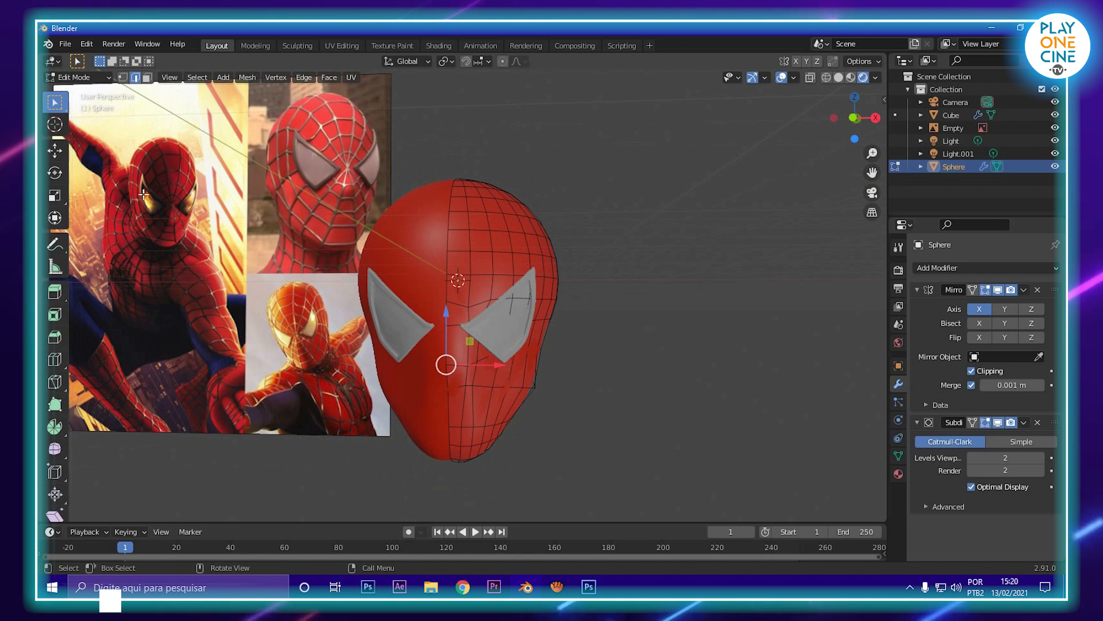
pyautogui.moveTo(397, 249); pyautogui.dragTo(517, 262, button='middle')
pyautogui.keyDown('alt'); pyautogui.click(534, 257); pyautogui.keyUp('alt')
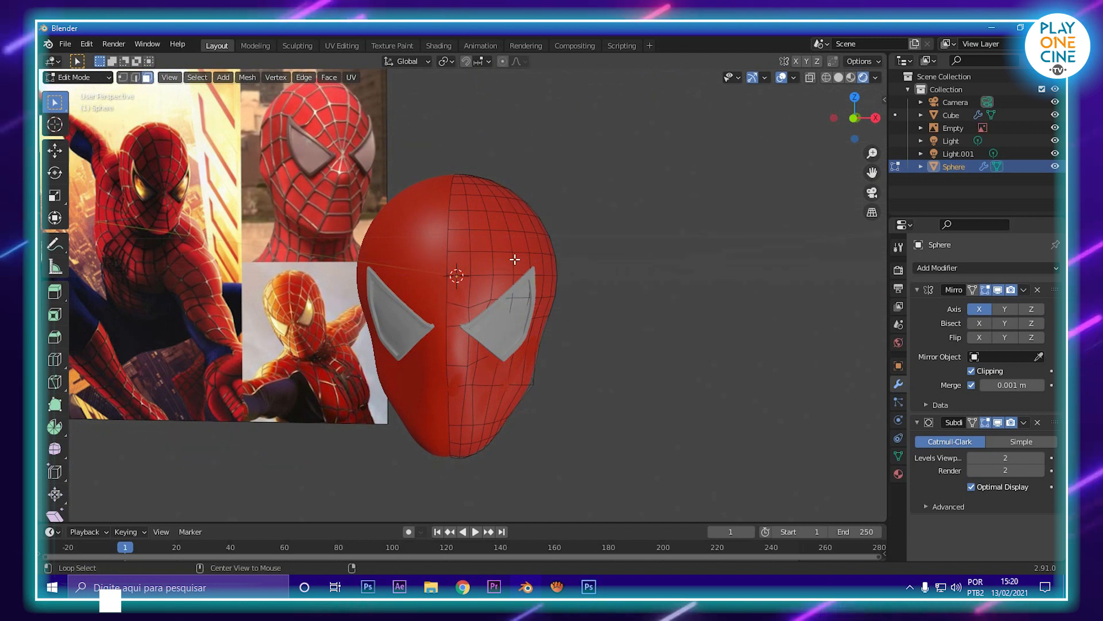
pyautogui.keyDown('alt'); pyautogui.click(515, 260); pyautogui.keyUp('alt')
pyautogui.scroll(4, 505, 192)
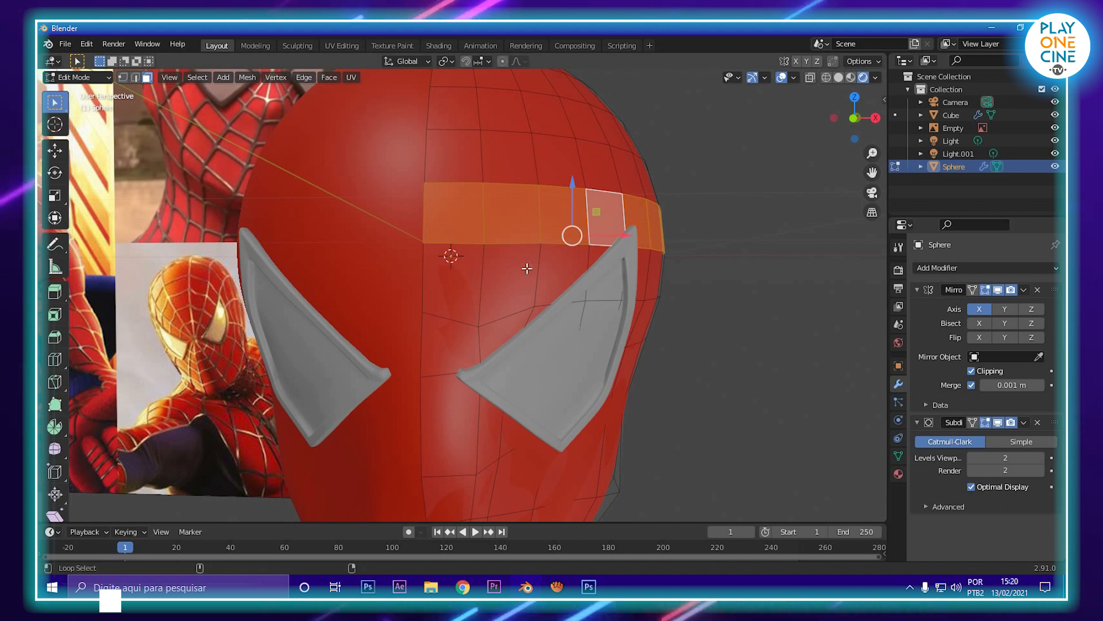
pyautogui.keyDown('alt'); pyautogui.keyDown('shift'); pyautogui.click(541, 258); pyautogui.keyUp('shift'); pyautogui.keyUp('alt')
pyautogui.scroll(-3, 633, 228)
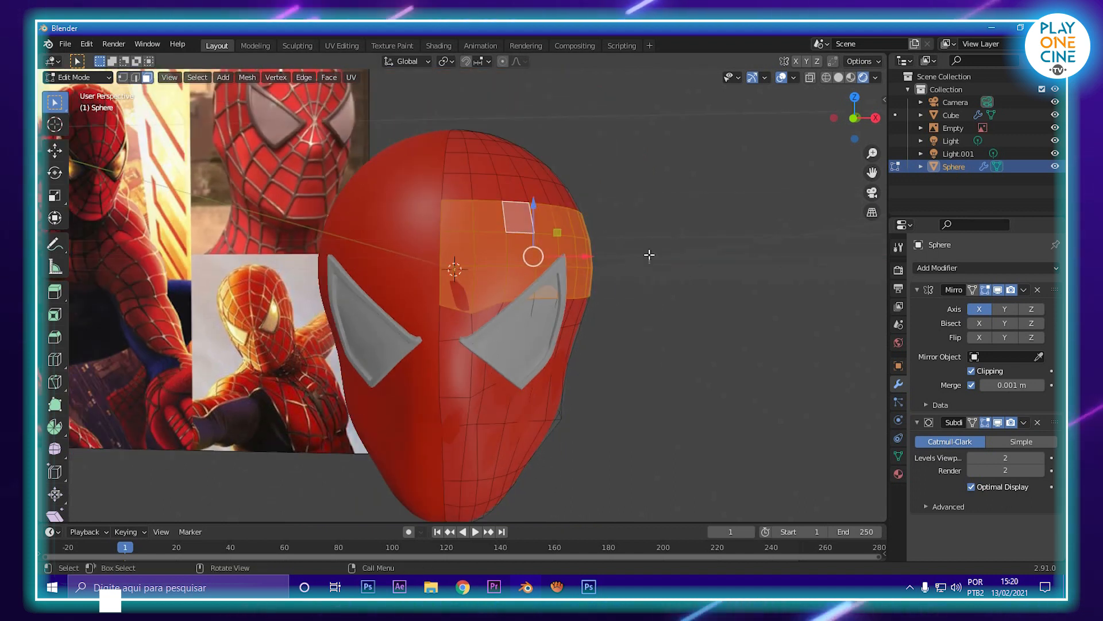
pyautogui.press('s')
pyautogui.press('x')
pyautogui.click(630, 260)
pyautogui.moveTo(592, 255); pyautogui.dragTo(585, 255)
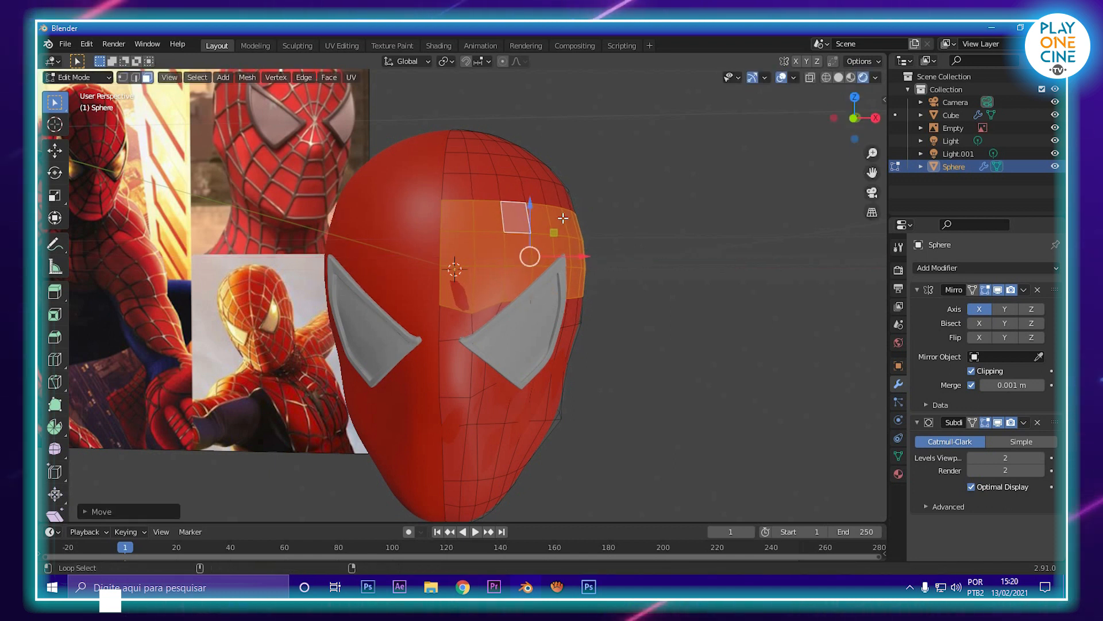
# - Select only the face loop just above the eyes and scale it to about 0.93 along X
pyautogui.keyDown('alt'); pyautogui.click(570, 273); pyautogui.keyUp('alt')
pyautogui.keyDown('alt'); pyautogui.click(573, 277); pyautogui.keyUp('alt')
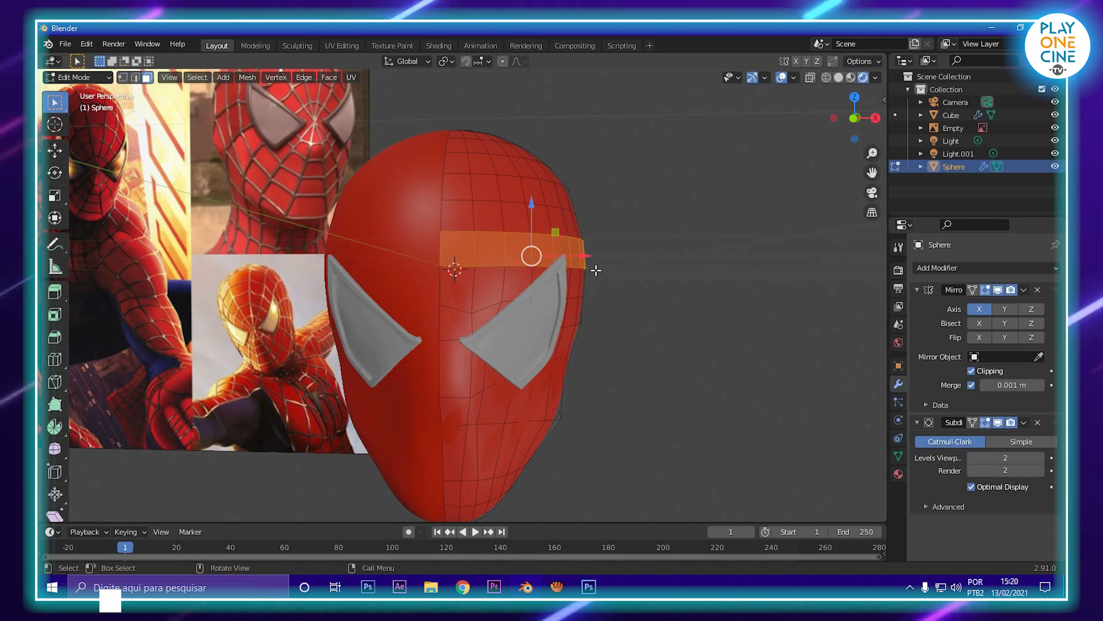
pyautogui.press('s')
pyautogui.press('x')
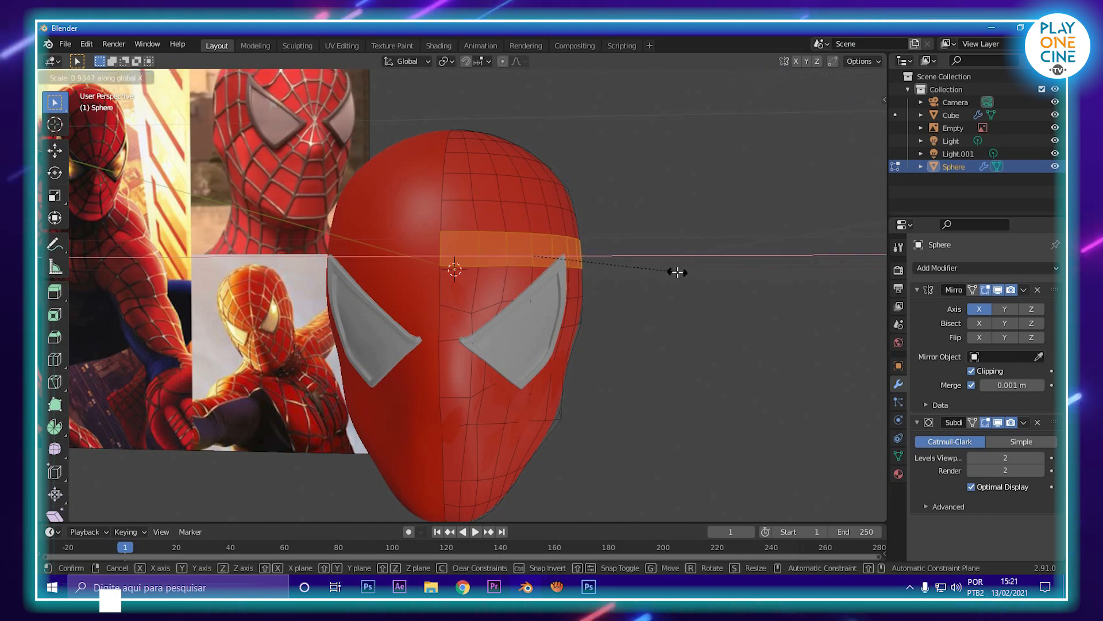
pyautogui.click(677, 272)
pyautogui.press('g')
pyautogui.press('x')
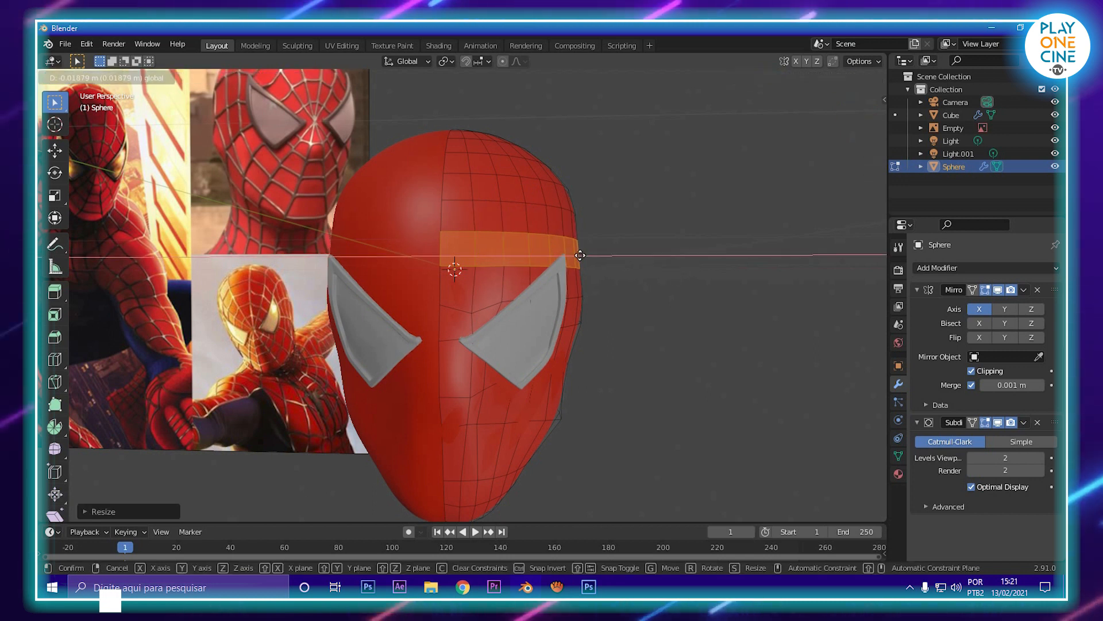
pyautogui.press('Escape')
# - Examine the side of the head in Object and Edit Mode to judge how the eye sits against the surface
pyautogui.press('Tab')
pyautogui.moveTo(623, 298); pyautogui.dragTo(546, 287, button='middle')
pyautogui.scroll(4, 478, 313)
pyautogui.press('Tab')
pyautogui.scroll(-4, 480, 324)
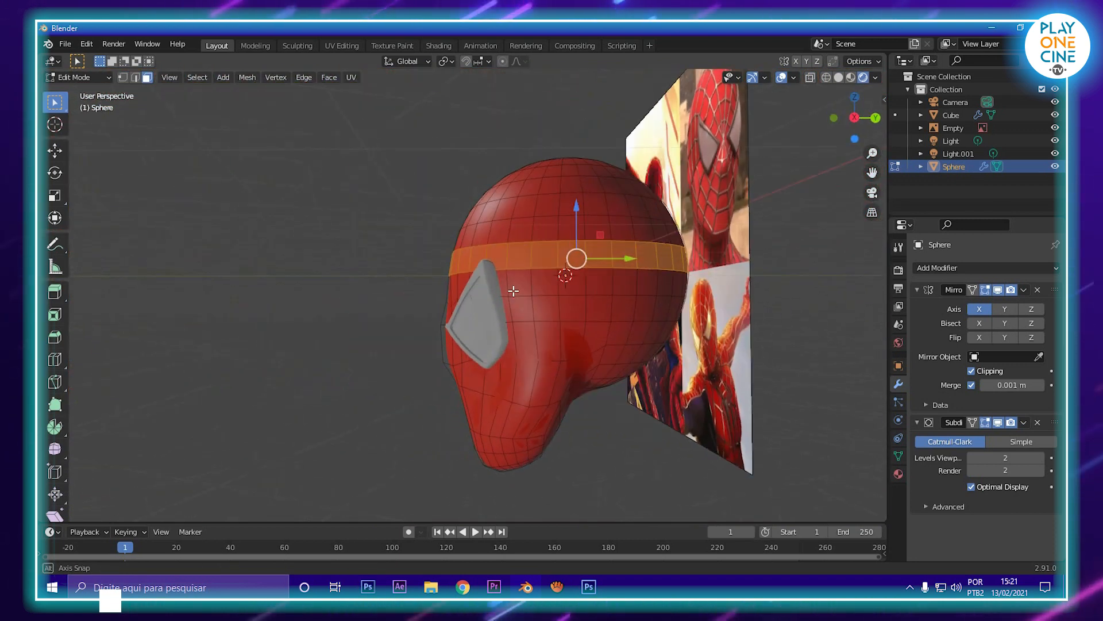
pyautogui.scroll(5, 511, 293)
pyautogui.press('Tab')
pyautogui.scroll(3, 511, 293)
# - Open the eyes mesh in Edit Mode and show it in Wireframe shading, framed on the upper outer corner
pyautogui.click(517, 270)
pyautogui.scroll(-5, 559, 299)
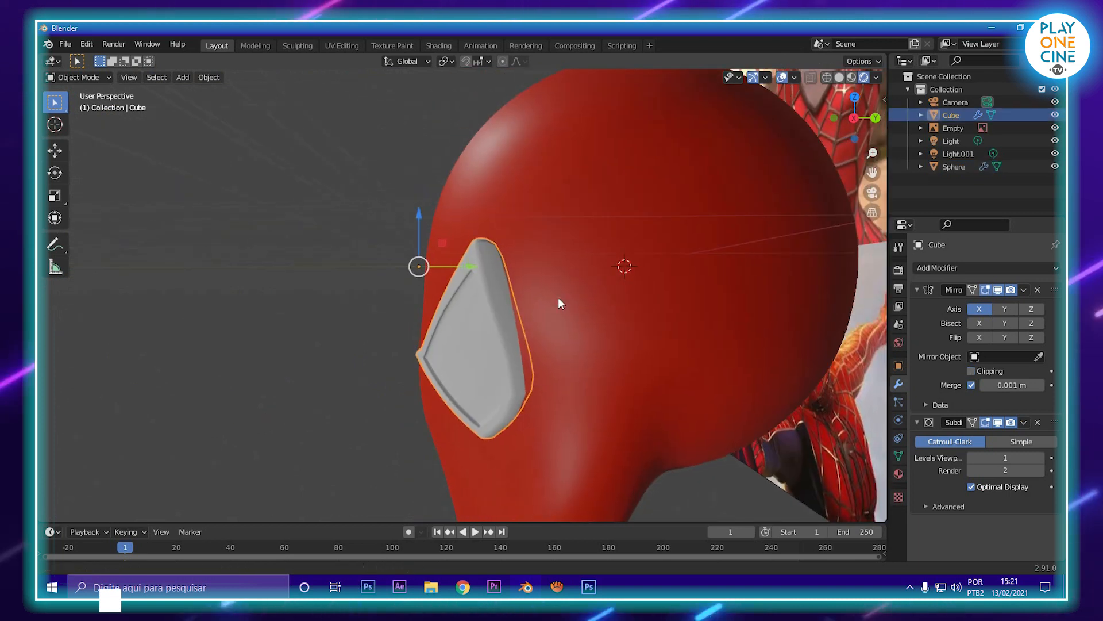
pyautogui.scroll(3, 500, 291)
pyautogui.press('Tab')
pyautogui.moveTo(480, 256)
pyautogui.mouseDown(button='middle')
pyautogui.moveTo(552, 239)
pyautogui.moveTo(520, 281)
pyautogui.moveTo(554, 297)
pyautogui.moveTo(522, 294)
pyautogui.moveTo(553, 280)
pyautogui.moveTo(542, 173)
pyautogui.mouseUp(button='middle')
pyautogui.scroll(3, 520, 281)
pyautogui.press('z')
pyautogui.click(465, 287)
# - Box-select the faces at the eye's upper outer corner and, in Solid shading, shift them slightly back along Y
pyautogui.moveTo(584, 265); pyautogui.dragTo(585, 264)
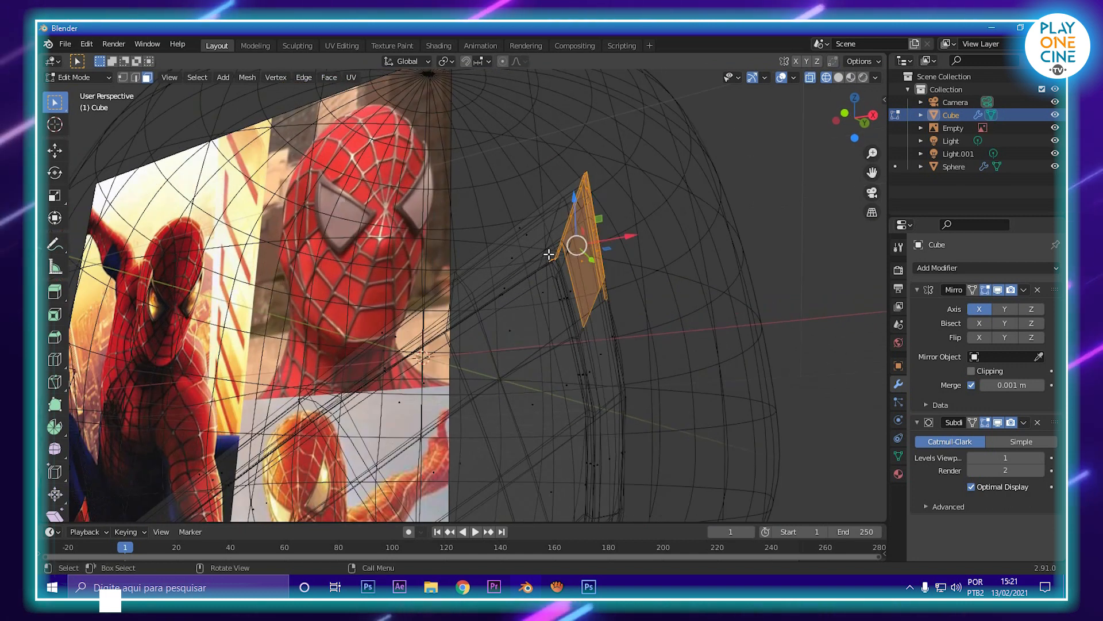
pyautogui.moveTo(479, 177); pyautogui.dragTo(581, 320)
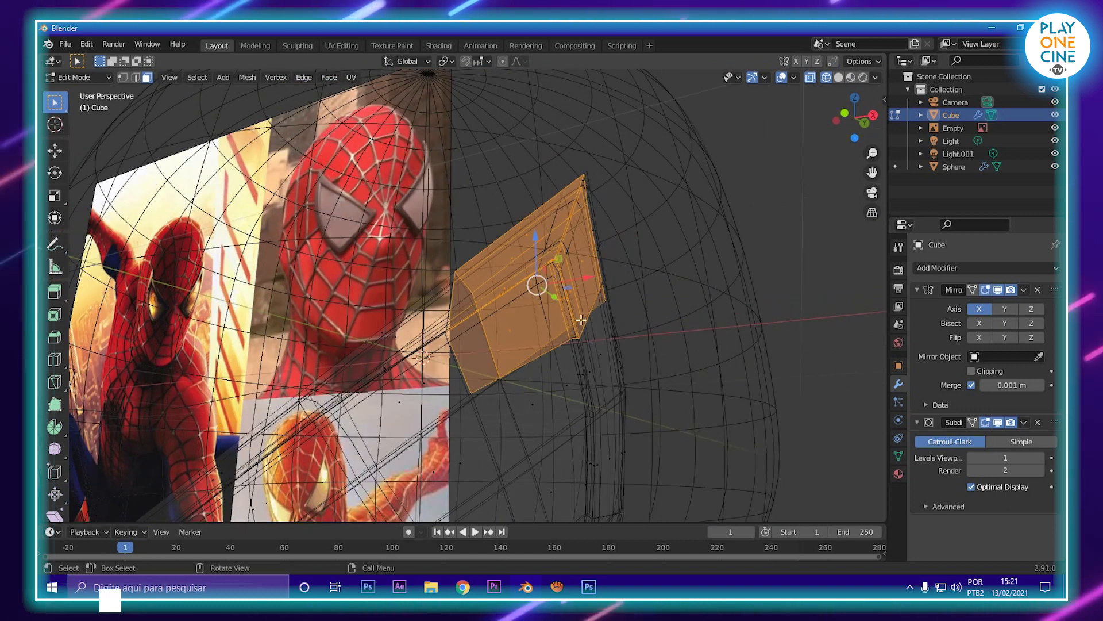
pyautogui.moveTo(584, 160); pyautogui.dragTo(646, 251)
pyautogui.moveTo(645, 251); pyautogui.dragTo(507, 353, button='middle')
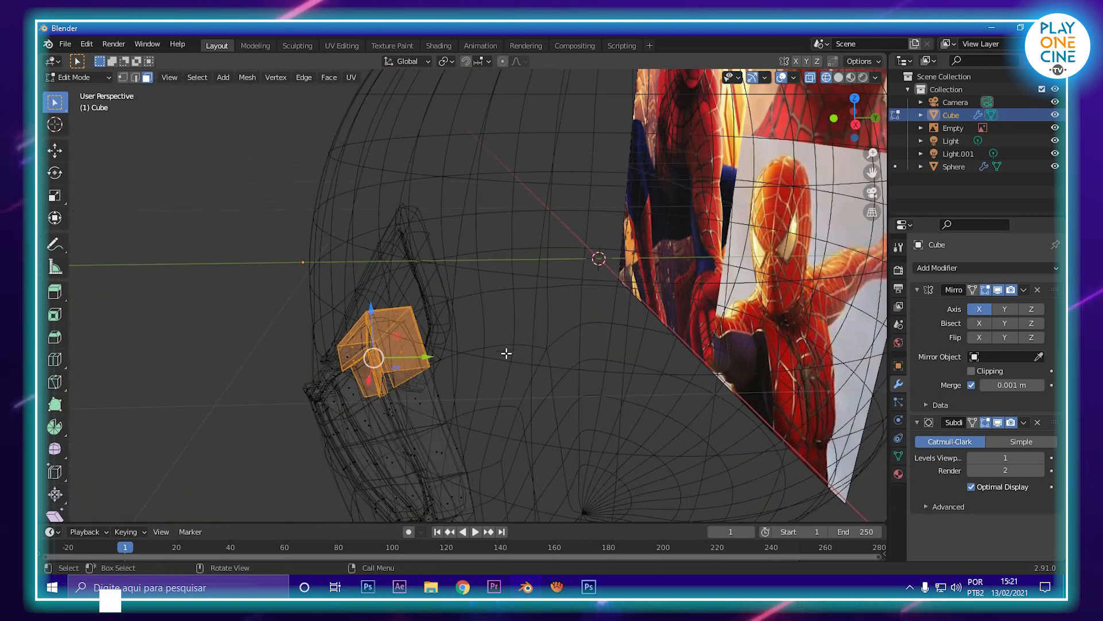
pyautogui.click(598, 353)
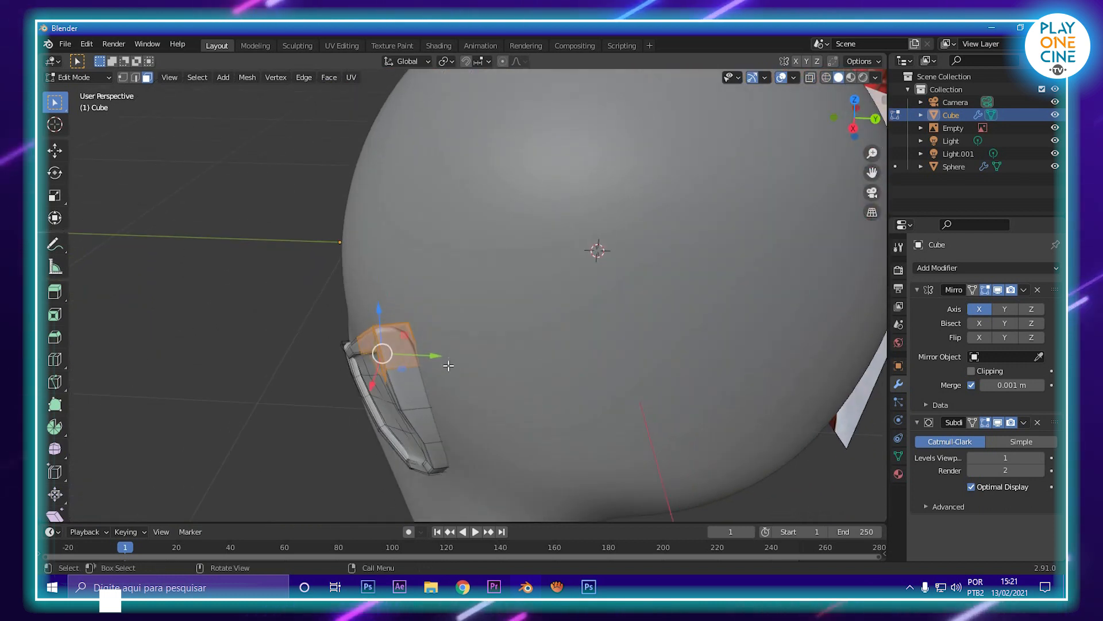
pyautogui.moveTo(555, 407); pyautogui.dragTo(507, 307, button='middle')
pyautogui.moveTo(470, 326); pyautogui.dragTo(480, 322)
# - In Wireframe shading, select only the small faces at the eye's upper outer tip and at the recess corner below it
pyautogui.moveTo(473, 358)
pyautogui.mouseDown(button='middle')
pyautogui.moveTo(508, 325)
pyautogui.moveTo(510, 347)
pyautogui.moveTo(448, 313)
pyautogui.moveTo(483, 278)
pyautogui.moveTo(552, 356)
pyautogui.mouseUp(button='middle')
pyautogui.scroll(3, 509, 361)
pyautogui.press('z')
pyautogui.click(467, 362)
pyautogui.moveTo(466, 362); pyautogui.dragTo(568, 209, button='middle')
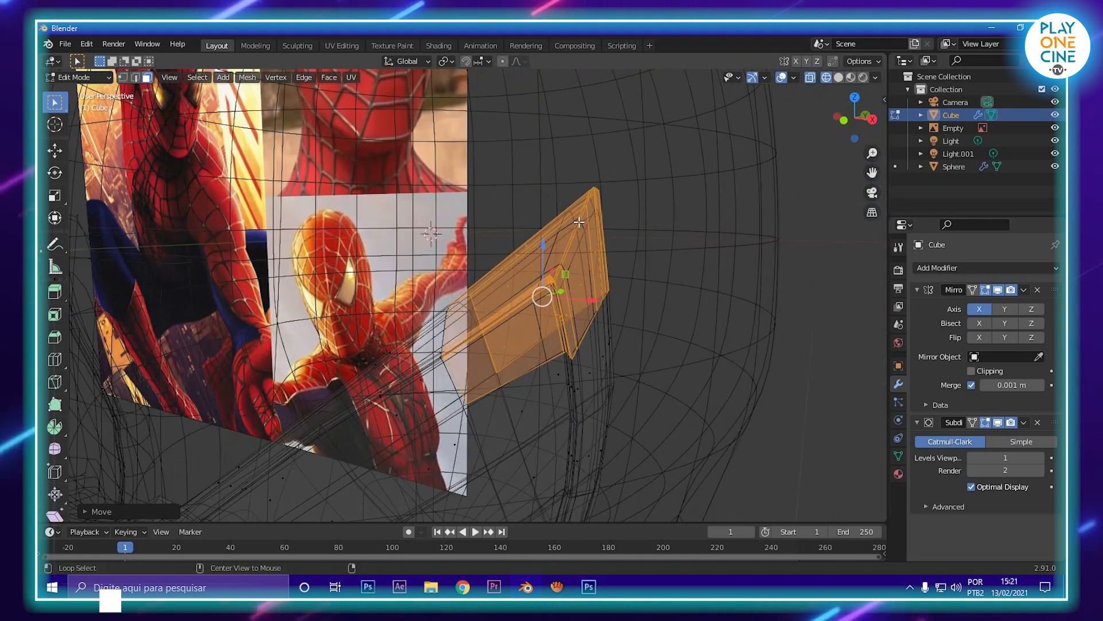
pyautogui.scroll(6, 594, 184)
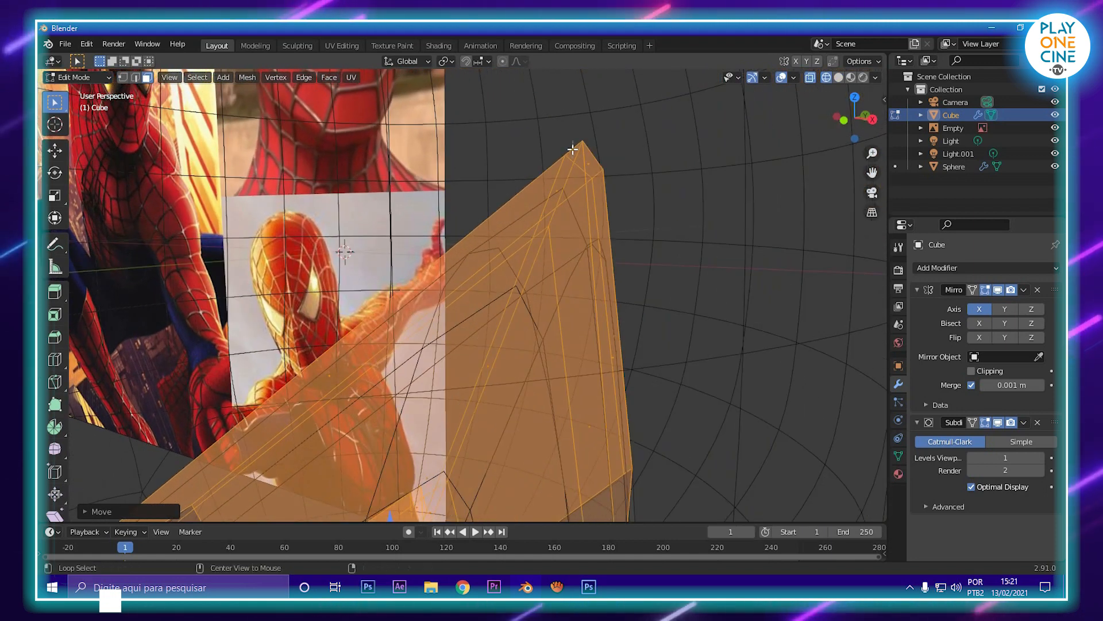
pyautogui.keyDown('alt'); pyautogui.click(575, 152); pyautogui.keyUp('alt')
pyautogui.keyDown('alt'); pyautogui.scroll(-2, 604, 212); pyautogui.keyUp('alt')
pyautogui.scroll(-2, 608, 216)
pyautogui.moveTo(607, 217); pyautogui.dragTo(515, 318, button='middle')
pyautogui.scroll(4, 581, 238)
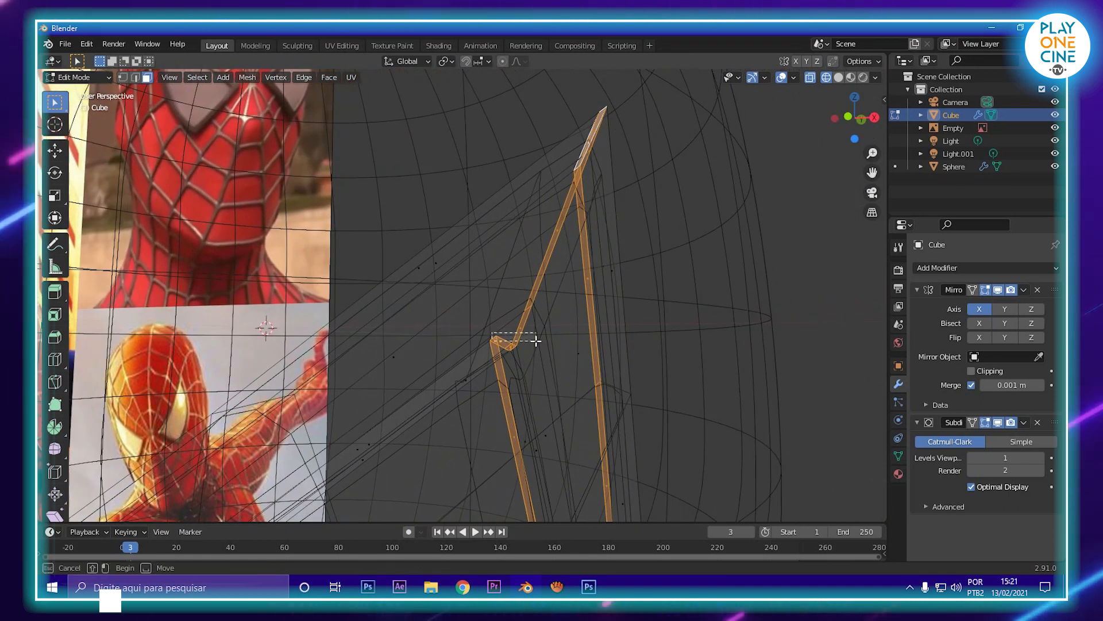
pyautogui.click(524, 329)
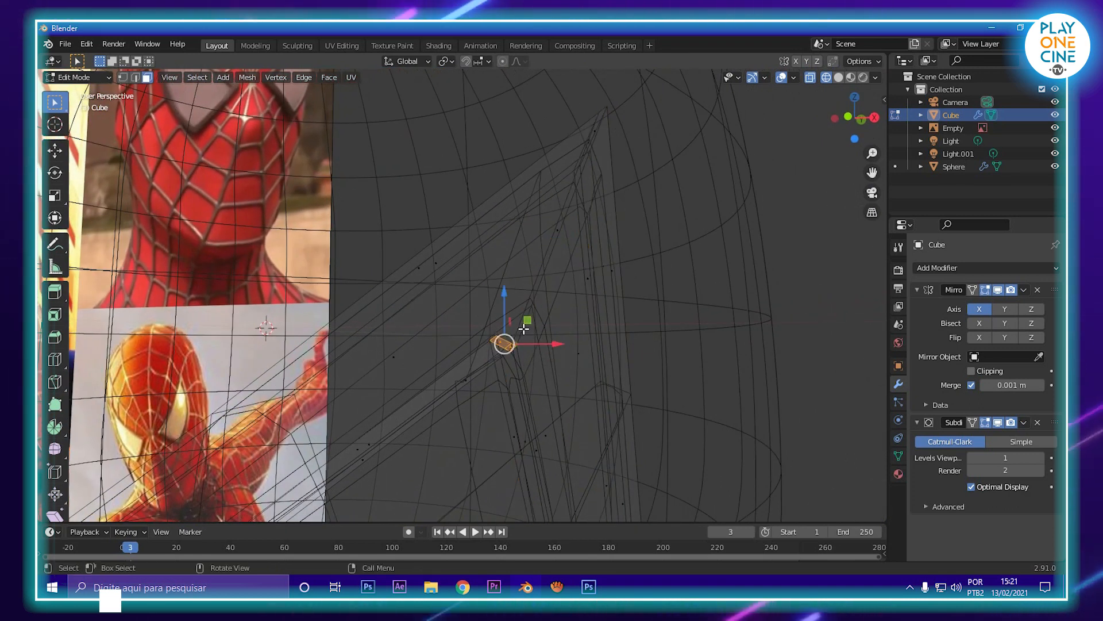
pyautogui.keyDown('shift'); pyautogui.click(577, 189); pyautogui.keyUp('shift')
pyautogui.keyDown('shift'); pyautogui.moveTo(576, 115); pyautogui.dragTo(616, 149); pyautogui.keyUp('shift')
# - Return to Solid shading and move the selected tip faces along Y against the head surface
pyautogui.scroll(-4, 637, 202)
pyautogui.moveTo(637, 202); pyautogui.dragTo(557, 251, button='middle')
pyautogui.press('z')
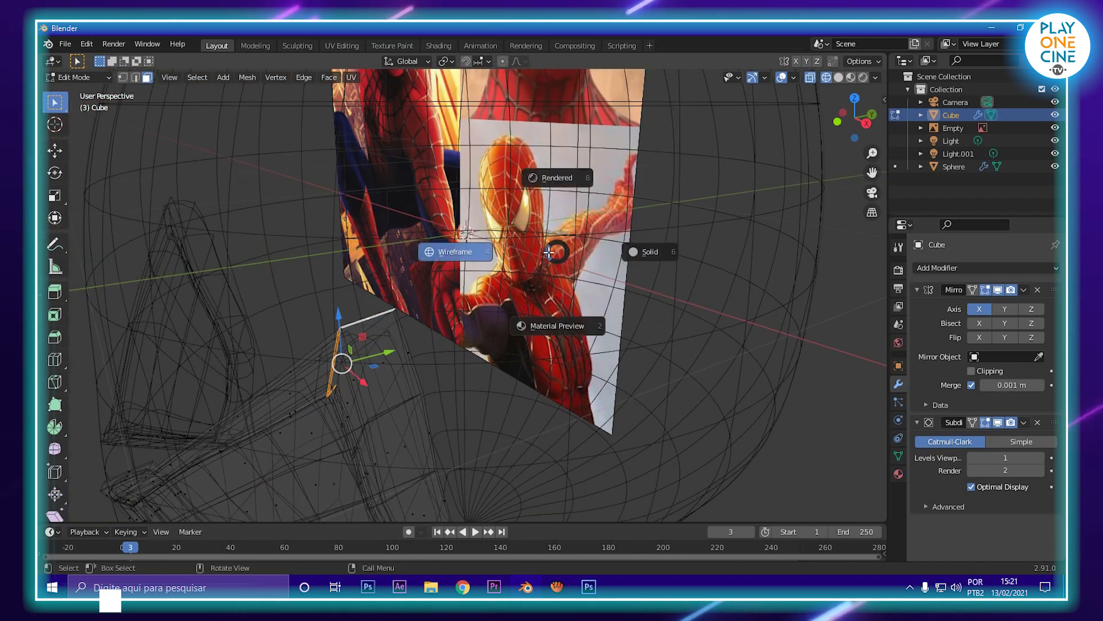
pyautogui.press('z')
pyautogui.click(665, 266)
pyautogui.moveTo(665, 266); pyautogui.dragTo(603, 329, button='middle')
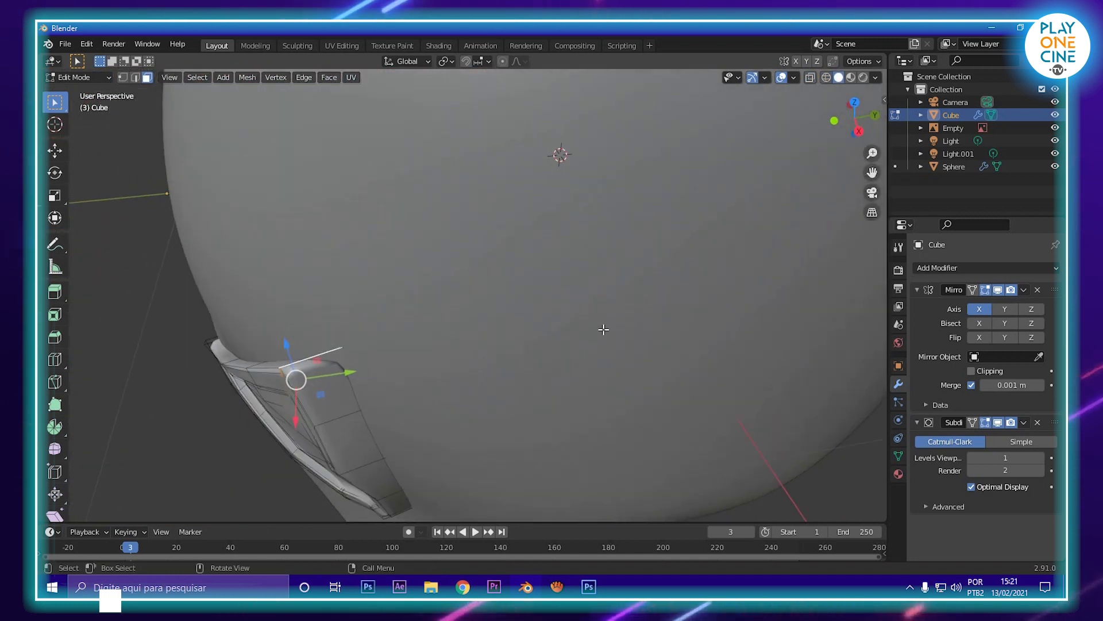
pyautogui.press('g')
pyautogui.press('y')
pyautogui.click(374, 363)
# - Rotate the selected tip faces about 25 degrees around the global Z axis at the eye's upper outer corner
pyautogui.moveTo(376, 364); pyautogui.dragTo(506, 275, button='middle')
pyautogui.moveTo(538, 352); pyautogui.dragTo(574, 315, button='middle')
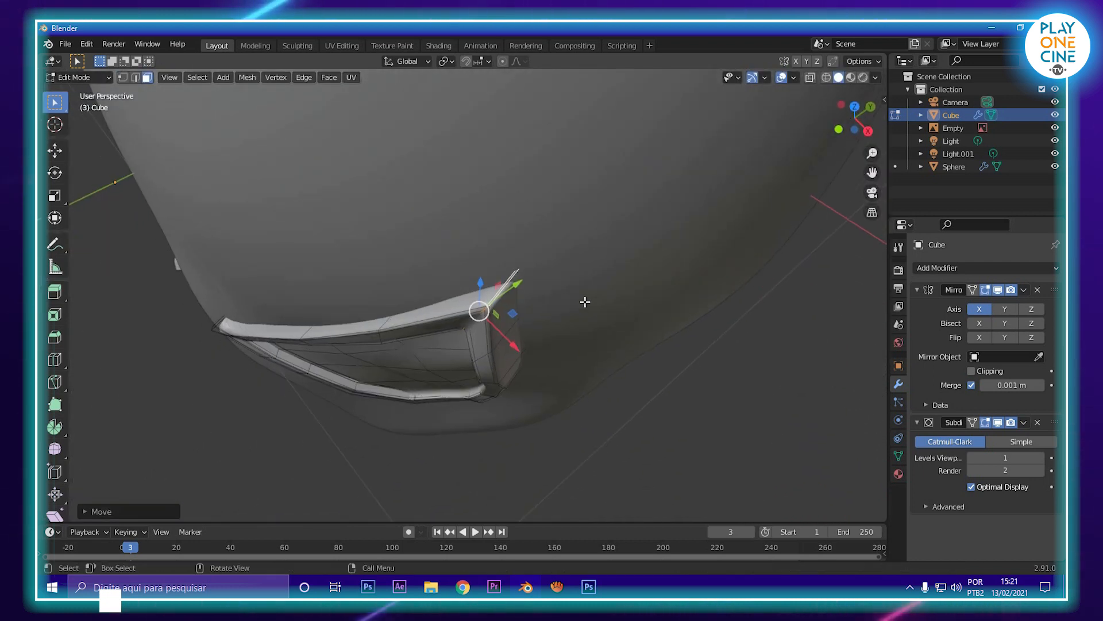
pyautogui.press('r')
pyautogui.press('z')
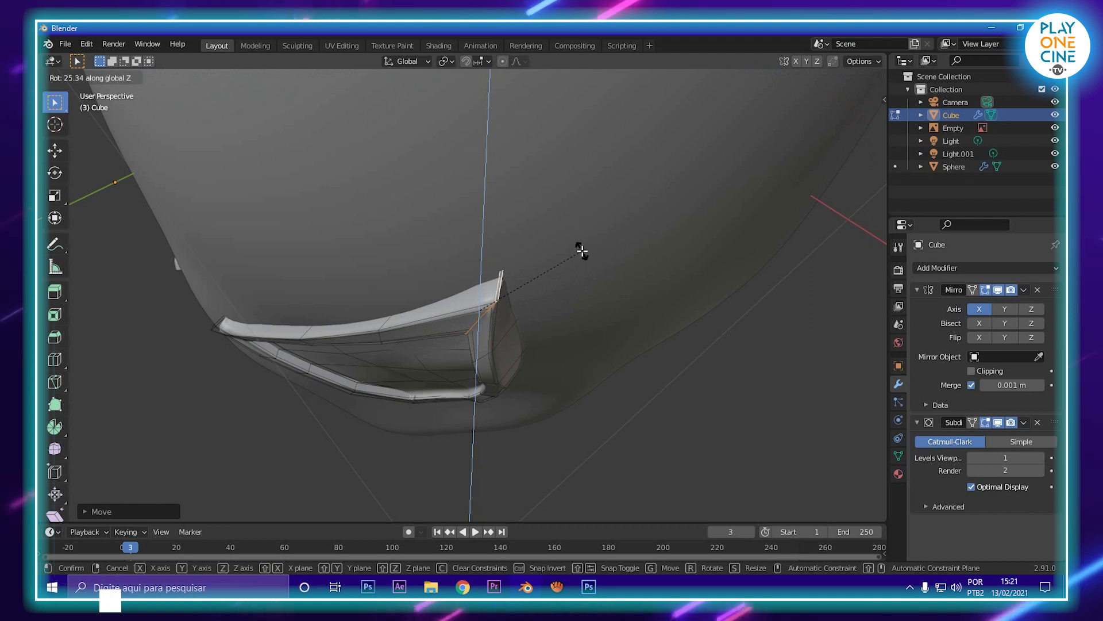
pyautogui.click(581, 246)
pyautogui.moveTo(581, 245); pyautogui.dragTo(564, 214, button='middle')
pyautogui.scroll(4, 508, 277)
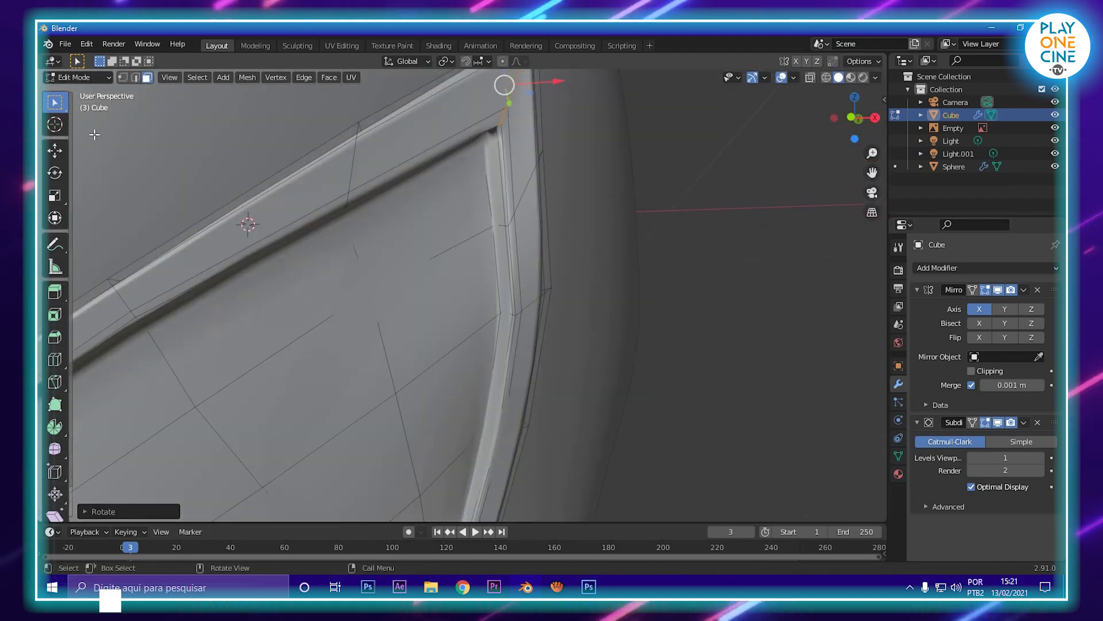
# - In Wireframe shading, box-select the rim faces along the eye's outer side below the tip, and return to Solid shading
pyautogui.press('z')
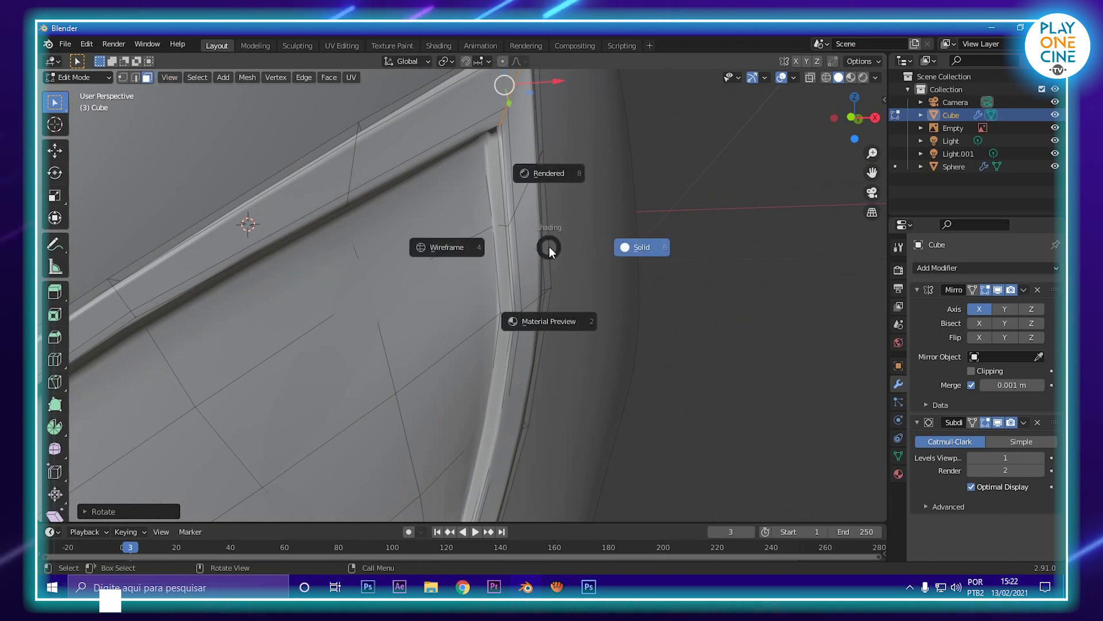
pyautogui.click(469, 250)
pyautogui.moveTo(497, 201); pyautogui.dragTo(593, 297)
pyautogui.keyDown('shift'); pyautogui.moveTo(555, 299); pyautogui.dragTo(563, 217, button='middle'); pyautogui.keyUp('shift')
pyautogui.moveTo(498, 276); pyautogui.dragTo(589, 334)
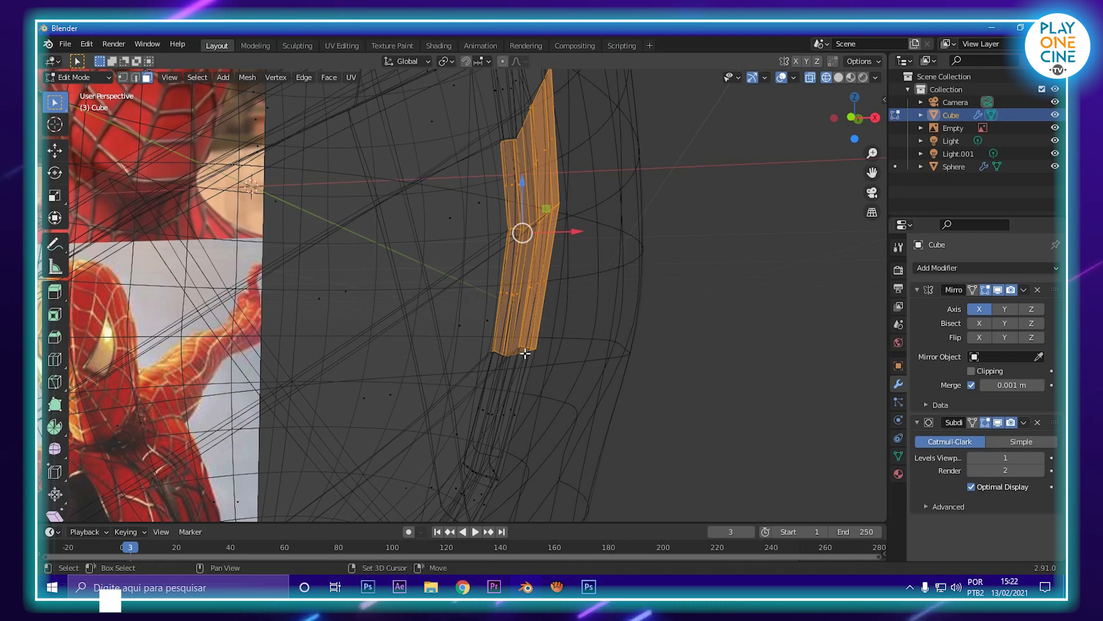
pyautogui.keyDown('shift'); pyautogui.moveTo(525, 352); pyautogui.dragTo(534, 237, button='middle'); pyautogui.keyUp('shift')
pyautogui.keyDown('shift'); pyautogui.moveTo(480, 290); pyautogui.dragTo(595, 329); pyautogui.keyUp('shift')
pyautogui.moveTo(586, 322)
pyautogui.mouseDown(button='middle')
pyautogui.moveTo(542, 364)
pyautogui.moveTo(537, 313)
pyautogui.moveTo(569, 290)
pyautogui.moveTo(563, 322)
pyautogui.mouseUp(button='middle')
pyautogui.press('z')
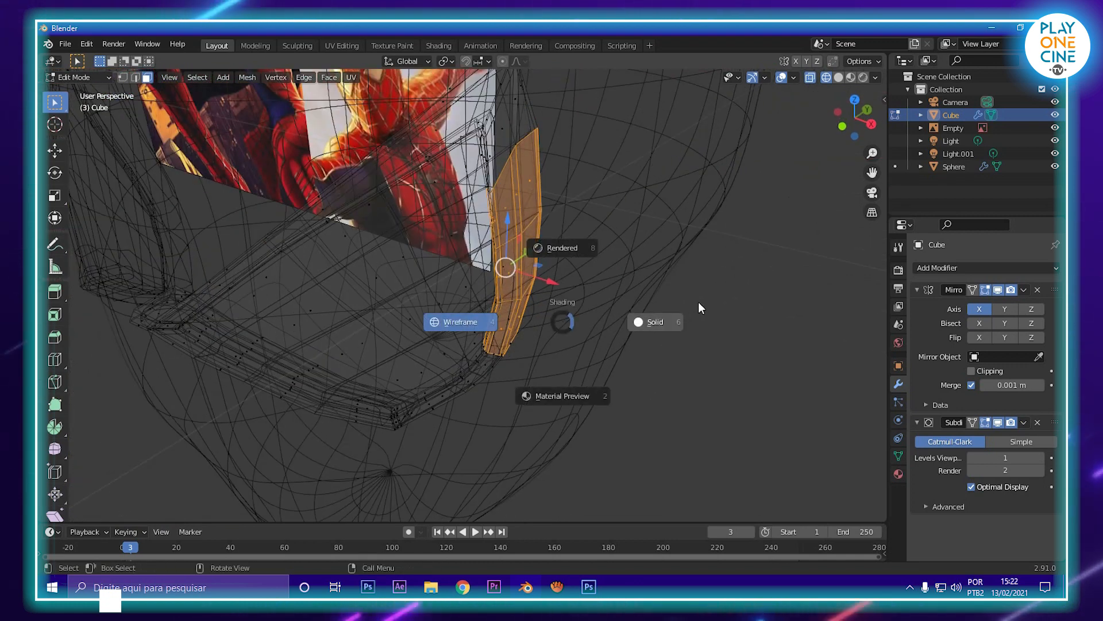
pyautogui.click(684, 298)
pyautogui.keyDown('shift'); pyautogui.moveTo(652, 291); pyautogui.dragTo(627, 347, button='middle'); pyautogui.keyUp('shift')
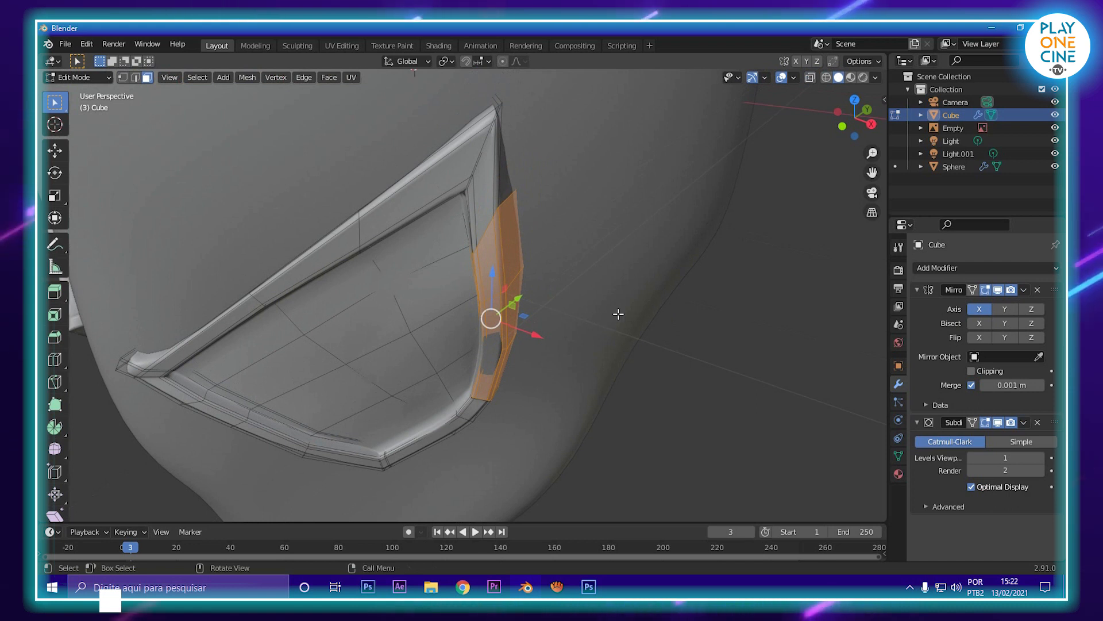
# - Rotate the selected outer side faces freely and shift them slightly to follow the head surface
pyautogui.press('r')
pyautogui.click(598, 274)
pyautogui.moveTo(598, 274); pyautogui.dragTo(517, 309, button='middle')
pyautogui.moveTo(506, 325); pyautogui.dragTo(517, 320)
pyautogui.moveTo(517, 320); pyautogui.dragTo(551, 217, button='middle')
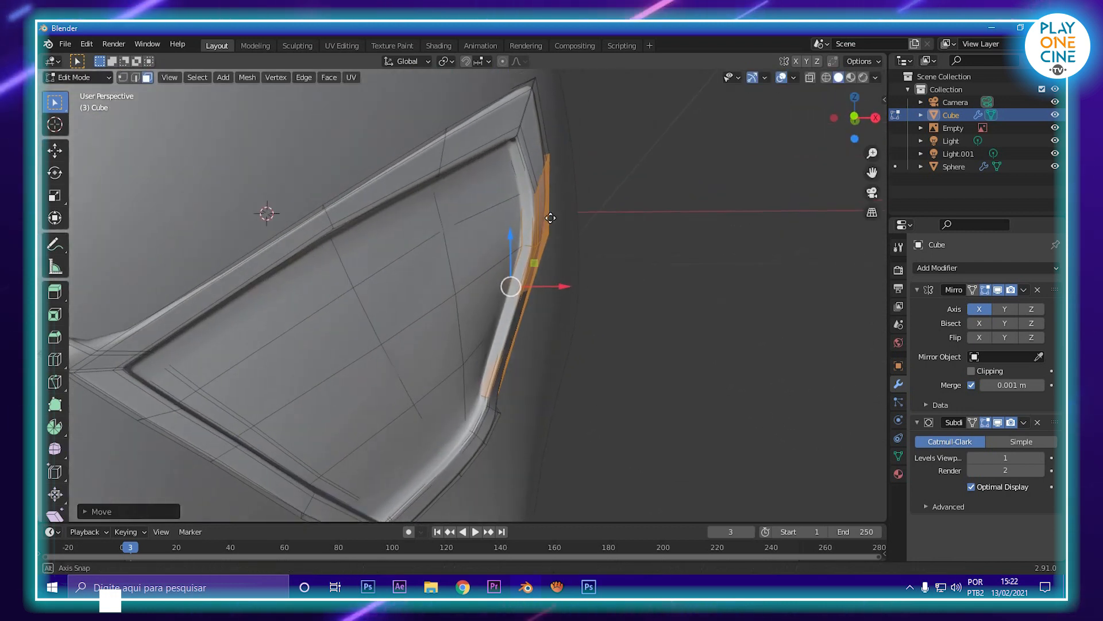
# - Tilt the outer side faces around the Y axis and reposition them against the head
pyautogui.press('r')
pyautogui.press('y')
pyautogui.click(653, 251)
pyautogui.moveTo(647, 249); pyautogui.dragTo(640, 287, button='middle')
pyautogui.press('g')
pyautogui.click(488, 220)
# - Compare the eye's shape in Object Mode and rotate the outer side faces slightly around Y again
pyautogui.press('Tab')
pyautogui.scroll(-3, 533, 290)
pyautogui.press('Tab')
pyautogui.press('r')
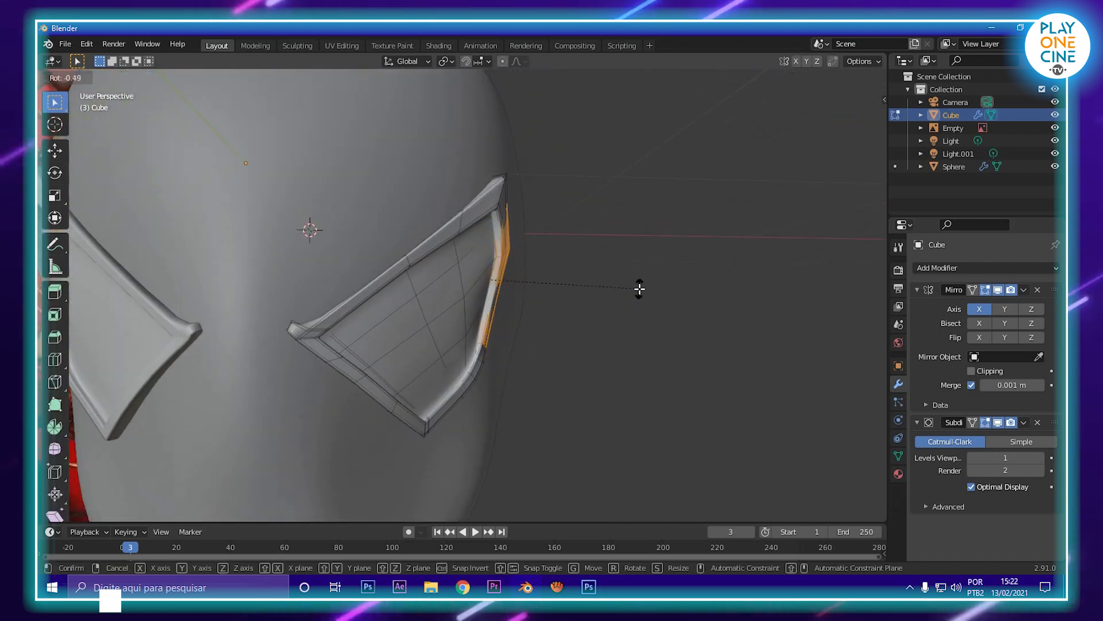
pyautogui.press('y')
pyautogui.click(641, 285)
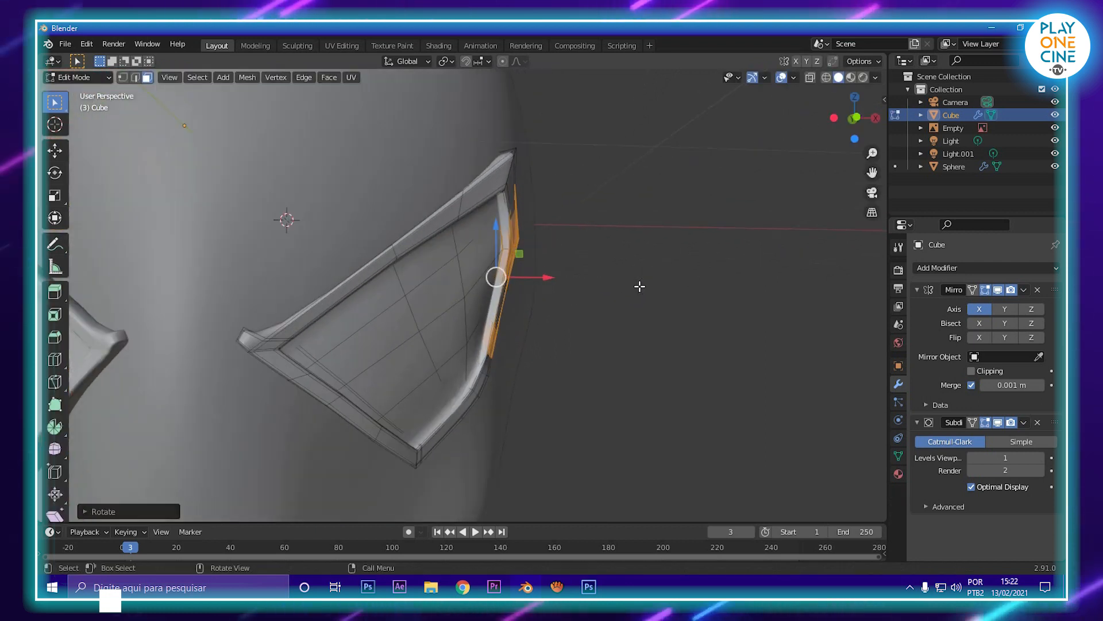
# - Using Wireframe shading, reduce the selection to the middle section of the outer side faces, and return to Solid shading
pyautogui.scroll(8, 638, 285)
pyautogui.keyDown('alt'); pyautogui.keyDown('shift'); pyautogui.click(428, 236); pyautogui.keyUp('shift'); pyautogui.keyUp('alt')
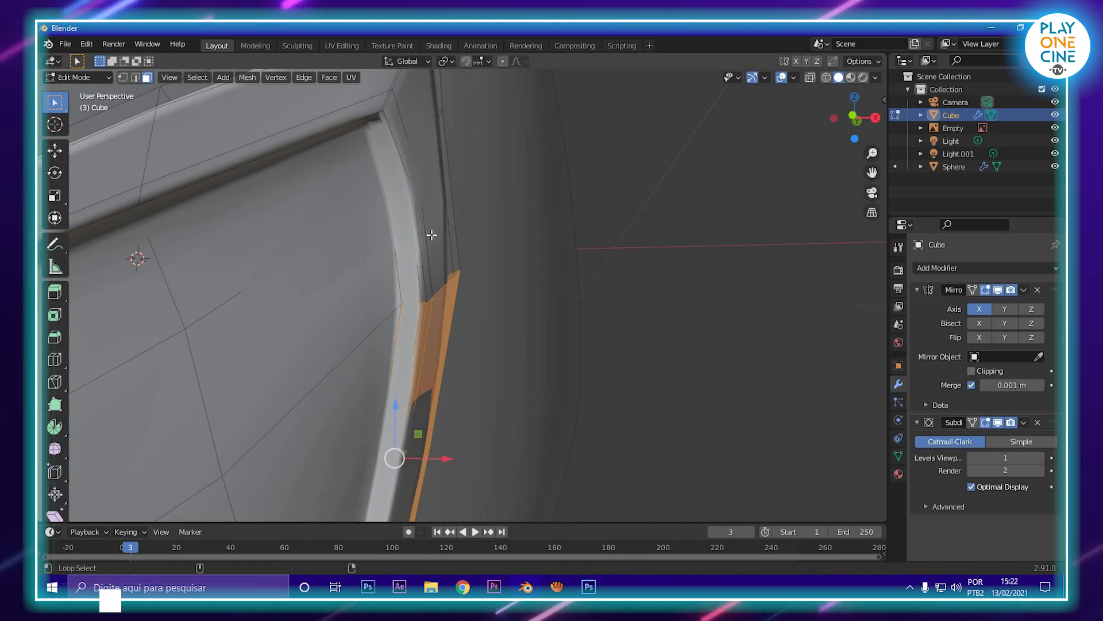
pyautogui.scroll(-4, 434, 237)
pyautogui.moveTo(495, 291); pyautogui.dragTo(520, 286, button='middle')
pyautogui.scroll(1, 525, 293)
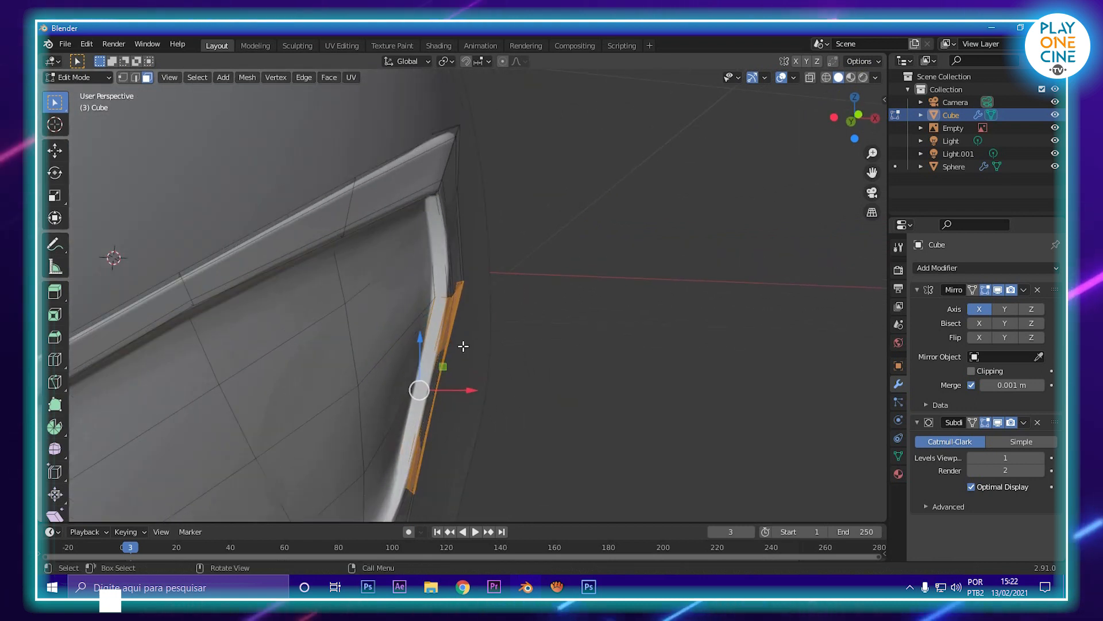
pyautogui.keyDown('shift'); pyautogui.moveTo(460, 345); pyautogui.dragTo(480, 276, button='middle'); pyautogui.keyUp('shift')
pyautogui.press('z')
pyautogui.click(402, 278)
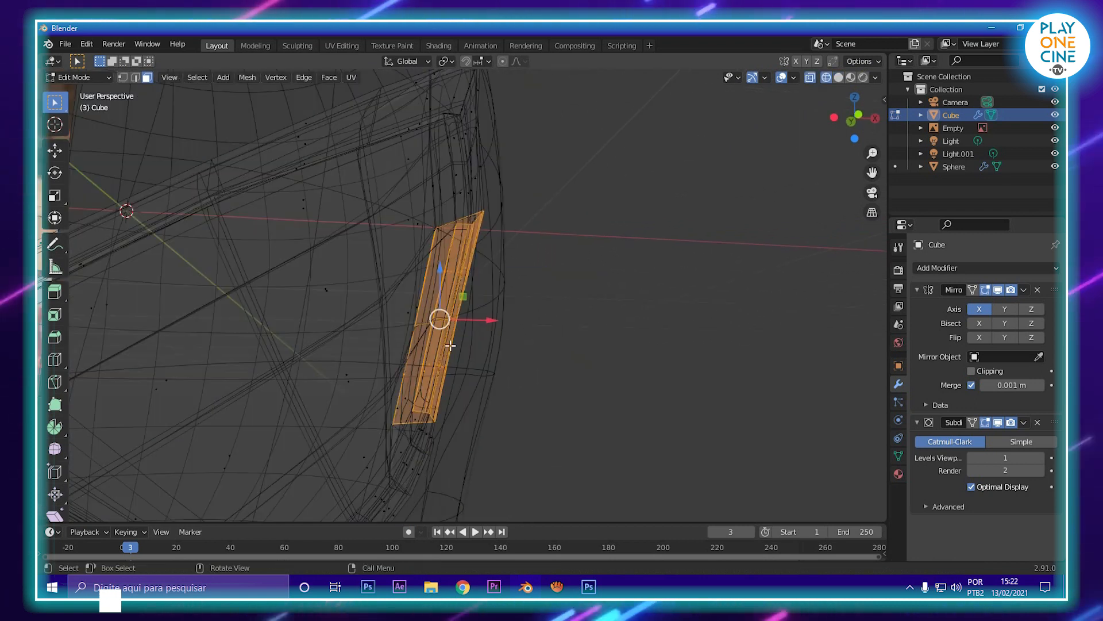
pyautogui.moveTo(402, 278); pyautogui.dragTo(429, 352, button='middle')
pyautogui.press('z')
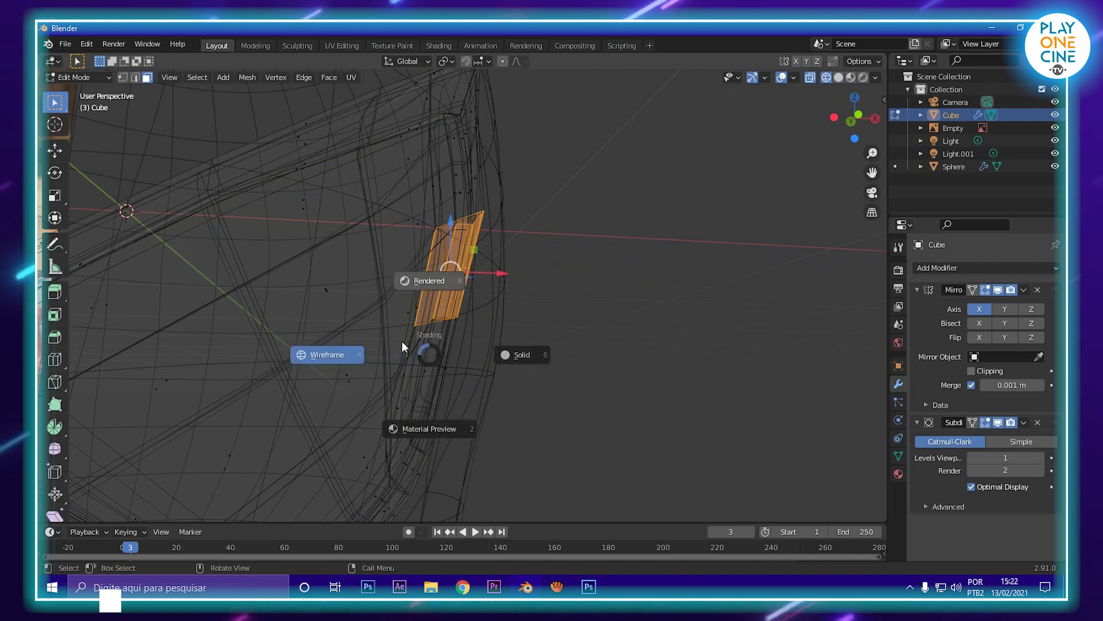
pyautogui.click(540, 347)
# - Rotate the selected middle section of the outer rim around Y and leave Edit Mode
pyautogui.press('r')
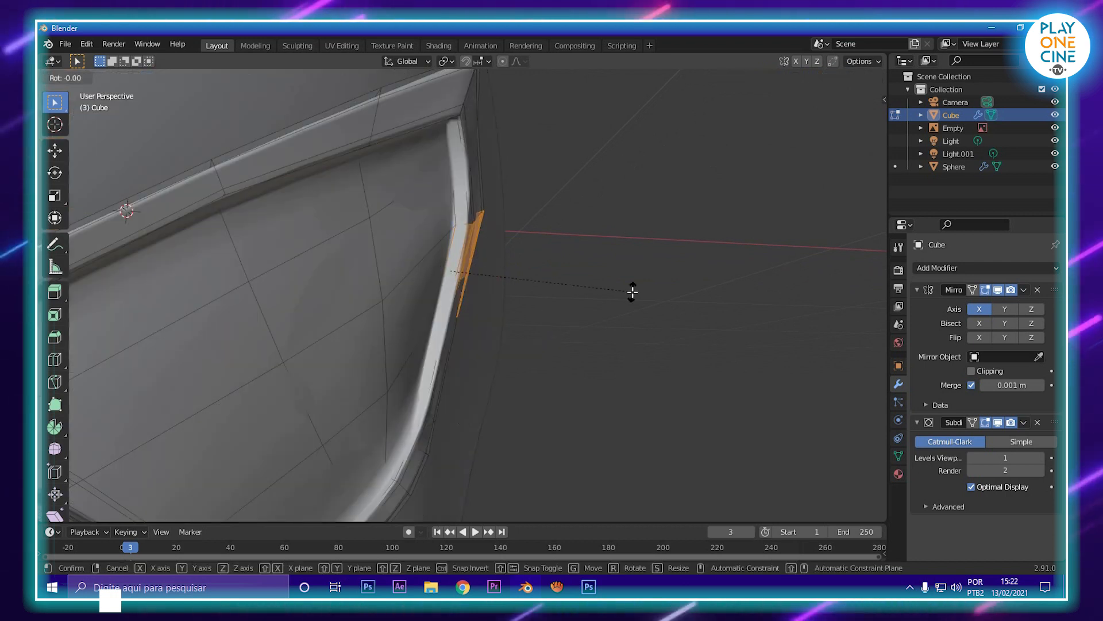
pyautogui.press('y')
pyautogui.click(634, 264)
pyautogui.press('Tab')
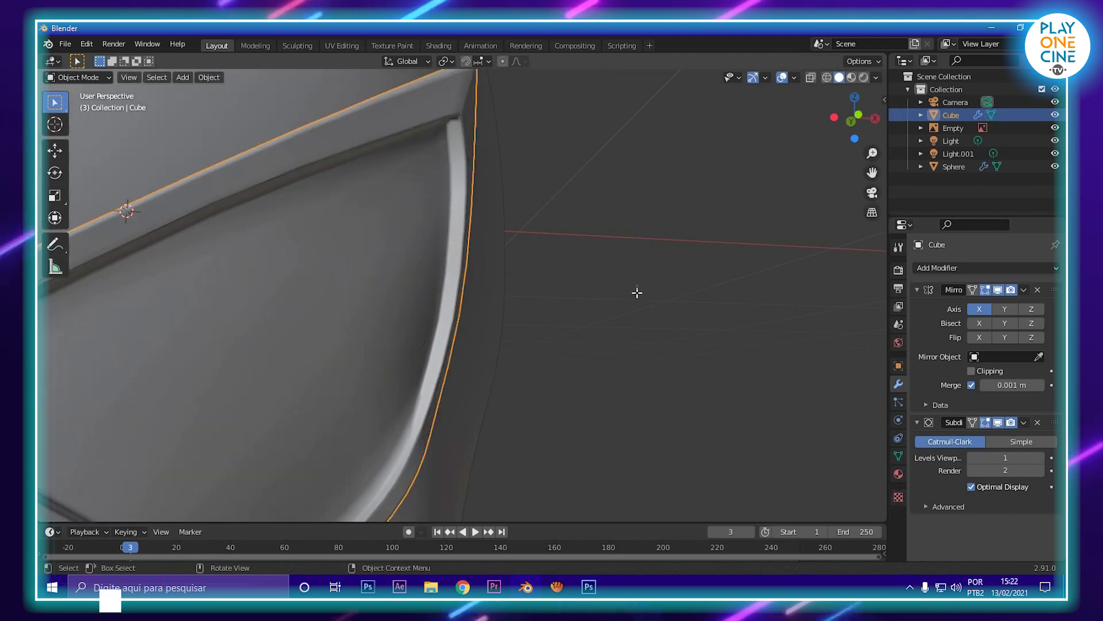
# - Inspect the eye's rim and its fit on the head from the front, side and outer corner, in Object and Edit Mode
pyautogui.scroll(-10, 620, 308)
pyautogui.moveTo(583, 339); pyautogui.dragTo(554, 362, button='middle')
pyautogui.scroll(5, 553, 322)
pyautogui.press('Tab')
pyautogui.scroll(4, 554, 300)
pyautogui.moveTo(553, 299); pyautogui.dragTo(507, 290, button='middle')
pyautogui.scroll(-7, 507, 290)
pyautogui.press('Tab')
pyautogui.moveTo(701, 285); pyautogui.dragTo(537, 360, button='middle')
pyautogui.scroll(2, 568, 333)
pyautogui.press('Tab')
pyautogui.scroll(2, 515, 329)
pyautogui.scroll(-2, 513, 329)
pyautogui.scroll(3, 474, 332)
pyautogui.scroll(-3, 488, 336)
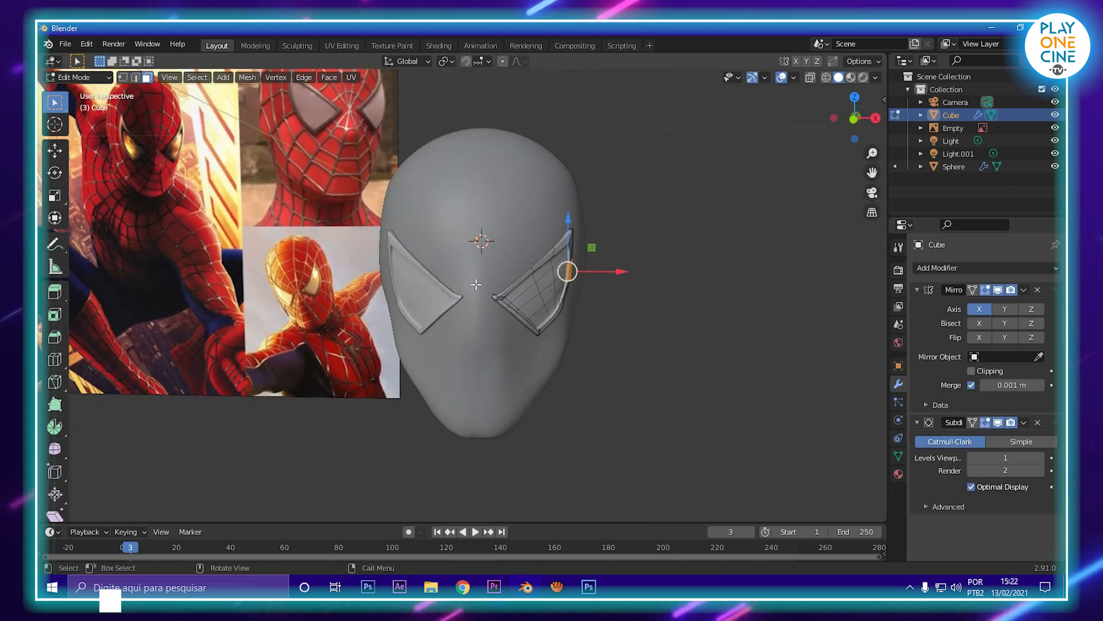
pyautogui.scroll(1, 582, 333)
pyautogui.press('Tab')
pyautogui.press('Tab')
pyautogui.moveTo(505, 325); pyautogui.dragTo(536, 274, button='middle')
pyautogui.moveTo(513, 338)
pyautogui.mouseDown(button='middle')
pyautogui.moveTo(427, 320)
pyautogui.moveTo(518, 326)
pyautogui.mouseUp(button='middle')
pyautogui.scroll(2, 483, 246)
pyautogui.press('Tab')
pyautogui.scroll(2, 469, 214)
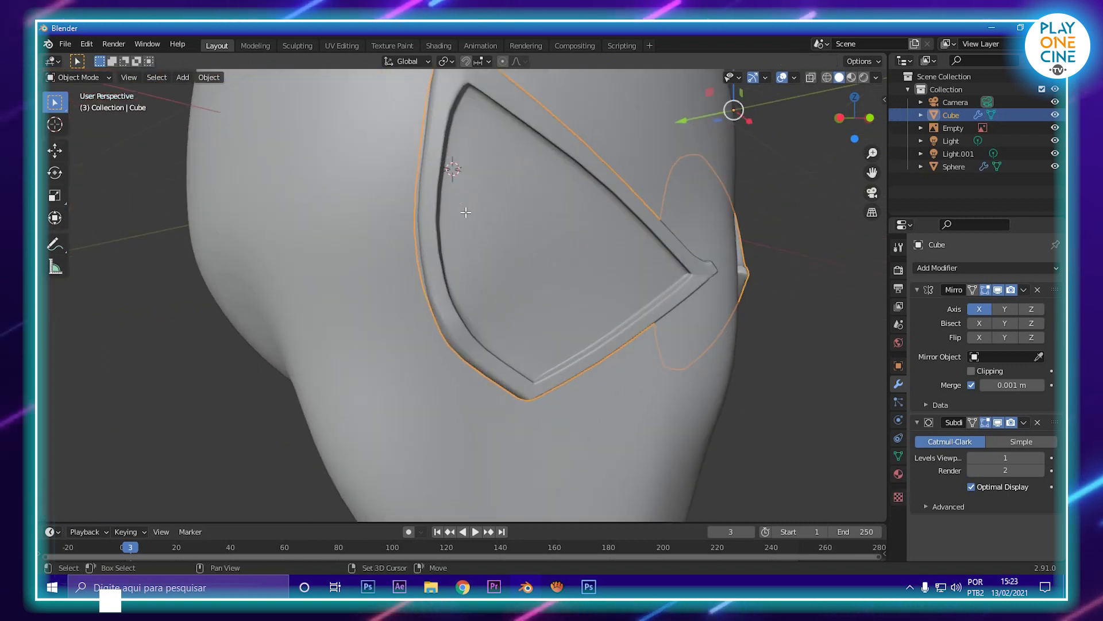
pyautogui.moveTo(468, 212); pyautogui.dragTo(434, 249, button='middle')
pyautogui.press('Tab')
pyautogui.press('Tab')
pyautogui.moveTo(562, 202); pyautogui.dragTo(581, 299, button='middle')
pyautogui.scroll(-2, 431, 249)
pyautogui.press('Tab')
pyautogui.scroll(4, 526, 253)
# - Select a thin face on the outer side's inner rim and set the Subdivision modifier's viewport level to 0
pyautogui.click(544, 307)
pyautogui.keyDown('shift'); pyautogui.moveTo(684, 214); pyautogui.dragTo(554, 194, button='middle'); pyautogui.keyUp('shift')
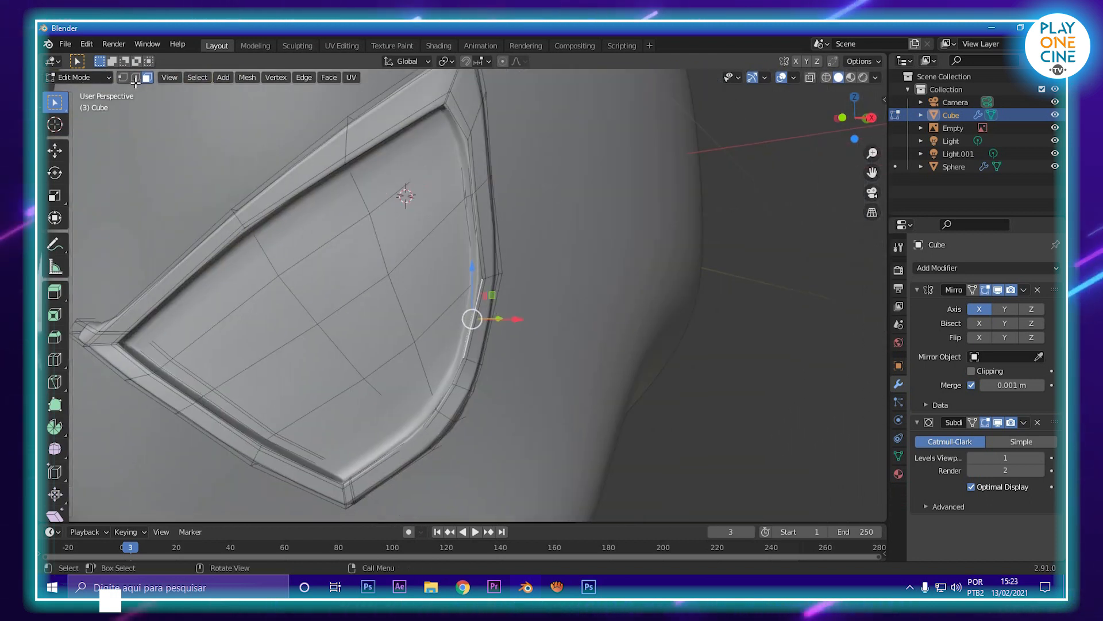
pyautogui.moveTo(493, 316); pyautogui.dragTo(516, 322, button='middle')
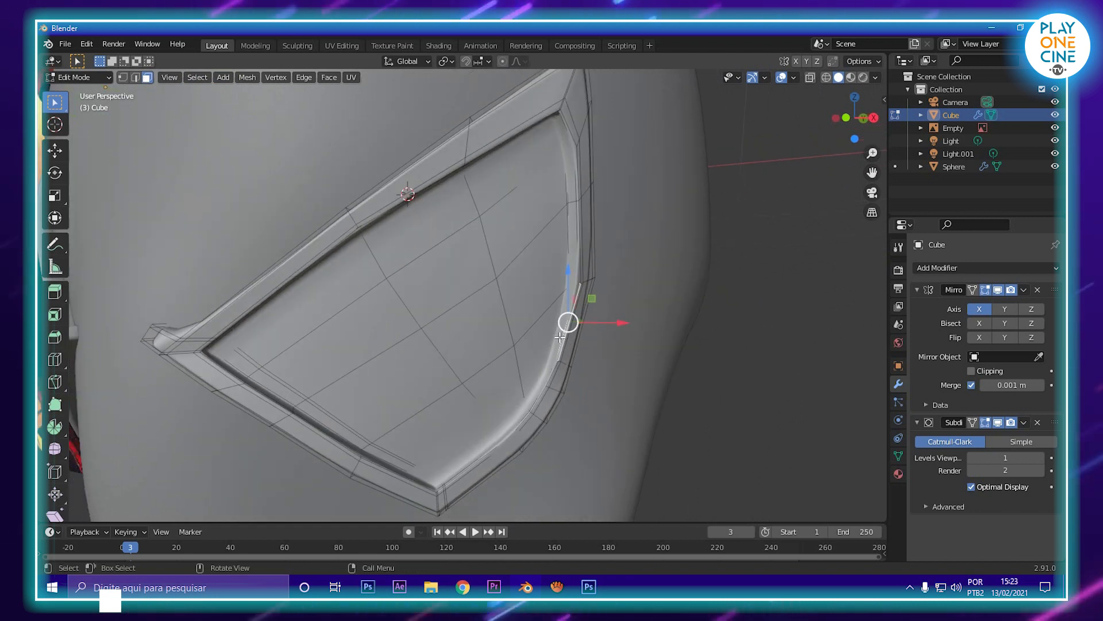
pyautogui.press('z')
pyautogui.click(970, 458)
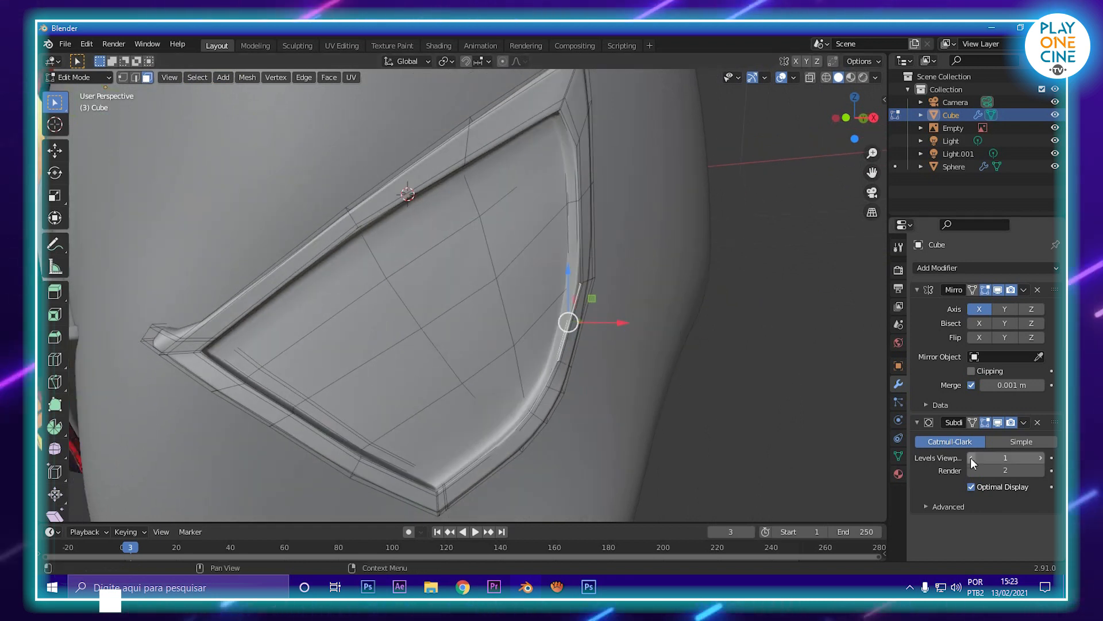
pyautogui.click(970, 458)
# - Scale the lens face beside the lower outer rim and nudge it slightly
pyautogui.scroll(2, 695, 387)
pyautogui.keyDown('shift'); pyautogui.moveTo(687, 383); pyautogui.dragTo(537, 339, button='middle'); pyautogui.keyUp('shift')
pyautogui.moveTo(550, 250); pyautogui.dragTo(443, 340, button='middle')
pyautogui.press('s')
pyautogui.click(459, 343)
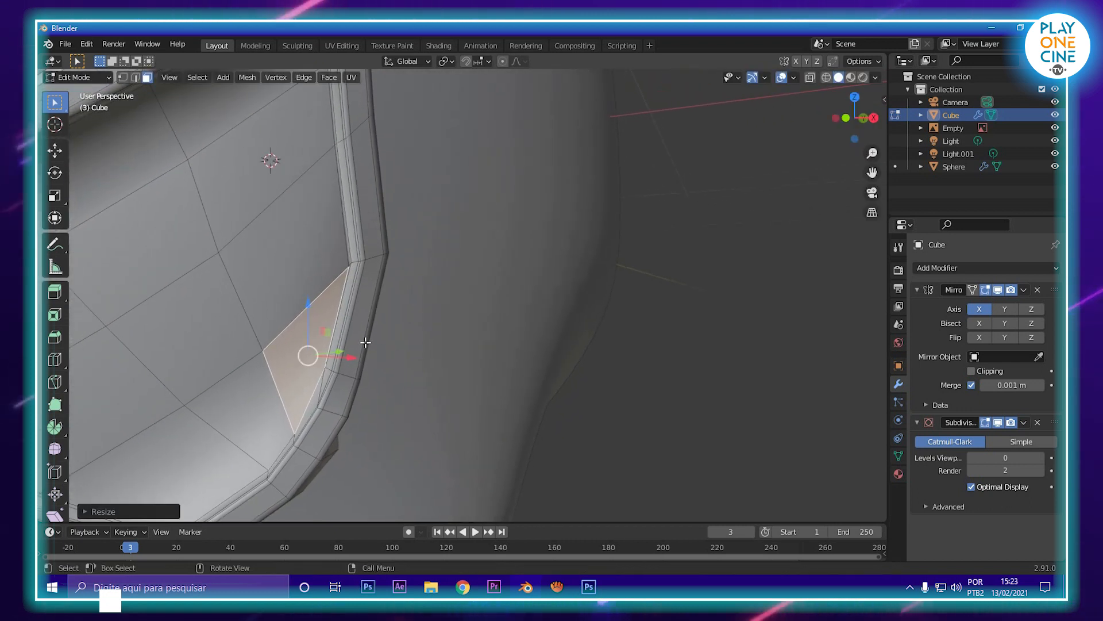
pyautogui.moveTo(339, 349); pyautogui.dragTo(333, 351)
# - Select the strip of narrow inner rim faces along the upper part of the eye's outer side
pyautogui.click(291, 168)
pyautogui.moveTo(334, 216); pyautogui.dragTo(302, 281, button='middle')
pyautogui.moveTo(289, 364); pyautogui.dragTo(299, 358)
pyautogui.moveTo(300, 358); pyautogui.dragTo(380, 313, button='middle')
pyautogui.moveTo(493, 268); pyautogui.dragTo(540, 232, button='middle')
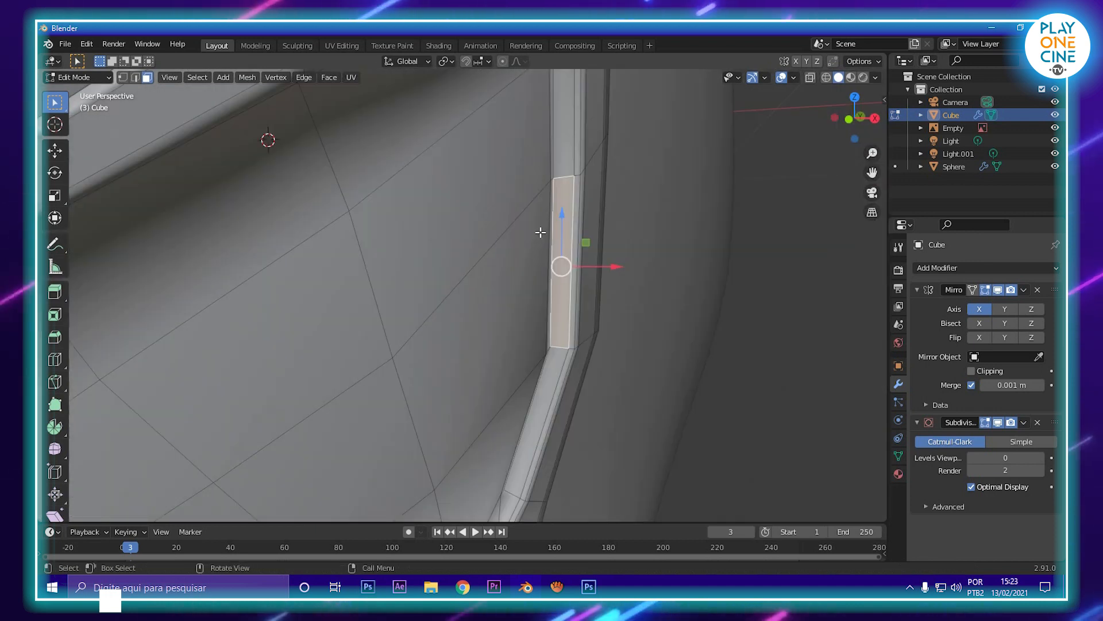
pyautogui.keyDown('shift'); pyautogui.click(549, 211); pyautogui.keyUp('shift')
pyautogui.keyDown('shift'); pyautogui.click(576, 192); pyautogui.keyUp('shift')
pyautogui.keyDown('shift'); pyautogui.click(582, 179); pyautogui.keyUp('shift')
pyautogui.keyDown('shift'); pyautogui.click(564, 148); pyautogui.keyUp('shift')
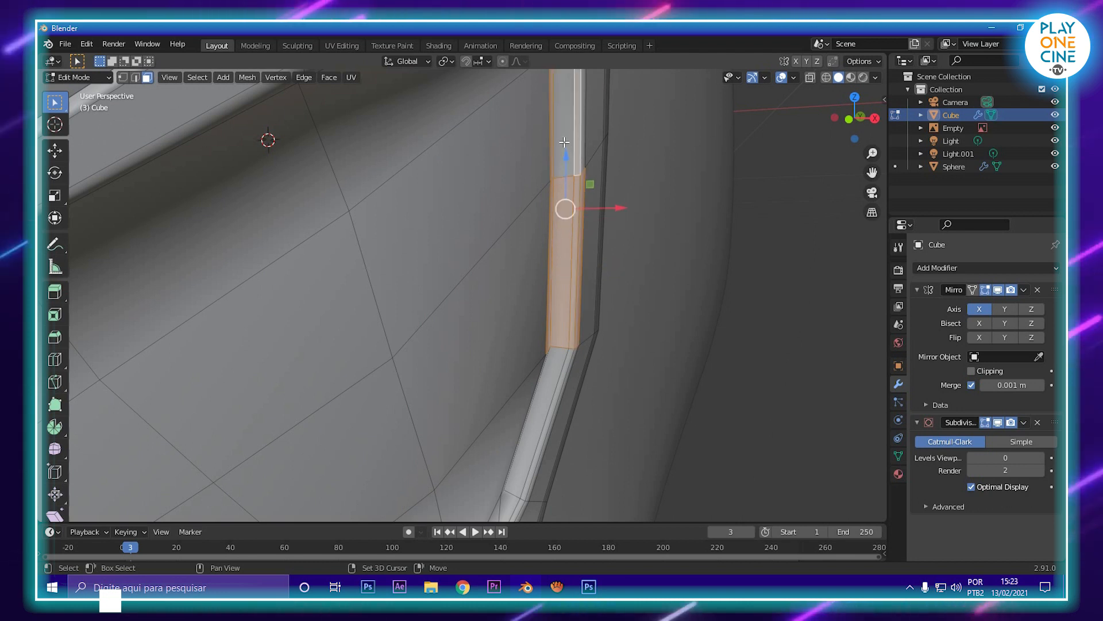
pyautogui.keyDown('shift'); pyautogui.click(564, 141); pyautogui.keyUp('shift')
# - Extend the selection down the inner rim strip to the bend near the eye's lower outer corner
pyautogui.keyDown('shift'); pyautogui.moveTo(546, 359); pyautogui.dragTo(562, 239, button='middle'); pyautogui.keyUp('shift')
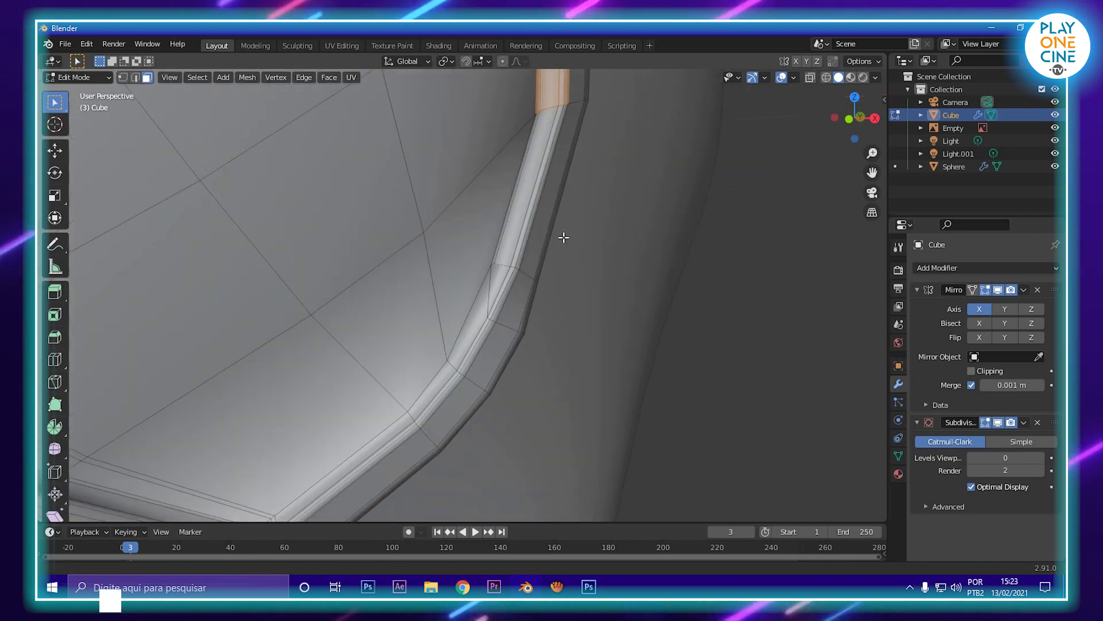
pyautogui.scroll(1, 550, 281)
pyautogui.moveTo(549, 281); pyautogui.dragTo(608, 268, button='middle')
pyautogui.keyDown('shift'); pyautogui.moveTo(608, 269); pyautogui.dragTo(374, 232, button='middle'); pyautogui.keyUp('shift')
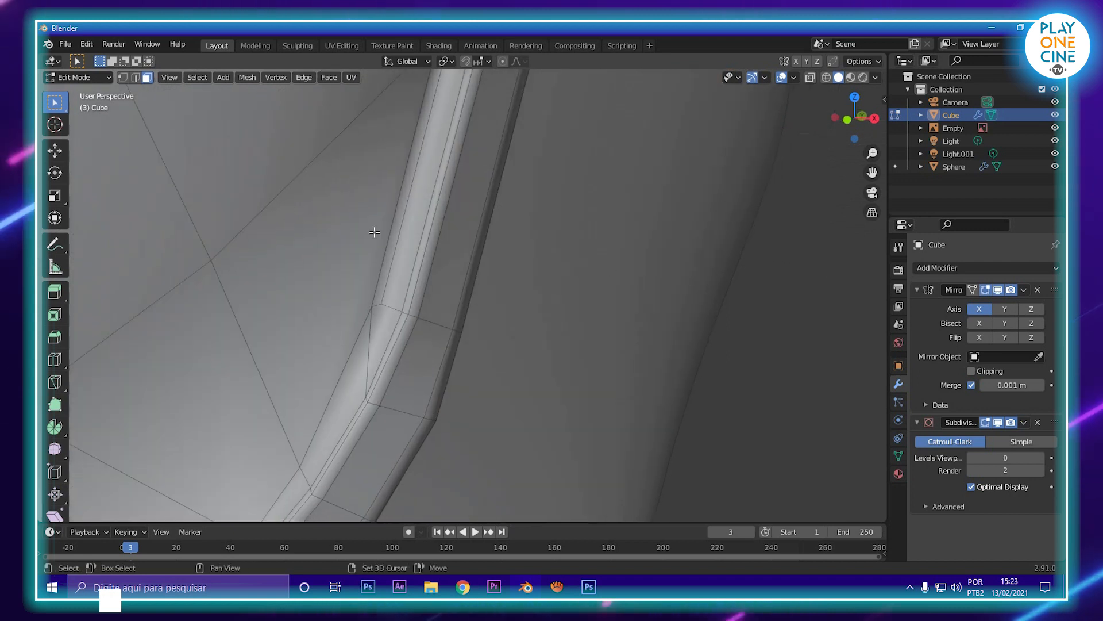
pyautogui.keyDown('shift'); pyautogui.click(427, 228); pyautogui.keyUp('shift')
pyautogui.keyDown('shift'); pyautogui.click(425, 234); pyautogui.keyUp('shift')
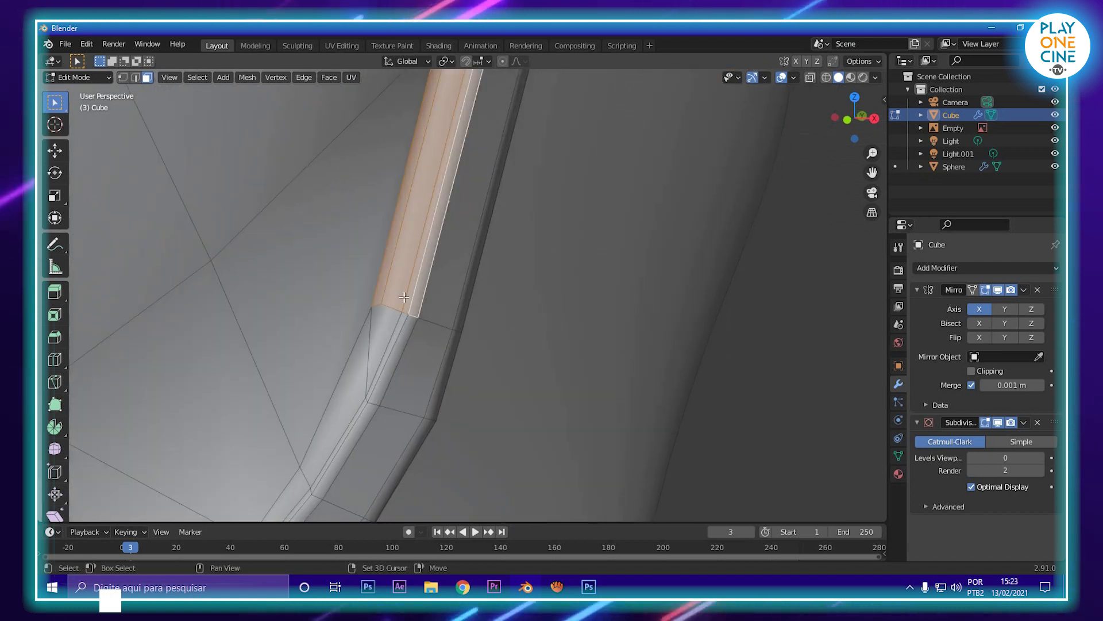
pyautogui.keyDown('shift'); pyautogui.click(402, 337); pyautogui.keyUp('shift')
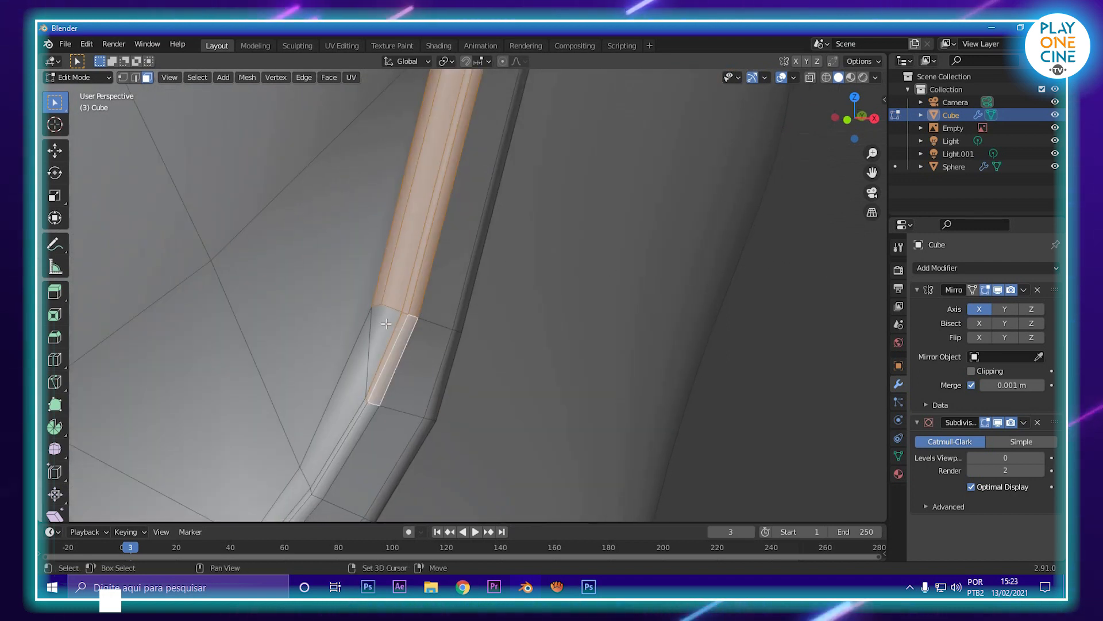
pyautogui.keyDown('shift'); pyautogui.click(386, 323); pyautogui.keyUp('shift')
# - Shift the selected inner rim strip slightly inward along X, comparing both eyes in Object Mode
pyautogui.scroll(-6, 386, 324)
pyautogui.moveTo(373, 320); pyautogui.dragTo(334, 315, button='middle')
pyautogui.moveTo(330, 271); pyautogui.dragTo(321, 273)
pyautogui.press('Tab')
pyautogui.scroll(-3, 359, 278)
pyautogui.moveTo(415, 274); pyautogui.dragTo(614, 245, button='middle')
pyautogui.press('Tab')
pyautogui.scroll(3, 543, 313)
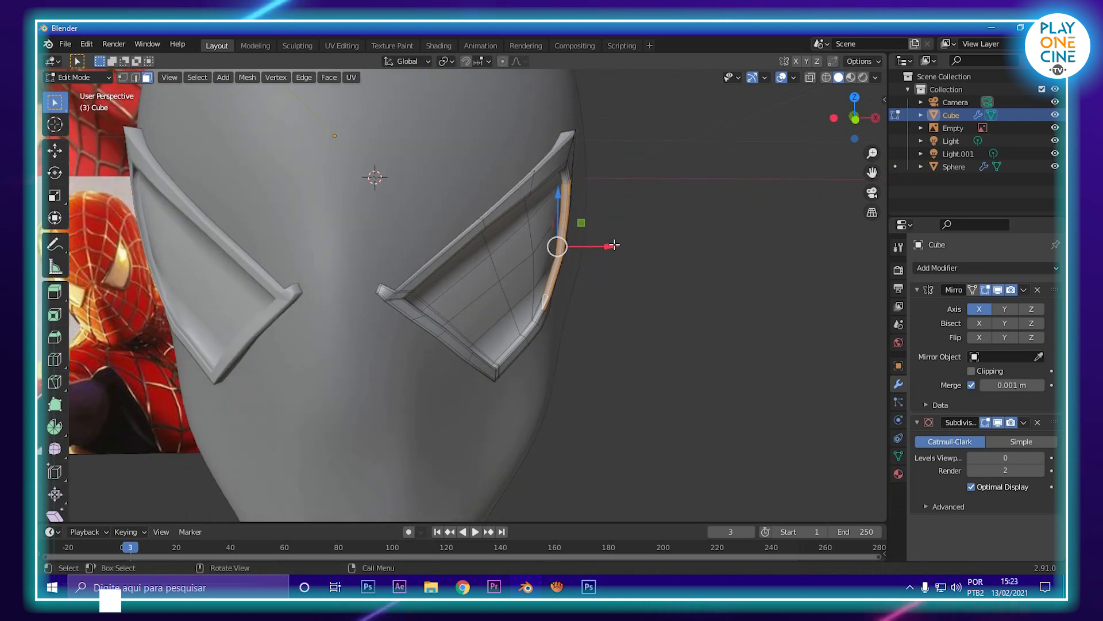
pyautogui.moveTo(614, 247); pyautogui.dragTo(610, 250)
pyautogui.press('Tab')
# - Select the protruding outer rim vertex near the eye's lower outer corner and move it back against the head
pyautogui.moveTo(561, 285); pyautogui.dragTo(446, 294, button='middle')
pyautogui.press('Tab')
pyautogui.scroll(1, 494, 295)
pyautogui.scroll(-2, 492, 295)
pyautogui.keyDown('shift'); pyautogui.moveTo(446, 294); pyautogui.dragTo(542, 266, button='middle'); pyautogui.keyUp('shift')
pyautogui.scroll(2, 433, 293)
pyautogui.moveTo(433, 293); pyautogui.dragTo(405, 294, button='middle')
pyautogui.keyDown('shift'); pyautogui.moveTo(404, 293); pyautogui.dragTo(525, 322, button='middle'); pyautogui.keyUp('shift')
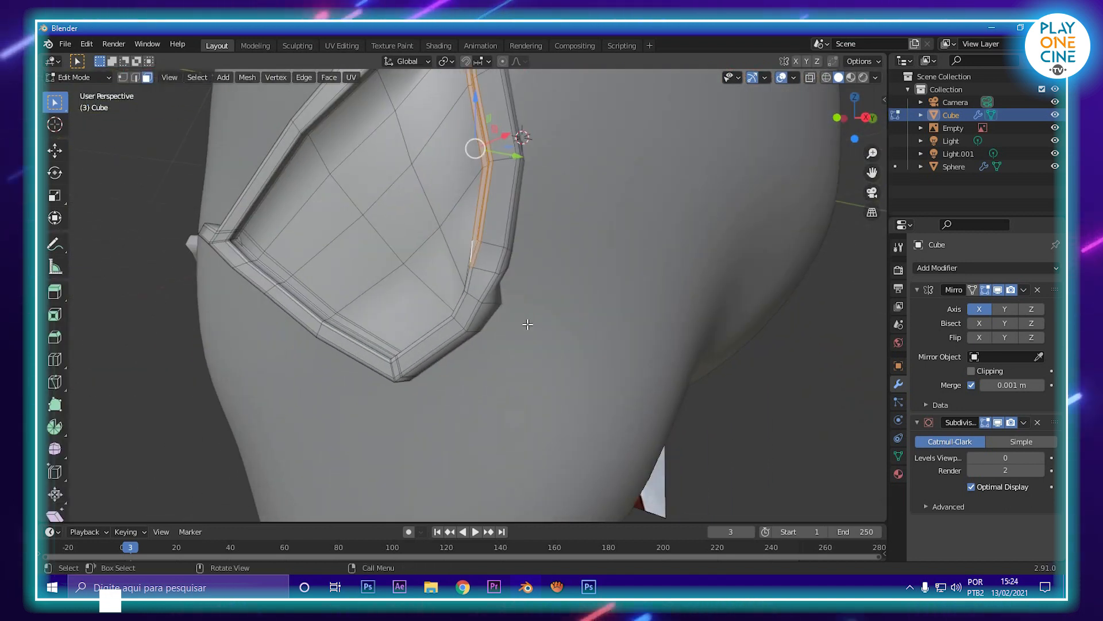
pyautogui.scroll(2, 525, 322)
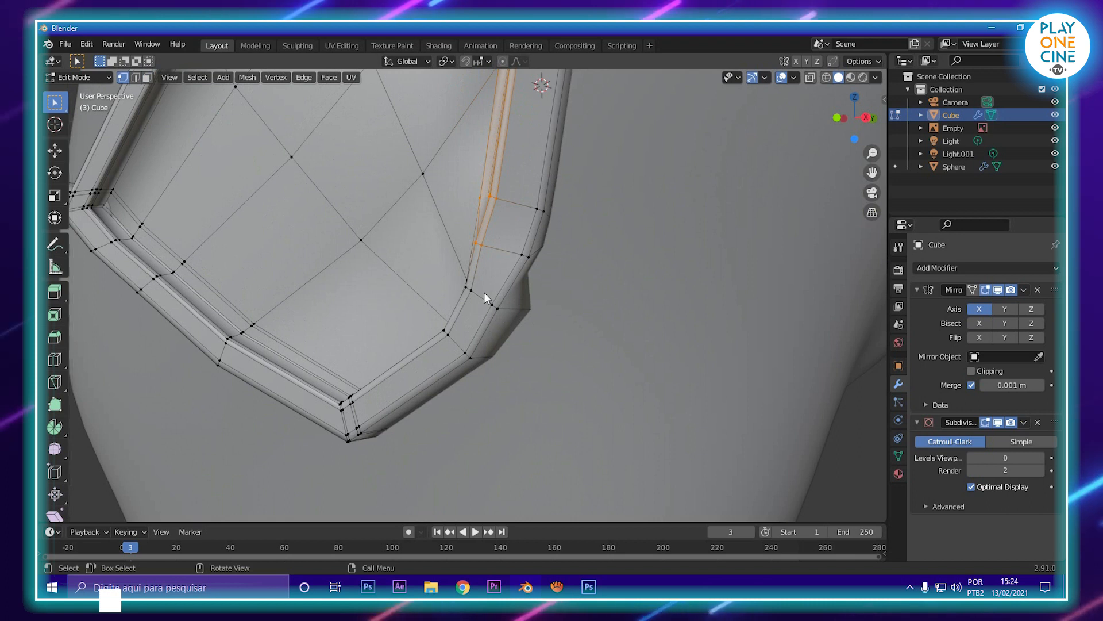
pyautogui.click(495, 307)
pyautogui.moveTo(532, 313); pyautogui.dragTo(547, 368, button='middle')
pyautogui.moveTo(554, 384); pyautogui.dragTo(574, 384)
# - Check the lower corner in Object Mode and adjust the protruding rim vertex's position once more
pyautogui.press('Tab')
pyautogui.scroll(-2, 573, 385)
pyautogui.moveTo(573, 385); pyautogui.dragTo(576, 388, button='middle')
pyautogui.press('Tab')
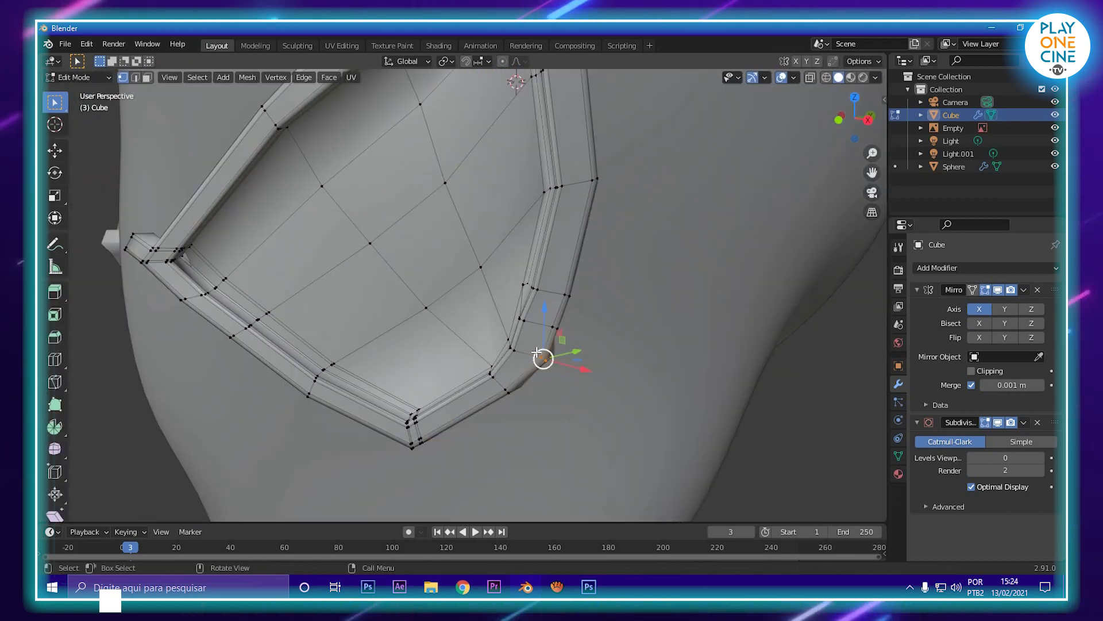
pyautogui.scroll(2, 536, 351)
pyautogui.moveTo(574, 355); pyautogui.dragTo(579, 323)
pyautogui.scroll(-4, 595, 342)
pyautogui.scroll(5, 596, 342)
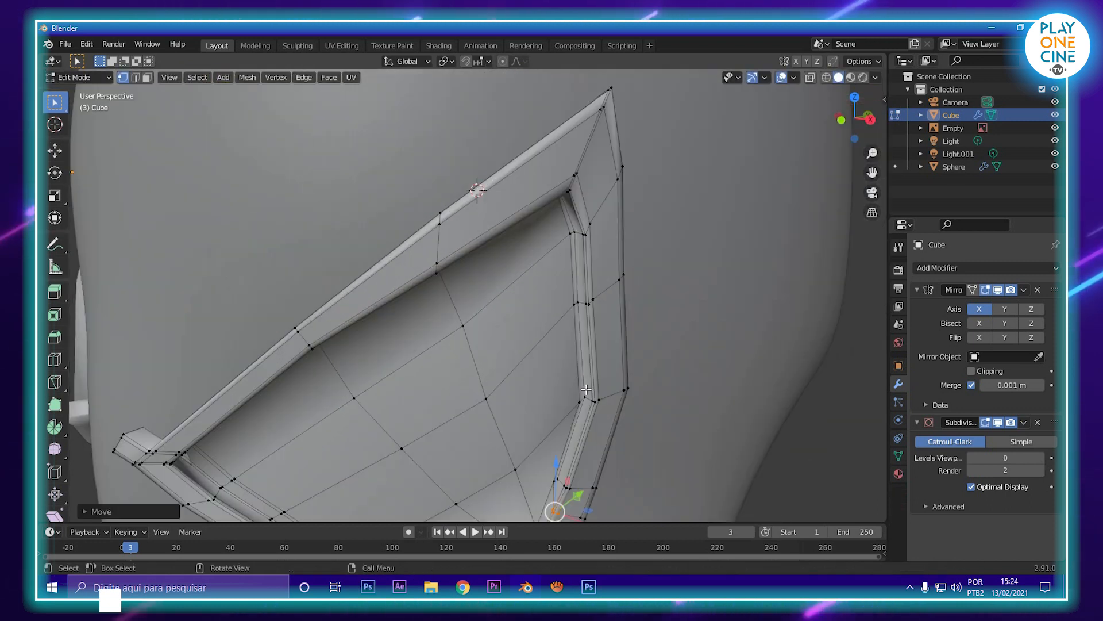
# - Box-select the inner rim vertices midway up the eye's outer side and move them back along Y
pyautogui.moveTo(526, 271); pyautogui.dragTo(573, 303)
pyautogui.moveTo(574, 303); pyautogui.dragTo(555, 325, button='middle')
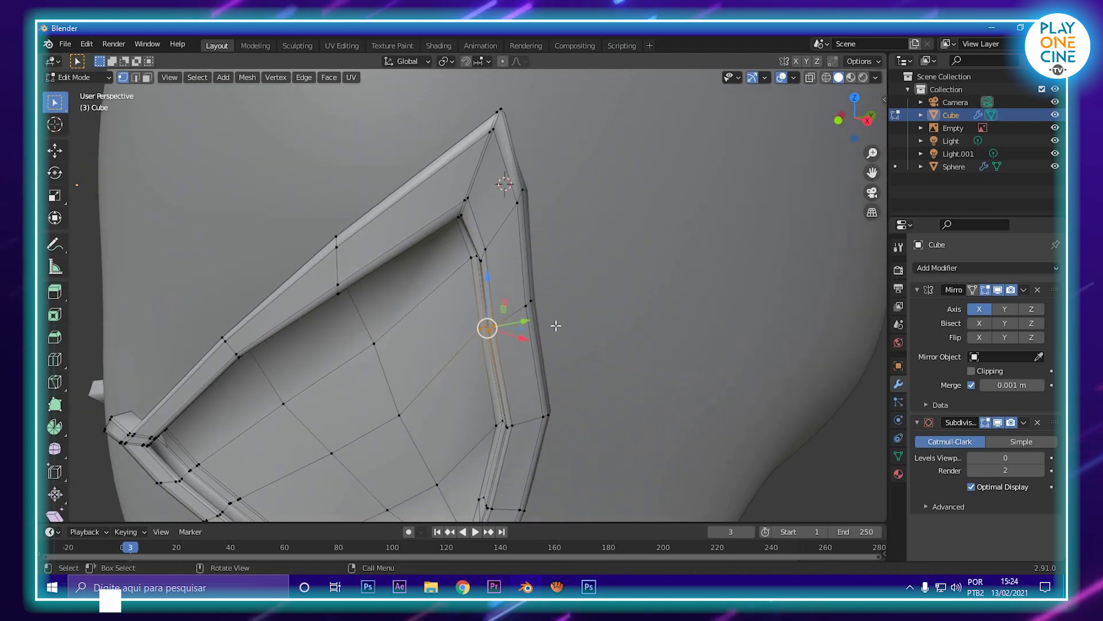
pyautogui.moveTo(527, 317); pyautogui.dragTo(573, 293)
# - Return to Object Mode and raise the eyes' Subdivision viewport level to 1
pyautogui.scroll(-5, 577, 292)
pyautogui.moveTo(577, 292); pyautogui.dragTo(653, 282, button='middle')
pyautogui.scroll(-2, 621, 280)
pyautogui.press('Tab')
pyautogui.click(1036, 458)
pyautogui.click(1036, 458)
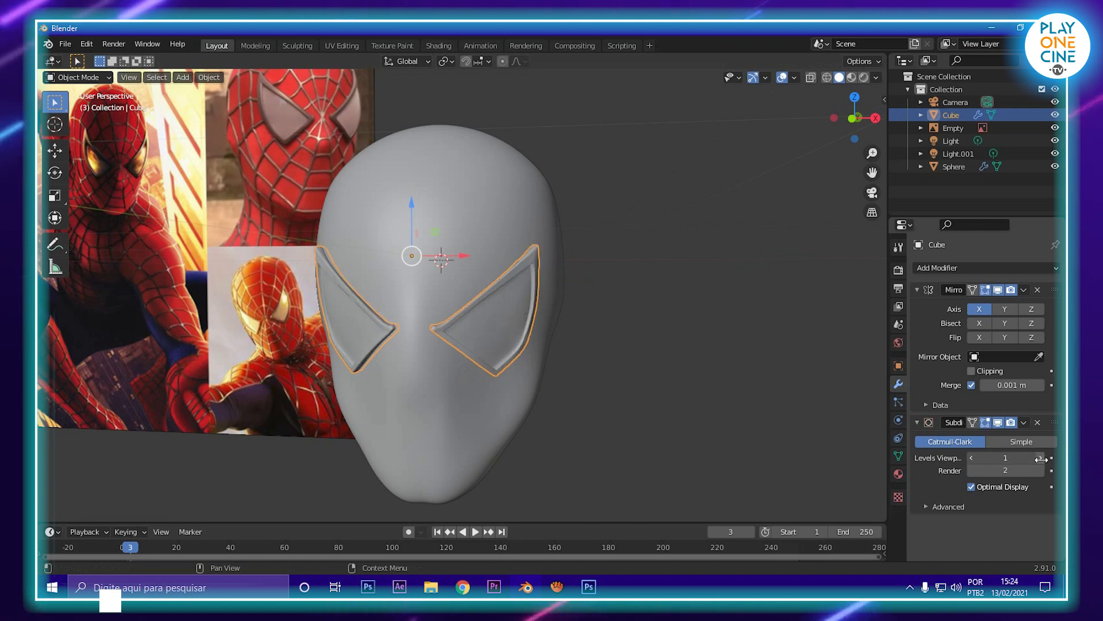
# - Raise the eyes' Subdivision viewport level to 2 and check the lenses against the head in Object Mode
pyautogui.press('Tab')
pyautogui.scroll(-2, 680, 402)
pyautogui.press('Tab')
pyautogui.moveTo(680, 402); pyautogui.dragTo(722, 384, button='middle')
pyautogui.scroll(2, 651, 403)
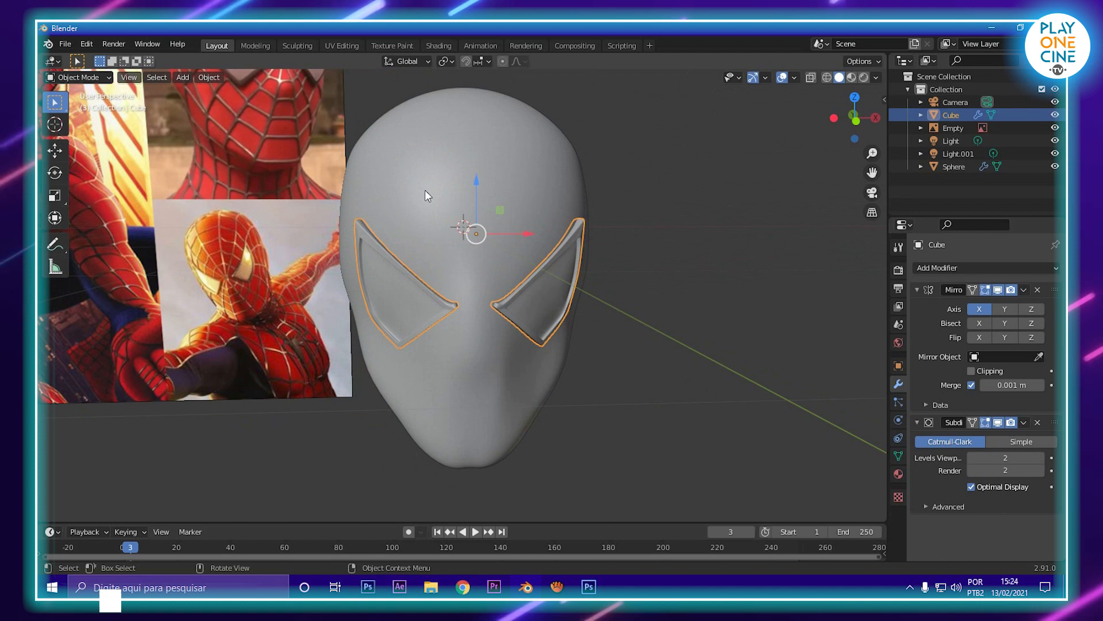
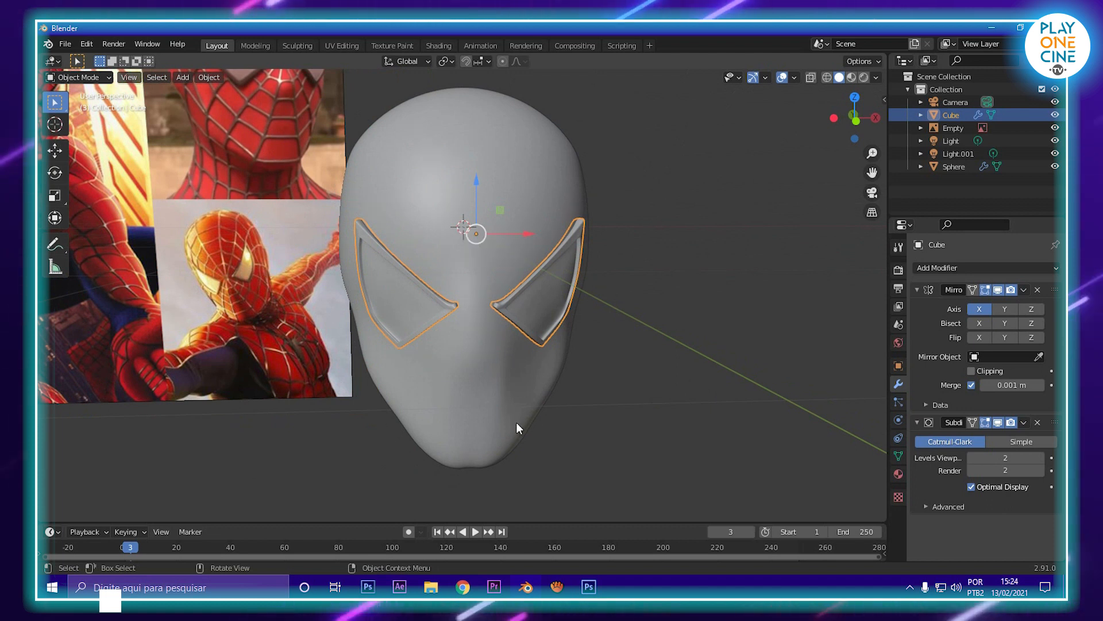
# - Paste a copy of the eyes object and move it forward along Y, clear of the face
pyautogui.moveTo(597, 339); pyautogui.dragTo(487, 356, button='middle')
pyautogui.scroll(3, 546, 339)
pyautogui.scroll(-2, 546, 342)
pyautogui.scroll(-3, 558, 282)
pyautogui.hotkey('ctrl', 'v')
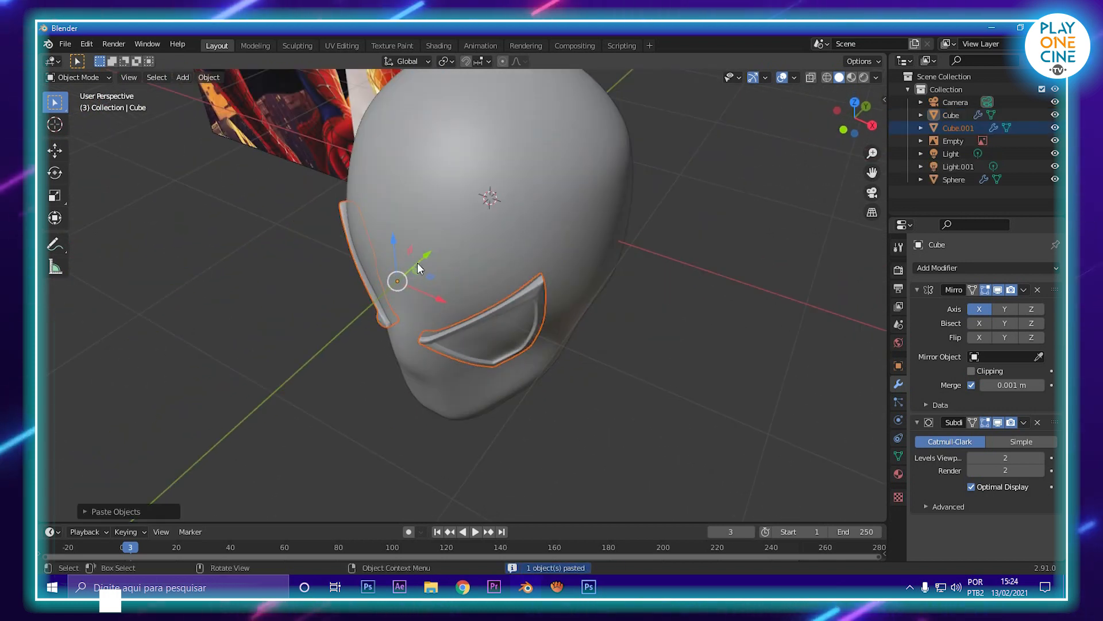
pyautogui.moveTo(439, 269); pyautogui.dragTo(571, 269, button='middle')
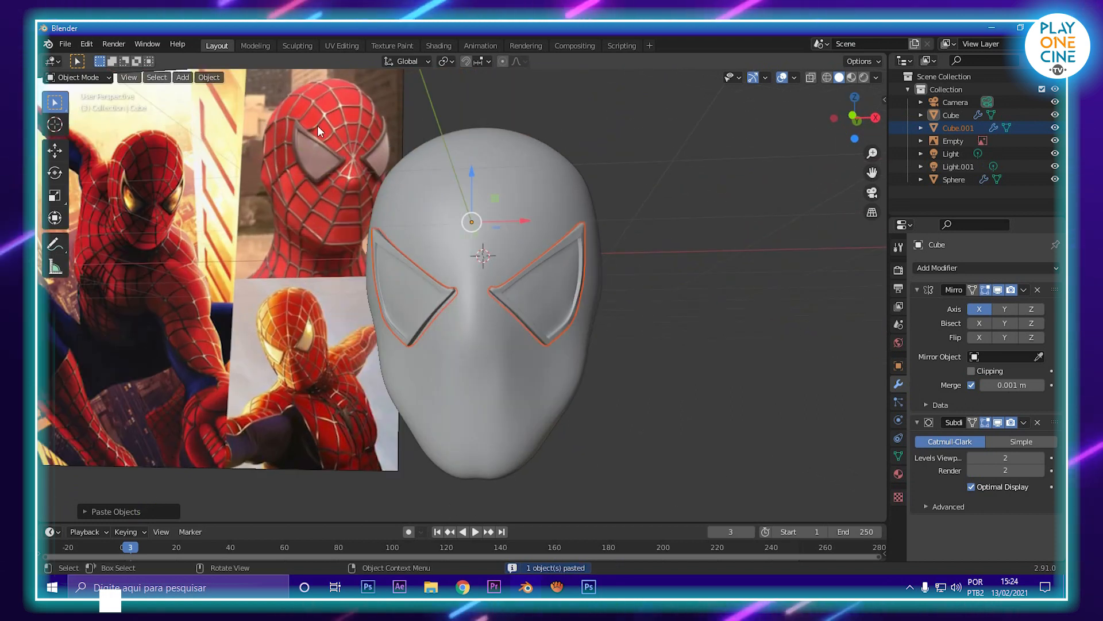
pyautogui.moveTo(520, 219); pyautogui.dragTo(484, 334, button='middle')
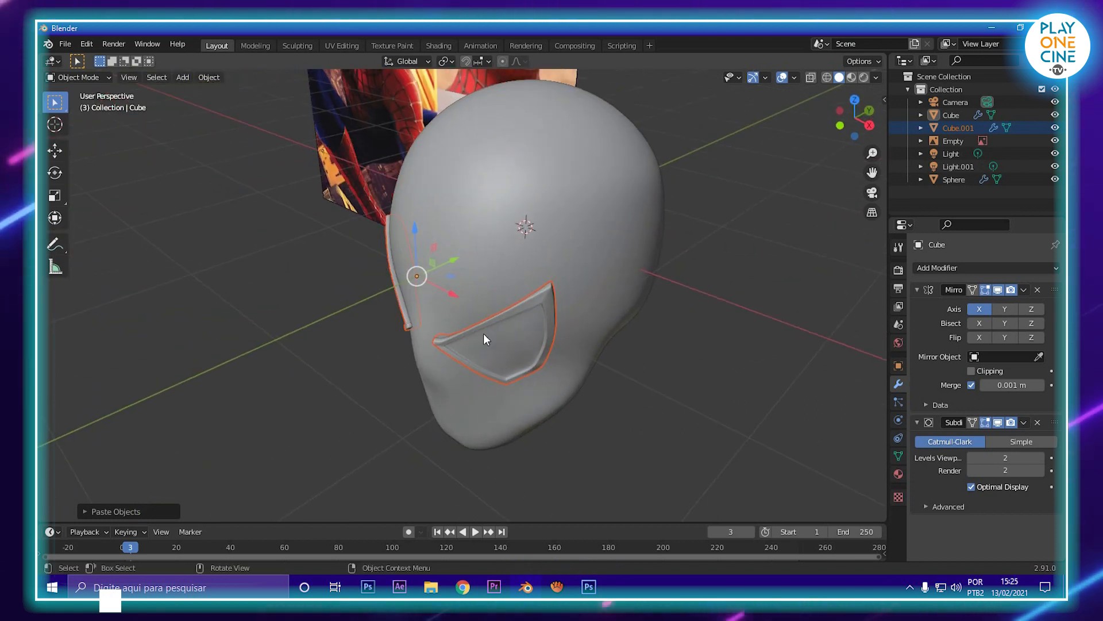
pyautogui.moveTo(456, 197); pyautogui.dragTo(323, 116, button='middle')
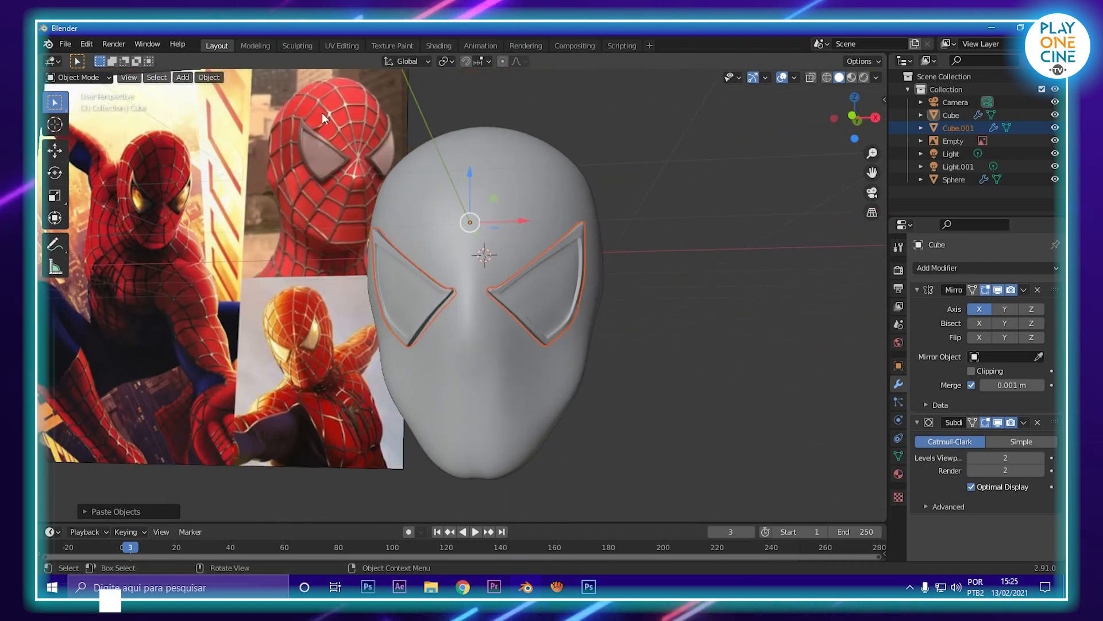
pyautogui.moveTo(584, 274); pyautogui.dragTo(516, 358, button='middle')
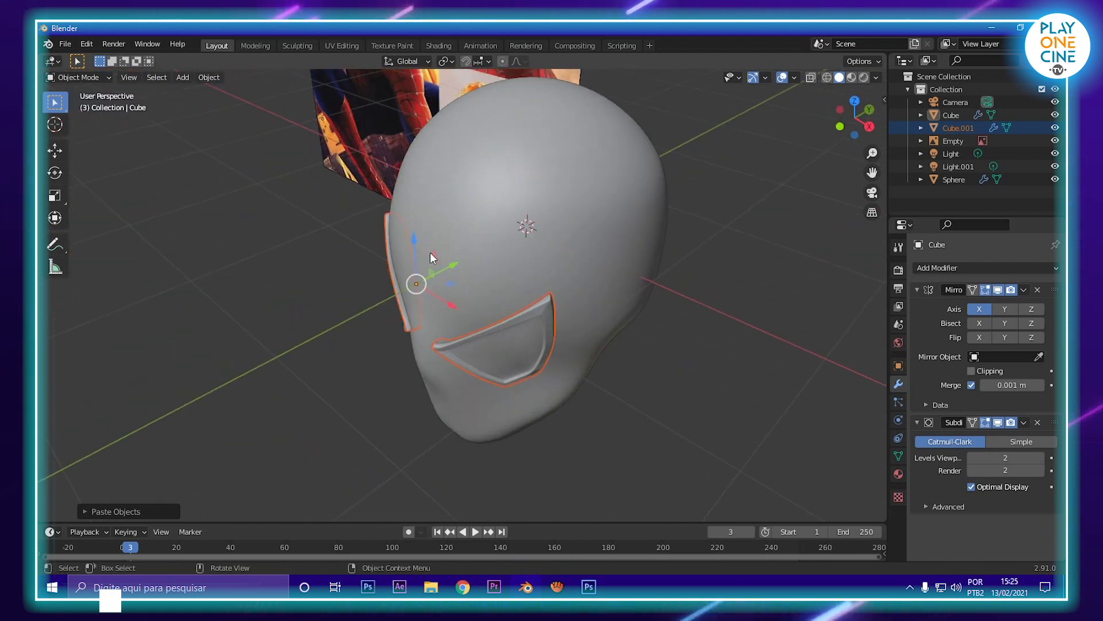
pyautogui.moveTo(452, 268); pyautogui.dragTo(384, 303)
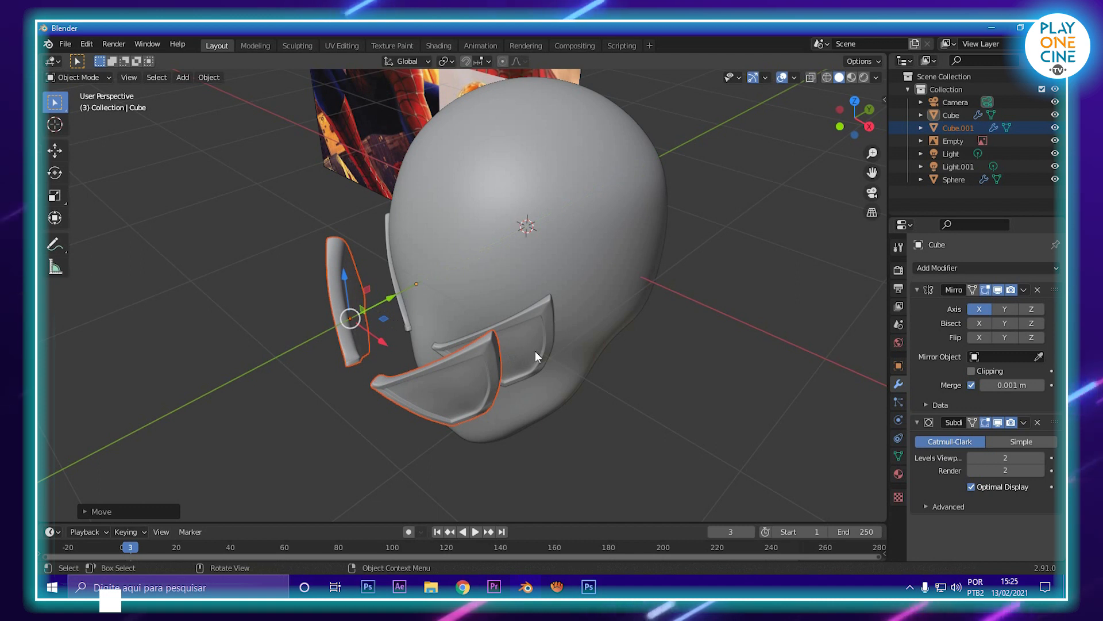
# - Delete all the linked geometry of the copied eye in Edit Mode, keeping the emptied object with its modifiers
pyautogui.press('Tab')
pyautogui.moveTo(436, 374); pyautogui.dragTo(465, 408, button='middle')
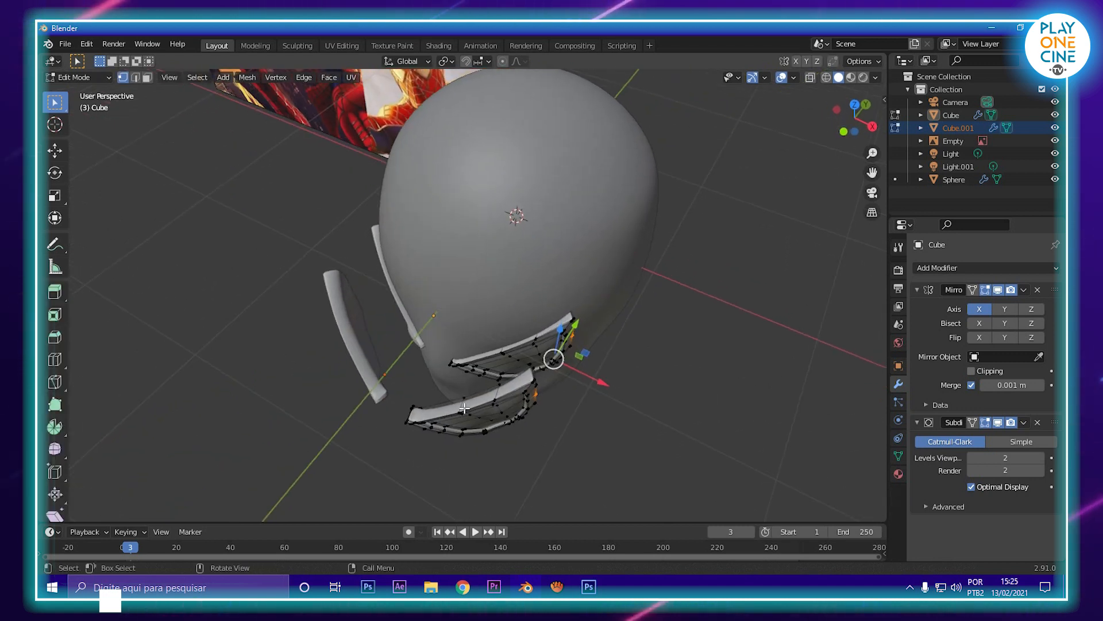
pyautogui.hotkey('ctrl', 'l')
pyautogui.press('x')
pyautogui.click(475, 412)
pyautogui.press('Tab')
pyautogui.press('Tab')
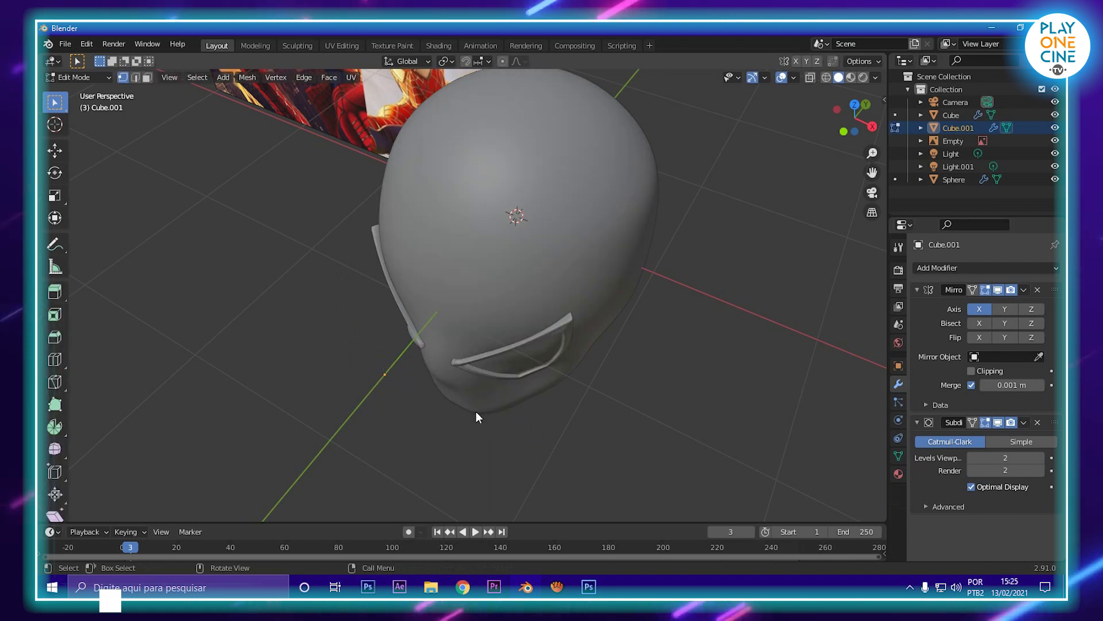
# - Add a plane inside the emptied copy and move it out of the head, forward along Y in front of the face
pyautogui.hotkey('shift', 'a')
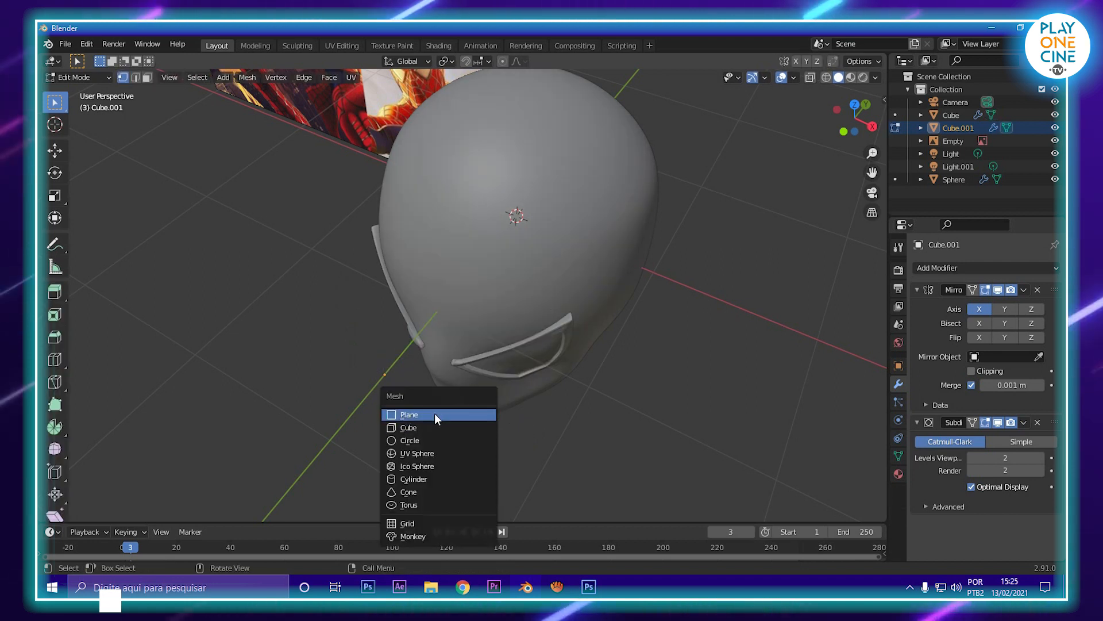
pyautogui.click(437, 414)
pyautogui.scroll(-3, 495, 334)
pyautogui.press('g')
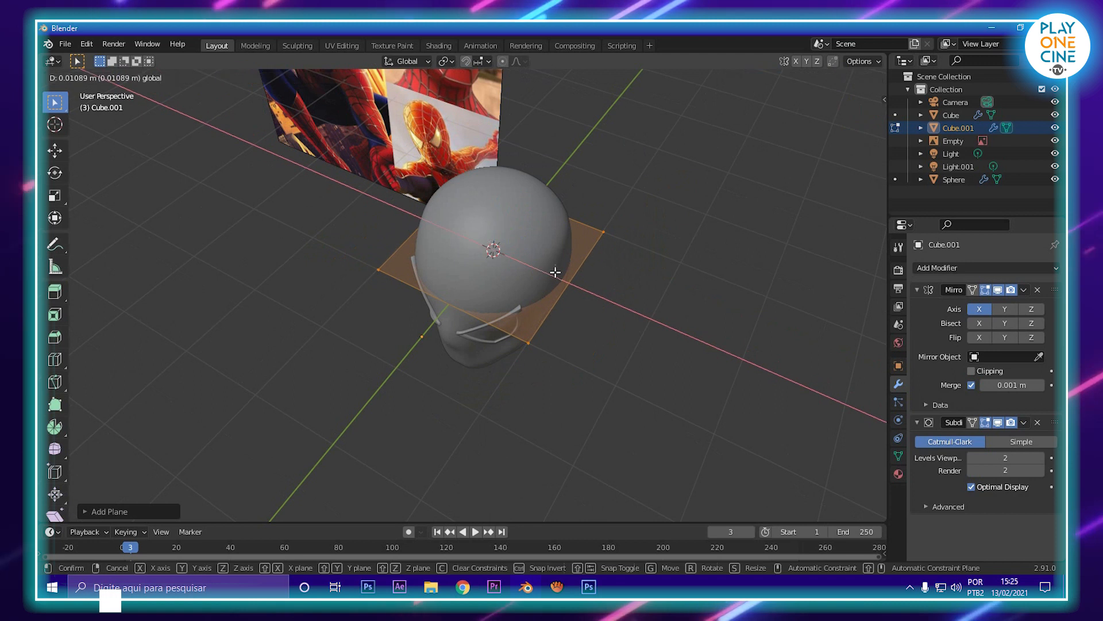
pyautogui.click(670, 318)
pyautogui.moveTo(670, 318); pyautogui.dragTo(563, 279, button='middle')
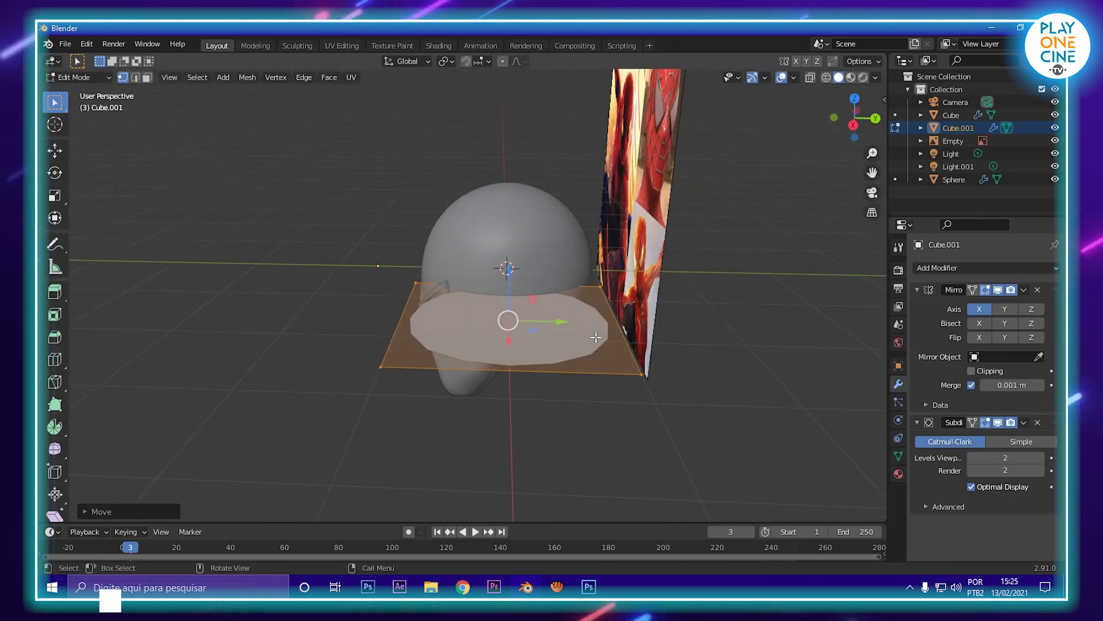
pyautogui.moveTo(546, 319); pyautogui.dragTo(455, 317)
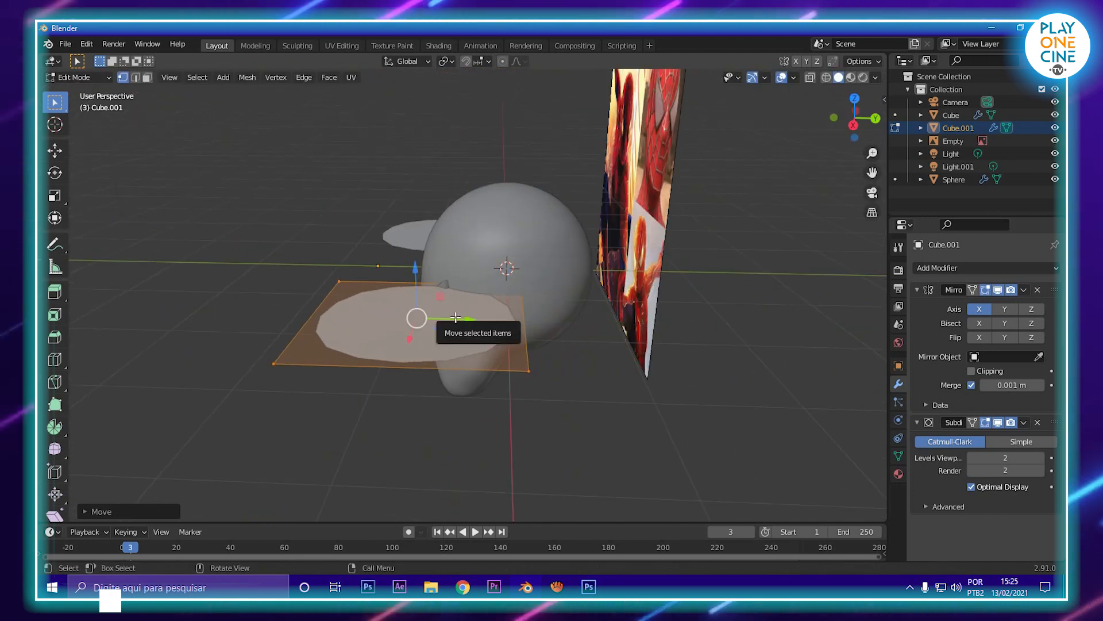
# - Rotate the plane 90° about X and lower its Subdivision viewport level to 0
pyautogui.write('rx90')
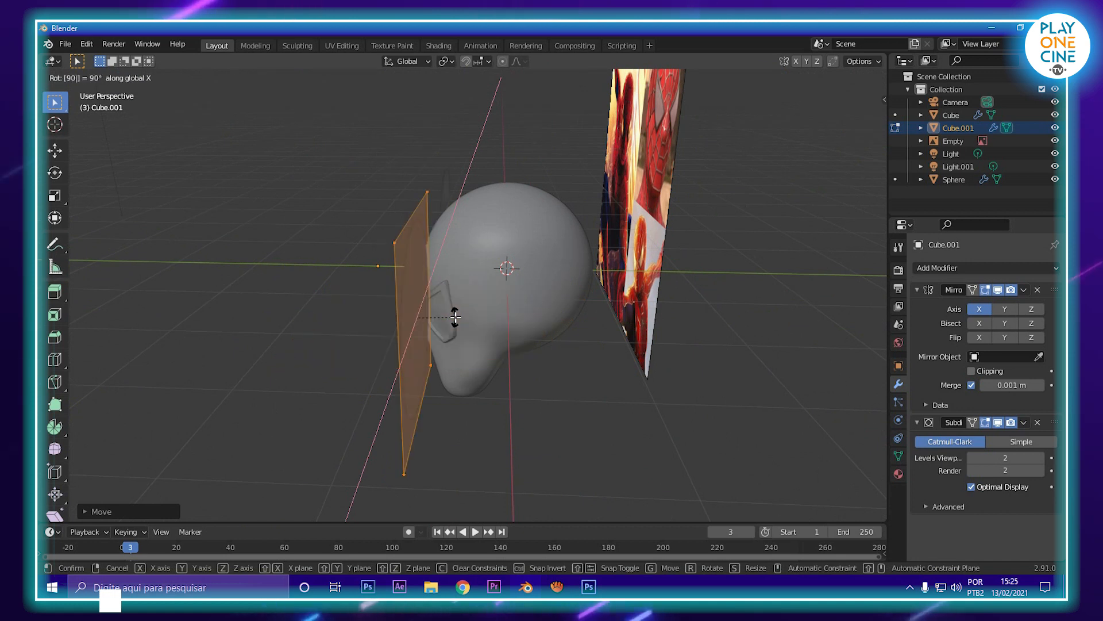
pyautogui.press('Return')
pyautogui.moveTo(437, 316); pyautogui.dragTo(714, 383, button='middle')
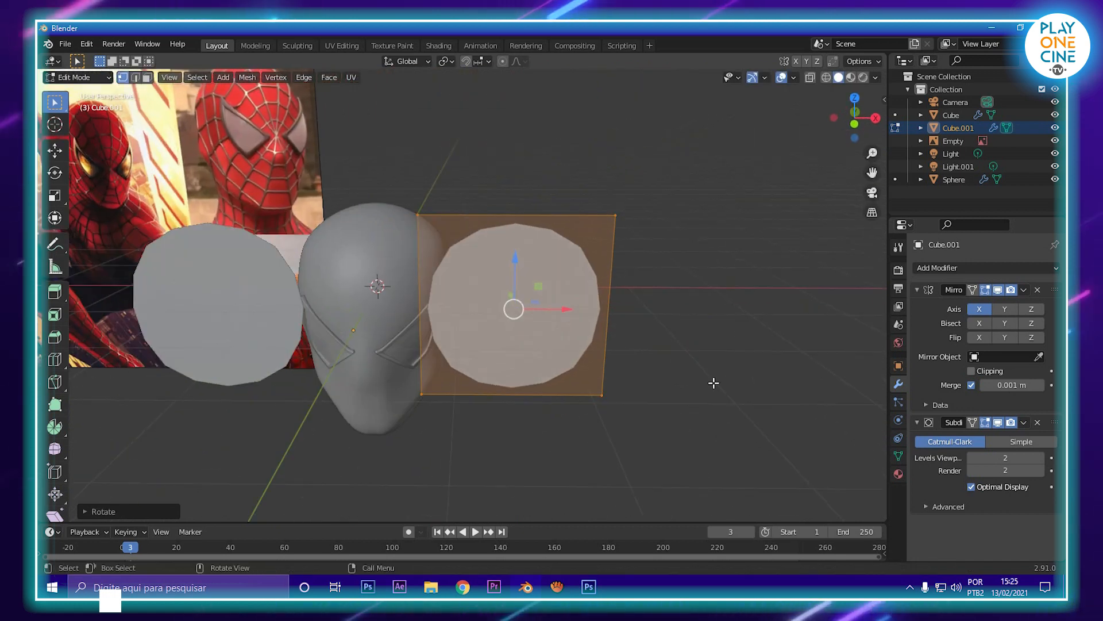
pyautogui.click(970, 458)
pyautogui.click(970, 458)
# - Scale the plane down to a small square and position it between the eyes, just beside the mirror line
pyautogui.moveTo(531, 396); pyautogui.dragTo(518, 441, button='middle')
pyautogui.moveTo(549, 355); pyautogui.dragTo(514, 353)
pyautogui.moveTo(513, 353); pyautogui.dragTo(565, 330, button='middle')
pyautogui.press('s')
pyautogui.click(516, 338)
pyautogui.moveTo(613, 336); pyautogui.dragTo(497, 339)
pyautogui.scroll(3, 496, 338)
pyautogui.moveTo(496, 338); pyautogui.dragTo(571, 287, button='middle')
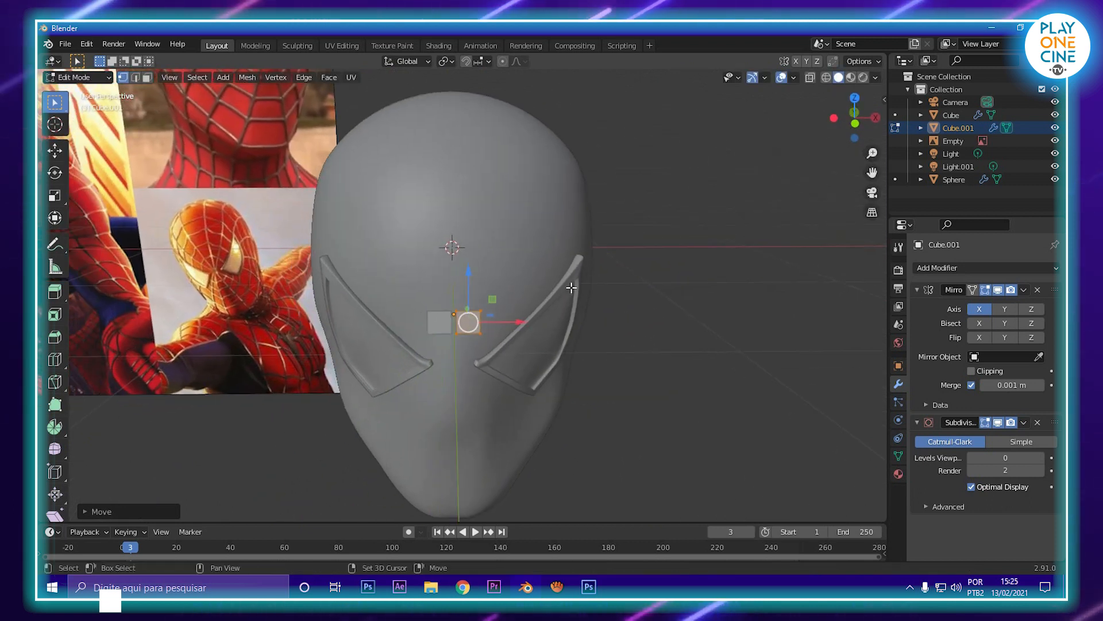
pyautogui.scroll(3, 455, 290)
pyautogui.keyDown('shift'); pyautogui.moveTo(461, 324); pyautogui.dragTo(498, 234, button='middle'); pyautogui.keyUp('shift')
pyautogui.moveTo(505, 201)
pyautogui.mouseDown()
pyautogui.moveTo(513, 253)
pyautogui.moveTo(511, 210)
pyautogui.mouseUp()
# - Move the small plane back along Y until it sits close to the face, then return to Object Mode
pyautogui.press('Tab')
pyautogui.moveTo(561, 357); pyautogui.dragTo(303, 391, button='middle')
pyautogui.moveTo(252, 401); pyautogui.dragTo(311, 359)
pyautogui.press('Tab')
pyautogui.moveTo(311, 359); pyautogui.dragTo(263, 405, button='middle')
pyautogui.moveTo(263, 406); pyautogui.dragTo(330, 339)
pyautogui.press('Tab')
pyautogui.moveTo(334, 340); pyautogui.dragTo(432, 285, button='middle')
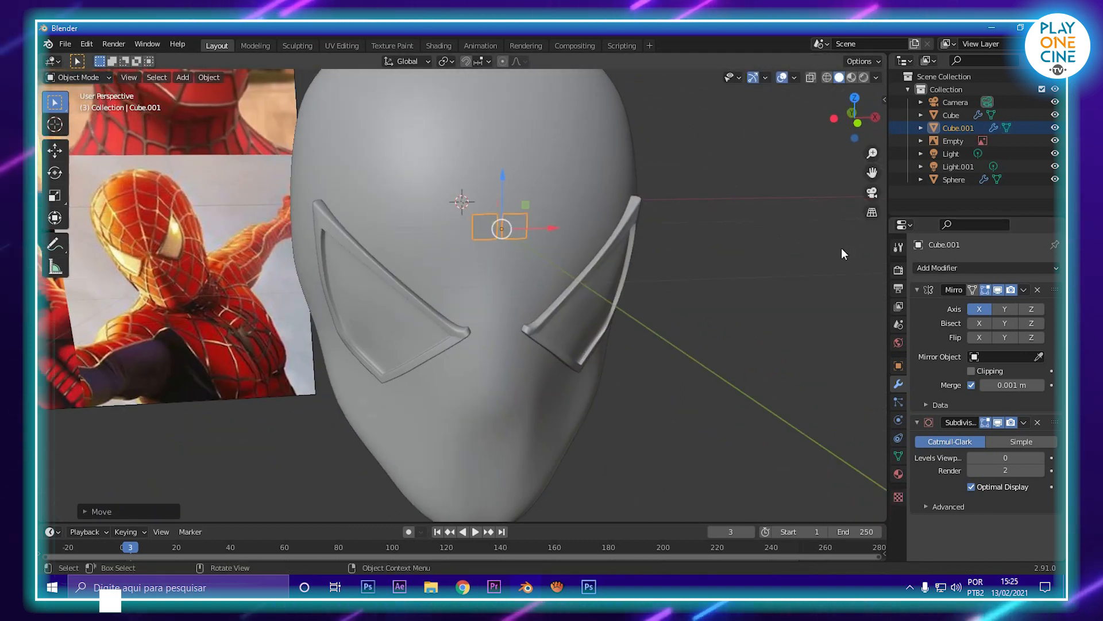
# - Select the small plane's upper edge in Edit Mode, checking its position between the eyes from several angles
pyautogui.moveTo(512, 184); pyautogui.dragTo(505, 270, button='middle')
pyautogui.scroll(3, 509, 284)
pyautogui.press('Tab')
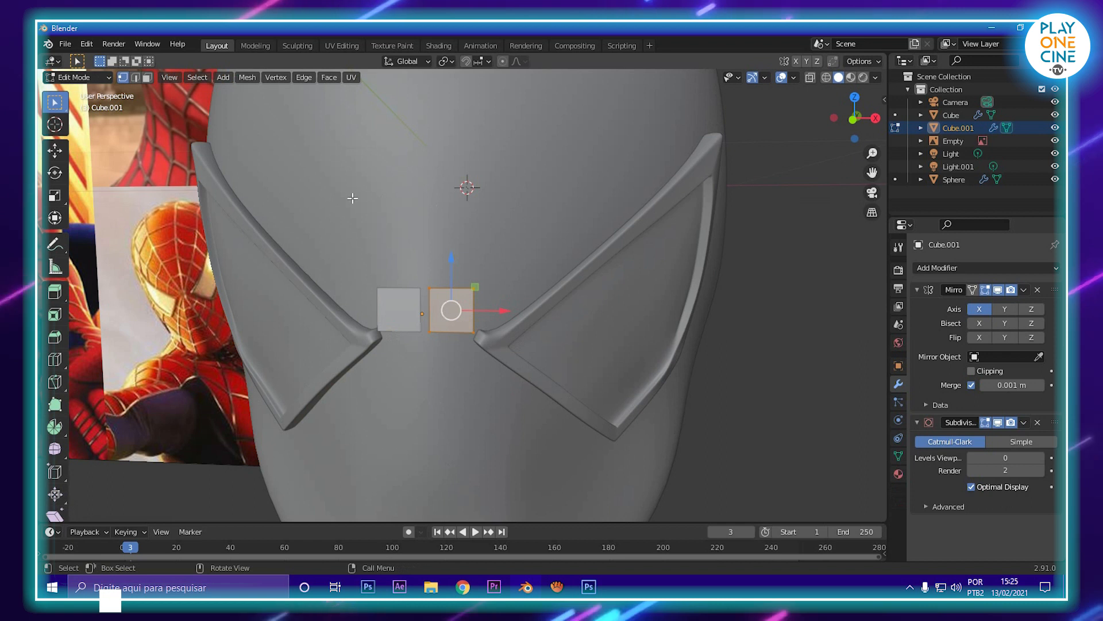
pyautogui.moveTo(562, 374); pyautogui.dragTo(450, 241, button='middle')
pyautogui.moveTo(514, 366); pyautogui.dragTo(520, 339, button='middle')
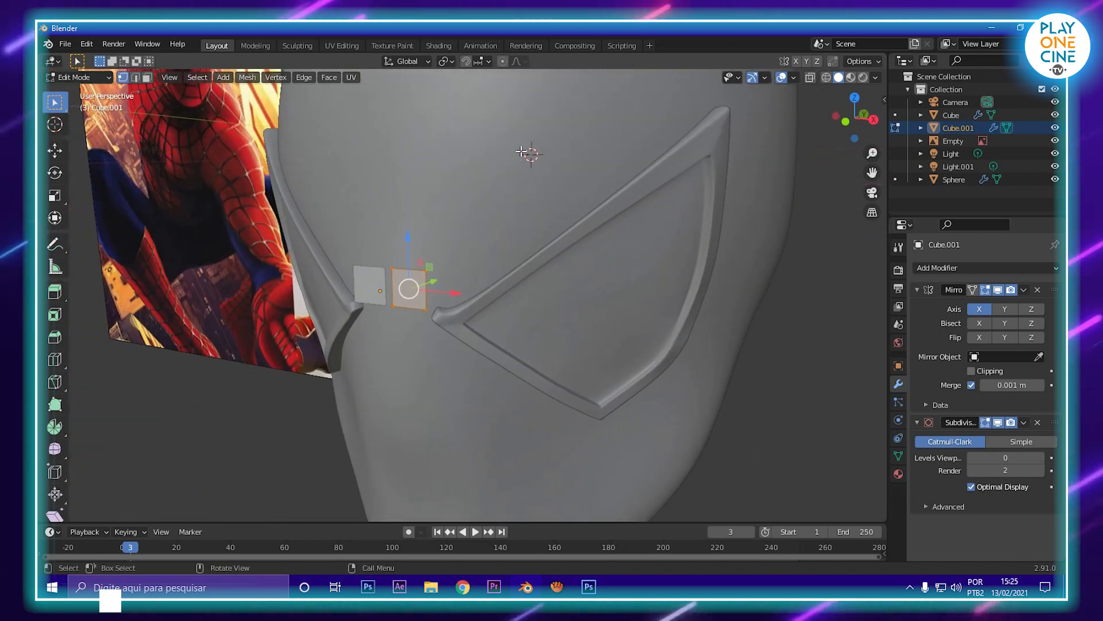
pyautogui.moveTo(451, 370); pyautogui.dragTo(489, 348, button='middle')
pyautogui.moveTo(533, 231); pyautogui.dragTo(583, 330, button='middle')
pyautogui.scroll(-1, 582, 330)
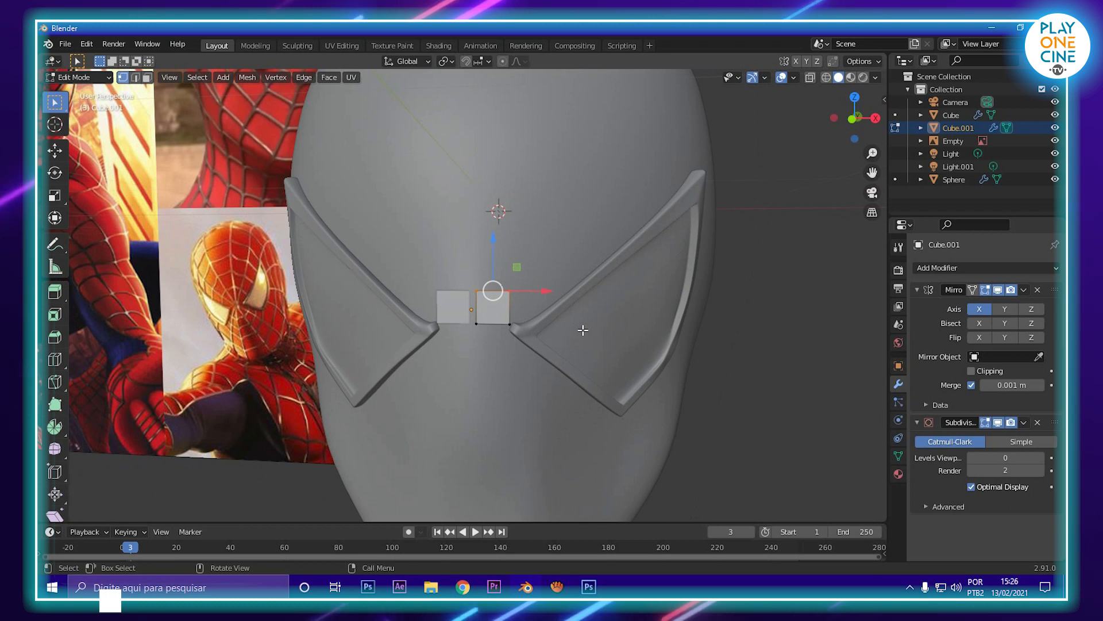
# - Scale all of the mirrored square's linked geometry down and move it toward the mirror centre line between the eyes
pyautogui.press('Tab')
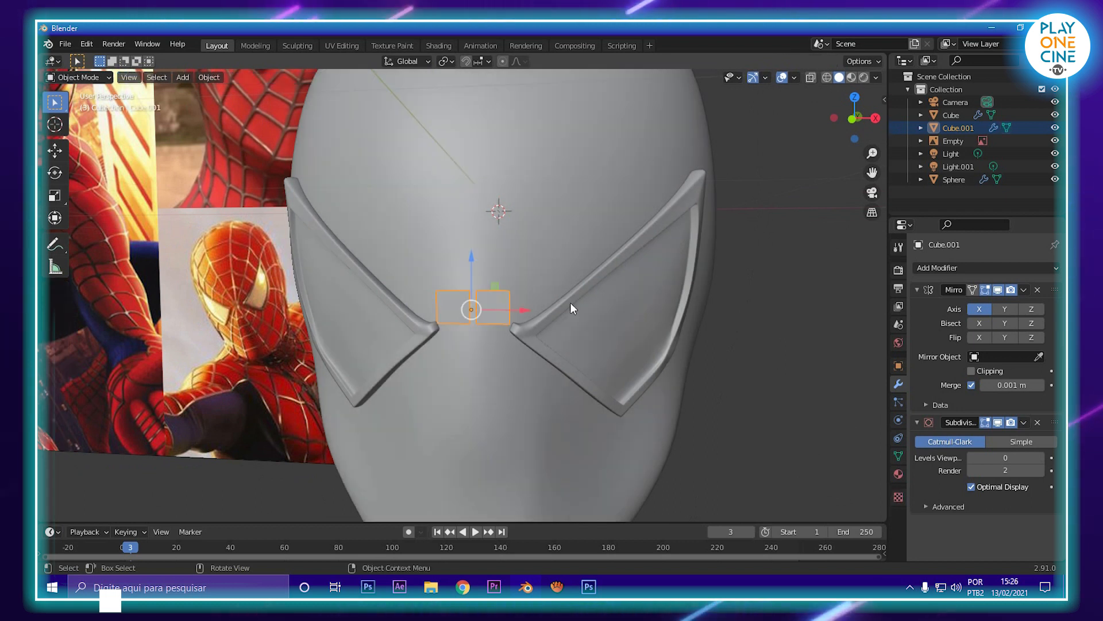
pyautogui.press('Tab')
pyautogui.hotkey('ctrl', 'a')
pyautogui.click(593, 343)
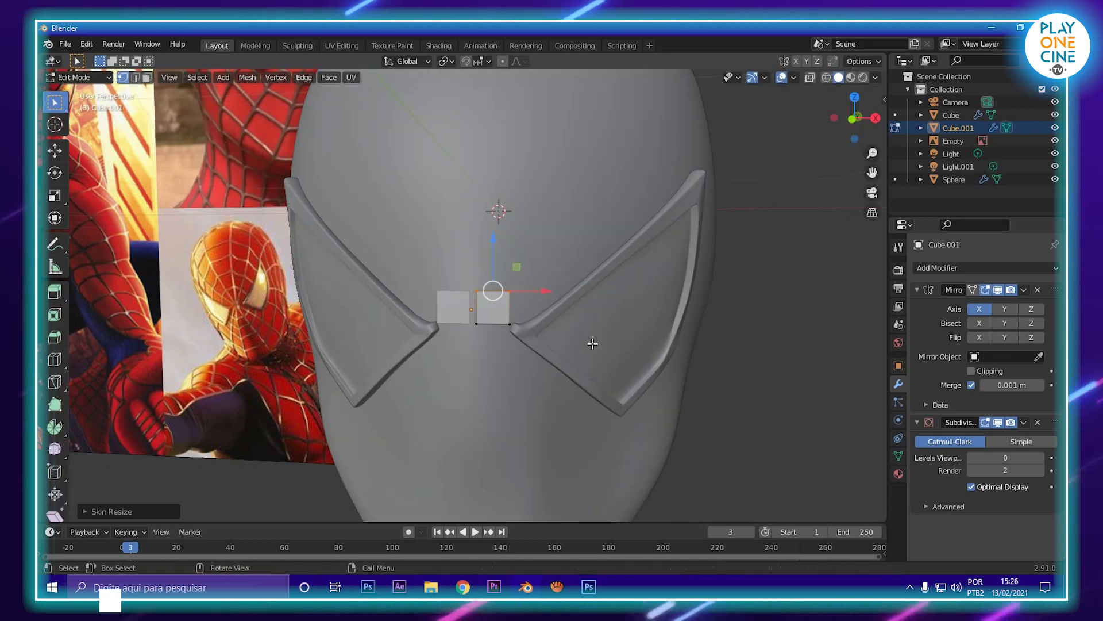
pyautogui.hotkey('ctrl', 'l')
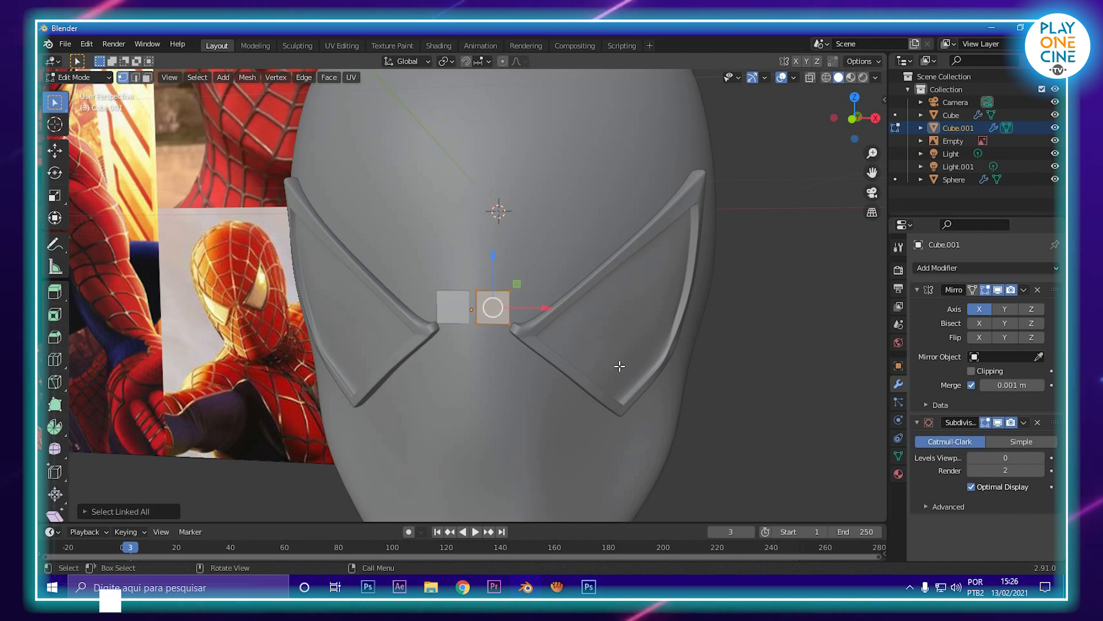
pyautogui.press('s')
pyautogui.click(552, 326)
pyautogui.moveTo(536, 309); pyautogui.dragTo(526, 310)
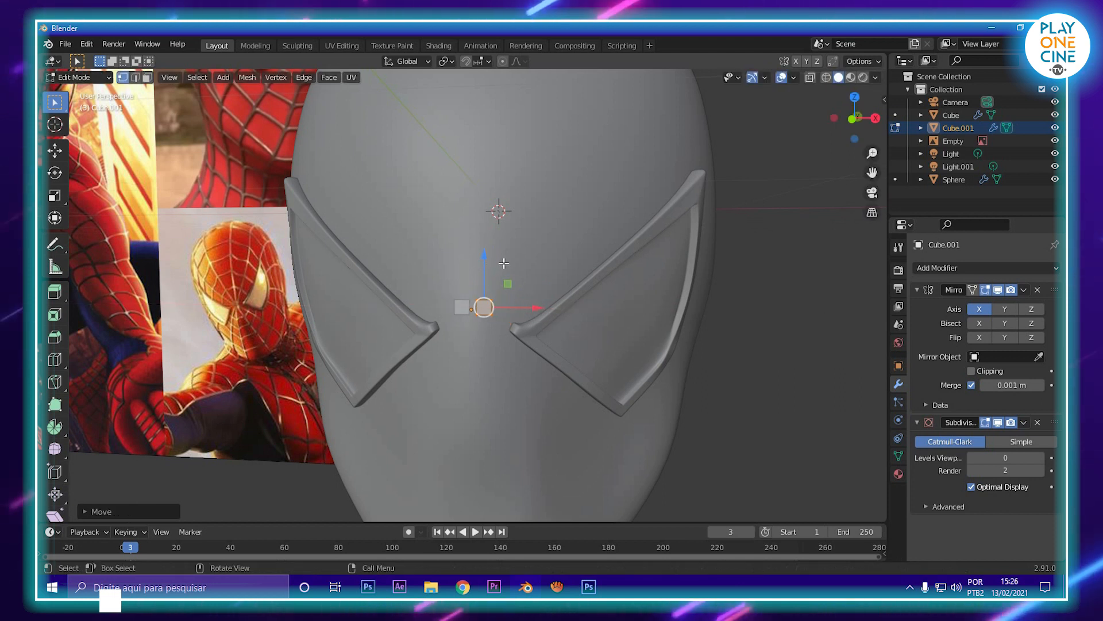
# - Enable Clipping on the Mirror modifier and slide the square's inner edge onto the mirror centre line
pyautogui.press('KP_1')
pyautogui.scroll(4, 552, 235)
pyautogui.moveTo(551, 235); pyautogui.dragTo(563, 280)
pyautogui.moveTo(622, 326); pyautogui.dragTo(606, 321)
pyautogui.keyDown('shift'); pyautogui.moveTo(608, 321); pyautogui.dragTo(550, 307, button='middle'); pyautogui.keyUp('shift')
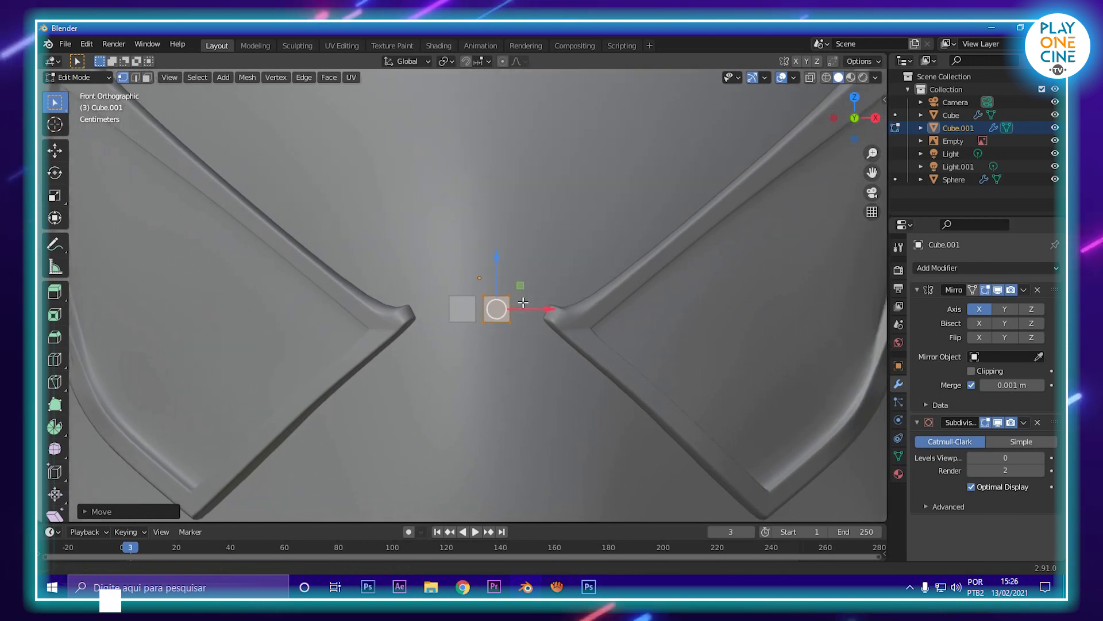
pyautogui.click(972, 372)
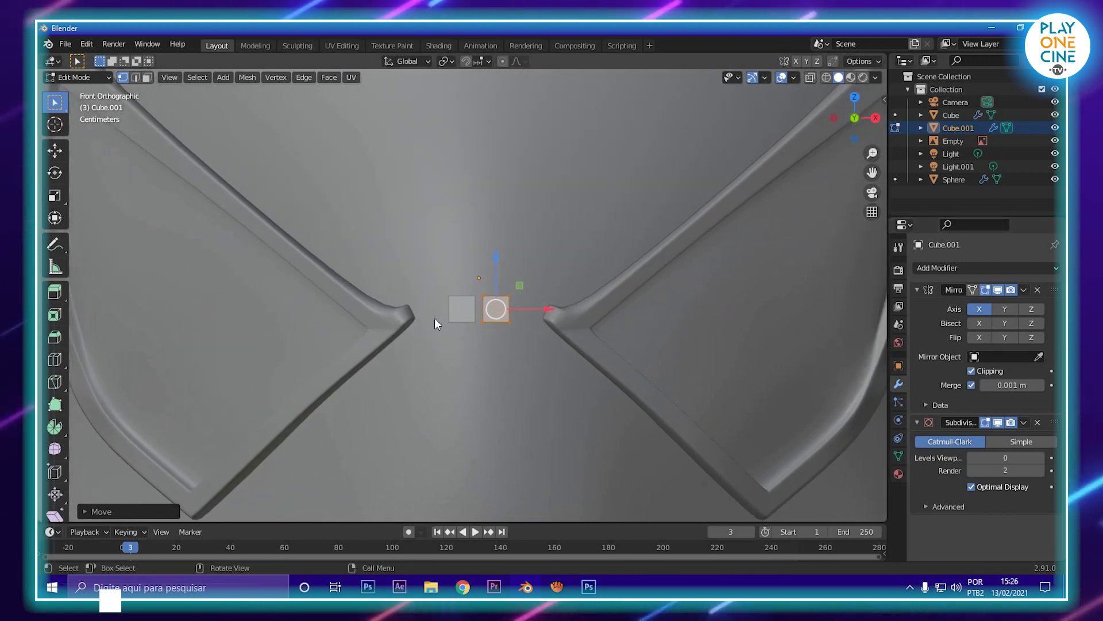
pyautogui.click(476, 299)
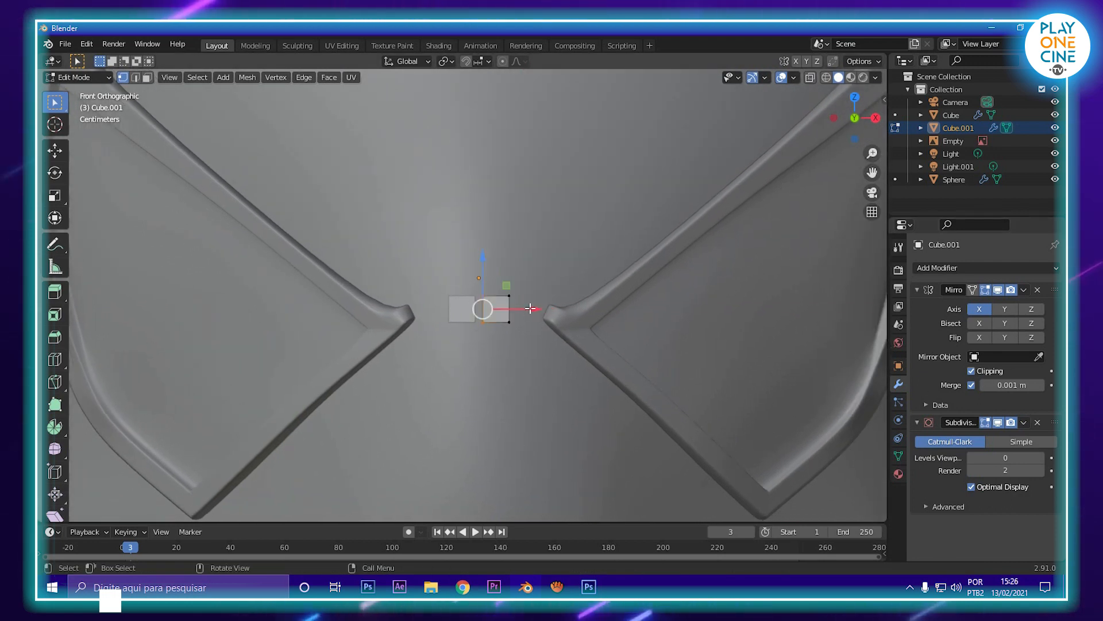
pyautogui.moveTo(530, 309); pyautogui.dragTo(519, 308)
# - Adjust the square's width by moving its outer edge along X
pyautogui.moveTo(529, 347); pyautogui.dragTo(497, 274)
pyautogui.moveTo(565, 315); pyautogui.dragTo(547, 308)
pyautogui.scroll(-2, 544, 304)
pyautogui.keyDown('shift'); pyautogui.moveTo(520, 304); pyautogui.dragTo(515, 330, button='middle'); pyautogui.keyUp('shift')
pyautogui.scroll(-2, 518, 332)
pyautogui.scroll(4, 527, 345)
pyautogui.moveTo(537, 346); pyautogui.dragTo(542, 346)
# - Examine the web pattern between the eyes in the mask reference image
pyautogui.scroll(-5, 542, 346)
pyautogui.keyDown('shift'); pyautogui.moveTo(402, 230); pyautogui.dragTo(718, 369, button='middle'); pyautogui.keyUp('shift')
pyautogui.keyDown('shift'); pyautogui.moveTo(345, 203); pyautogui.dragTo(312, 421, button='middle'); pyautogui.keyUp('shift')
pyautogui.scroll(4, 287, 251)
pyautogui.keyDown('shift'); pyautogui.moveTo(374, 323); pyautogui.dragTo(432, 376, button='middle'); pyautogui.keyUp('shift')
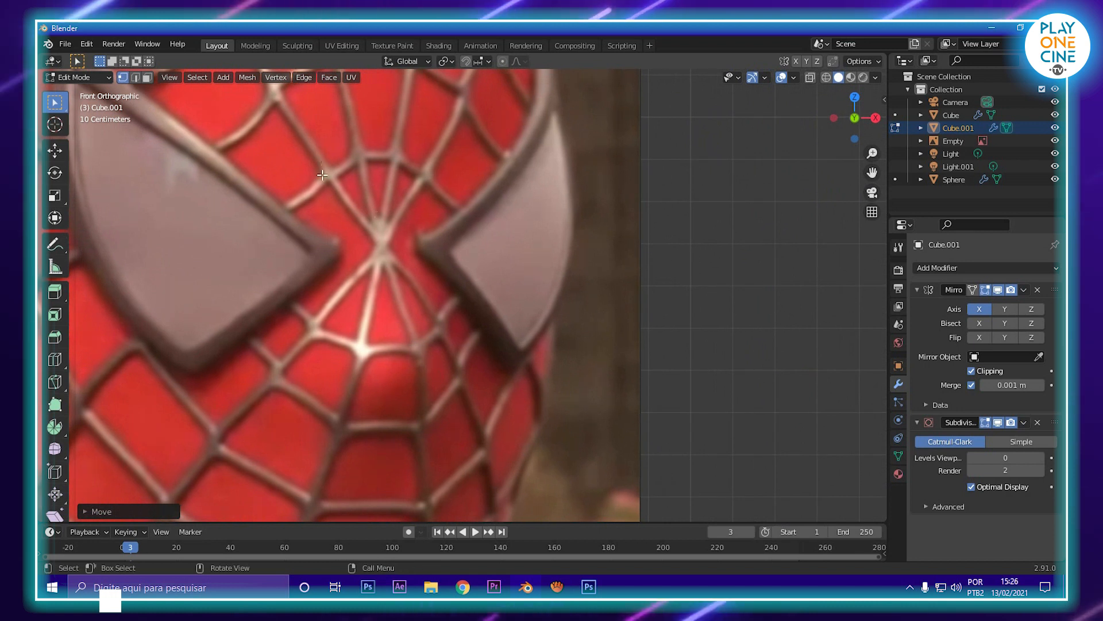
pyautogui.scroll(-5, 386, 191)
pyautogui.keyDown('shift'); pyautogui.moveTo(583, 355); pyautogui.dragTo(391, 63, button='middle'); pyautogui.keyUp('shift')
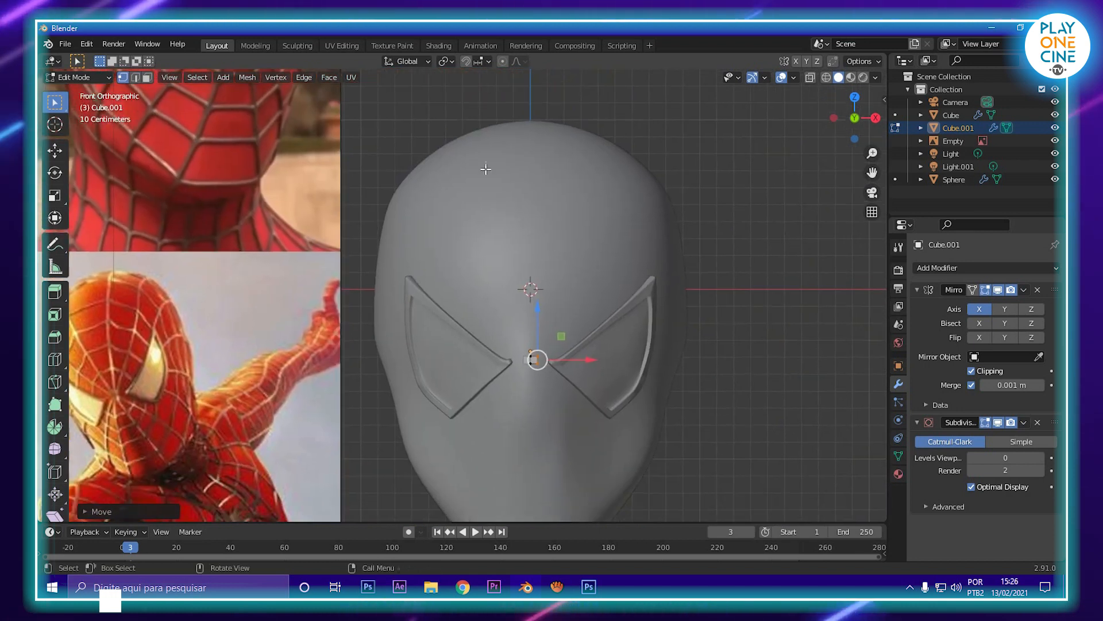
# - Add a vertical loop cut near the middle of the small square between the eyes
pyautogui.scroll(5, 484, 167)
pyautogui.keyDown('shift'); pyautogui.moveTo(544, 407); pyautogui.dragTo(410, 266, button='middle'); pyautogui.keyUp('shift')
pyautogui.scroll(4, 409, 266)
pyautogui.keyDown('shift'); pyautogui.moveTo(571, 335); pyautogui.dragTo(493, 268, button='middle'); pyautogui.keyUp('shift')
pyautogui.scroll(3, 492, 268)
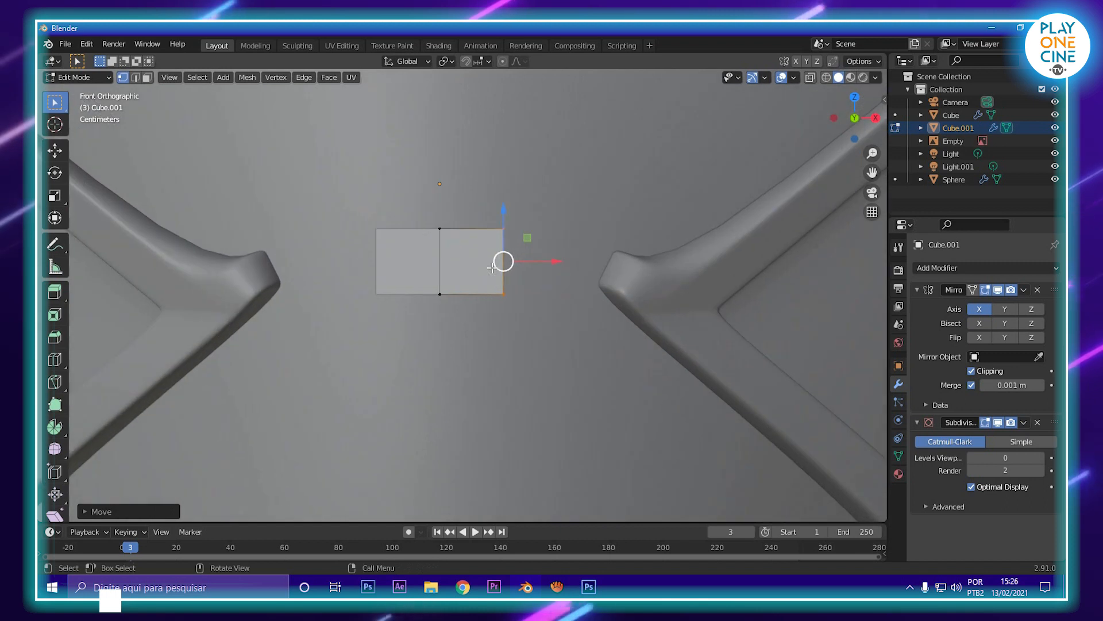
pyautogui.click(473, 232)
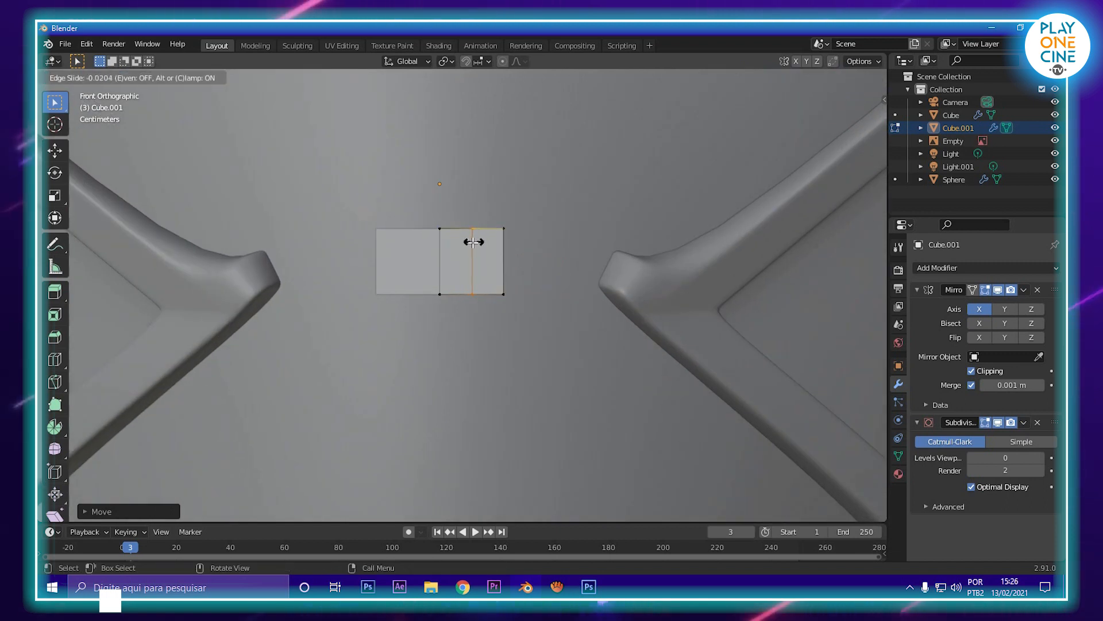
pyautogui.click(471, 249)
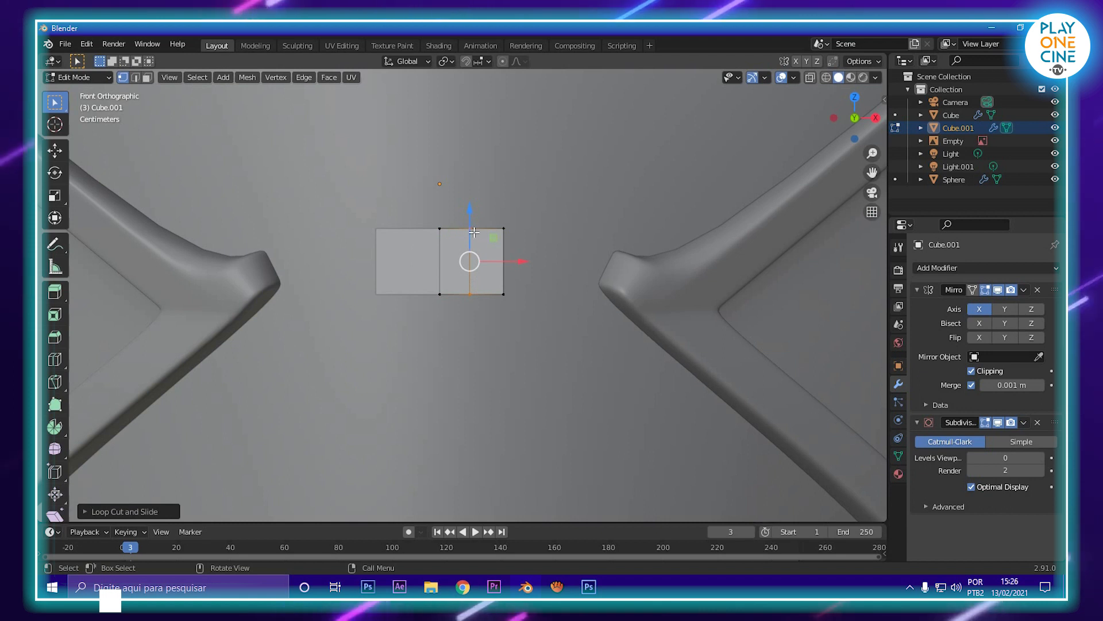
# - Extrude the square's outer top edge upward, slant it outward, and select the neighbouring inner top edge
pyautogui.click(473, 229)
pyautogui.keyDown('shift'); pyautogui.click(504, 228); pyautogui.keyUp('shift')
pyautogui.scroll(-3, 504, 229)
pyautogui.keyDown('shift'); pyautogui.moveTo(505, 230); pyautogui.dragTo(512, 313, button='middle'); pyautogui.keyUp('shift')
pyautogui.press('e')
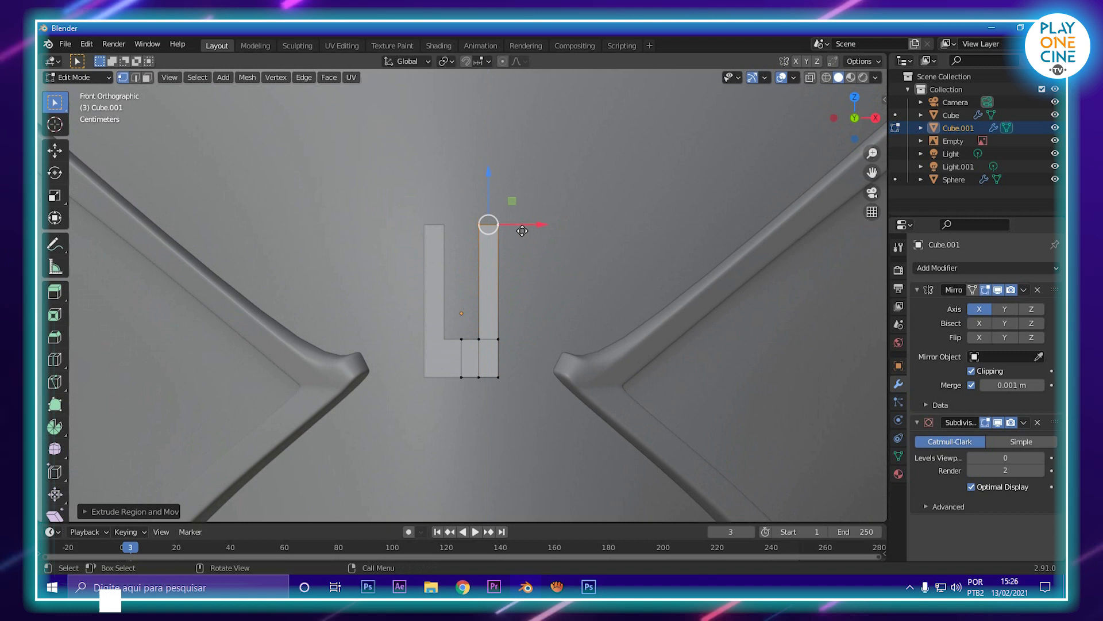
pyautogui.click(644, 236)
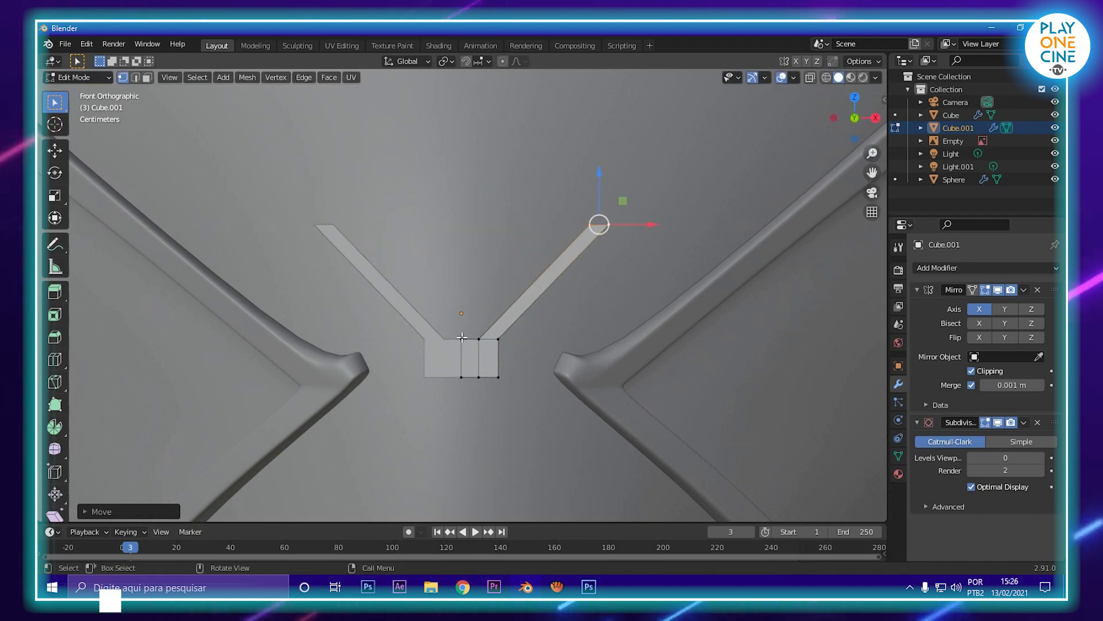
pyautogui.click(462, 337)
pyautogui.keyDown('shift'); pyautogui.click(479, 341); pyautogui.keyUp('shift')
pyautogui.press('e')
pyautogui.click(505, 291)
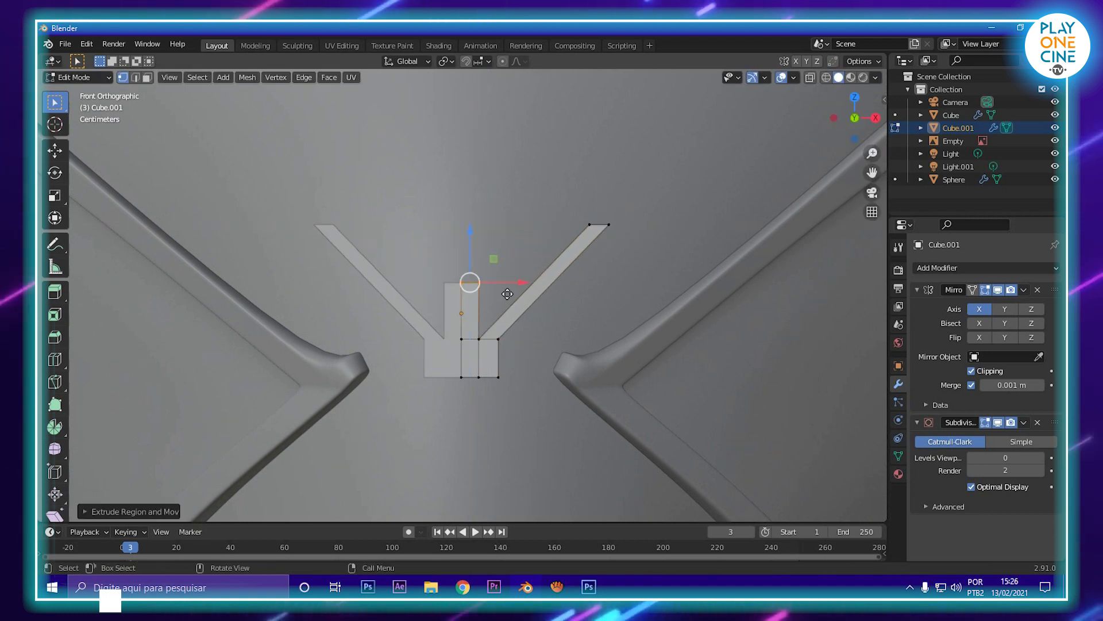
pyautogui.press('g')
pyautogui.click(523, 291)
pyautogui.hotkey('ctrl', 'z')
pyautogui.hotkey('ctrl', 'z')
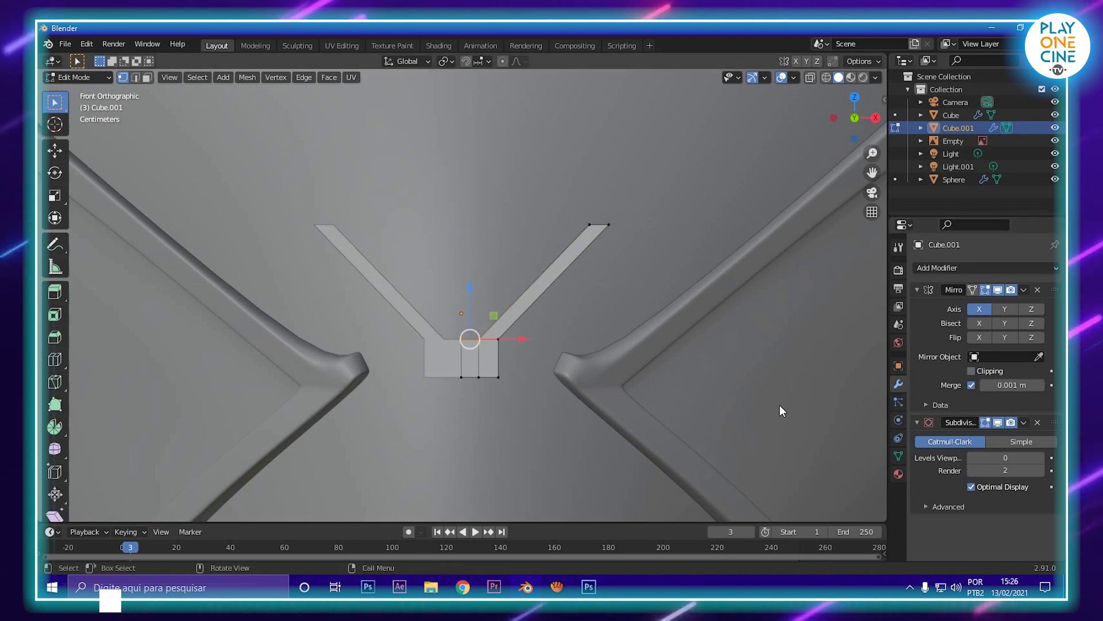
# - Extrude the inner top edge upward about 0.13 m and shift its end outward along X
pyautogui.press('e')
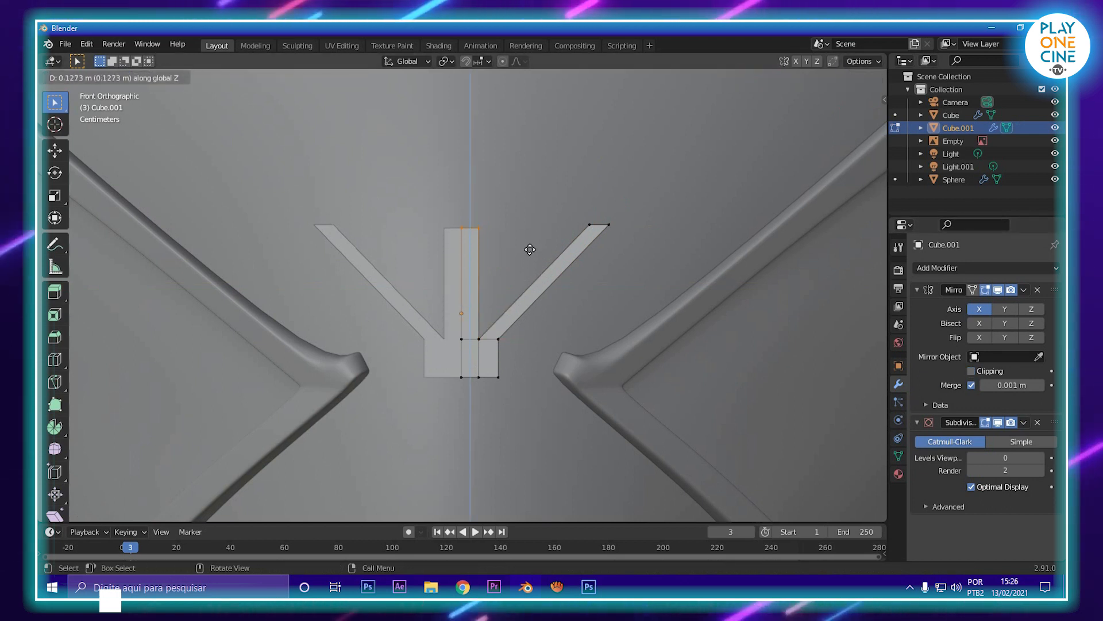
pyautogui.click(519, 230)
pyautogui.press('g')
pyautogui.press('x')
pyautogui.click(556, 229)
# - Extrude the square's inner bottom edge downward and slant the new strand slightly outward
pyautogui.keyDown('shift'); pyautogui.moveTo(461, 387); pyautogui.dragTo(475, 298, button='middle'); pyautogui.keyUp('shift')
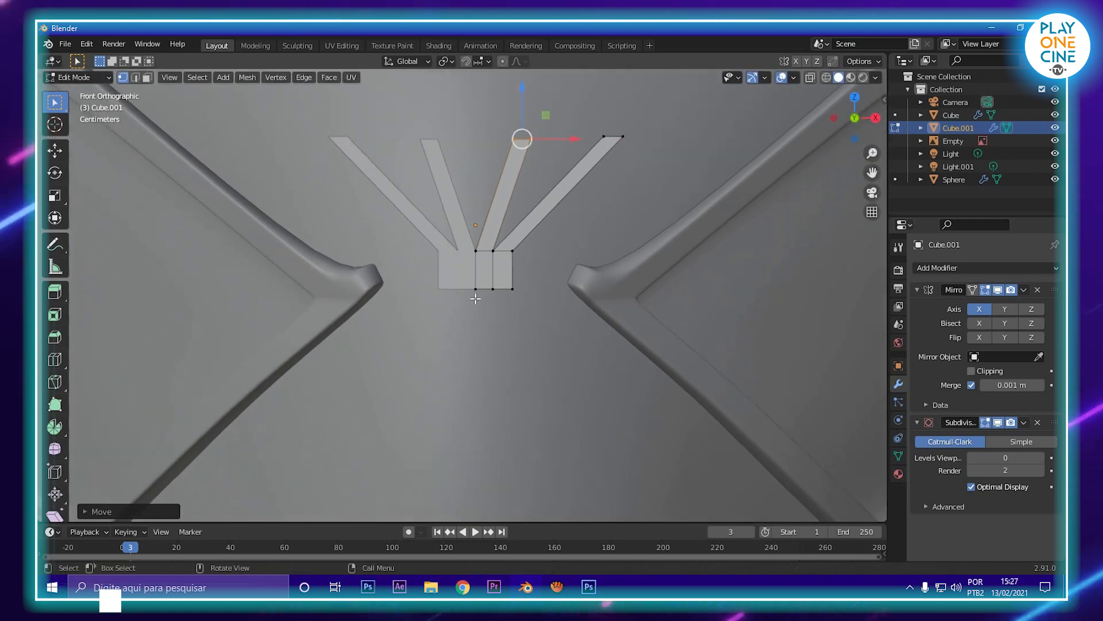
pyautogui.moveTo(501, 295); pyautogui.dragTo(502, 295)
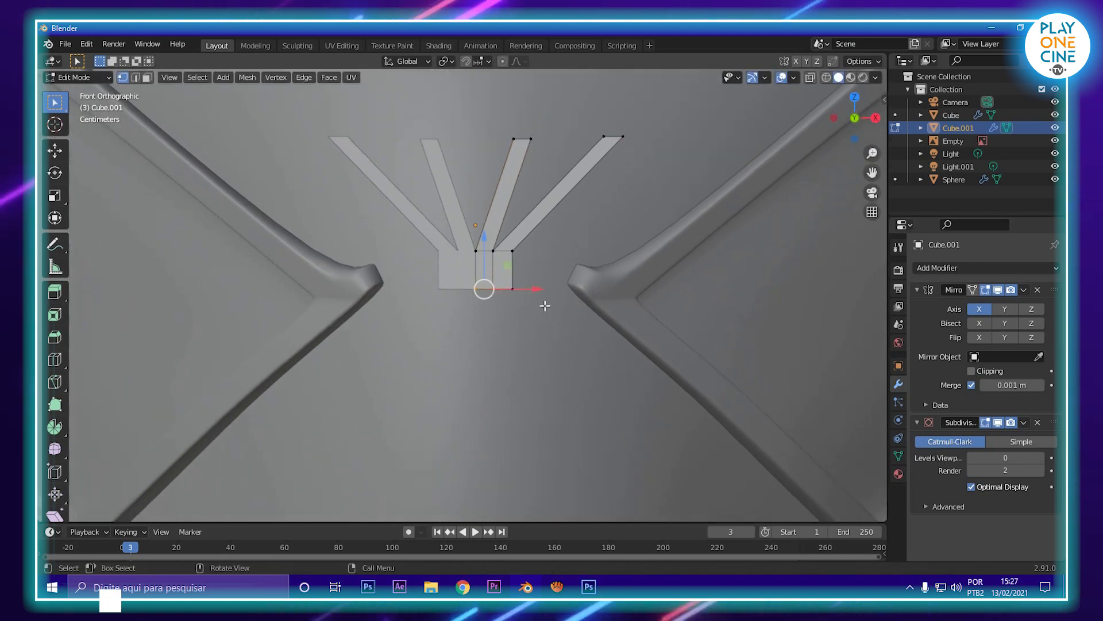
pyautogui.press('e')
pyautogui.click(541, 390)
pyautogui.press('g')
pyautogui.click(491, 285)
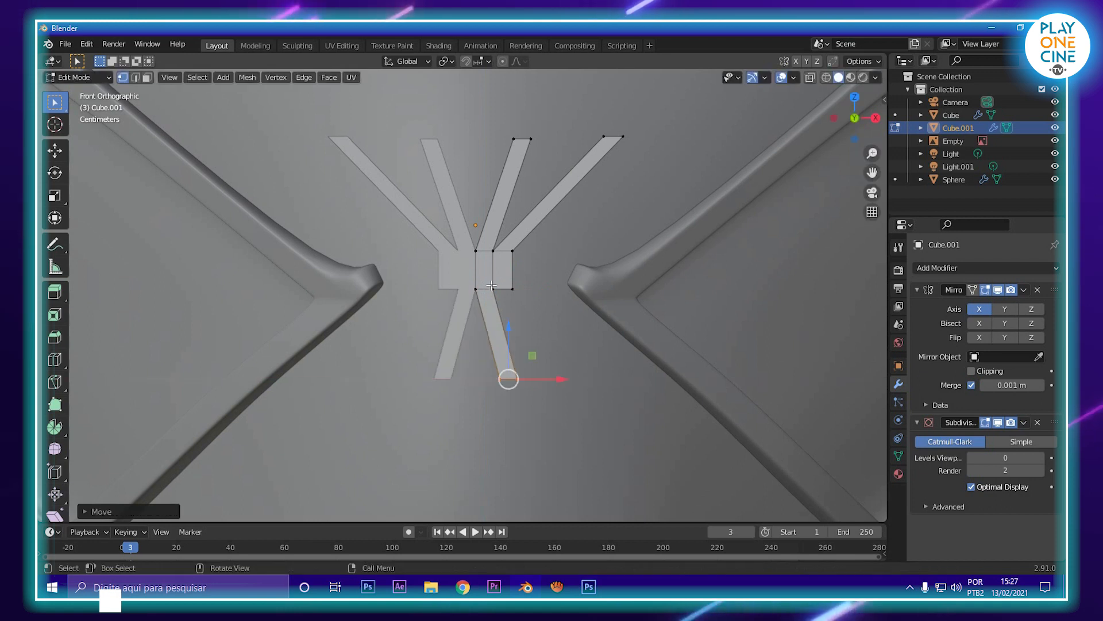
# - Extrude the square's outer bottom edge downward about 0.1 m and slant the new strand outward toward the eye
pyautogui.moveTo(528, 297); pyautogui.dragTo(528, 298)
pyautogui.press('g')
pyautogui.press('z')
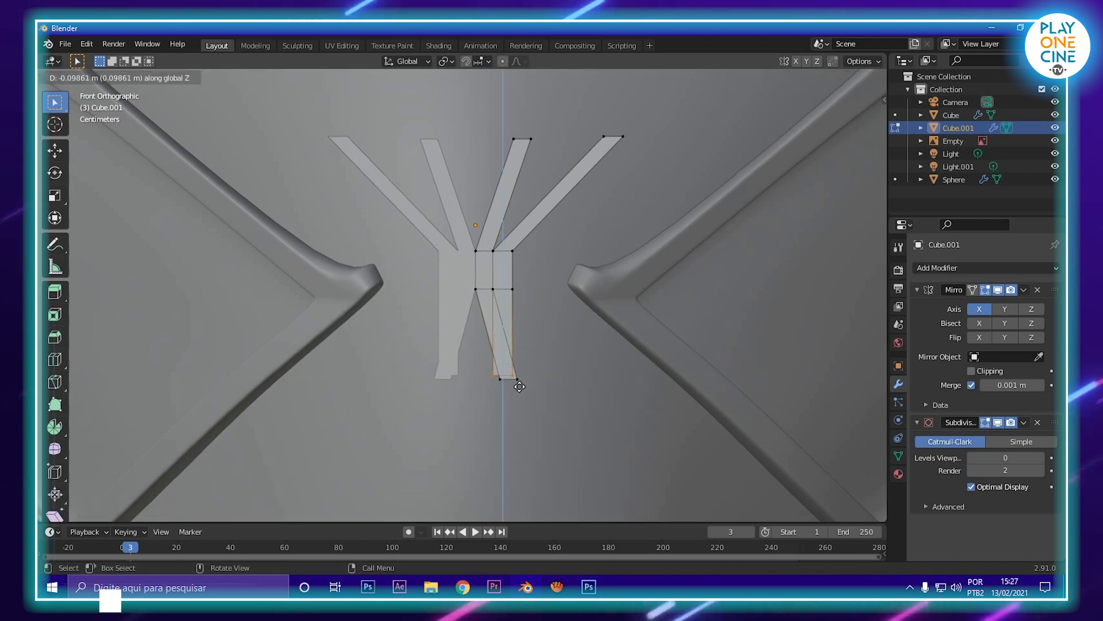
pyautogui.click(520, 386)
pyautogui.press('g')
pyautogui.click(571, 375)
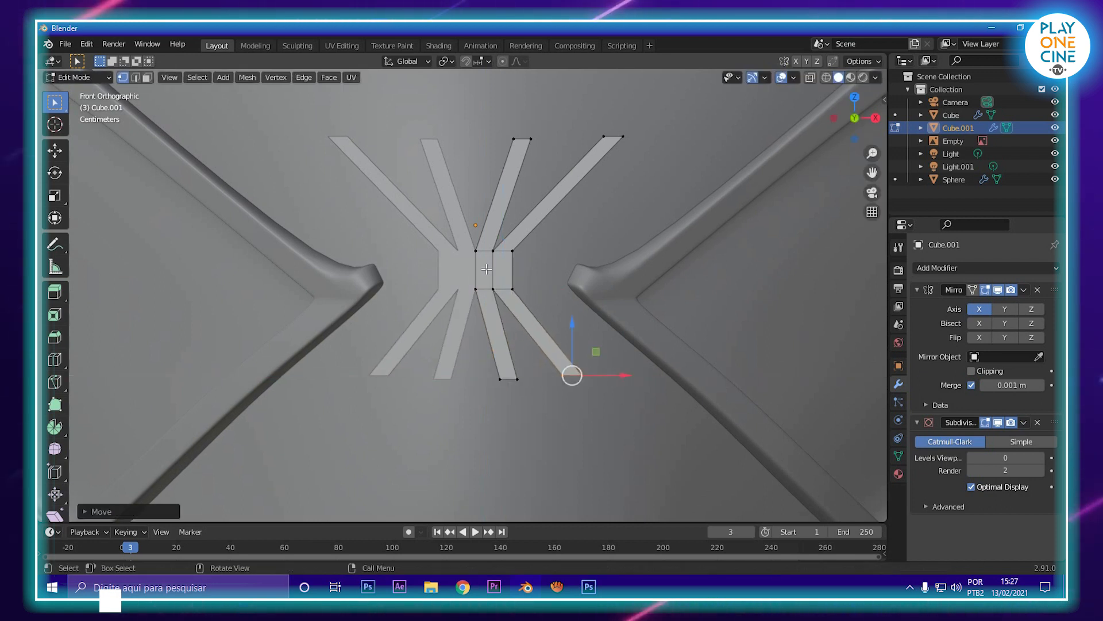
# - Move the tip of the upper outer web strand along Y to bring it against the forehead surface
pyautogui.scroll(-4, 527, 231)
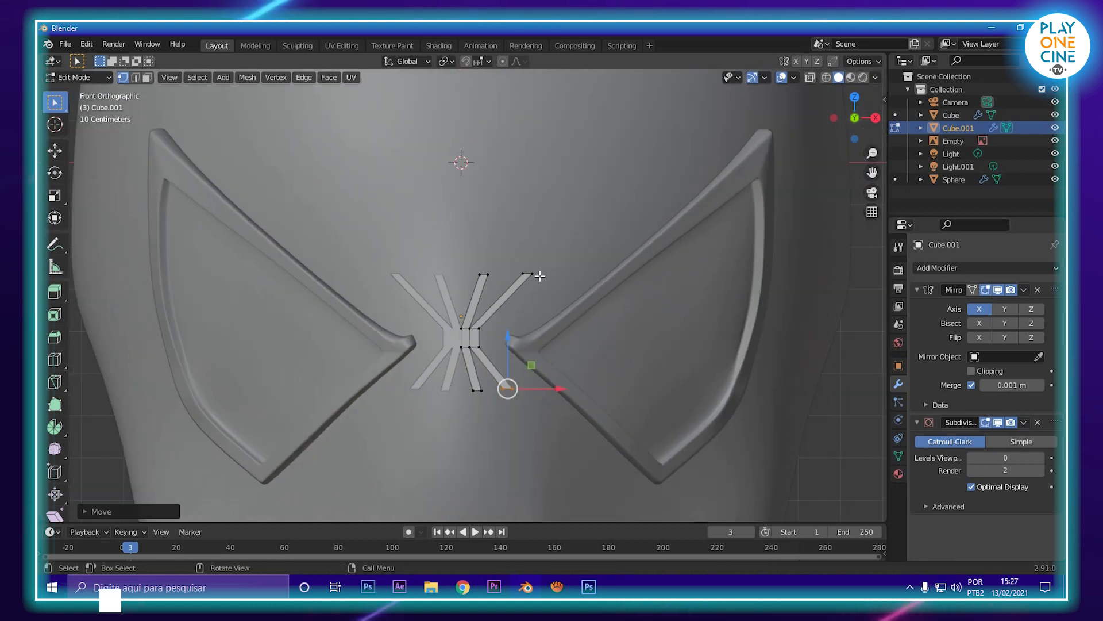
pyautogui.scroll(-3, 512, 253)
pyautogui.moveTo(561, 291); pyautogui.dragTo(537, 305, button='middle')
pyautogui.scroll(1, 510, 324)
pyautogui.moveTo(463, 357); pyautogui.dragTo(423, 387, button='middle')
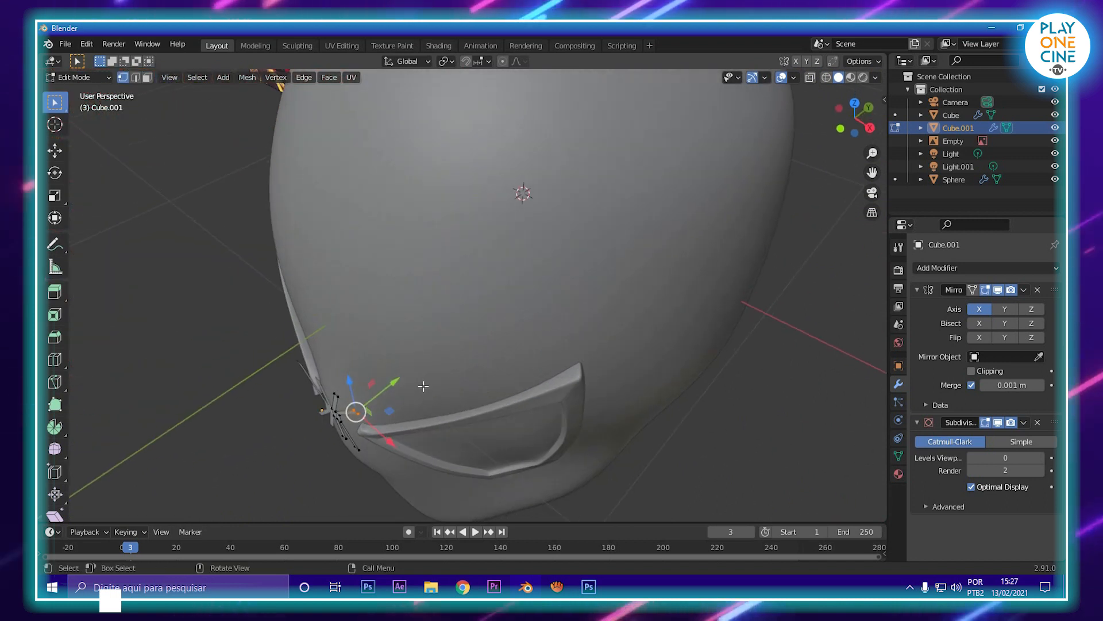
pyautogui.moveTo(401, 383)
pyautogui.mouseDown()
pyautogui.moveTo(421, 375)
pyautogui.moveTo(412, 378)
pyautogui.mouseUp()
pyautogui.moveTo(415, 373); pyautogui.dragTo(521, 355, button='middle')
pyautogui.scroll(3, 473, 338)
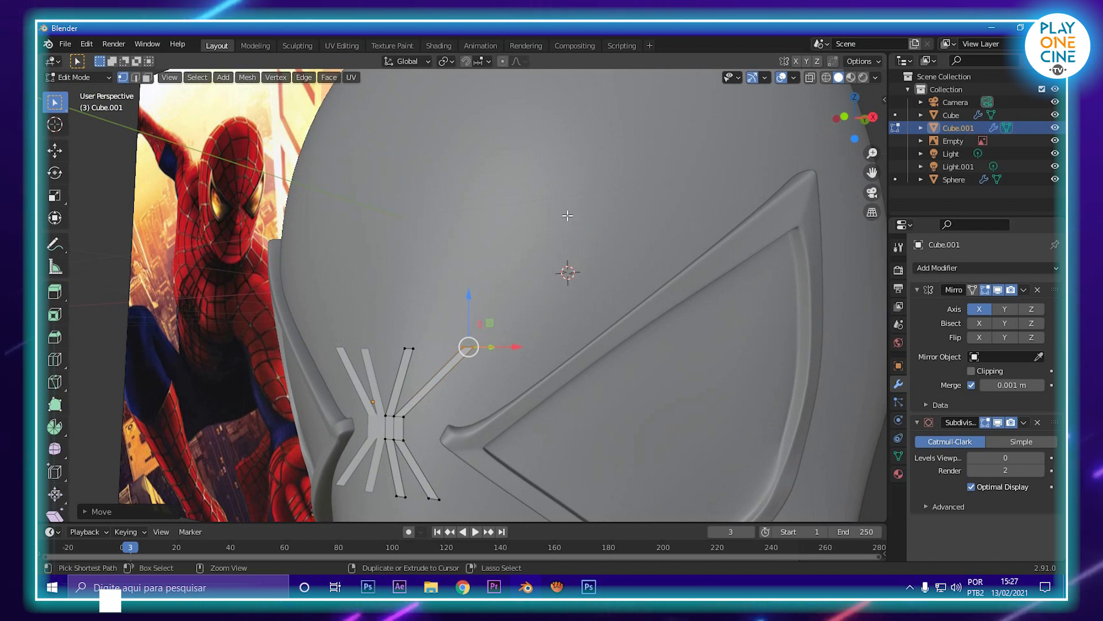
# - Extend the upper outer strand up the forehead and move its new end along Y onto the head surface
pyautogui.moveTo(569, 216); pyautogui.dragTo(336, 373, button='middle')
pyautogui.press('g')
pyautogui.press('y')
pyautogui.click(430, 360)
# - Extrude another segment of the upper outer strand above the eye and fit its end to the head's curvature
pyautogui.moveTo(428, 356); pyautogui.dragTo(542, 279, button='middle')
pyautogui.keyDown('ctrl'); pyautogui.rightClick(558, 163); pyautogui.keyUp('ctrl')
pyautogui.moveTo(569, 292); pyautogui.dragTo(534, 301)
pyautogui.moveTo(533, 301); pyautogui.dragTo(557, 310, button='middle')
pyautogui.moveTo(547, 315); pyautogui.dragTo(505, 331)
pyautogui.moveTo(503, 393); pyautogui.dragTo(539, 415)
pyautogui.moveTo(539, 415); pyautogui.dragTo(463, 297, button='middle')
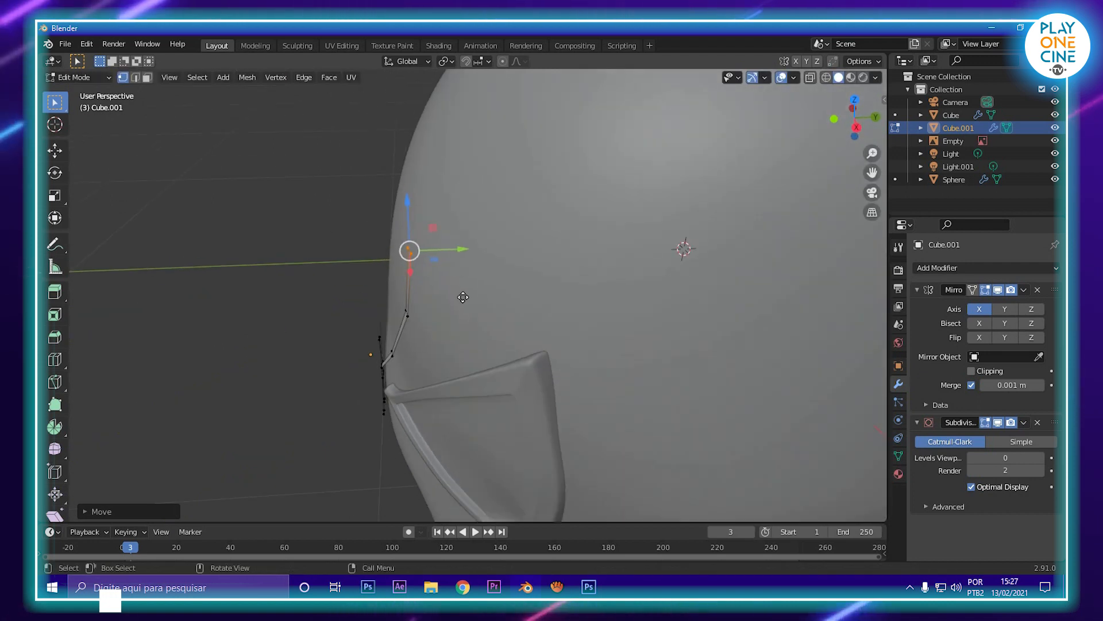
pyautogui.moveTo(463, 253); pyautogui.dragTo(493, 248)
# - Extrude the upper outer strand higher on the head and push the new end back along Y to the surface
pyautogui.moveTo(493, 247); pyautogui.dragTo(580, 197, button='middle')
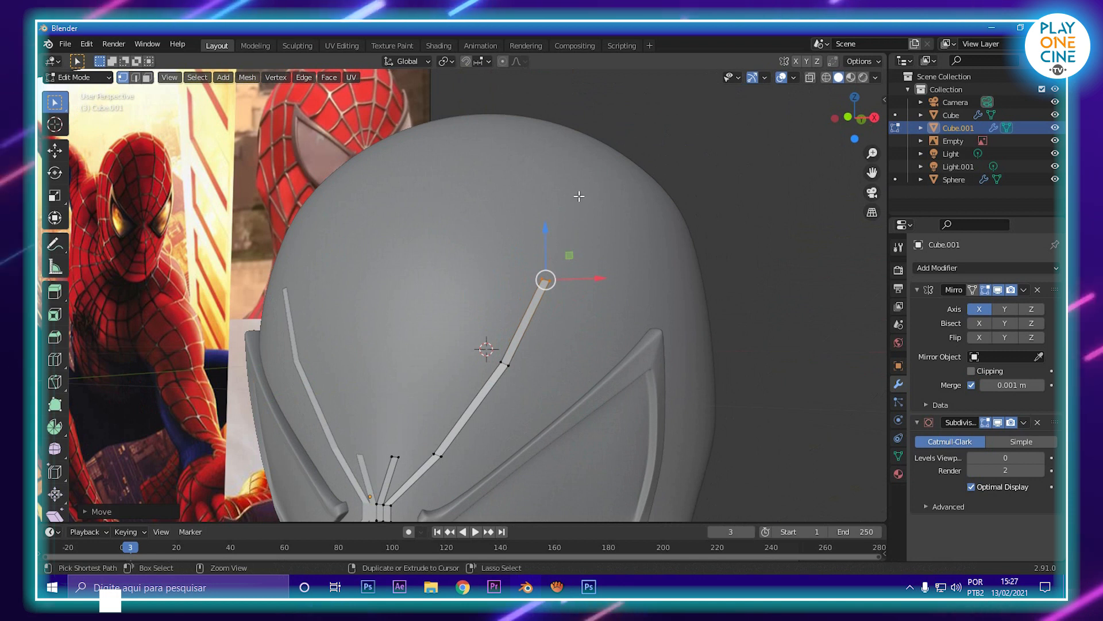
pyautogui.keyDown('ctrl'); pyautogui.rightClick(578, 197); pyautogui.keyUp('ctrl')
pyautogui.moveTo(613, 254); pyautogui.dragTo(511, 334, button='middle')
pyautogui.moveTo(435, 341); pyautogui.dragTo(489, 331)
# - Extend the upper outer strand to the crown of the head and adjust its end to follow the surface
pyautogui.moveTo(489, 331); pyautogui.dragTo(529, 227, button='middle')
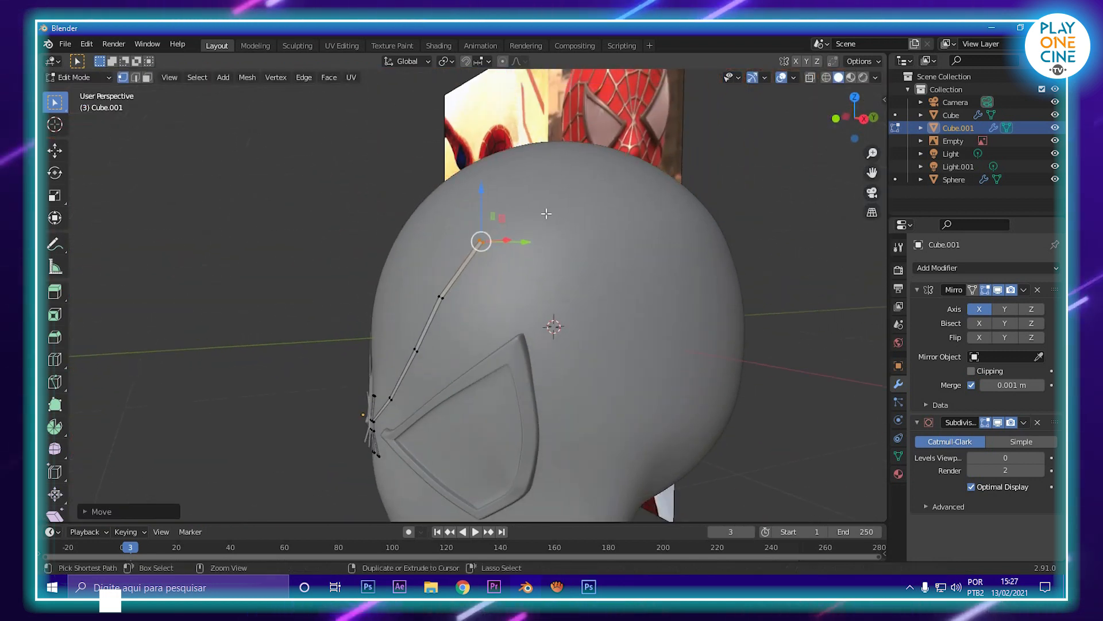
pyautogui.moveTo(563, 193); pyautogui.dragTo(569, 141, button='middle')
pyautogui.keyDown('ctrl'); pyautogui.rightClick(570, 141); pyautogui.keyUp('ctrl')
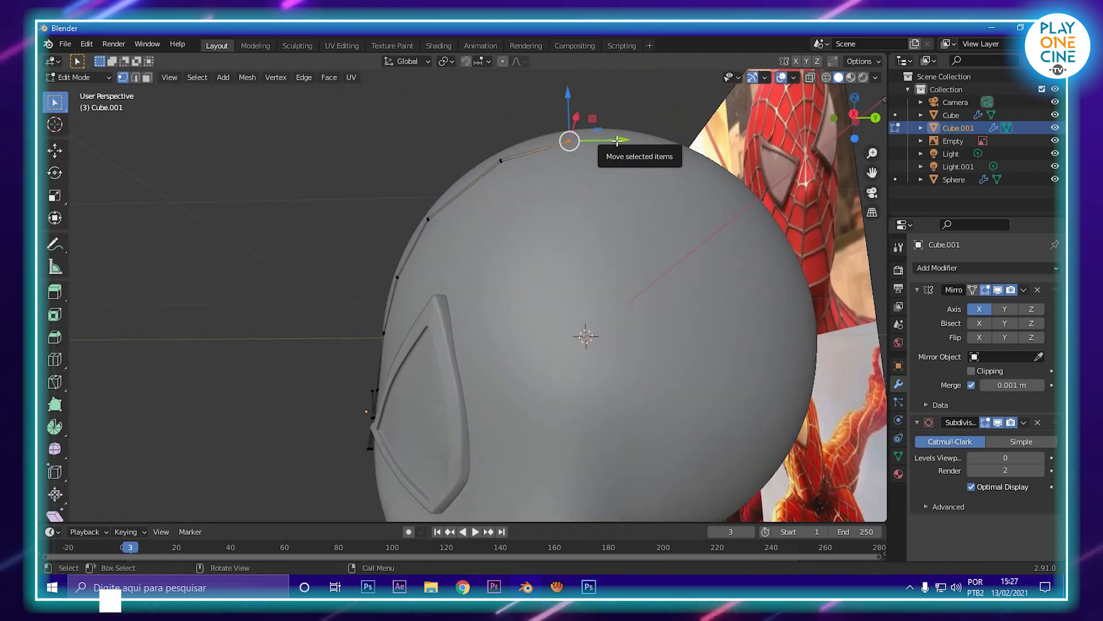
pyautogui.moveTo(642, 103); pyautogui.dragTo(641, 95)
pyautogui.moveTo(592, 162); pyautogui.dragTo(593, 163)
pyautogui.moveTo(568, 101); pyautogui.dragTo(572, 93)
# - Fine-tune the upper outer strand's crown end from several sides so that it hugs the head
pyautogui.moveTo(726, 197); pyautogui.dragTo(712, 227, button='middle')
pyautogui.moveTo(641, 175); pyautogui.dragTo(579, 266, button='middle')
pyautogui.scroll(-4, 579, 266)
pyautogui.moveTo(530, 325); pyautogui.dragTo(579, 305, button='middle')
pyautogui.scroll(2, 578, 305)
pyautogui.moveTo(416, 317); pyautogui.dragTo(531, 371)
pyautogui.moveTo(532, 369); pyautogui.dragTo(493, 347, button='middle')
pyautogui.moveTo(465, 414); pyautogui.dragTo(464, 428)
pyautogui.moveTo(468, 417); pyautogui.dragTo(543, 224, button='middle')
pyautogui.moveTo(522, 86); pyautogui.dragTo(522, 97)
pyautogui.moveTo(523, 101); pyautogui.dragTo(596, 267, button='middle')
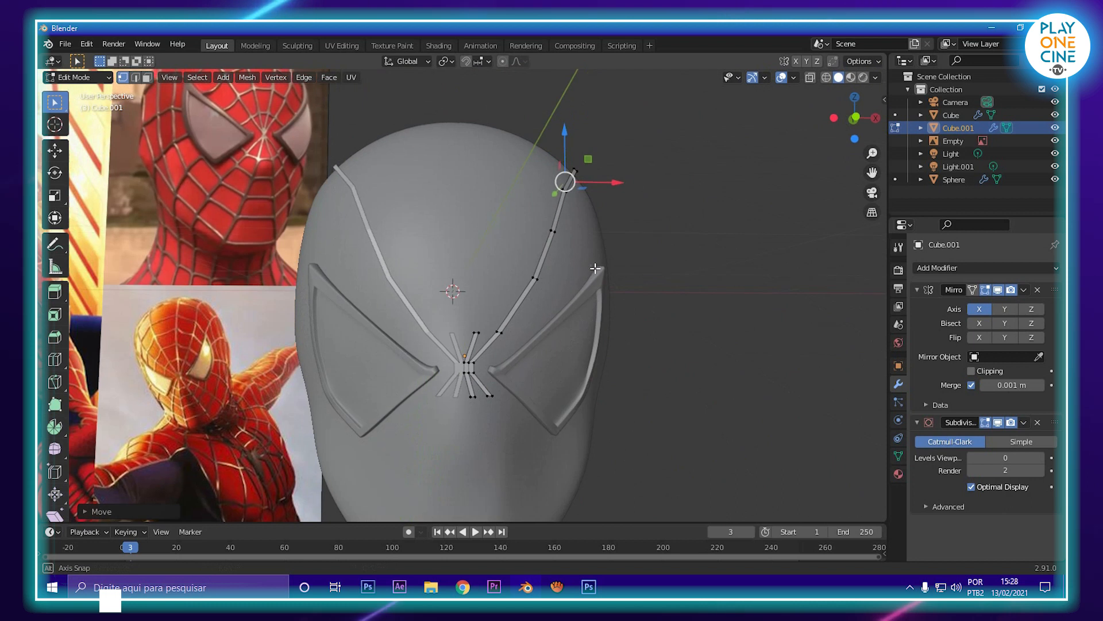
# - Select the tip of the upper inner strand and move it along Y toward the forehead surface
pyautogui.click(475, 331)
pyautogui.moveTo(475, 331); pyautogui.dragTo(391, 311, button='middle')
pyautogui.scroll(-2, 402, 310)
pyautogui.moveTo(549, 296); pyautogui.dragTo(458, 289, button='middle')
pyautogui.scroll(3, 473, 277)
pyautogui.moveTo(560, 372); pyautogui.dragTo(560, 372)
pyautogui.moveTo(575, 320); pyautogui.dragTo(562, 317)
pyautogui.moveTo(562, 317); pyautogui.dragTo(422, 414, button='middle')
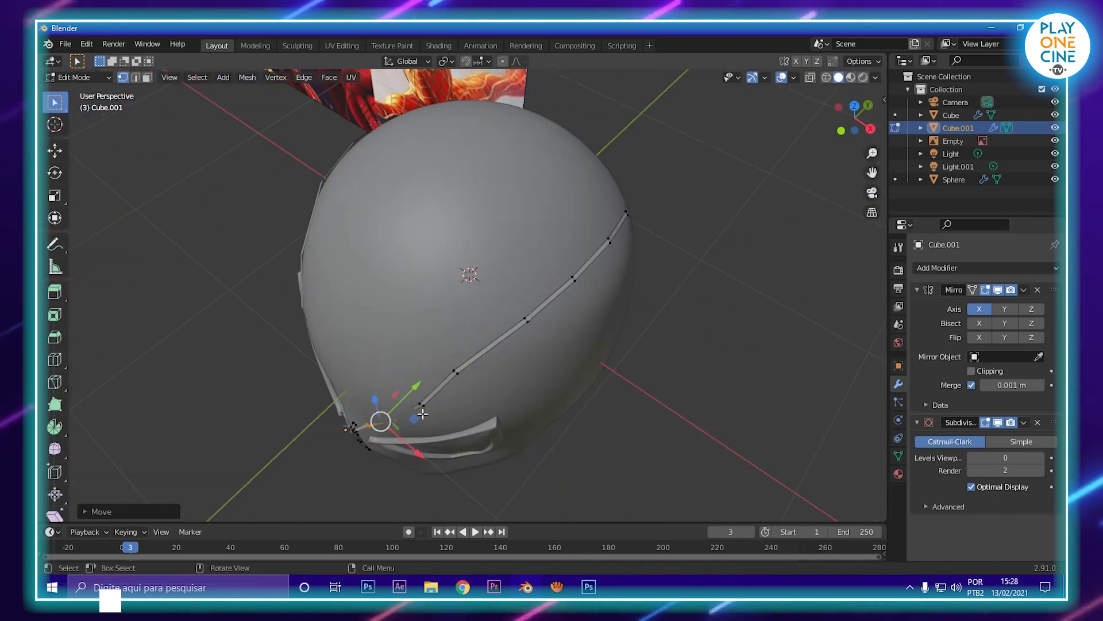
pyautogui.moveTo(413, 389); pyautogui.dragTo(408, 396)
# - Refine the upper inner strand's tip position so that it lies close to the forehead
pyautogui.moveTo(408, 395); pyautogui.dragTo(423, 249, button='middle')
pyautogui.moveTo(366, 251); pyautogui.dragTo(359, 254)
pyautogui.moveTo(359, 254); pyautogui.dragTo(445, 237, button='middle')
pyautogui.moveTo(445, 245); pyautogui.dragTo(480, 269)
pyautogui.moveTo(480, 269); pyautogui.dragTo(450, 336, button='middle')
pyautogui.moveTo(449, 349); pyautogui.dragTo(450, 349)
pyautogui.moveTo(463, 339); pyautogui.dragTo(523, 329, button='middle')
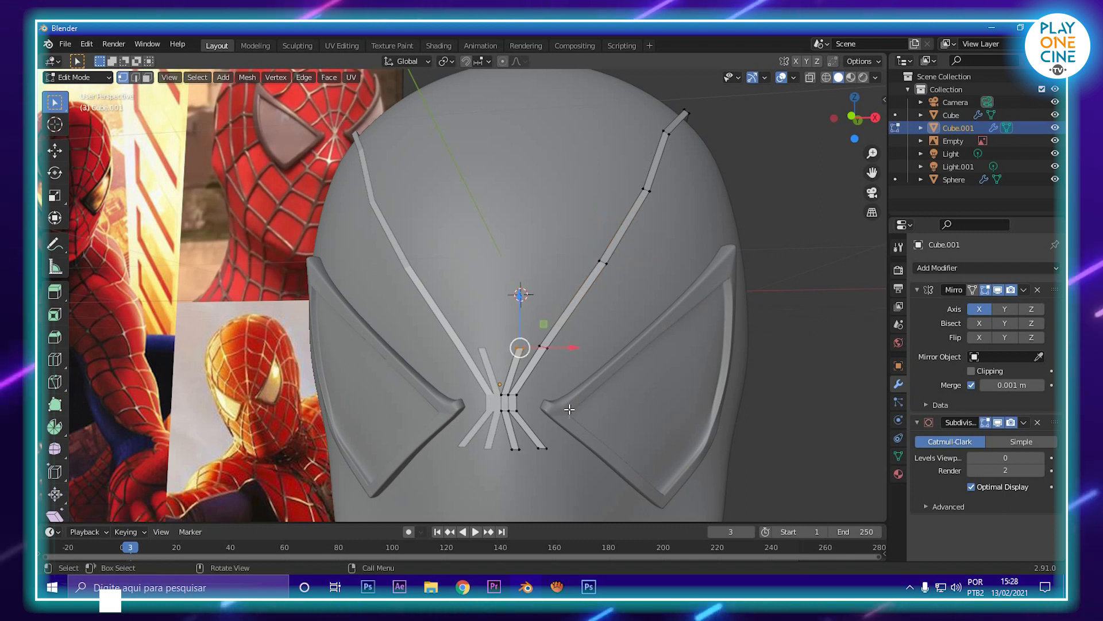
# - Compare the web strands around the head with the reference images from several angles
pyautogui.moveTo(568, 409); pyautogui.dragTo(515, 218, button='middle')
pyautogui.moveTo(345, 189); pyautogui.dragTo(466, 390, button='middle')
pyautogui.moveTo(498, 307); pyautogui.dragTo(357, 324, button='middle')
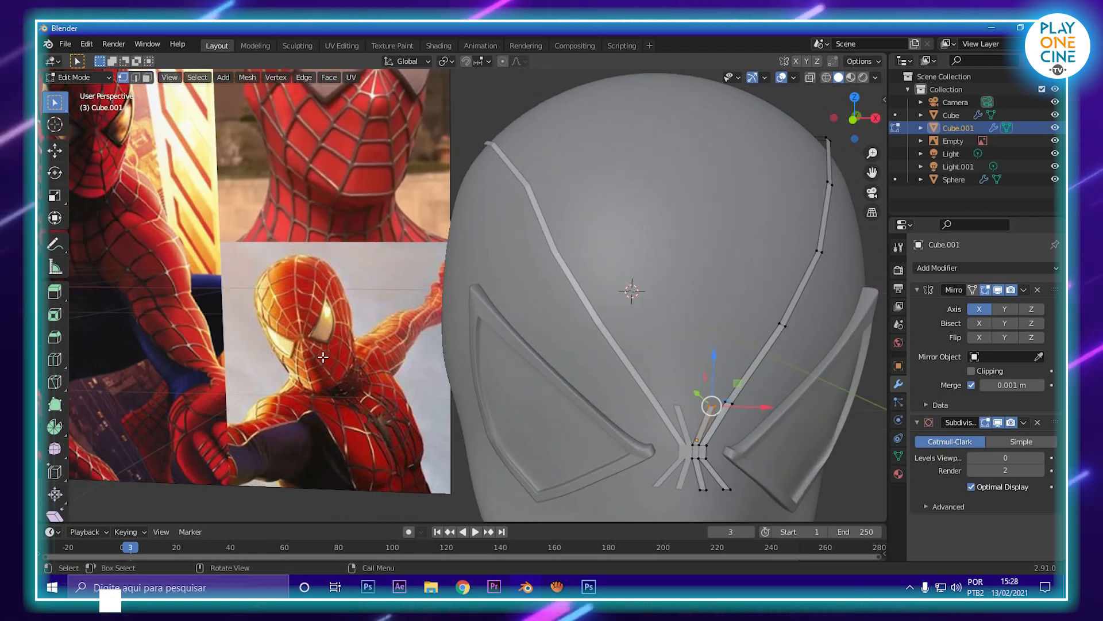
pyautogui.moveTo(323, 357); pyautogui.dragTo(521, 270, button='middle')
pyautogui.moveTo(635, 302); pyautogui.dragTo(591, 291, button='middle')
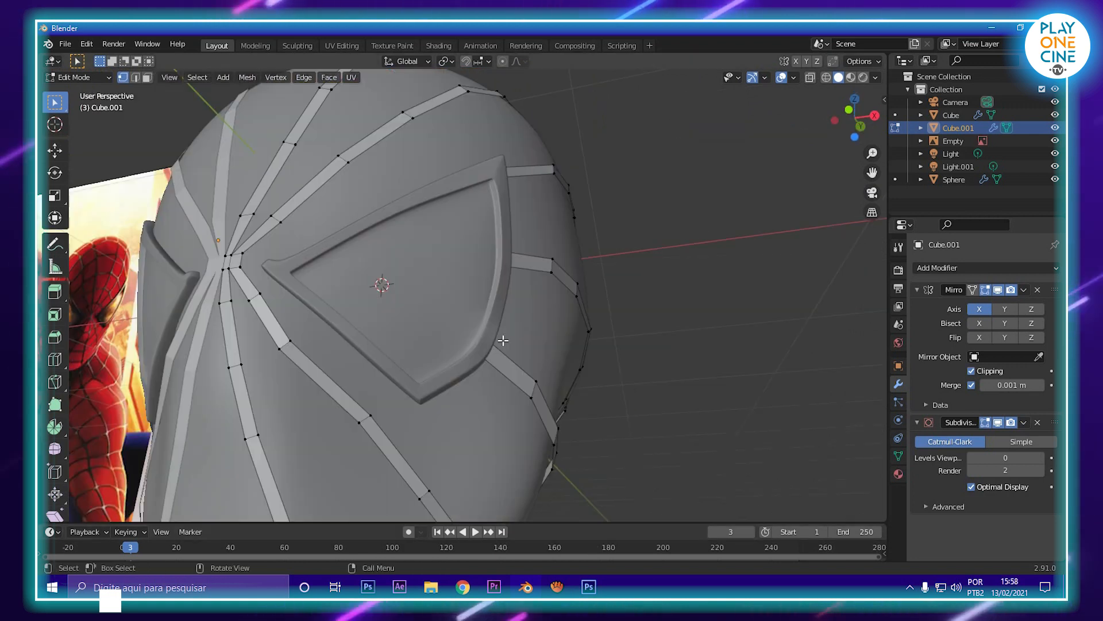
pyautogui.moveTo(503, 340); pyautogui.dragTo(457, 345, button='middle')
pyautogui.scroll(-5, 515, 355)
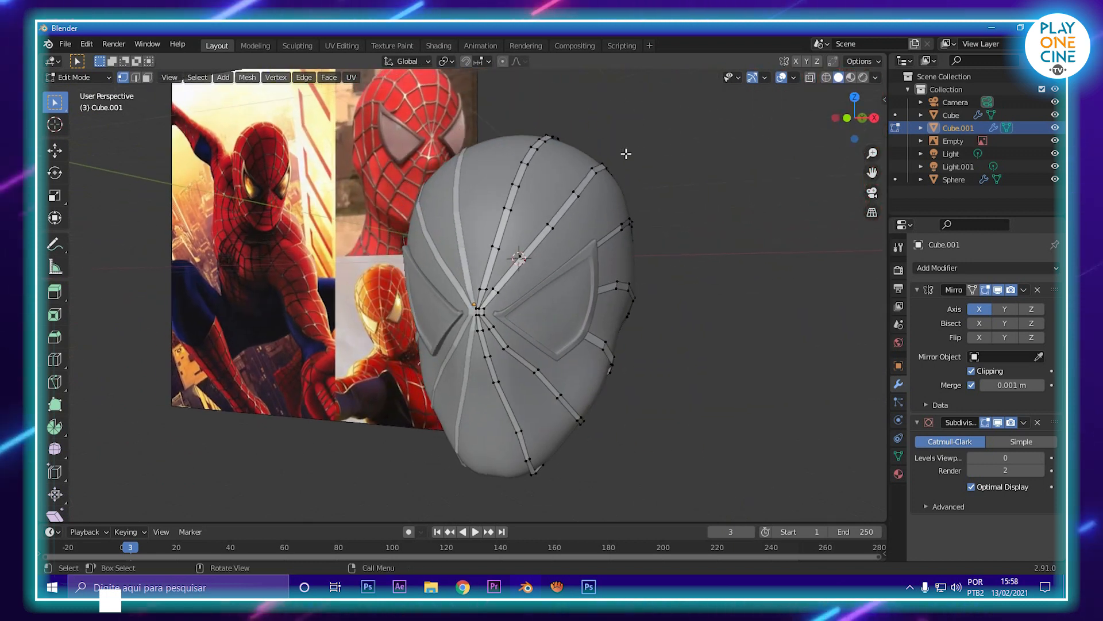
# - Study how the cross strands connect the radial web lines on the forehead in the reference photos
pyautogui.moveTo(462, 205); pyautogui.dragTo(541, 281, button='middle')
pyautogui.scroll(1, 517, 205)
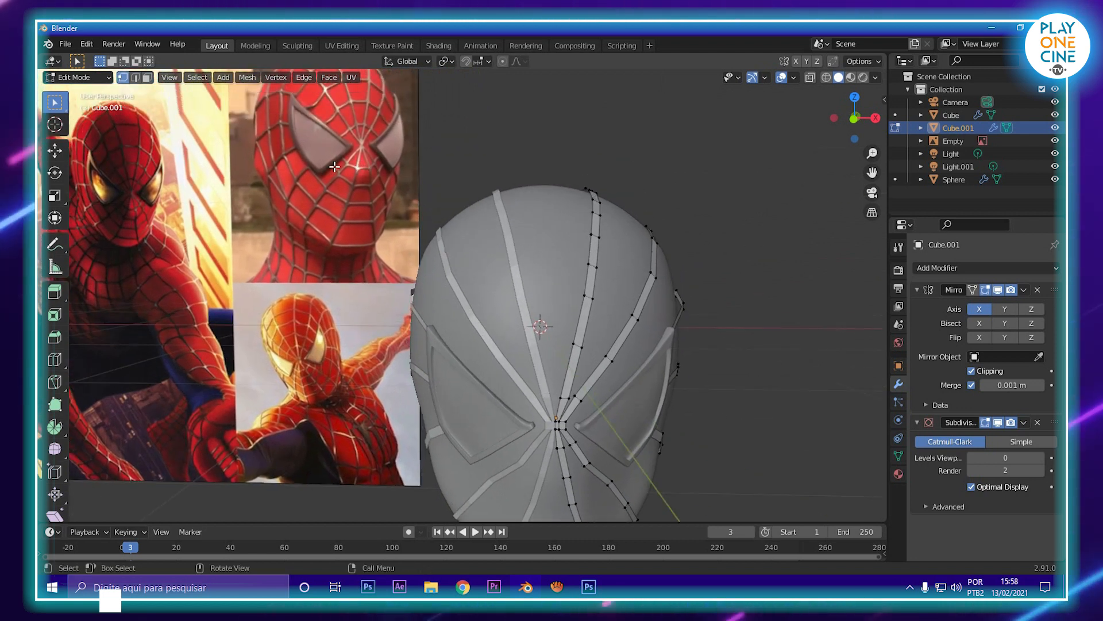
pyautogui.moveTo(641, 235); pyautogui.dragTo(530, 267, button='middle')
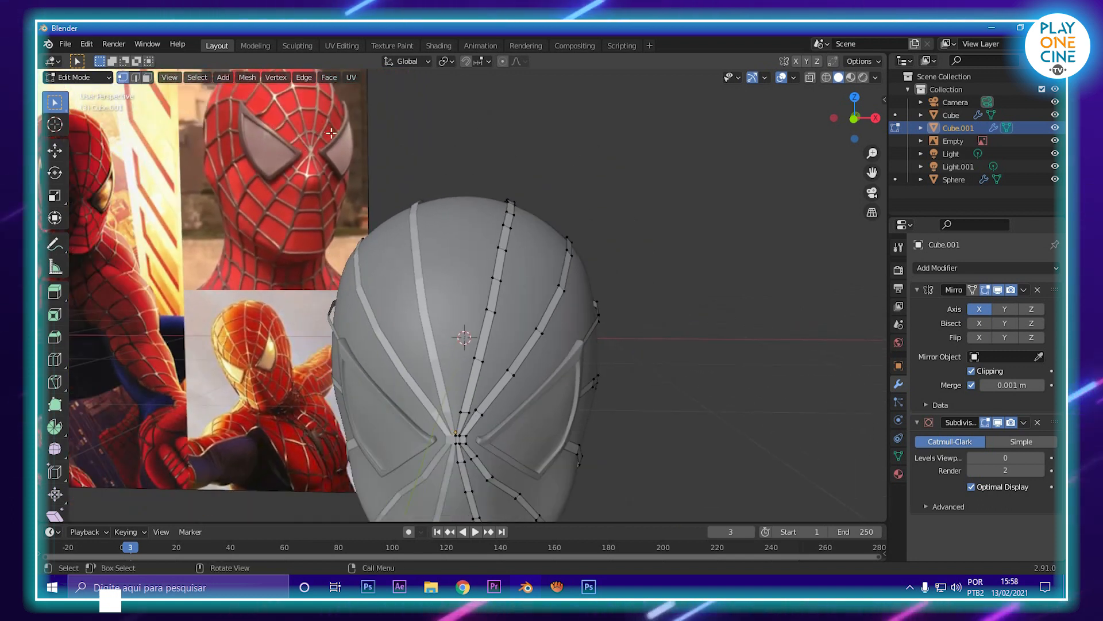
pyautogui.press('KP_1')
pyautogui.scroll(6, 623, 234)
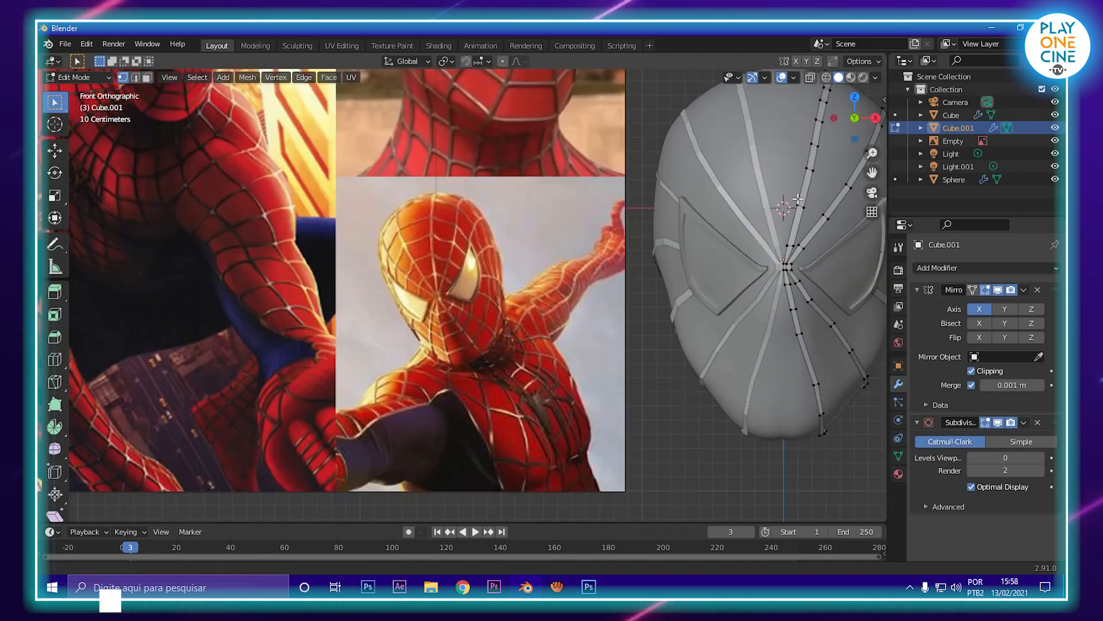
pyautogui.scroll(5, 539, 282)
pyautogui.scroll(-4, 451, 313)
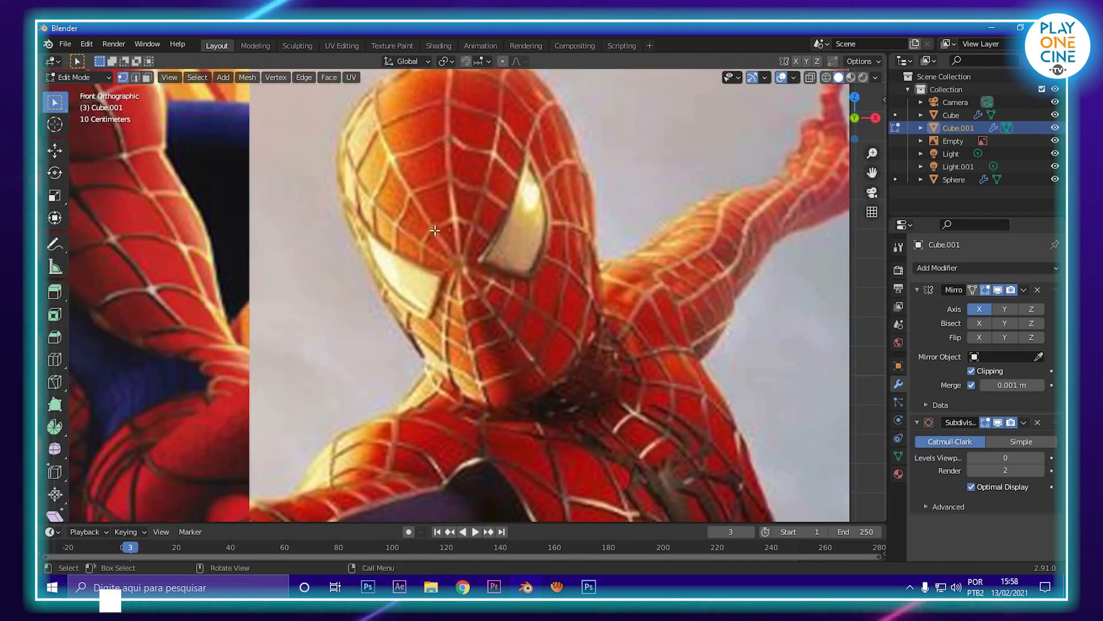
pyautogui.scroll(-6, 480, 232)
# - Add an edge loop to the upper inner and upper outer strands, just below their existing cross edges above the eyes
pyautogui.keyDown('shift'); pyautogui.moveTo(783, 229); pyautogui.dragTo(519, 263, button='middle'); pyautogui.keyUp('shift')
pyautogui.scroll(4, 593, 248)
pyautogui.scroll(4, 523, 260)
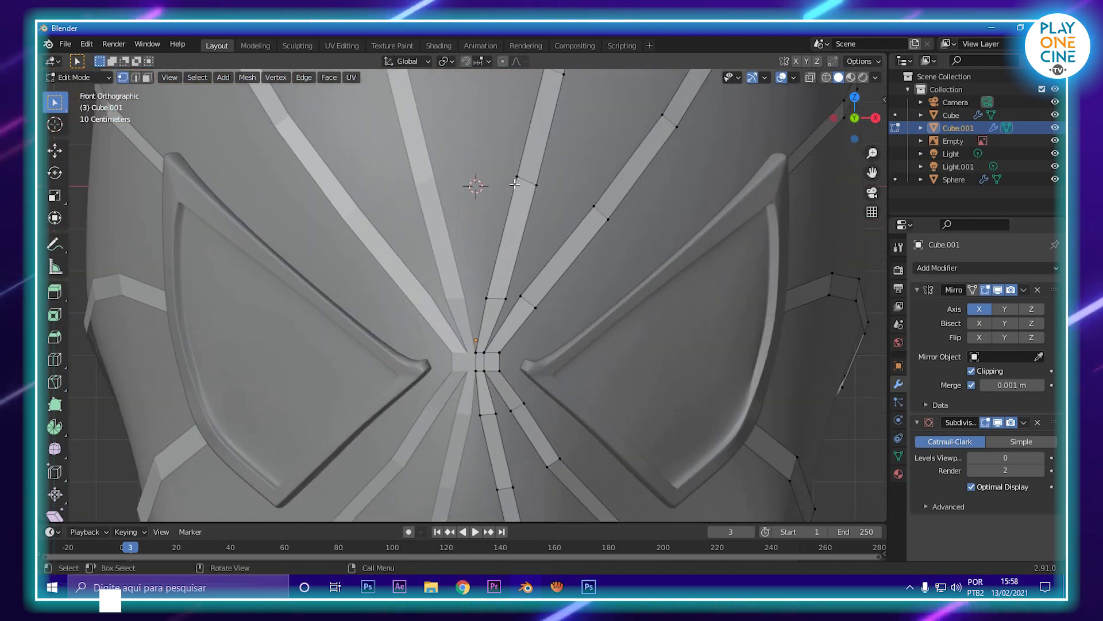
pyautogui.hotkey('ctrl', 'r')
pyautogui.click(581, 243)
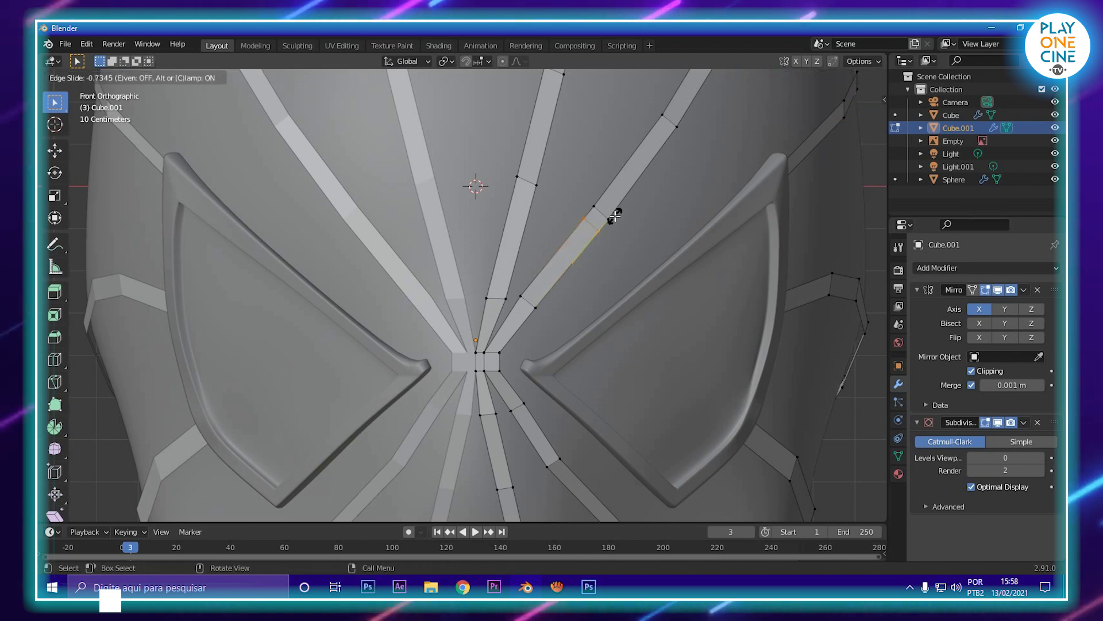
pyautogui.click(613, 216)
pyautogui.hotkey('ctrl', 'r')
pyautogui.click(523, 191)
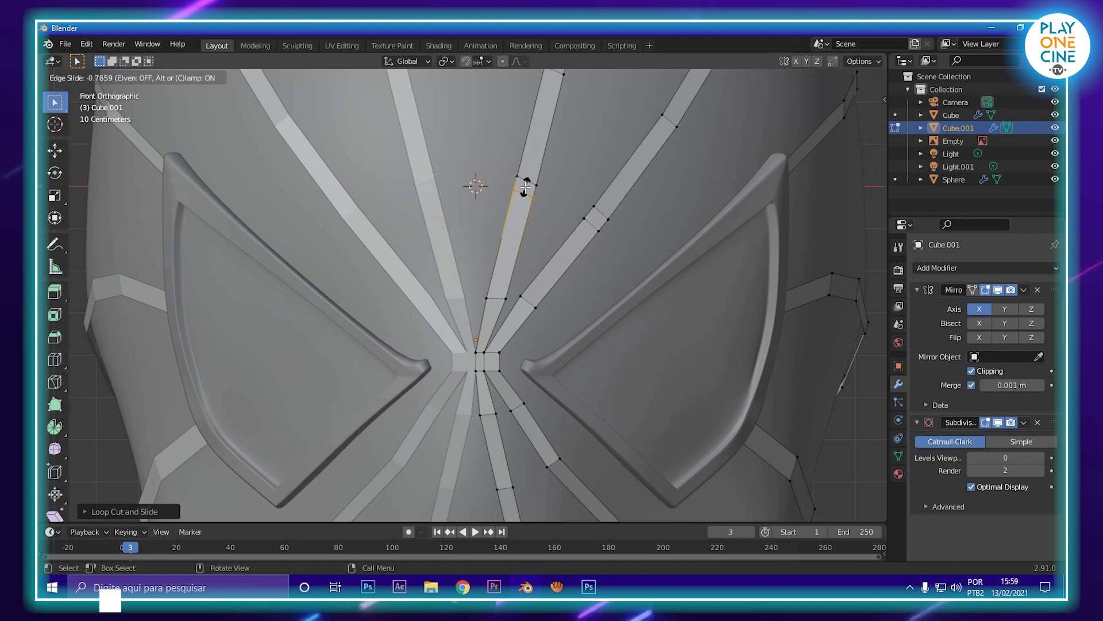
pyautogui.click(525, 187)
# - Fill a face between the facing vertices of the two upper strands to form the first cross strand
pyautogui.click(539, 183)
pyautogui.keyDown('shift'); pyautogui.click(535, 198); pyautogui.keyUp('shift')
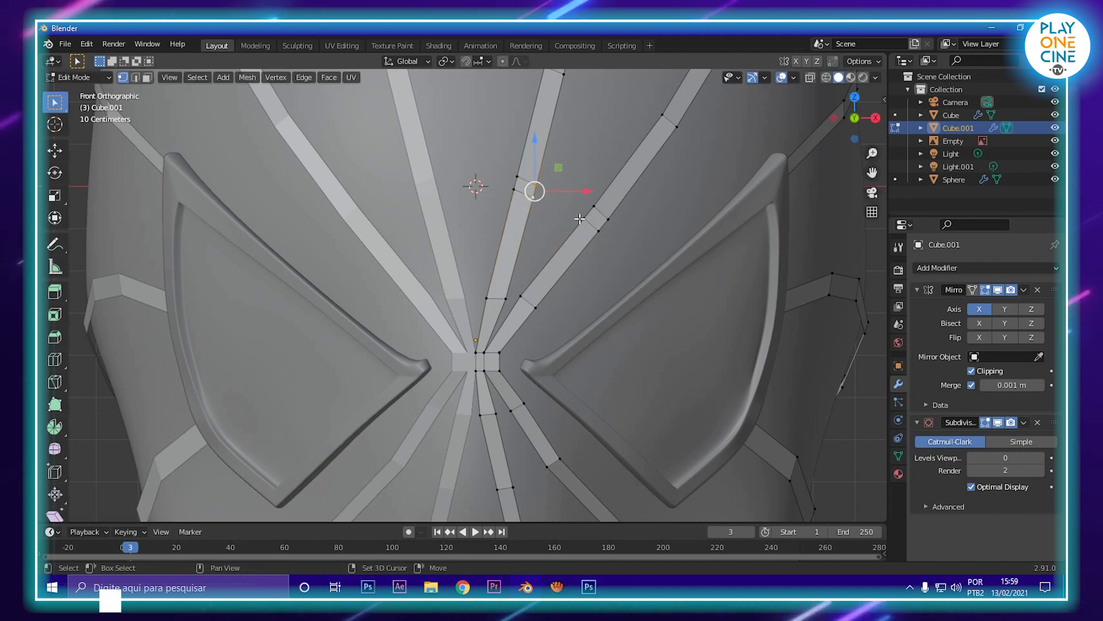
pyautogui.keyDown('shift'); pyautogui.click(598, 200); pyautogui.keyUp('shift')
pyautogui.press('f')
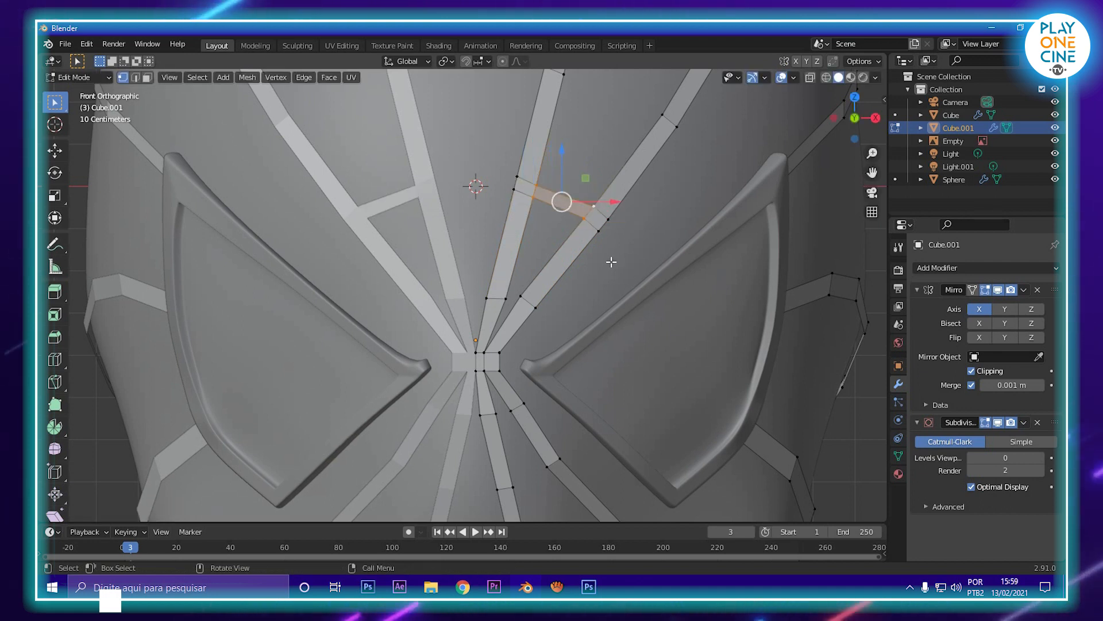
pyautogui.scroll(-4, 547, 247)
pyautogui.scroll(4, 552, 286)
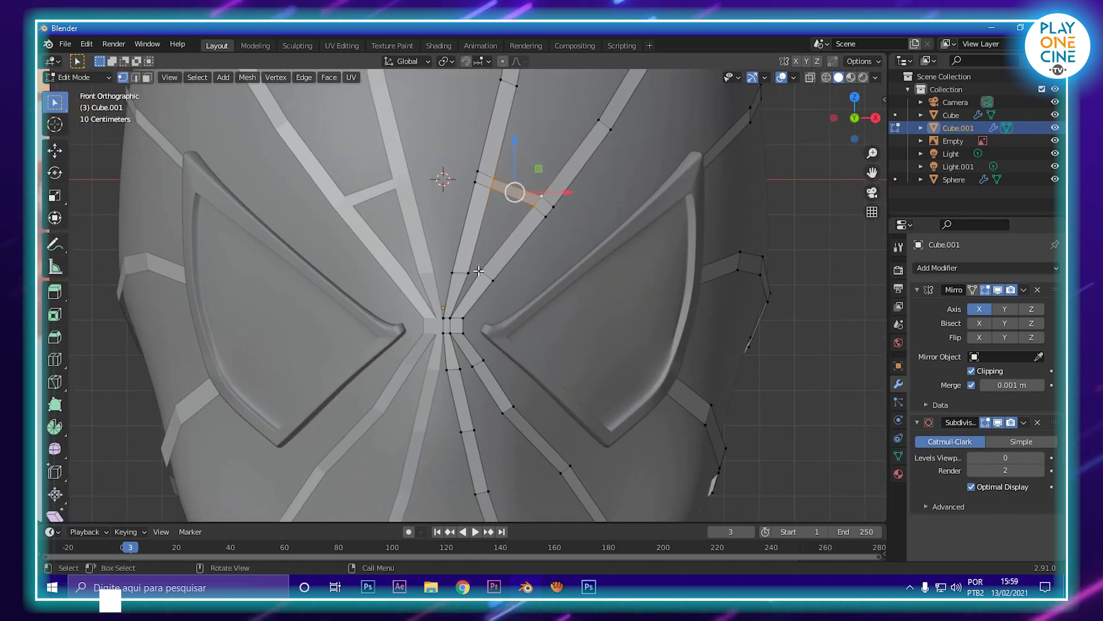
# - Shift the upper outer strand's edge nearest the web centre, narrow it along X and slide it along the strand
pyautogui.click(478, 270)
pyautogui.moveTo(488, 244); pyautogui.dragTo(488, 250)
pyautogui.moveTo(530, 285); pyautogui.dragTo(529, 286)
pyautogui.press('s')
pyautogui.press('x')
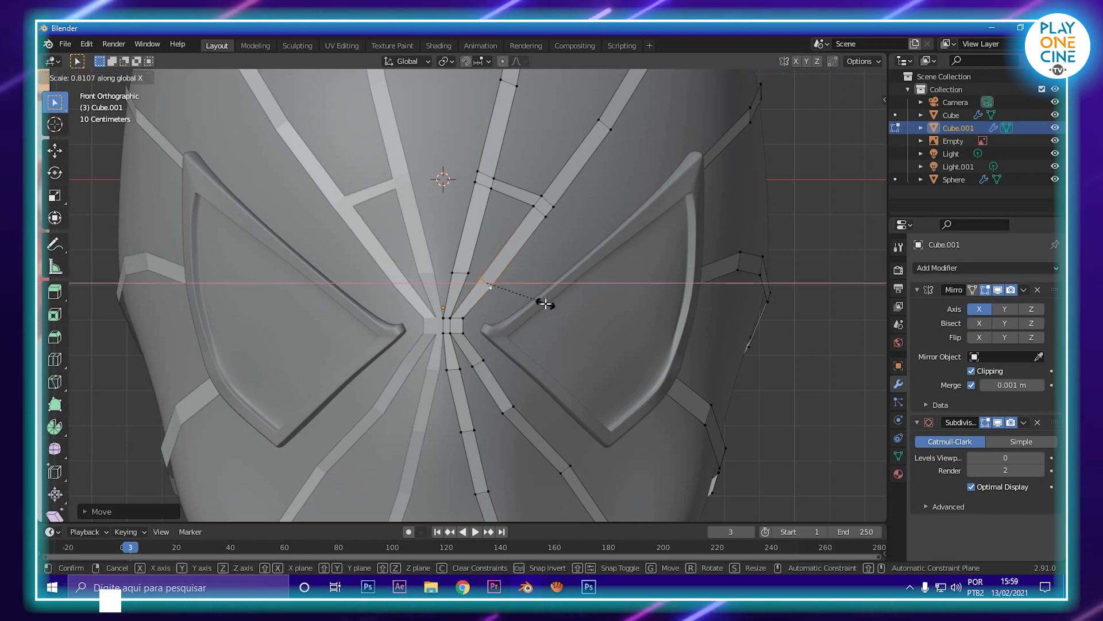
pyautogui.click(539, 298)
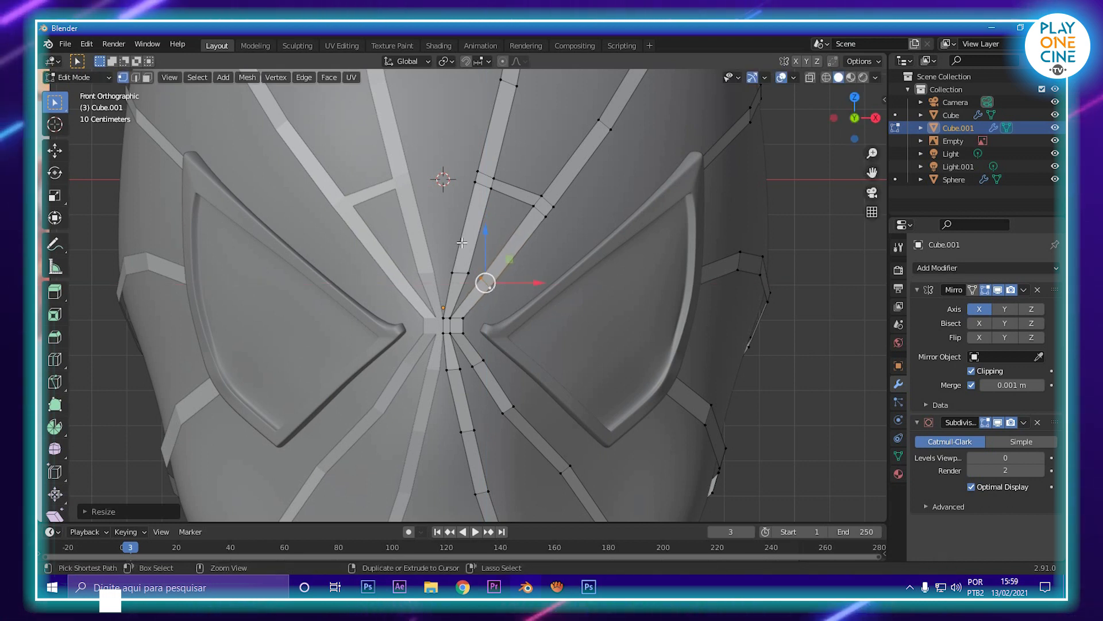
pyautogui.press('g')
pyautogui.press('g')
pyautogui.click(461, 277)
pyautogui.scroll(-5, 461, 277)
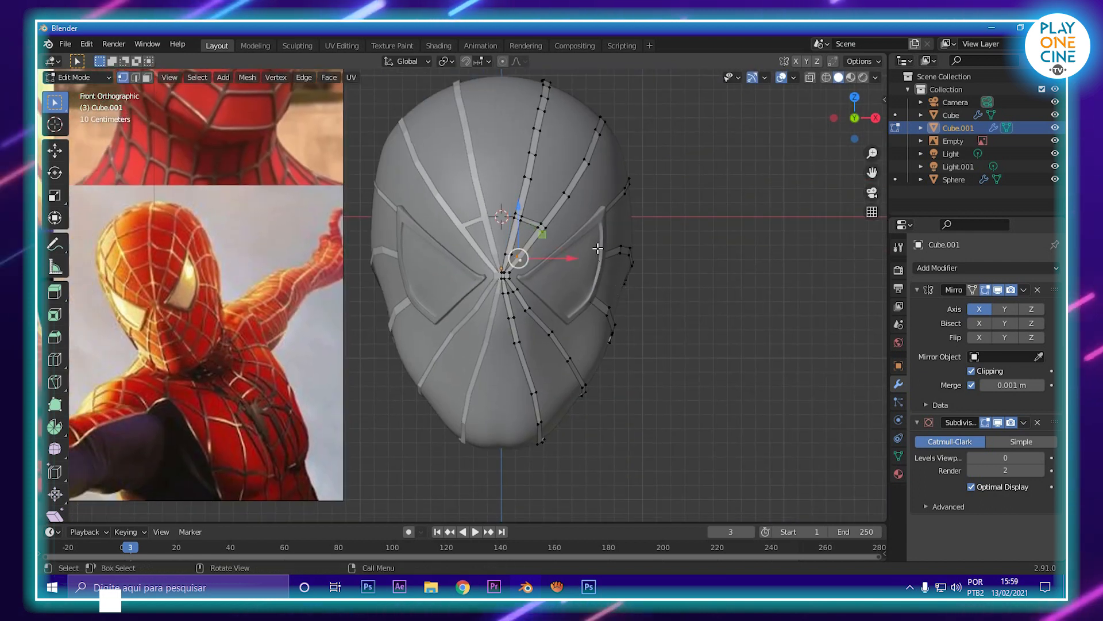
# - Add another edge loop to each upper strand higher on the forehead and fill a second cross strand between them
pyautogui.scroll(3, 546, 224)
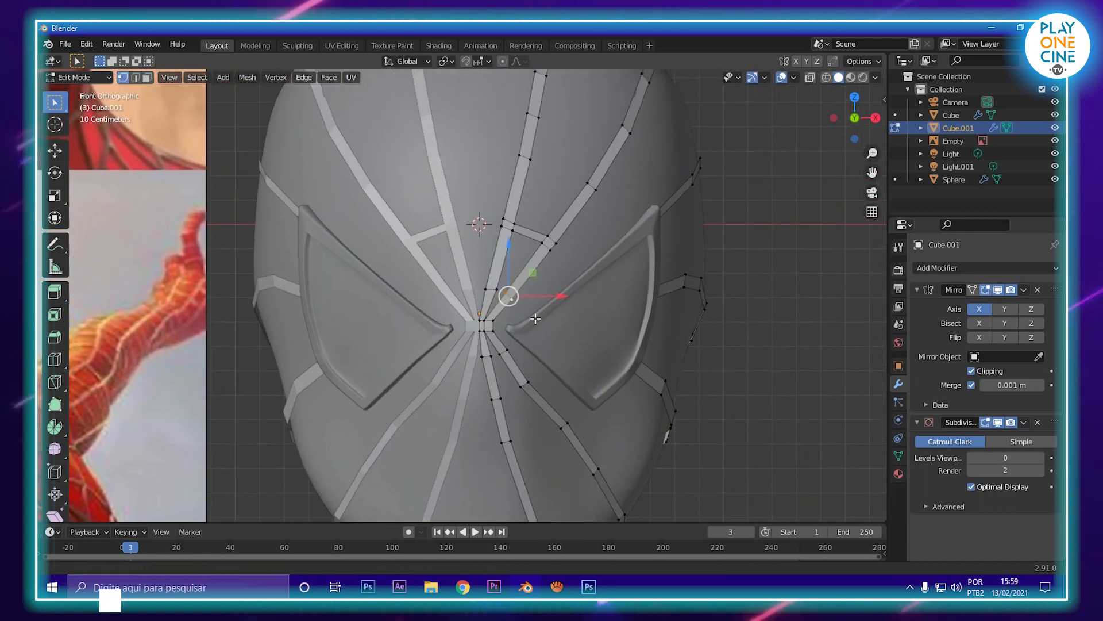
pyautogui.scroll(3, 508, 188)
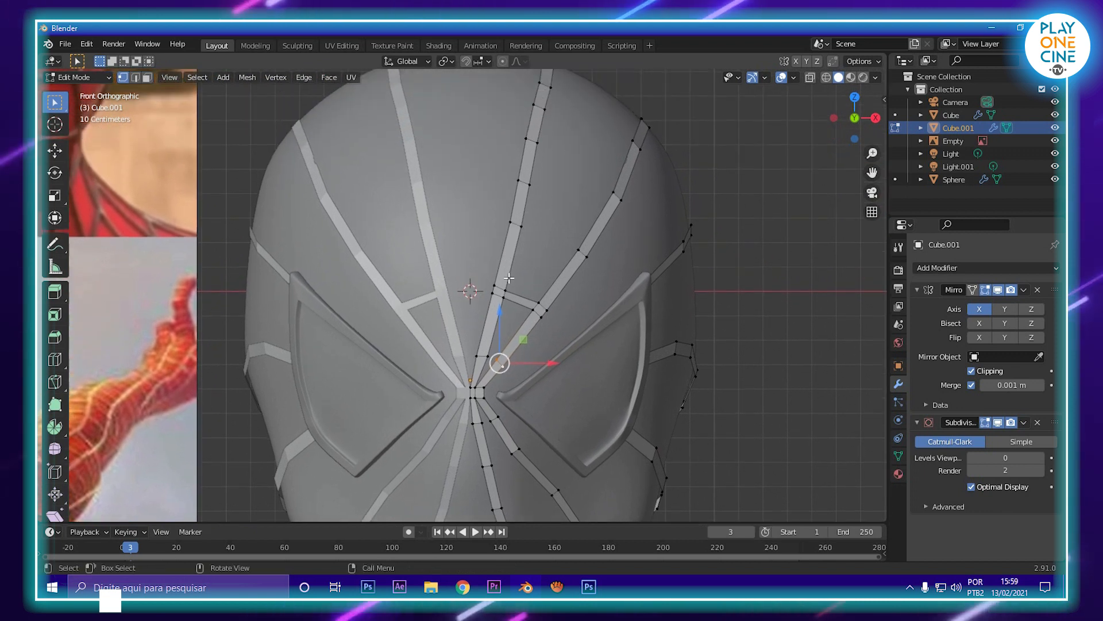
pyautogui.hotkey('ctrl', 'r')
pyautogui.click(520, 237)
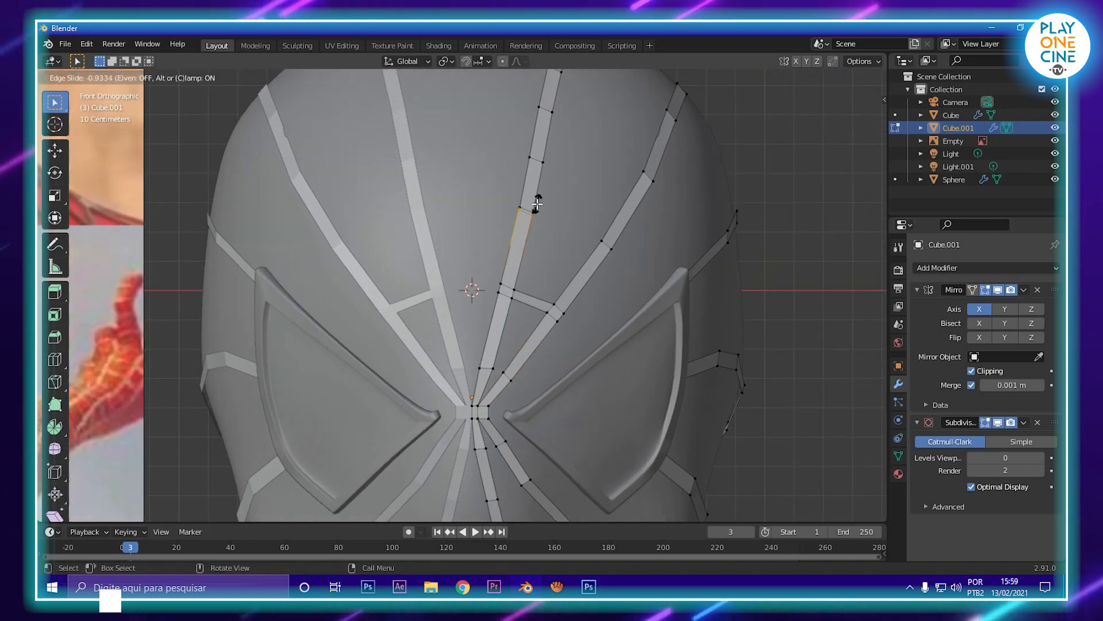
pyautogui.click(532, 213)
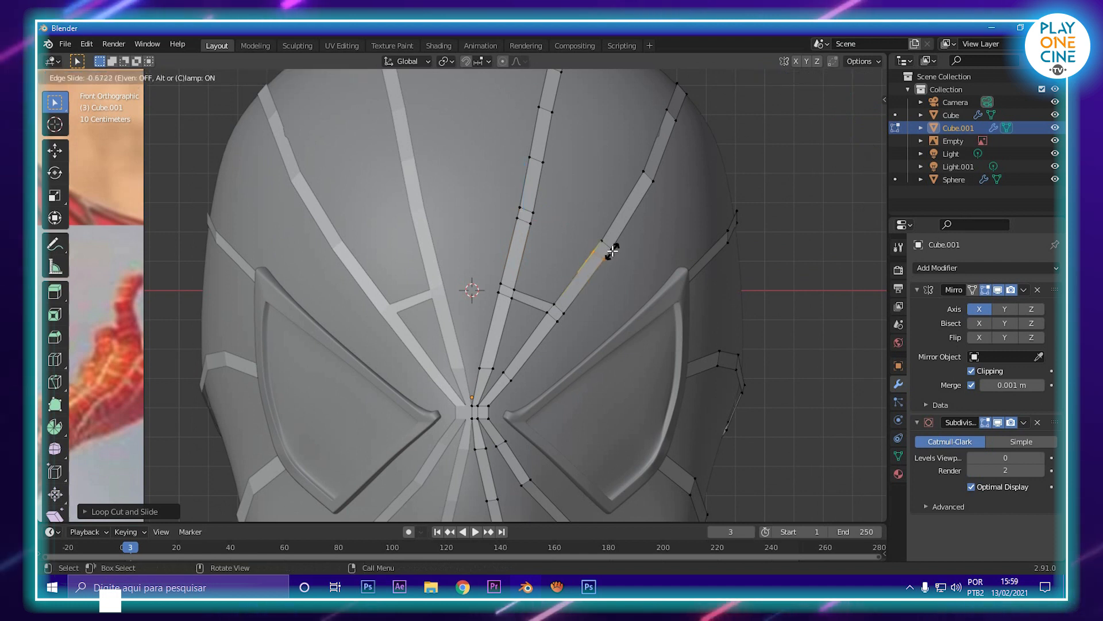
pyautogui.moveTo(521, 228); pyautogui.dragTo(529, 202)
pyautogui.keyDown('shift'); pyautogui.moveTo(612, 218); pyautogui.dragTo(605, 215); pyautogui.keyUp('shift')
pyautogui.press('f')
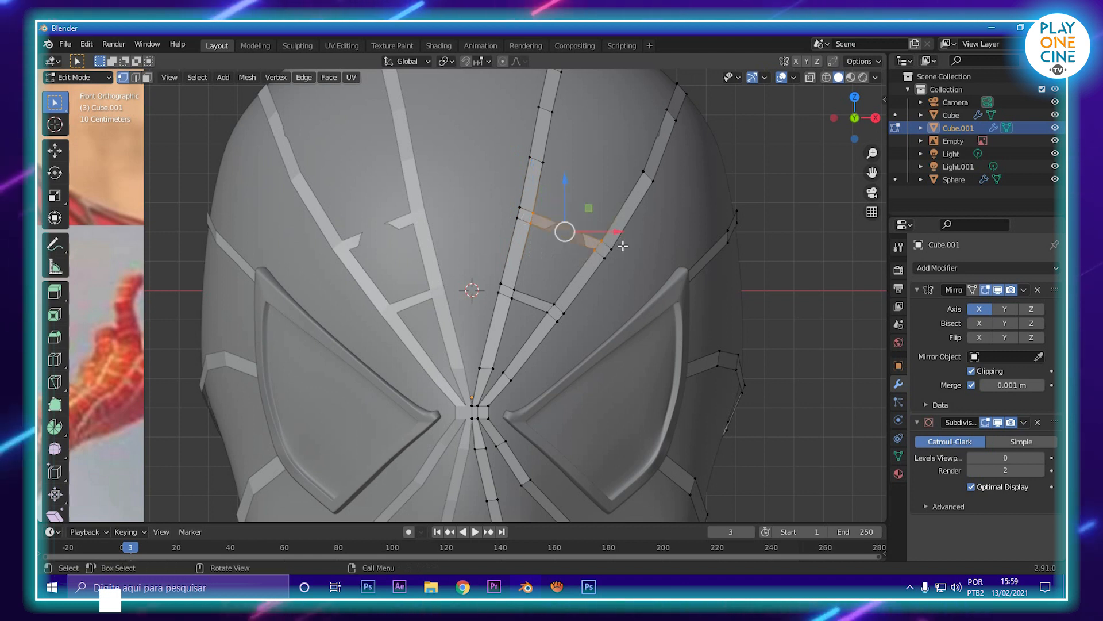
# - Add an edge loop across the middle of the second cross strand and move it outward to clear the forehead surface
pyautogui.moveTo(622, 246); pyautogui.dragTo(383, 309, button='middle')
pyautogui.hotkey('ctrl', 'r')
pyautogui.click(382, 301)
pyautogui.click(383, 302)
pyautogui.moveTo(380, 300); pyautogui.dragTo(371, 301)
pyautogui.scroll(-5, 373, 301)
pyautogui.moveTo(374, 301); pyautogui.dragTo(589, 311, button='middle')
pyautogui.press('Tab')
pyautogui.scroll(-3, 519, 267)
pyautogui.press('Tab')
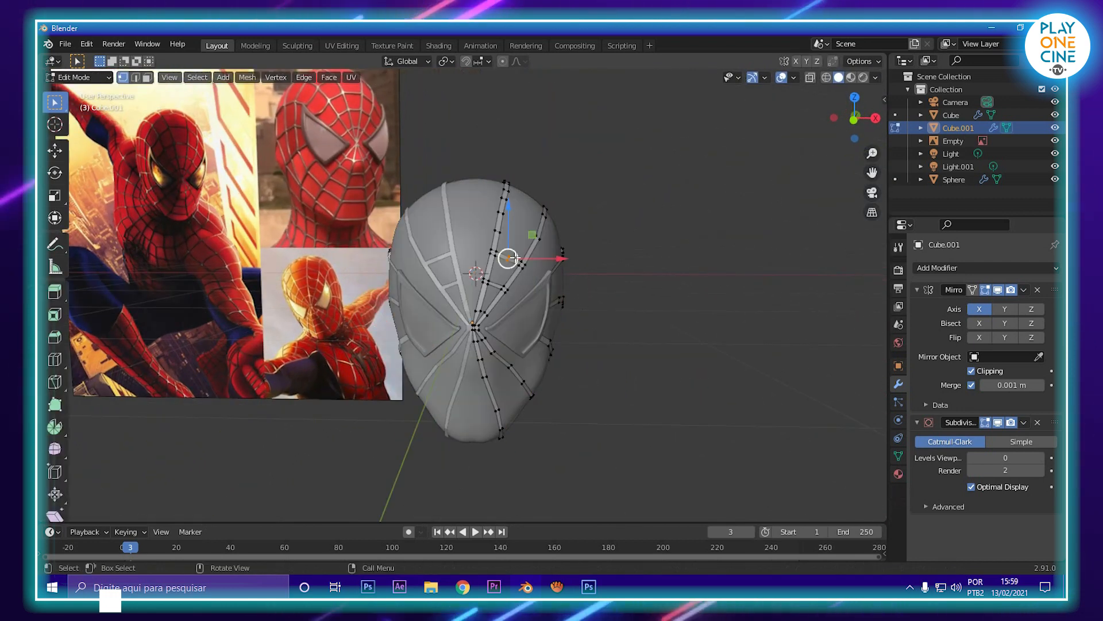
# - Extrude the inner strand's side edge at the first cross strand to the mirror plane, joining both halves
pyautogui.scroll(4, 535, 231)
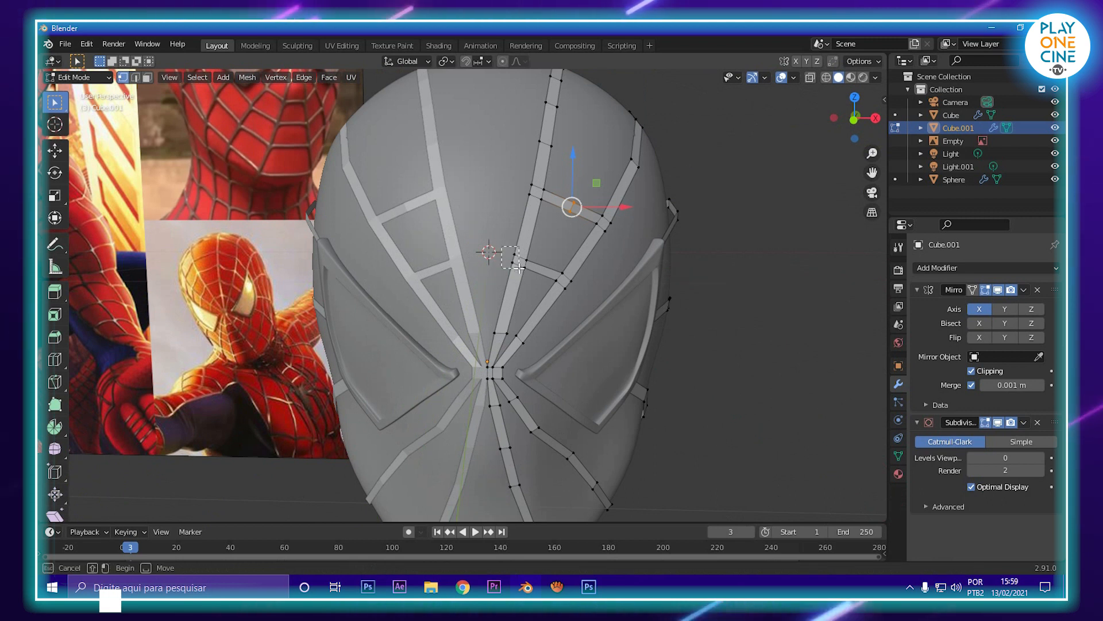
pyautogui.moveTo(519, 268); pyautogui.dragTo(519, 268)
pyautogui.scroll(2, 519, 268)
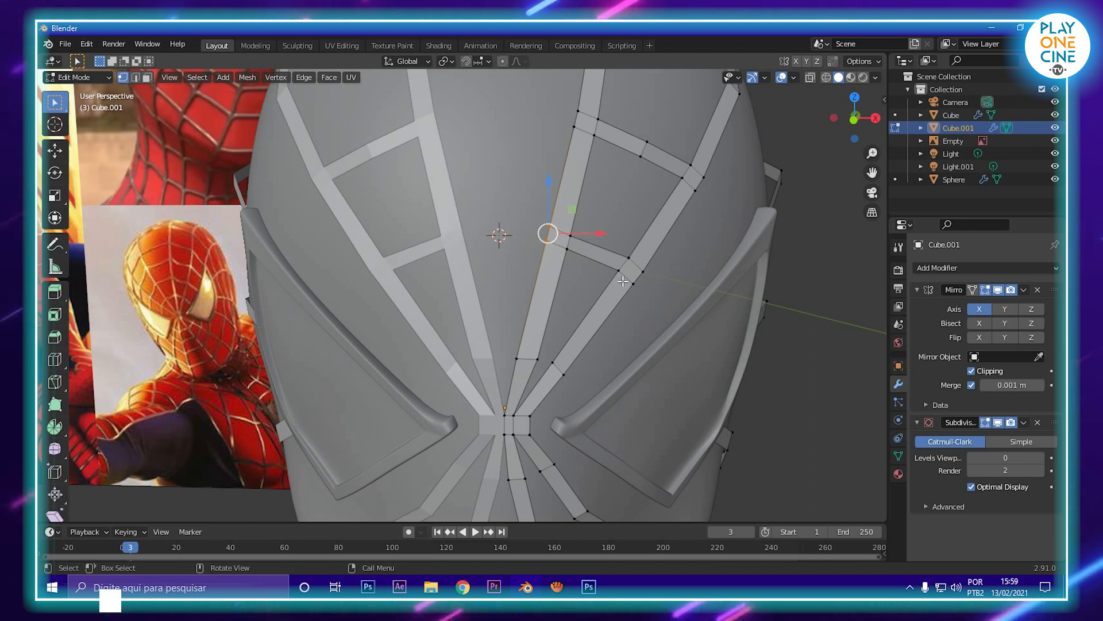
pyautogui.press('e')
pyautogui.click(524, 280)
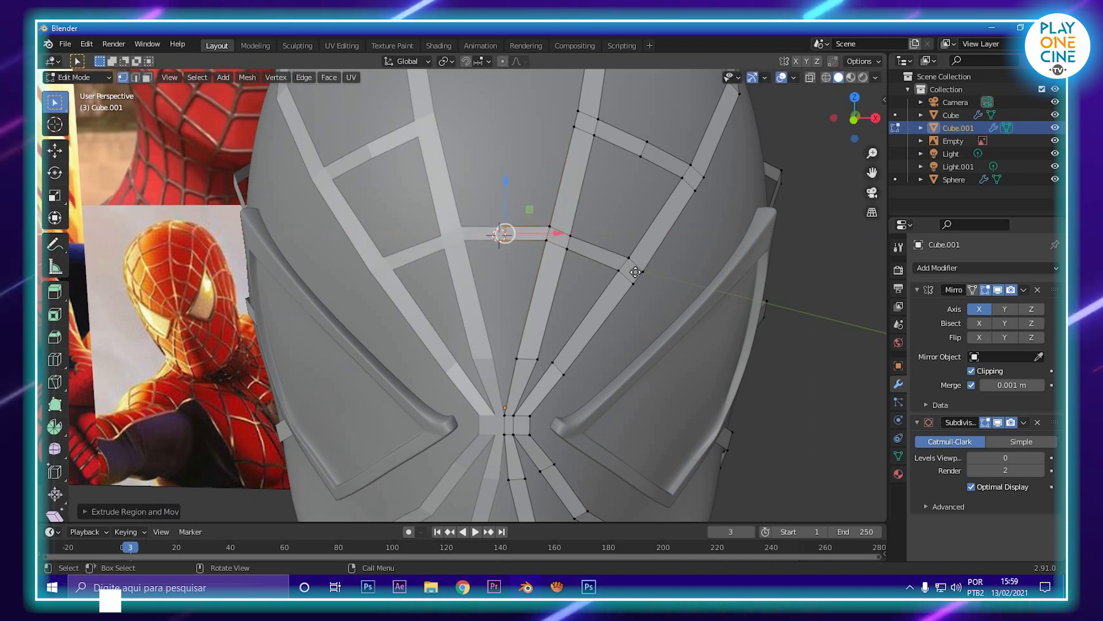
# - Compare the new forehead cross strands with the reference images from several angles
pyautogui.scroll(-4, 523, 281)
pyautogui.moveTo(523, 281); pyautogui.dragTo(542, 263, button='middle')
pyautogui.scroll(2, 503, 273)
pyautogui.scroll(-3, 553, 268)
pyautogui.scroll(-3, 518, 205)
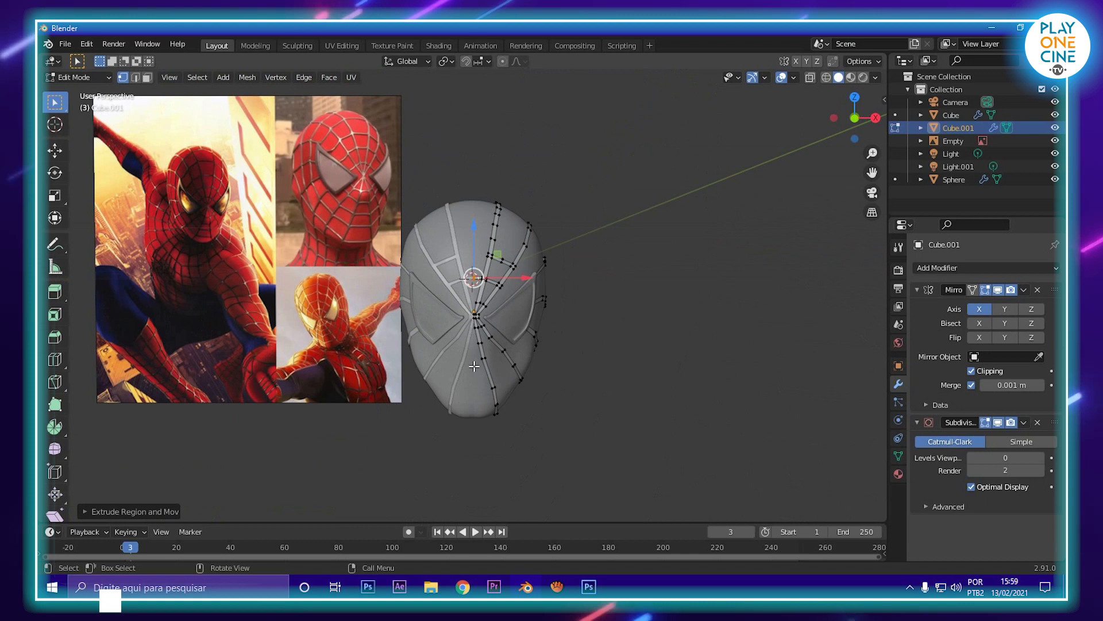
pyautogui.moveTo(497, 382); pyautogui.dragTo(437, 274, button='middle')
pyautogui.scroll(4, 521, 303)
pyautogui.scroll(2, 522, 303)
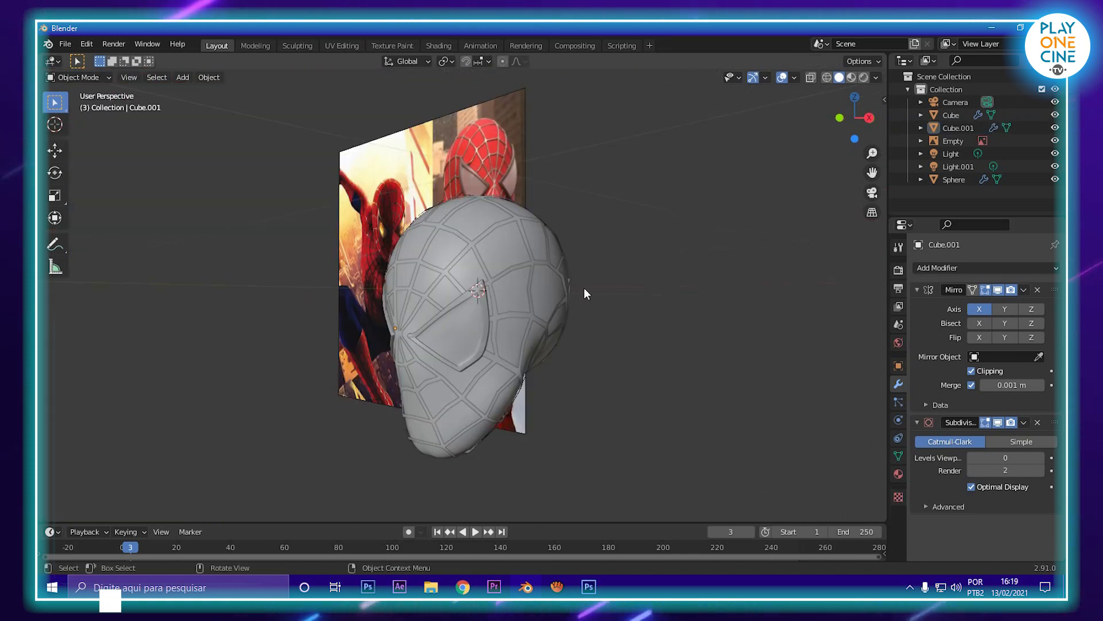
# - Inspect the full web mesh around the head in Edit Mode and compare its layout with the reference photos
pyautogui.moveTo(558, 311)
pyautogui.mouseDown(button='middle')
pyautogui.moveTo(577, 323)
pyautogui.moveTo(556, 330)
pyautogui.mouseUp(button='middle')
pyautogui.press('Tab')
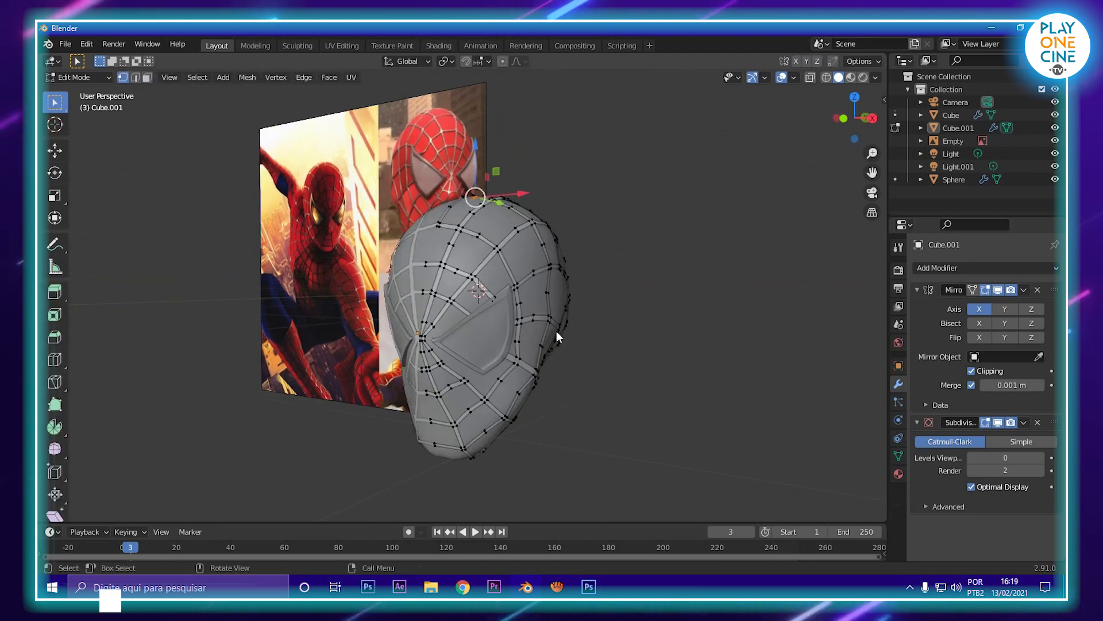
pyautogui.scroll(5, 556, 330)
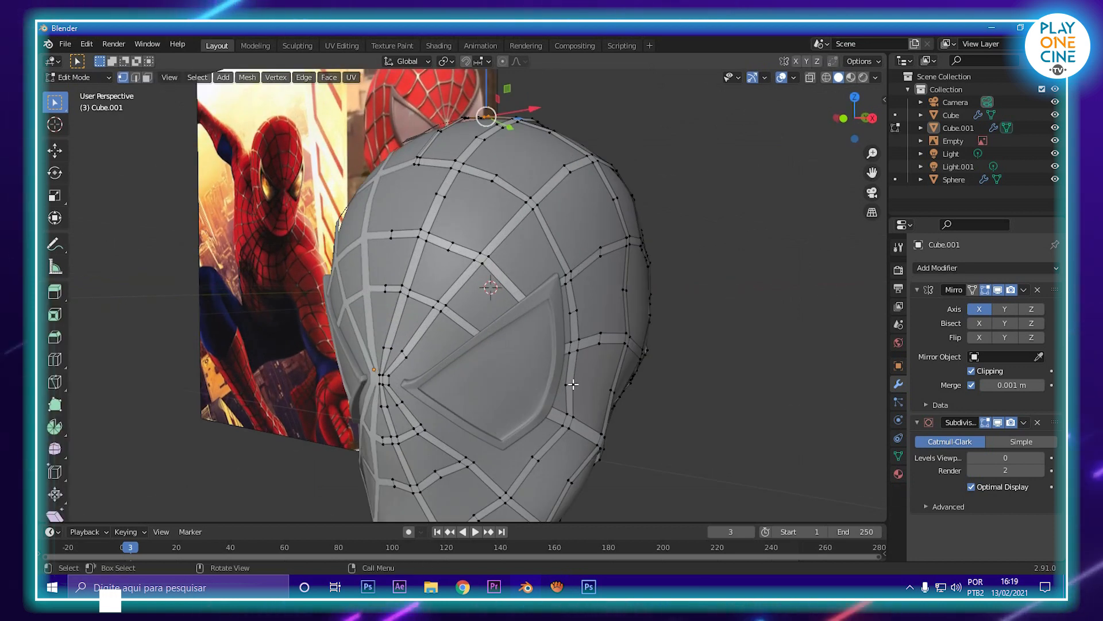
pyautogui.moveTo(475, 202); pyautogui.dragTo(489, 276, button='middle')
pyautogui.scroll(2, 454, 305)
pyautogui.scroll(-2, 476, 270)
pyautogui.keyDown('shift'); pyautogui.moveTo(396, 247); pyautogui.dragTo(501, 405, button='middle'); pyautogui.keyUp('shift')
pyautogui.keyDown('shift'); pyautogui.moveTo(368, 190); pyautogui.dragTo(397, 339, button='middle'); pyautogui.keyUp('shift')
pyautogui.moveTo(351, 310); pyautogui.dragTo(380, 253, button='middle')
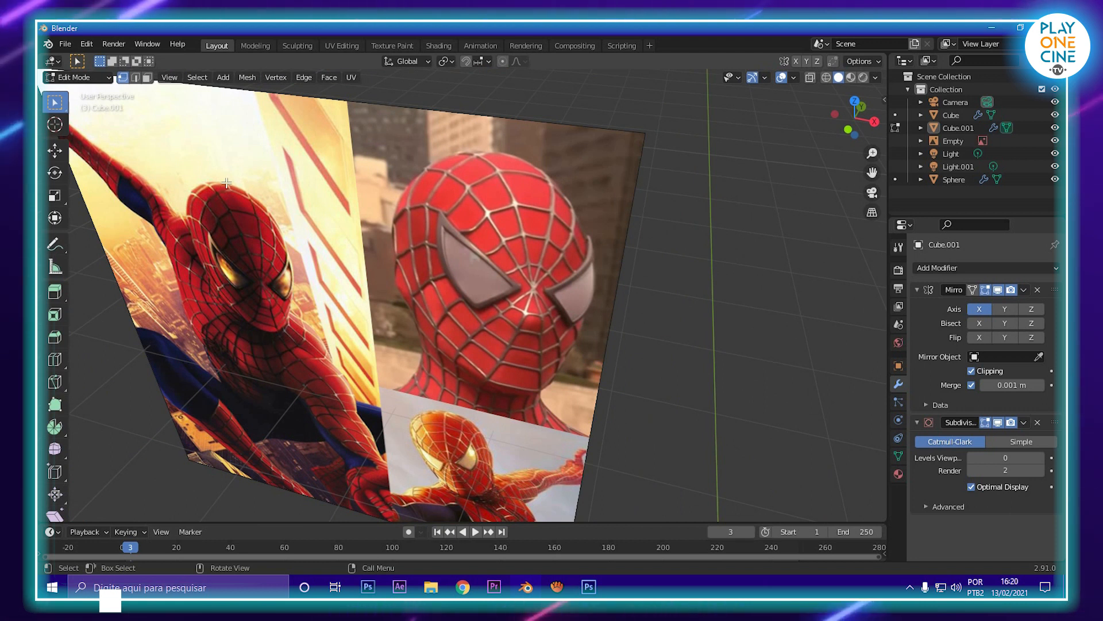
pyautogui.scroll(-8, 237, 187)
pyautogui.moveTo(554, 301); pyautogui.dragTo(562, 256, button='middle')
pyautogui.scroll(3, 573, 333)
pyautogui.keyDown('shift'); pyautogui.moveTo(573, 337); pyautogui.dragTo(522, 291, button='middle'); pyautogui.keyUp('shift')
pyautogui.scroll(4, 502, 282)
pyautogui.scroll(-3, 502, 282)
pyautogui.scroll(4, 522, 291)
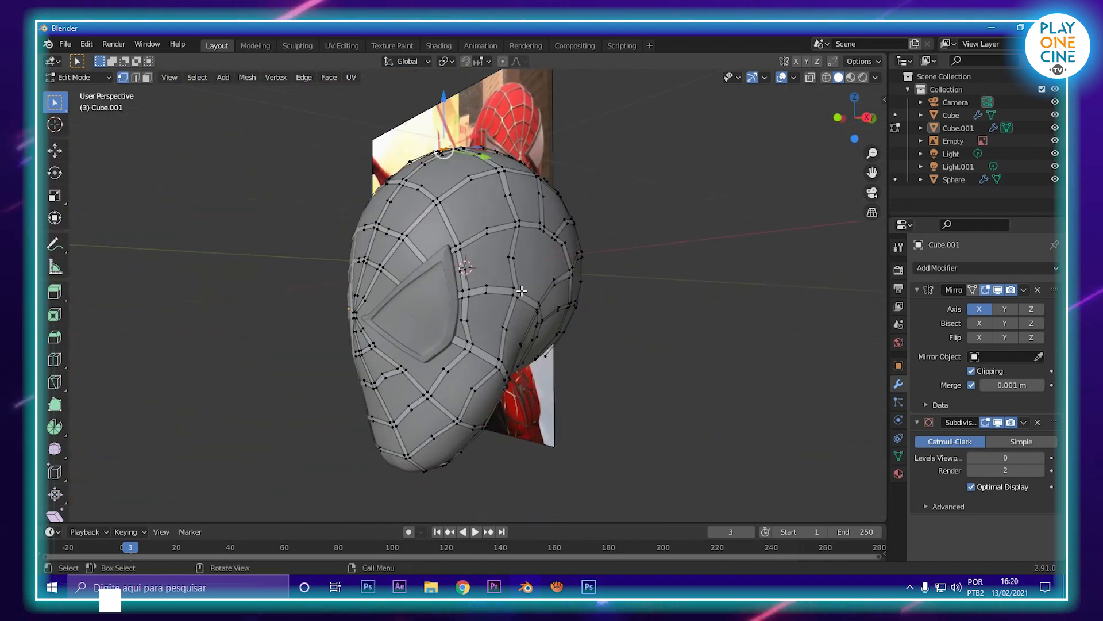
# - Examine the web on the side of the head with and without its editable vertices shown
pyautogui.press('Tab')
pyautogui.scroll(-4, 521, 291)
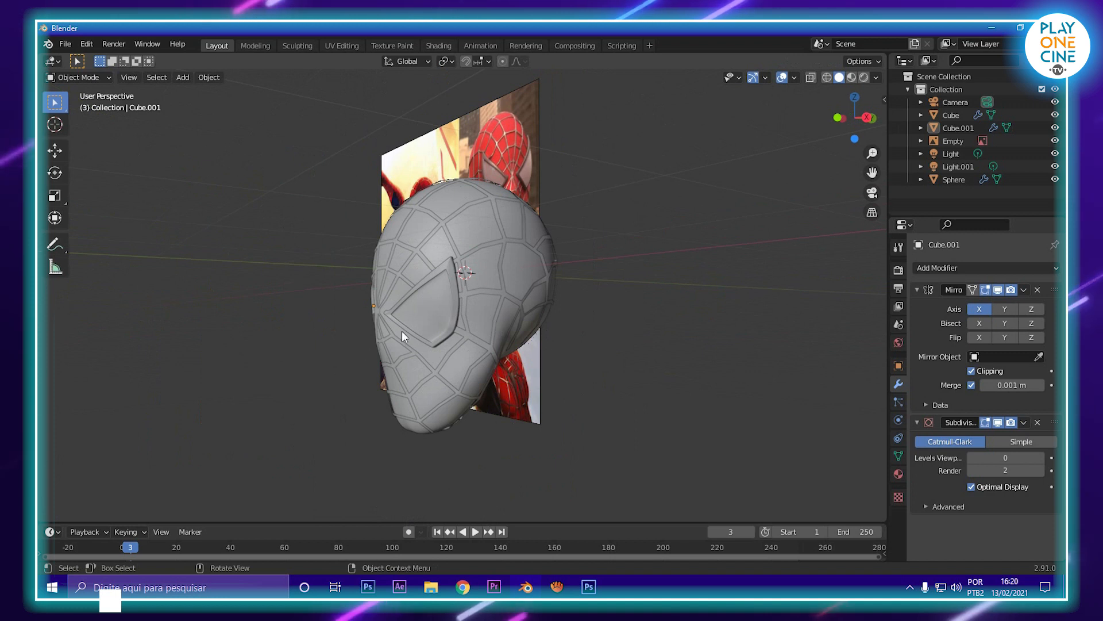
pyautogui.moveTo(486, 268); pyautogui.dragTo(530, 284, button='middle')
pyautogui.scroll(2, 500, 269)
pyautogui.press('Tab')
pyautogui.press('Tab')
pyautogui.press('Tab')
pyautogui.press('Tab')
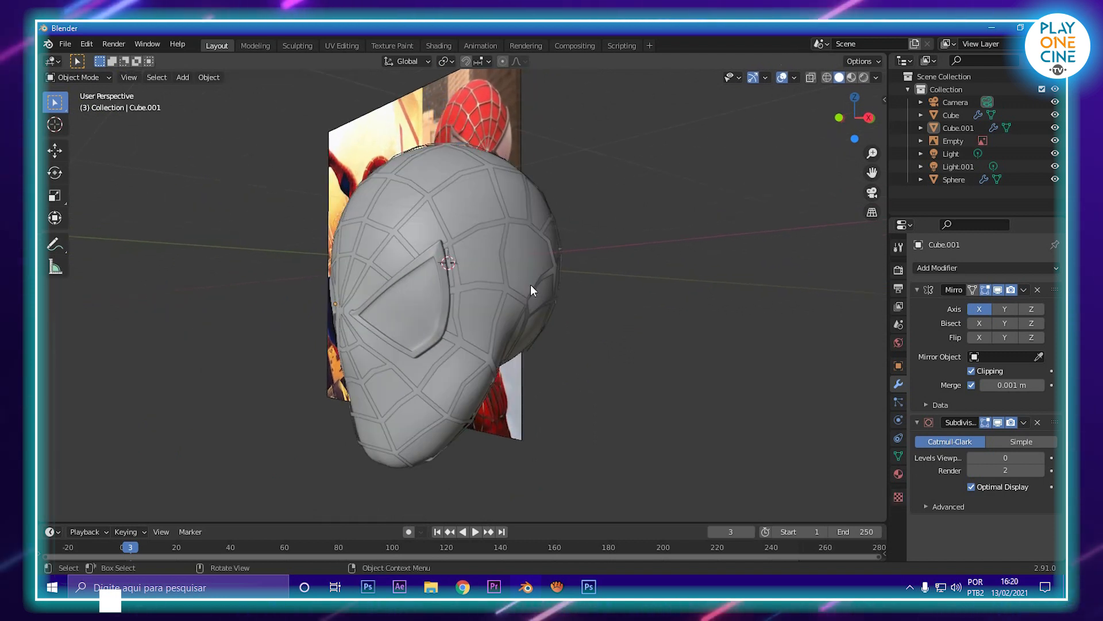
# - Select the web object and set its Subdivision modifier's viewport level to 2, keeping it in Edit Mode
pyautogui.click(502, 295)
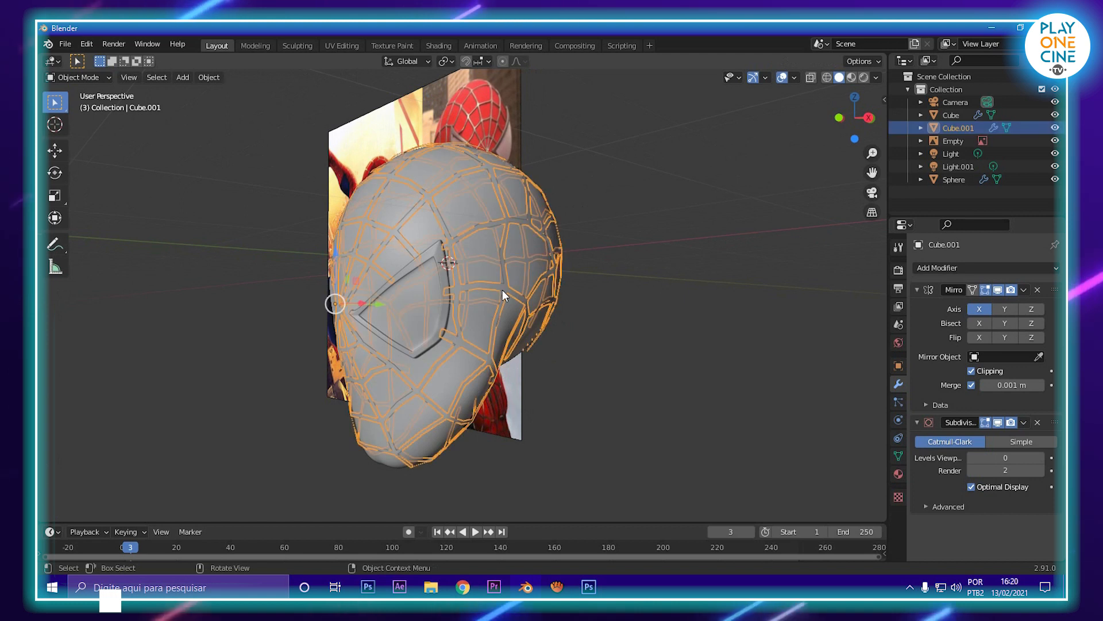
pyautogui.click(209, 77)
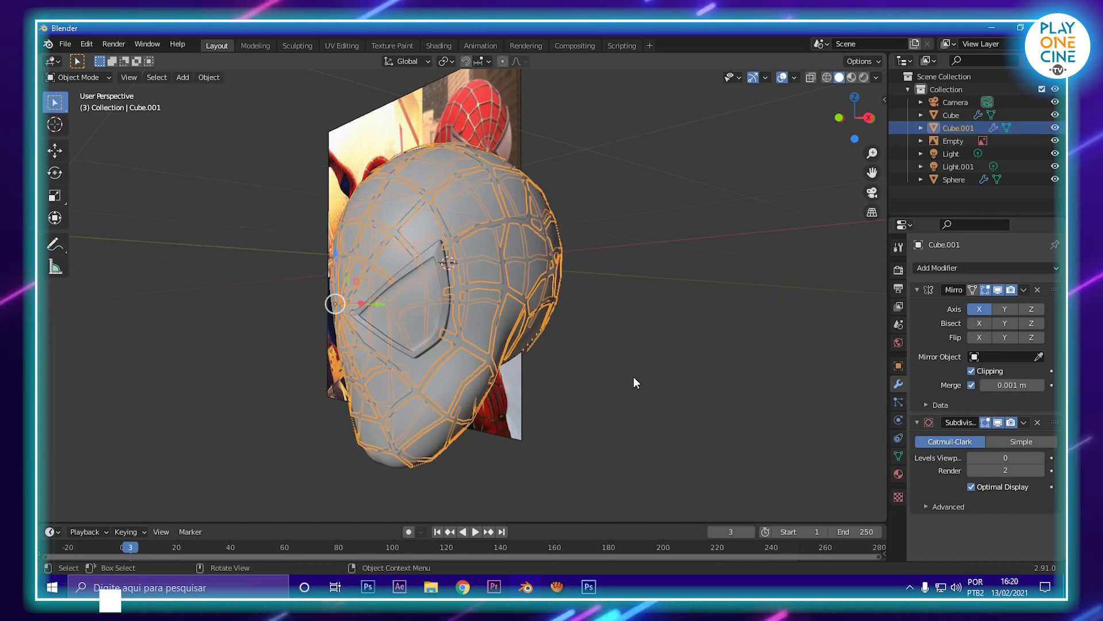
pyautogui.press('Tab')
pyautogui.scroll(4, 546, 329)
pyautogui.scroll(-3, 576, 318)
pyautogui.moveTo(546, 328); pyautogui.dragTo(559, 290, button='middle')
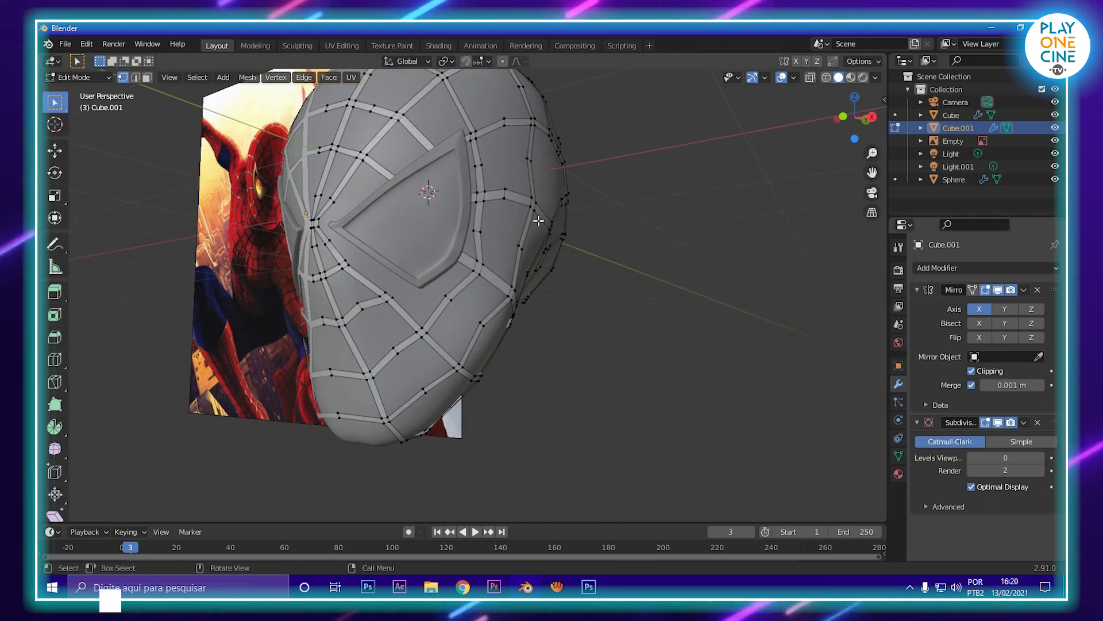
pyautogui.click(1040, 457)
pyautogui.click(1040, 458)
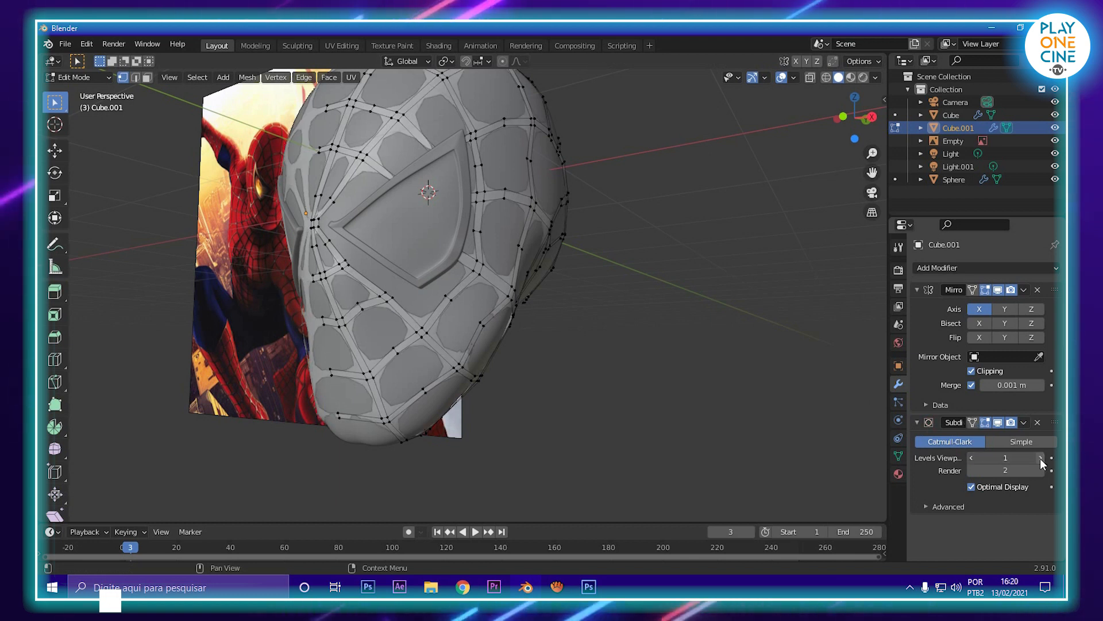
pyautogui.press('Tab')
pyautogui.moveTo(510, 325); pyautogui.dragTo(527, 337, button='middle')
pyautogui.press('Tab')
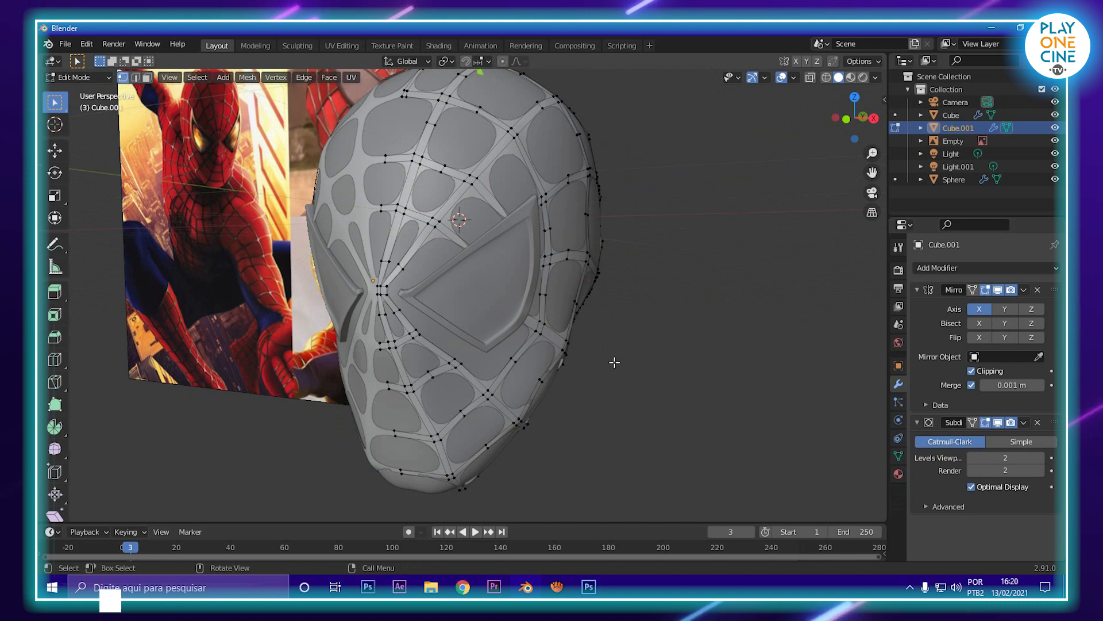
# - Check the smoothed web outside Edit Mode, and set its Subdivision modifier's viewport level to 0 back in Edit Mode
pyautogui.scroll(-2, 614, 364)
pyautogui.press('Tab')
pyautogui.click(614, 364)
pyautogui.moveTo(613, 364); pyautogui.dragTo(637, 354, button='middle')
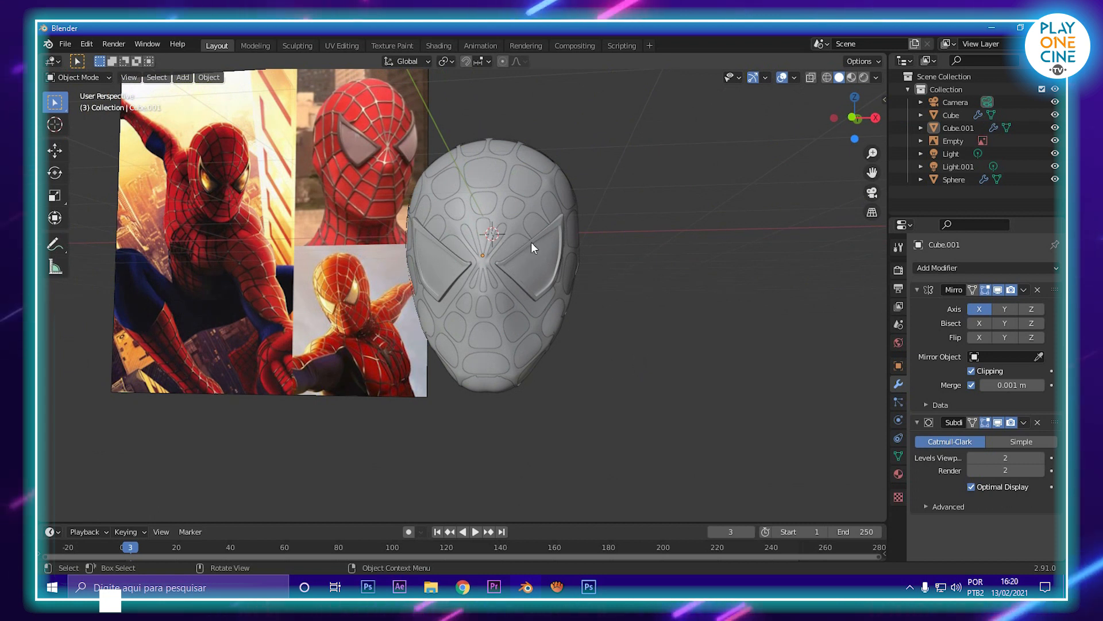
pyautogui.scroll(3, 531, 242)
pyautogui.press('Tab')
pyautogui.moveTo(531, 243); pyautogui.dragTo(493, 276, button='middle')
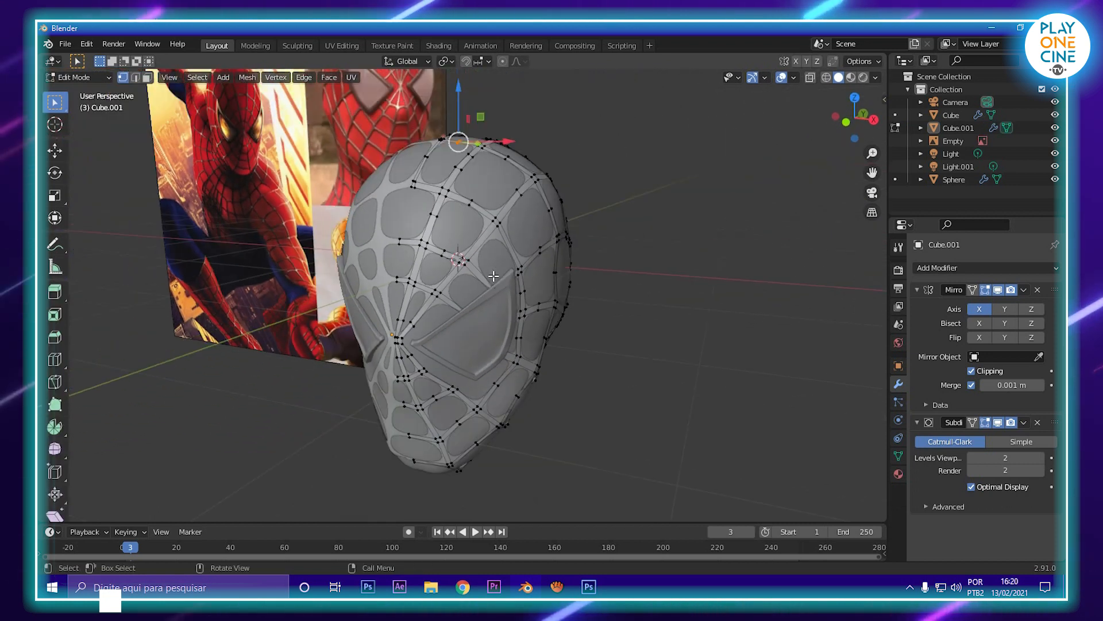
pyautogui.click(974, 458)
pyautogui.moveTo(520, 313); pyautogui.dragTo(471, 317, button='middle')
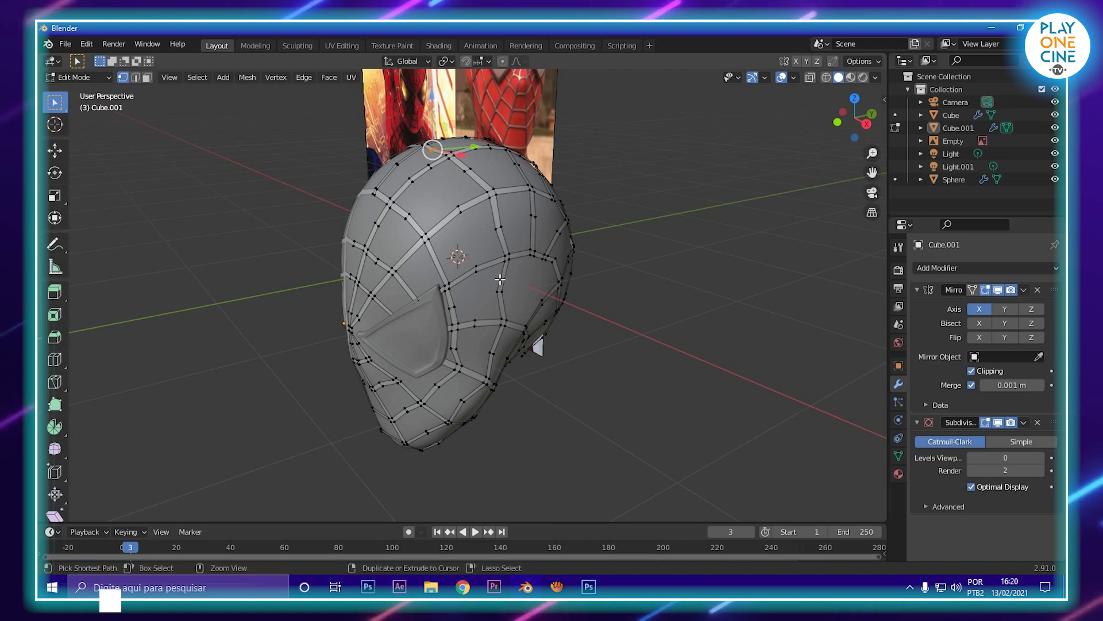
# - Select the entire linked web mesh and extrude it in place
pyautogui.hotkey('ctrl', 'l')
pyautogui.moveTo(529, 268); pyautogui.dragTo(561, 254, button='middle')
pyautogui.moveTo(509, 226); pyautogui.dragTo(415, 313, button='middle')
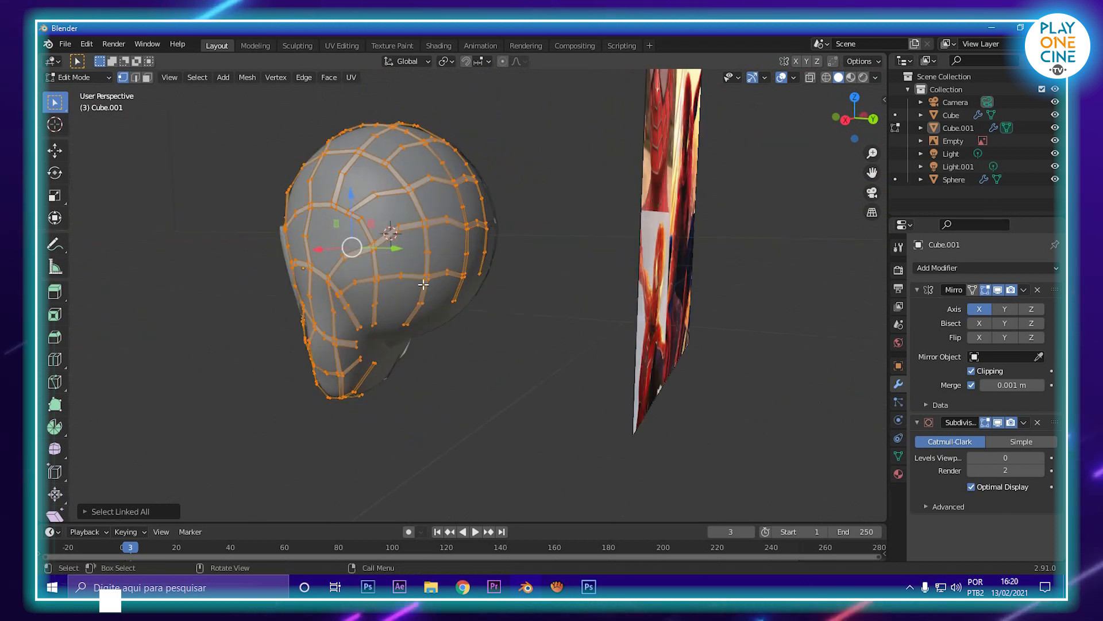
pyautogui.moveTo(314, 443); pyautogui.dragTo(555, 367, button='middle')
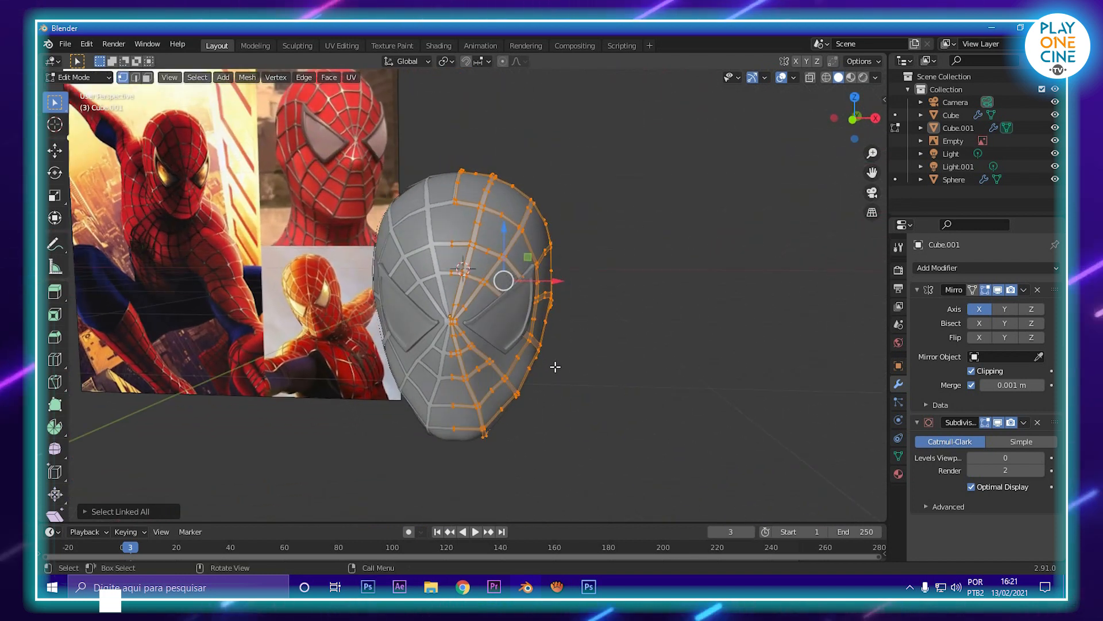
pyautogui.press('e')
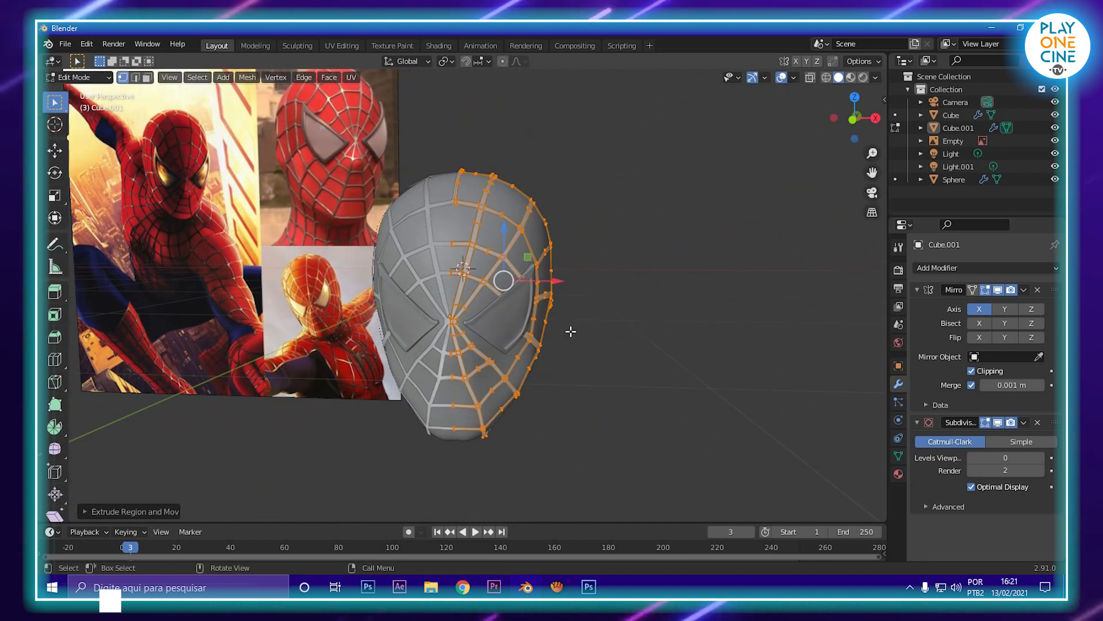
# - Try scaling the extruded web inward on the X and Y axes with Z locked
pyautogui.press('s')
pyautogui.hotkey('shift', 'z')
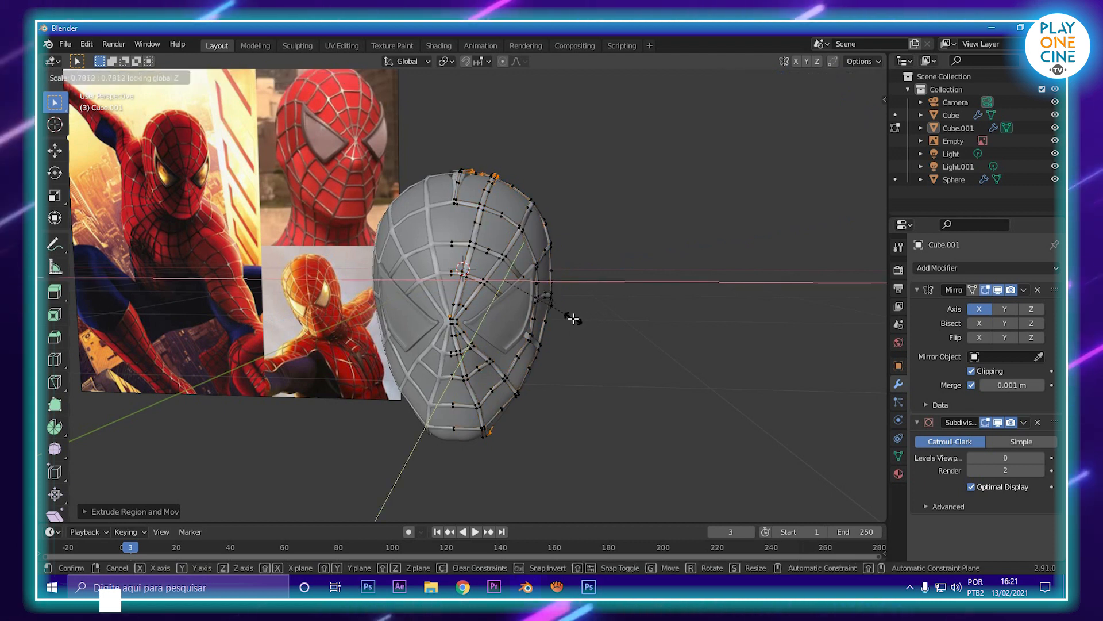
pyautogui.click(572, 319)
pyautogui.hotkey('ctrl', 'z')
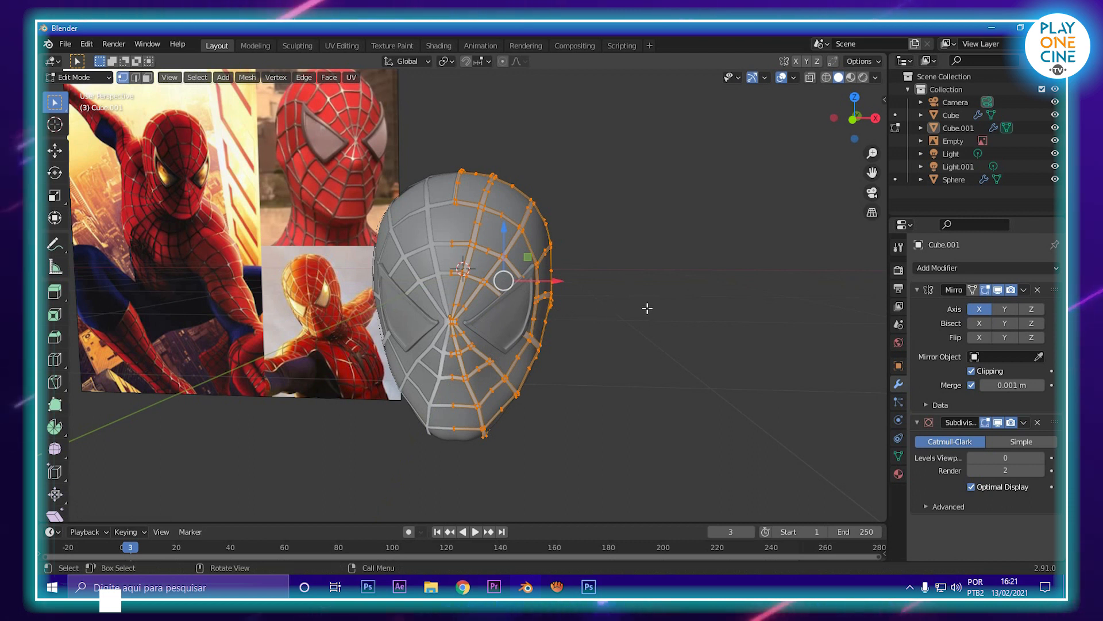
pyautogui.press('s')
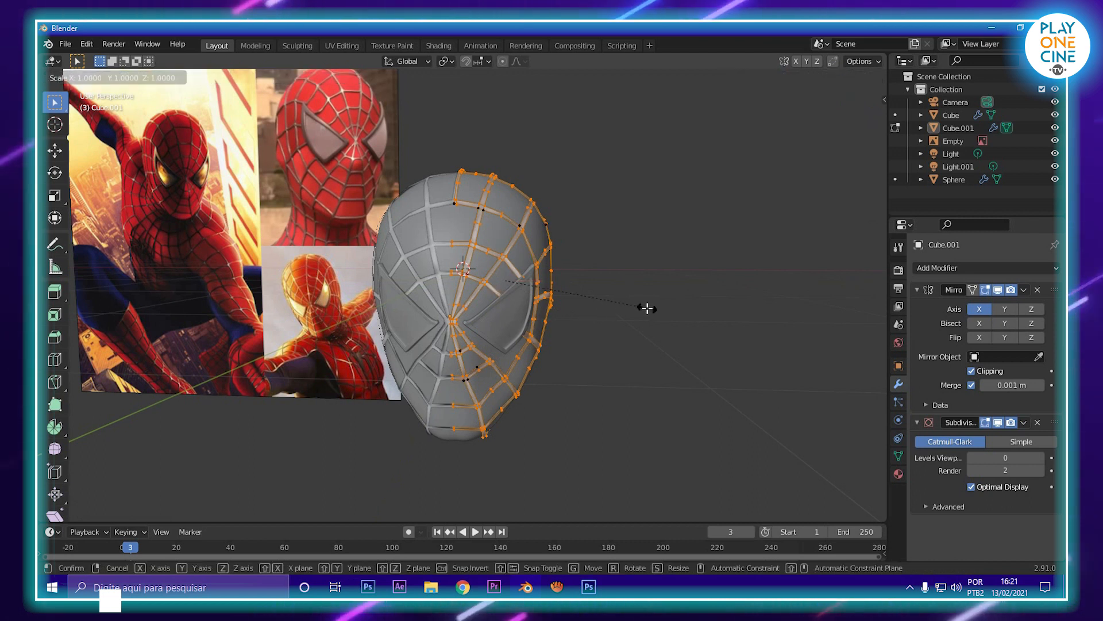
pyautogui.hotkey('shift', 'z')
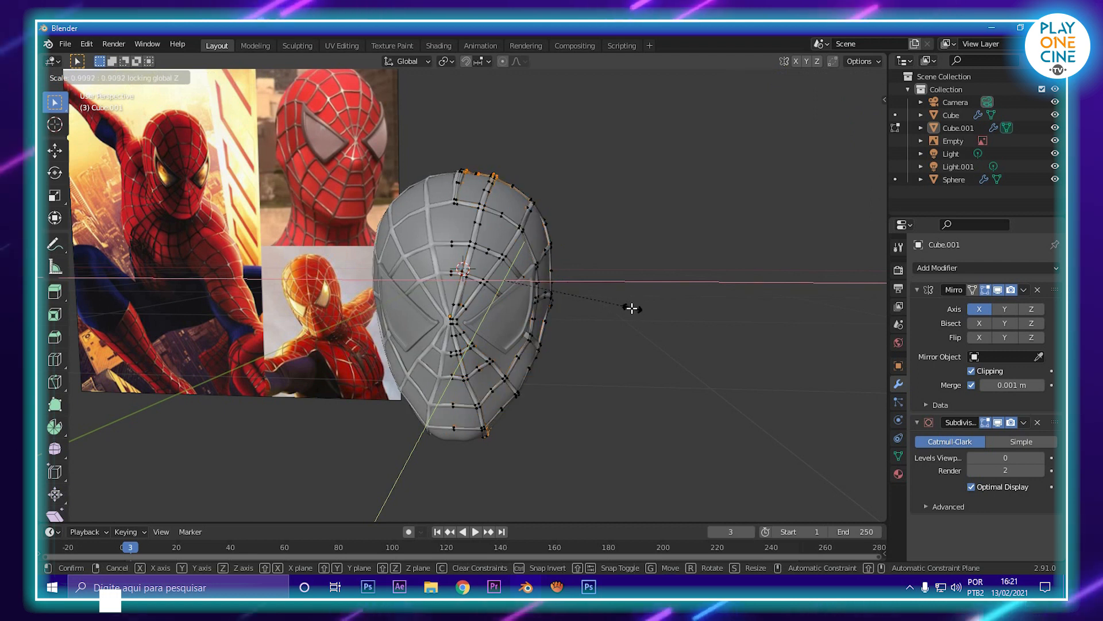
pyautogui.click(626, 309)
pyautogui.press('a')
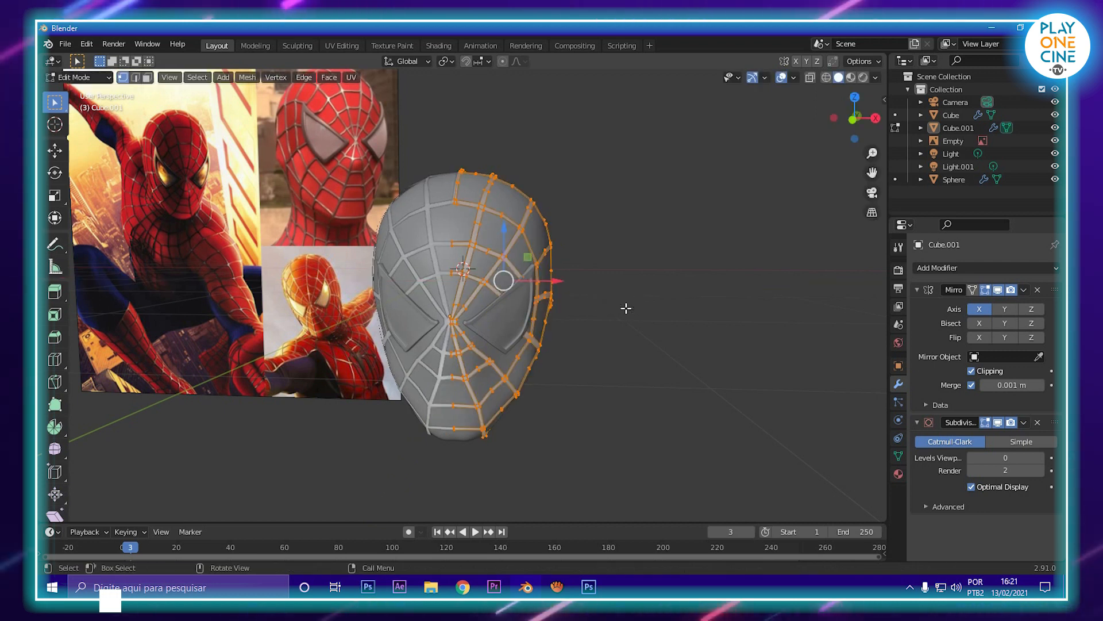
# - Scale the extruded web inward to about 0.73 on the Y and Z axes, keeping X locked
pyautogui.press('s')
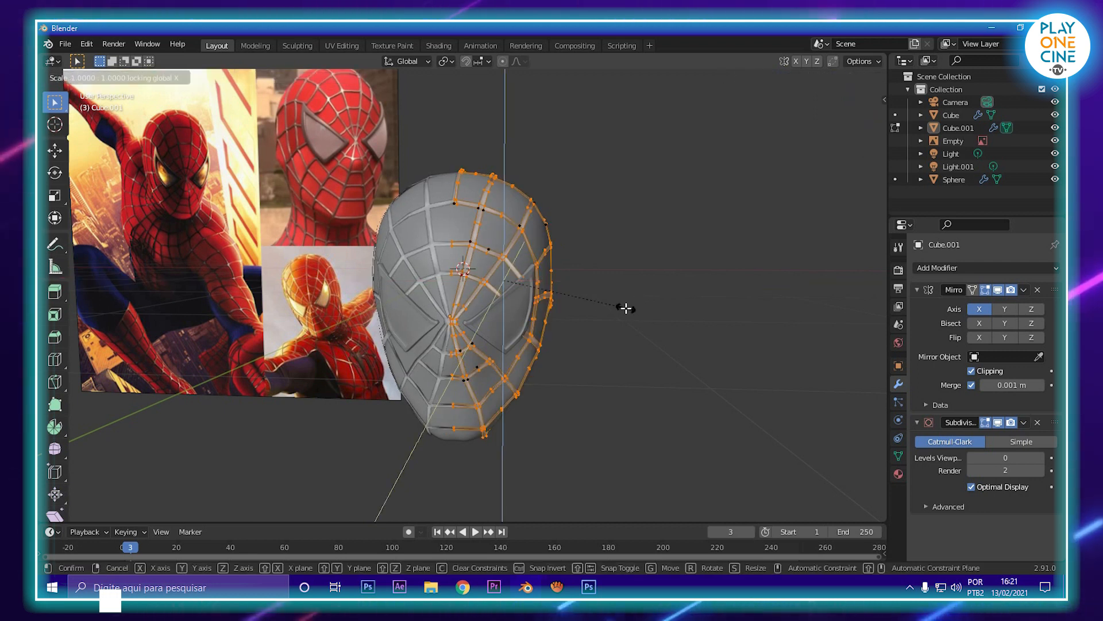
pyautogui.hotkey('shift', 'x')
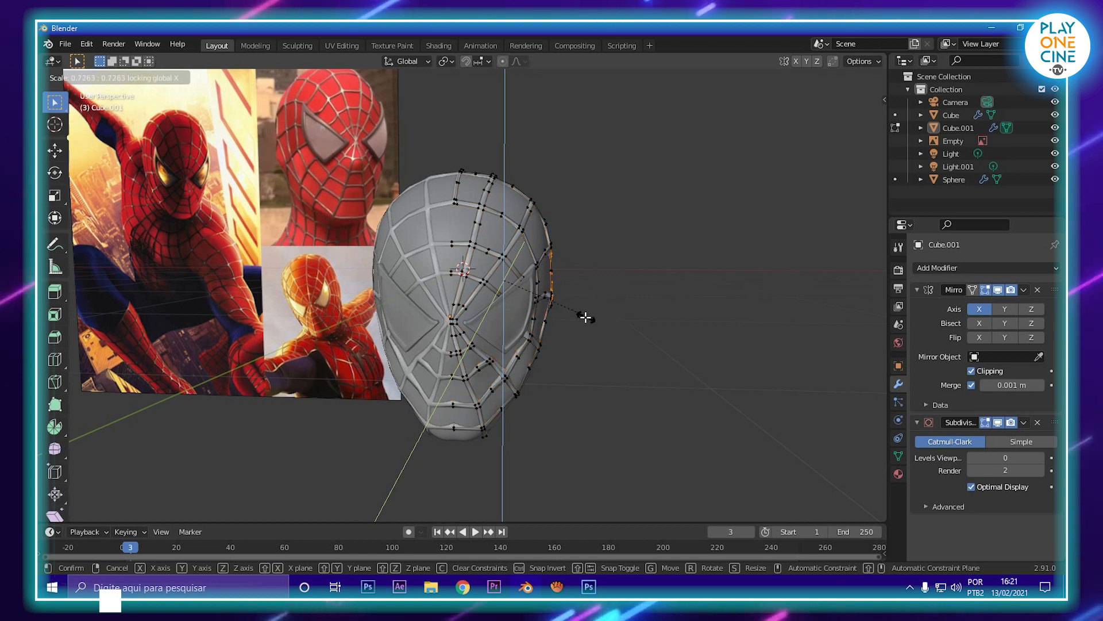
pyautogui.click(585, 316)
pyautogui.scroll(3, 582, 313)
pyautogui.moveTo(578, 301); pyautogui.dragTo(564, 387, button='middle')
pyautogui.scroll(-3, 564, 387)
# - Leave Edit Mode and move the head sphere along Y, clear of the web, to expose the web's interior
pyautogui.press('Tab')
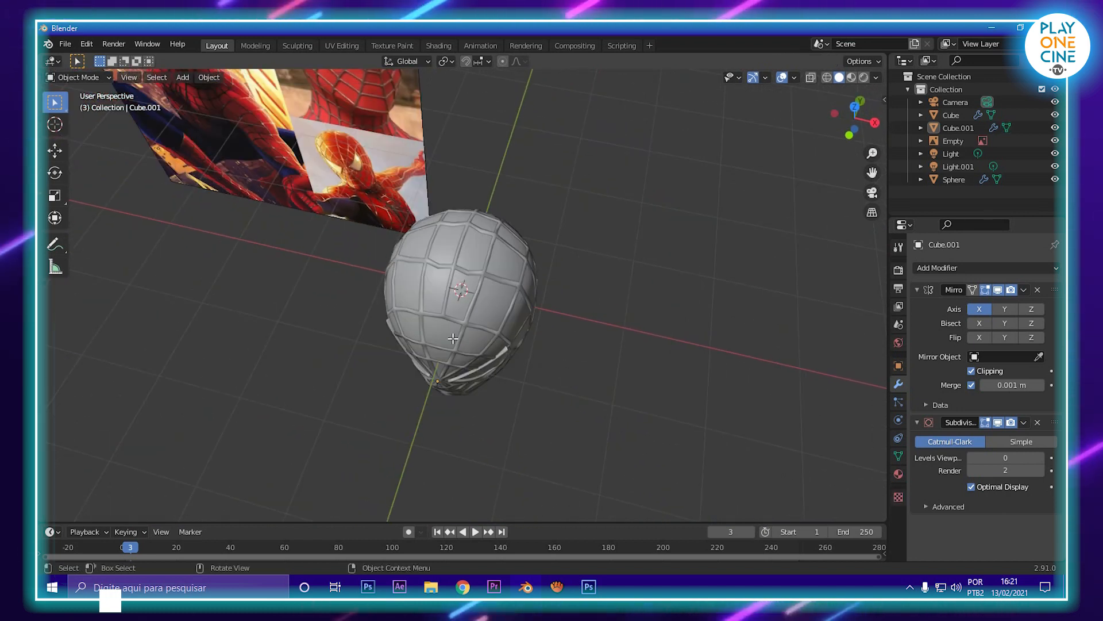
pyautogui.click(439, 292)
pyautogui.moveTo(439, 292); pyautogui.dragTo(491, 259, button='middle')
pyautogui.moveTo(491, 258); pyautogui.dragTo(353, 433)
pyautogui.scroll(4, 489, 331)
pyautogui.moveTo(490, 331); pyautogui.dragTo(399, 350, button='middle')
# - Reopen the web in Edit Mode and shift its extruded inner vertices along the X axis
pyautogui.click(533, 280)
pyautogui.press('Tab')
pyautogui.scroll(4, 399, 350)
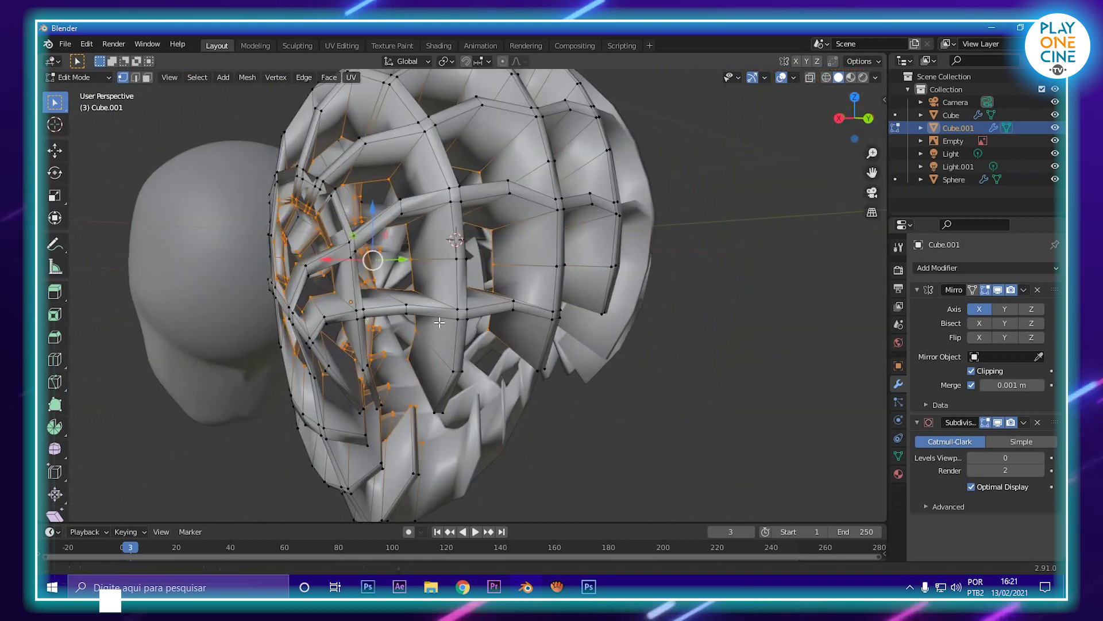
pyautogui.moveTo(437, 179); pyautogui.dragTo(447, 330, button='middle')
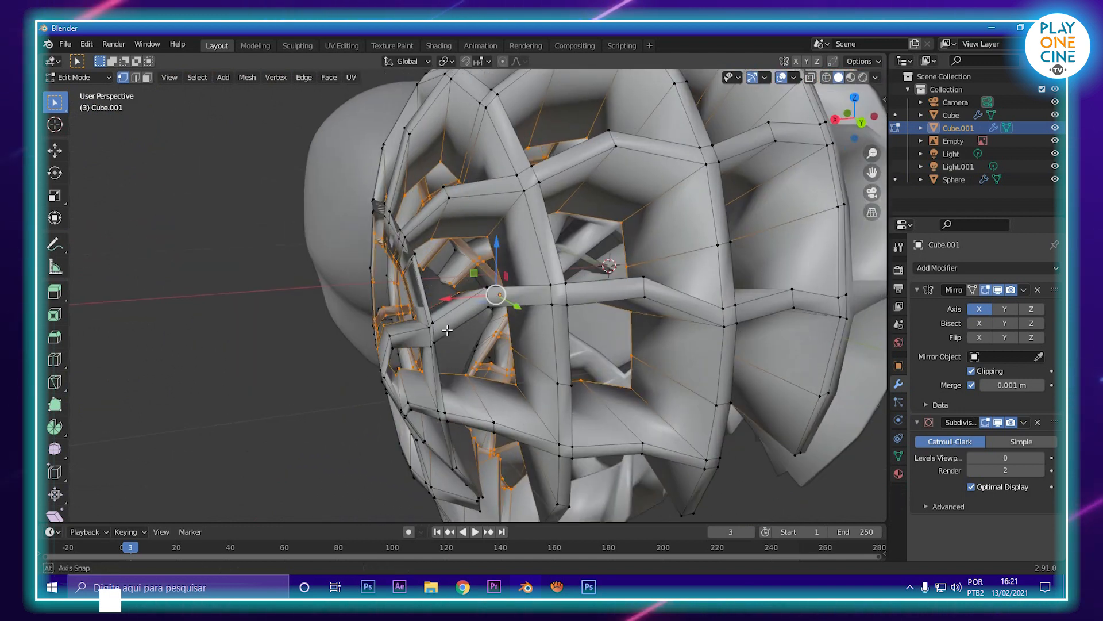
pyautogui.moveTo(528, 315); pyautogui.dragTo(572, 282, button='middle')
pyautogui.scroll(-4, 540, 281)
pyautogui.scroll(5, 570, 273)
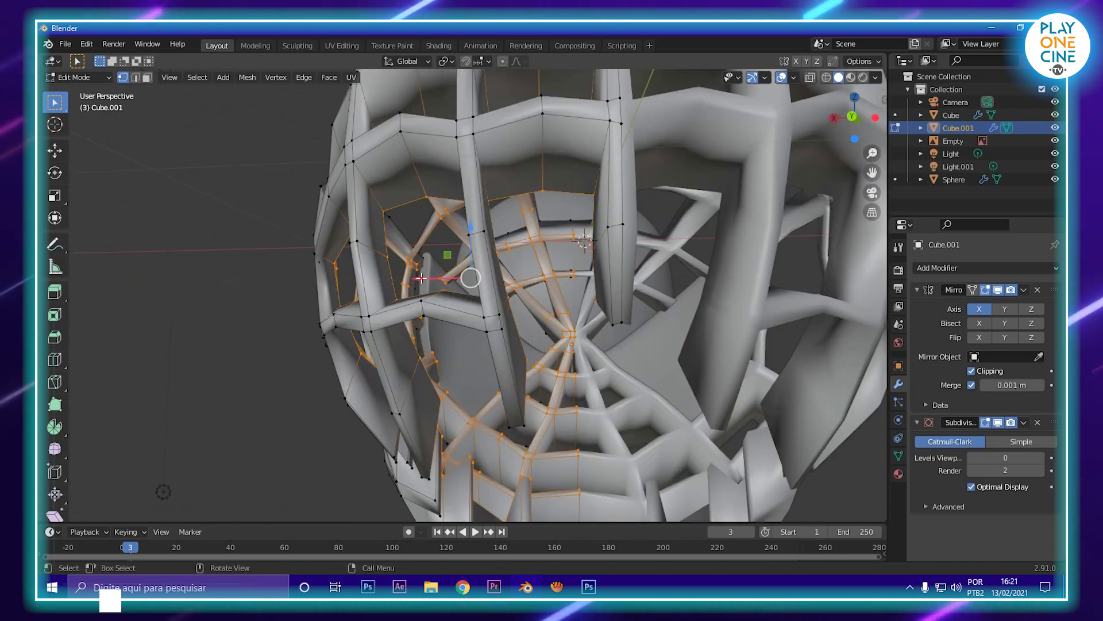
pyautogui.press('g')
pyautogui.press('x')
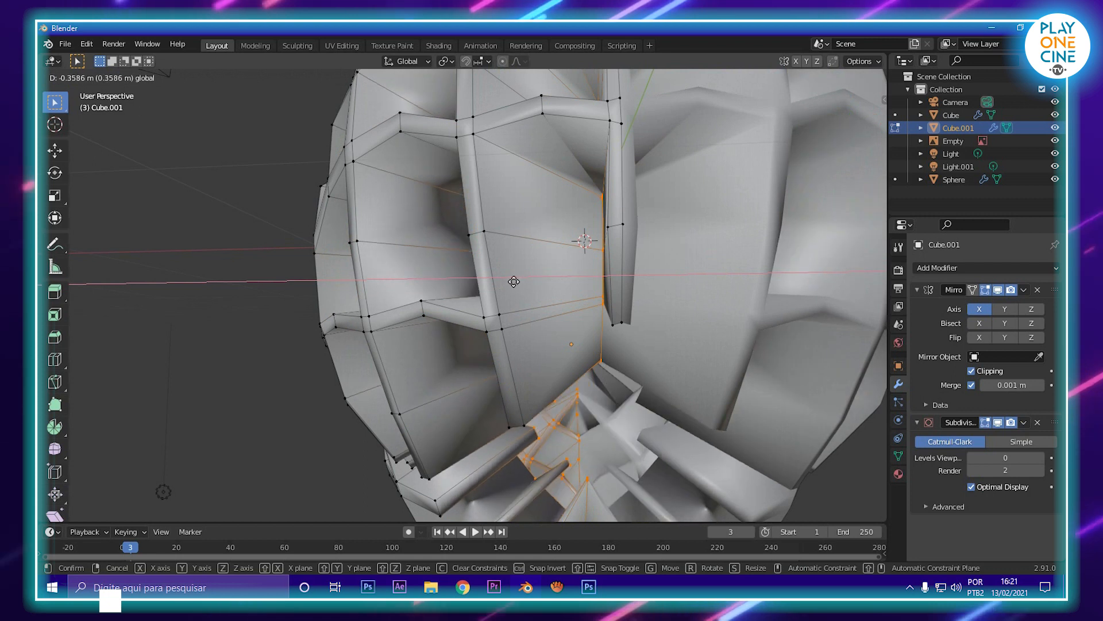
pyautogui.click(454, 289)
# - Show the web in wireframe and remove the vertices near the mirror center line from the inner vertex selection
pyautogui.moveTo(554, 314)
pyautogui.mouseDown(button='middle')
pyautogui.moveTo(590, 164)
pyautogui.moveTo(517, 230)
pyautogui.moveTo(474, 323)
pyautogui.moveTo(545, 283)
pyautogui.moveTo(544, 305)
pyautogui.mouseUp(button='middle')
pyautogui.press('z')
pyautogui.click(454, 311)
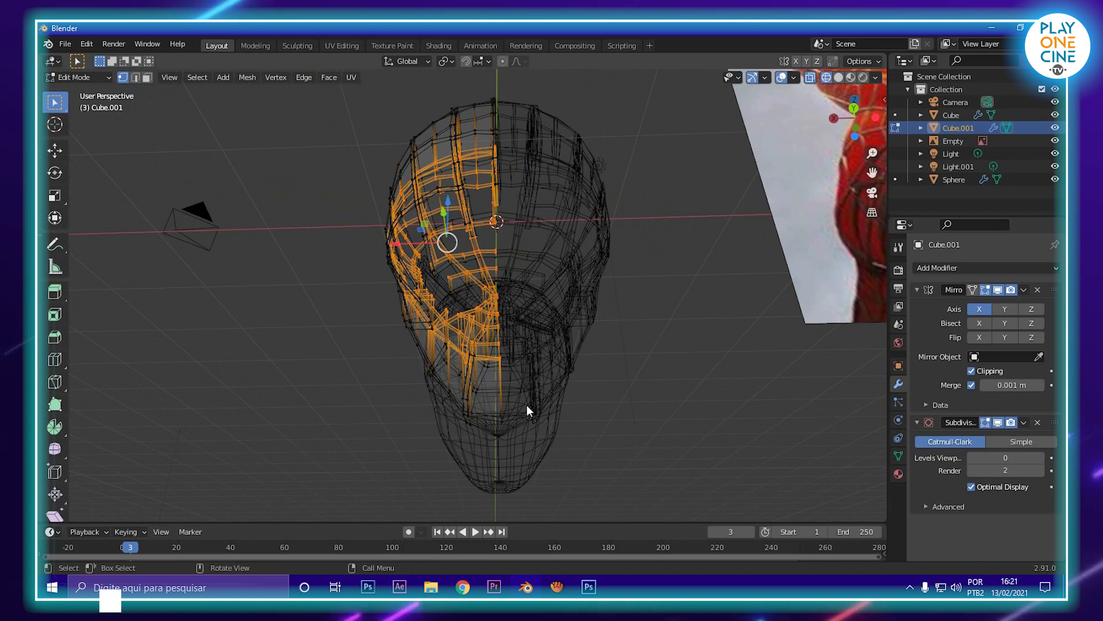
pyautogui.moveTo(537, 450); pyautogui.dragTo(489, 107)
pyautogui.moveTo(489, 107); pyautogui.dragTo(521, 232, button='middle')
pyautogui.keyDown('ctrl'); pyautogui.moveTo(538, 266); pyautogui.dragTo(539, 267); pyautogui.keyUp('ctrl')
pyautogui.moveTo(539, 268); pyautogui.dragTo(522, 345, button='middle')
pyautogui.scroll(3, 523, 344)
pyautogui.keyDown('ctrl'); pyautogui.moveTo(567, 174); pyautogui.dragTo(480, 349); pyautogui.keyUp('ctrl')
pyautogui.moveTo(481, 349); pyautogui.dragTo(539, 315, button='middle')
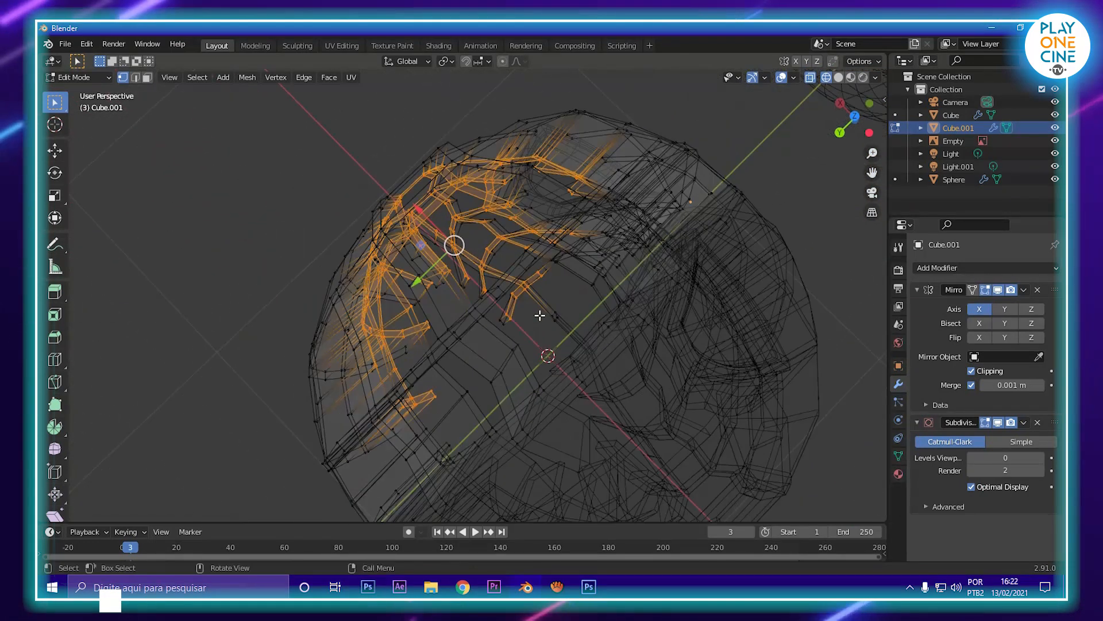
pyautogui.scroll(-4, 466, 230)
pyautogui.scroll(5, 464, 246)
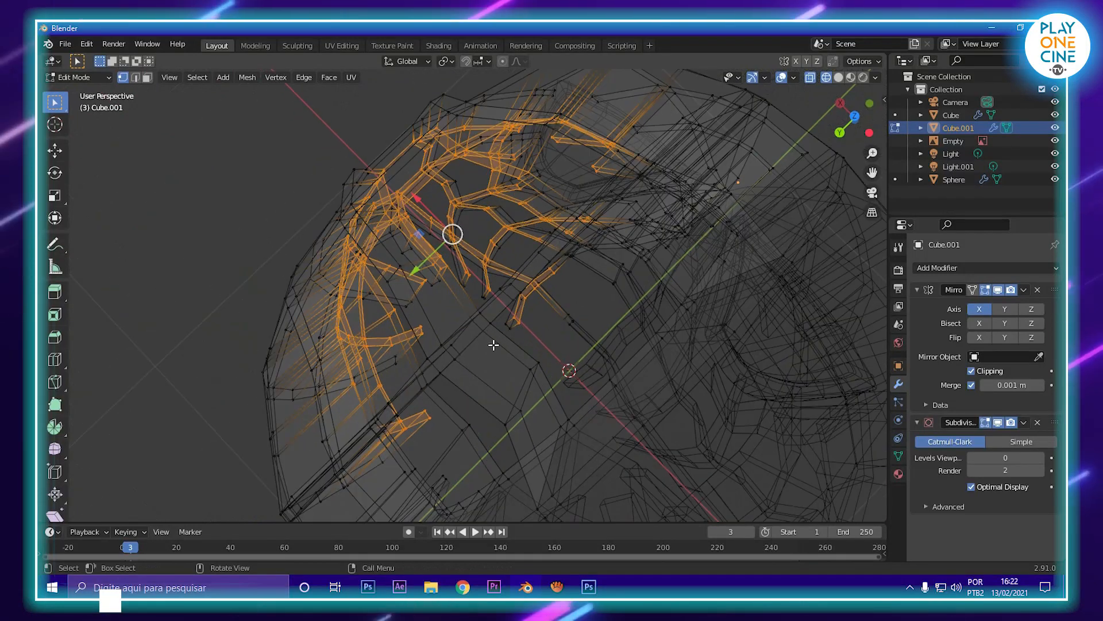
# - Switch to Material Preview shading, move the selected inner side vertices along X, and leave Edit Mode
pyautogui.moveTo(494, 345); pyautogui.dragTo(571, 208, button='middle')
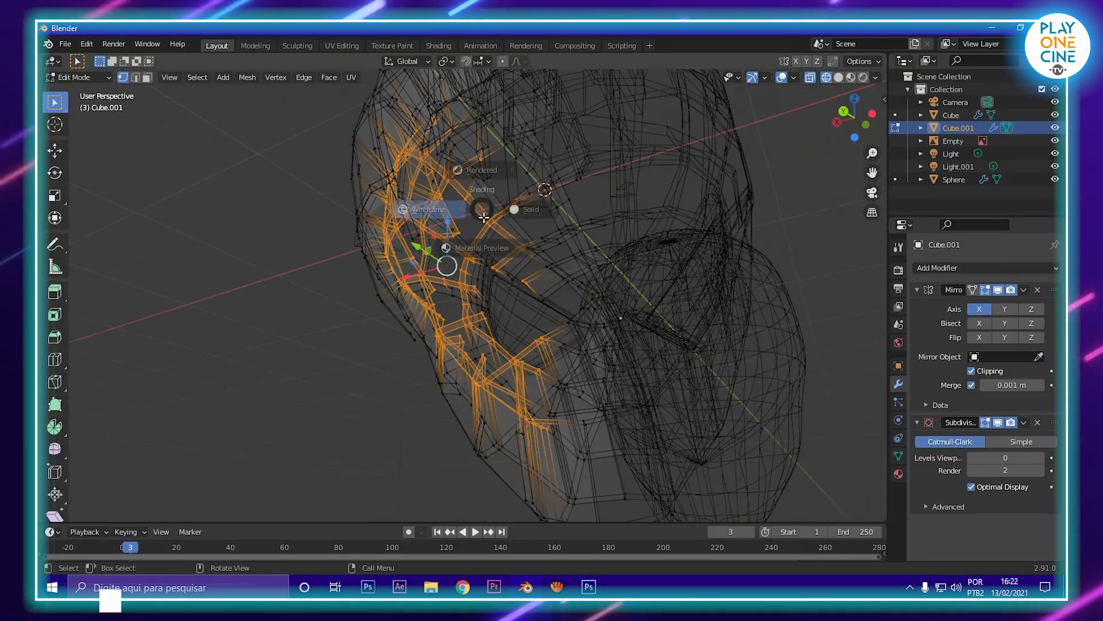
pyautogui.hotkey('shift', 'z')
pyautogui.scroll(3, 569, 213)
pyautogui.moveTo(549, 275); pyautogui.dragTo(511, 254, button='middle')
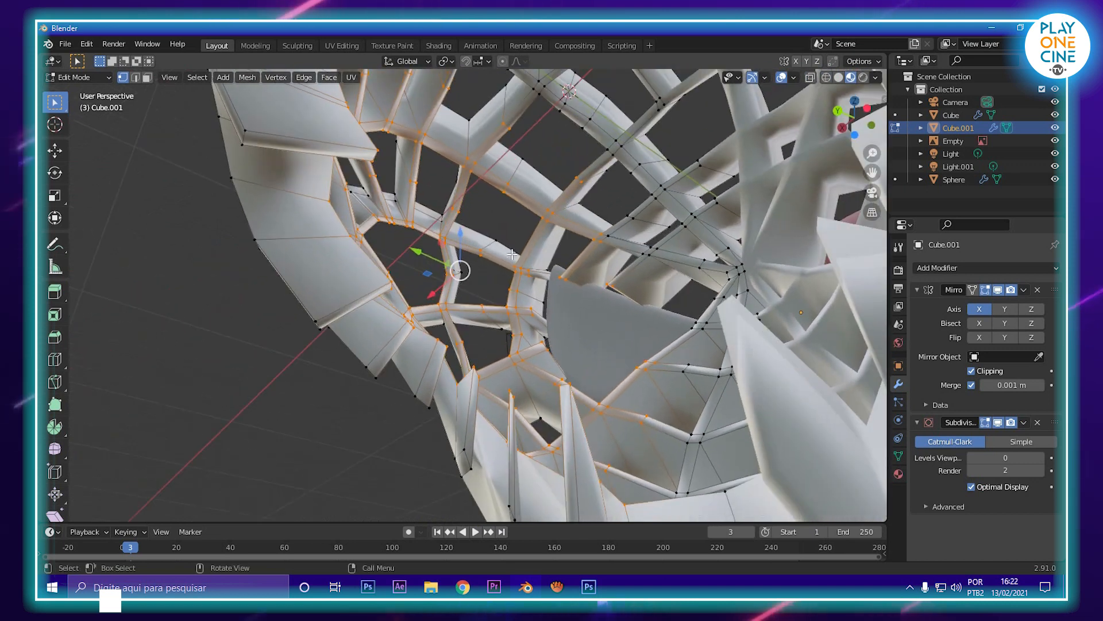
pyautogui.moveTo(435, 290); pyautogui.dragTo(405, 311)
pyautogui.moveTo(407, 304); pyautogui.dragTo(668, 334, button='middle')
pyautogui.scroll(-8, 664, 330)
pyautogui.press('Tab')
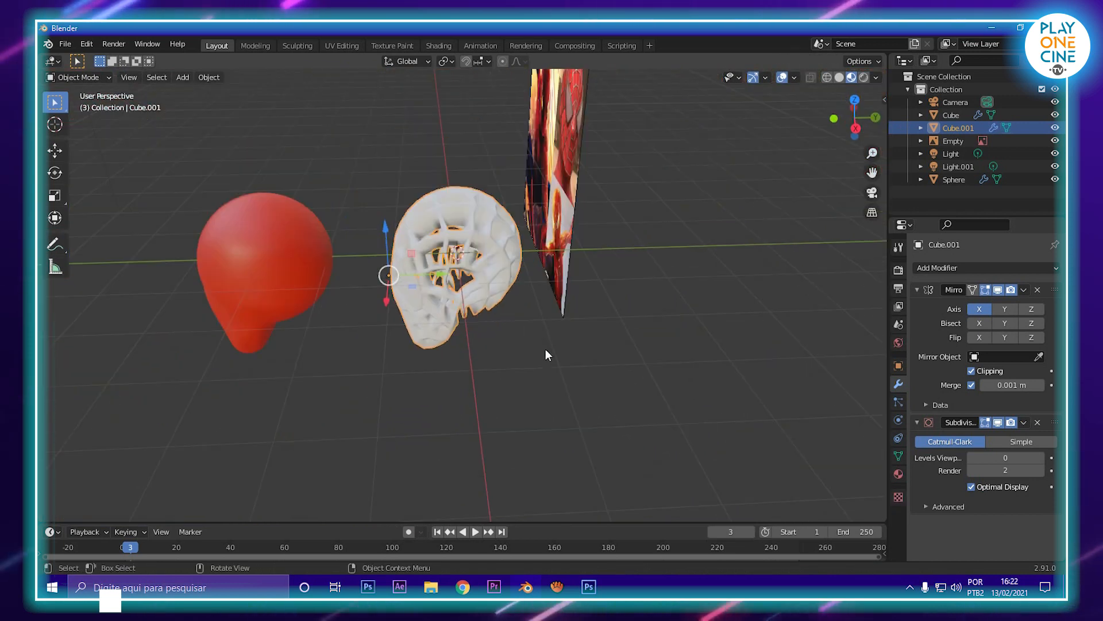
# - Move the red head sphere along Y back inside the web so the strands sit on its surface
pyautogui.click(308, 259)
pyautogui.moveTo(322, 256); pyautogui.dragTo(514, 254)
pyautogui.scroll(4, 511, 250)
pyautogui.moveTo(512, 250); pyautogui.dragTo(460, 191, button='middle')
pyautogui.moveTo(487, 180); pyautogui.dragTo(485, 181)
pyautogui.moveTo(485, 181); pyautogui.dragTo(622, 129, button='middle')
pyautogui.scroll(-2, 622, 129)
pyautogui.scroll(2, 516, 319)
pyautogui.moveTo(516, 319); pyautogui.dragTo(508, 279, button='middle')
pyautogui.scroll(2, 451, 327)
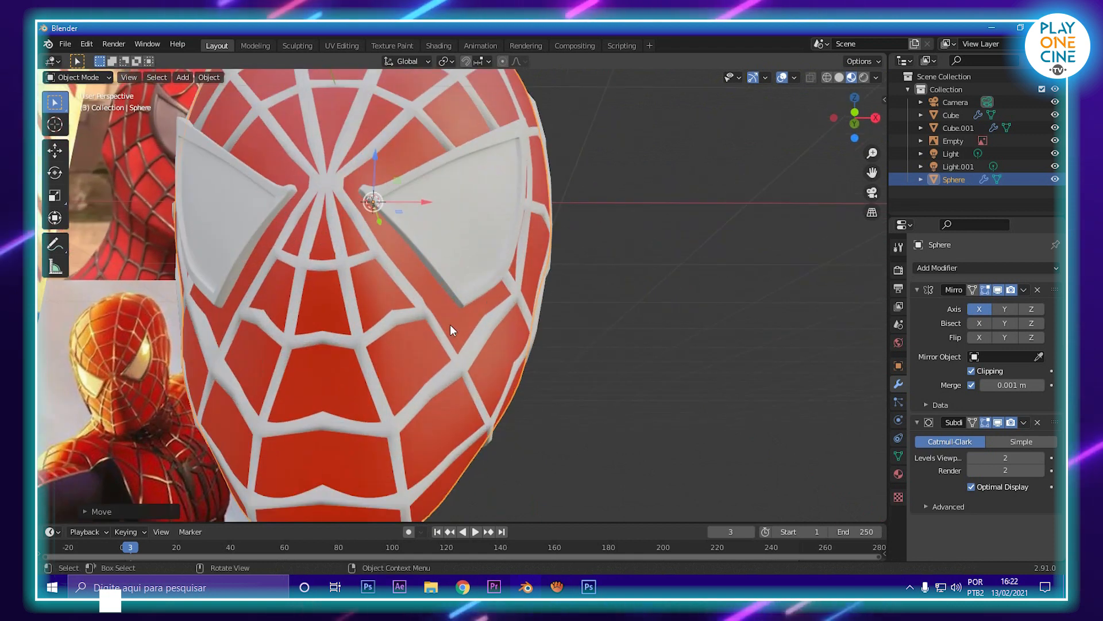
# - Select the web object and rescale it slightly to fit the head
pyautogui.press('Tab')
pyautogui.press('Tab')
pyautogui.moveTo(446, 326); pyautogui.dragTo(343, 344, button='middle')
pyautogui.click(347, 333)
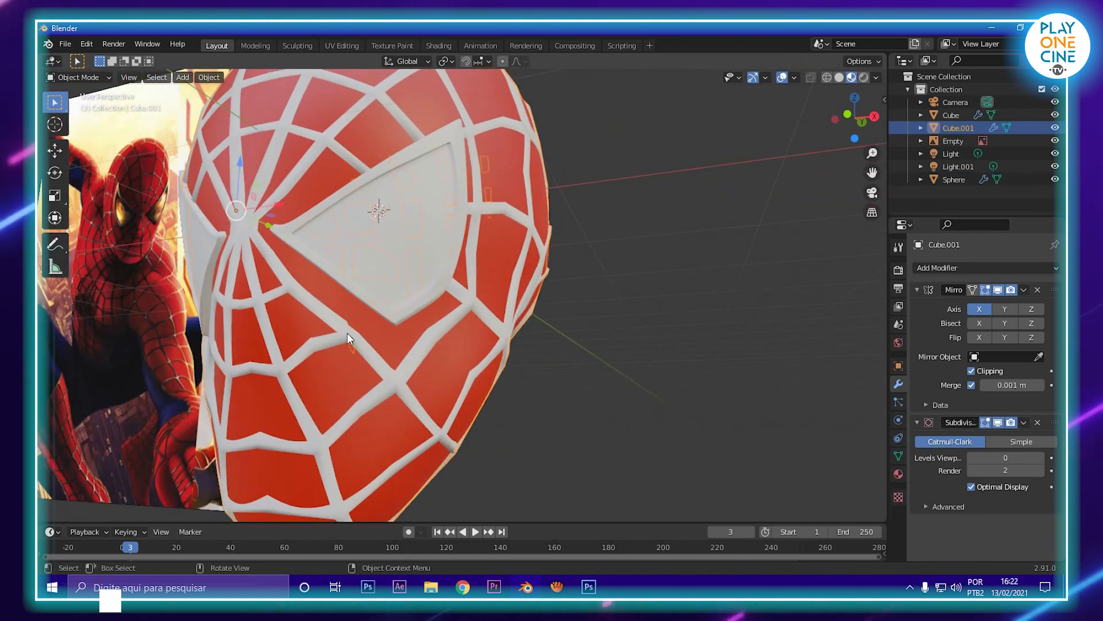
pyautogui.scroll(-4, 349, 335)
pyautogui.press('Tab')
pyautogui.press('Tab')
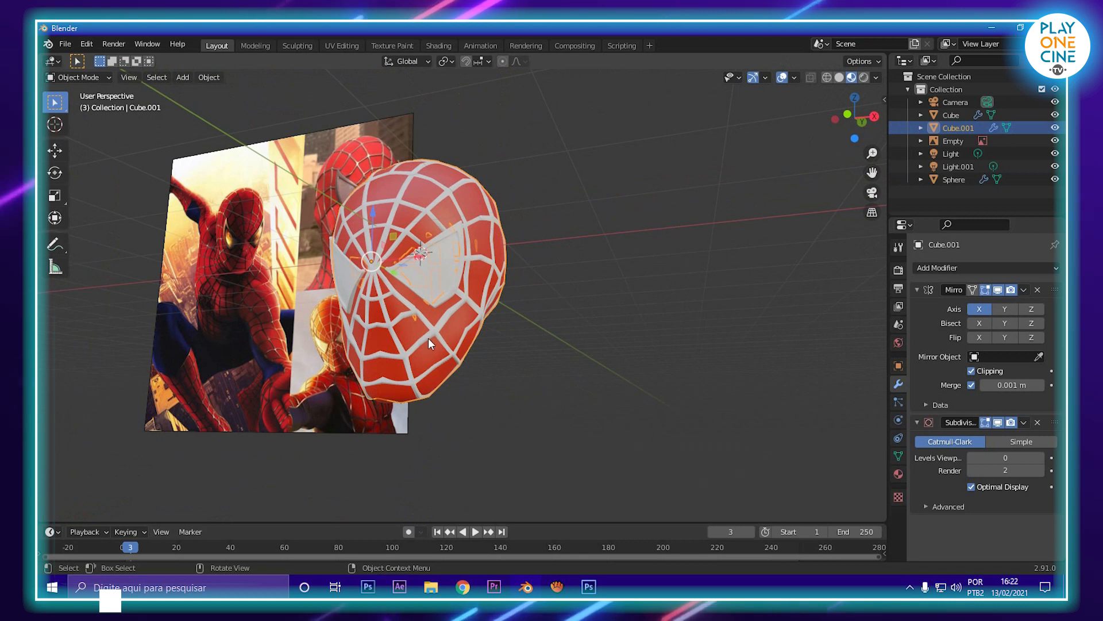
pyautogui.press('s')
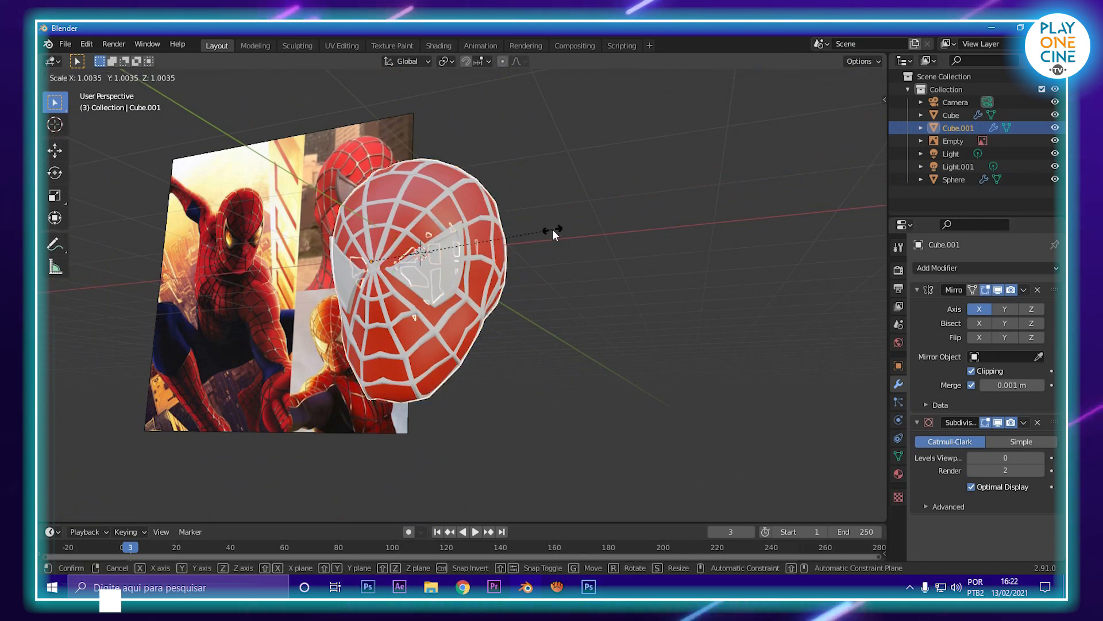
pyautogui.click(546, 250)
# - Switch the viewport to Rendered shading and examine how the white web sits on the red mask
pyautogui.moveTo(543, 253); pyautogui.dragTo(690, 319, button='middle')
pyautogui.click(863, 78)
pyautogui.moveTo(660, 190)
pyautogui.mouseDown(button='middle')
pyautogui.moveTo(601, 231)
pyautogui.moveTo(503, 344)
pyautogui.moveTo(474, 268)
pyautogui.mouseUp(button='middle')
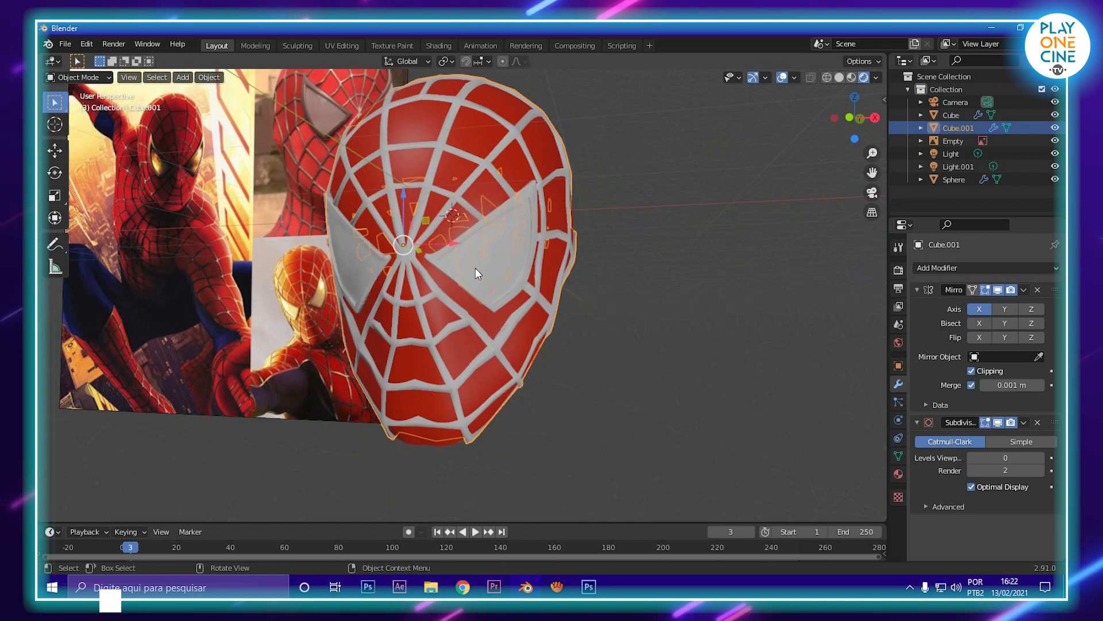
pyautogui.scroll(3, 482, 352)
pyautogui.scroll(2, 508, 315)
pyautogui.moveTo(483, 351); pyautogui.dragTo(412, 404, button='middle')
# - In Edit Mode, nudge the center-line vertex of the second cross strand below the nose bridge
pyautogui.press('Tab')
pyautogui.click(444, 373)
pyautogui.moveTo(389, 366); pyautogui.dragTo(385, 369)
pyautogui.scroll(-4, 385, 369)
pyautogui.moveTo(385, 369); pyautogui.dragTo(643, 387, button='middle')
pyautogui.scroll(3, 458, 286)
pyautogui.scroll(-3, 468, 278)
pyautogui.scroll(2, 367, 306)
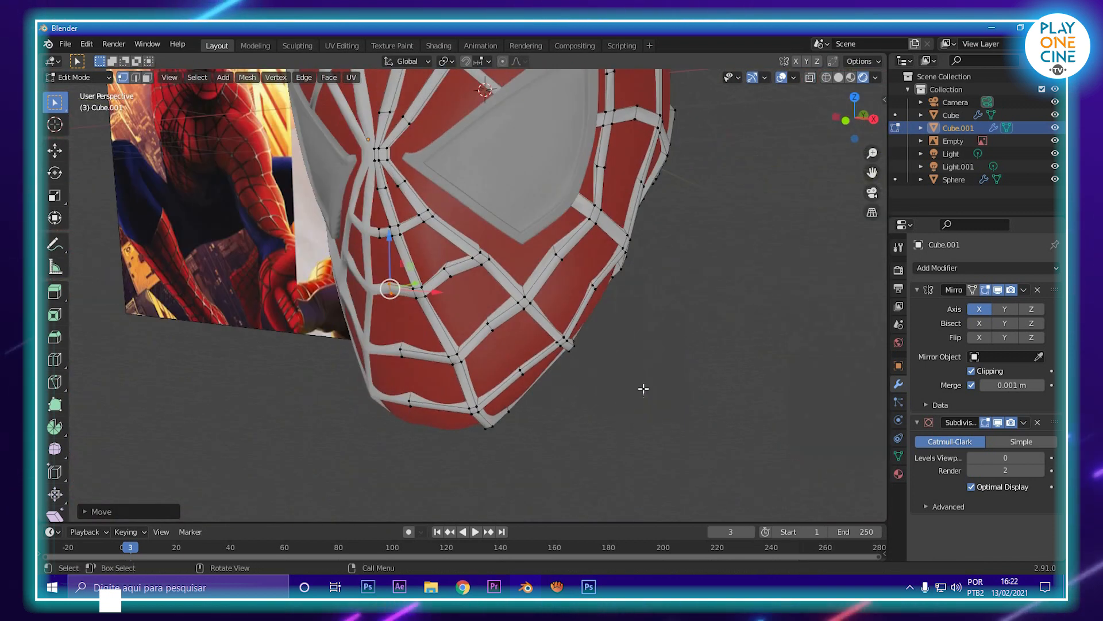
# - Box-select the center-line vertices in Wireframe shading, then return to Solid shading and move them down along Z
pyautogui.scroll(1, 440, 396)
pyautogui.moveTo(441, 397); pyautogui.dragTo(511, 349, button='middle')
pyautogui.scroll(3, 512, 349)
pyautogui.scroll(-4, 471, 320)
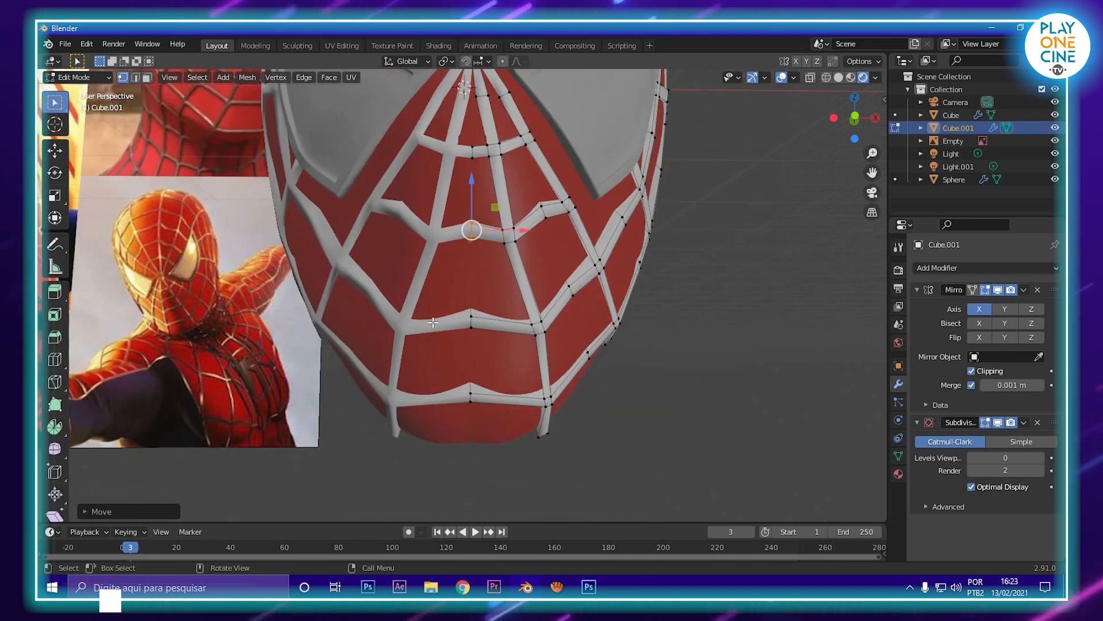
pyautogui.scroll(1, 432, 323)
pyautogui.press('z')
pyautogui.click(439, 299)
pyautogui.moveTo(462, 263); pyautogui.dragTo(495, 290)
pyautogui.press('z')
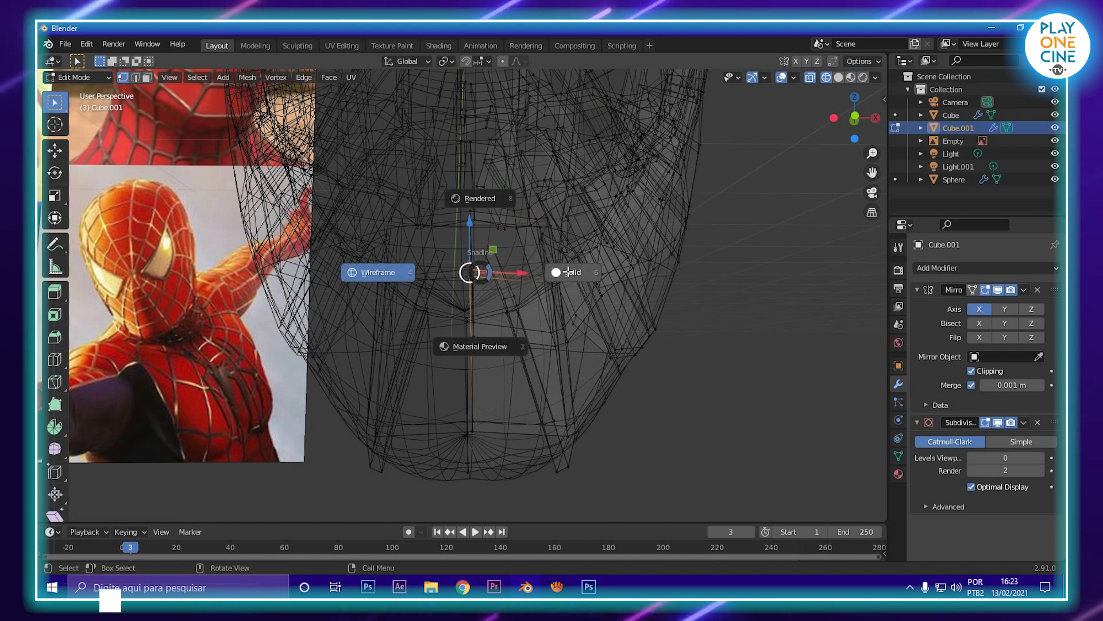
pyautogui.click(488, 275)
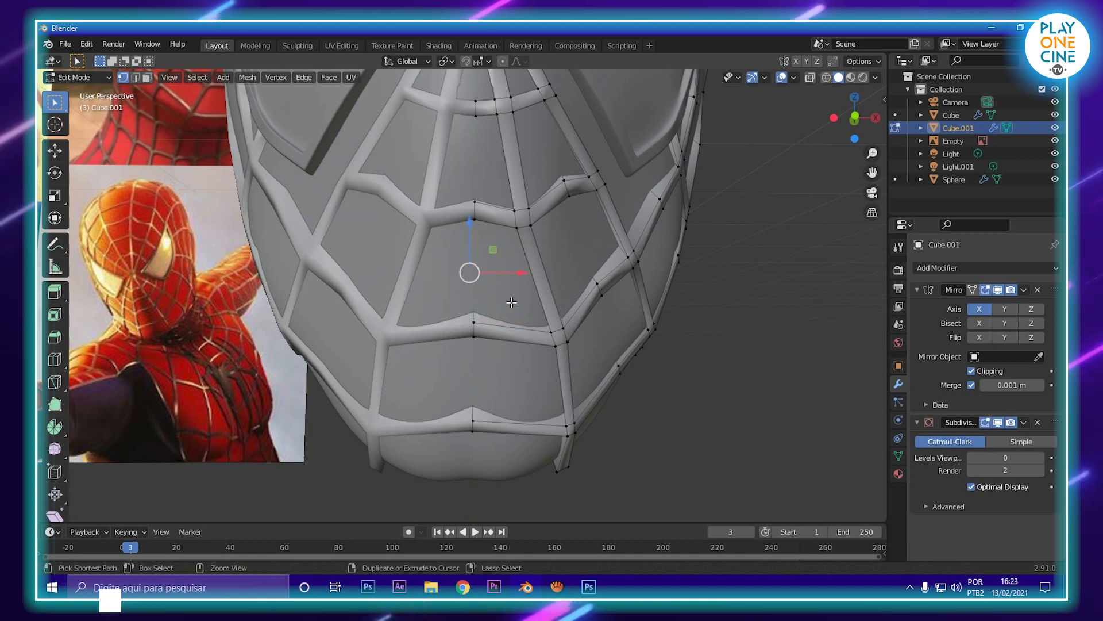
pyautogui.keyDown('shift'); pyautogui.moveTo(484, 420); pyautogui.dragTo(461, 324, button='middle'); pyautogui.keyUp('shift')
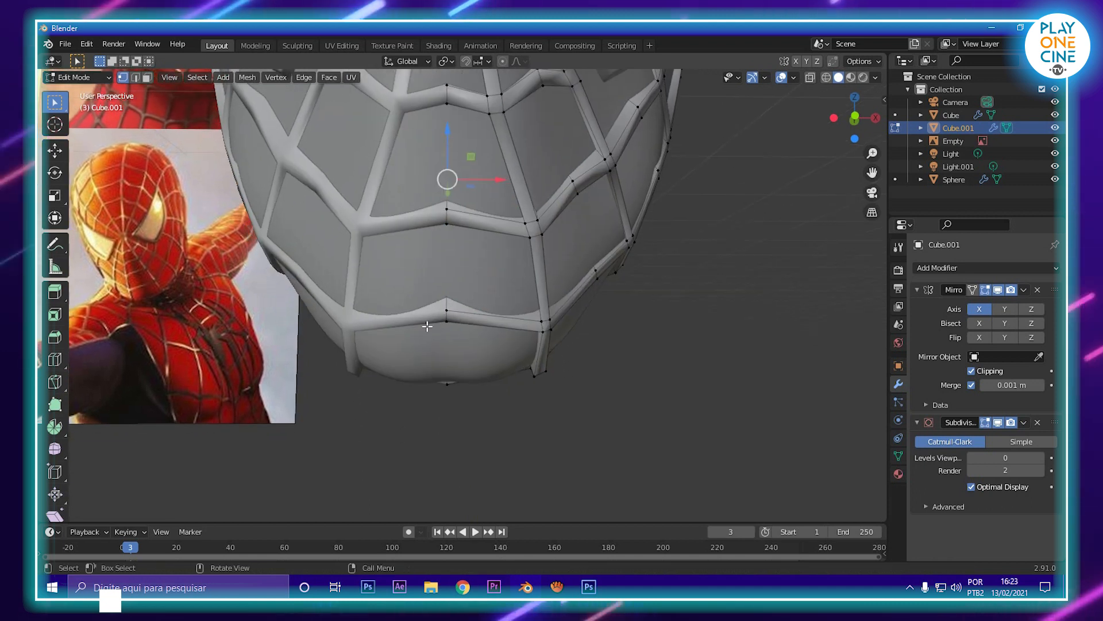
pyautogui.moveTo(449, 151); pyautogui.dragTo(453, 153)
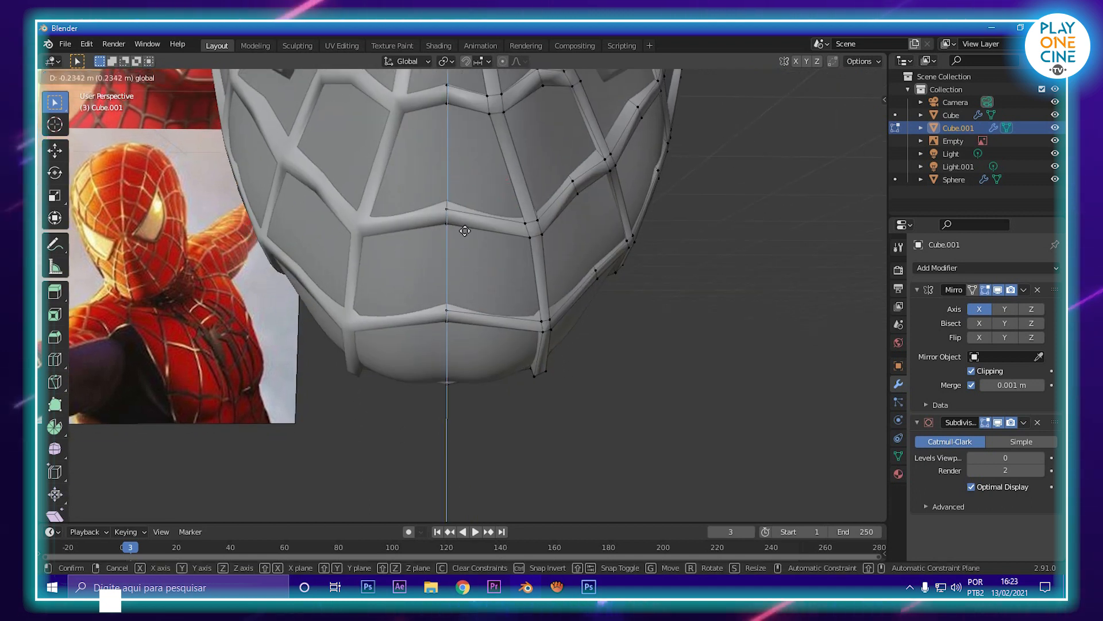
pyautogui.moveTo(457, 279); pyautogui.dragTo(456, 271)
pyautogui.moveTo(456, 271); pyautogui.dragTo(454, 344, button='middle')
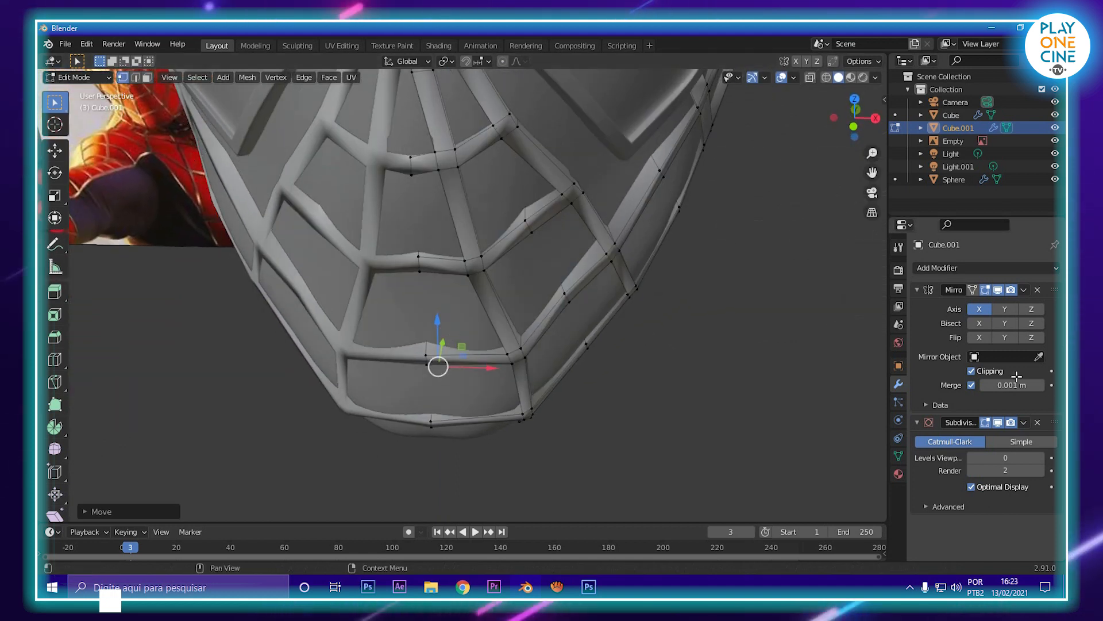
# - Set the web's Subdivision viewport level to 2 and check how the strands smooth out
pyautogui.click(1039, 456)
pyautogui.click(1040, 458)
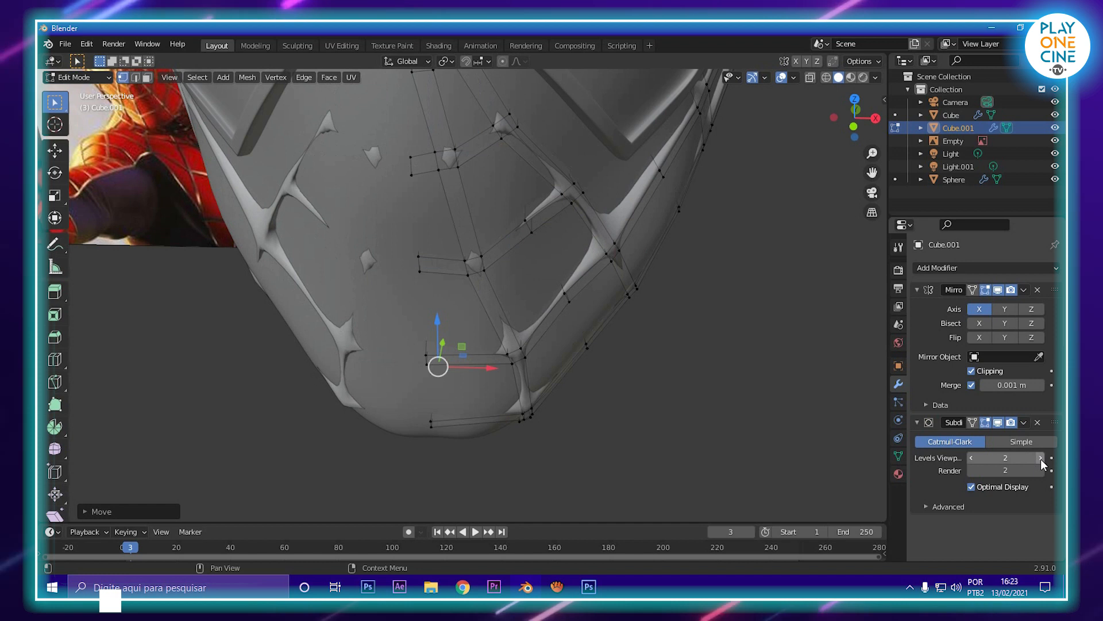
pyautogui.scroll(-3, 573, 374)
pyautogui.moveTo(573, 375); pyautogui.dragTo(587, 325, button='middle')
pyautogui.scroll(5, 509, 295)
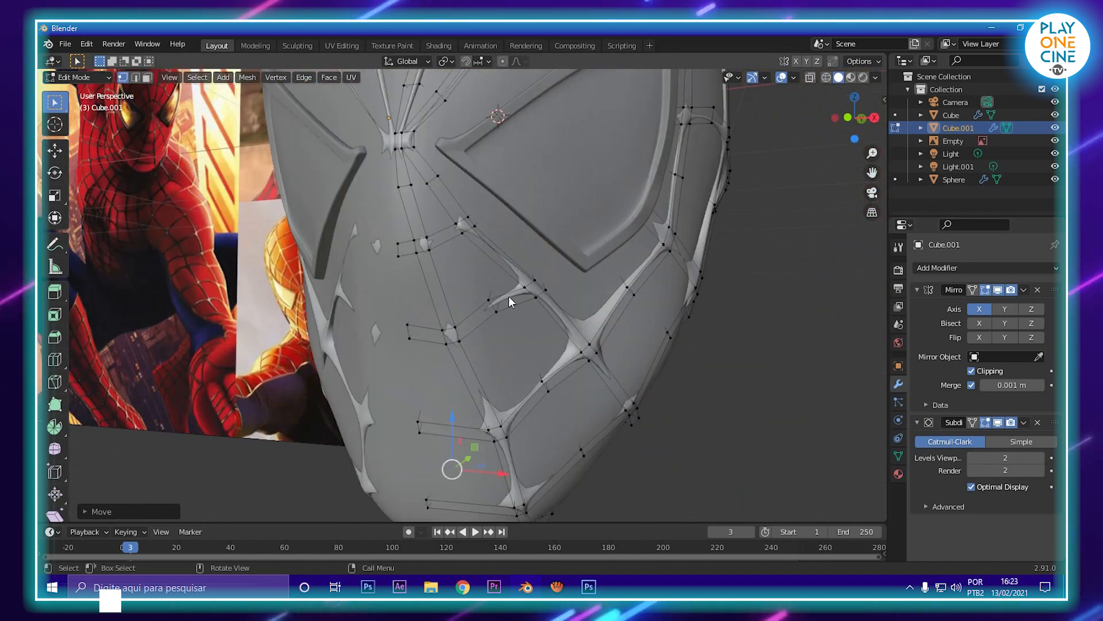
# - Add a loop cut close to each edge of the long strand running down beside the nose
pyautogui.moveTo(508, 295); pyautogui.dragTo(552, 304, button='middle')
pyautogui.scroll(2, 539, 294)
pyautogui.hotkey('ctrl', 'r')
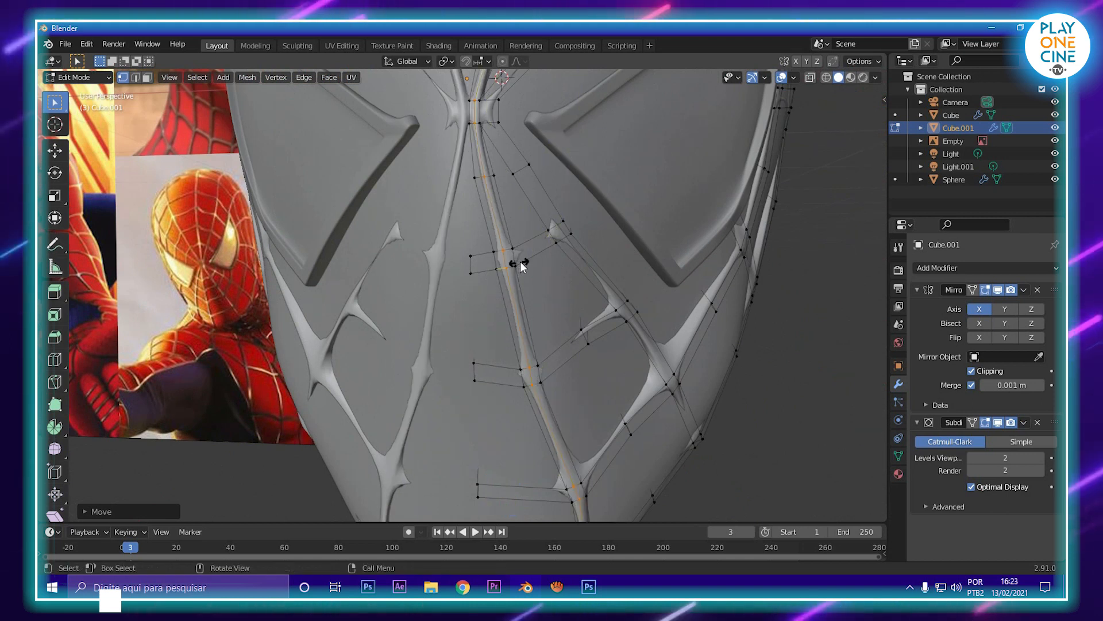
pyautogui.press('g')
pyautogui.press('g')
pyautogui.click(519, 261)
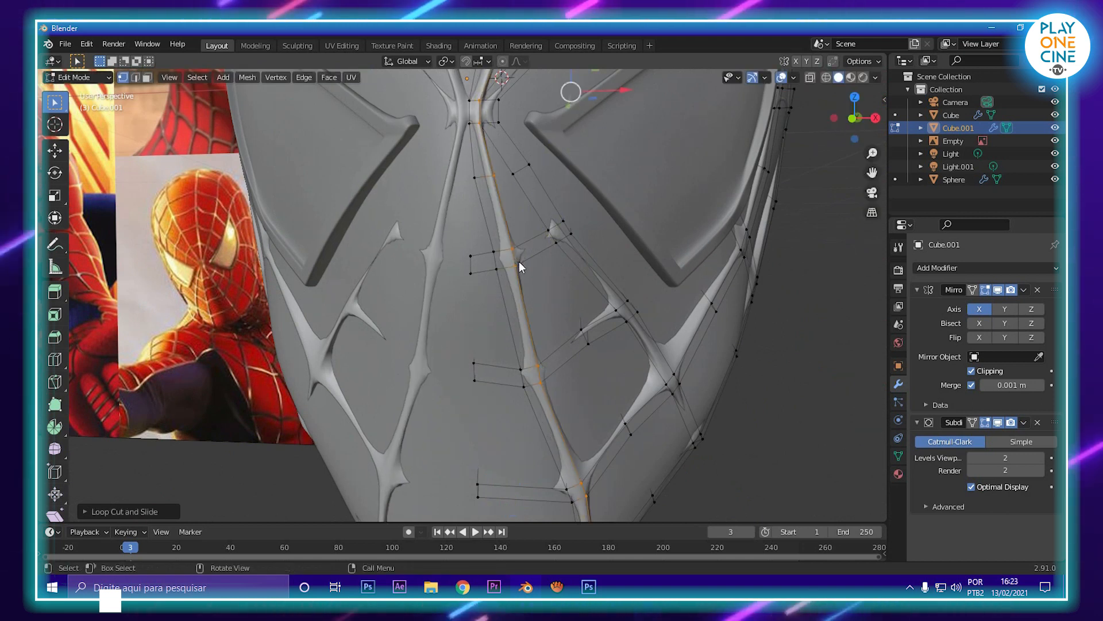
pyautogui.scroll(-2, 523, 262)
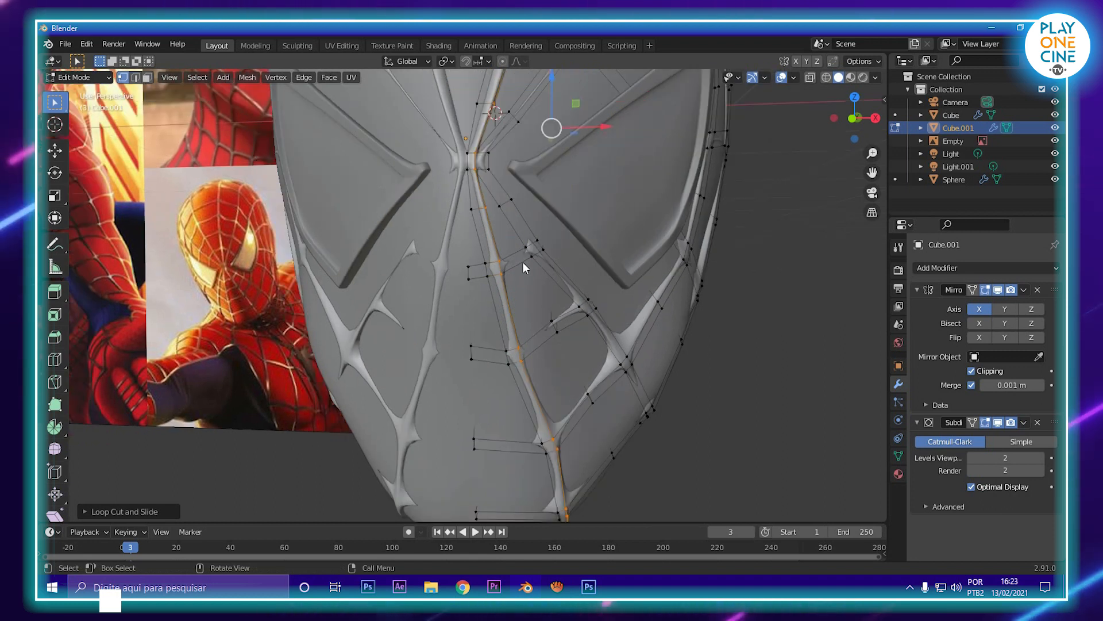
pyautogui.hotkey('ctrl', 'r')
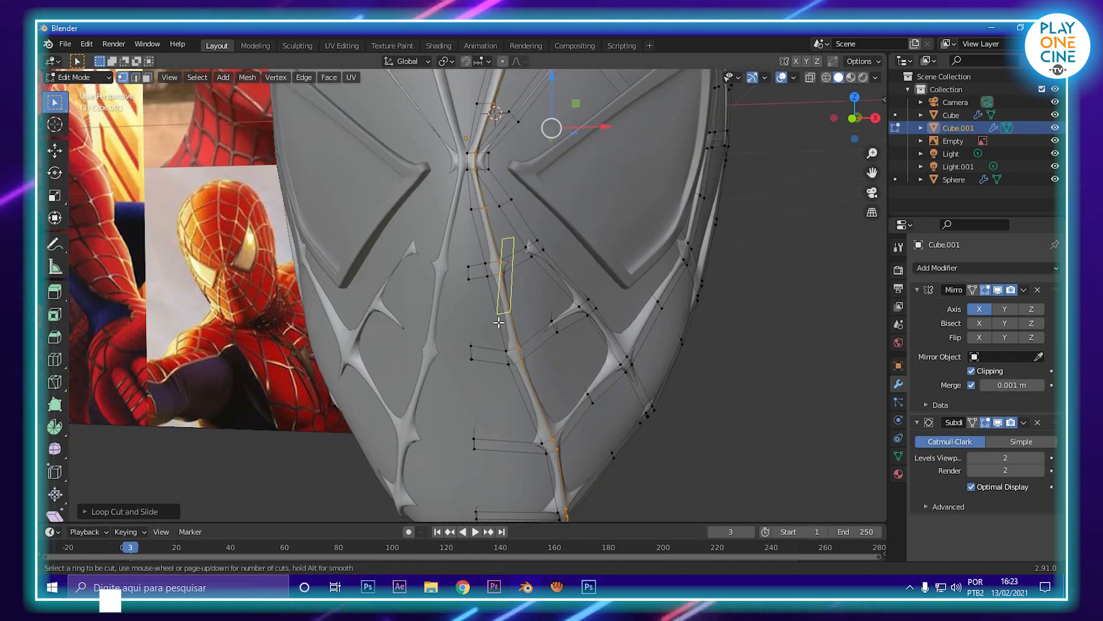
pyautogui.click(489, 281)
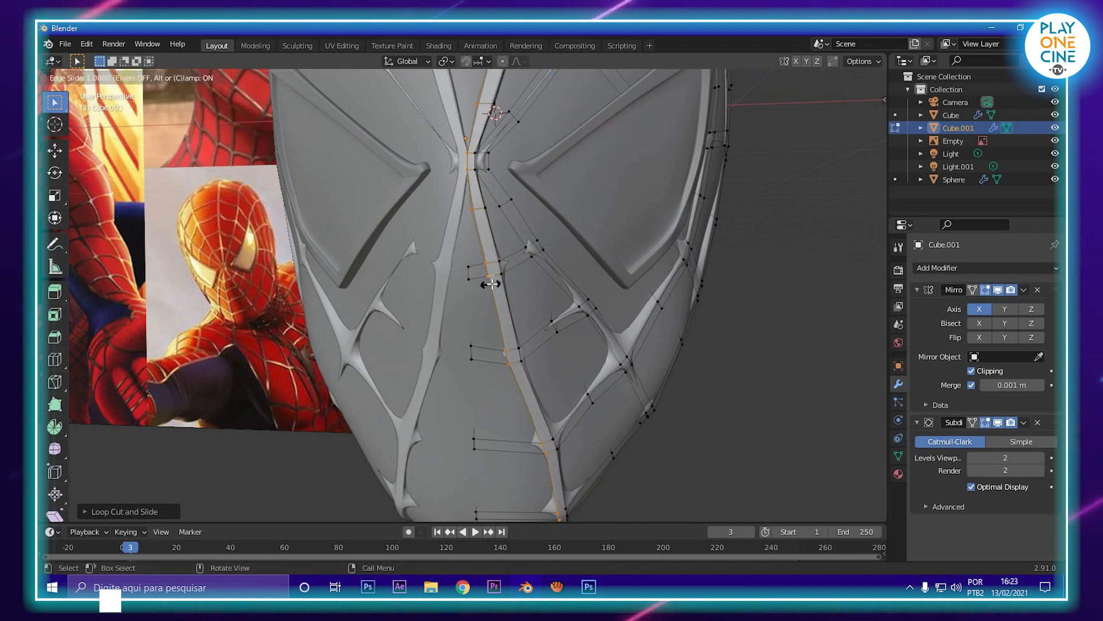
pyautogui.click(495, 310)
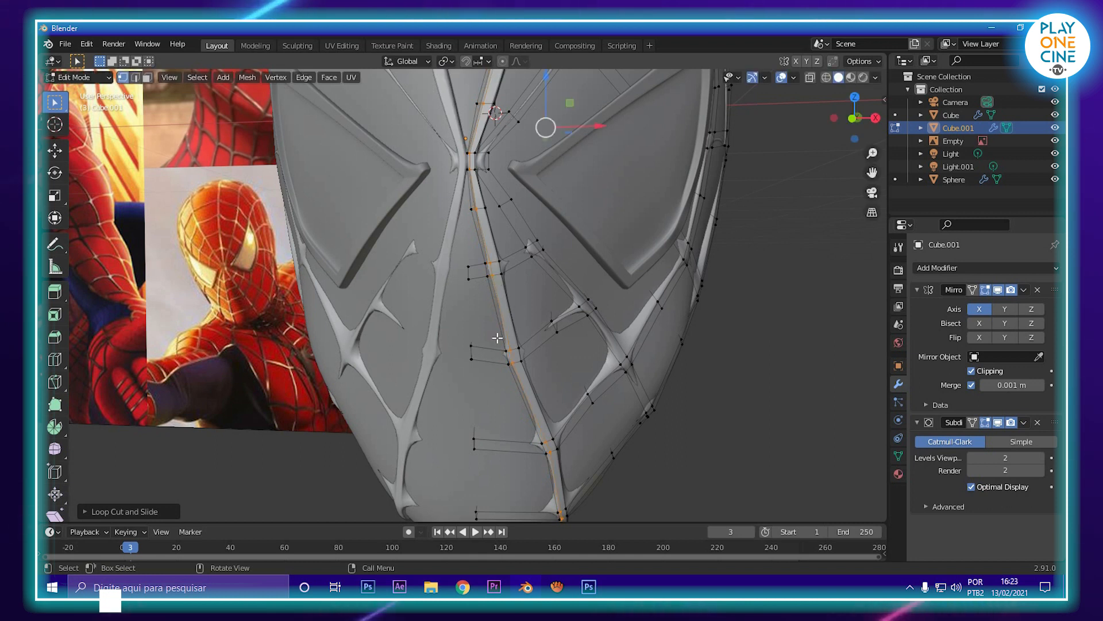
# - Add loop cuts close to the upper and lower edges of the second cross strand below the nose bridge
pyautogui.scroll(4, 505, 345)
pyautogui.hotkey('ctrl', 'r')
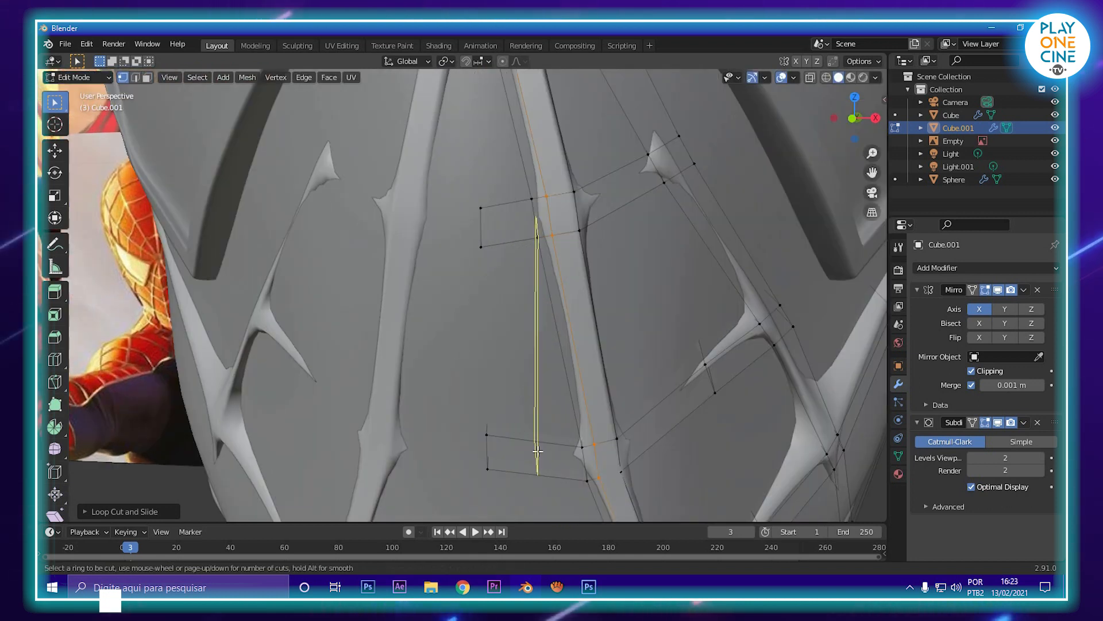
pyautogui.click(600, 451)
pyautogui.click(599, 454)
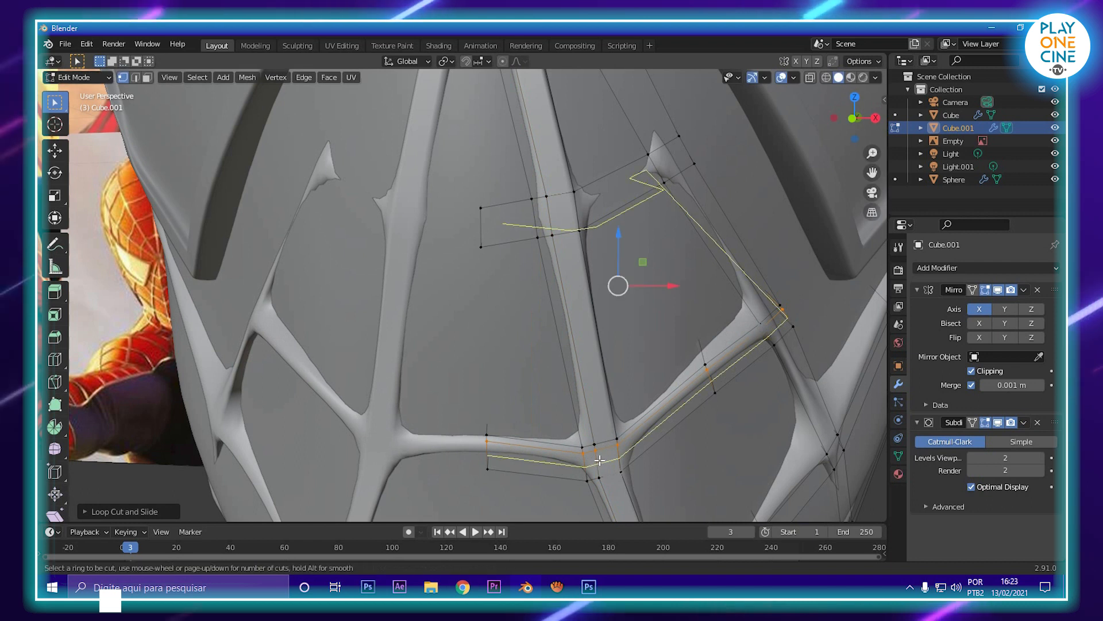
pyautogui.rightClick(599, 462)
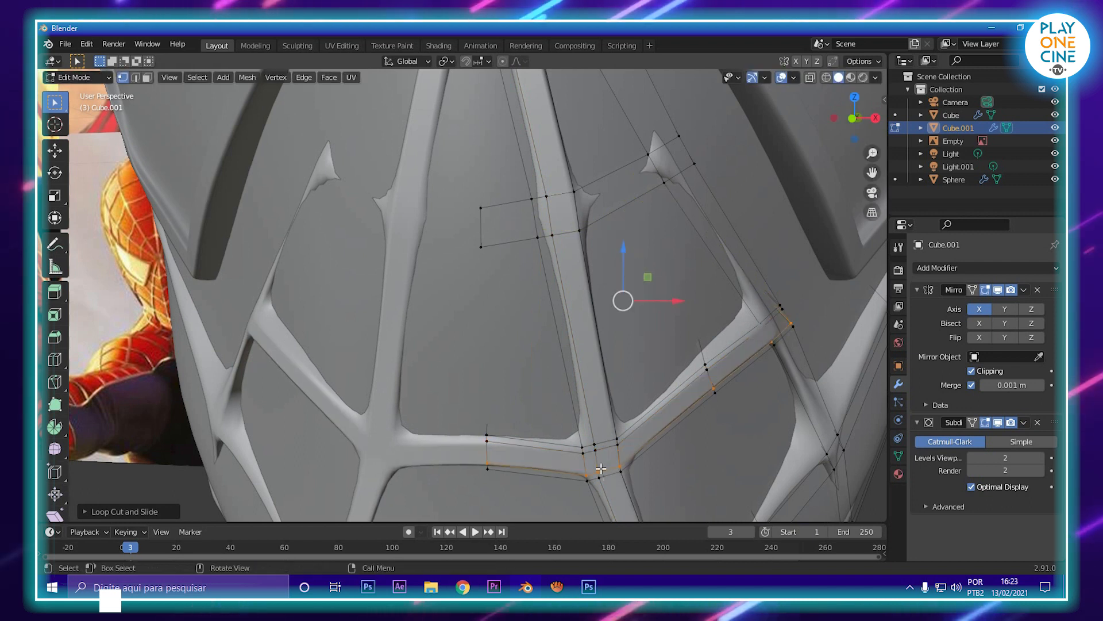
# - Add an edge-supporting loop cut along the first cross strand below the nose bridge
pyautogui.scroll(-5, 623, 298)
pyautogui.moveTo(569, 389); pyautogui.dragTo(356, 292, button='middle')
pyautogui.scroll(3, 357, 292)
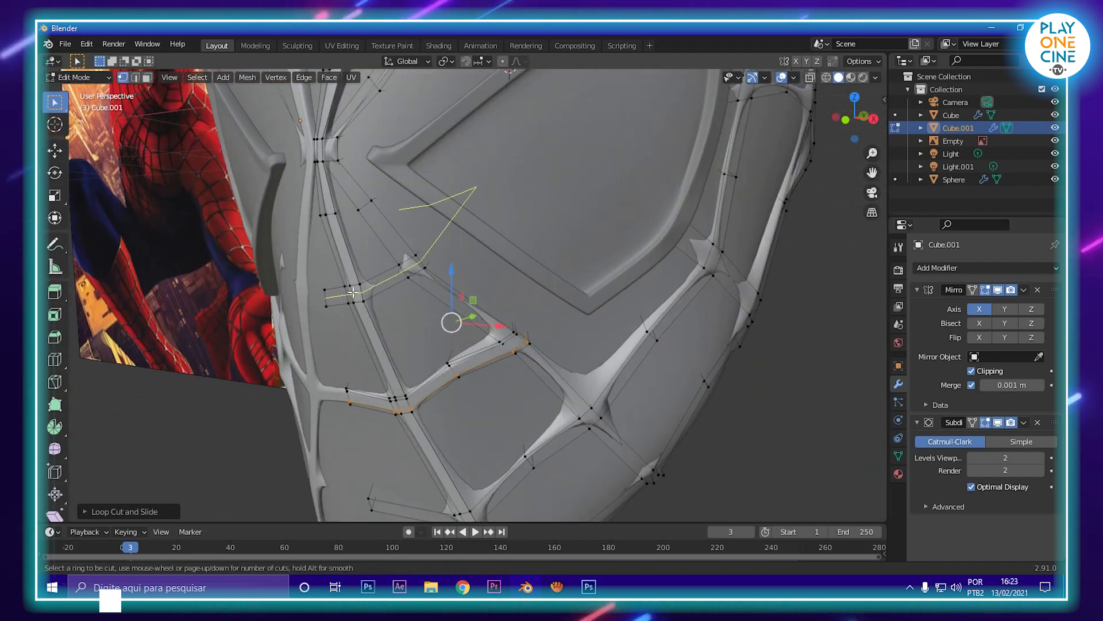
pyautogui.click(360, 295)
pyautogui.click(358, 290)
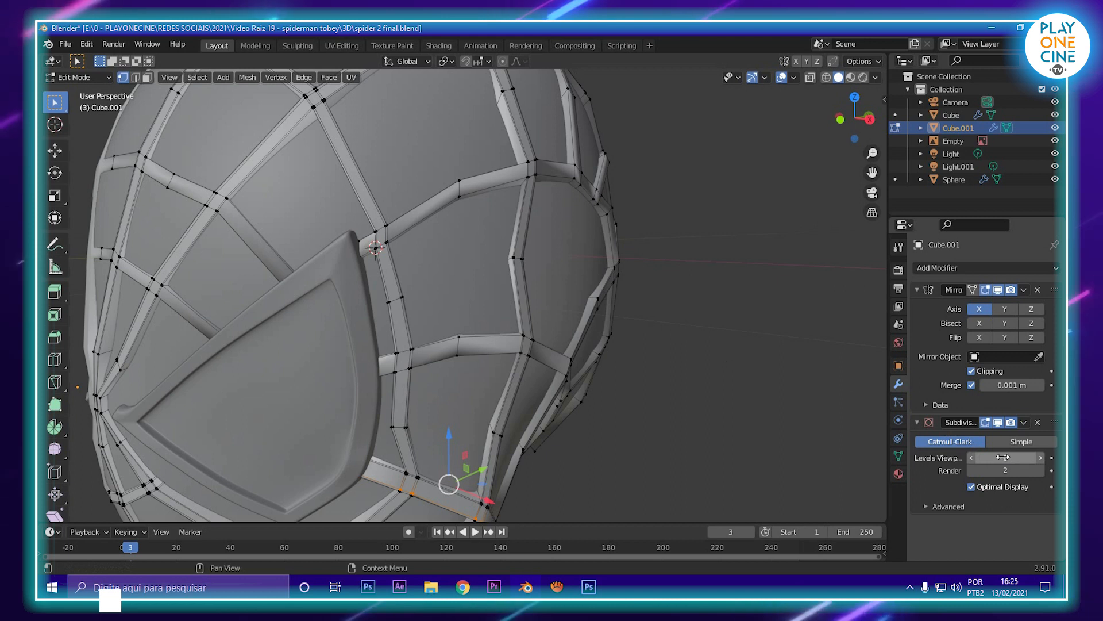
# - Add loop cuts along the upper and lower edges of the cross strand beside the eye's outer edge
pyautogui.scroll(-3, 446, 351)
pyautogui.moveTo(445, 350); pyautogui.dragTo(434, 352, button='middle')
pyautogui.scroll(4, 434, 352)
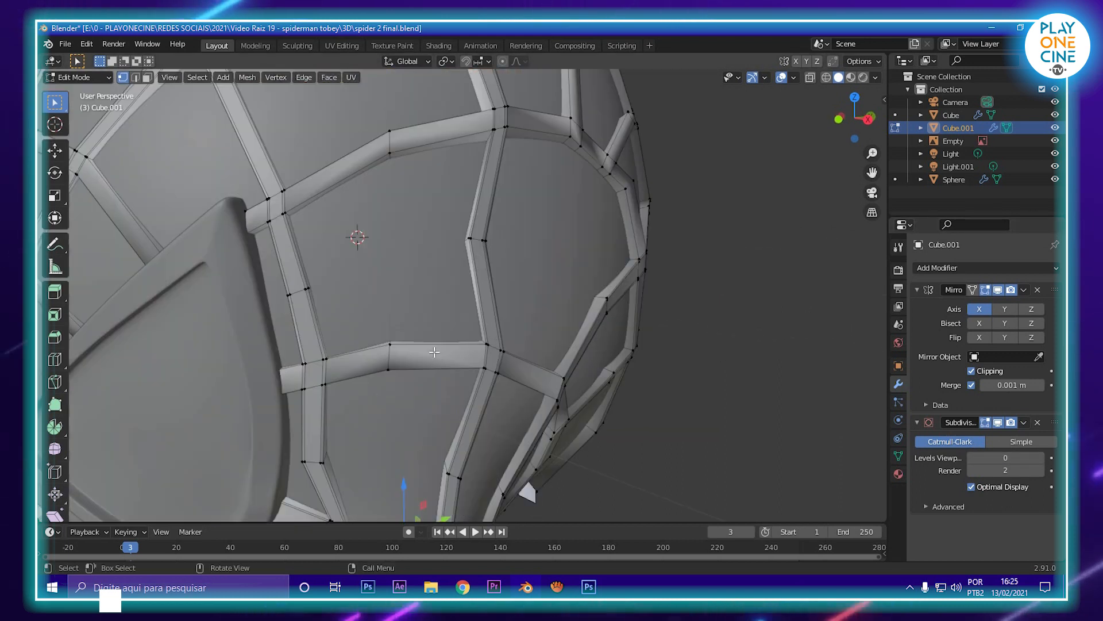
pyautogui.scroll(3, 434, 352)
pyautogui.hotkey('ctrl', 'r')
pyautogui.click(319, 428)
pyautogui.click(320, 407)
pyautogui.keyDown('shift'); pyautogui.moveTo(320, 407); pyautogui.dragTo(397, 334, button='middle'); pyautogui.keyUp('shift')
pyautogui.hotkey('ctrl', 'r')
pyautogui.click(500, 269)
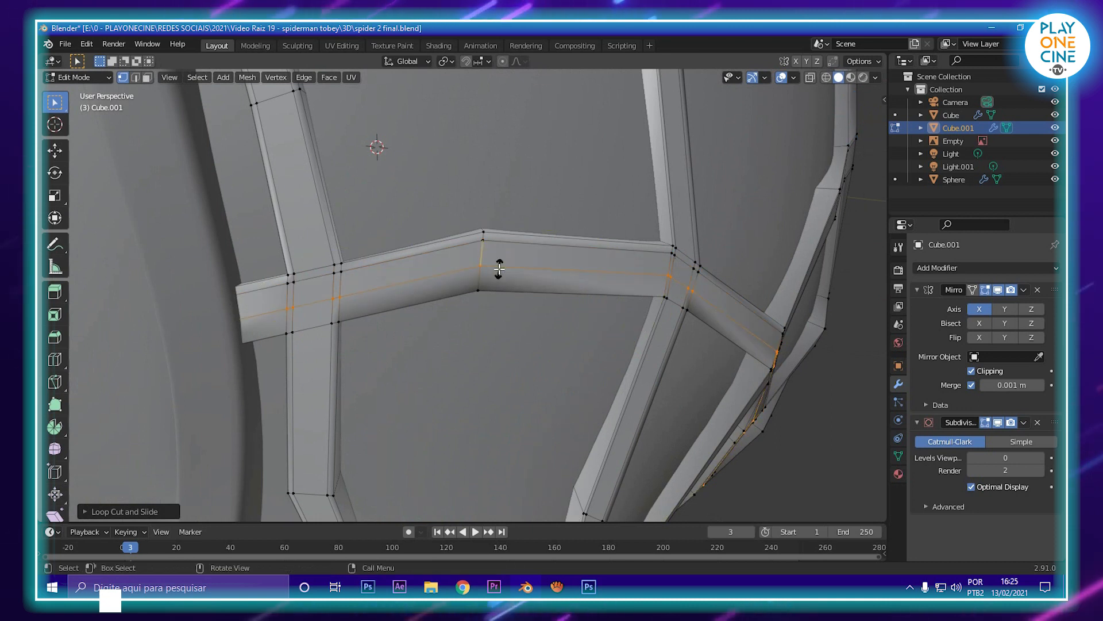
pyautogui.click(493, 290)
# - Add loop cuts along both edges of the cross strand that starts at the eye's upper outer corner
pyautogui.scroll(-4, 512, 256)
pyautogui.keyDown('shift'); pyautogui.moveTo(517, 246); pyautogui.dragTo(500, 411, button='middle'); pyautogui.keyUp('shift')
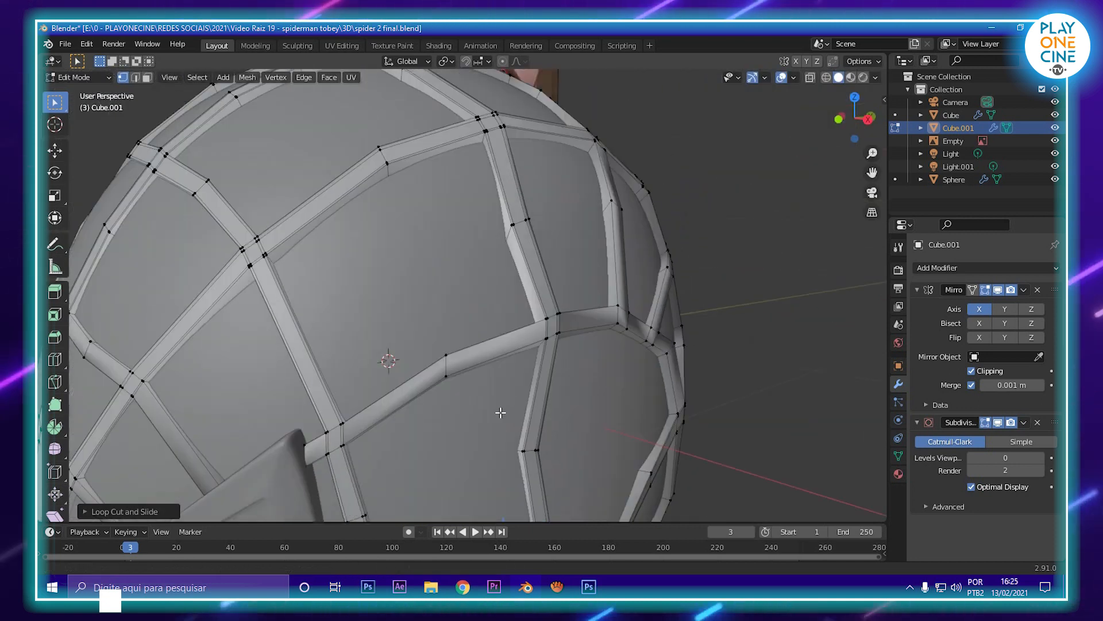
pyautogui.scroll(2, 499, 411)
pyautogui.hotkey('ctrl', 'r')
pyautogui.click(439, 405)
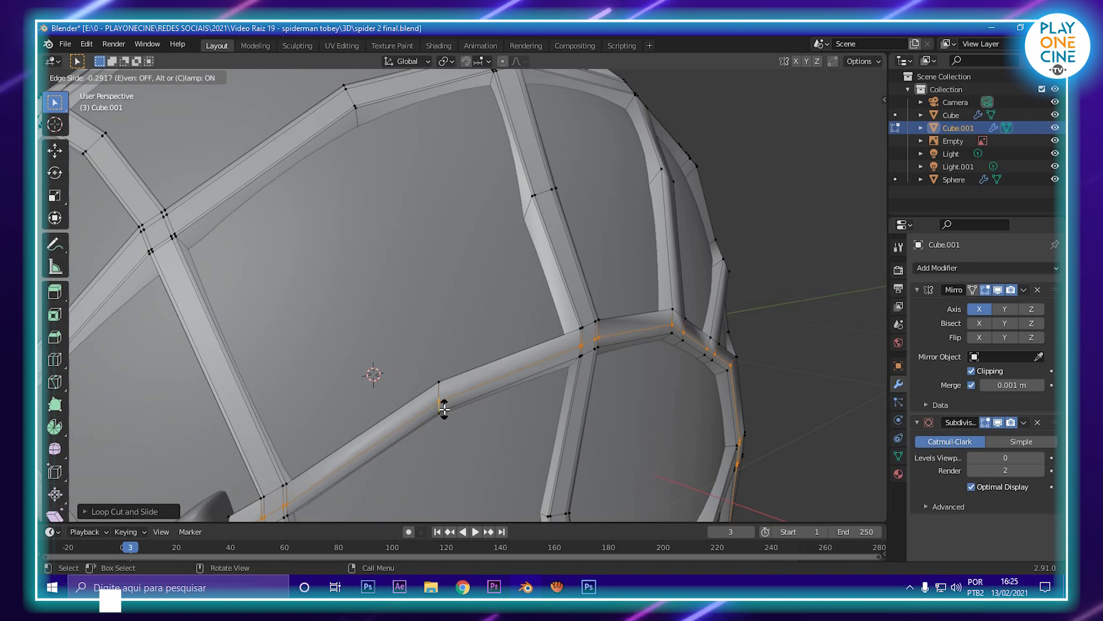
pyautogui.click(447, 415)
pyautogui.hotkey('ctrl', 'r')
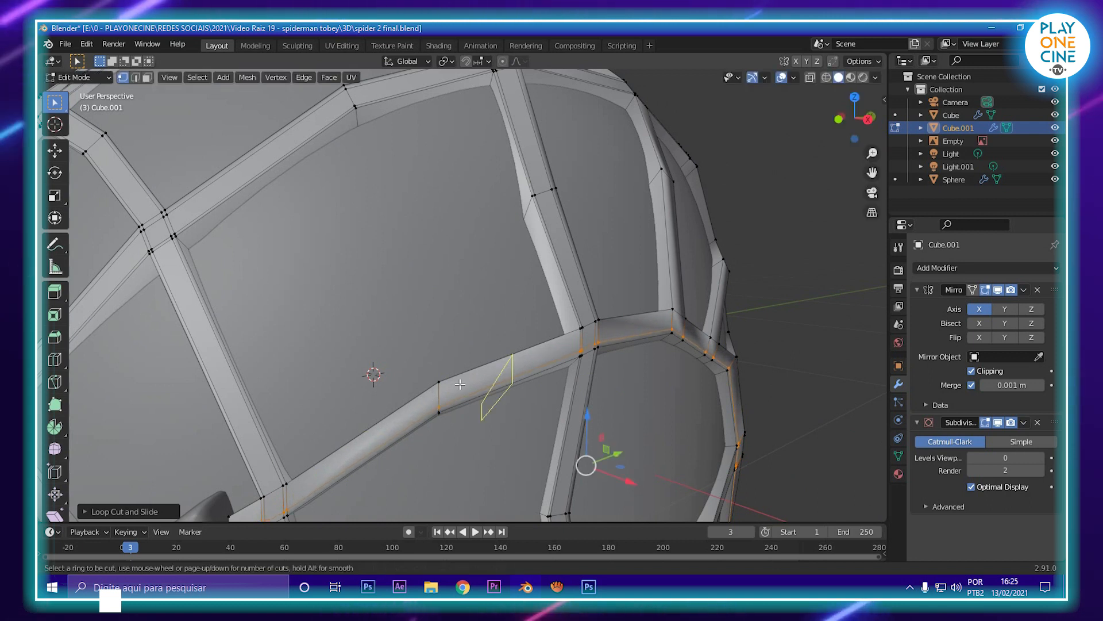
pyautogui.click(433, 392)
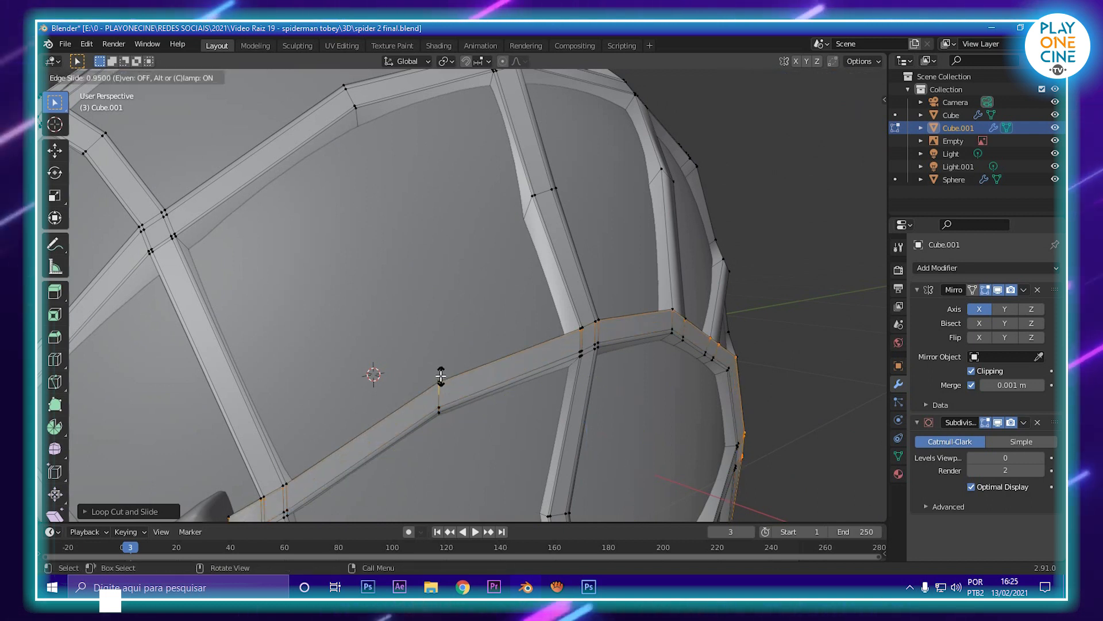
pyautogui.click(441, 379)
# - Add edge-supporting loop cuts to the web strands on the side and back of the head
pyautogui.scroll(-4, 443, 380)
pyautogui.moveTo(443, 378); pyautogui.dragTo(367, 270, button='middle')
pyautogui.scroll(3, 362, 267)
pyautogui.hotkey('ctrl', 'r')
pyautogui.click(352, 264)
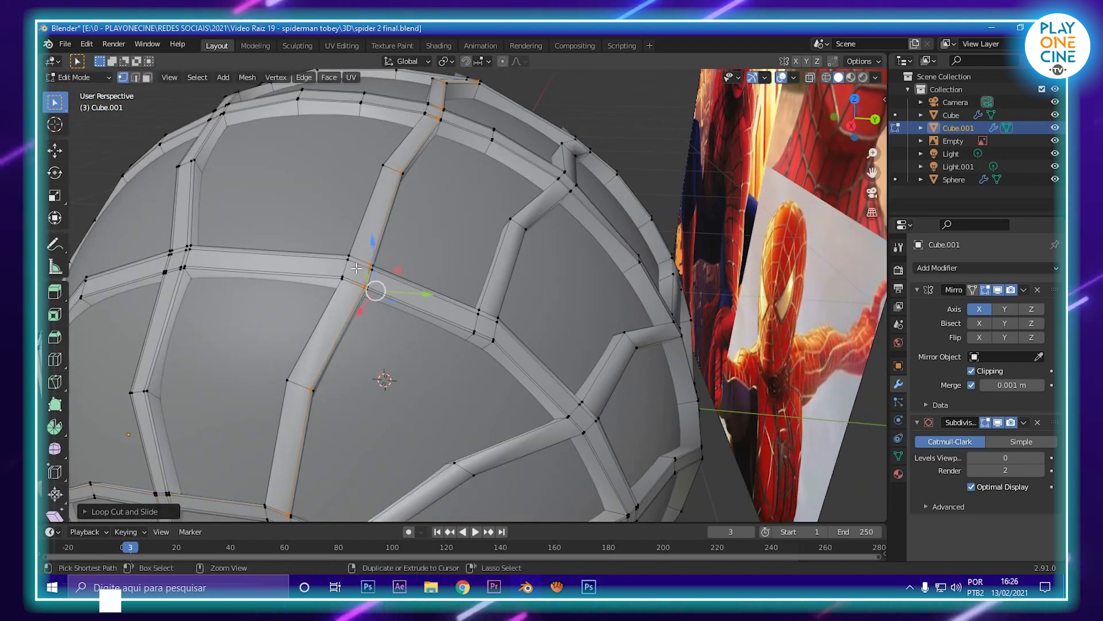
pyautogui.click(345, 270)
pyautogui.moveTo(364, 285); pyautogui.dragTo(401, 305, button='middle')
pyautogui.hotkey('ctrl', 'r')
pyautogui.click(312, 287)
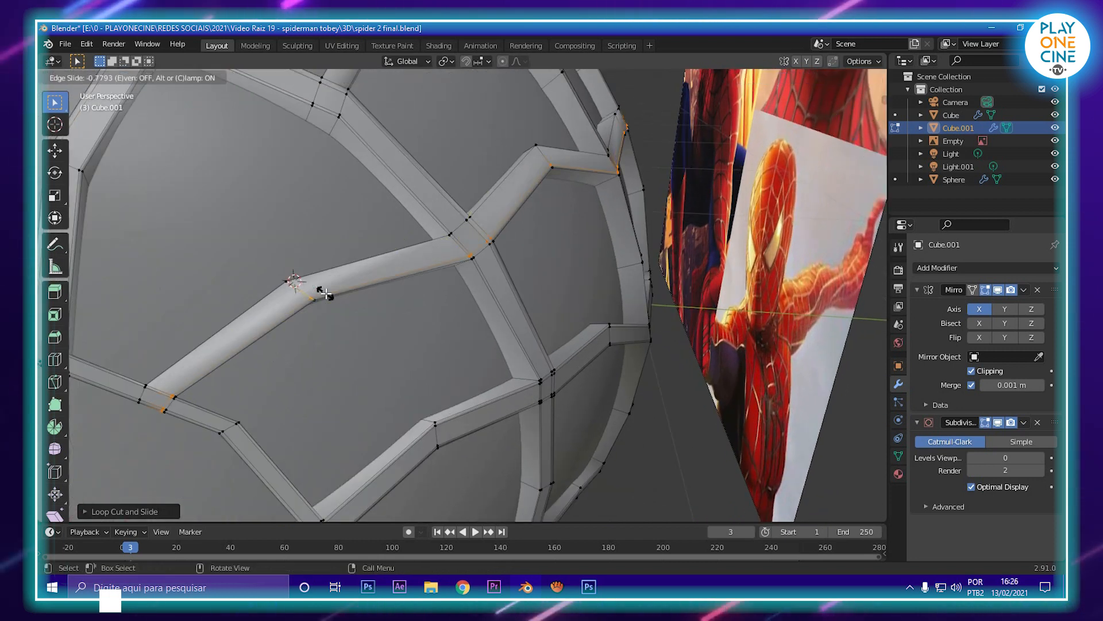
pyautogui.click(285, 283)
# - Add a loop cut along the vertical strand nearest the center at the back of the head
pyautogui.scroll(-3, 288, 283)
pyautogui.moveTo(511, 364); pyautogui.dragTo(448, 287, button='middle')
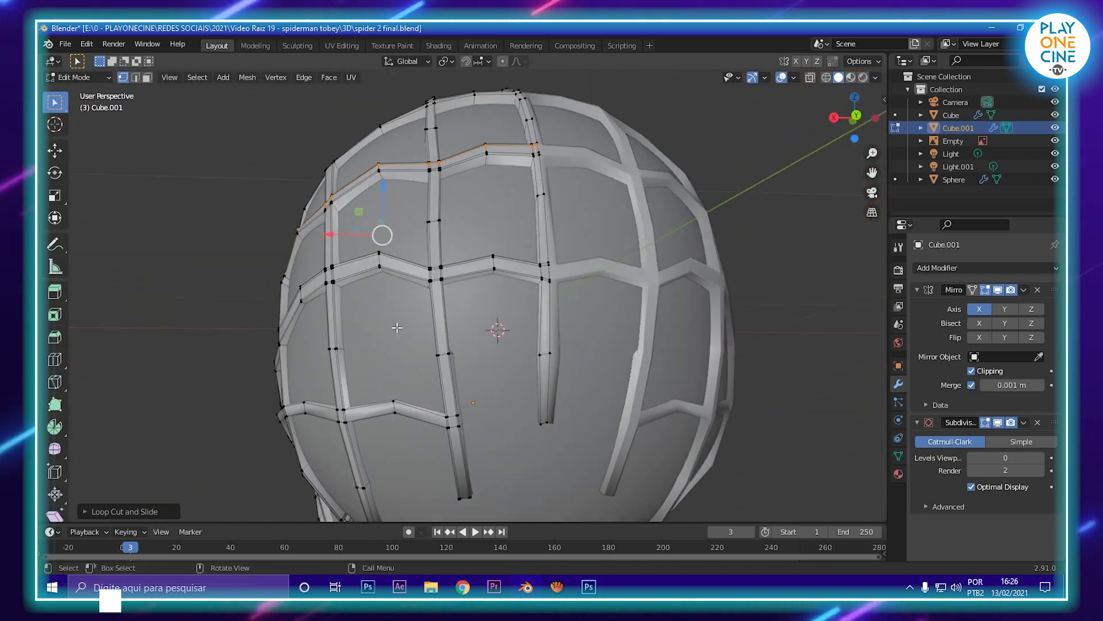
pyautogui.scroll(3, 517, 258)
pyautogui.hotkey('ctrl', 'r')
pyautogui.click(596, 240)
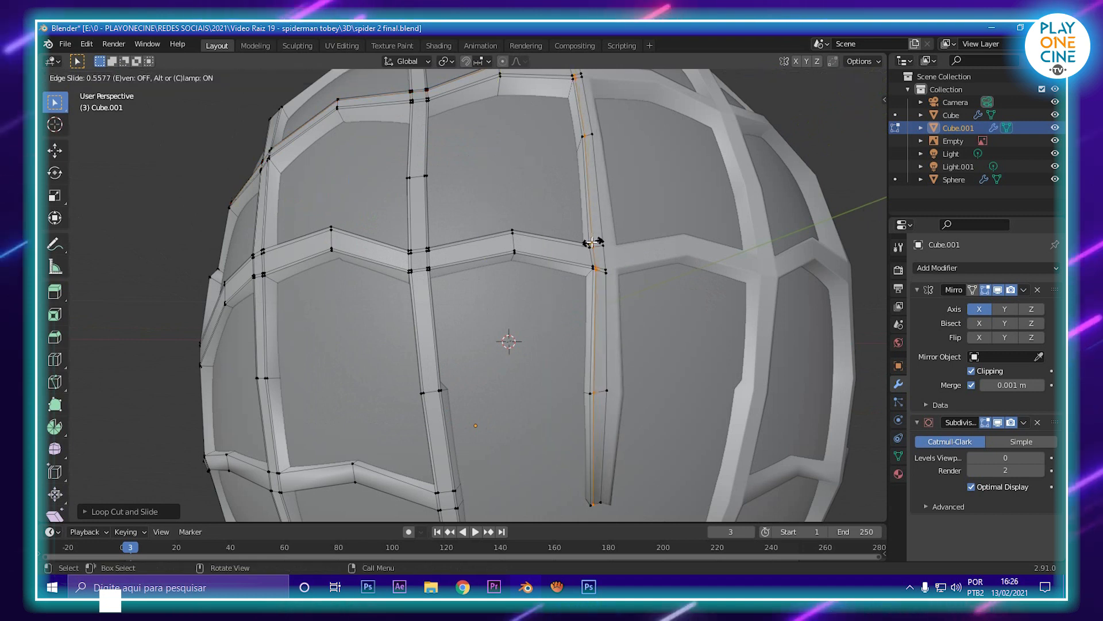
pyautogui.click(592, 242)
# - Add loop cuts close to the upper and lower edges of the lower forehead cross strand
pyautogui.press('Tab')
pyautogui.scroll(-2, 460, 282)
pyautogui.moveTo(446, 288); pyautogui.dragTo(531, 306, button='middle')
pyautogui.scroll(-3, 613, 343)
pyautogui.press('Tab')
pyautogui.scroll(6, 531, 305)
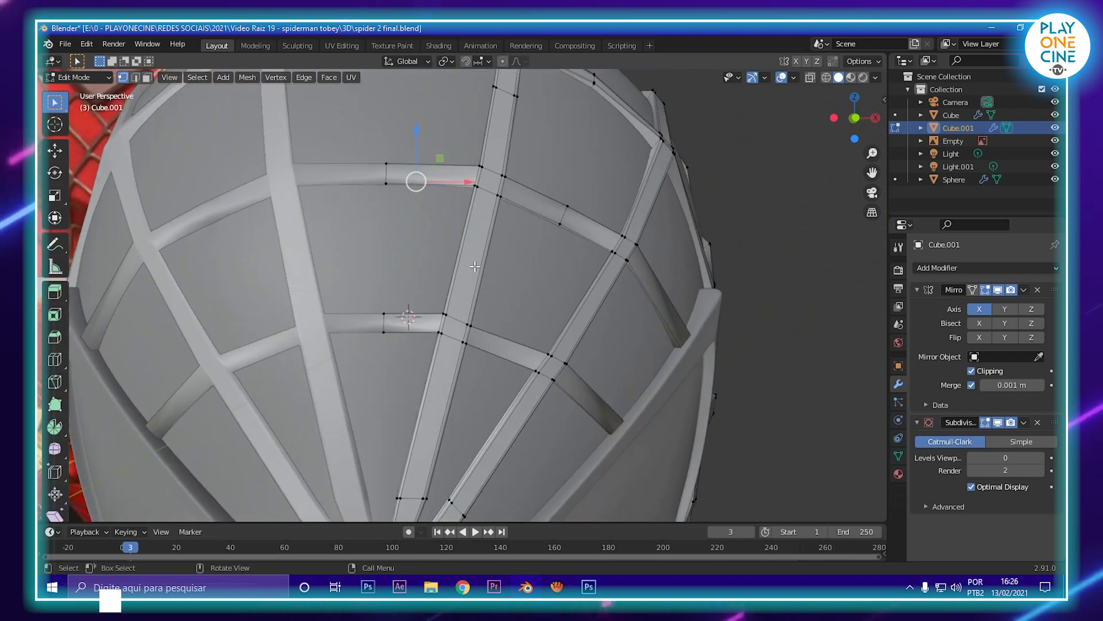
pyautogui.click(439, 319)
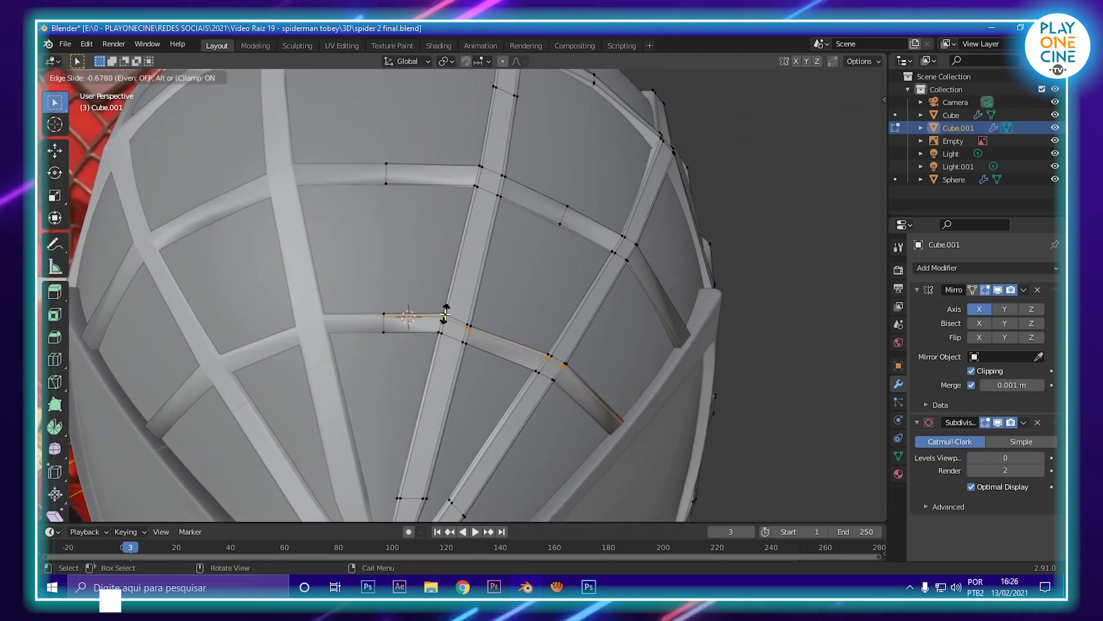
pyautogui.click(445, 313)
pyautogui.hotkey('ctrl', 'r')
pyautogui.click(443, 319)
pyautogui.click(441, 327)
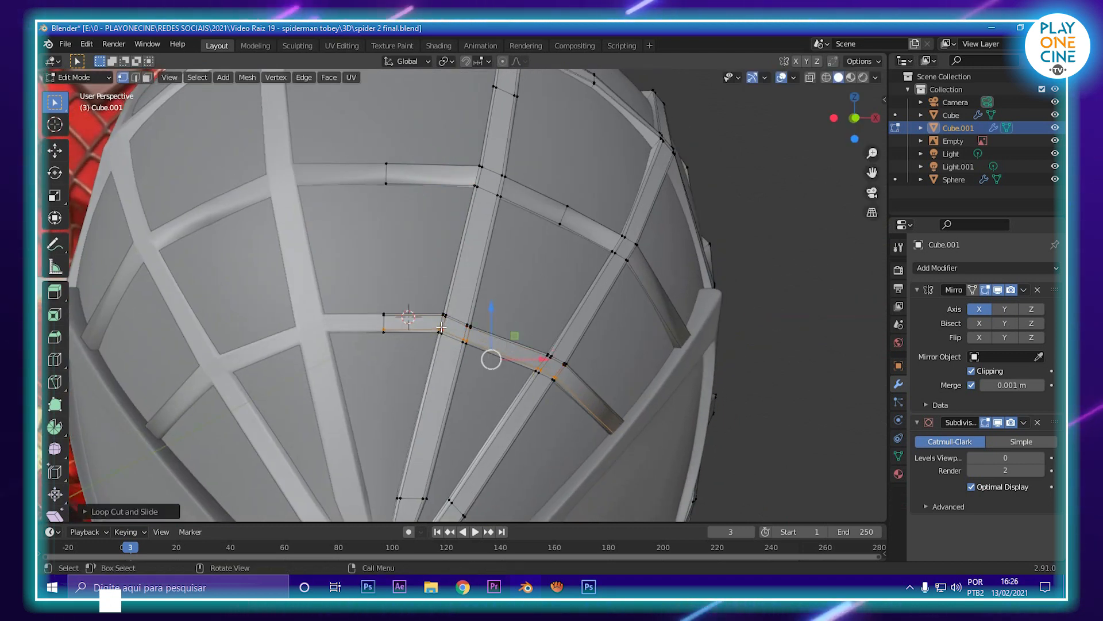
# - Add loop cuts close to both edges of the next cross strand up on the forehead
pyautogui.hotkey('ctrl', 'r')
pyautogui.click(487, 177)
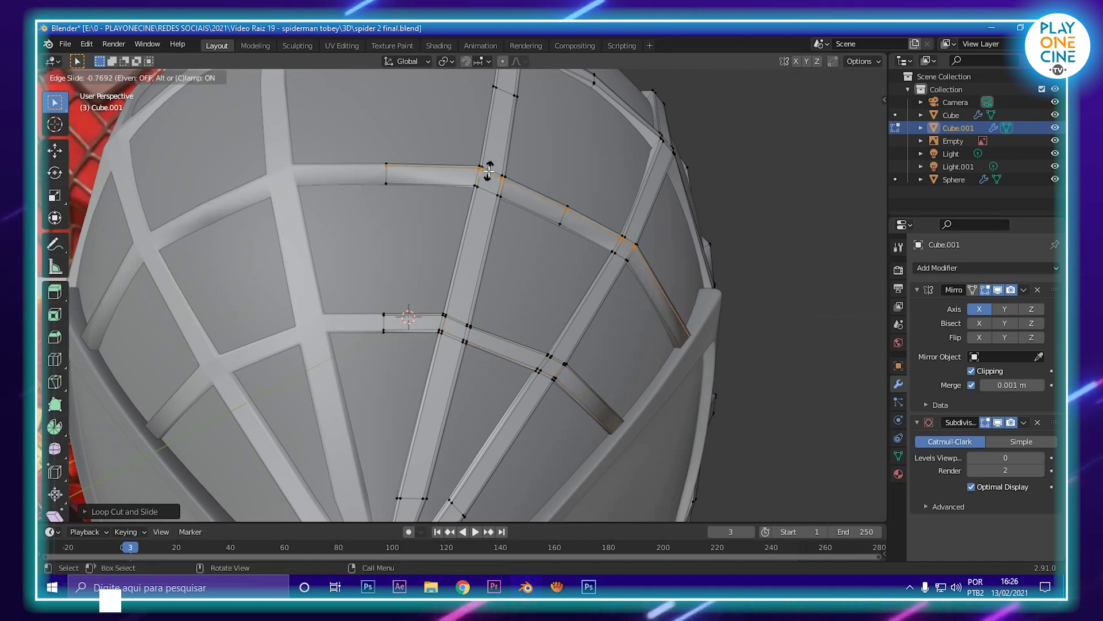
pyautogui.click(489, 171)
pyautogui.hotkey('ctrl', 'r')
pyautogui.click(479, 177)
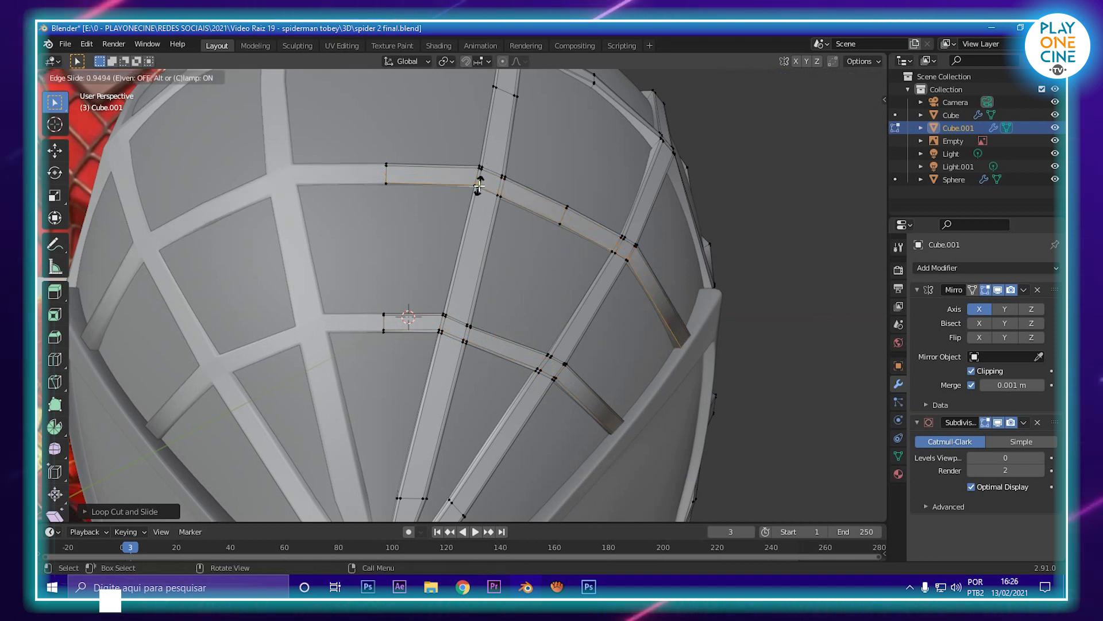
pyautogui.click(484, 184)
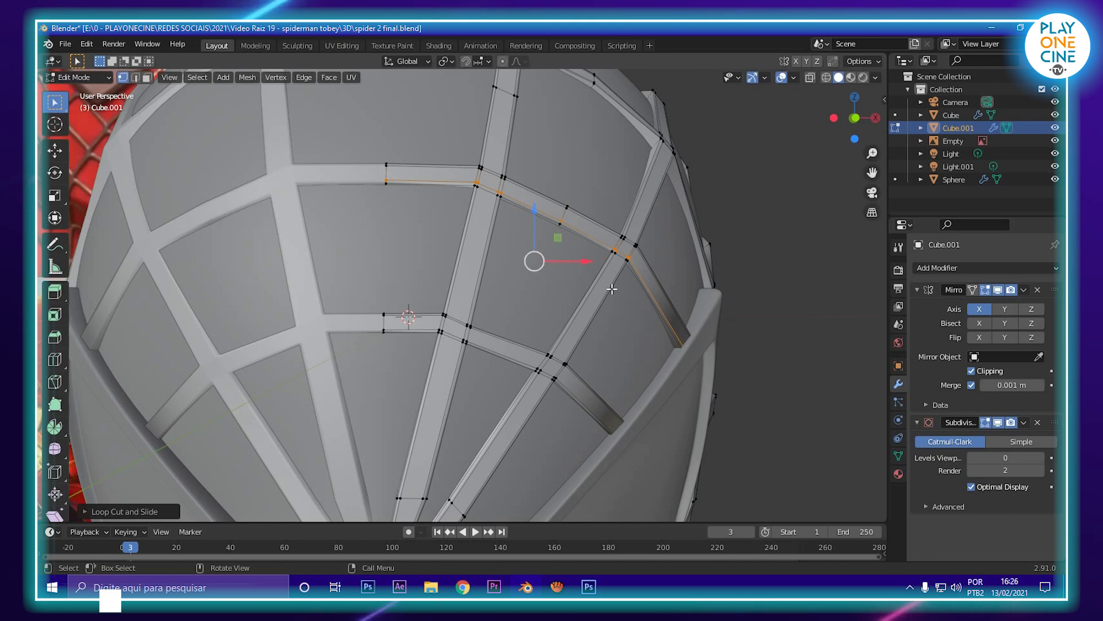
# - Add loop cuts near the outer ends of the two forehead cross strands, close to the eye rim
pyautogui.scroll(-5, 613, 287)
pyautogui.moveTo(620, 307); pyautogui.dragTo(586, 315, button='middle')
pyautogui.scroll(5, 584, 317)
pyautogui.click(440, 383)
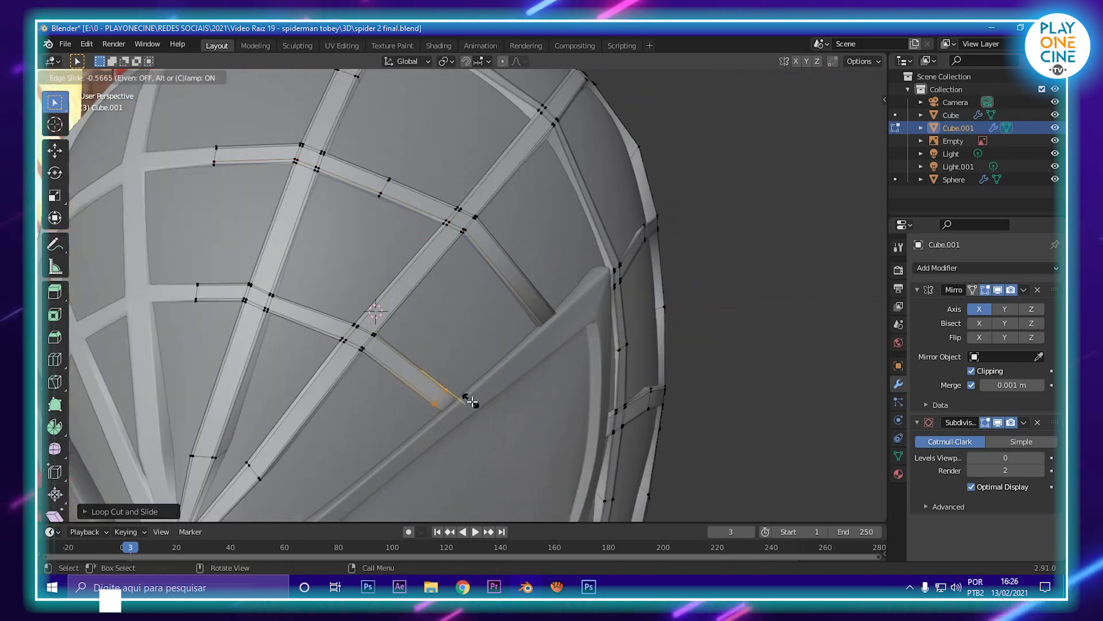
pyautogui.click(479, 403)
pyautogui.click(536, 308)
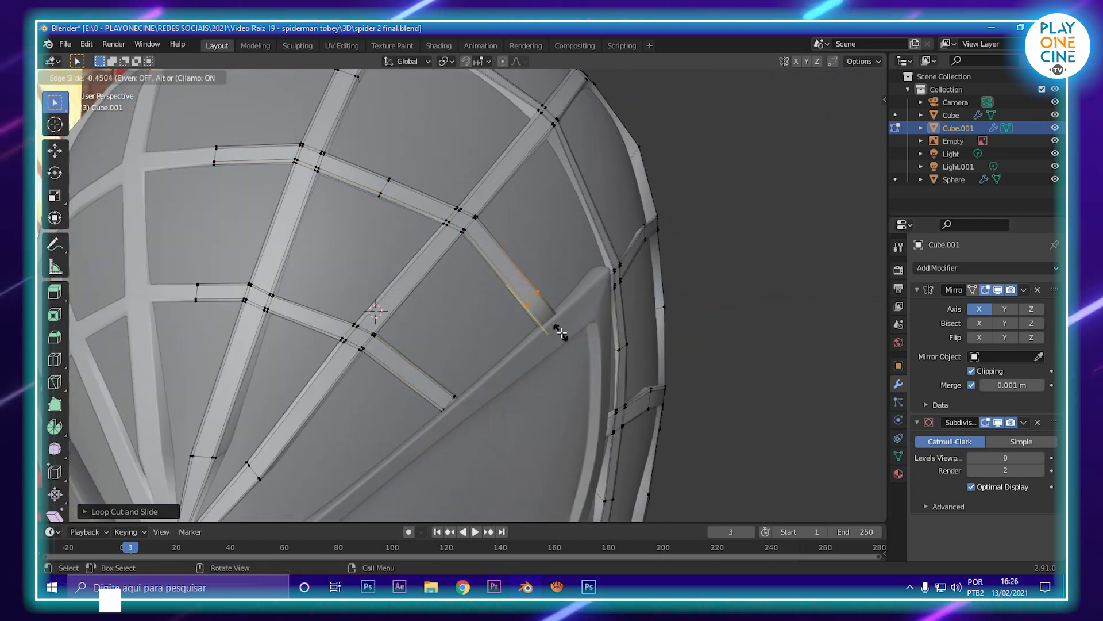
pyautogui.click(577, 346)
# - Set the web's viewport subdivision level to 1
pyautogui.moveTo(577, 346); pyautogui.dragTo(726, 399, button='middle')
pyautogui.scroll(-4, 532, 368)
pyautogui.scroll(3, 547, 351)
pyautogui.scroll(-4, 547, 350)
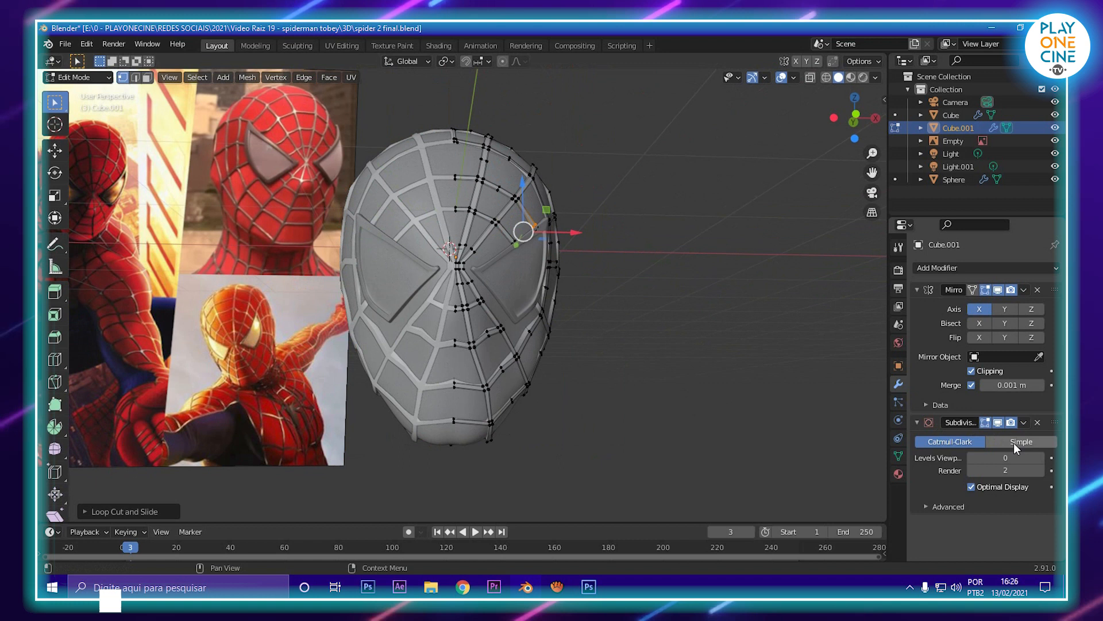
pyautogui.click(1041, 459)
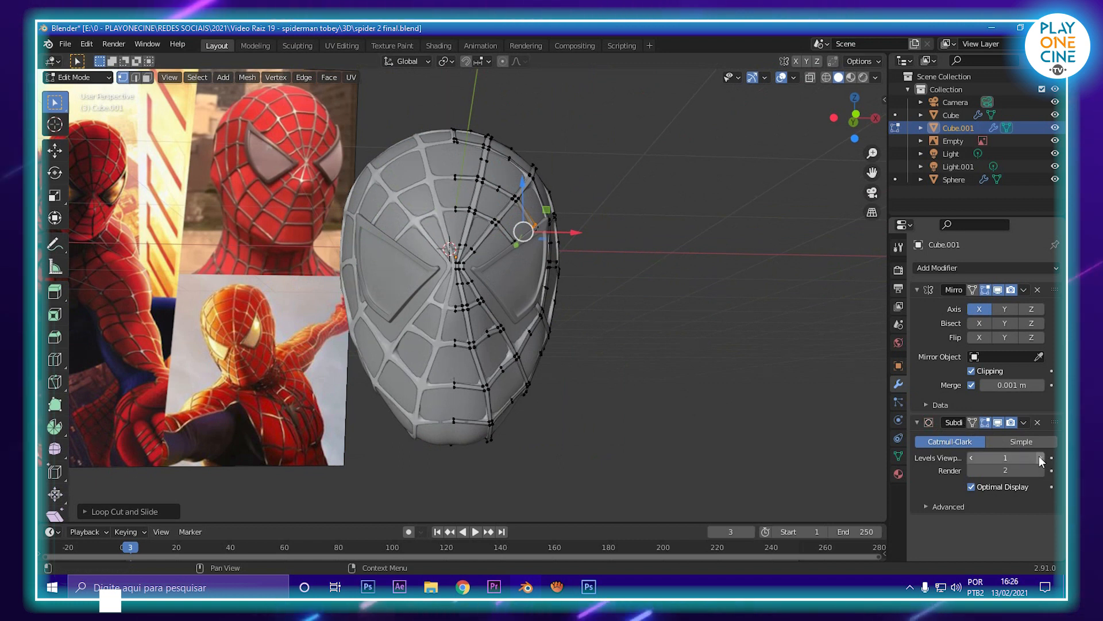
pyautogui.press('Tab')
pyautogui.press('Tab')
pyautogui.scroll(10, 530, 260)
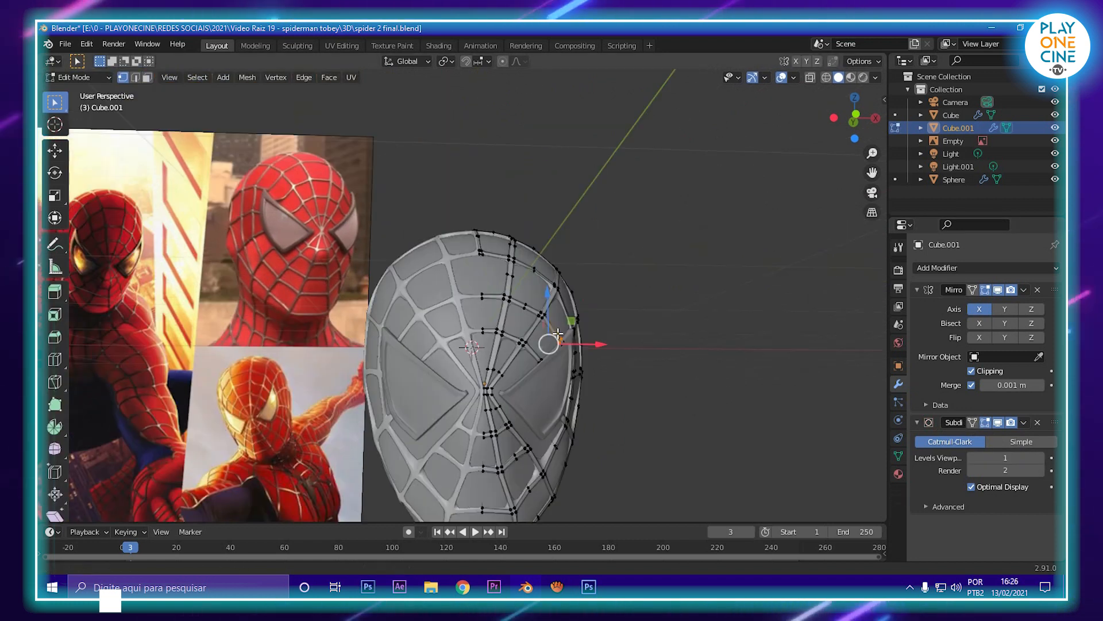
pyautogui.scroll(3, 507, 251)
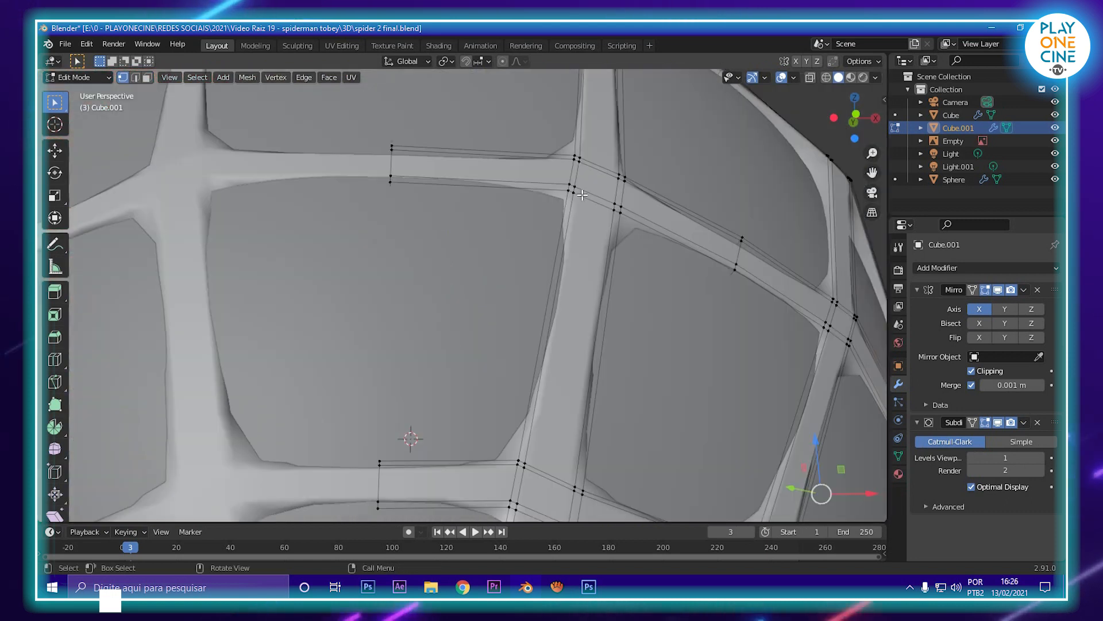
pyautogui.hotkey('ctrl', 'r')
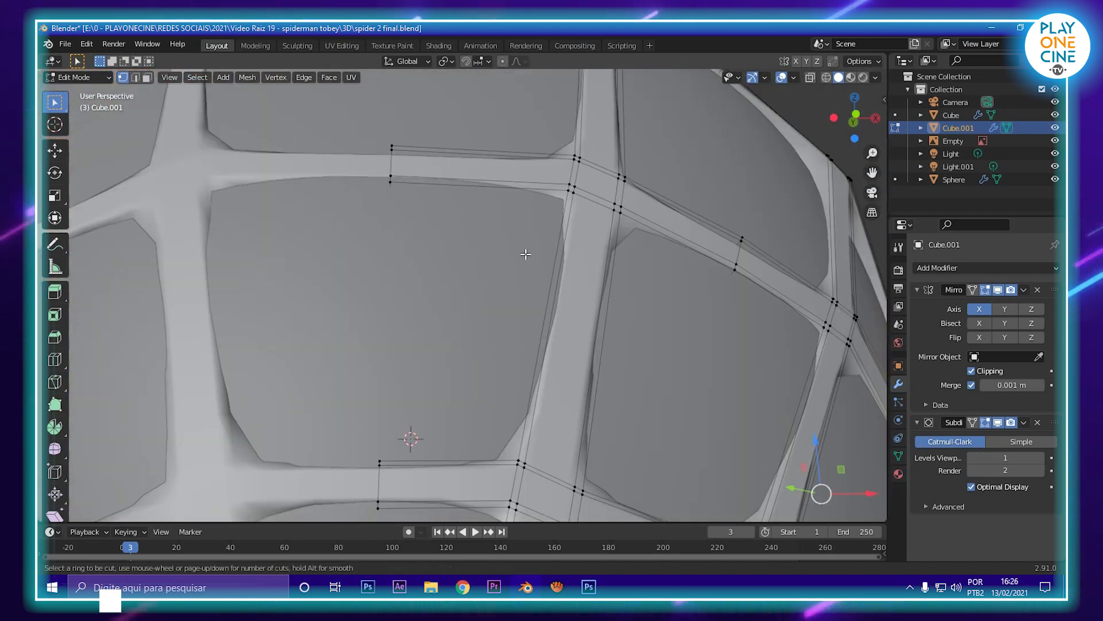
pyautogui.scroll(-8, 569, 190)
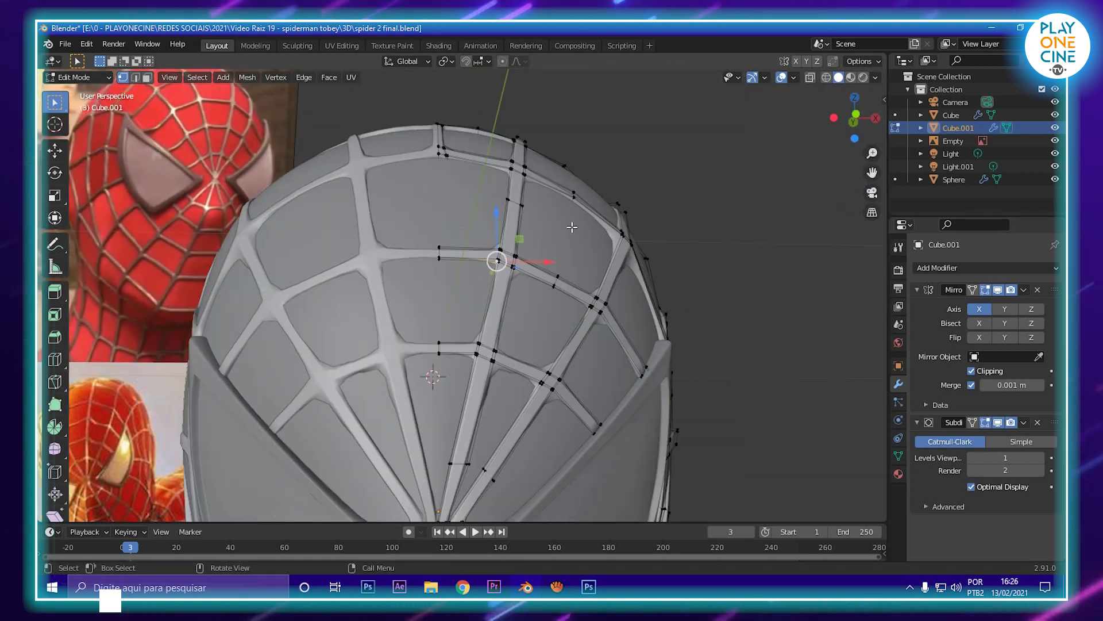
pyautogui.scroll(-4, 609, 293)
# - Leave web mesh editing, select the red head, and display the scene in rendered shading
pyautogui.press('Tab')
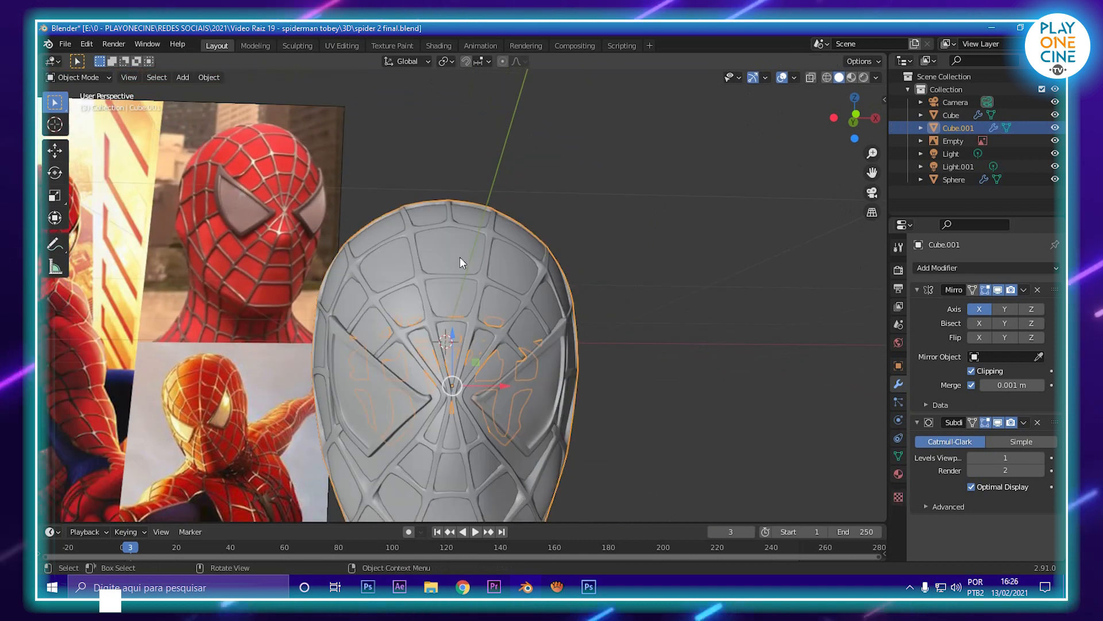
pyautogui.click(460, 257)
pyautogui.scroll(-4, 483, 276)
pyautogui.moveTo(504, 296); pyautogui.dragTo(450, 352, button='middle')
pyautogui.scroll(6, 451, 350)
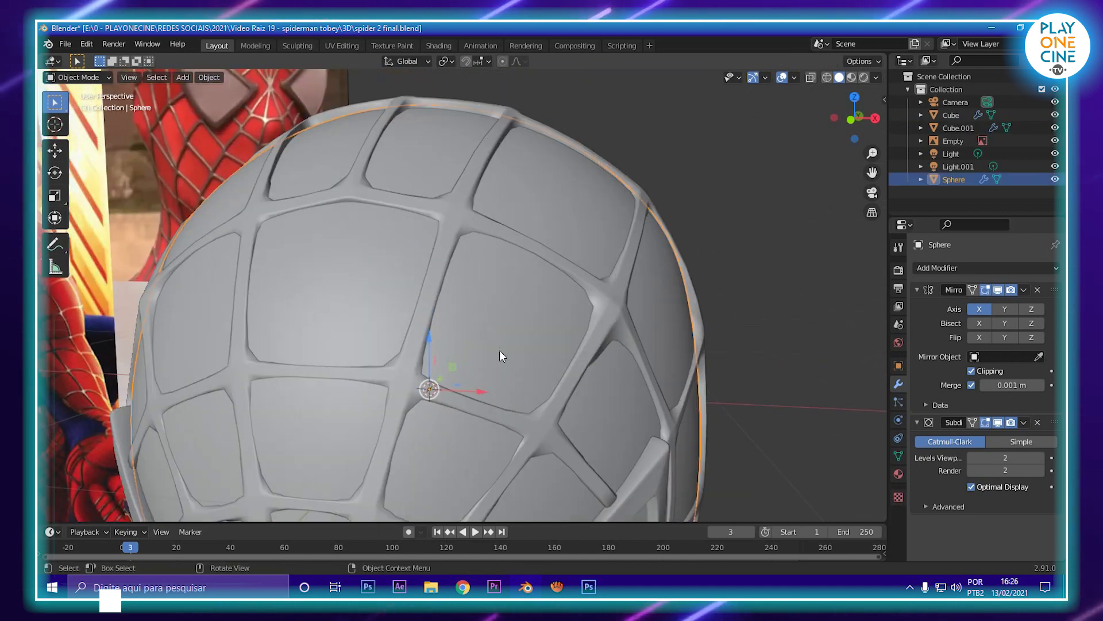
pyautogui.scroll(-6, 443, 391)
pyautogui.press('Tab')
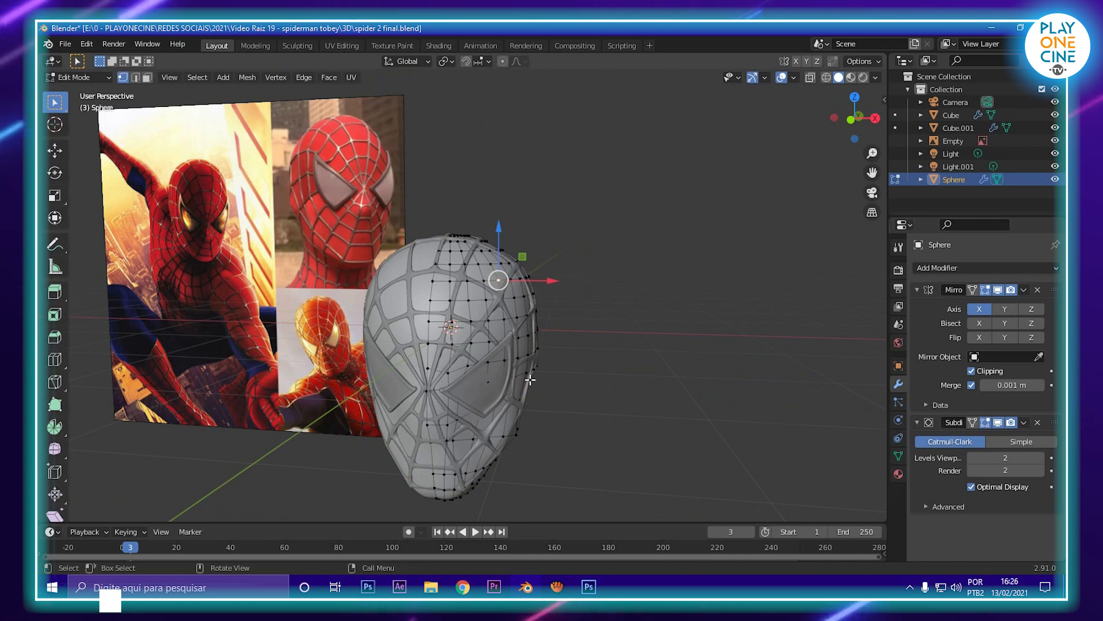
pyautogui.press('Tab')
pyautogui.click(863, 77)
pyautogui.scroll(4, 574, 207)
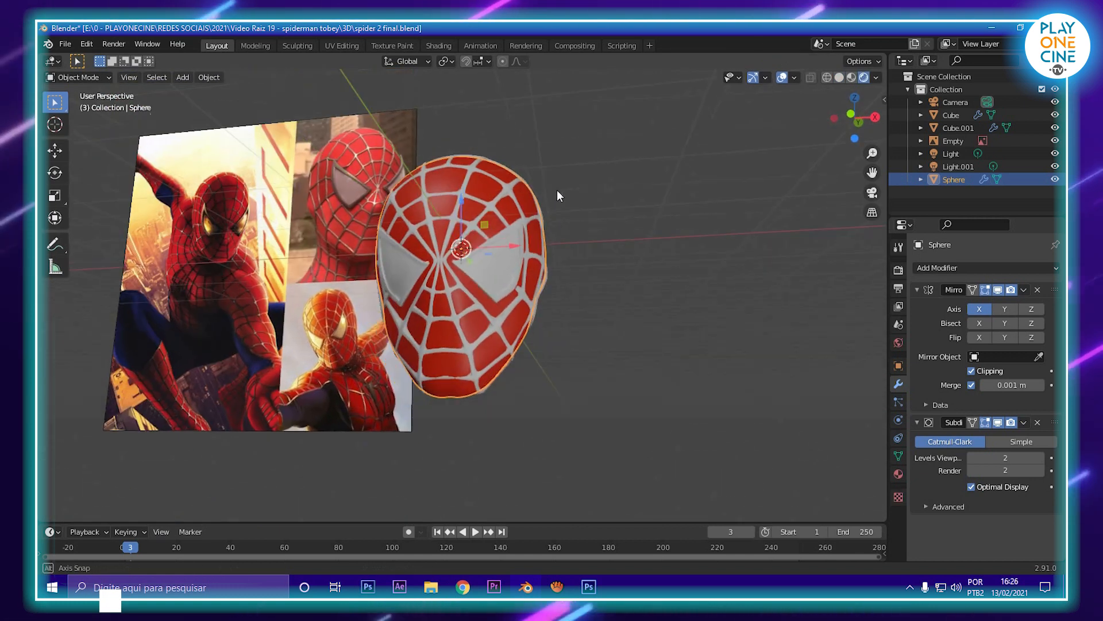
# - Examine how the web strands sit on the red head around the chin and lower face
pyautogui.moveTo(557, 190); pyautogui.dragTo(581, 195, button='middle')
pyautogui.press('Tab')
pyautogui.scroll(6, 530, 273)
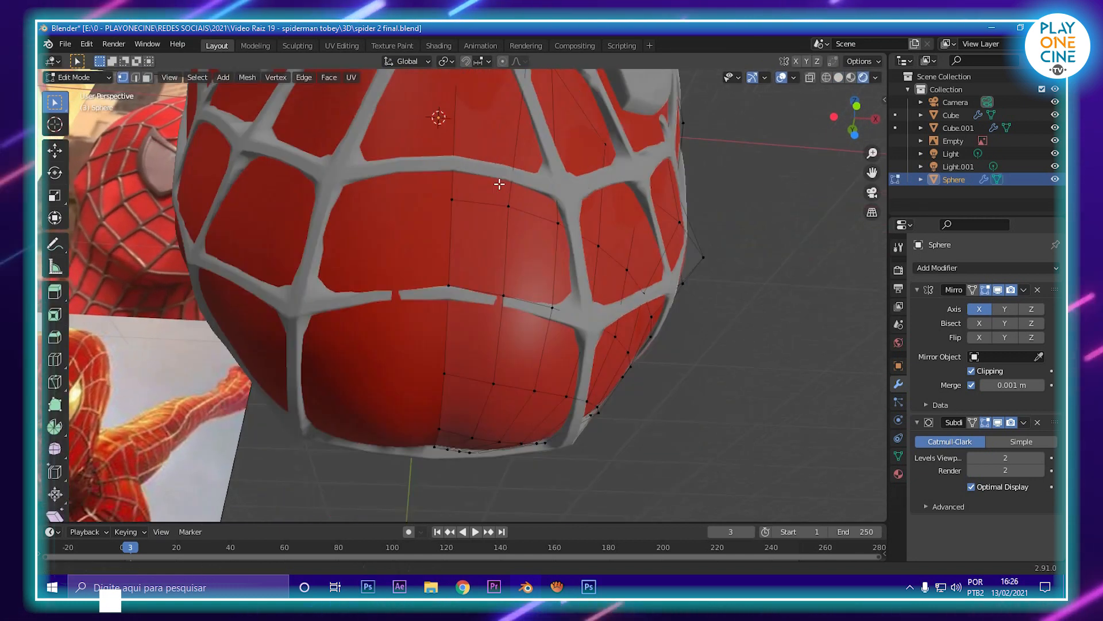
pyautogui.moveTo(476, 285); pyautogui.dragTo(427, 373, button='middle')
pyautogui.press('Tab')
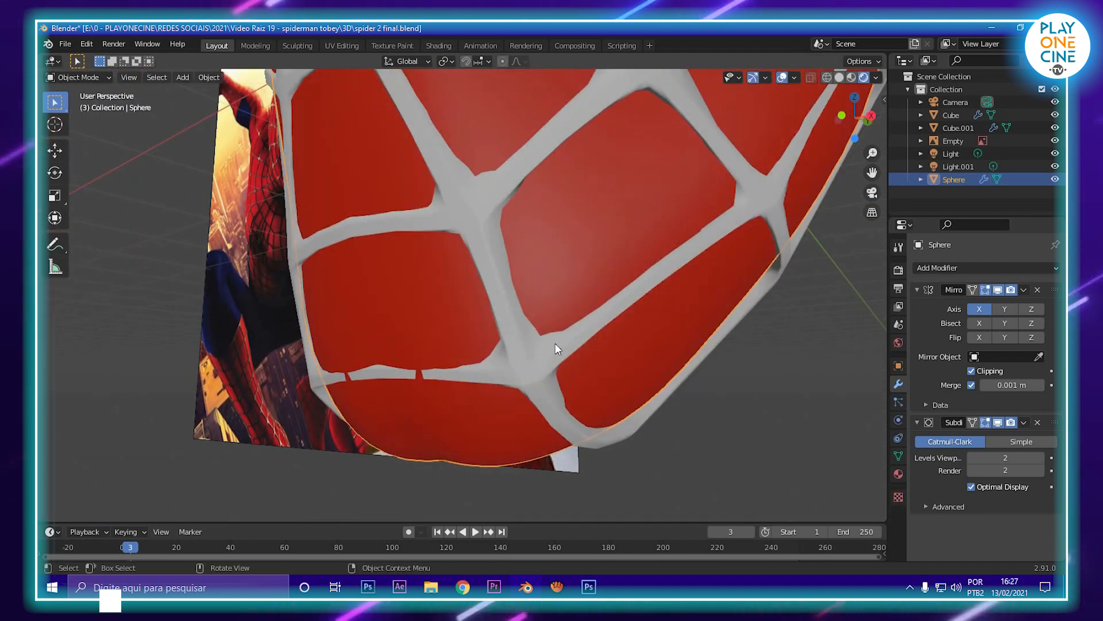
pyautogui.scroll(-3, 632, 286)
pyautogui.press('Tab')
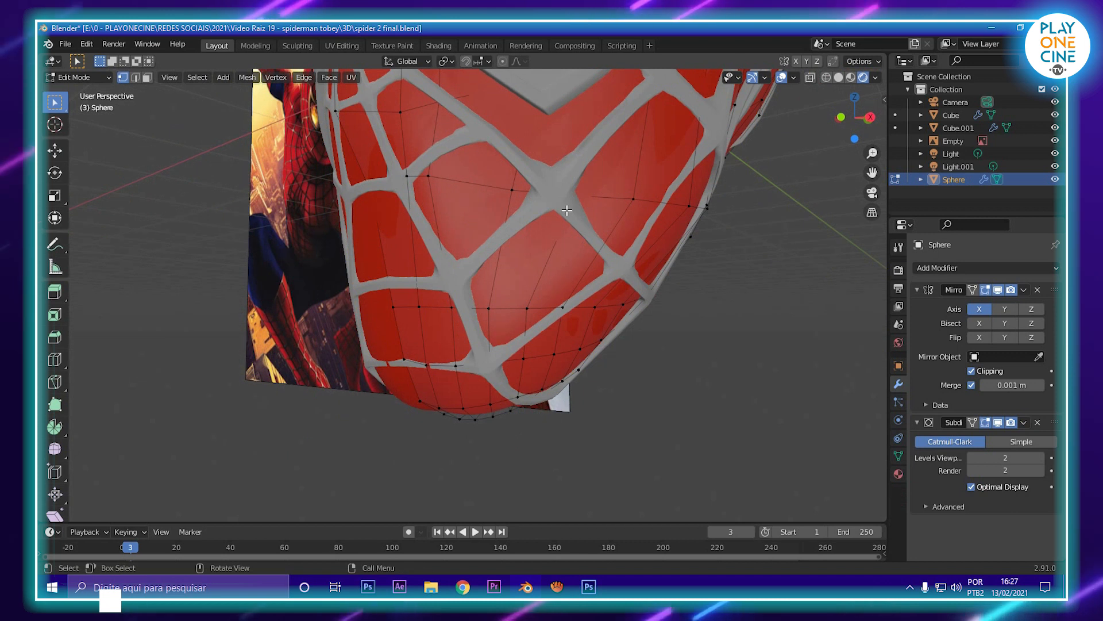
pyautogui.press('Tab')
pyautogui.click(541, 198)
pyautogui.press('Tab')
pyautogui.scroll(3, 543, 224)
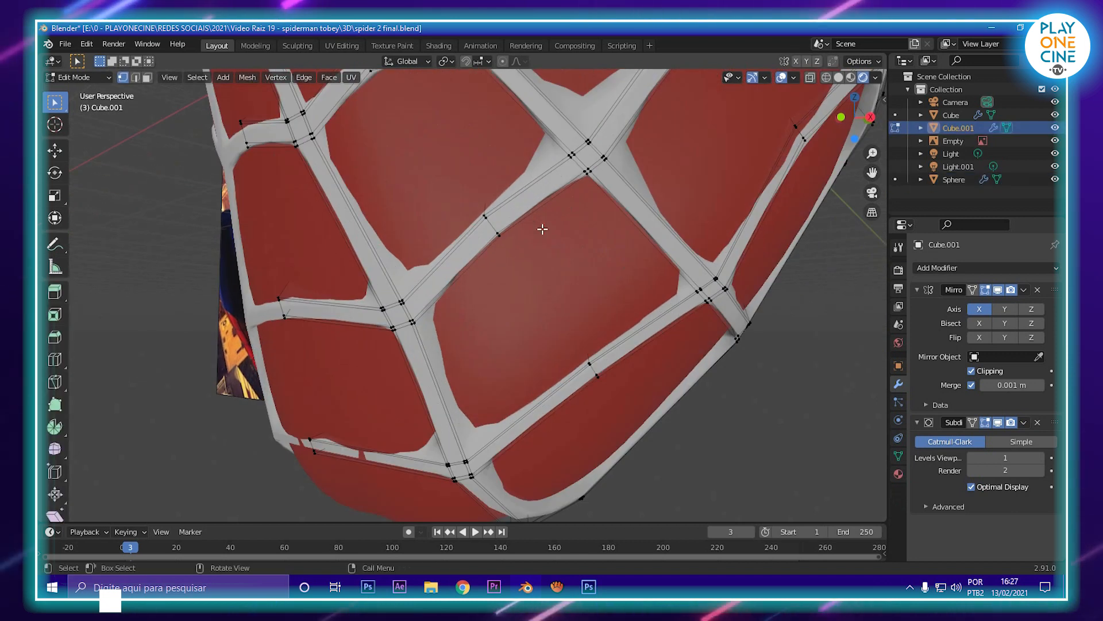
pyautogui.moveTo(589, 181); pyautogui.dragTo(505, 250, button='middle')
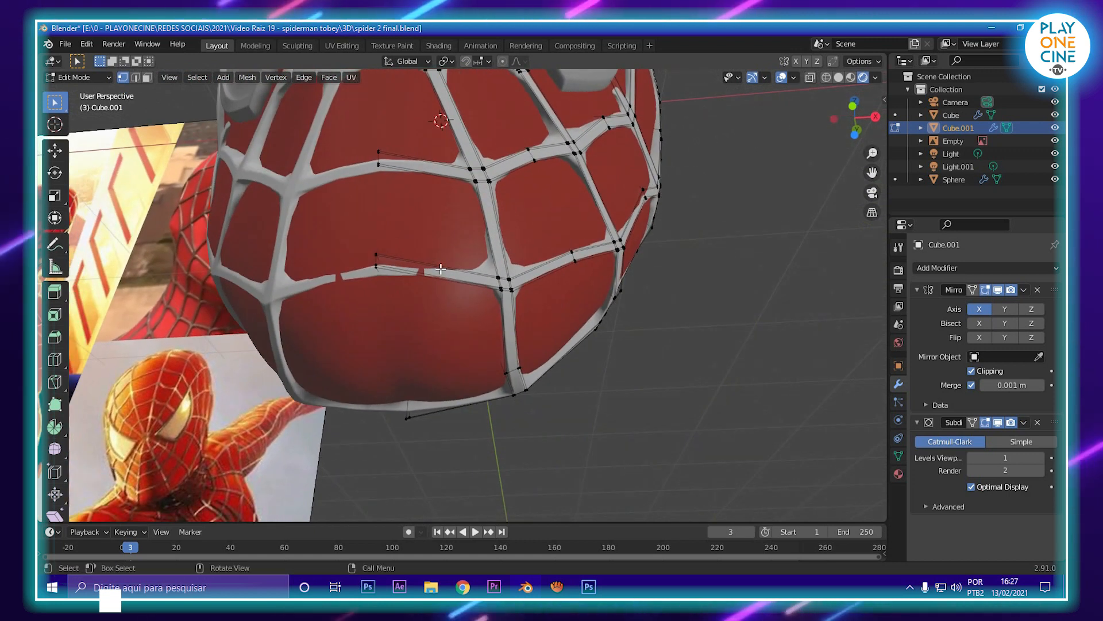
pyautogui.press('Tab')
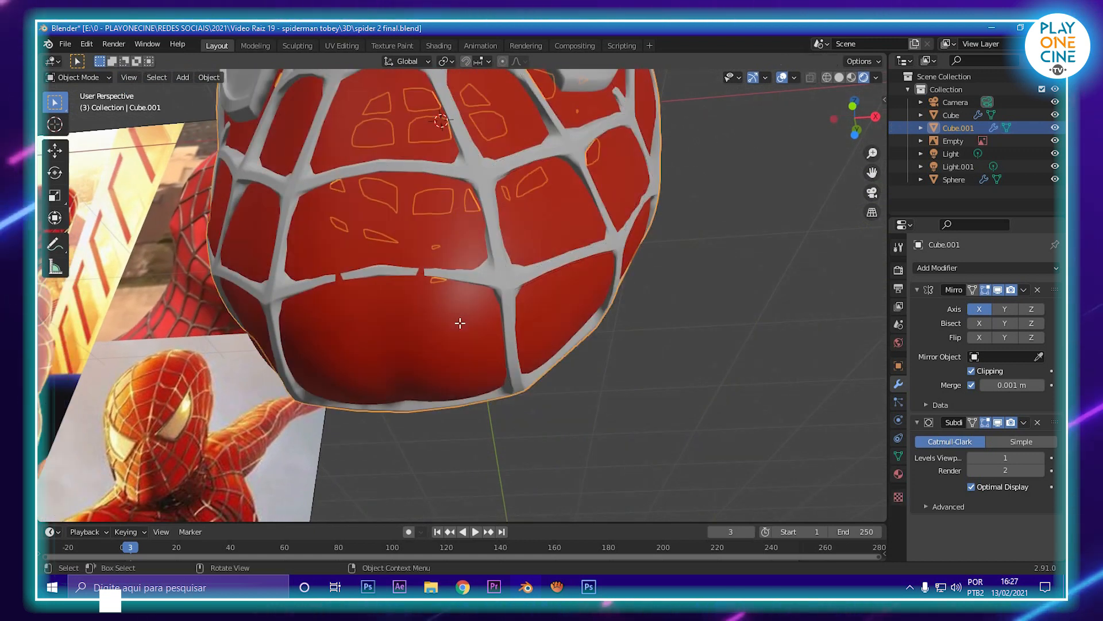
# - Enlarge the timeline and insert a Location, Rotation & Scale keyframe for the red head at frame 3
pyautogui.click(459, 324)
pyautogui.scroll(-4, 459, 325)
pyautogui.moveTo(529, 322); pyautogui.dragTo(496, 368, button='middle')
pyautogui.moveTo(268, 523); pyautogui.dragTo(483, 211)
pyautogui.press('i')
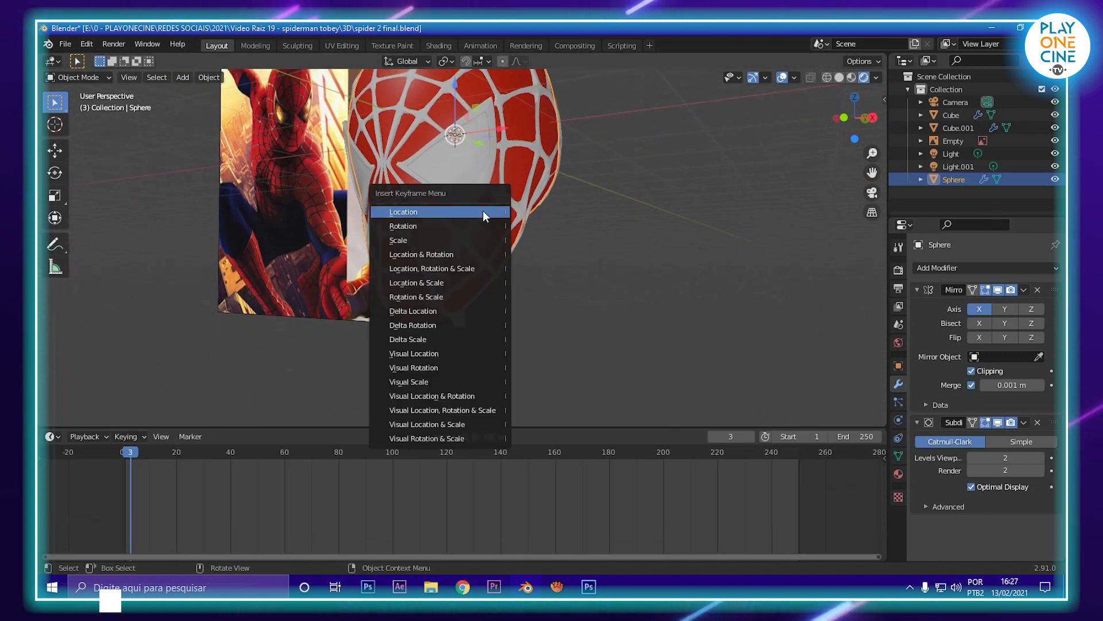
pyautogui.click(435, 267)
# - Move the red head along the Y axis out of the web so the inner sides of the strands are accessible
pyautogui.moveTo(436, 268); pyautogui.dragTo(439, 305, button='middle')
pyautogui.scroll(-3, 439, 306)
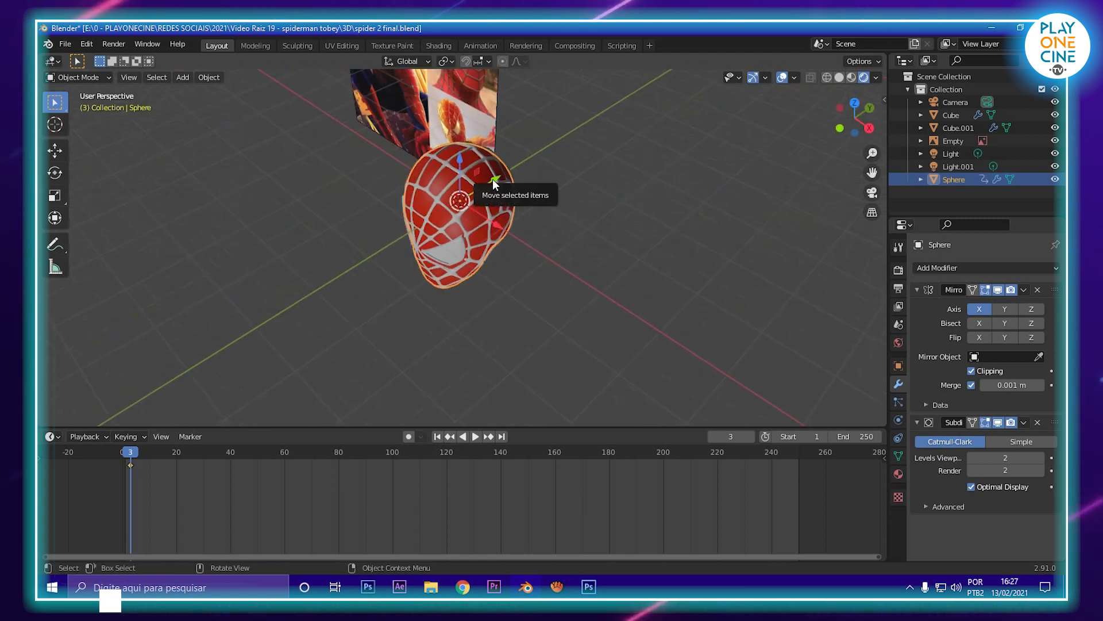
pyautogui.moveTo(494, 181); pyautogui.dragTo(303, 265)
pyautogui.scroll(5, 394, 274)
pyautogui.moveTo(394, 276); pyautogui.dragTo(490, 193, button='middle')
pyautogui.scroll(5, 476, 267)
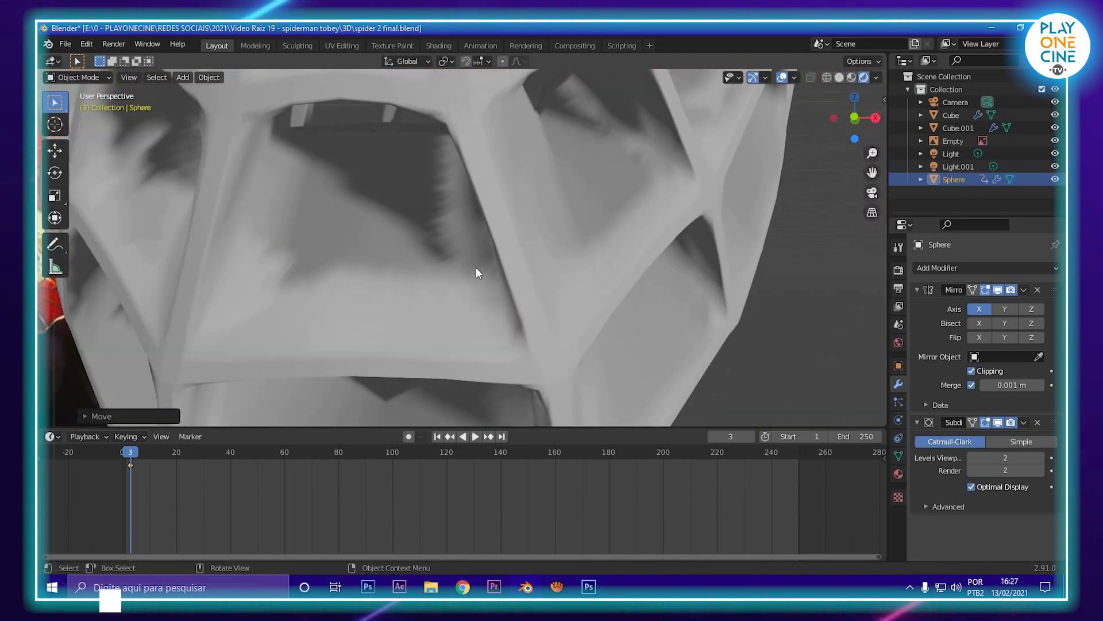
# - Add a loop cut to the inner walls of the central lower-face web opening, close to its lower cross strand
pyautogui.click(505, 286)
pyautogui.press('Tab')
pyautogui.scroll(-3, 508, 288)
pyautogui.moveTo(508, 288); pyautogui.dragTo(540, 240, button='middle')
pyautogui.hotkey('ctrl', 'r')
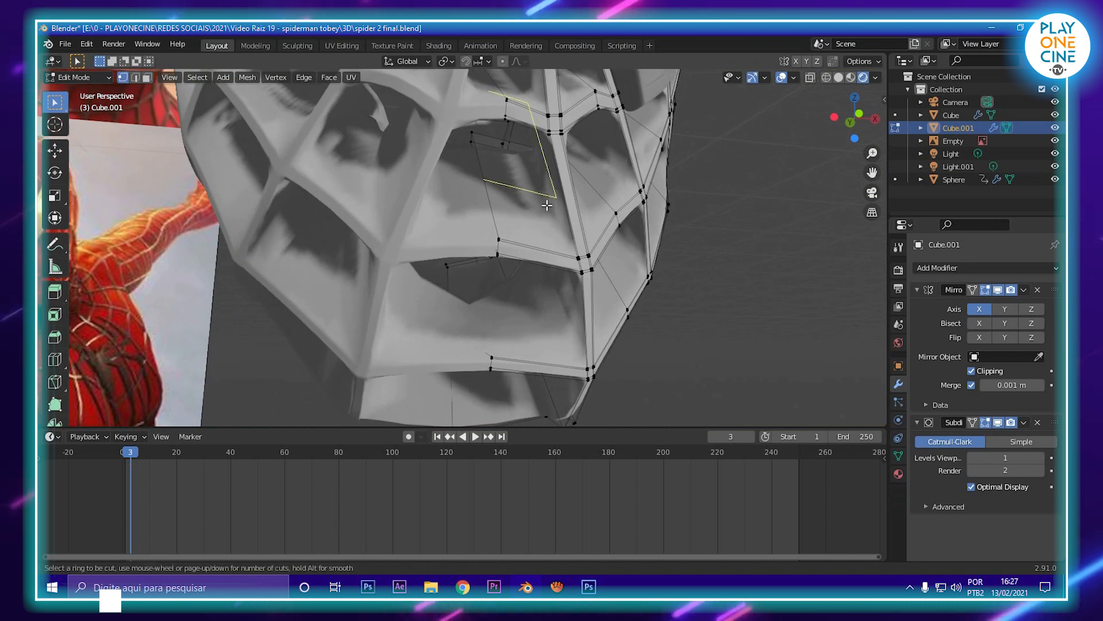
pyautogui.click(560, 230)
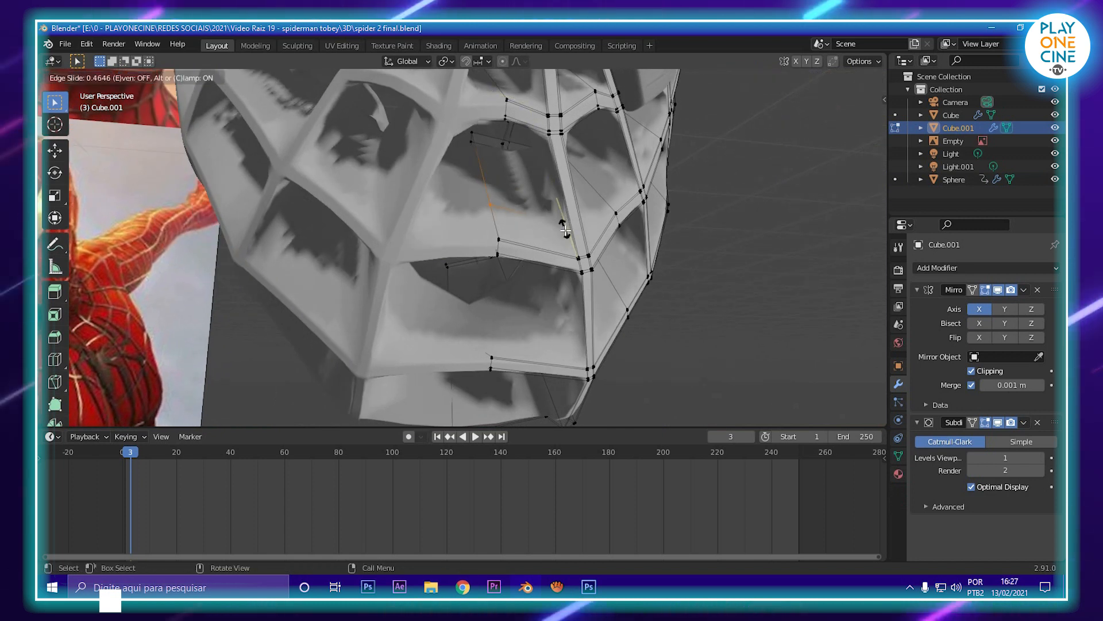
pyautogui.click(585, 250)
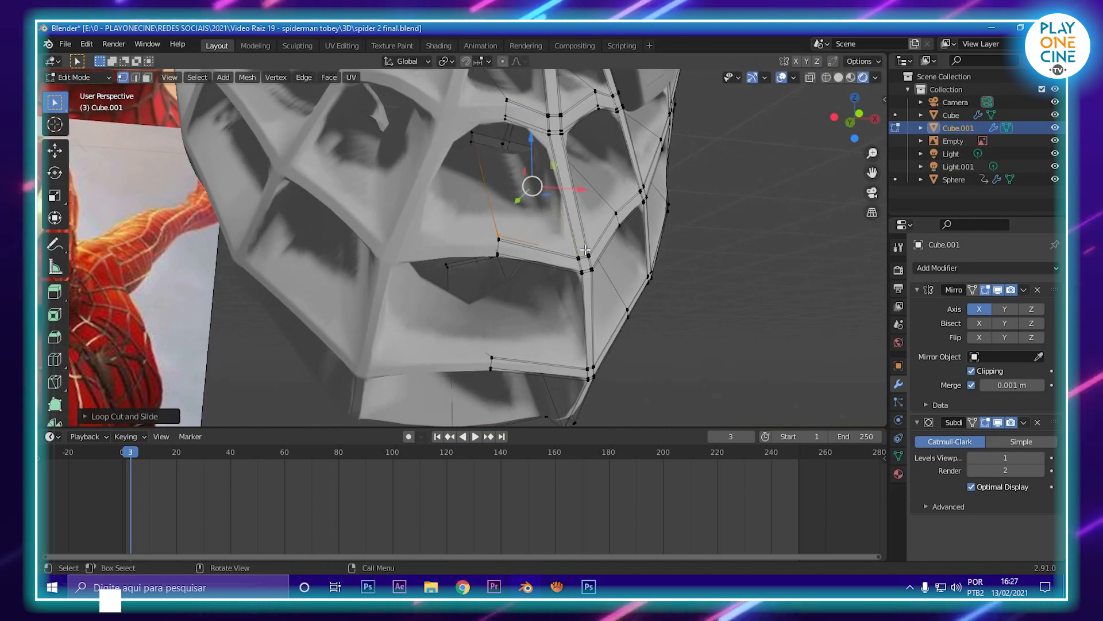
# - Try to add a loop cut to the inner walls of a forehead web opening above the eye
pyautogui.moveTo(554, 246); pyautogui.dragTo(417, 232, button='middle')
pyautogui.scroll(-4, 417, 232)
pyautogui.moveTo(627, 155); pyautogui.dragTo(580, 256, button='middle')
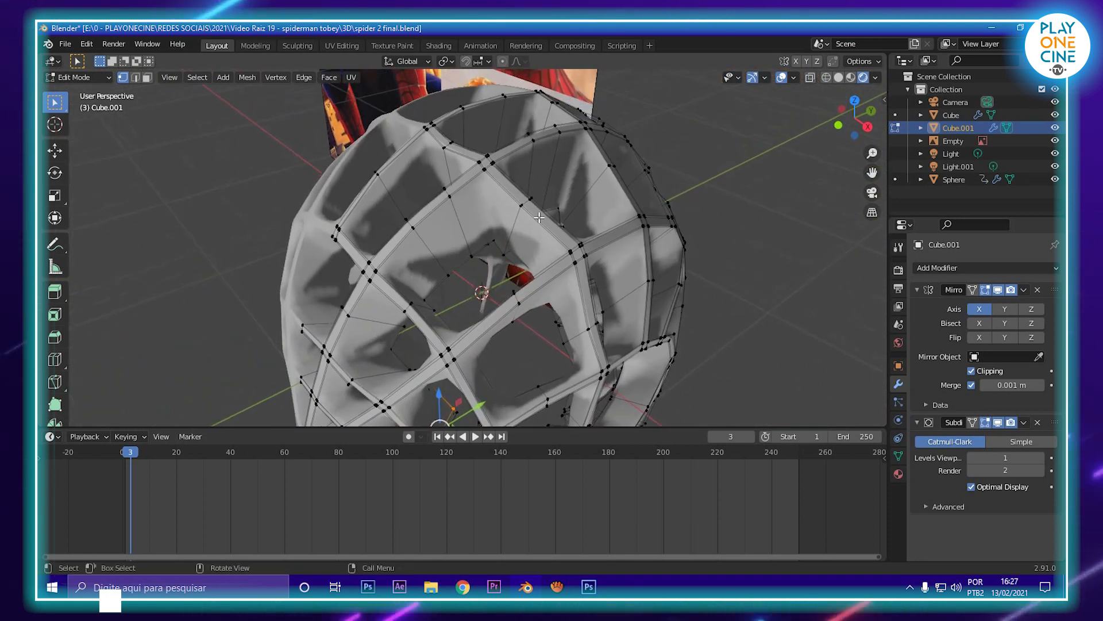
pyautogui.scroll(4, 566, 247)
pyautogui.scroll(-3, 546, 219)
pyautogui.moveTo(517, 198); pyautogui.dragTo(505, 167, button='middle')
pyautogui.hotkey('ctrl', 'r')
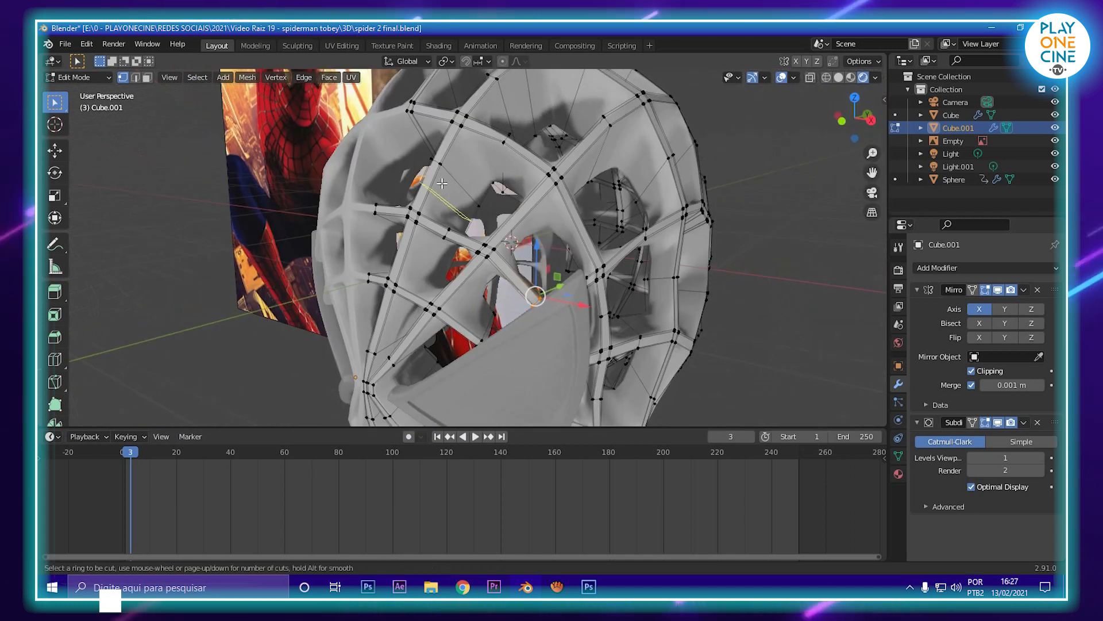
pyautogui.click(456, 165)
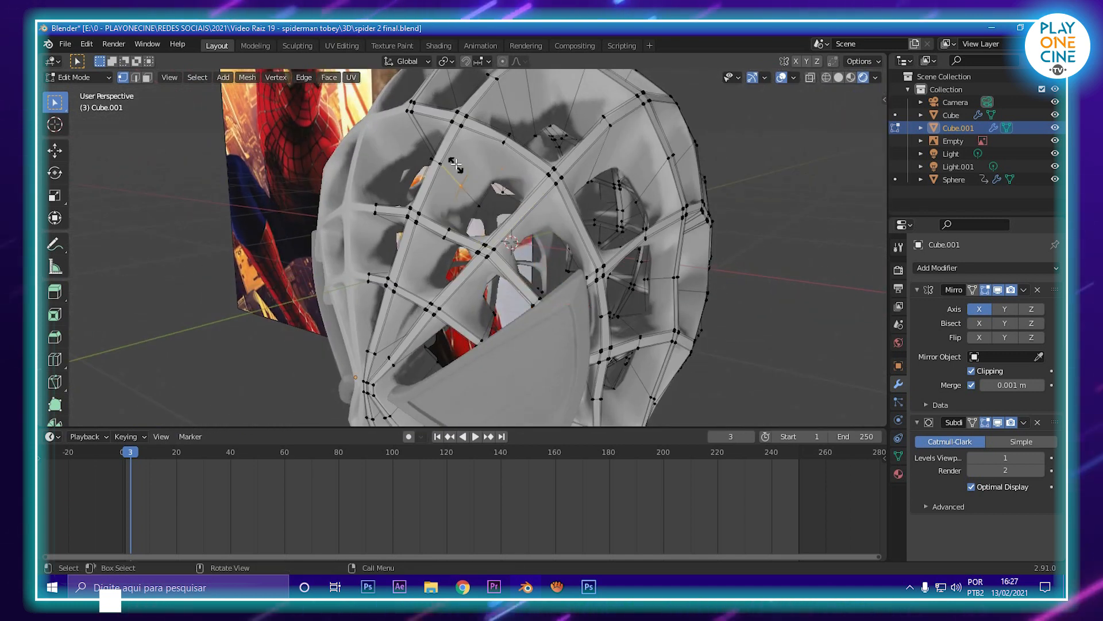
pyautogui.click(566, 213)
pyautogui.hotkey('ctrl', 'z')
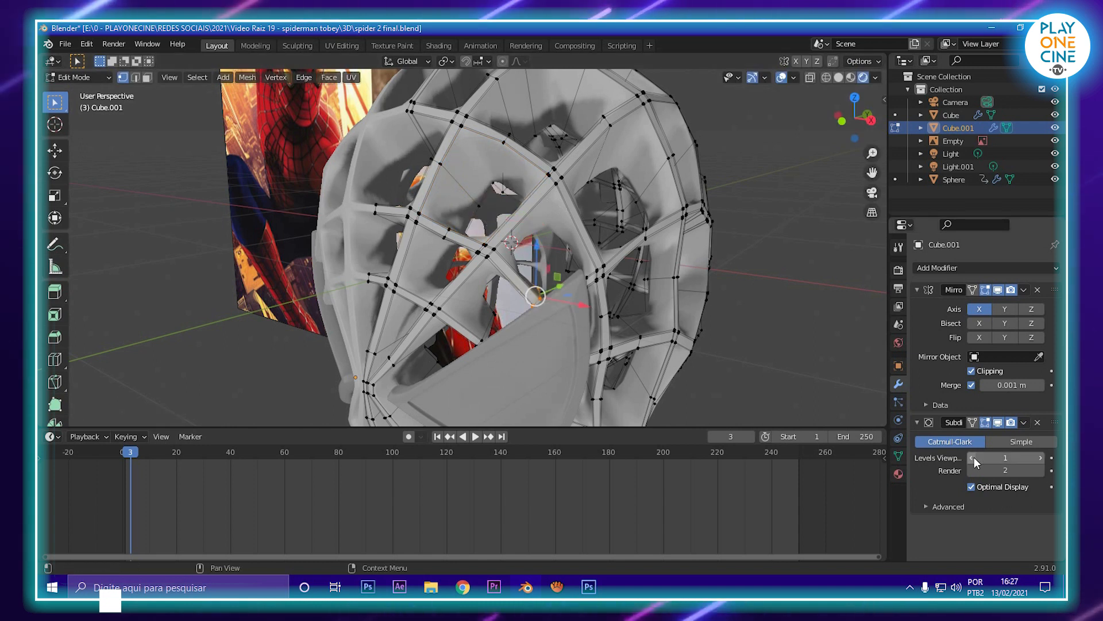
# - Set the web's viewport subdivision level to 0 and add a loop cut inside the forehead opening above the eye, close to the strand surface
pyautogui.click(972, 458)
pyautogui.keyDown('alt'); pyautogui.click(475, 157); pyautogui.keyUp('alt')
pyautogui.press('g')
pyautogui.press('g')
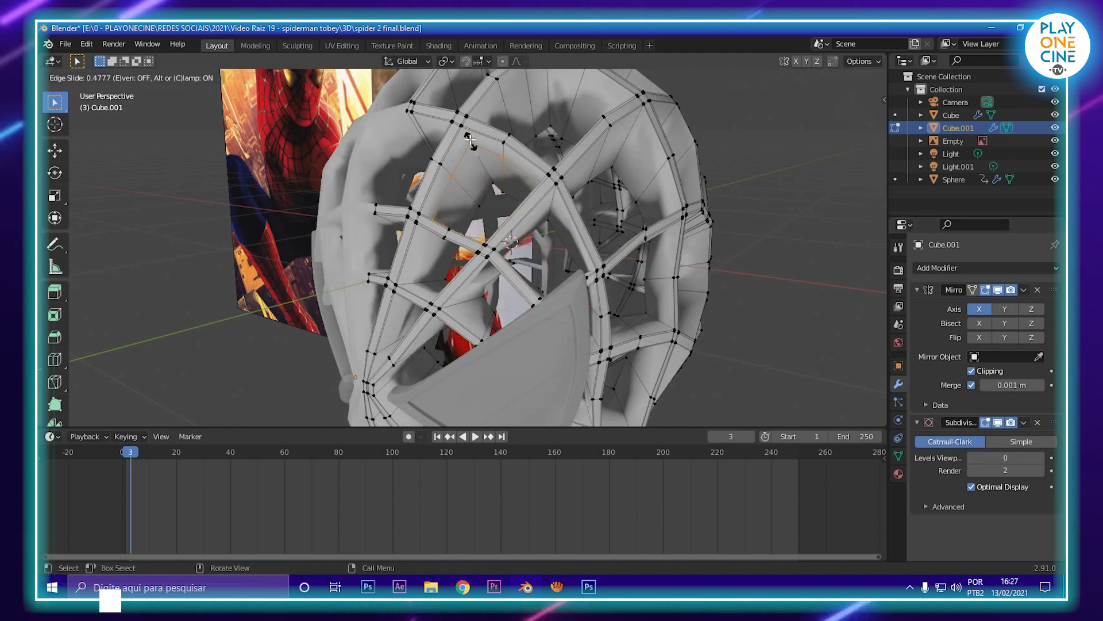
pyautogui.click(464, 129)
# - Add loop cuts to the inner walls of the central forehead opening and the opening around the eye, close to the outer surface
pyautogui.moveTo(517, 220); pyautogui.dragTo(569, 247, button='middle')
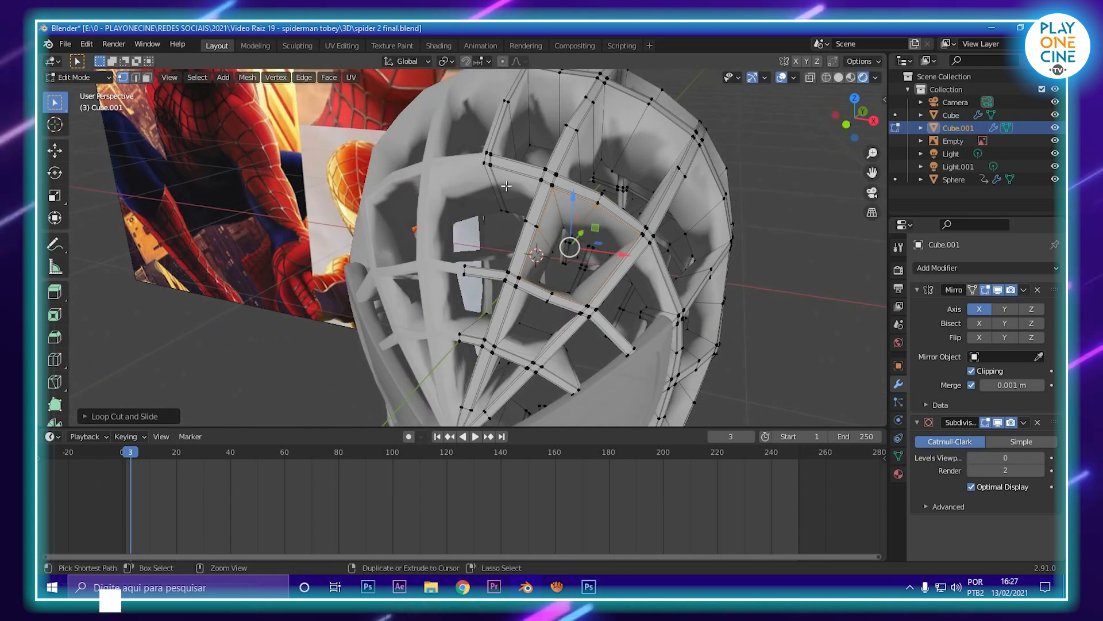
pyautogui.hotkey('ctrl', 'r')
pyautogui.click(498, 185)
pyautogui.click(497, 164)
pyautogui.moveTo(498, 165); pyautogui.dragTo(551, 188, button='middle')
pyautogui.hotkey('ctrl', 'r')
pyautogui.click(544, 186)
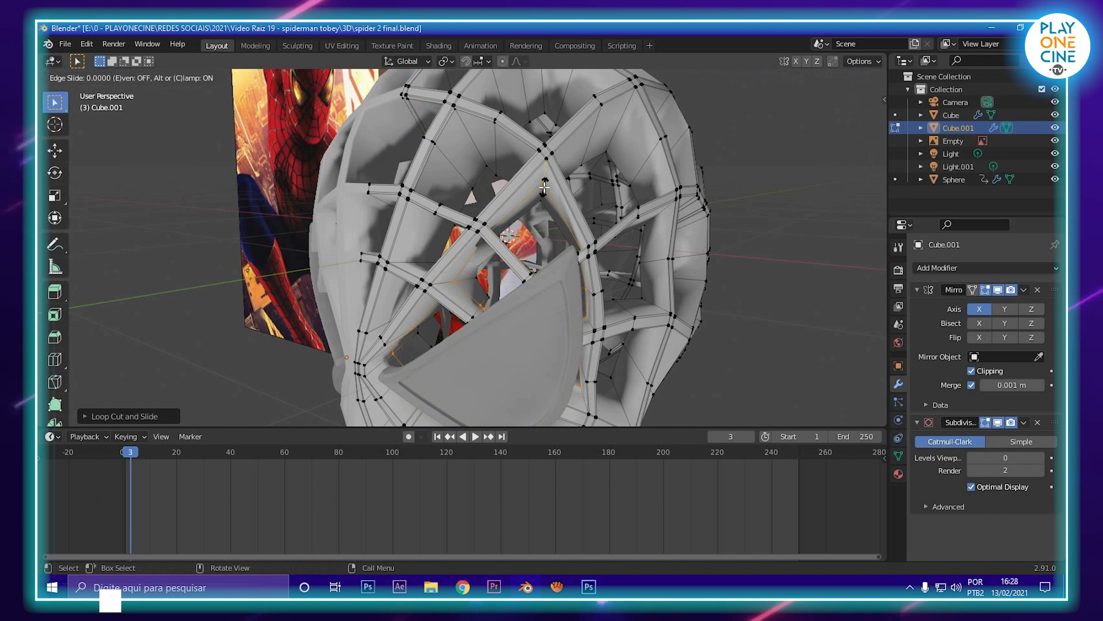
pyautogui.click(548, 168)
# - Add loop cuts inside the two openings between the lower forehead cross strands, close to the outer surface, and leave mesh editing
pyautogui.moveTo(548, 168); pyautogui.dragTo(493, 120, button='middle')
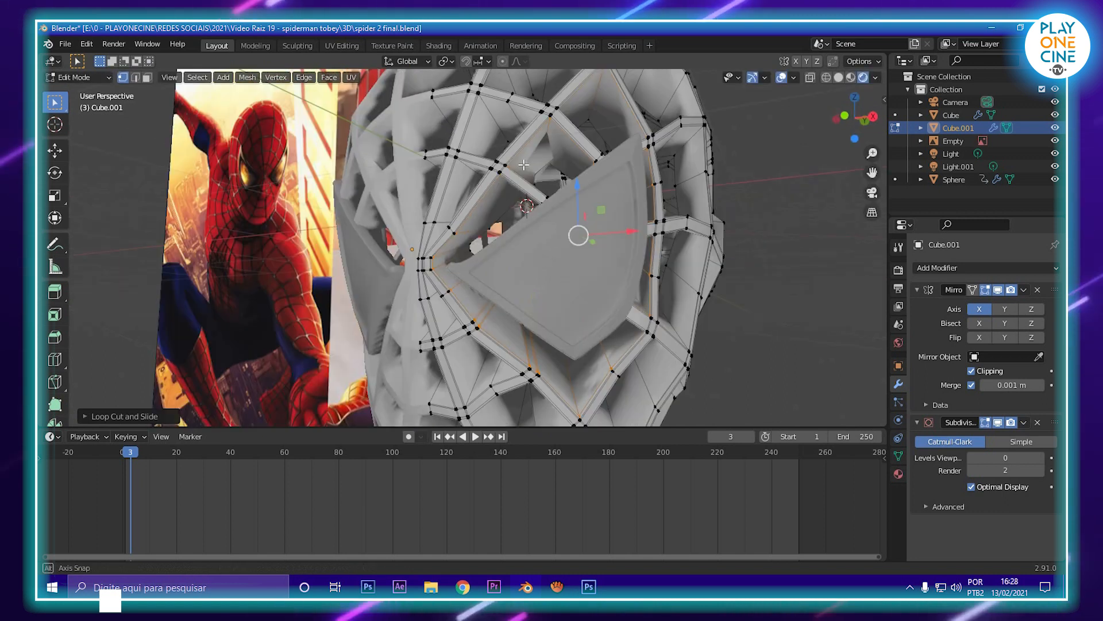
pyautogui.click(493, 119)
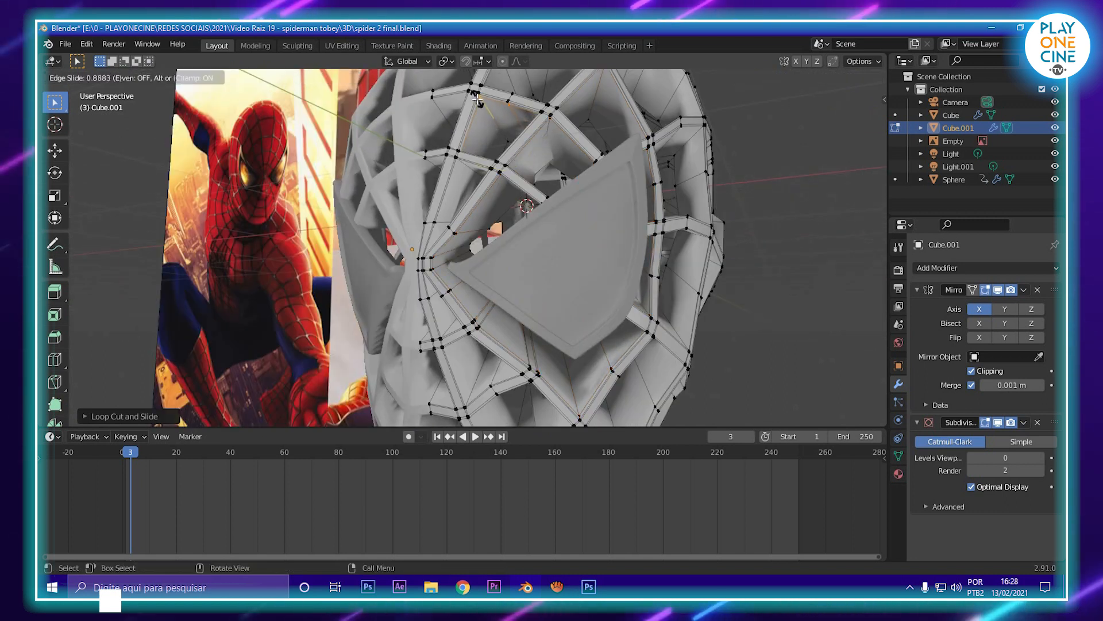
pyautogui.click(454, 112)
pyautogui.hotkey('ctrl', 'r')
pyautogui.click(438, 106)
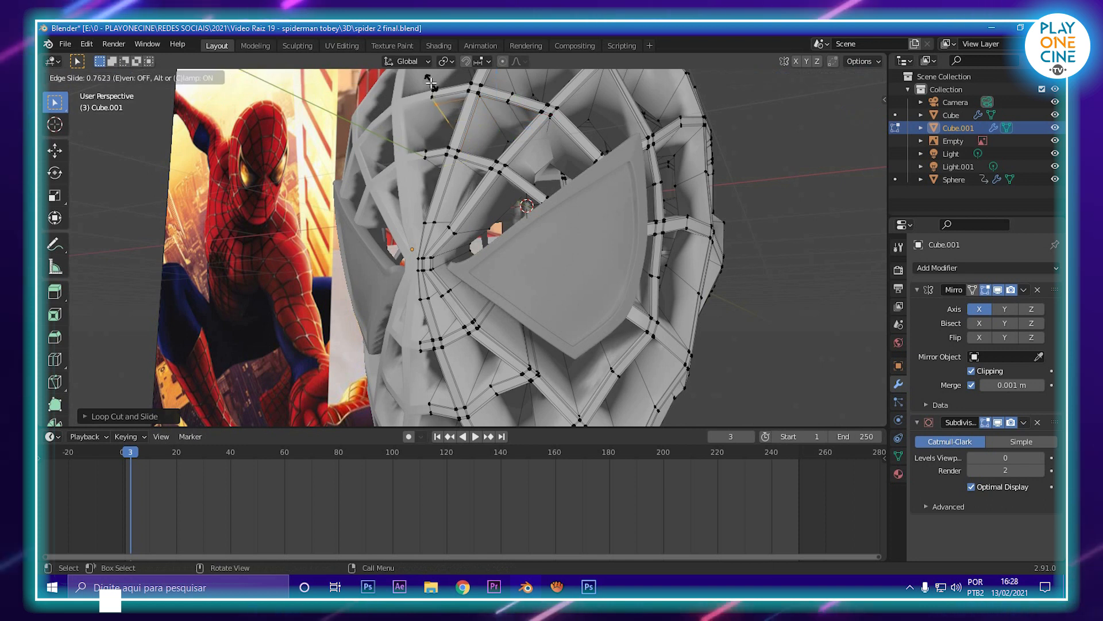
pyautogui.click(430, 82)
pyautogui.press('Tab')
pyautogui.scroll(-5, 442, 109)
pyautogui.moveTo(459, 124); pyautogui.dragTo(493, 240, button='middle')
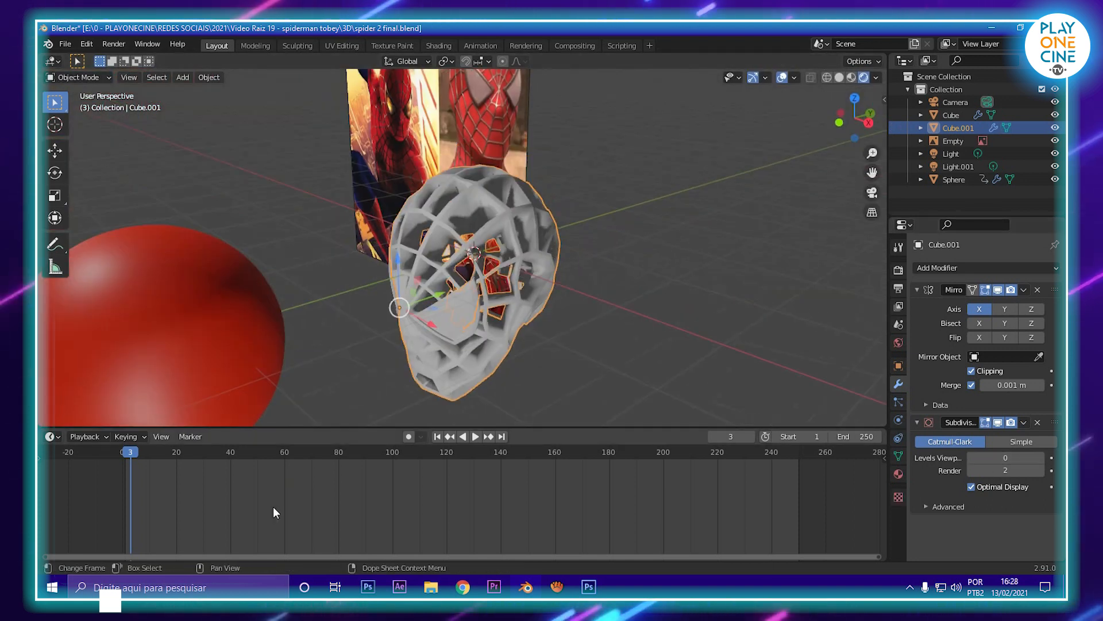
# - Go to frame 41 and set the web's viewport subdivision level to 1
pyautogui.click(235, 452)
pyautogui.scroll(5, 461, 268)
pyautogui.moveTo(461, 268); pyautogui.dragTo(509, 243, button='middle')
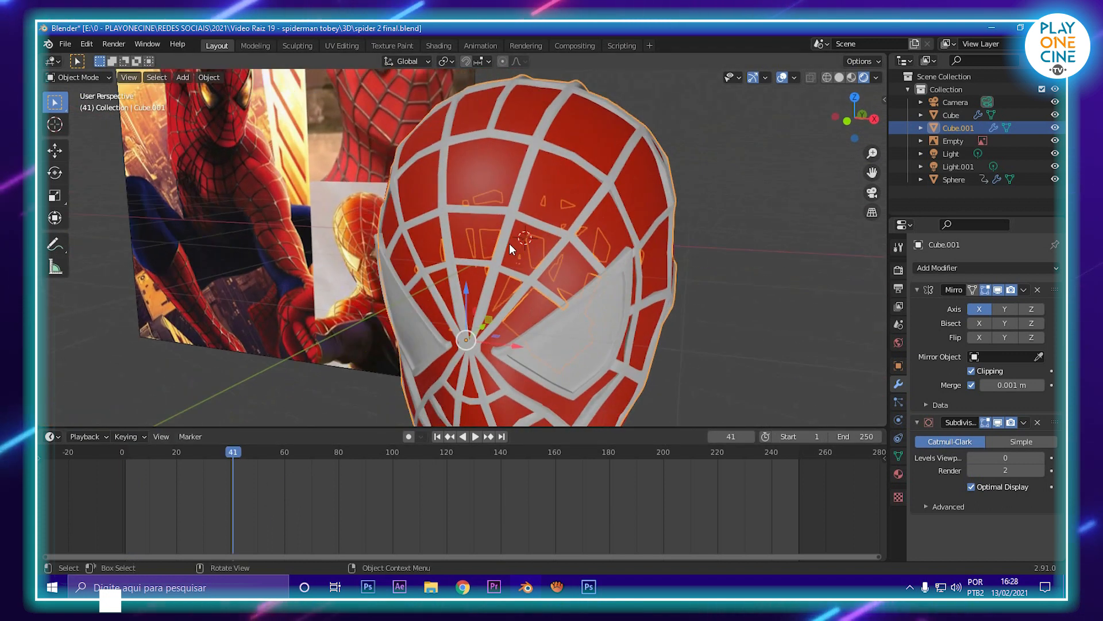
pyautogui.click(1040, 458)
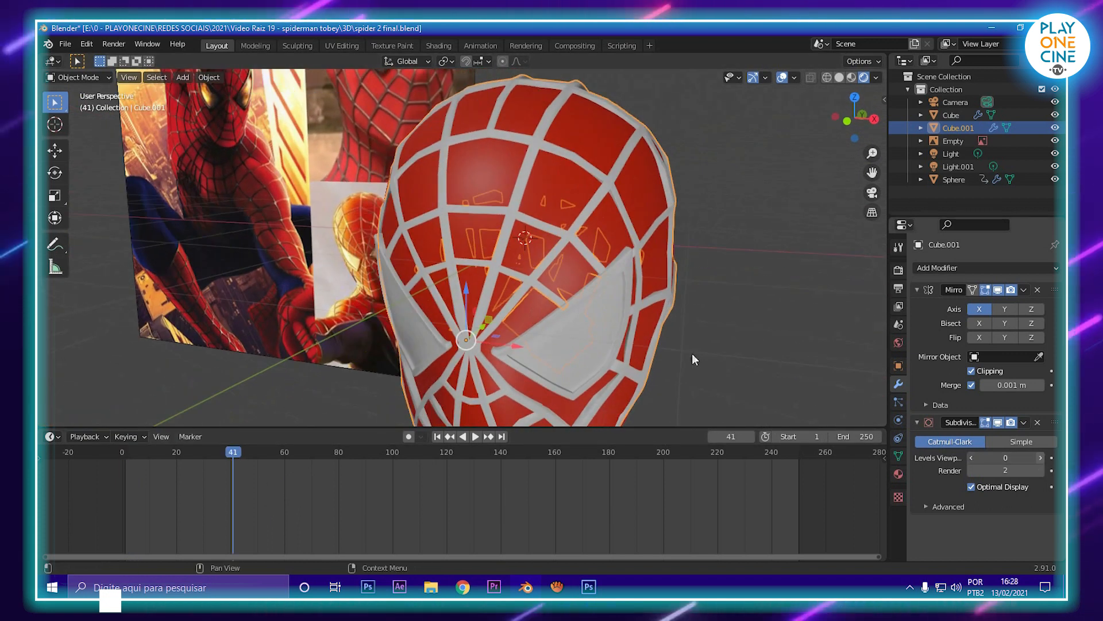
# - Examine the subdivided web's strands and mesh over the forehead for places lacking supporting loops
pyautogui.moveTo(588, 141); pyautogui.dragTo(539, 180, button='middle')
pyautogui.scroll(2, 571, 162)
pyautogui.press('Tab')
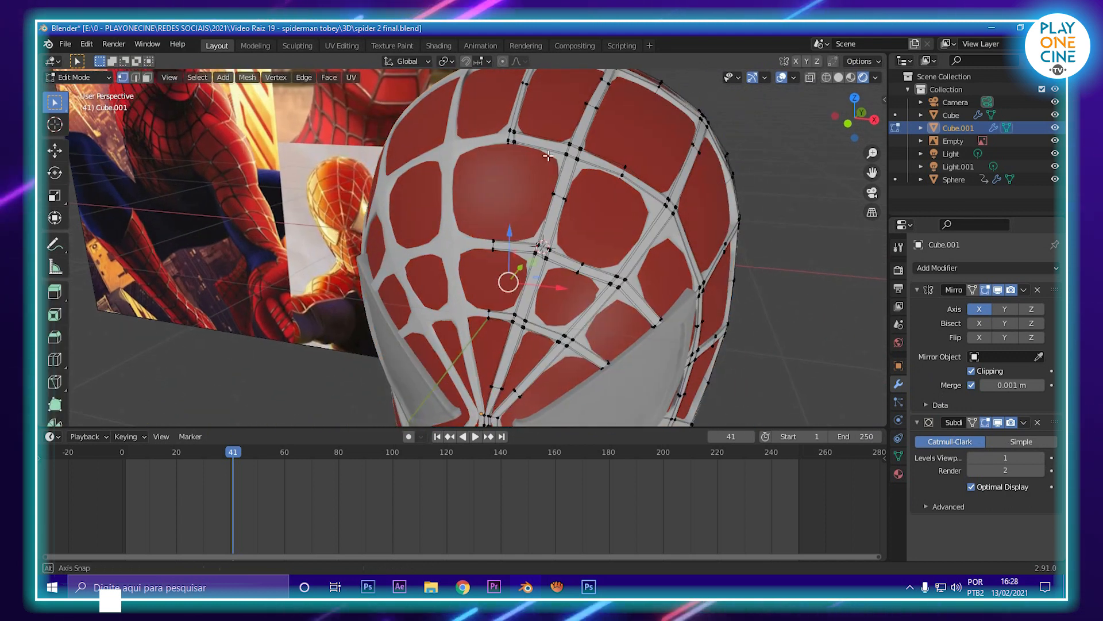
pyautogui.scroll(3, 464, 195)
pyautogui.scroll(2, 464, 195)
pyautogui.moveTo(501, 205)
pyautogui.mouseDown(button='middle')
pyautogui.moveTo(512, 211)
pyautogui.moveTo(501, 224)
pyautogui.moveTo(541, 226)
pyautogui.moveTo(513, 219)
pyautogui.mouseUp(button='middle')
pyautogui.scroll(-3, 360, 388)
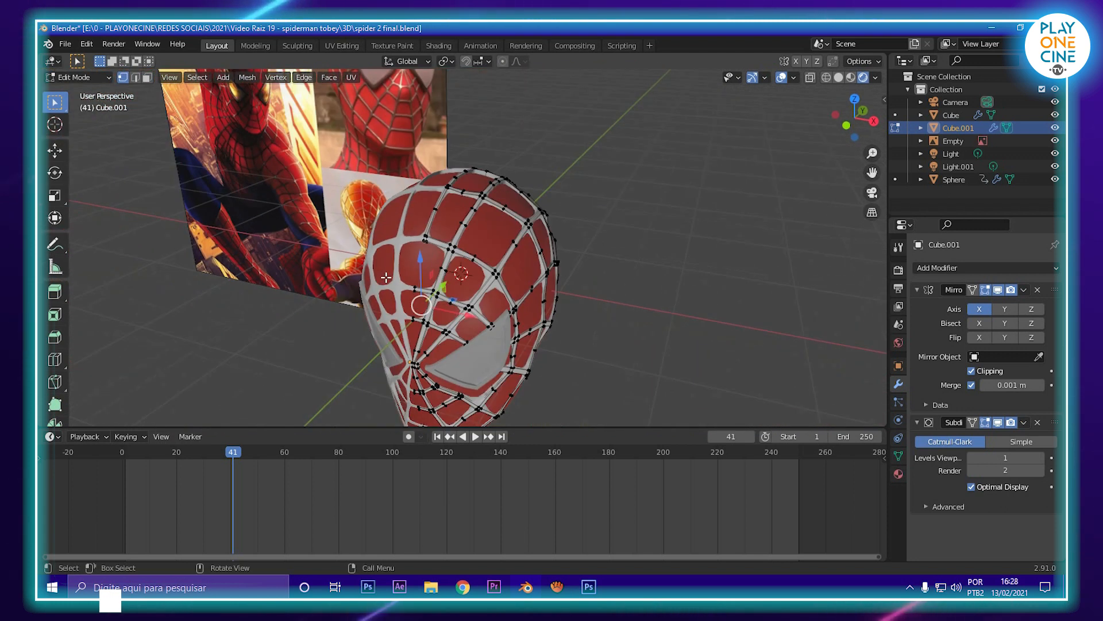
pyautogui.press('Tab')
pyautogui.moveTo(432, 340); pyautogui.dragTo(391, 385)
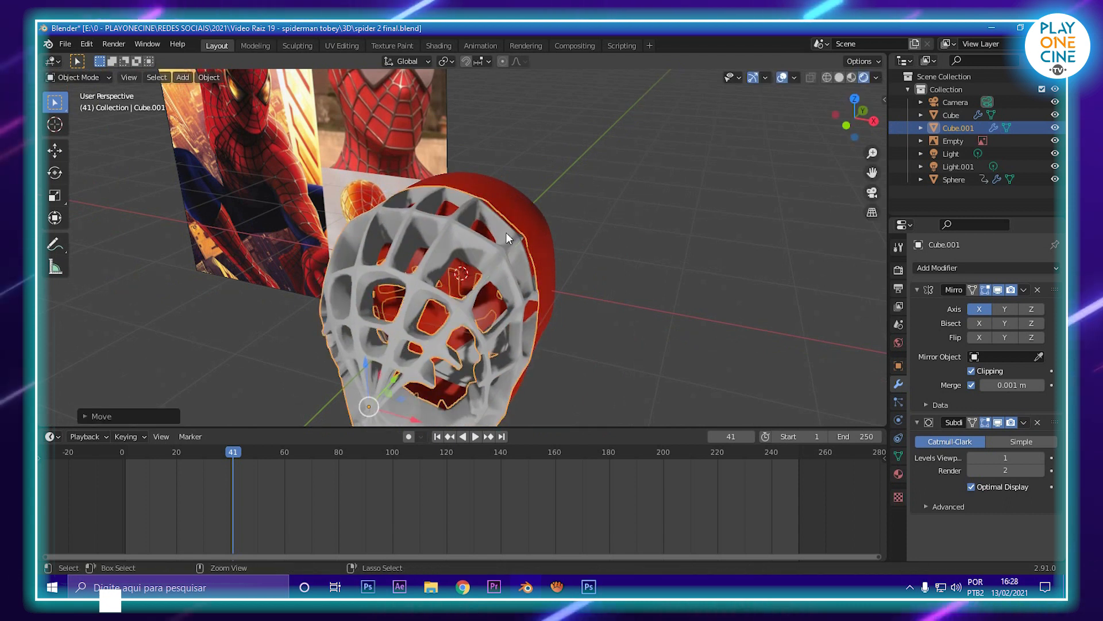
pyautogui.hotkey('ctrl', 'z')
pyautogui.click(507, 266)
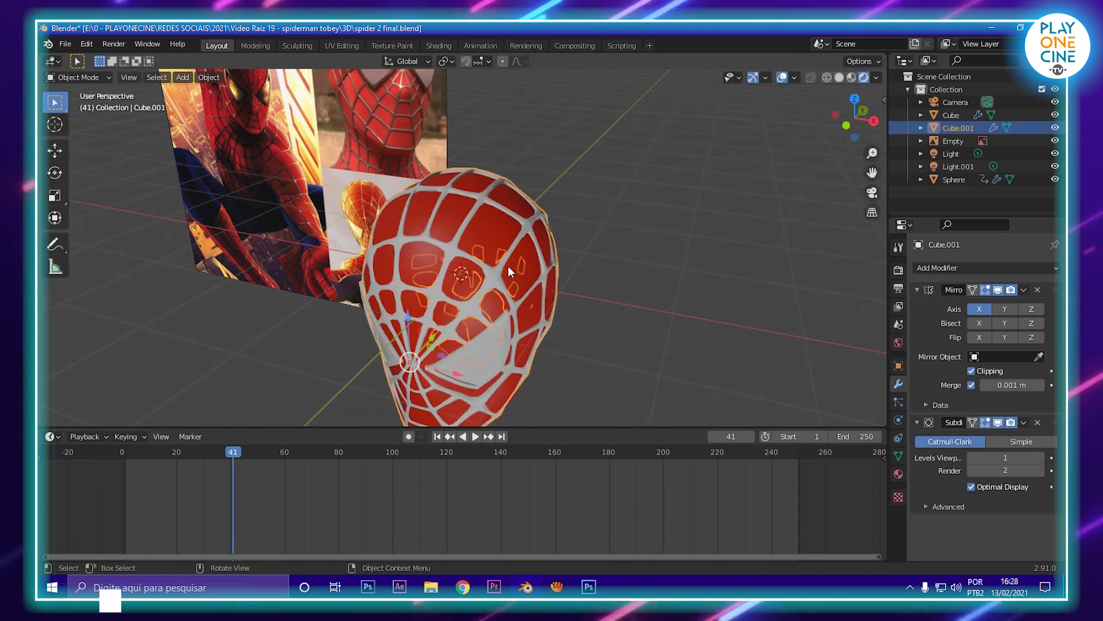
pyautogui.moveTo(444, 367); pyautogui.dragTo(787, 454)
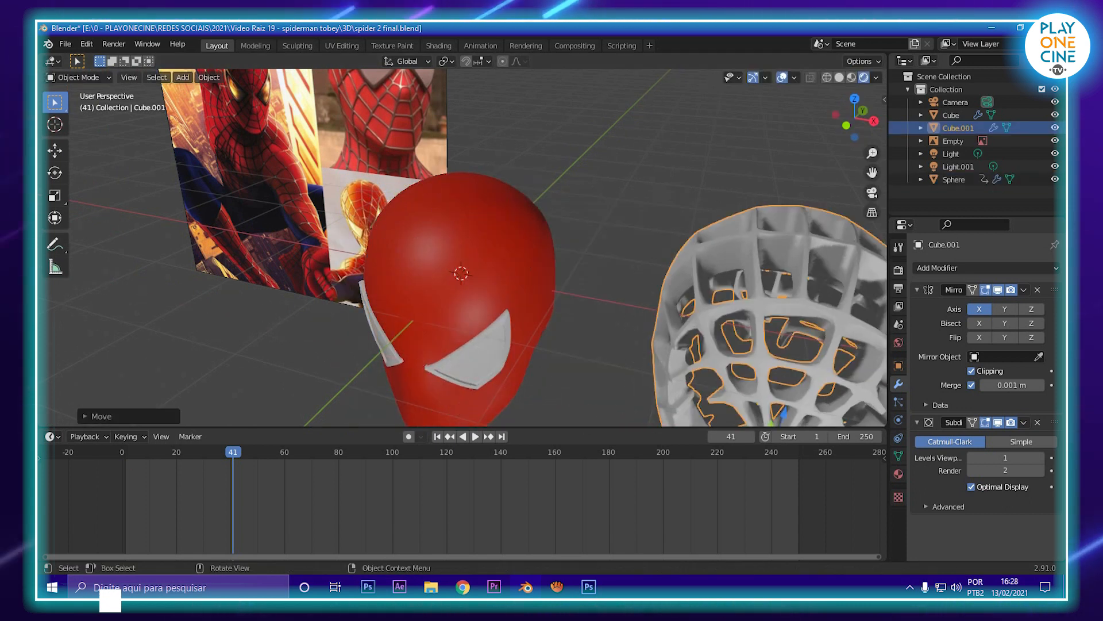
pyautogui.click(454, 274)
pyautogui.press('Tab')
pyautogui.scroll(5, 452, 270)
pyautogui.scroll(-6, 452, 270)
pyautogui.press('Tab')
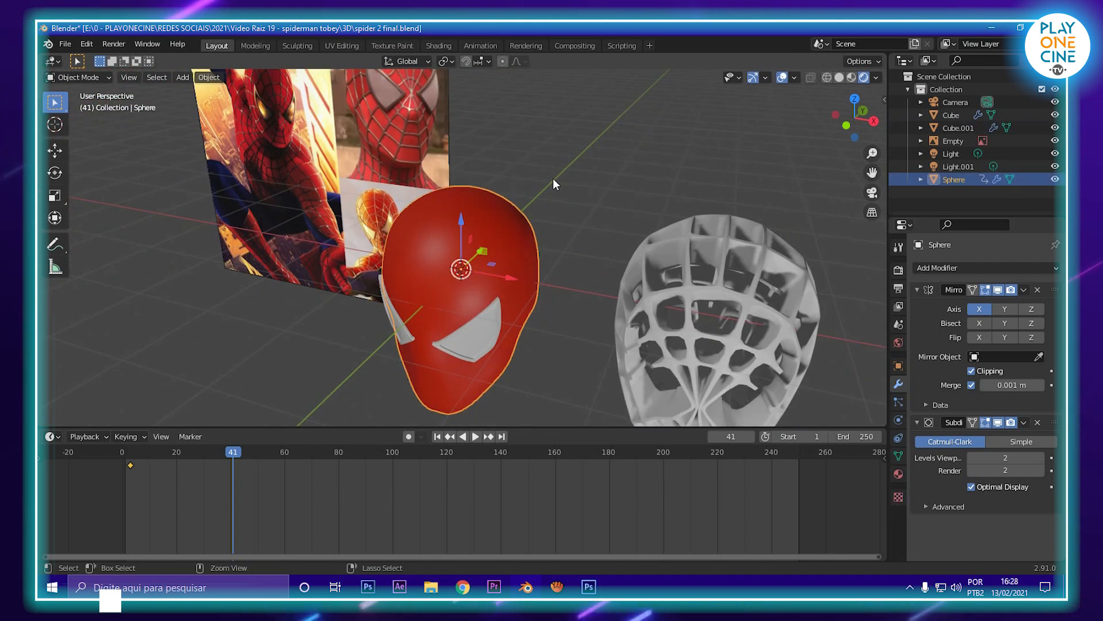
pyautogui.press('Tab')
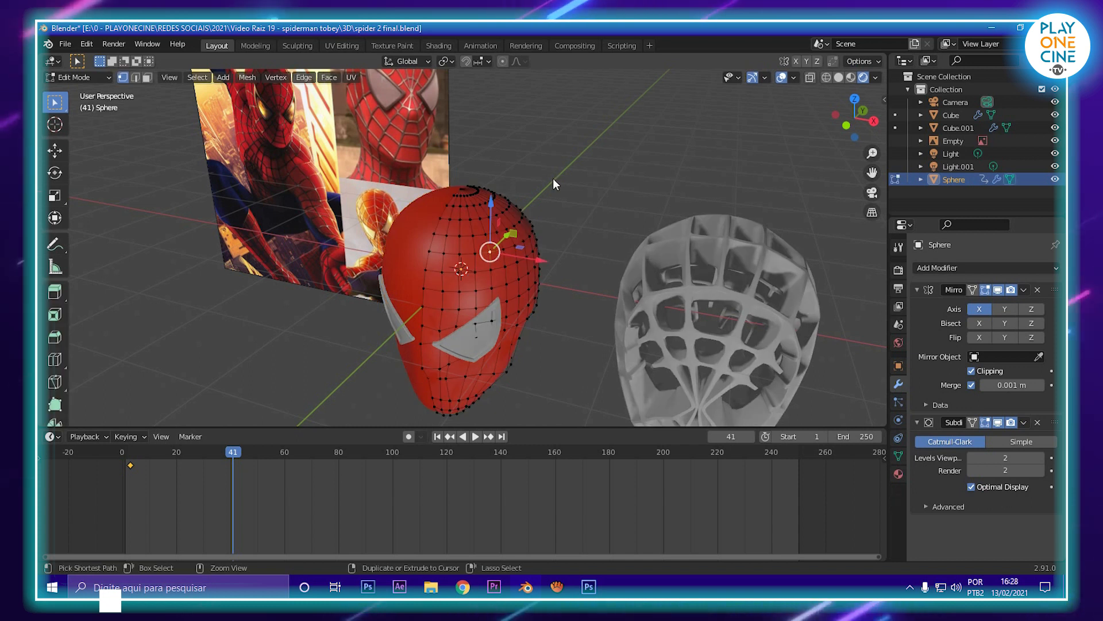
pyautogui.hotkey('ctrl', 'z')
pyautogui.hotkey('ctrl', 'z')
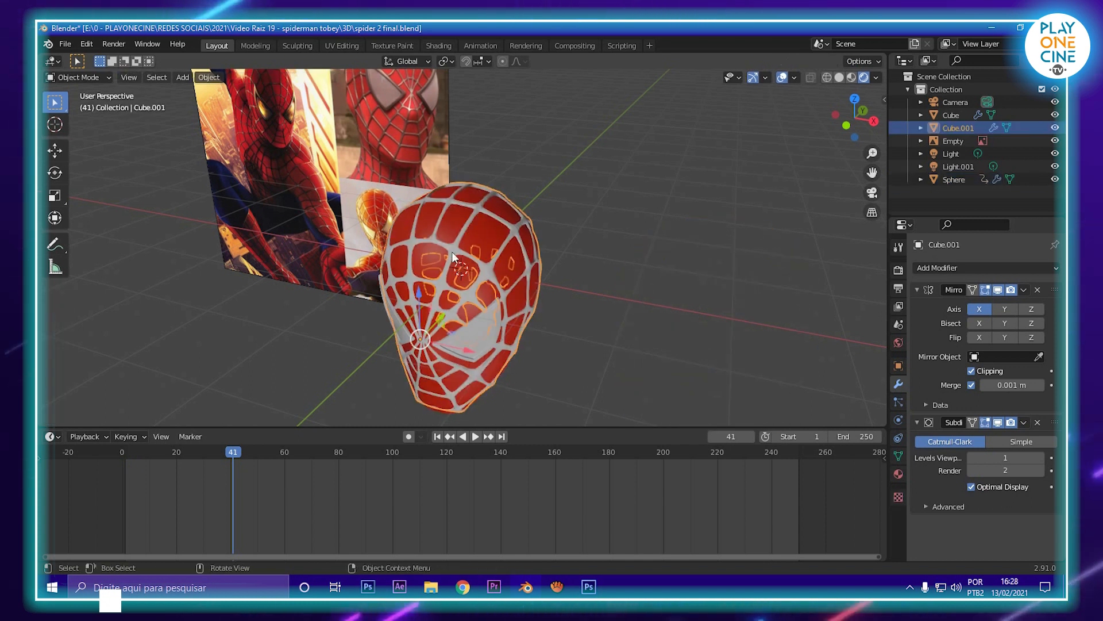
# - Move the red head sideways clear of the web and open the web's mesh for editing at the forehead openings
pyautogui.click(477, 243)
pyautogui.moveTo(516, 287); pyautogui.dragTo(799, 310)
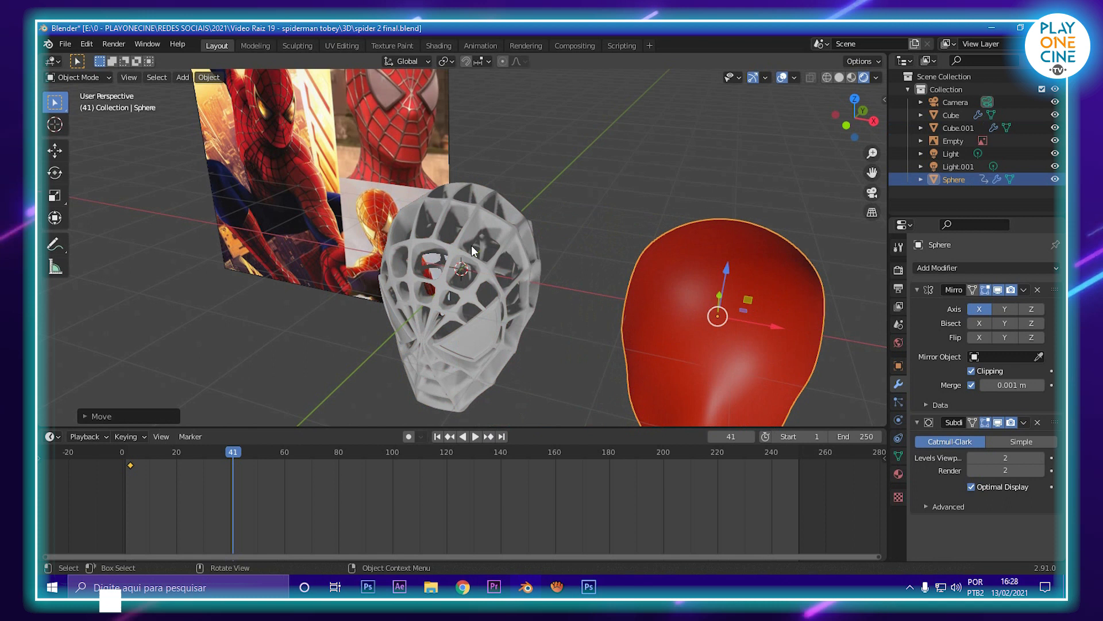
pyautogui.click(473, 249)
pyautogui.press('Tab')
pyautogui.scroll(3, 430, 246)
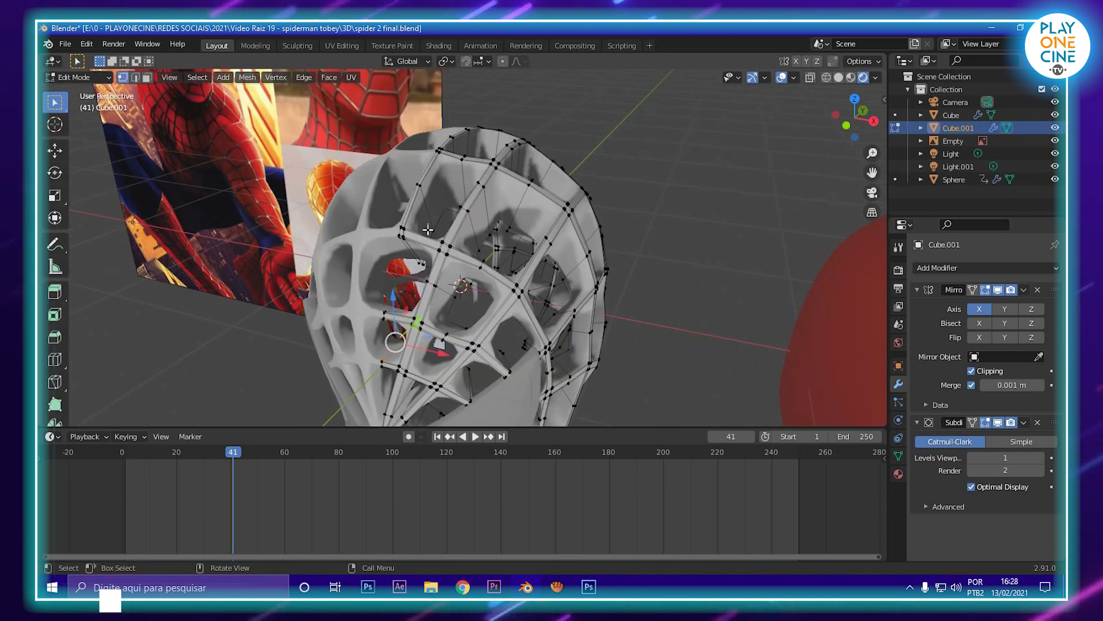
pyautogui.scroll(5, 428, 230)
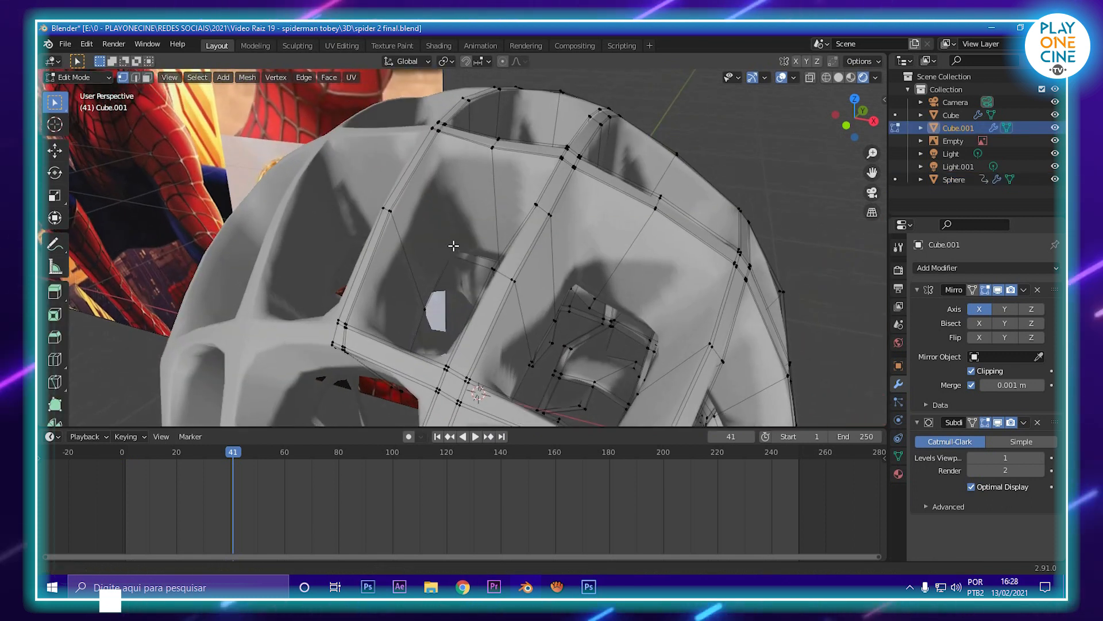
pyautogui.scroll(-3, 453, 246)
pyautogui.scroll(3, 489, 173)
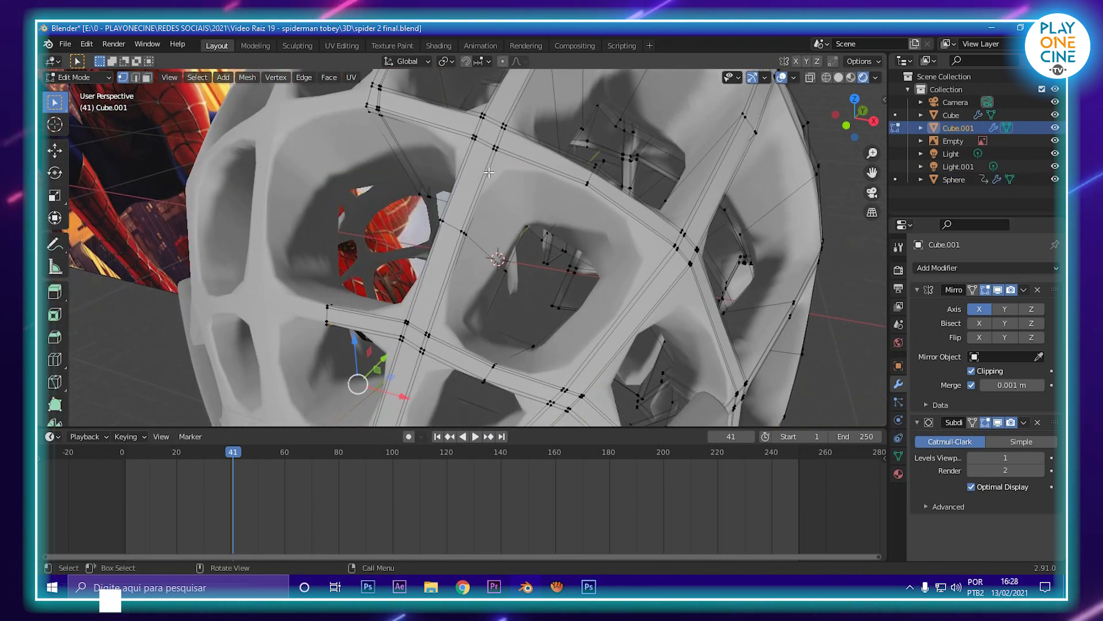
# - Set the web's viewport subdivision level to 0 and add a loop cut inside the forehead opening beside the centre, close to the outer surface
pyautogui.click(504, 208)
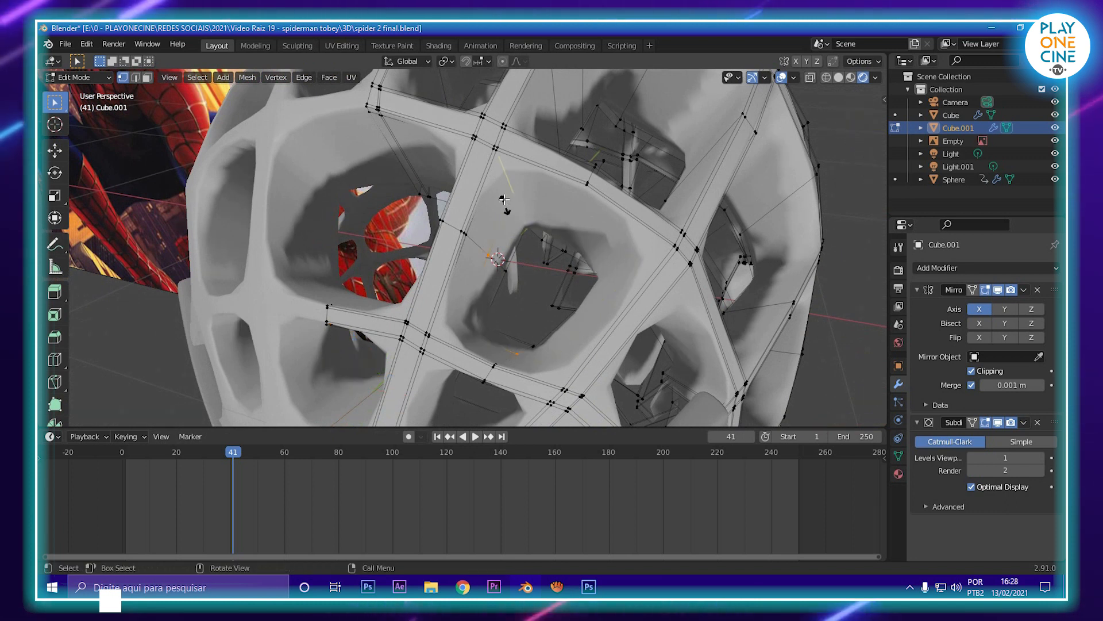
pyautogui.click(541, 165)
pyautogui.click(972, 458)
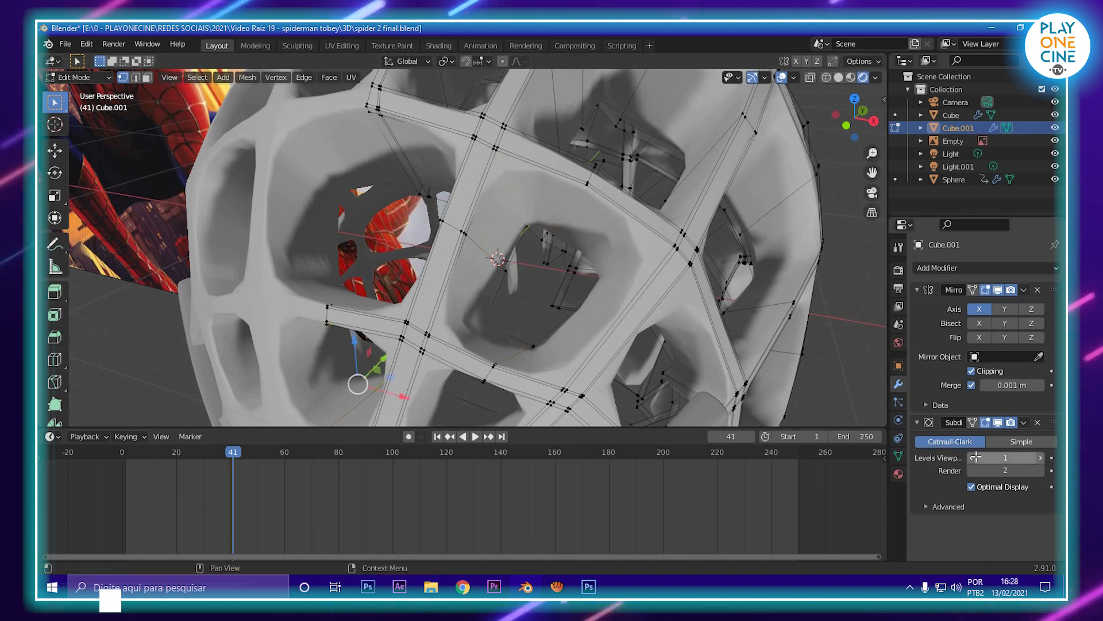
pyautogui.click(508, 203)
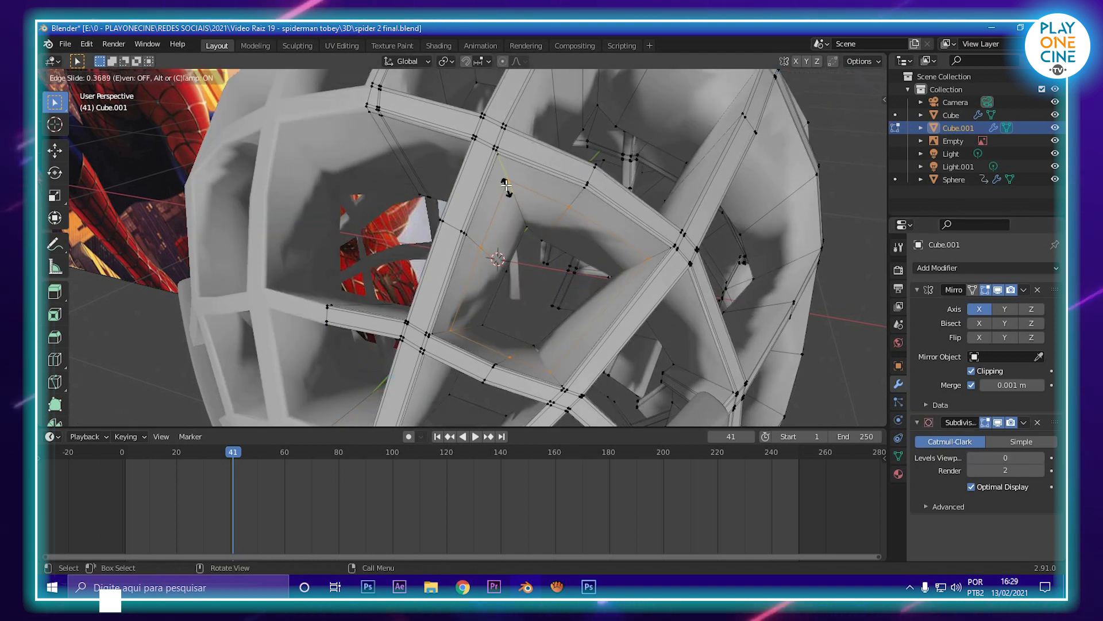
pyautogui.click(454, 172)
# - Add a loop cut inside the central forehead opening and a further one inside the neighbouring opening, close to the outer surface
pyautogui.click(416, 147)
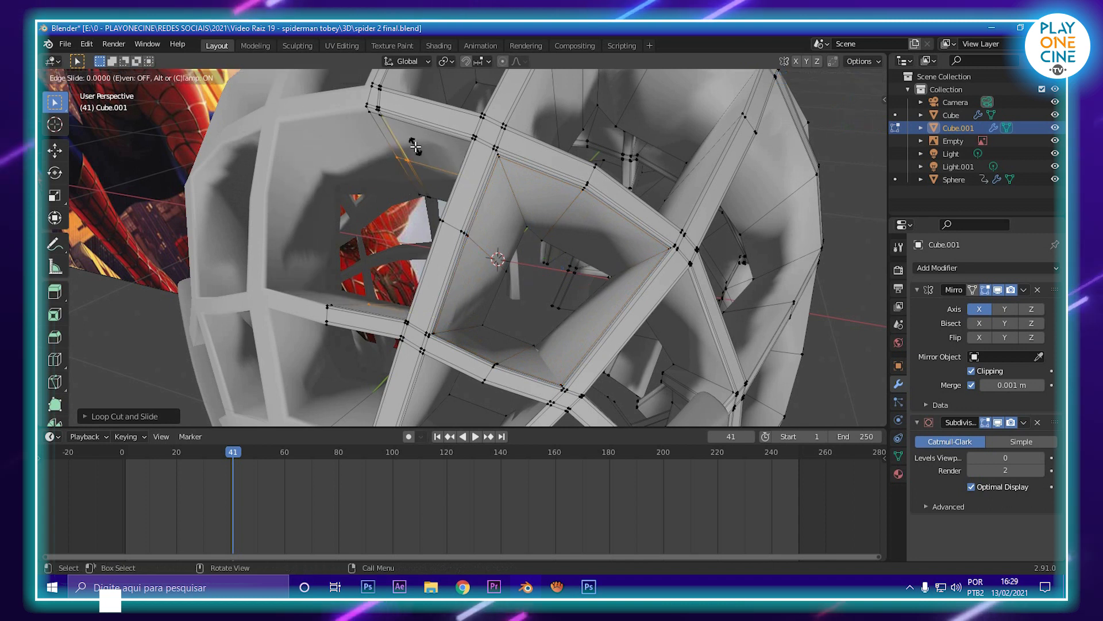
pyautogui.click(408, 103)
pyautogui.moveTo(408, 103); pyautogui.dragTo(494, 216, button='middle')
pyautogui.hotkey('ctrl', 'r')
pyautogui.click(511, 163)
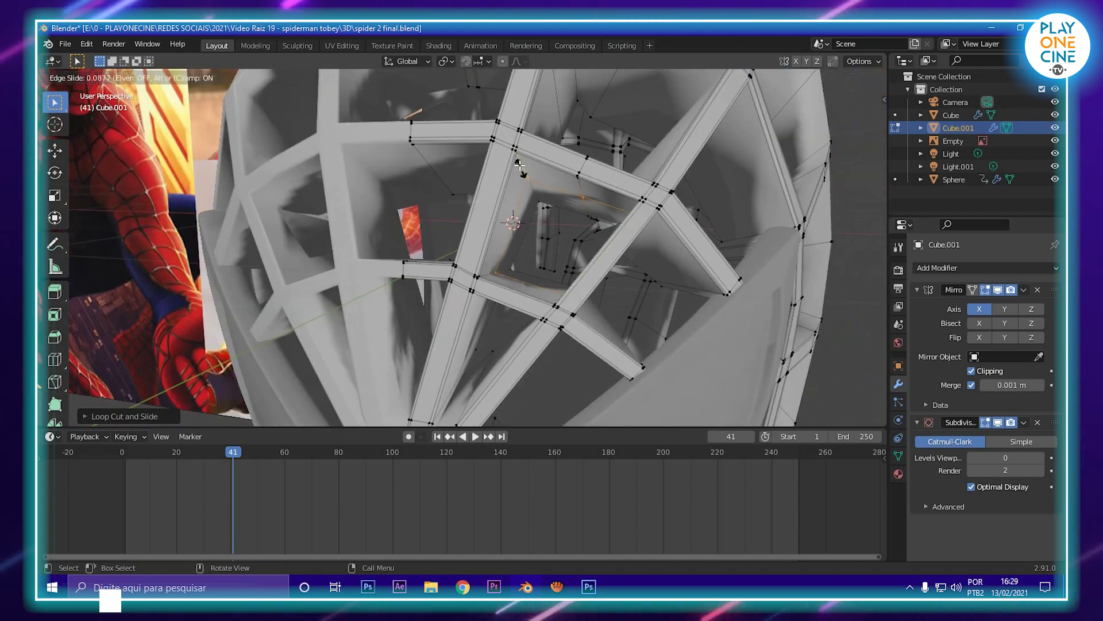
pyautogui.click(513, 154)
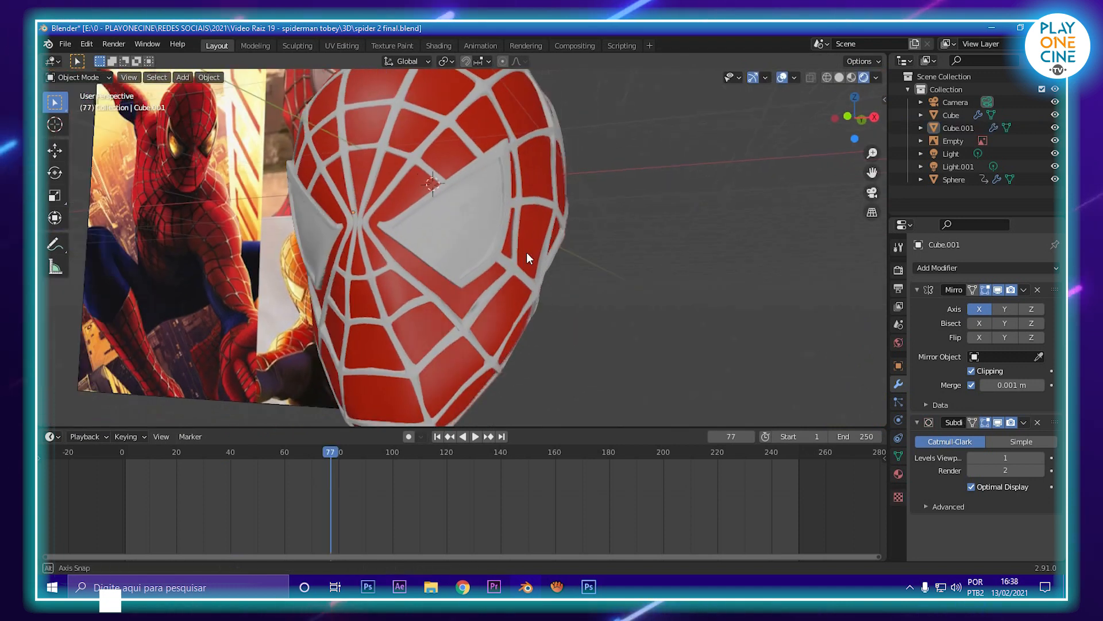
# - Hide the reference image so that only the mask remains in the viewport
pyautogui.moveTo(527, 253); pyautogui.dragTo(538, 305, button='middle')
pyautogui.click(343, 243)
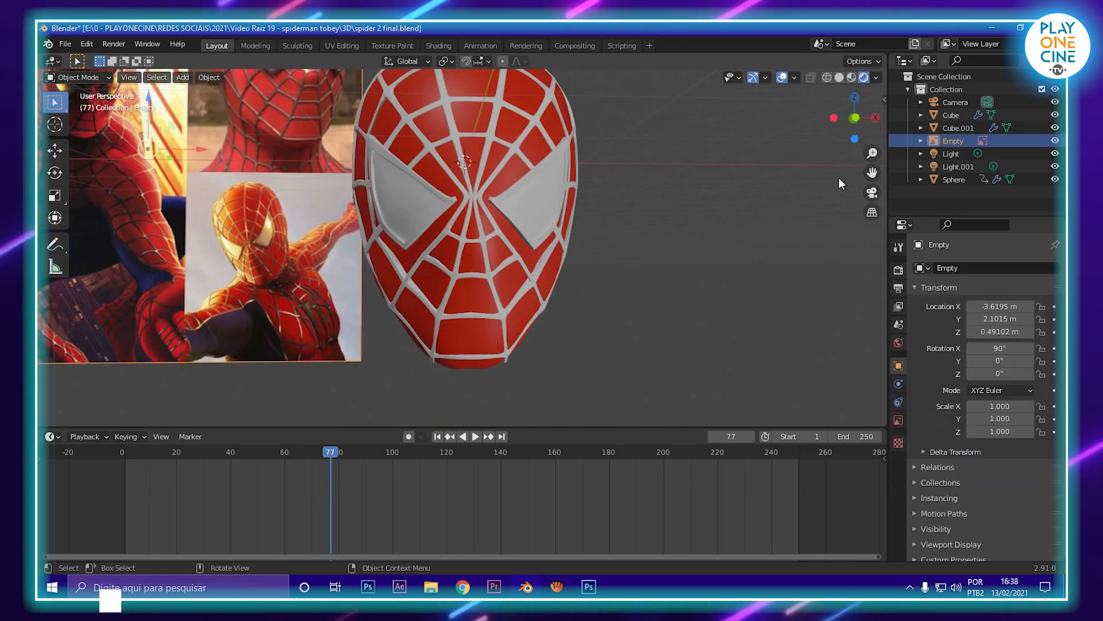
pyautogui.click(1056, 139)
pyautogui.scroll(3, 532, 221)
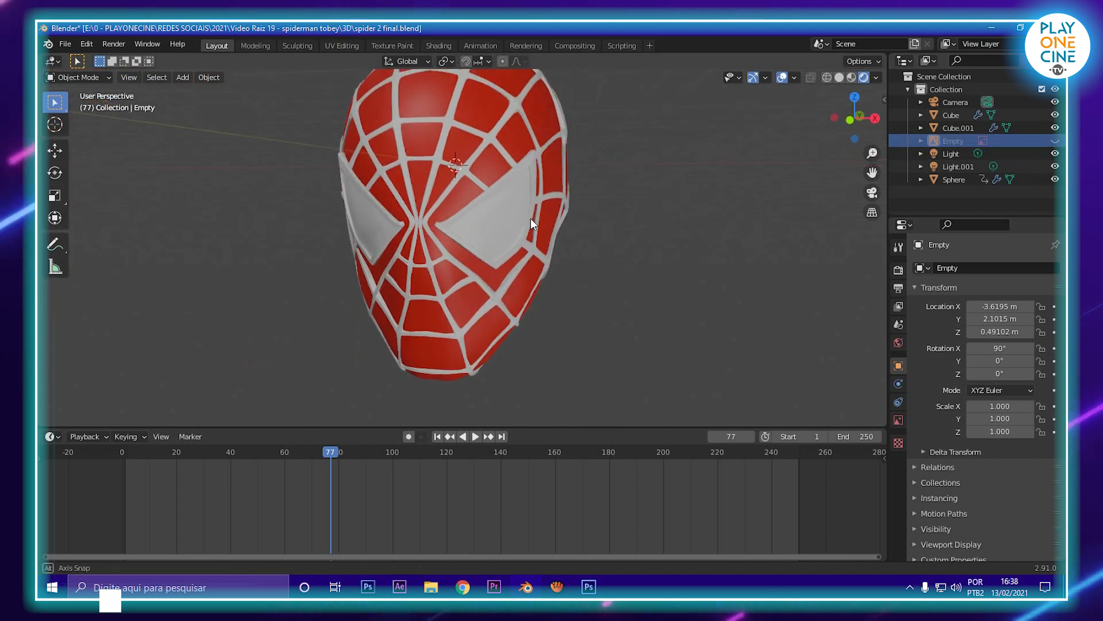
pyautogui.scroll(-3, 448, 256)
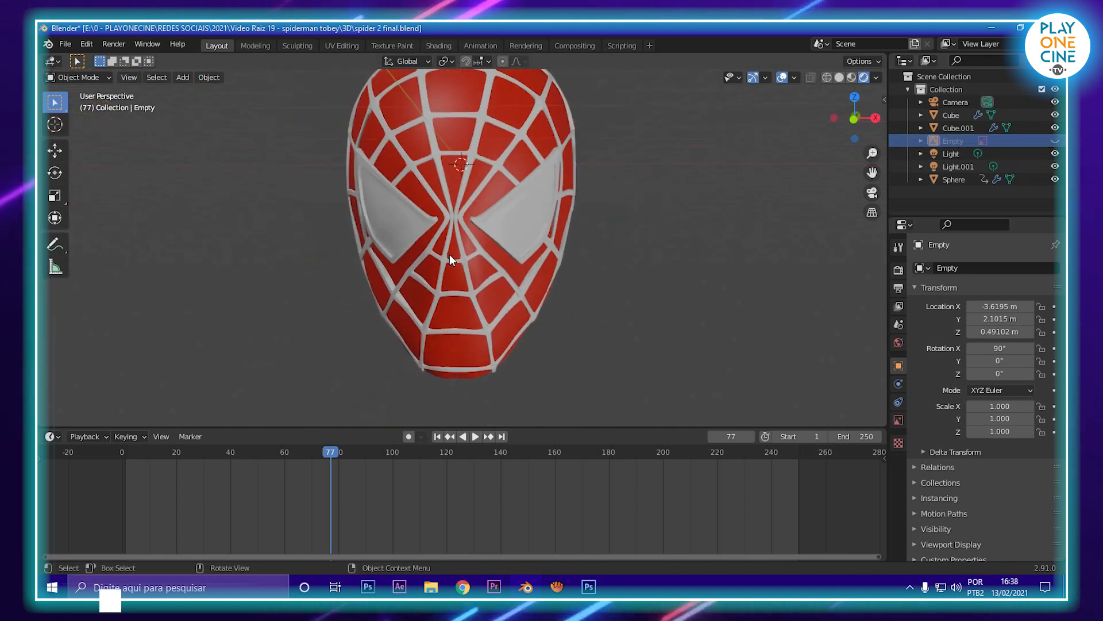
pyautogui.moveTo(449, 256); pyautogui.dragTo(440, 262, button='middle')
pyautogui.scroll(3, 440, 261)
pyautogui.keyDown('shift'); pyautogui.moveTo(492, 223); pyautogui.dragTo(432, 146, button='middle'); pyautogui.keyUp('shift')
pyautogui.click(478, 234)
pyautogui.press('Tab')
pyautogui.click(443, 231)
pyautogui.press('Tab')
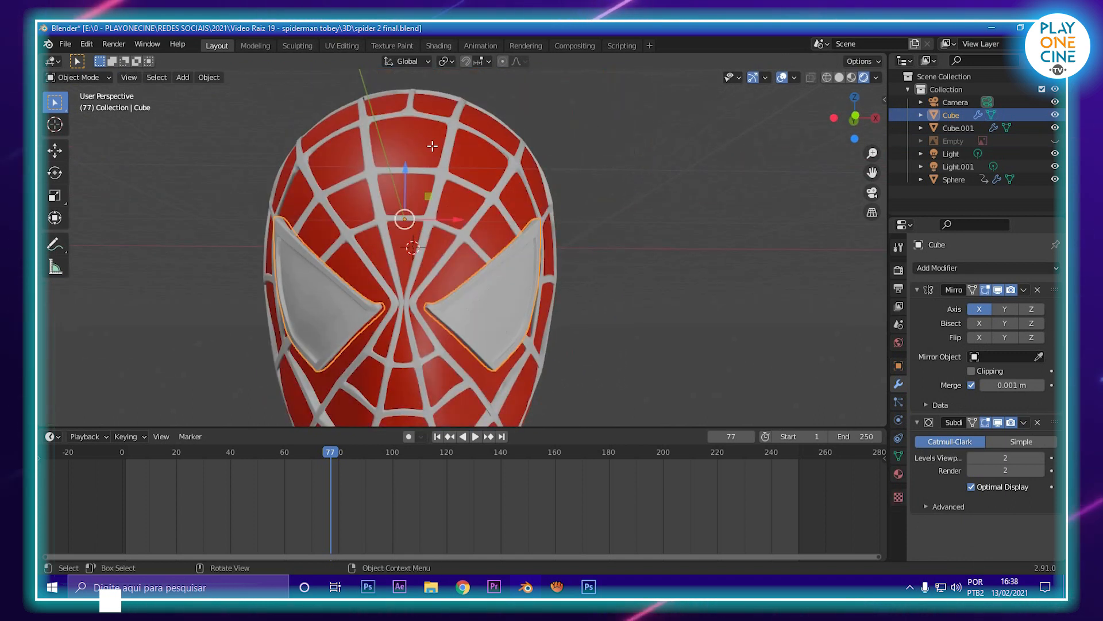
pyautogui.keyDown('shift'); pyautogui.moveTo(438, 284); pyautogui.dragTo(441, 236, button='middle'); pyautogui.keyUp('shift')
pyautogui.click(419, 253)
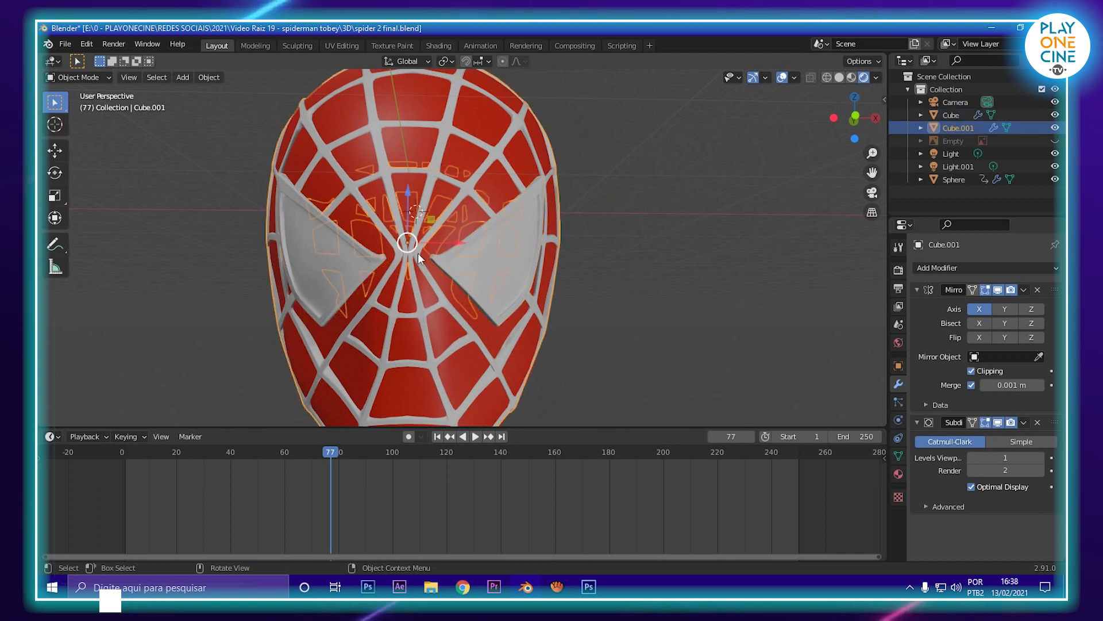
pyautogui.click(435, 360)
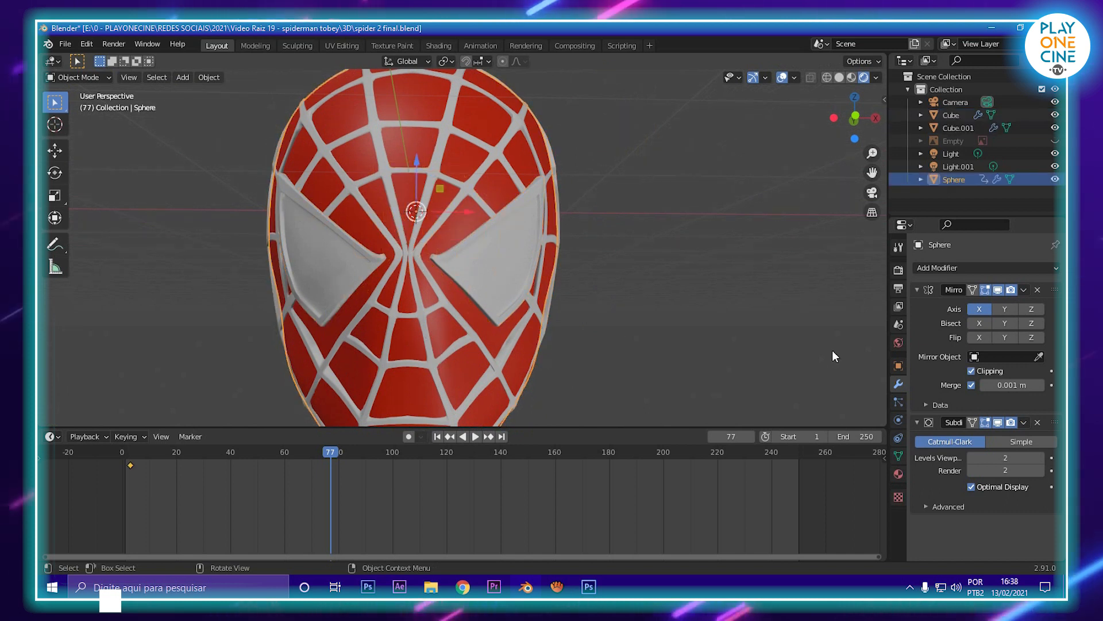
# - Darken the world background colour to near black
pyautogui.click(898, 343)
pyautogui.click(998, 352)
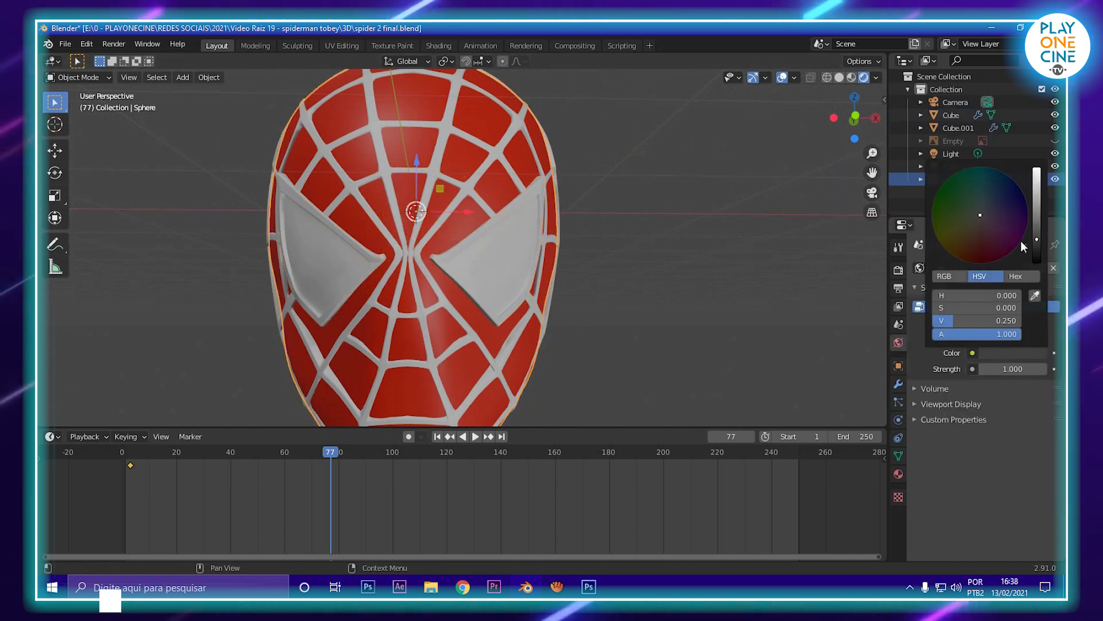
pyautogui.click(1036, 250)
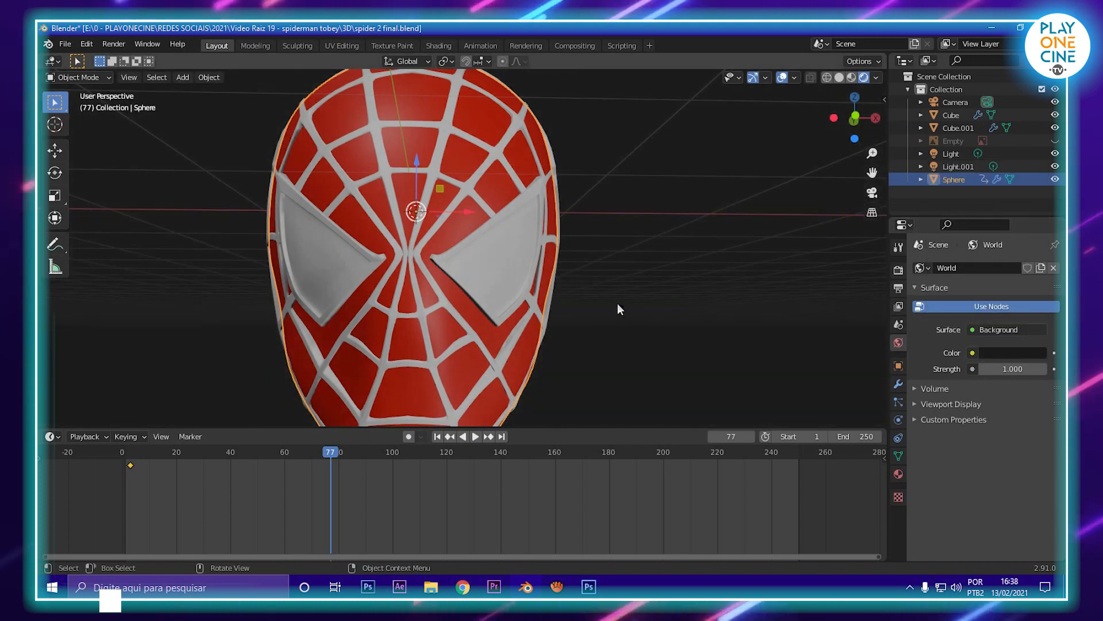
# - Create a new material on the web and expand its preview and surface settings
pyautogui.scroll(4, 603, 250)
pyautogui.scroll(-5, 488, 270)
pyautogui.scroll(4, 481, 278)
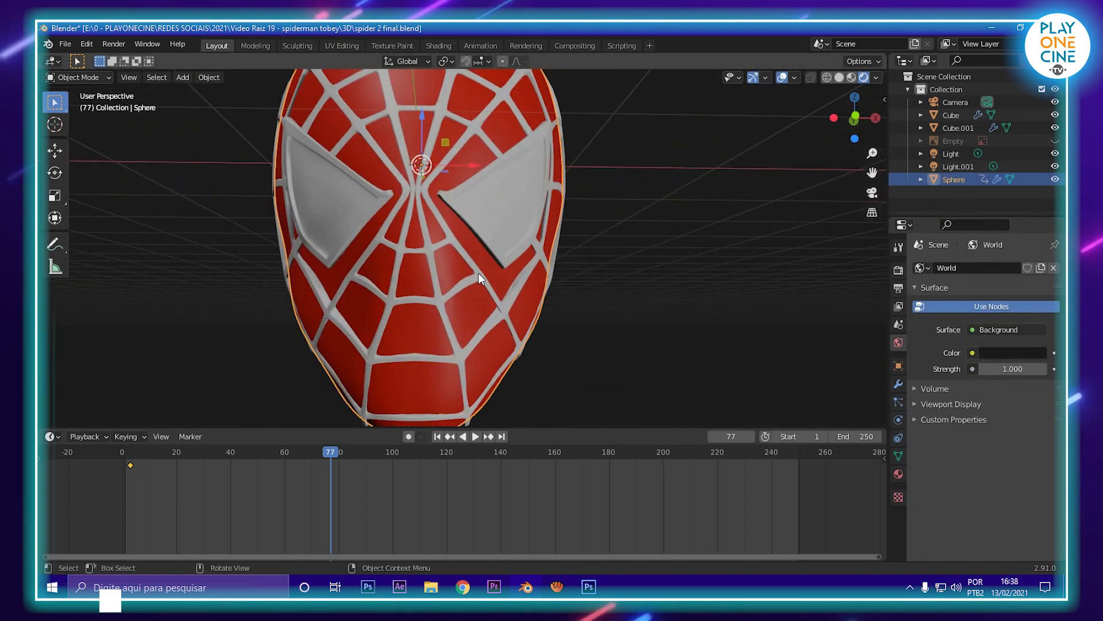
pyautogui.click(478, 273)
pyautogui.click(898, 474)
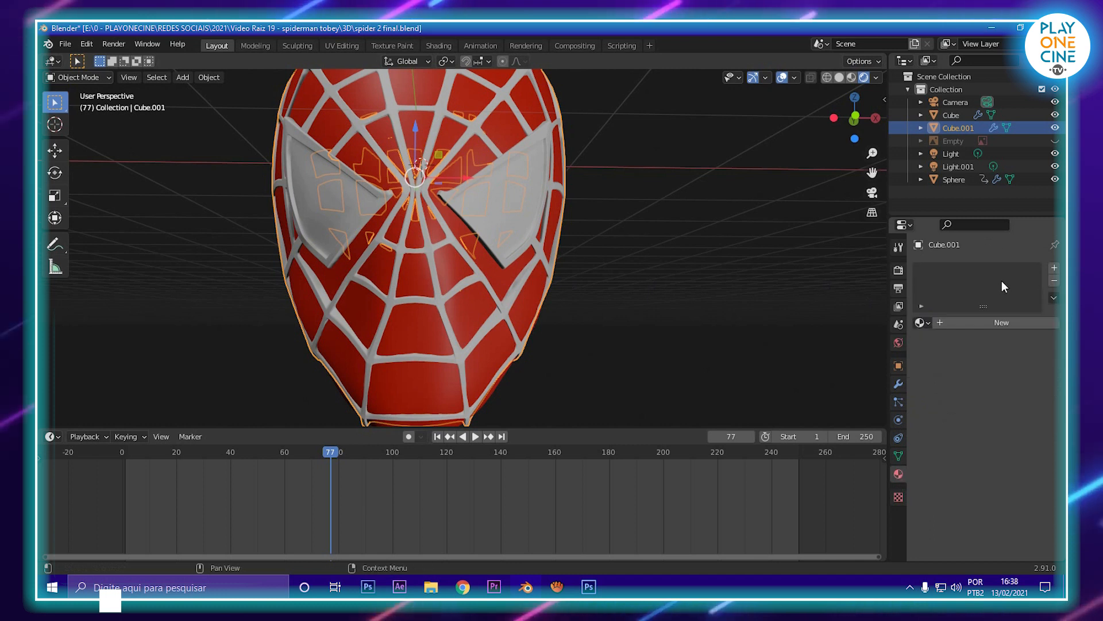
pyautogui.click(1009, 322)
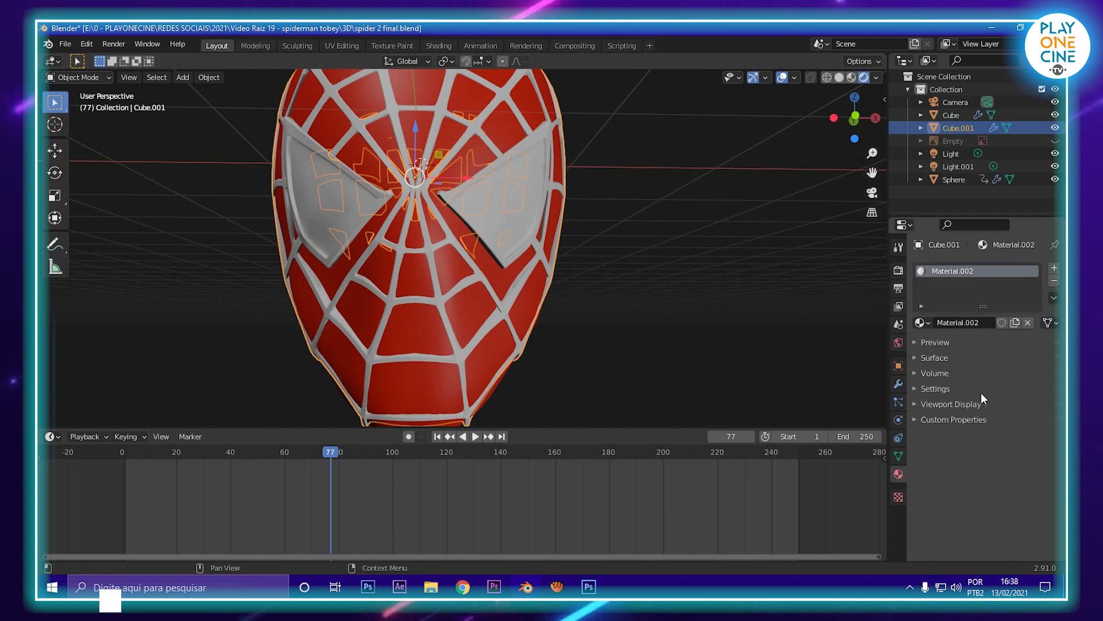
pyautogui.click(919, 341)
pyautogui.click(917, 471)
pyautogui.scroll(-2, 964, 495)
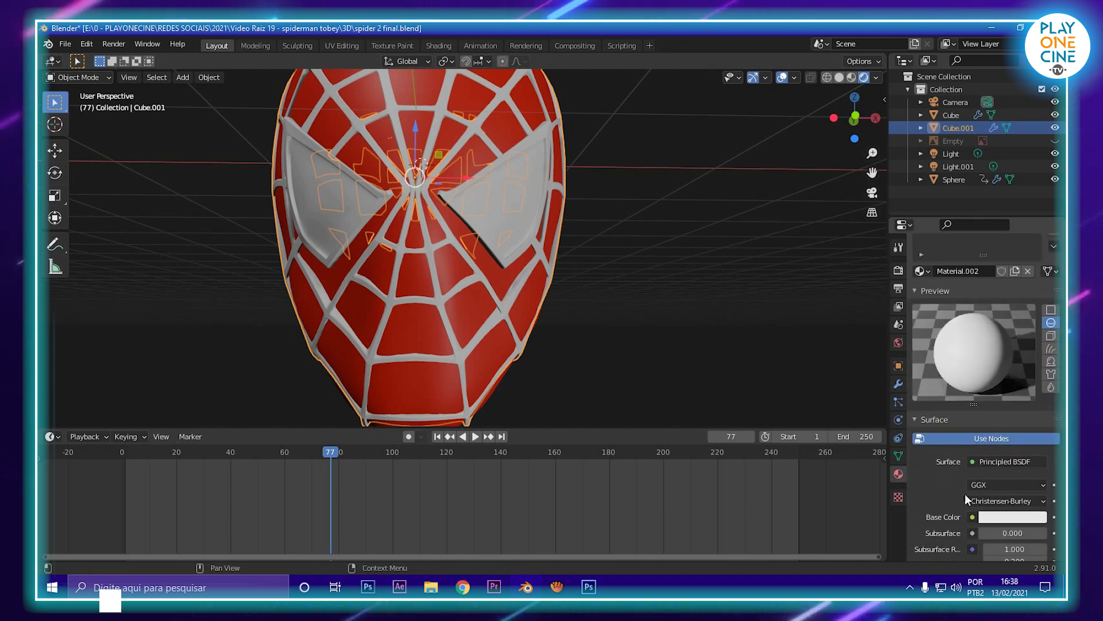
# - Set the web material's base colour to a grey with value 0.727 and its subsurface to 0.037
pyautogui.click(1019, 519)
pyautogui.moveTo(1036, 366); pyautogui.dragTo(1039, 359)
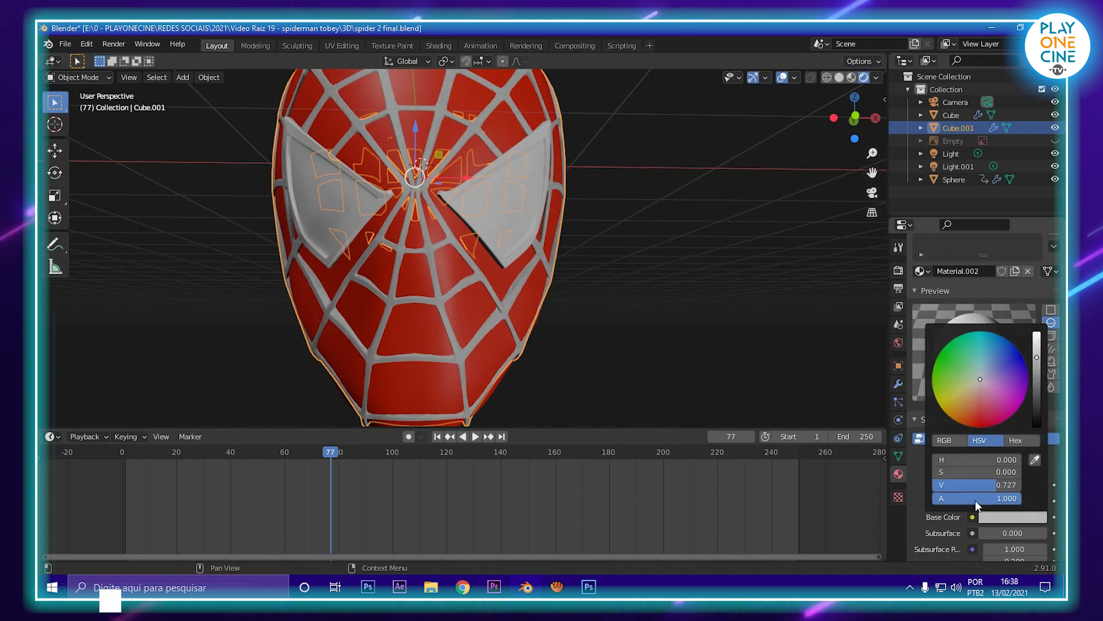
pyautogui.moveTo(1001, 533)
pyautogui.mouseDown()
pyautogui.moveTo(1021, 532)
pyautogui.moveTo(1008, 533)
pyautogui.mouseUp()
# - Select the eye object on the mask and create a new material for it
pyautogui.scroll(2, 659, 284)
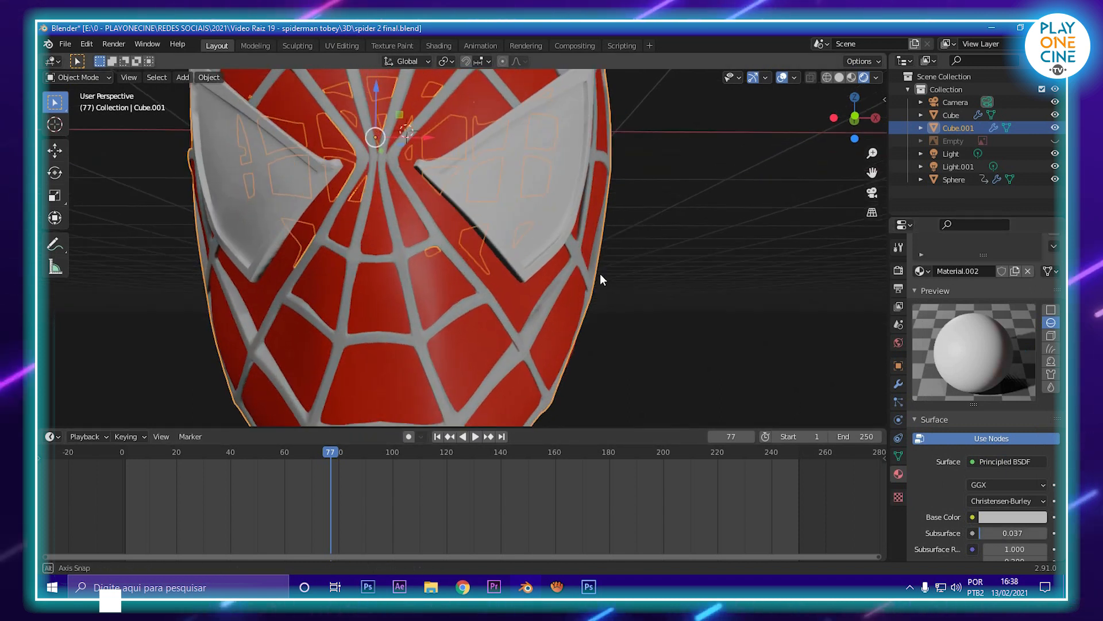
pyautogui.moveTo(600, 274); pyautogui.dragTo(595, 285, button='middle')
pyautogui.click(579, 226)
pyautogui.click(560, 209)
pyautogui.keyDown('shift'); pyautogui.moveTo(560, 209); pyautogui.dragTo(497, 253, button='middle'); pyautogui.keyUp('shift')
pyautogui.scroll(4, 498, 259)
pyautogui.press('Tab')
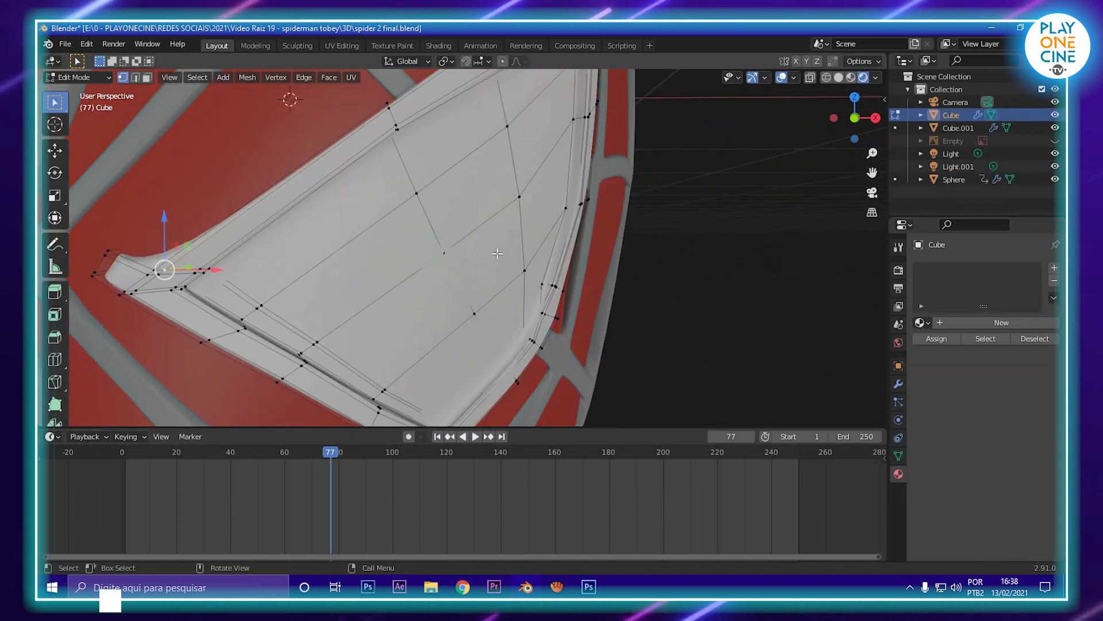
pyautogui.press('Tab')
pyautogui.click(960, 322)
# - Darken the base colour of the eye object's new material to near black
pyautogui.scroll(-3, 954, 490)
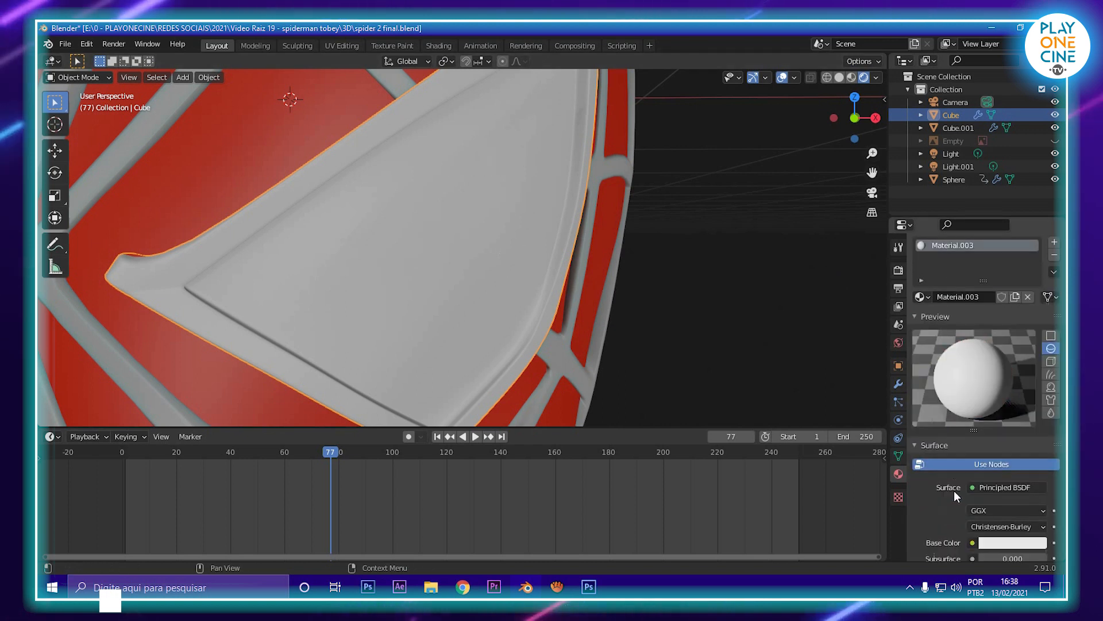
pyautogui.click(991, 491)
pyautogui.click(1036, 386)
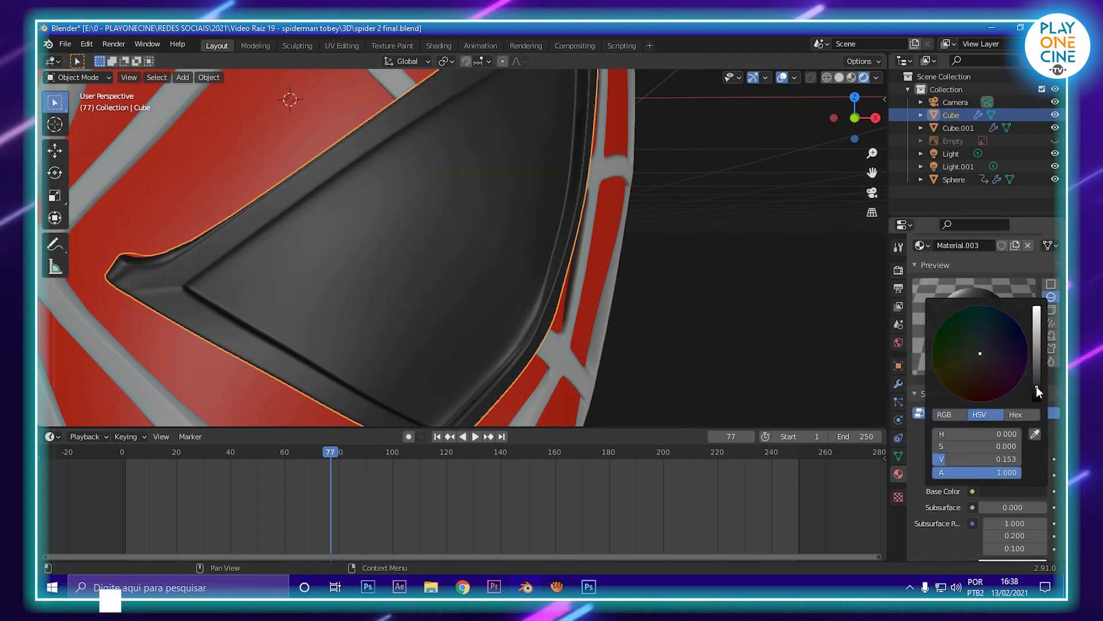
# - Enter mesh editing on the eye and select the upper and middle faces of the lens inside the frame
pyautogui.scroll(-6, 620, 309)
pyautogui.moveTo(619, 309); pyautogui.dragTo(546, 295, button='middle')
pyautogui.scroll(4, 477, 247)
pyautogui.press('Tab')
pyautogui.moveTo(470, 246)
pyautogui.mouseDown(button='middle')
pyautogui.moveTo(426, 241)
pyautogui.moveTo(485, 238)
pyautogui.mouseUp(button='middle')
pyautogui.scroll(3, 485, 239)
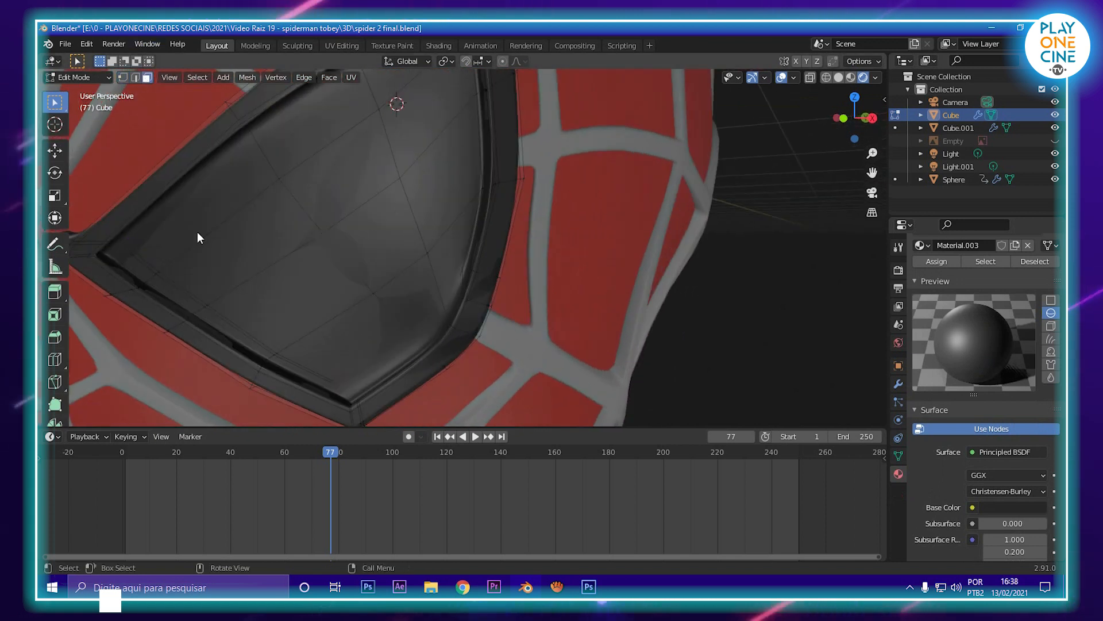
pyautogui.keyDown('alt'); pyautogui.click(145, 283); pyautogui.keyUp('alt')
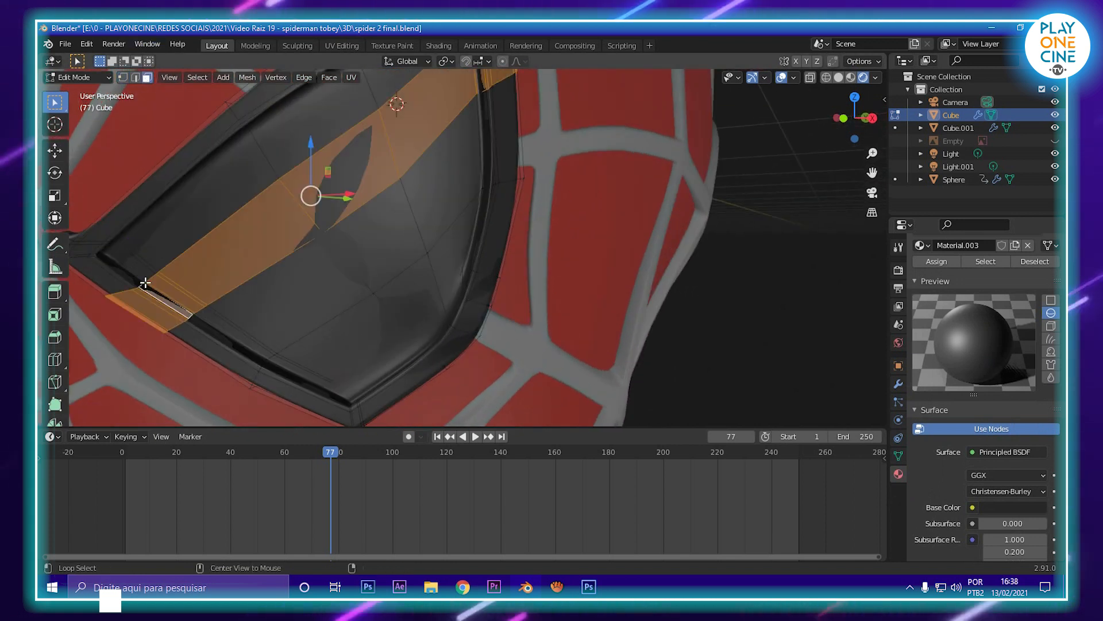
pyautogui.click(140, 225)
pyautogui.keyDown('shift'); pyautogui.moveTo(145, 257); pyautogui.dragTo(244, 288); pyautogui.keyUp('shift')
pyautogui.keyDown('shift'); pyautogui.moveTo(282, 129); pyautogui.dragTo(436, 198); pyautogui.keyUp('shift')
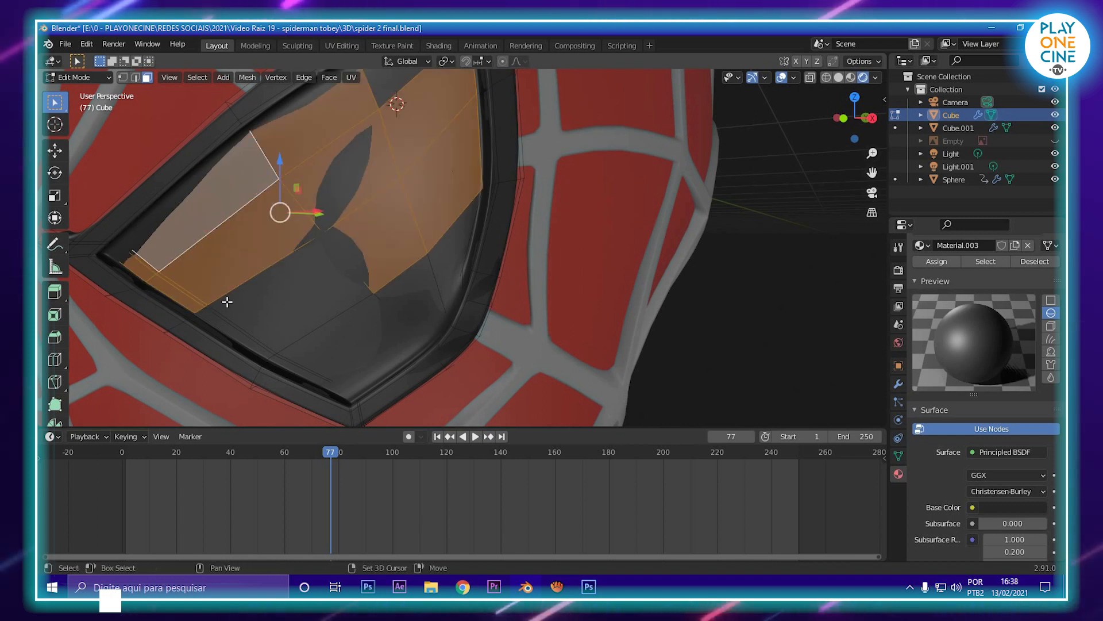
# - Extend the face selection to the lower and outer faces of the eye lens
pyautogui.keyDown('shift'); pyautogui.click(300, 335); pyautogui.keyUp('shift')
pyautogui.keyDown('shift'); pyautogui.moveTo(280, 345); pyautogui.dragTo(359, 365); pyautogui.keyUp('shift')
pyautogui.moveTo(387, 269); pyautogui.dragTo(389, 137, button='middle')
pyautogui.moveTo(415, 149); pyautogui.dragTo(485, 309)
pyautogui.keyDown('shift'); pyautogui.moveTo(322, 204); pyautogui.dragTo(421, 313); pyautogui.keyUp('shift')
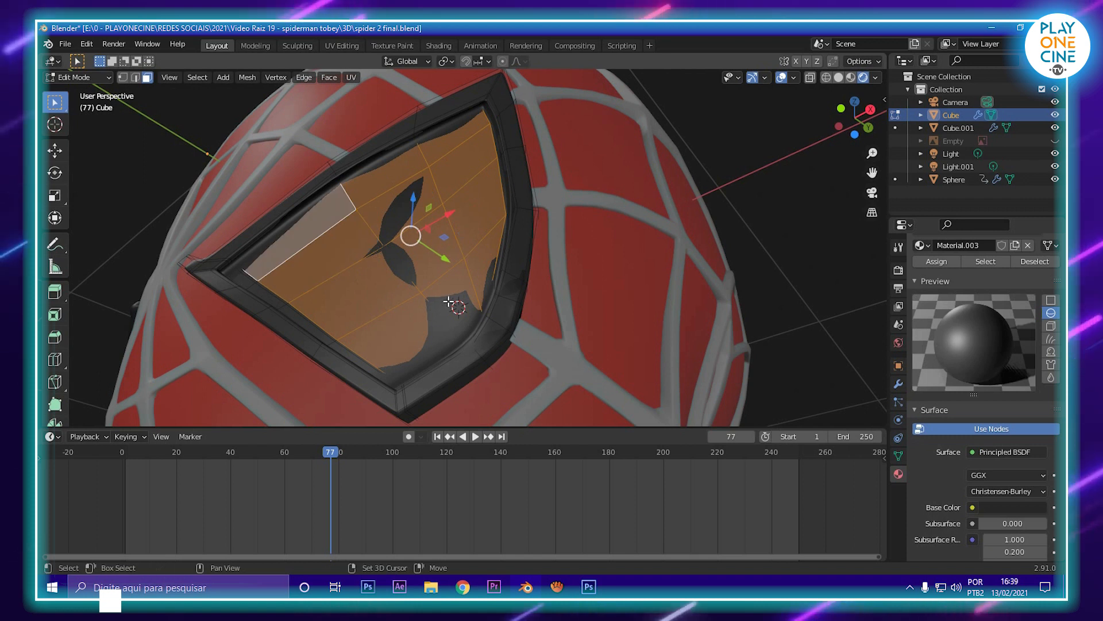
pyautogui.scroll(3, 957, 277)
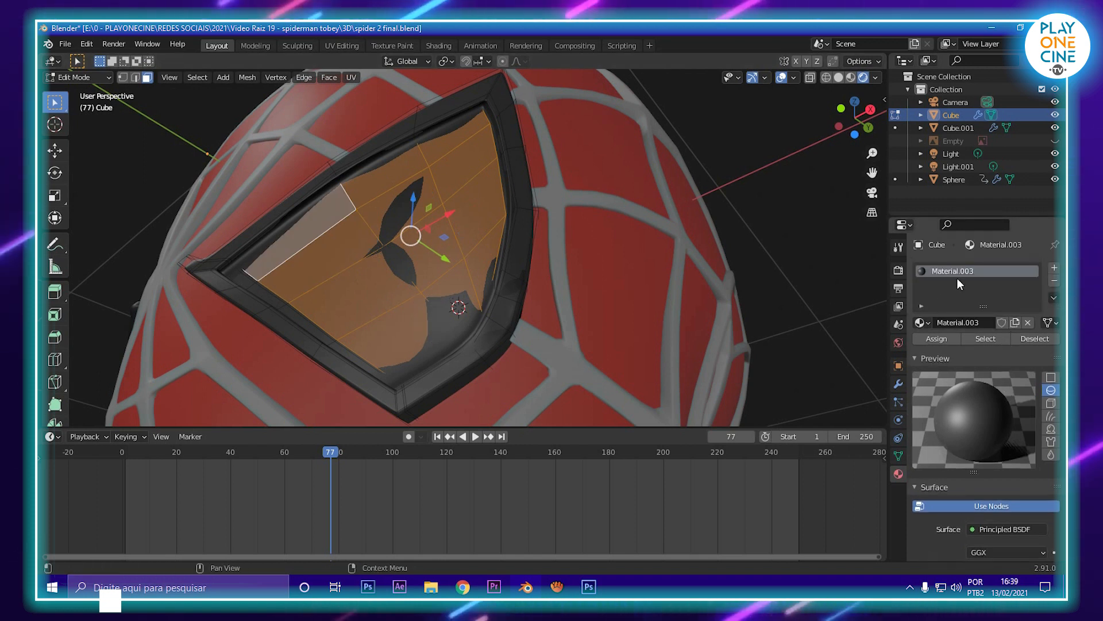
pyautogui.moveTo(579, 308); pyautogui.dragTo(567, 260, button='middle')
pyautogui.scroll(1, 530, 265)
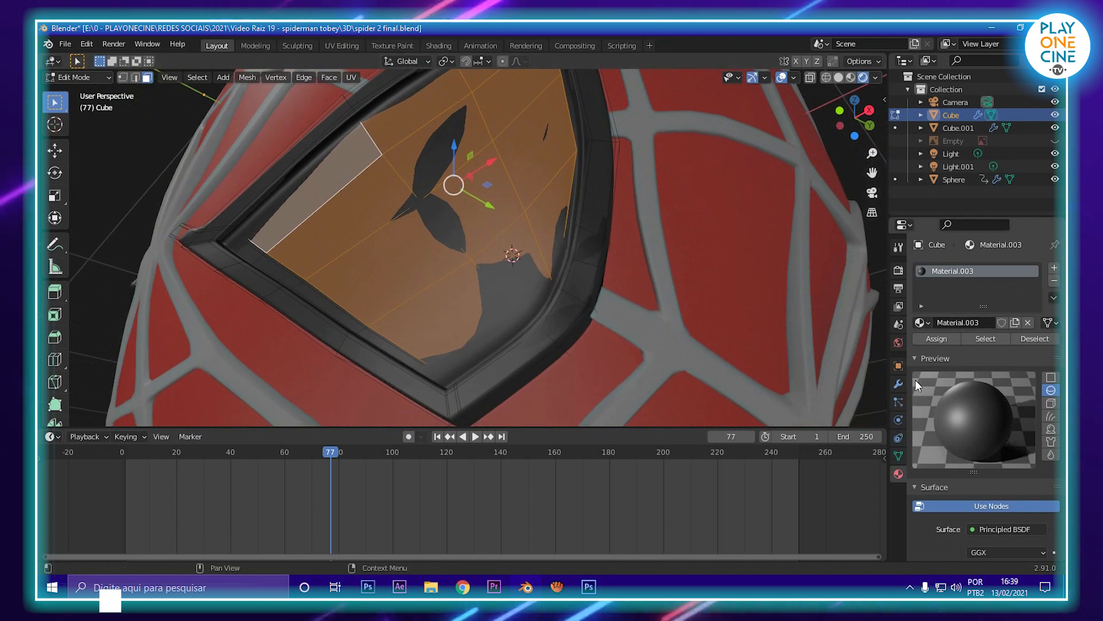
# - Set the viewport level of the eye's Subdivision modifier to 0
pyautogui.click(900, 386)
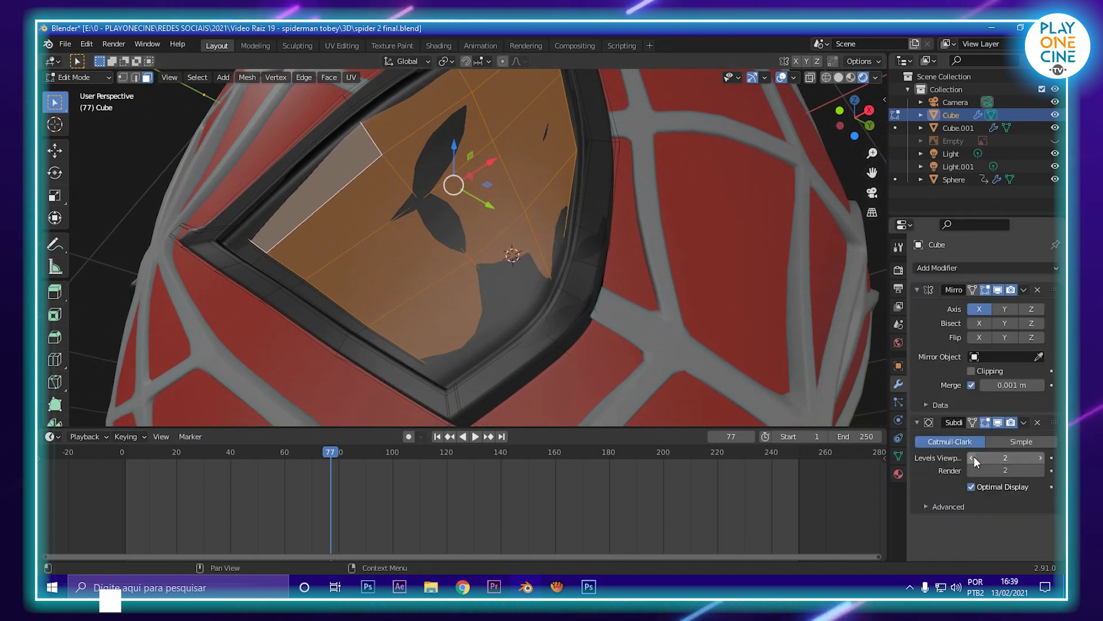
pyautogui.click(973, 457)
pyautogui.click(973, 458)
# - Add the narrow border faces along the lens's lower edge to the selection
pyautogui.moveTo(532, 163); pyautogui.dragTo(534, 221, button='middle')
pyautogui.keyDown('shift'); pyautogui.moveTo(534, 222); pyautogui.dragTo(559, 172, button='middle'); pyautogui.keyUp('shift')
pyautogui.scroll(1, 359, 250)
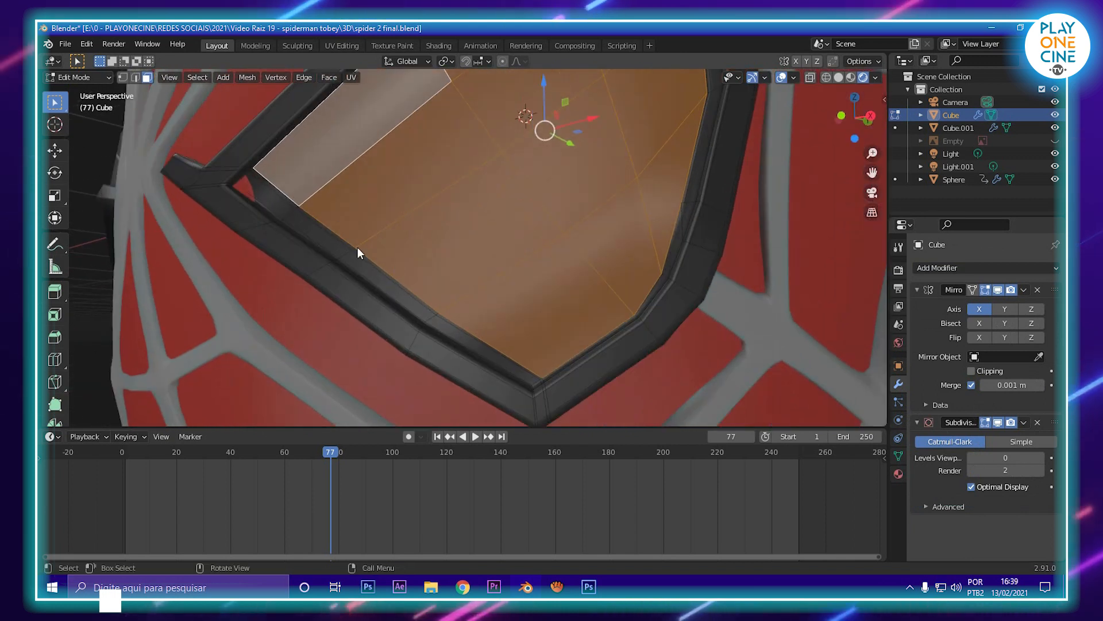
pyautogui.keyDown('shift'); pyautogui.click(259, 183); pyautogui.keyUp('shift')
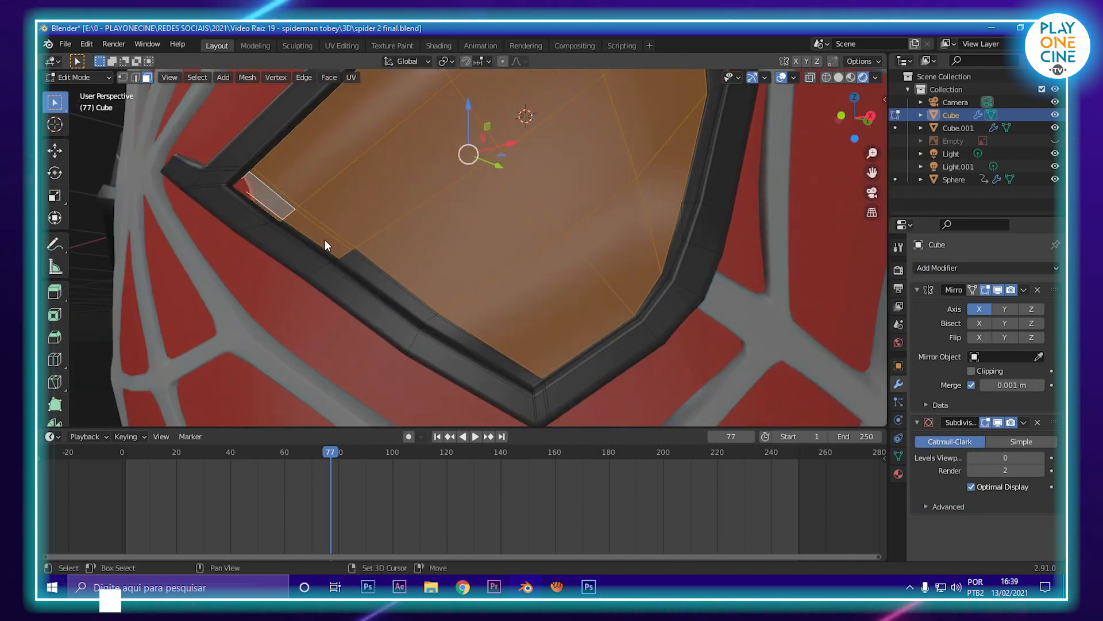
pyautogui.keyDown('shift'); pyautogui.click(309, 239); pyautogui.keyUp('shift')
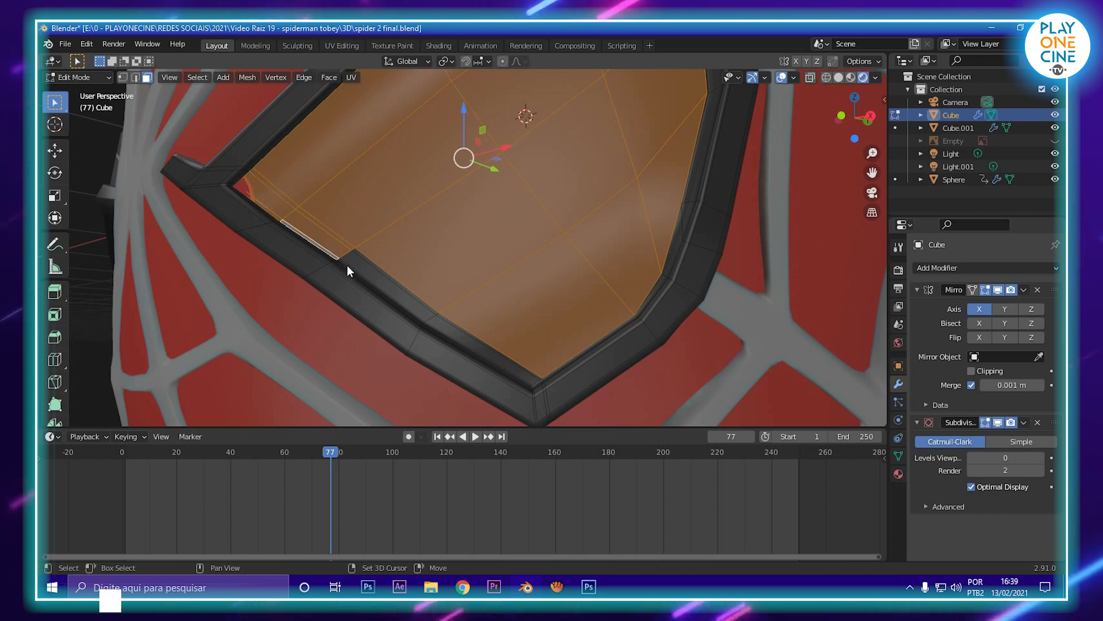
pyautogui.keyDown('shift'); pyautogui.click(348, 266); pyautogui.keyUp('shift')
pyautogui.keyDown('shift'); pyautogui.click(389, 278); pyautogui.keyUp('shift')
pyautogui.scroll(5, 453, 353)
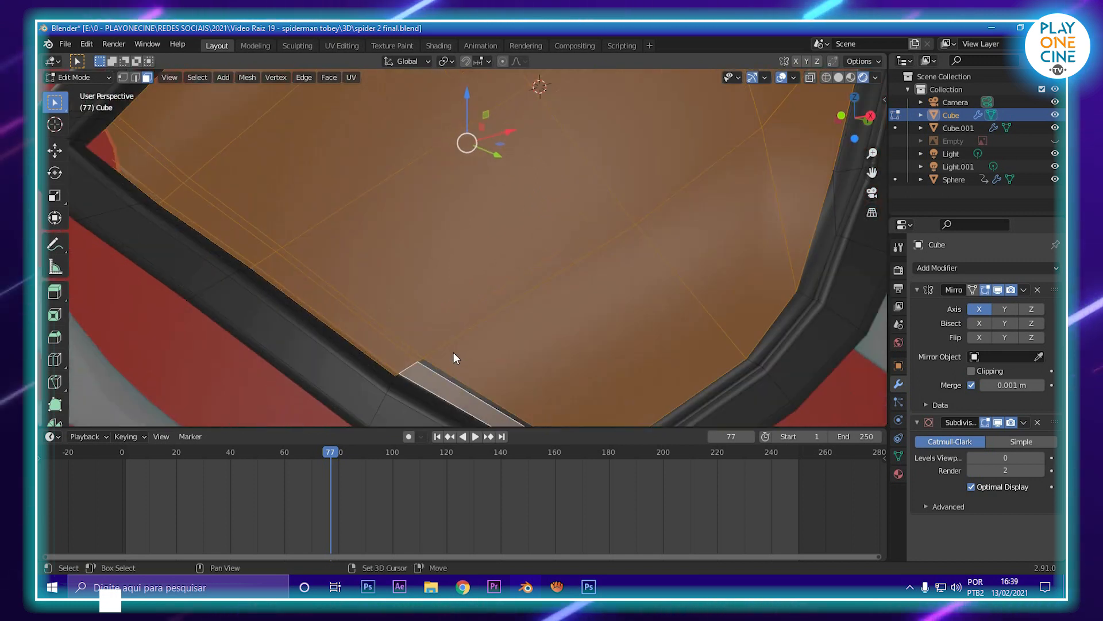
pyautogui.keyDown('shift'); pyautogui.click(351, 300); pyautogui.keyUp('shift')
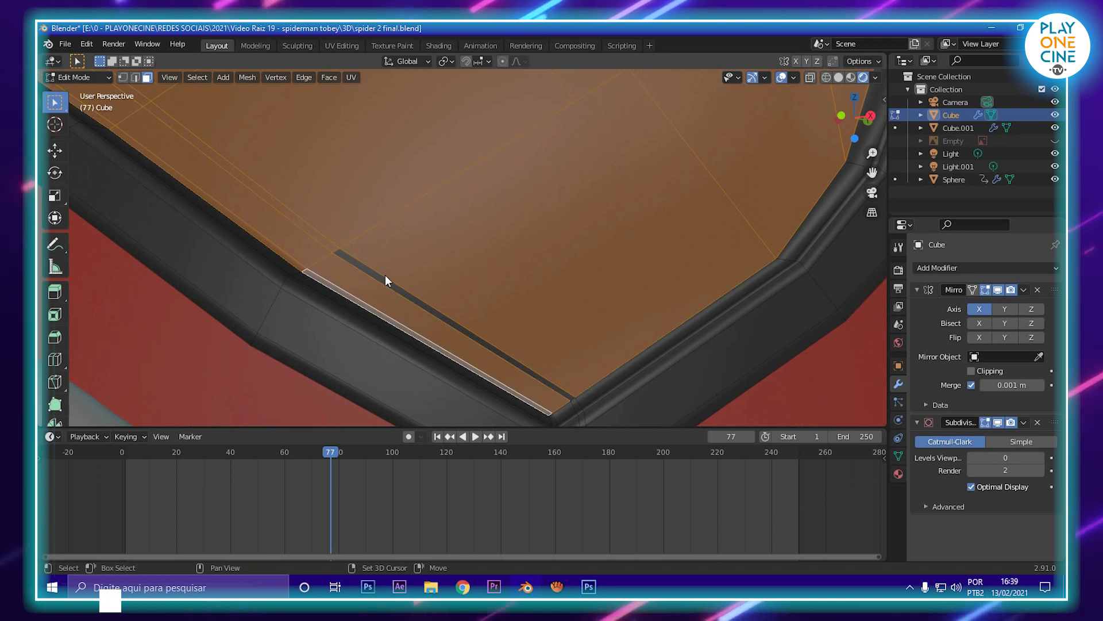
pyautogui.keyDown('shift'); pyautogui.click(381, 280); pyautogui.keyUp('shift')
# - Add the narrow border faces along the lens's outer edge to the selection
pyautogui.scroll(-6, 509, 191)
pyautogui.scroll(1, 509, 191)
pyautogui.keyDown('shift'); pyautogui.moveTo(561, 121); pyautogui.dragTo(432, 326, button='middle'); pyautogui.keyUp('shift')
pyautogui.scroll(2, 432, 325)
pyautogui.scroll(2, 461, 160)
pyautogui.keyDown('shift'); pyautogui.moveTo(461, 161); pyautogui.dragTo(473, 264, button='middle'); pyautogui.keyUp('shift')
pyautogui.scroll(1, 474, 263)
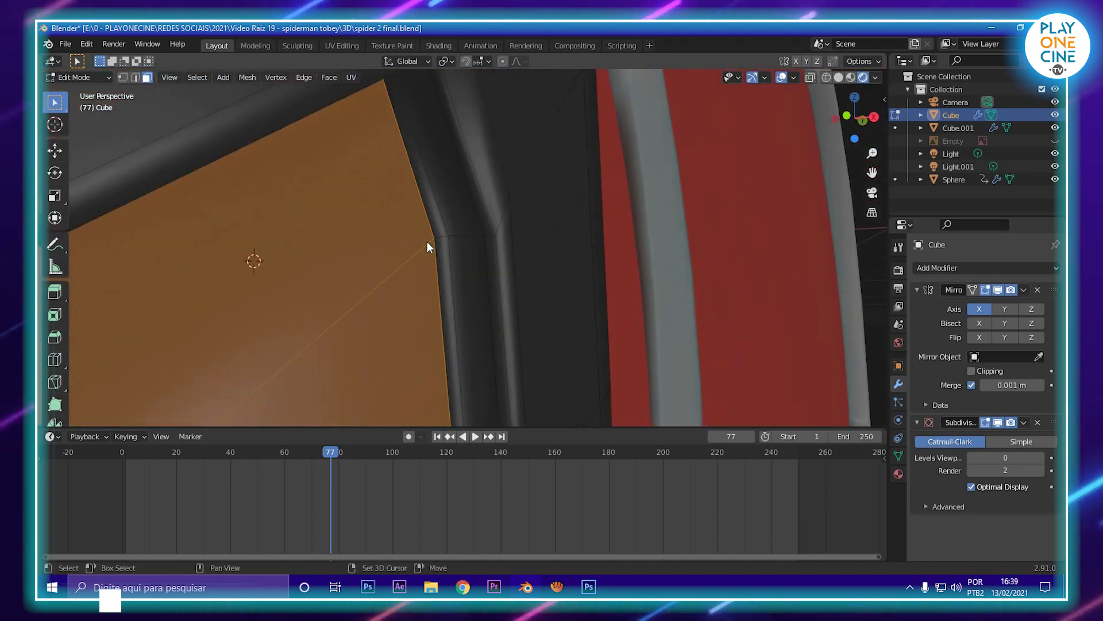
pyautogui.keyDown('shift'); pyautogui.click(444, 237); pyautogui.keyUp('shift')
pyautogui.scroll(-6, 488, 202)
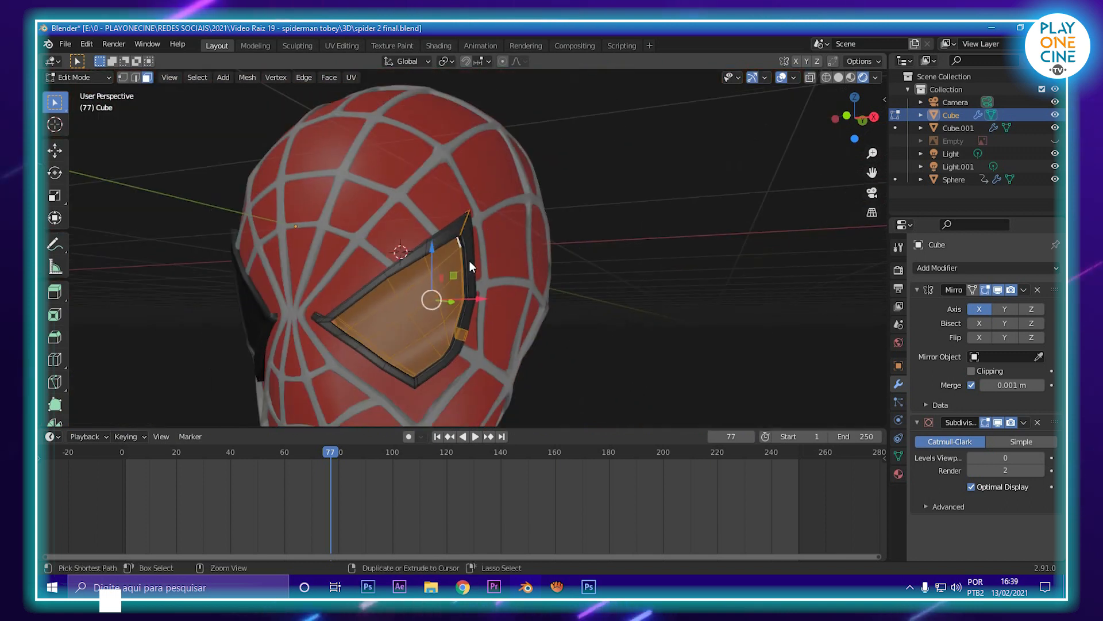
pyautogui.moveTo(469, 261); pyautogui.dragTo(488, 204, button='middle')
pyautogui.scroll(5, 488, 205)
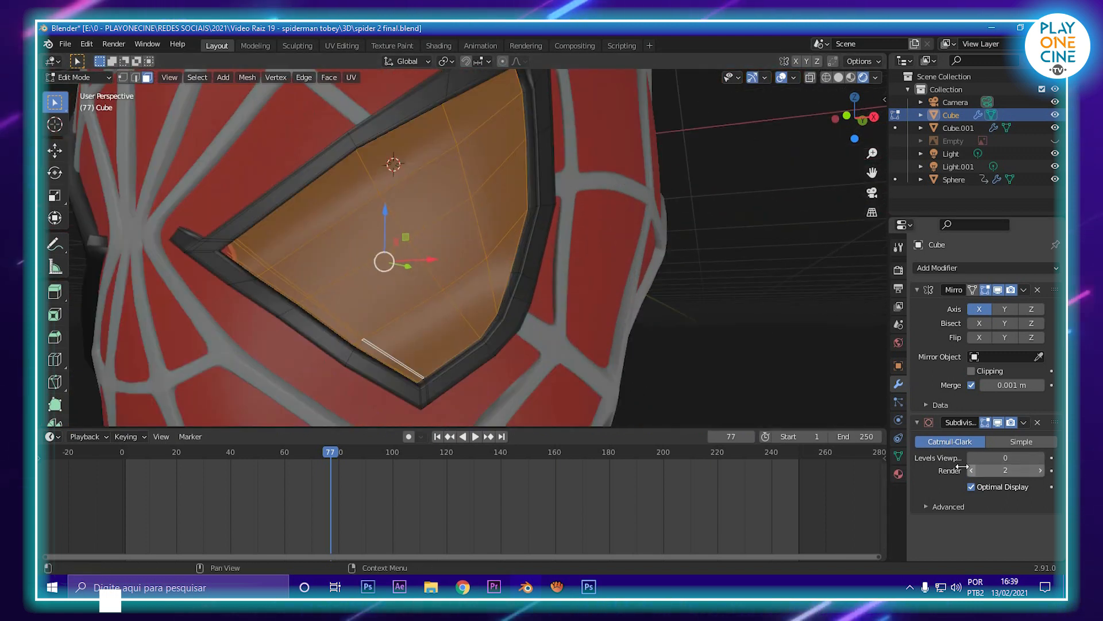
# - Add a second material slot with a new white material, assign it to the selected lens faces and leave mesh editing
pyautogui.click(898, 473)
pyautogui.click(1054, 269)
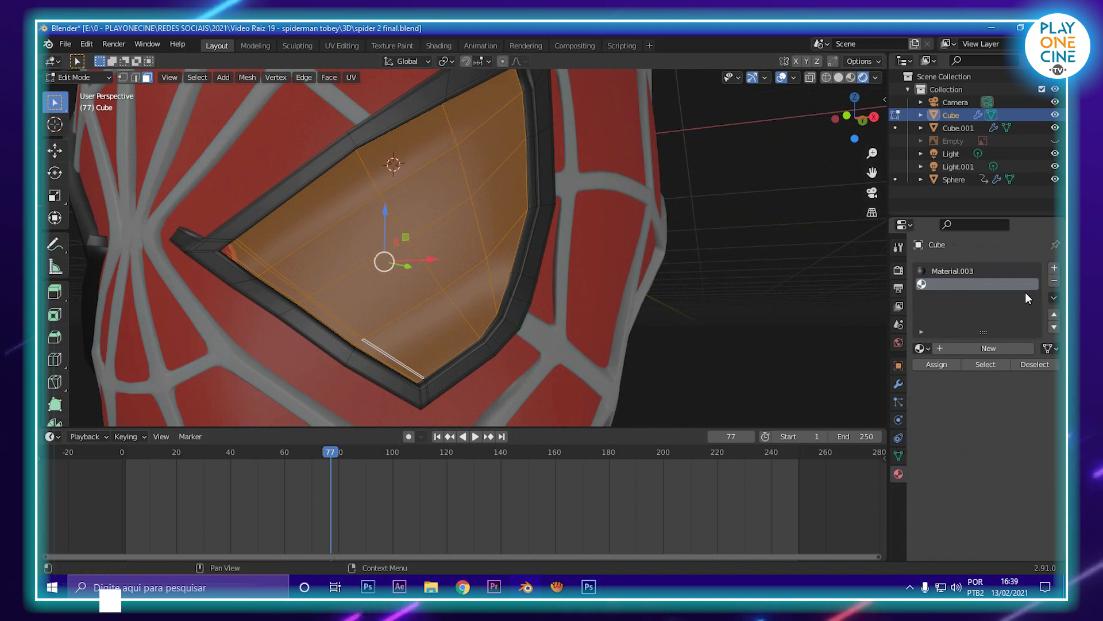
pyautogui.click(961, 350)
pyautogui.click(933, 364)
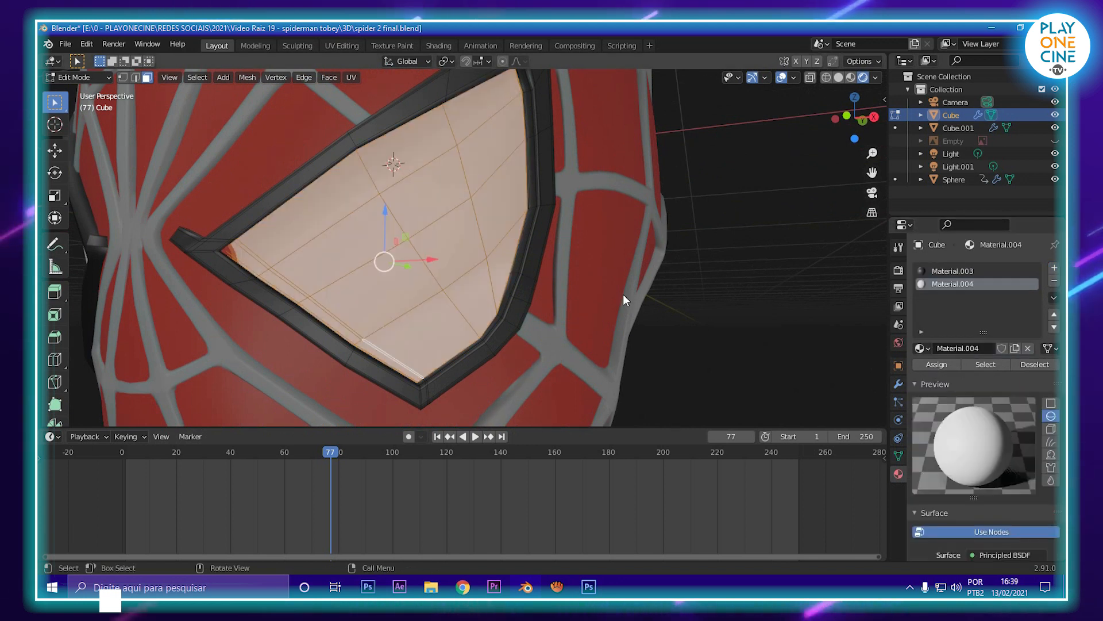
pyautogui.press('Tab')
# - Examine the white lens against the black frame, comparing the eye in Edit Mode and Object Mode
pyautogui.scroll(-2, 524, 298)
pyautogui.scroll(-3, 524, 298)
pyautogui.moveTo(522, 297)
pyautogui.mouseDown(button='middle')
pyautogui.moveTo(625, 302)
pyautogui.moveTo(602, 312)
pyautogui.moveTo(430, 309)
pyautogui.moveTo(522, 300)
pyautogui.mouseUp(button='middle')
pyautogui.scroll(4, 586, 296)
pyautogui.press('Tab')
pyautogui.press('Tab')
pyautogui.press('Tab')
pyautogui.press('Tab')
pyautogui.press('Tab')
pyautogui.press('Tab')
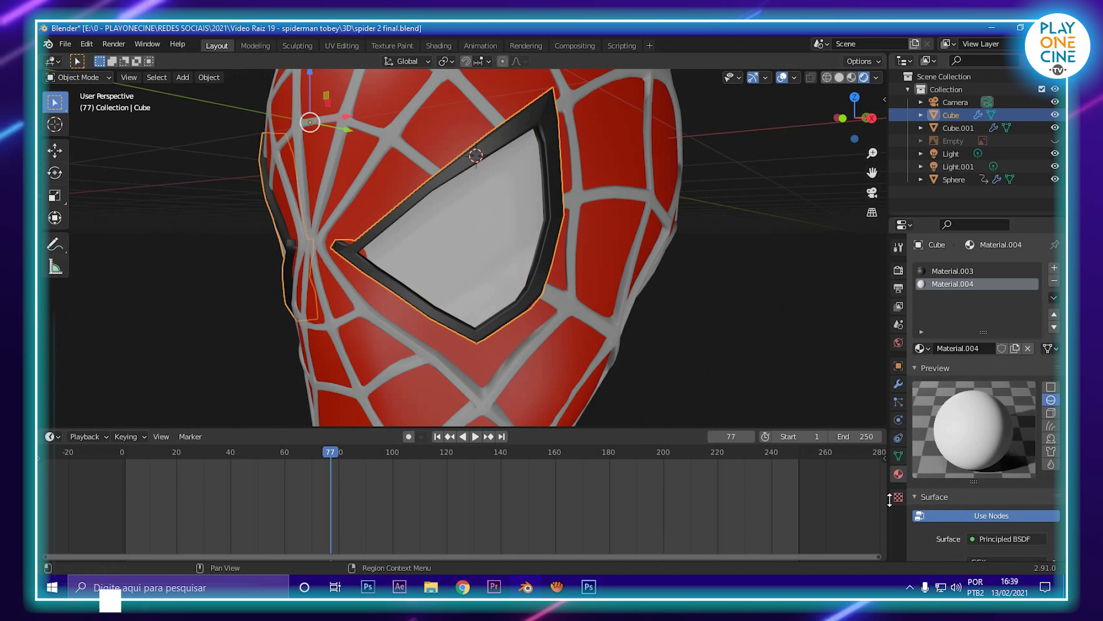
# - Set the viewport level of the eye's Subdivision modifier to 2
pyautogui.click(898, 384)
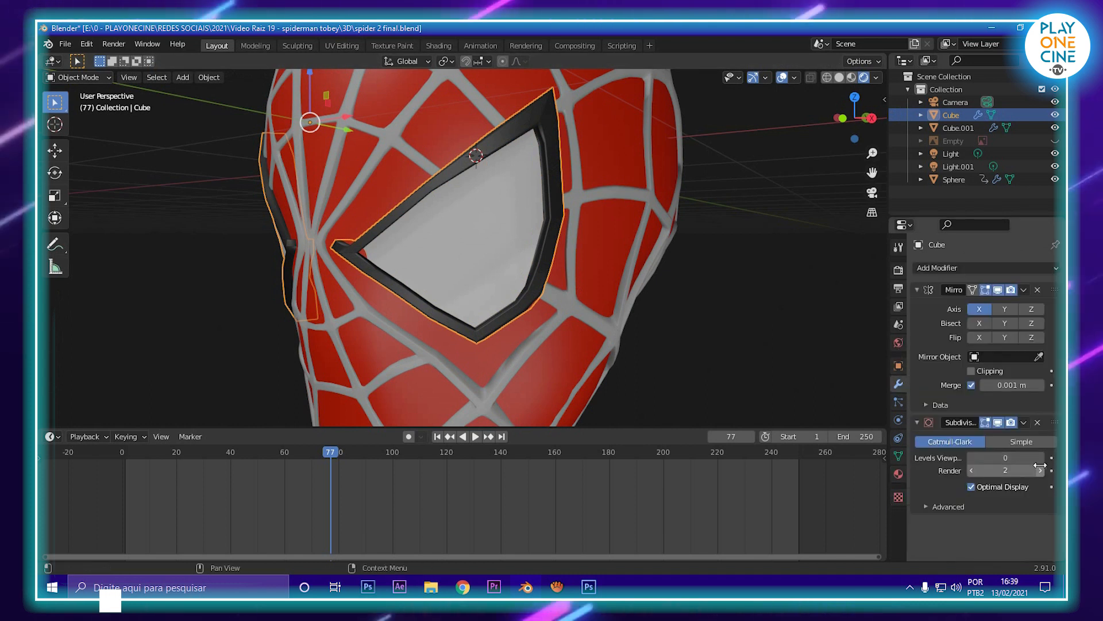
pyautogui.moveTo(1041, 460); pyautogui.dragTo(1041, 457)
pyautogui.scroll(4, 588, 250)
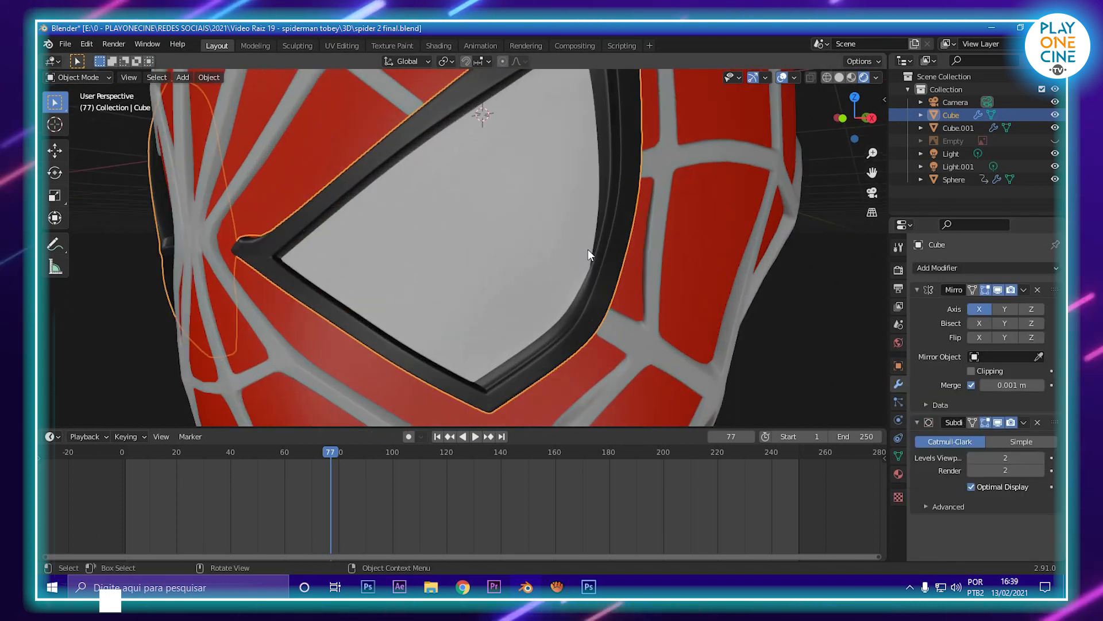
# - Extrude the selected lens faces in place and scale them down very slightly to sharpen the lens border
pyautogui.moveTo(588, 250); pyautogui.dragTo(581, 215, button='middle')
pyautogui.keyDown('shift'); pyautogui.moveTo(581, 215); pyautogui.dragTo(525, 346, button='middle'); pyautogui.keyUp('shift')
pyautogui.scroll(3, 526, 349)
pyautogui.moveTo(524, 244); pyautogui.dragTo(542, 186, button='middle')
pyautogui.press('Tab')
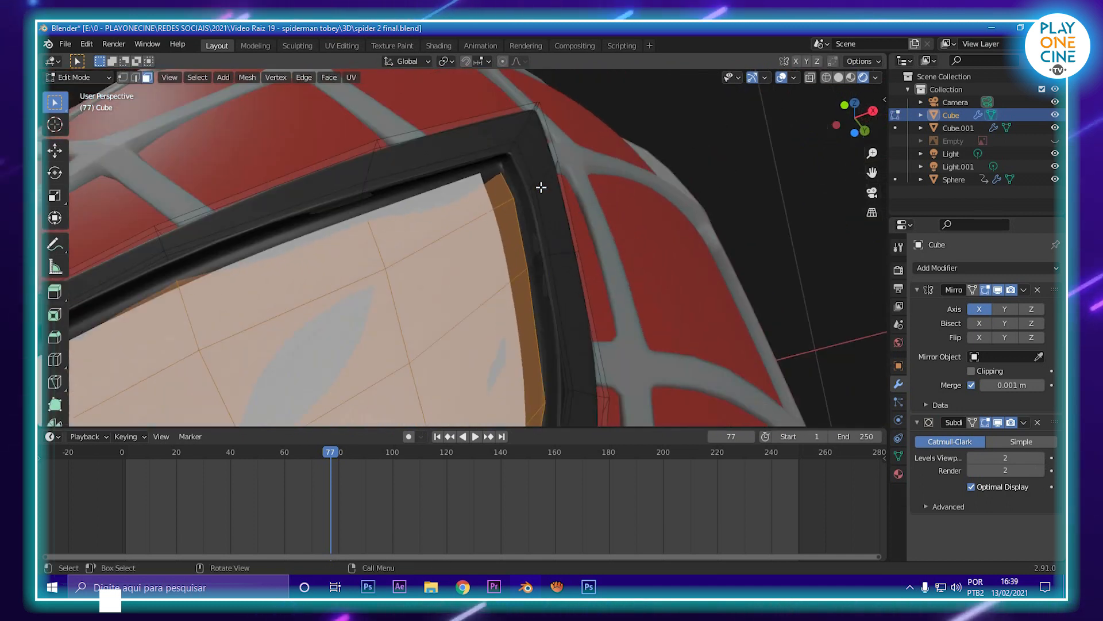
pyautogui.press('e')
pyautogui.rightClick(547, 227)
pyautogui.press('s')
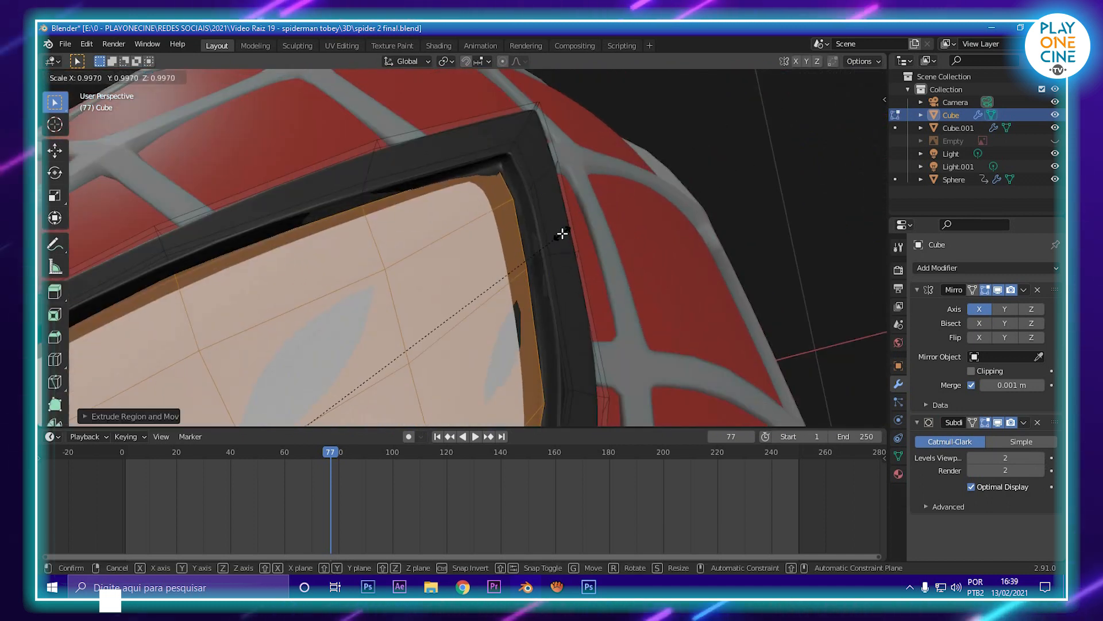
pyautogui.click(559, 234)
# - Add the small face at the lens's upper corner to the selection and assign the white material to it
pyautogui.scroll(4, 520, 193)
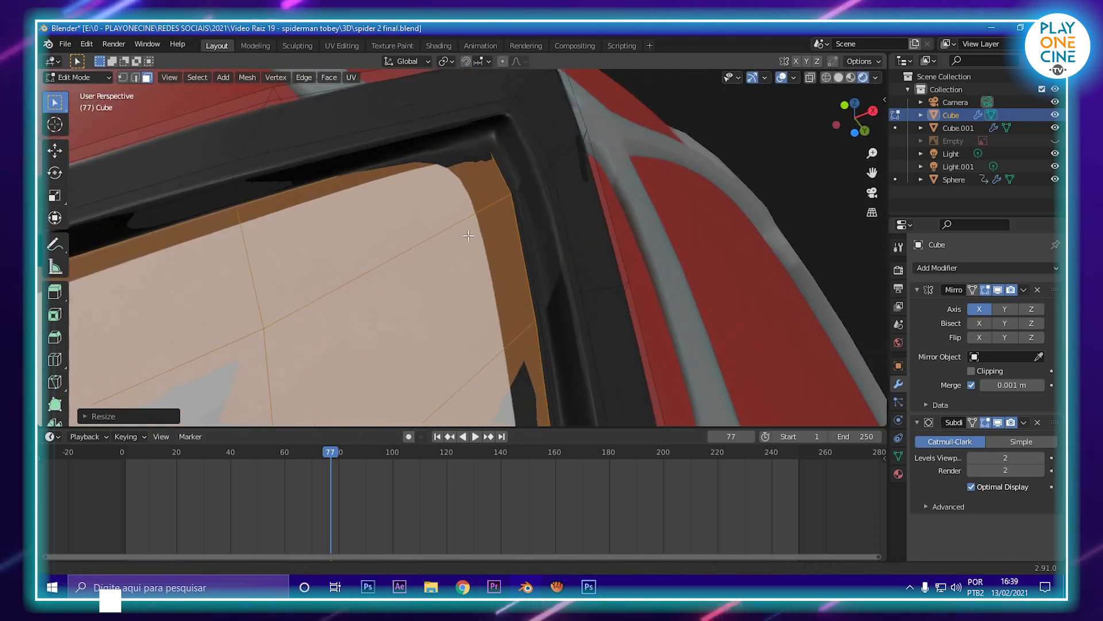
pyautogui.keyDown('shift'); pyautogui.click(484, 197); pyautogui.keyUp('shift')
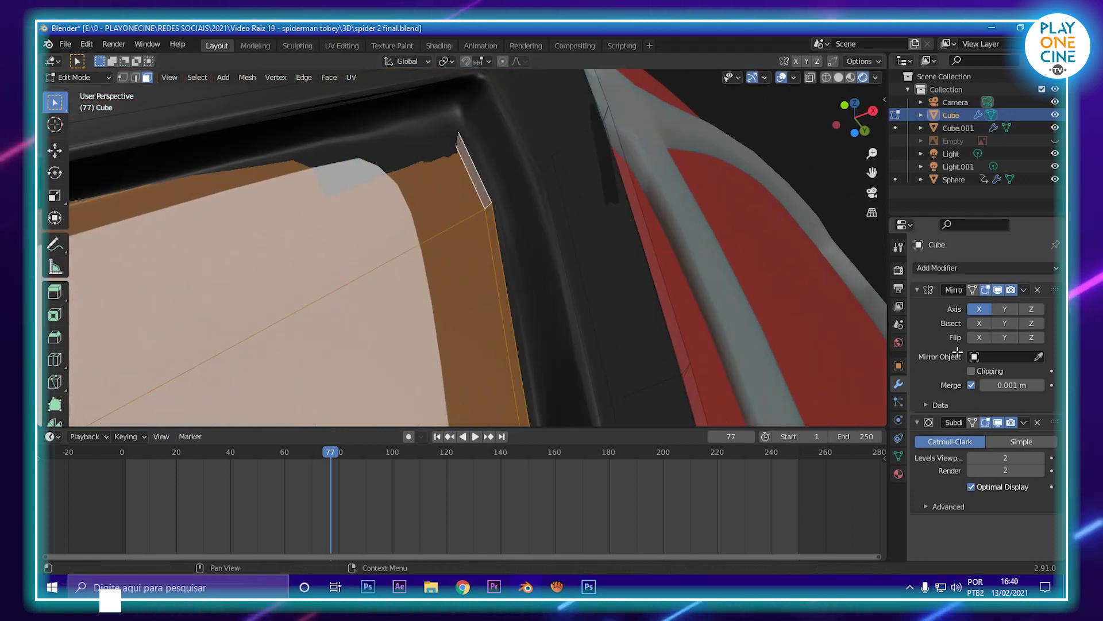
pyautogui.click(898, 473)
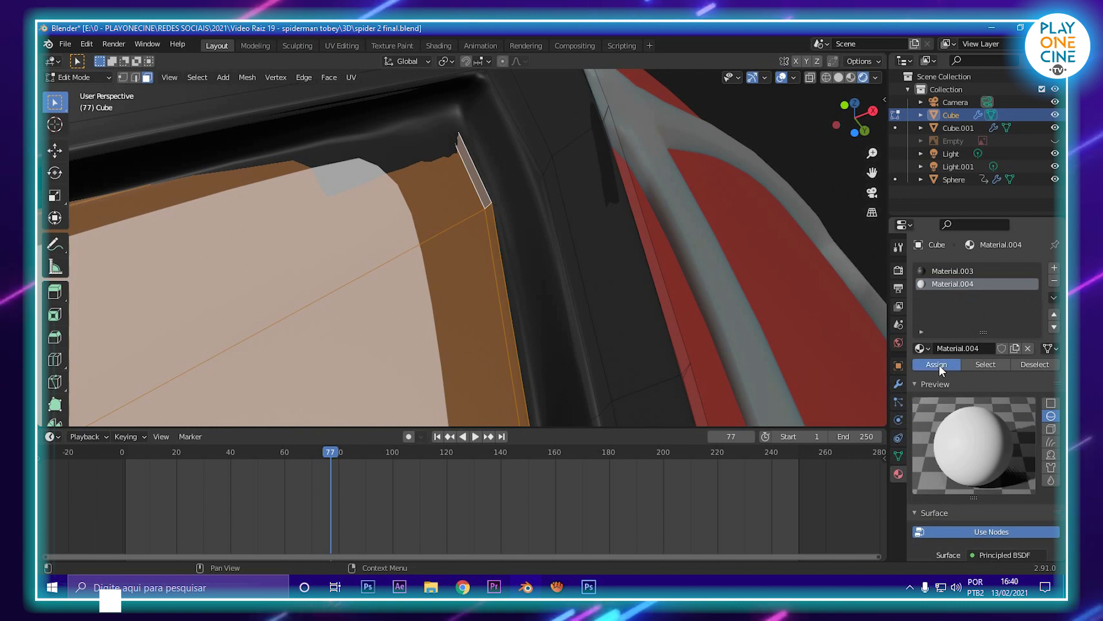
pyautogui.press('Tab')
# - Select all linked geometry of the eye, rotate it slightly about the Z axis and leave mesh editing
pyautogui.scroll(-5, 516, 277)
pyautogui.scroll(-4, 559, 204)
pyautogui.moveTo(547, 229); pyautogui.dragTo(560, 333, button='middle')
pyautogui.scroll(4, 506, 121)
pyautogui.scroll(2, 473, 276)
pyautogui.scroll(-2, 354, 311)
pyautogui.scroll(-5, 436, 282)
pyautogui.press('Tab')
pyautogui.hotkey('ctrl', 'l')
pyautogui.scroll(4, 615, 263)
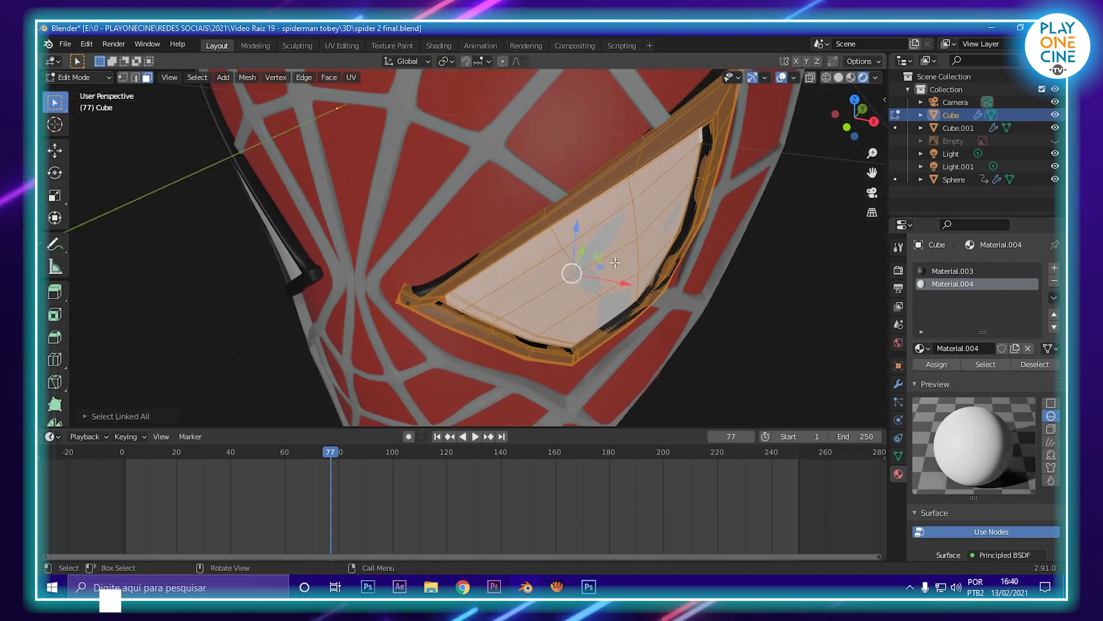
pyautogui.keyDown('shift'); pyautogui.moveTo(624, 259); pyautogui.dragTo(545, 267, button='middle'); pyautogui.keyUp('shift')
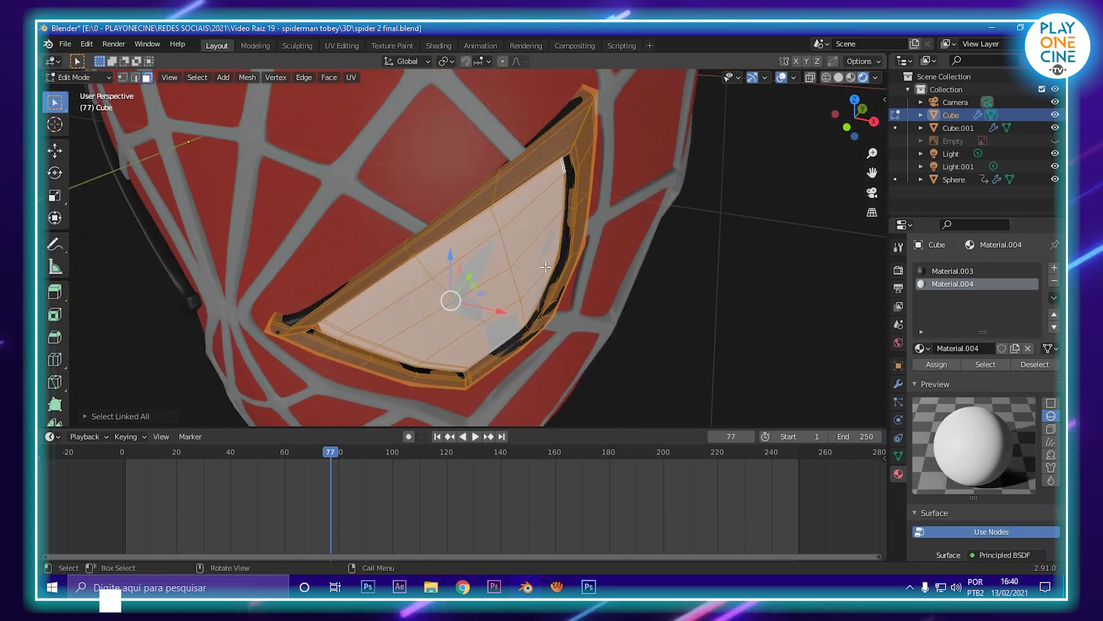
pyautogui.press('r')
pyautogui.press('z')
pyautogui.click(685, 231)
pyautogui.press('Tab')
# - Examine the eyes on the whole mask from the front, up close and from a distance
pyautogui.moveTo(626, 247); pyautogui.dragTo(594, 239, button='middle')
pyautogui.scroll(-6, 553, 298)
pyautogui.scroll(-3, 466, 280)
pyautogui.scroll(4, 465, 280)
pyautogui.moveTo(466, 280)
pyautogui.mouseDown(button='middle')
pyautogui.moveTo(474, 263)
pyautogui.moveTo(568, 250)
pyautogui.moveTo(443, 263)
pyautogui.moveTo(475, 265)
pyautogui.mouseUp(button='middle')
pyautogui.scroll(1, 473, 263)
pyautogui.scroll(-5, 562, 227)
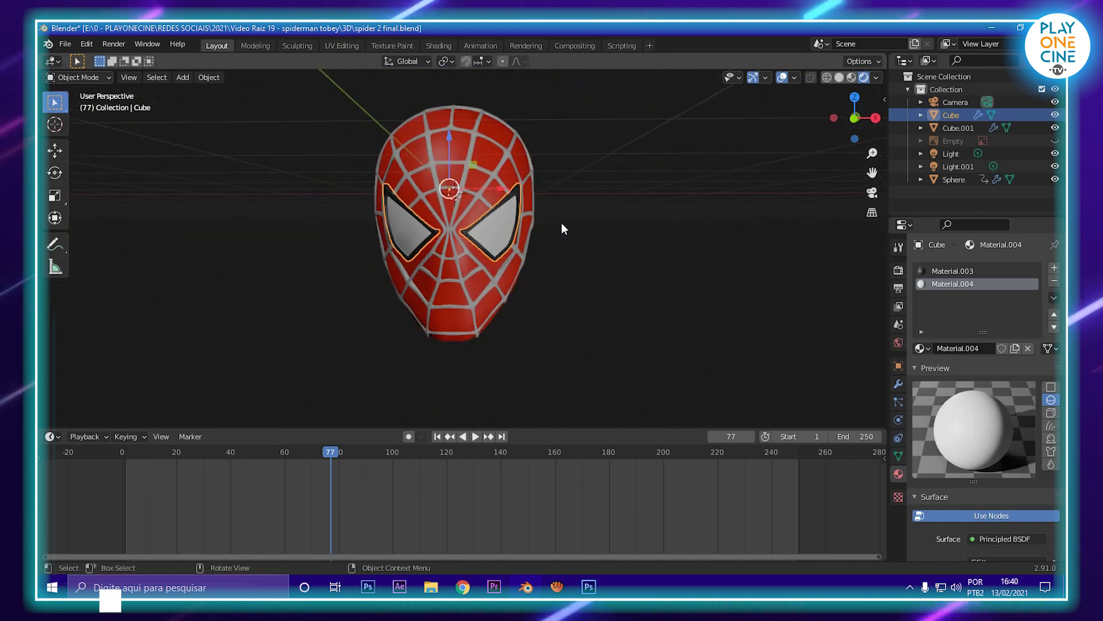
pyautogui.scroll(4, 519, 217)
pyautogui.scroll(-6, 627, 239)
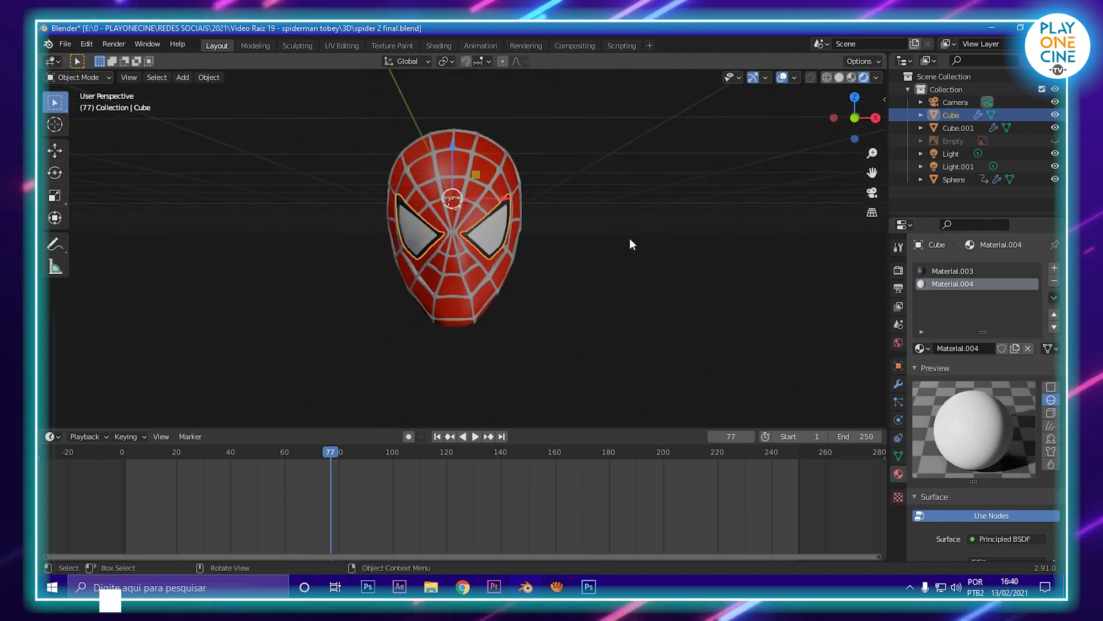
# - Select the point light above the mask and lower it towards the head
pyautogui.moveTo(541, 221); pyautogui.dragTo(577, 269, button='middle')
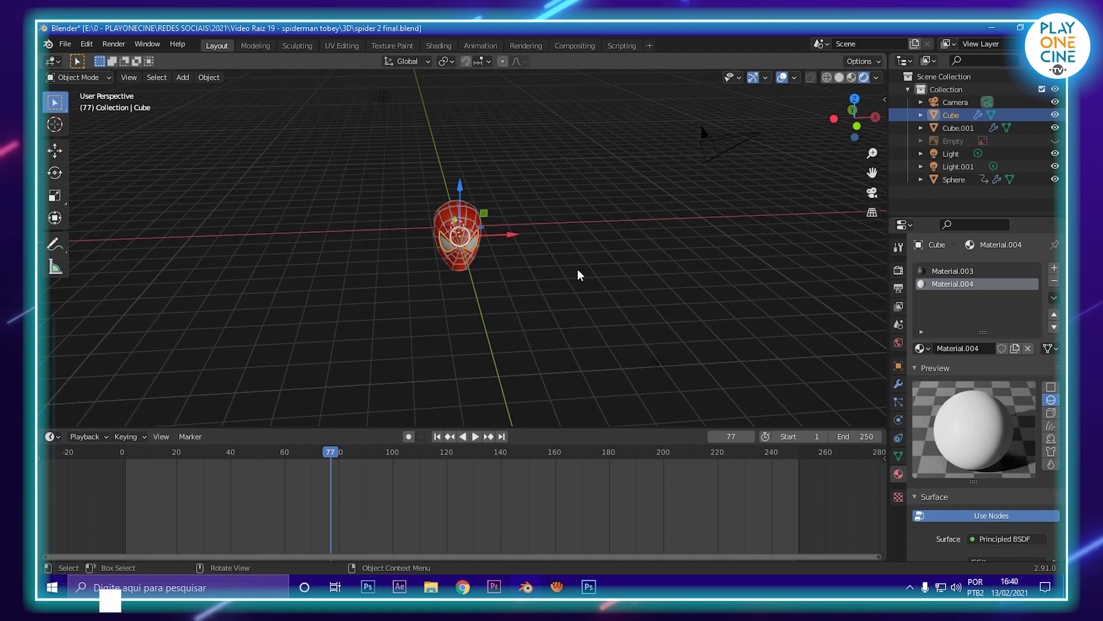
pyautogui.click(383, 96)
pyautogui.moveTo(383, 79); pyautogui.dragTo(405, 175)
pyautogui.scroll(8, 512, 203)
pyautogui.moveTo(468, 154); pyautogui.dragTo(682, 289, button='middle')
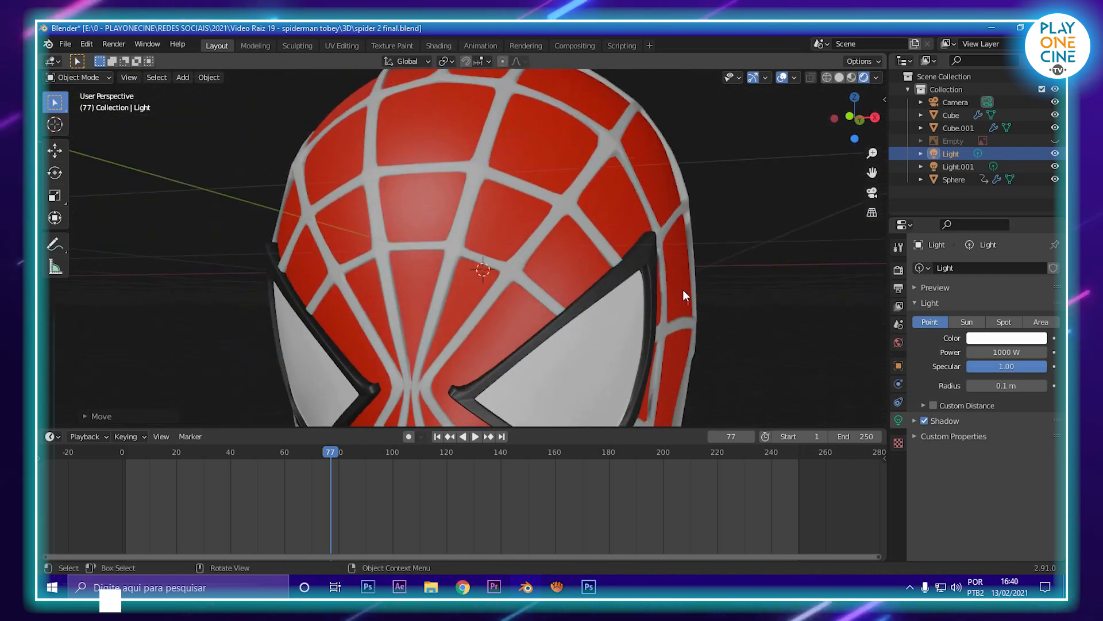
# - Try a pale yellow colour on the upper point light, with hue 0.121 and saturation 0.349
pyautogui.click(1025, 339)
pyautogui.click(971, 228)
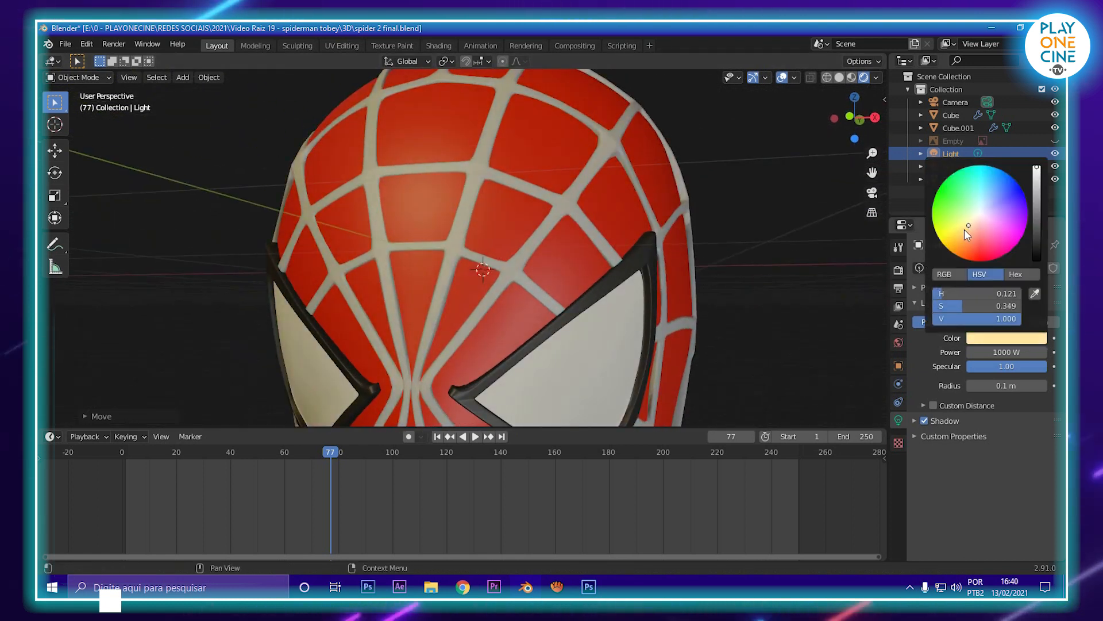
pyautogui.scroll(-4, 724, 261)
pyautogui.moveTo(454, 302); pyautogui.dragTo(472, 315, button='middle')
pyautogui.scroll(-1, 477, 315)
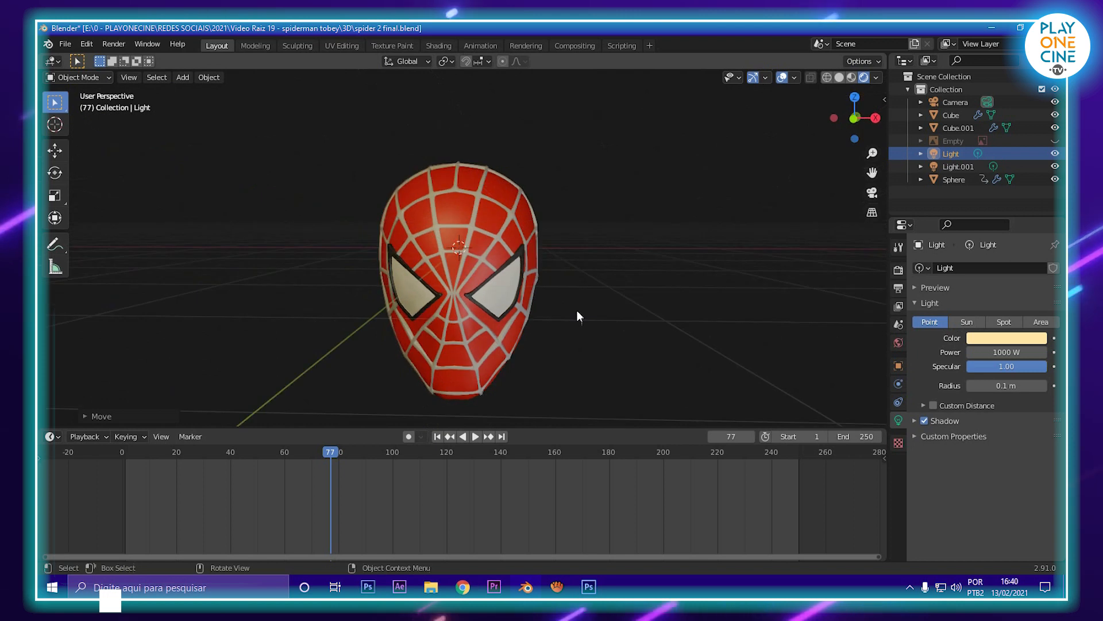
# - Set the upper point light's colour to a pale lavender blue
pyautogui.click(1009, 341)
pyautogui.moveTo(1002, 223); pyautogui.dragTo(992, 202)
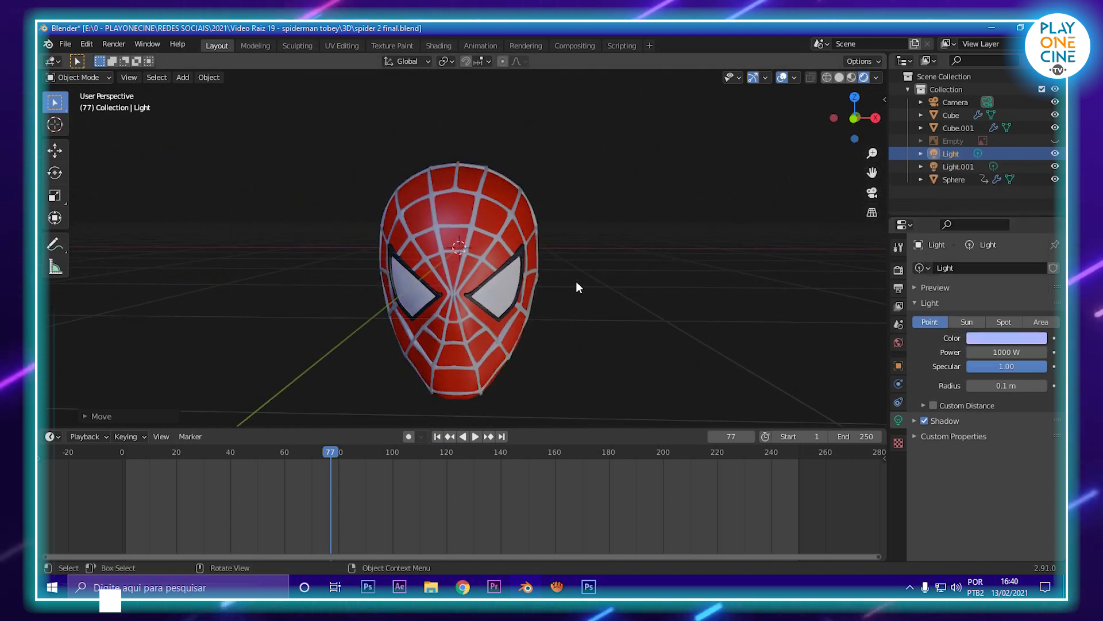
# - Select the second point light below the mask and raise it along the Z axis towards the head
pyautogui.moveTo(576, 281); pyautogui.dragTo(518, 285, button='middle')
pyautogui.scroll(-5, 552, 323)
pyautogui.click(513, 413)
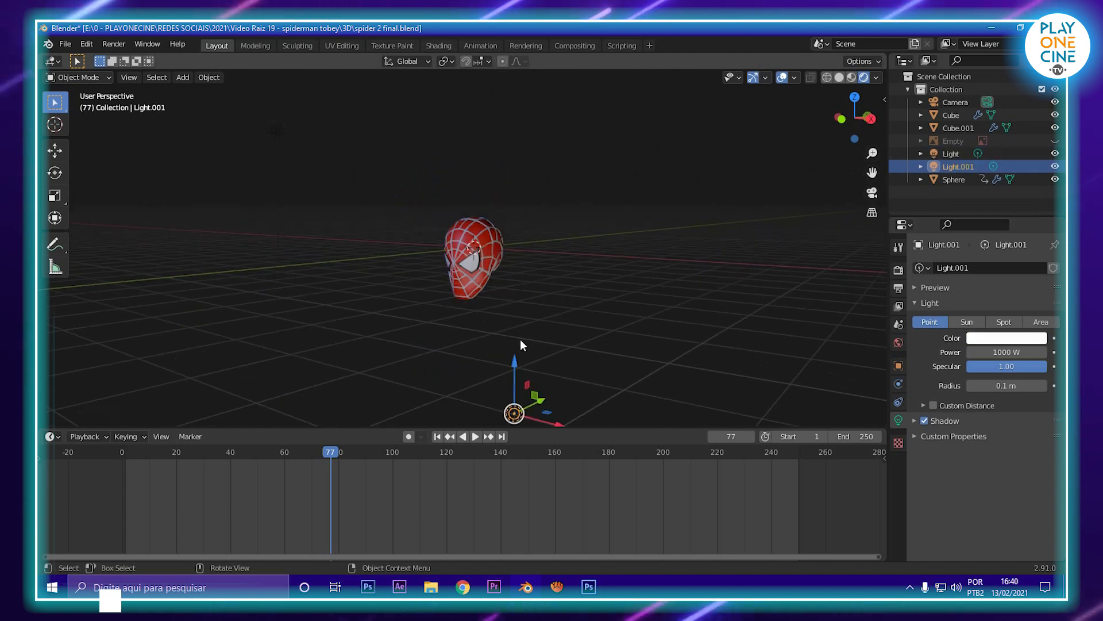
pyautogui.moveTo(520, 365); pyautogui.dragTo(521, 308)
# - Set the lower point light's colour to orange and check its tint on the mask from the front
pyautogui.click(1000, 340)
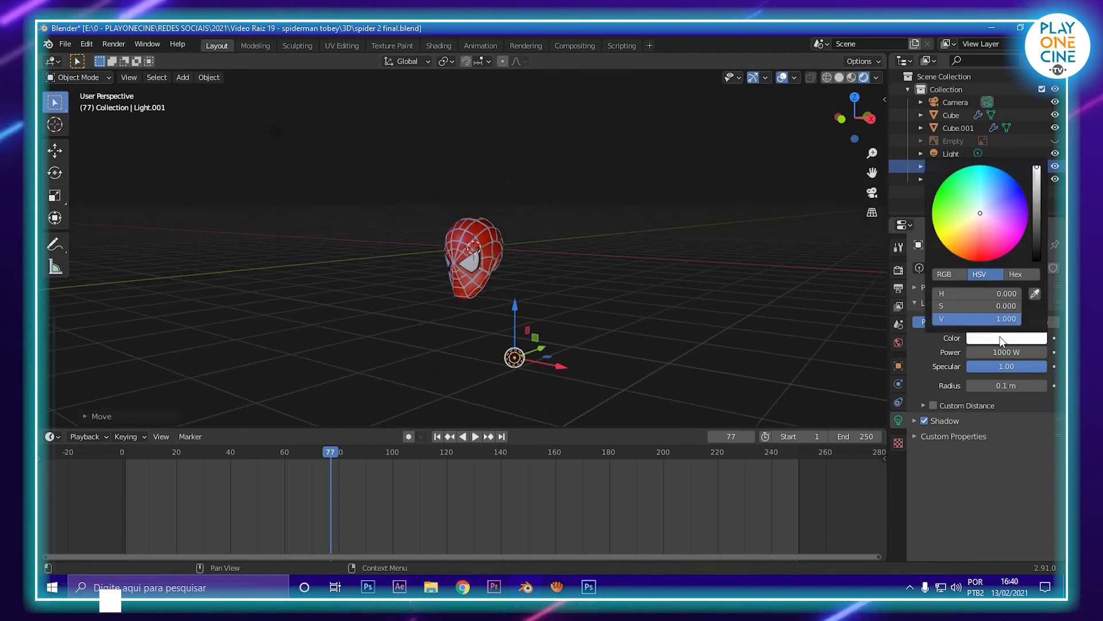
pyautogui.moveTo(974, 246)
pyautogui.mouseDown()
pyautogui.moveTo(971, 262)
pyautogui.moveTo(970, 242)
pyautogui.mouseUp()
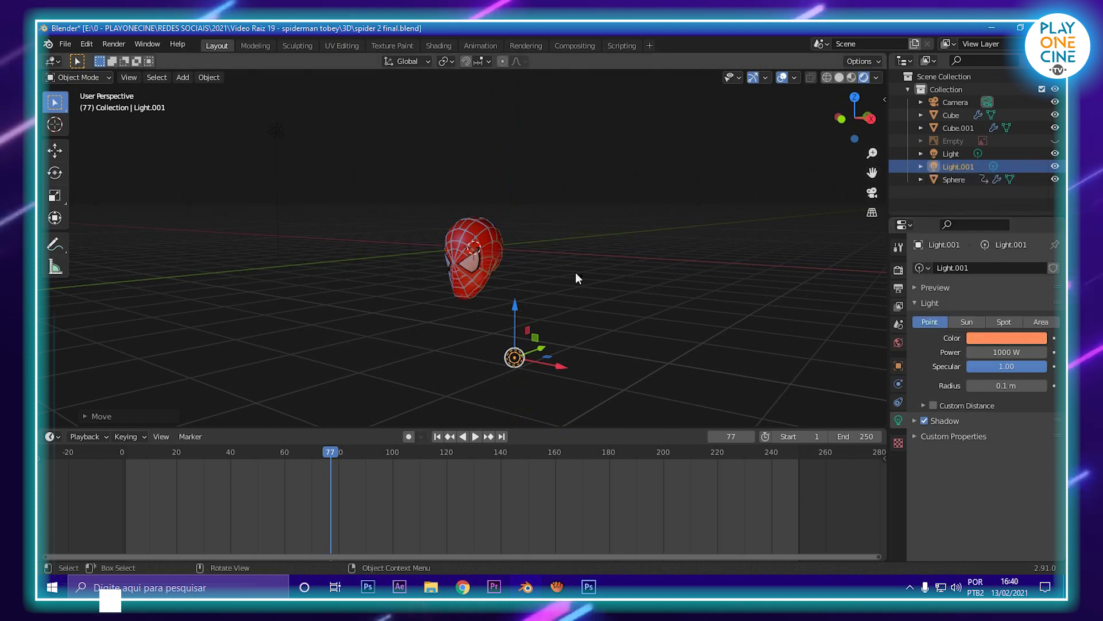
pyautogui.scroll(7, 574, 271)
pyautogui.moveTo(508, 278)
pyautogui.mouseDown(button='middle')
pyautogui.moveTo(550, 275)
pyautogui.moveTo(518, 269)
pyautogui.moveTo(528, 191)
pyautogui.moveTo(536, 205)
pyautogui.moveTo(492, 264)
pyautogui.mouseUp(button='middle')
pyautogui.scroll(5, 528, 191)
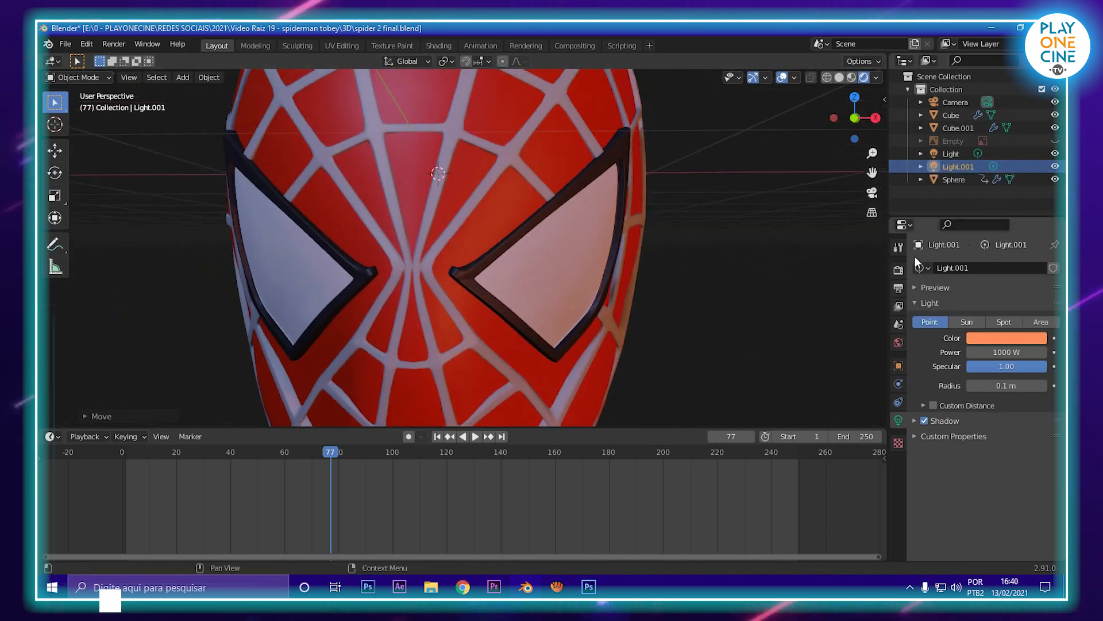
# - Enable Bloom in the Eevee render settings, expand its options and check the glow on the mask
pyautogui.click(900, 305)
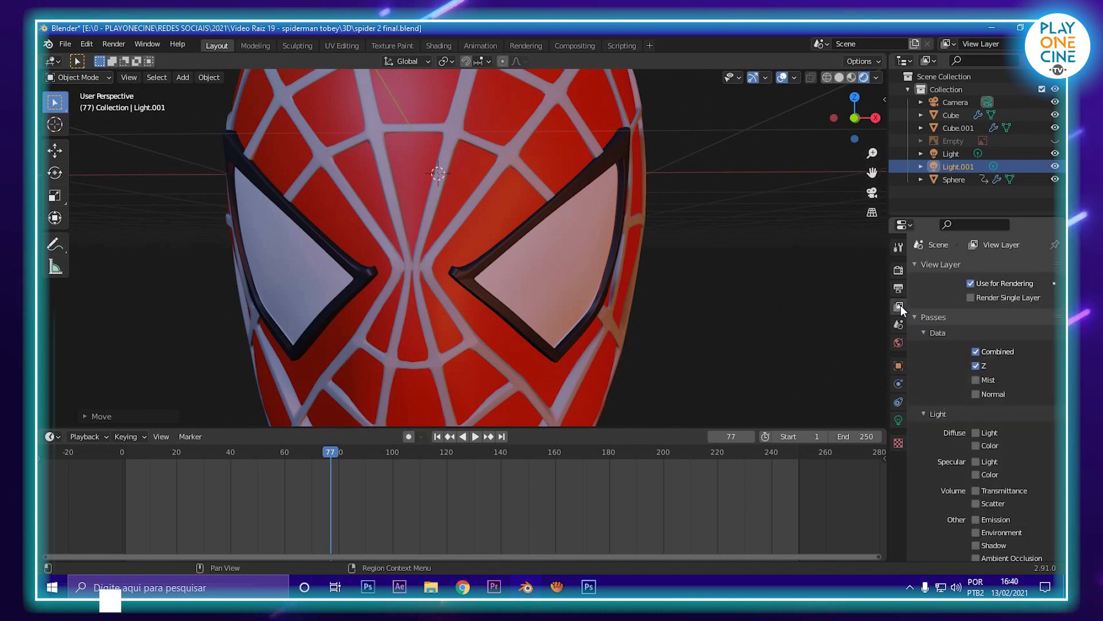
pyautogui.click(897, 270)
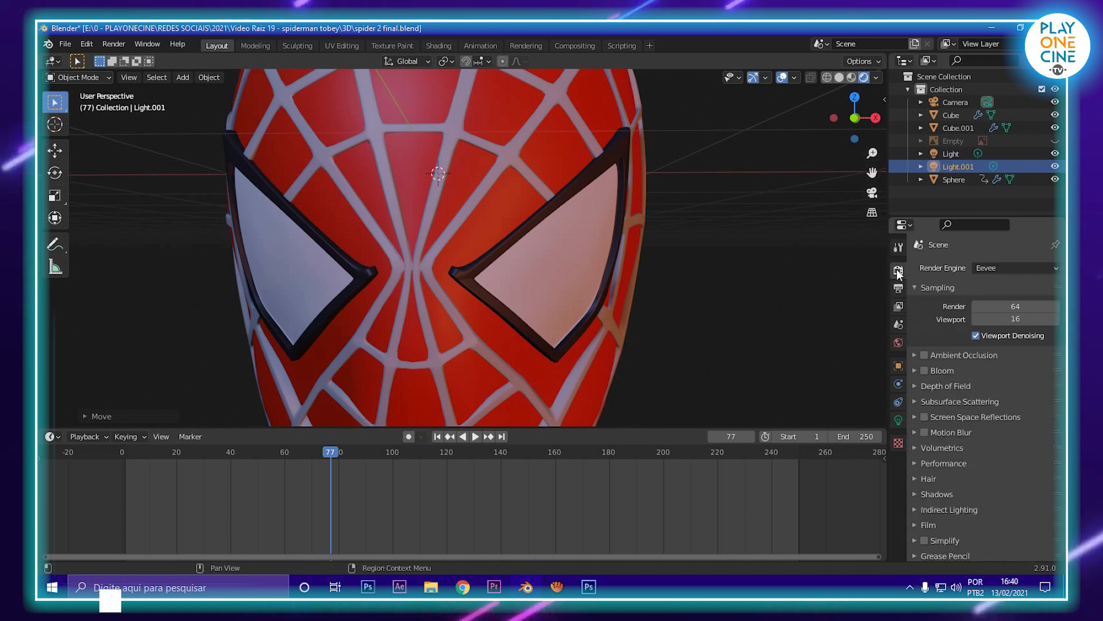
pyautogui.click(916, 371)
pyautogui.scroll(-6, 488, 285)
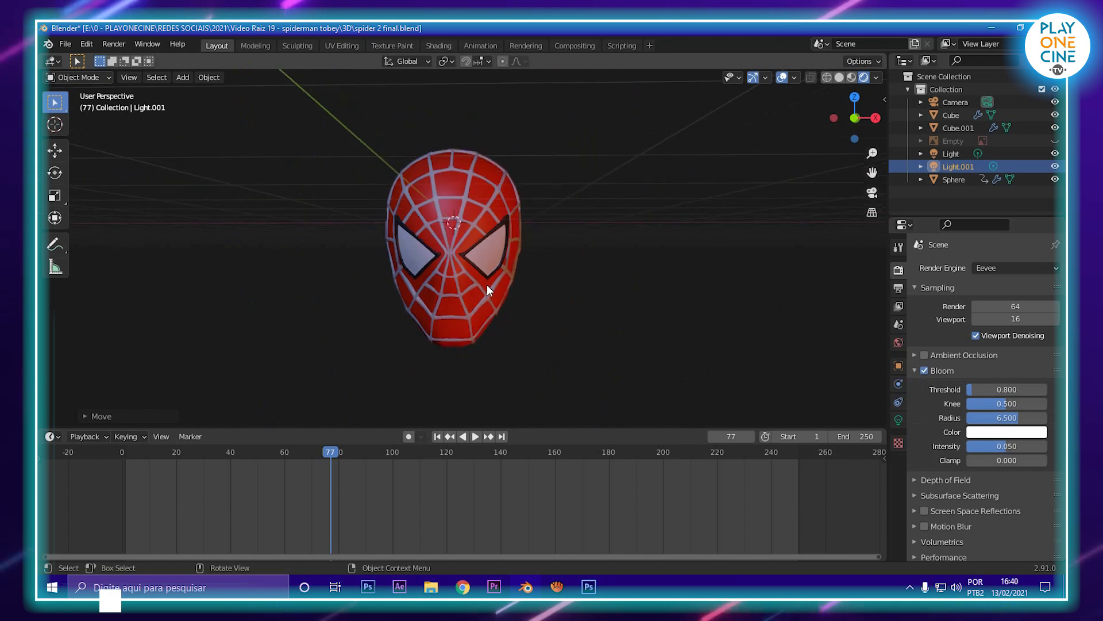
pyautogui.scroll(-5, 488, 284)
pyautogui.scroll(5, 487, 270)
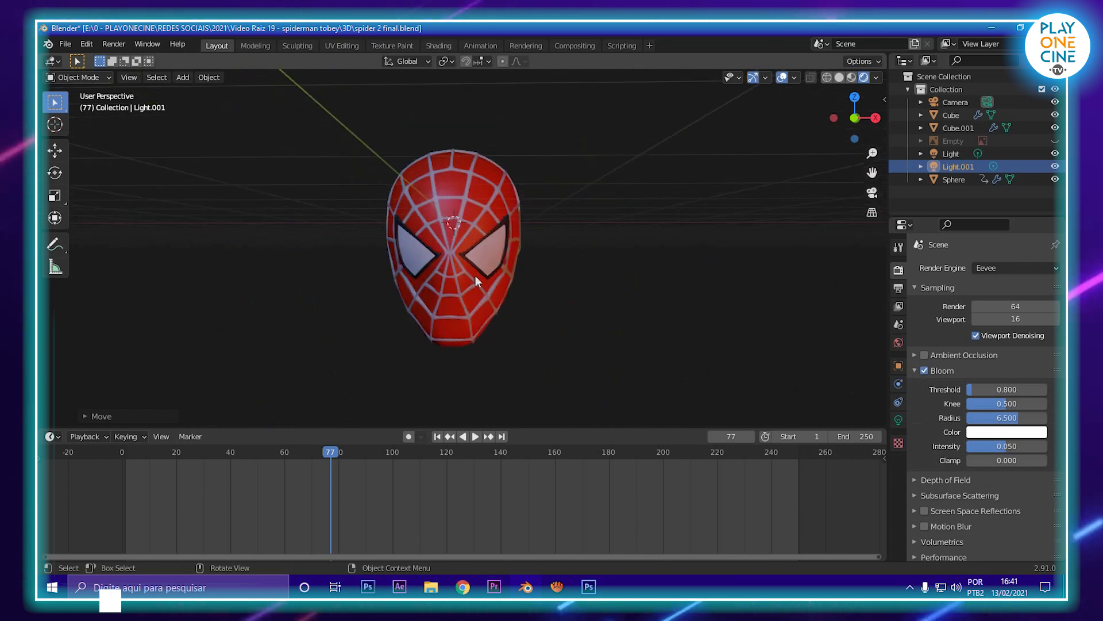
pyautogui.scroll(3, 475, 281)
pyautogui.scroll(-2, 476, 291)
# - Select the pale blue point light, move it along the Y axis behind the head and lower it
pyautogui.moveTo(476, 291); pyautogui.dragTo(441, 354, button='middle')
pyautogui.scroll(-5, 422, 300)
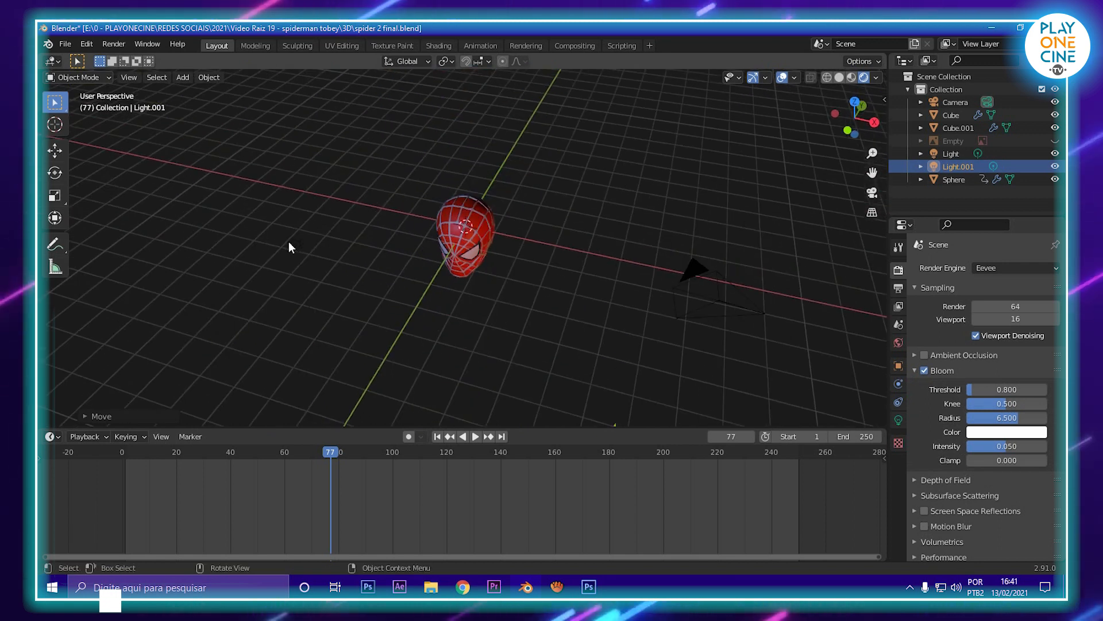
pyautogui.click(293, 244)
pyautogui.moveTo(318, 223); pyautogui.dragTo(452, 132)
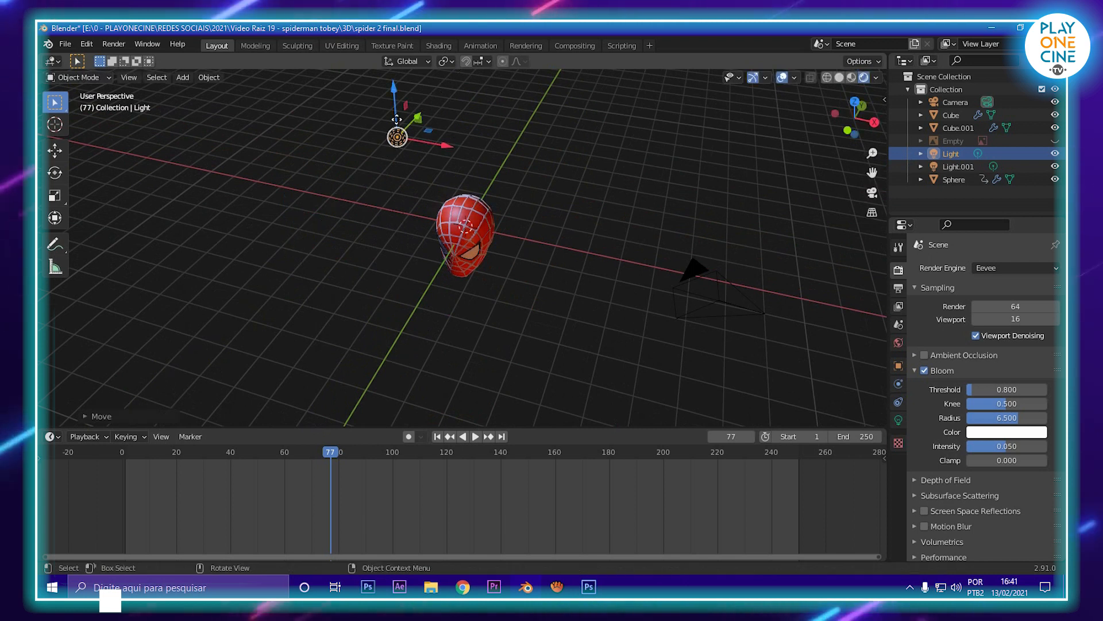
pyautogui.moveTo(395, 106); pyautogui.dragTo(406, 145)
# - Move the pale blue light forward along the Y axis and check how it lights the face
pyautogui.scroll(4, 468, 229)
pyautogui.moveTo(492, 249); pyautogui.dragTo(496, 211, button='middle')
pyautogui.moveTo(333, 172); pyautogui.dragTo(309, 245, button='middle')
pyautogui.moveTo(344, 96); pyautogui.dragTo(288, 150)
pyautogui.moveTo(368, 152); pyautogui.dragTo(409, 87, button='middle')
pyautogui.scroll(1, 439, 269)
pyautogui.moveTo(438, 271); pyautogui.dragTo(437, 229, button='middle')
pyautogui.scroll(4, 377, 329)
pyautogui.keyDown('shift'); pyautogui.moveTo(388, 337); pyautogui.dragTo(439, 264, button='middle'); pyautogui.keyUp('shift')
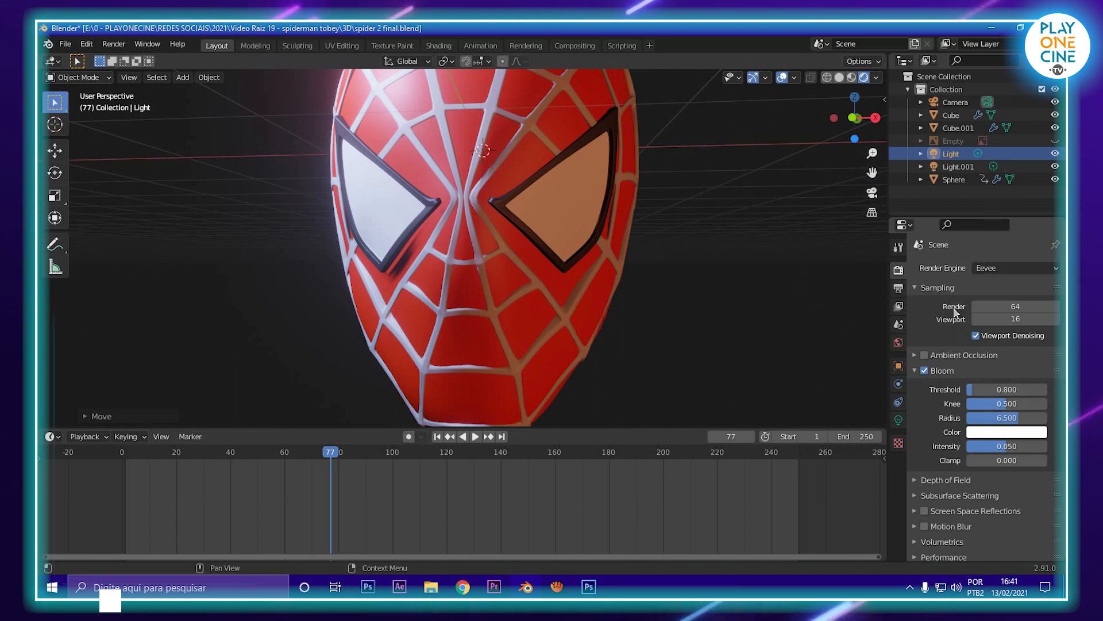
# - Set the Bloom threshold to 1.036 and check the glow on the mask from several angles
pyautogui.moveTo(976, 387)
pyautogui.mouseDown()
pyautogui.moveTo(1000, 389)
pyautogui.moveTo(966, 390)
pyautogui.moveTo(981, 389)
pyautogui.mouseUp()
pyautogui.scroll(-4, 532, 281)
pyautogui.moveTo(526, 282); pyautogui.dragTo(512, 264, button='middle')
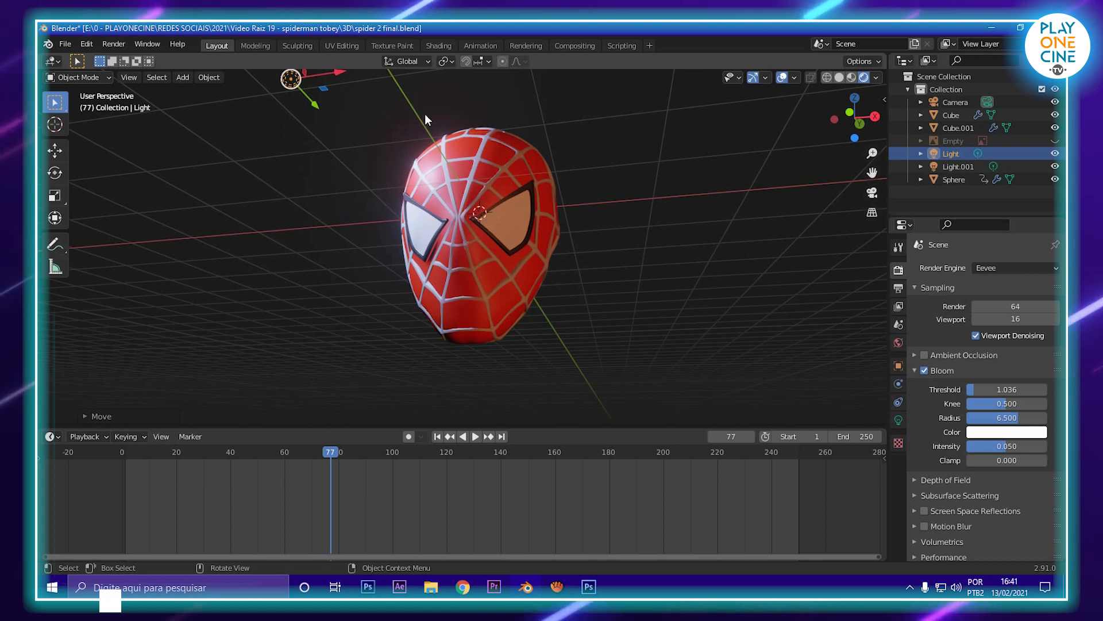
pyautogui.scroll(3, 451, 197)
pyautogui.moveTo(456, 197); pyautogui.dragTo(497, 250, button='middle')
pyautogui.scroll(3, 446, 219)
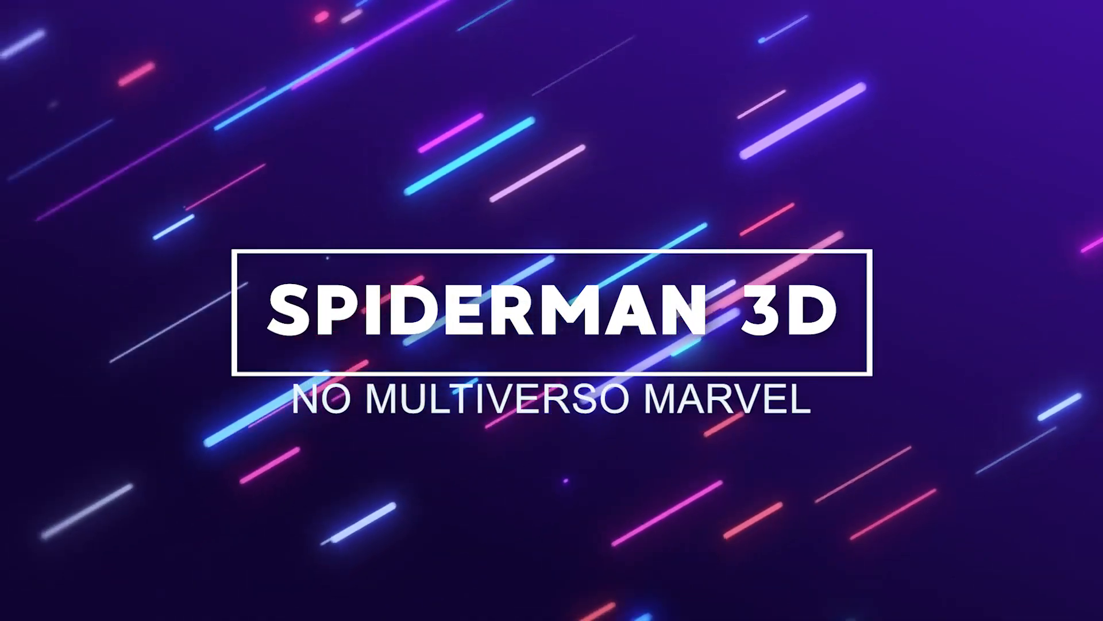